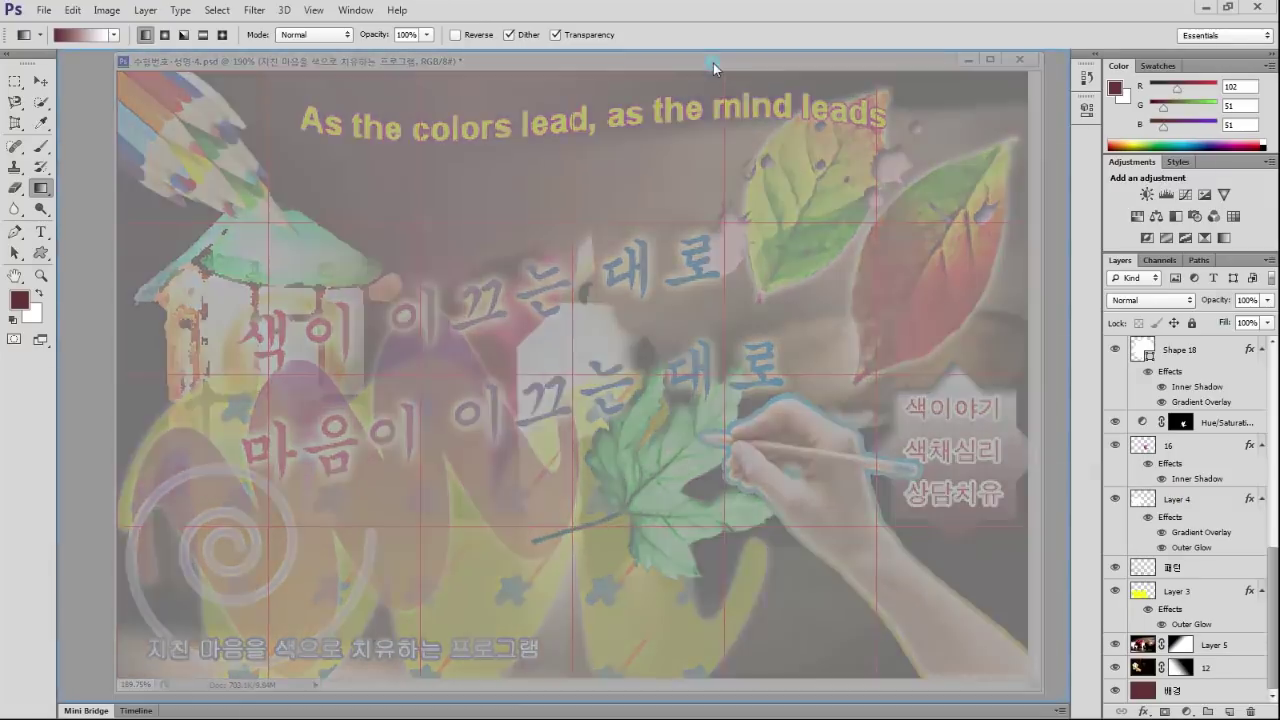
# Dock the sample composite tab and bring the exam instructions PDF to the front.
pyautogui.moveTo(730, 66); pyautogui.dragTo(713, 60)
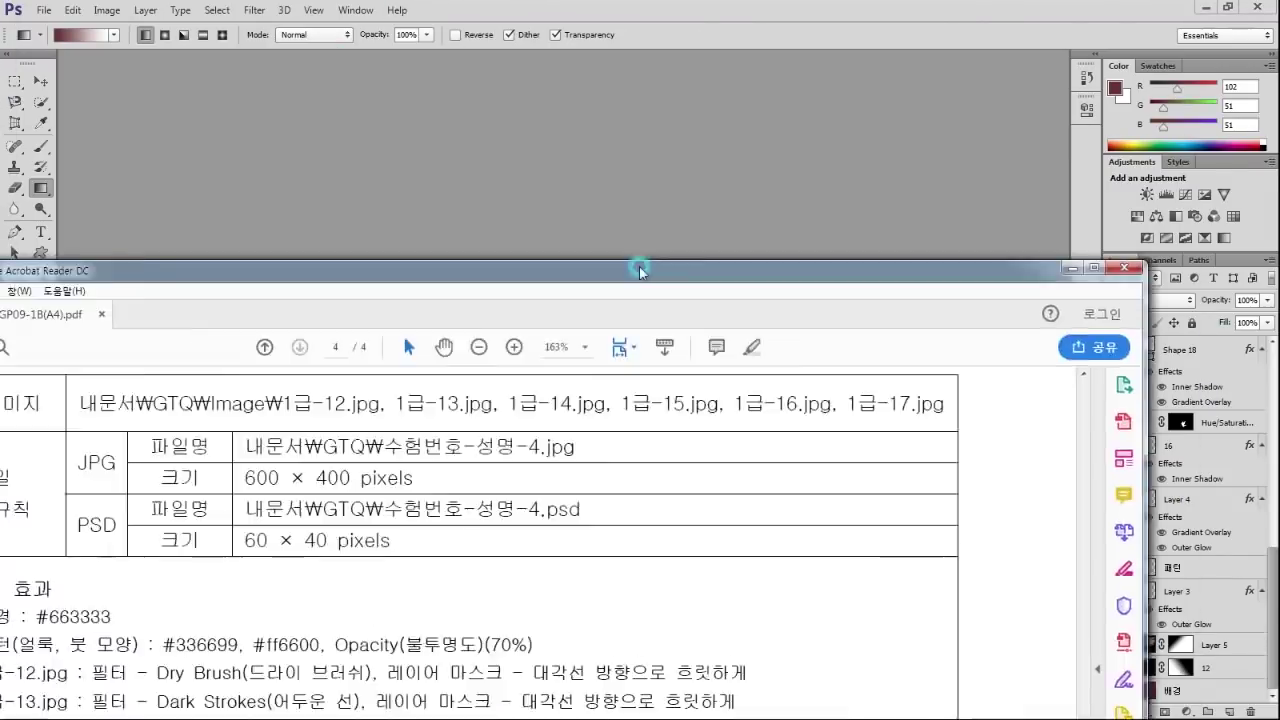
pyautogui.moveTo(643, 266)
pyautogui.mouseDown()
pyautogui.moveTo(728, 123)
pyautogui.moveTo(728, 2)
pyautogui.mouseUp()
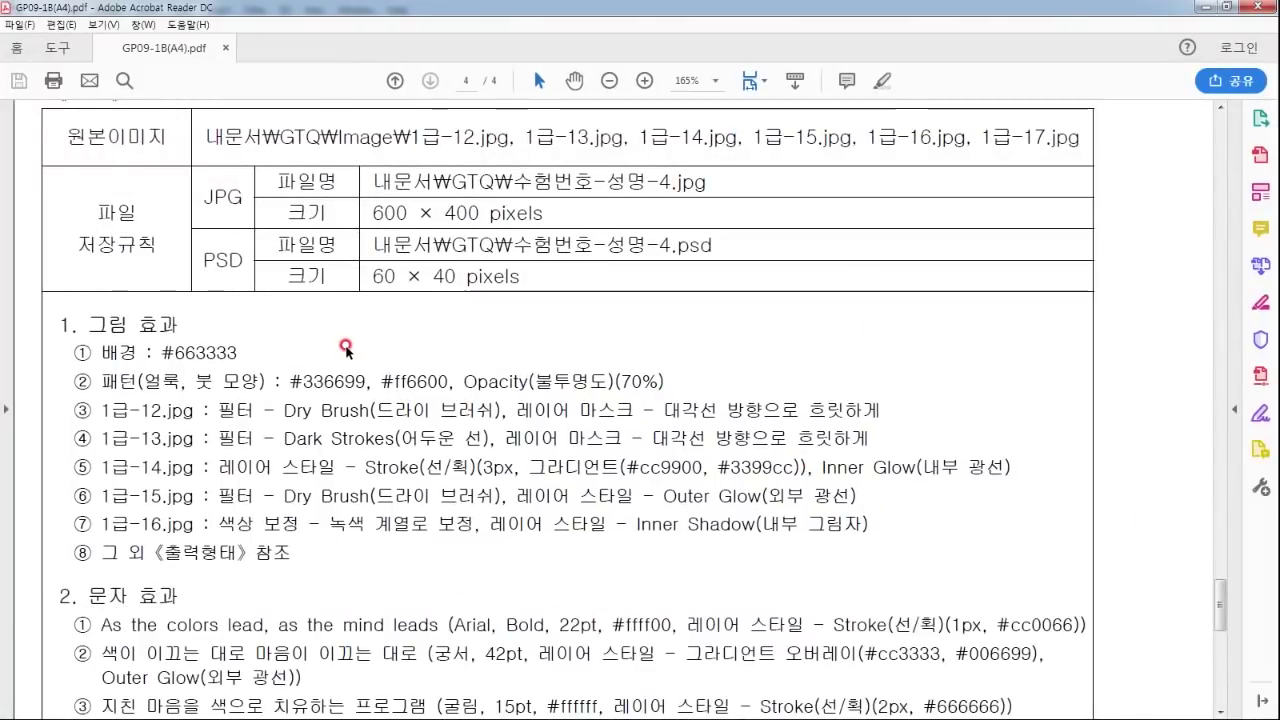
# Review page 4's file-size and effect conditions, highlighting the required 600 × 400 pixels size.
pyautogui.scroll(1, 344, 352)
pyautogui.scroll(2, 345, 355)
pyautogui.scroll(-2, 373, 237)
pyautogui.scroll(-2, 477, 449)
pyautogui.scroll(-6, 500, 500)
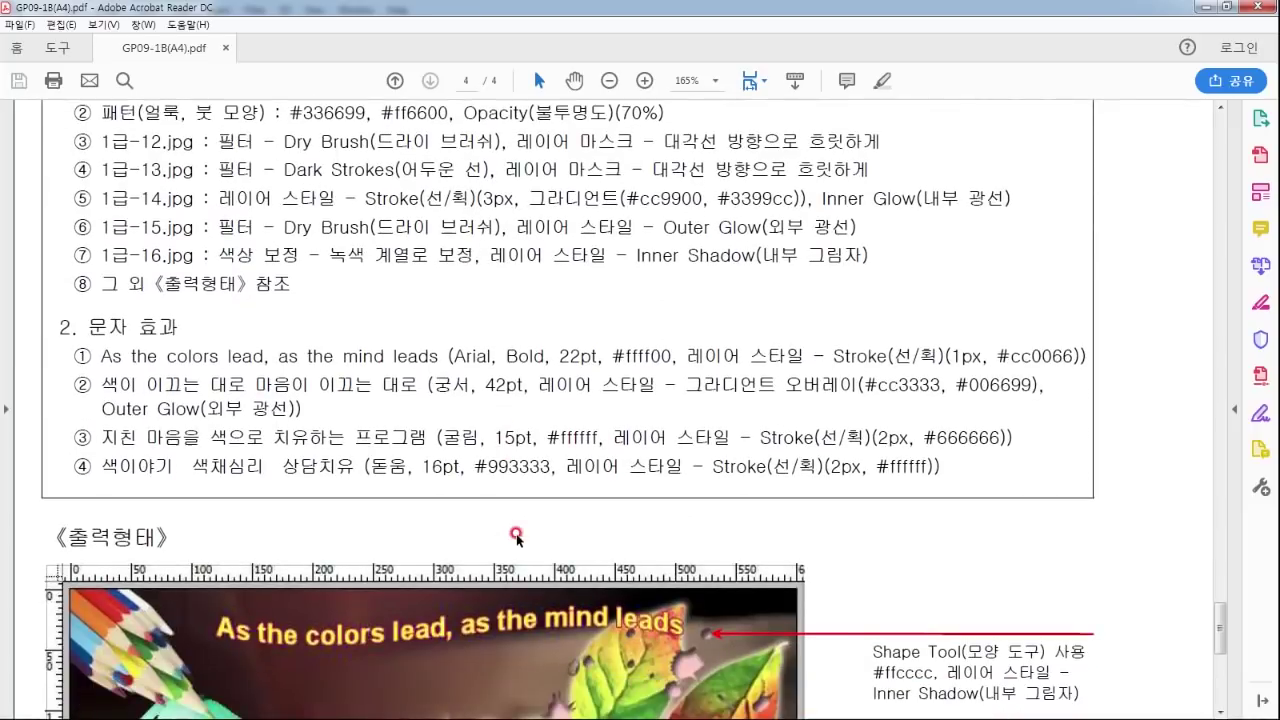
pyautogui.scroll(-5, 516, 537)
pyautogui.scroll(-4, 516, 530)
pyautogui.scroll(6, 517, 500)
pyautogui.scroll(7, 518, 486)
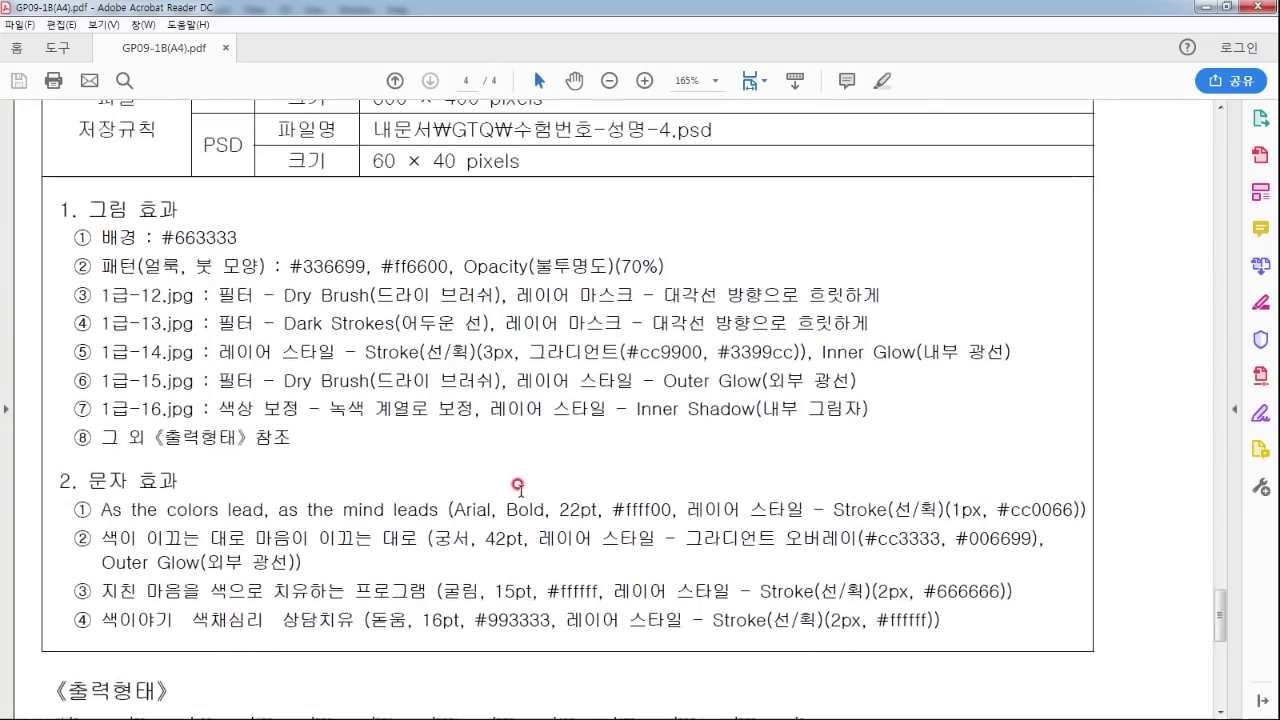
pyautogui.scroll(2, 426, 405)
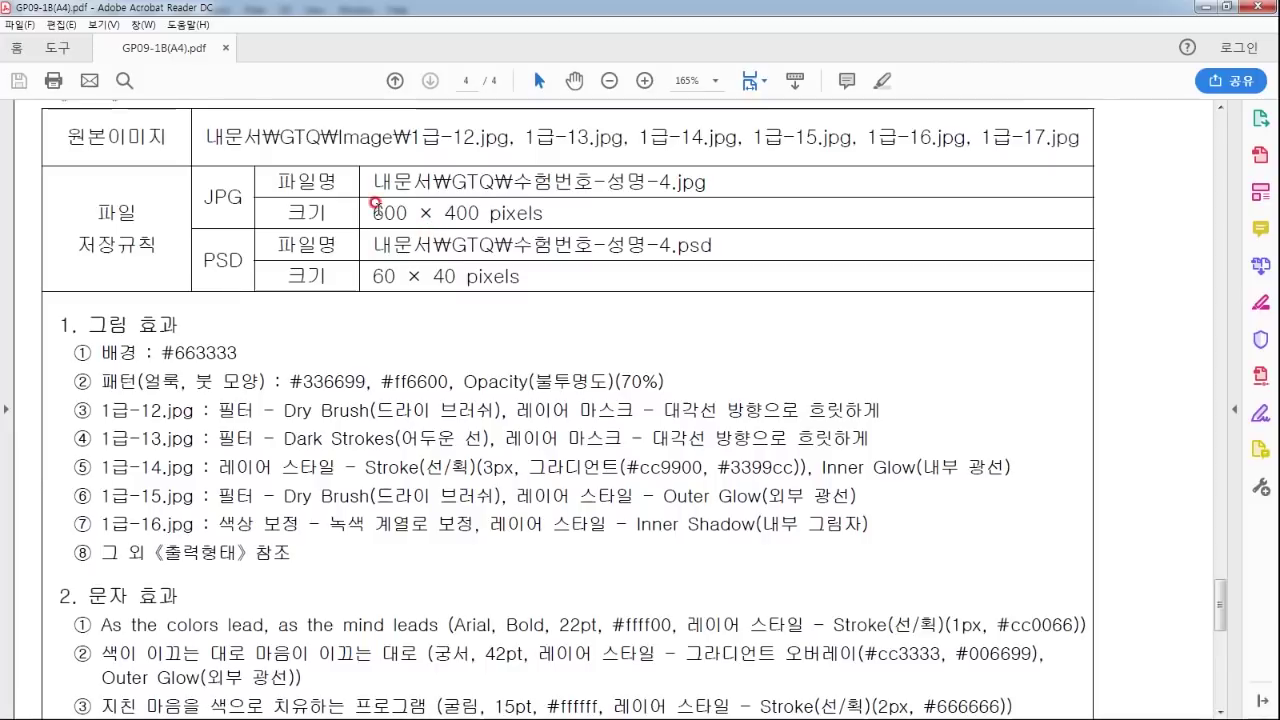
pyautogui.moveTo(375, 205); pyautogui.dragTo(543, 213)
pyautogui.click(543, 213)
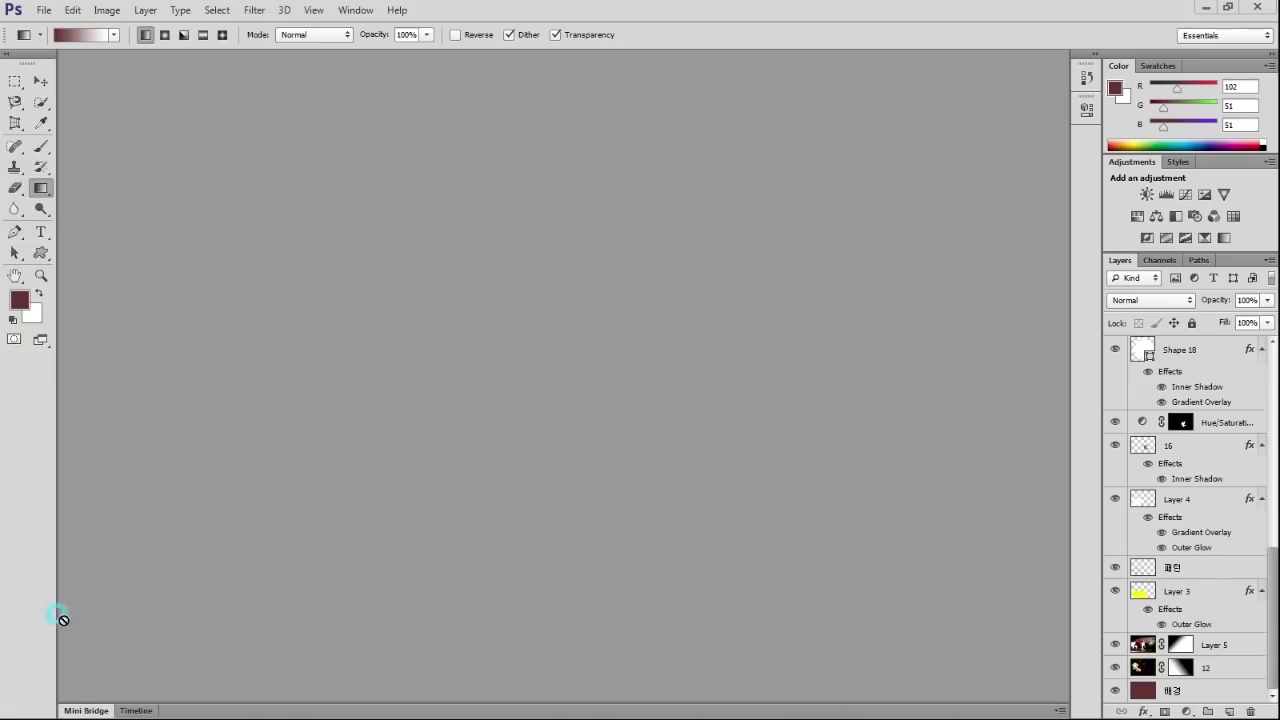
# Create a new blank white document 600 pixels wide by 400 pixels high.
pyautogui.click(44, 10)
pyautogui.click(52, 27)
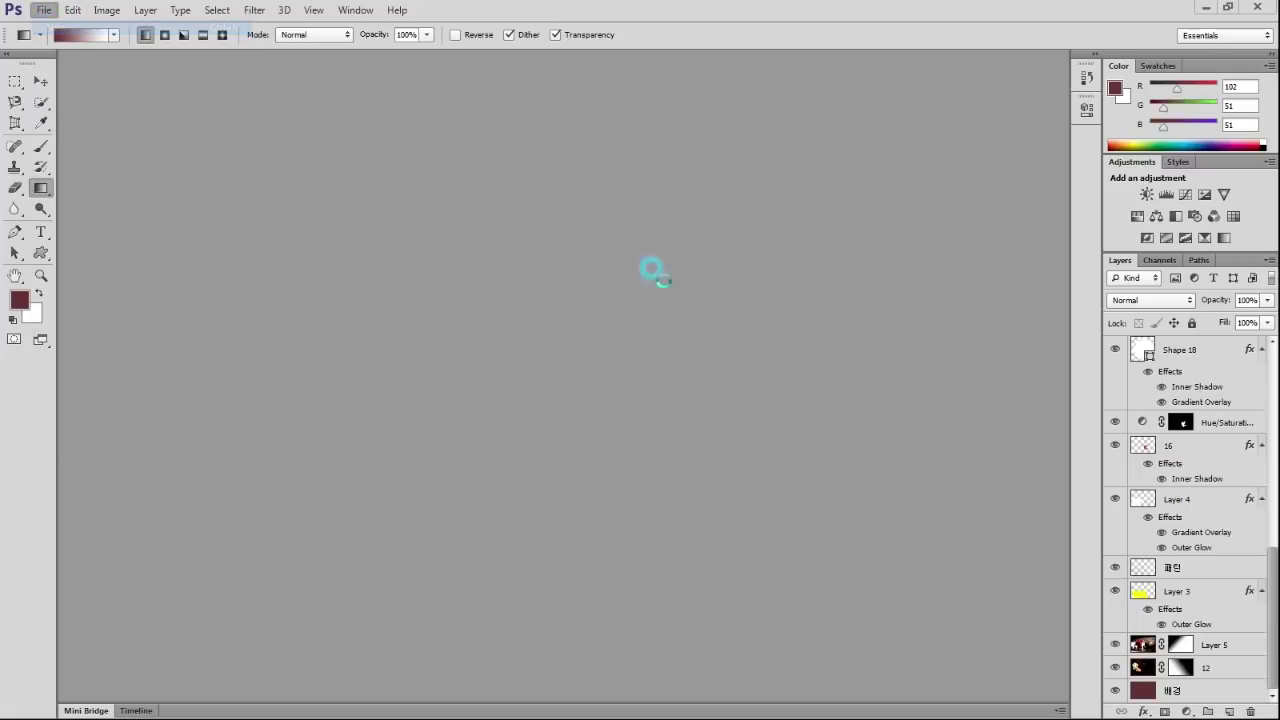
pyautogui.doubleClick(566, 242)
pyautogui.write('600')
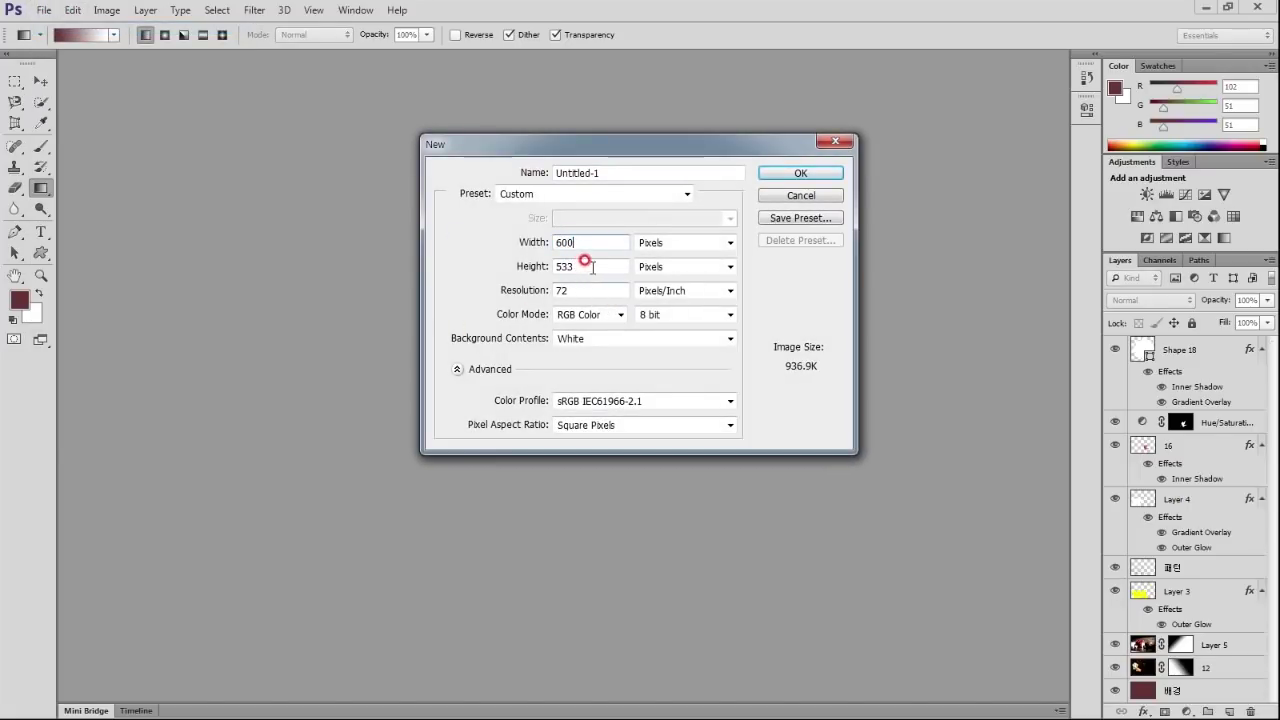
pyautogui.doubleClick(580, 266)
pyautogui.write('400')
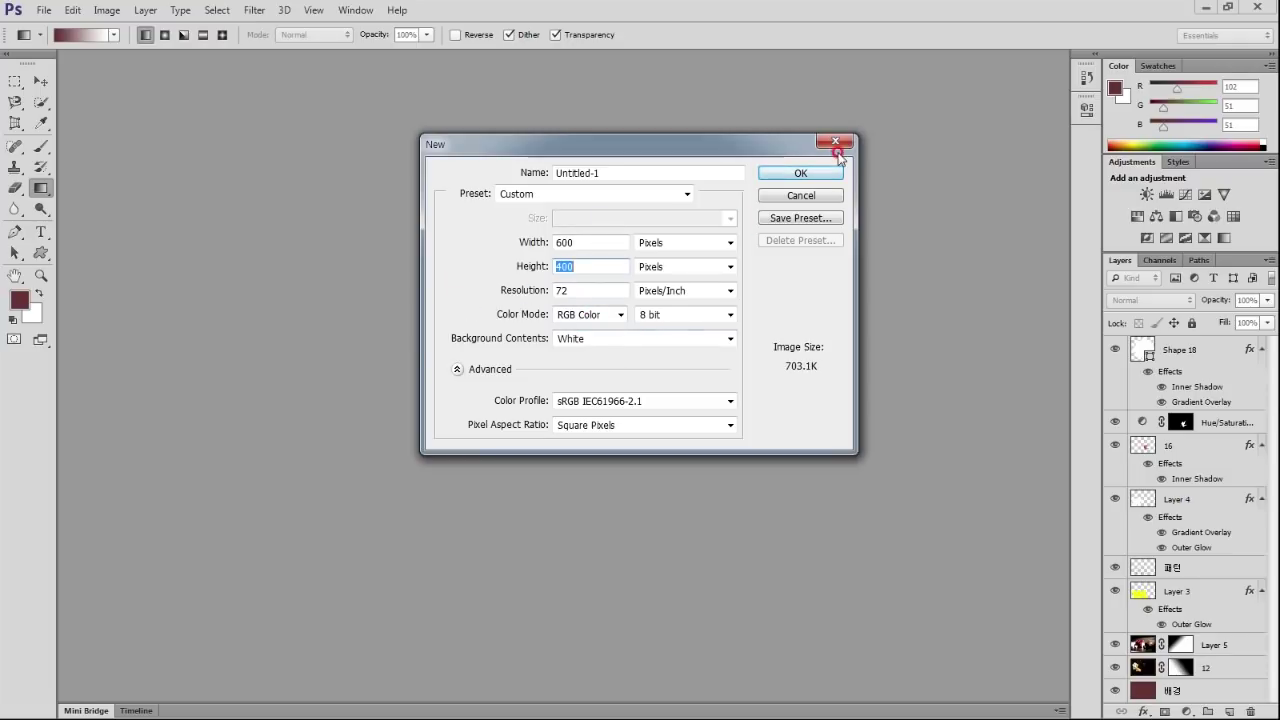
pyautogui.click(810, 174)
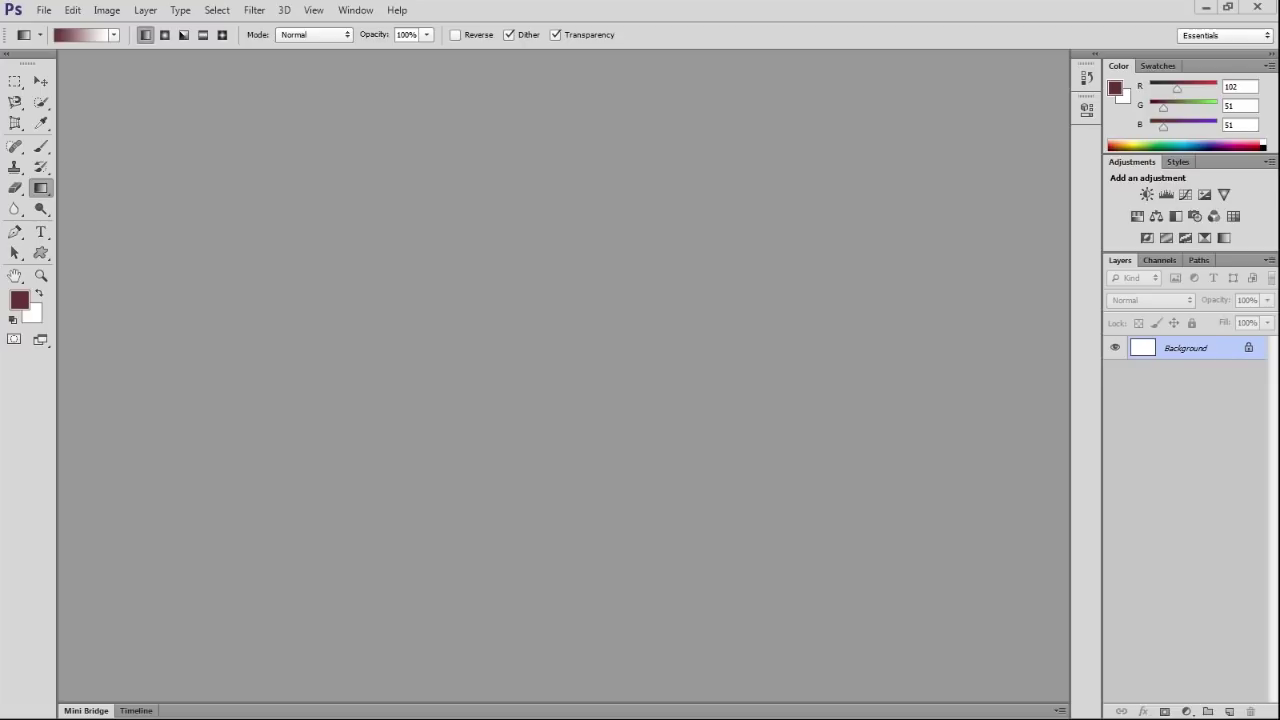
# Dock the new Untitled-1 document as a tab and fit it to the window.
pyautogui.moveTo(329, 91); pyautogui.dragTo(263, 53)
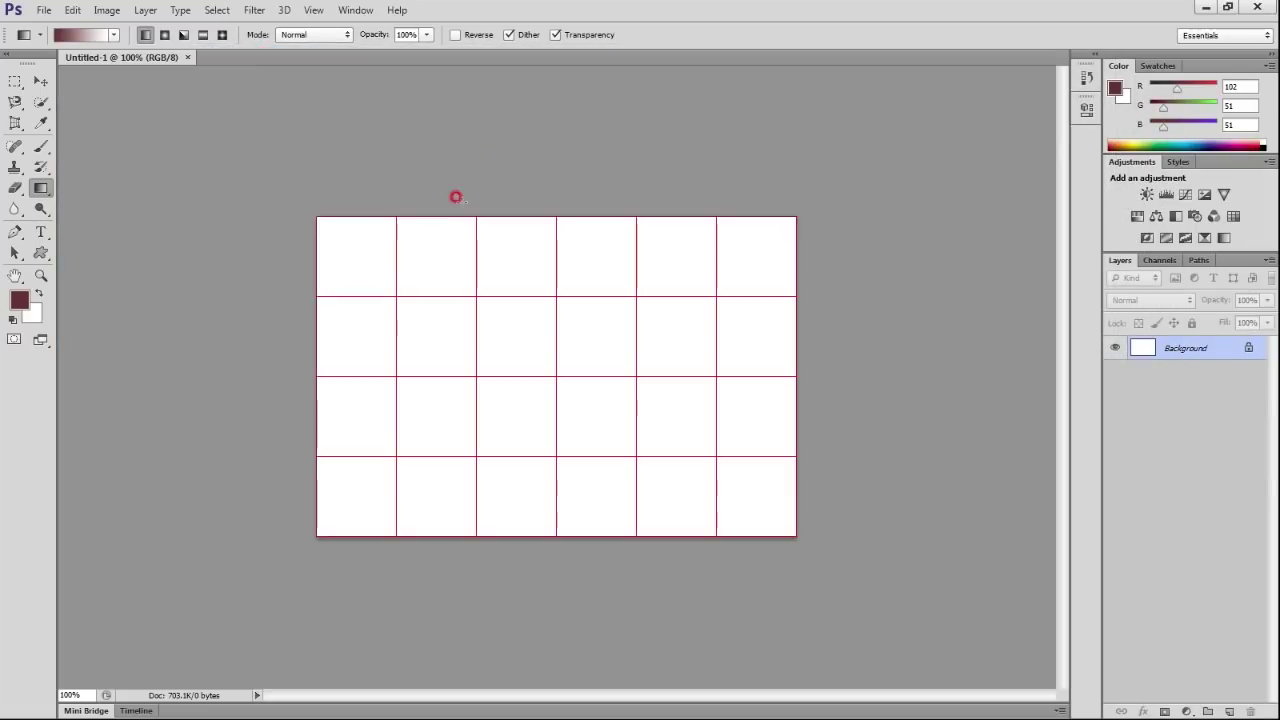
pyautogui.hotkey('ctrl', '0')
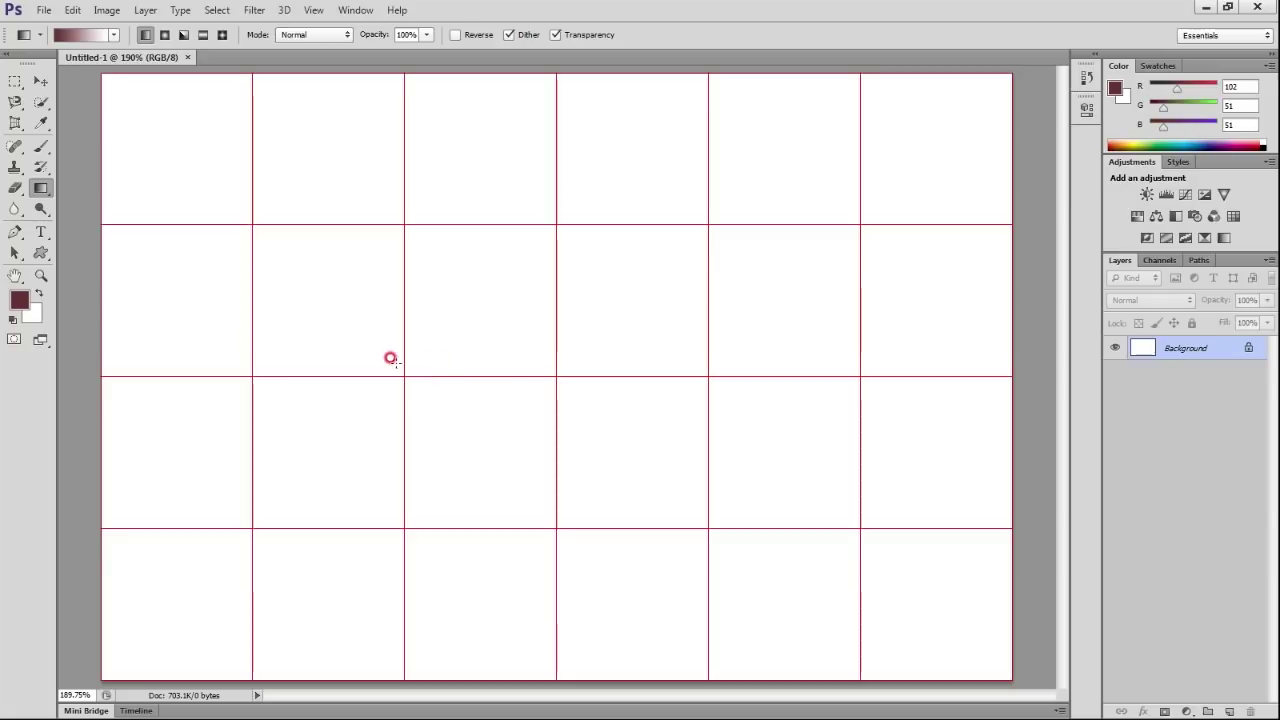
pyautogui.click(41, 80)
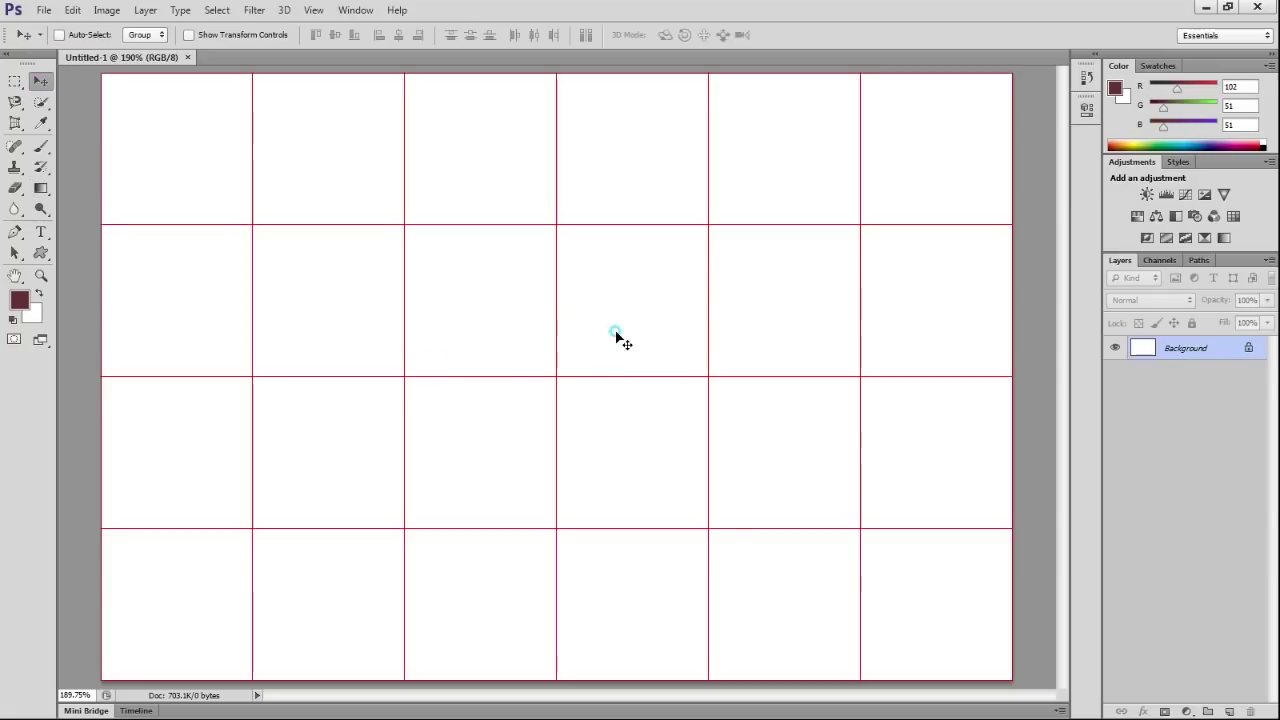
# Open 1급-12 through 1급-17 from 04_GP09-1B > 소스파일, then return to Untitled-1.
pyautogui.hotkey('ctrl', 'o')
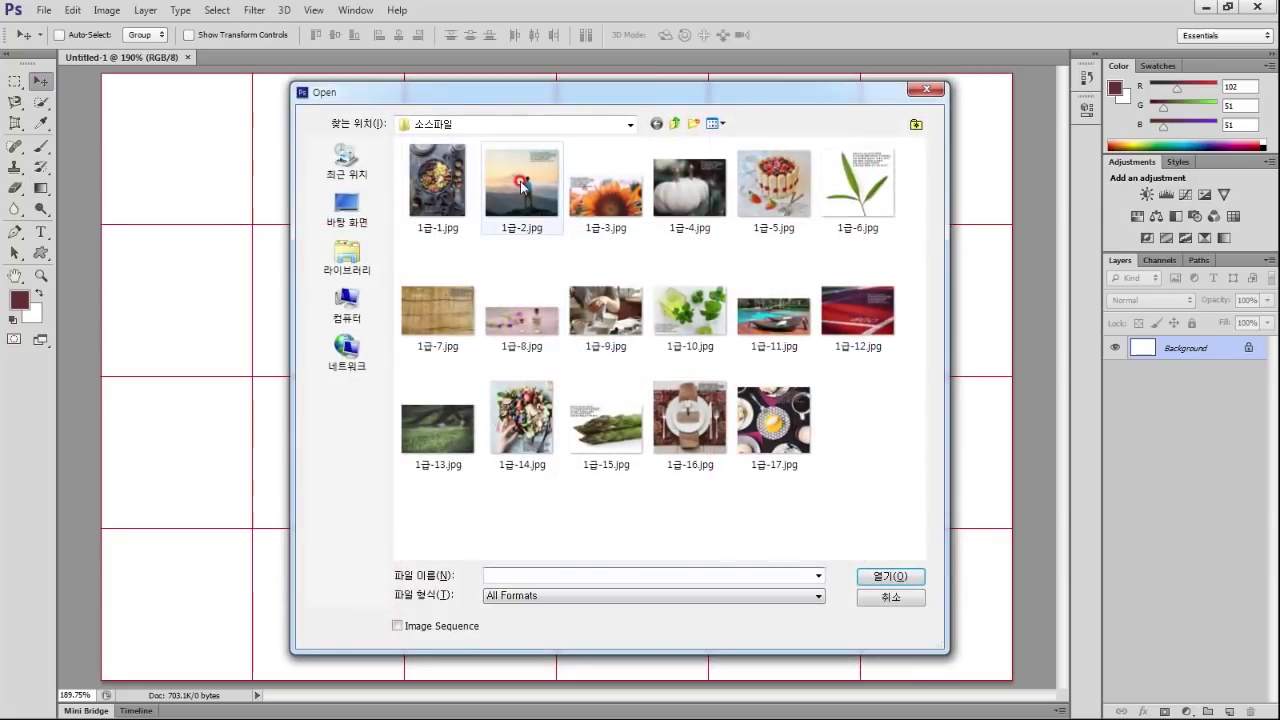
pyautogui.click(875, 332)
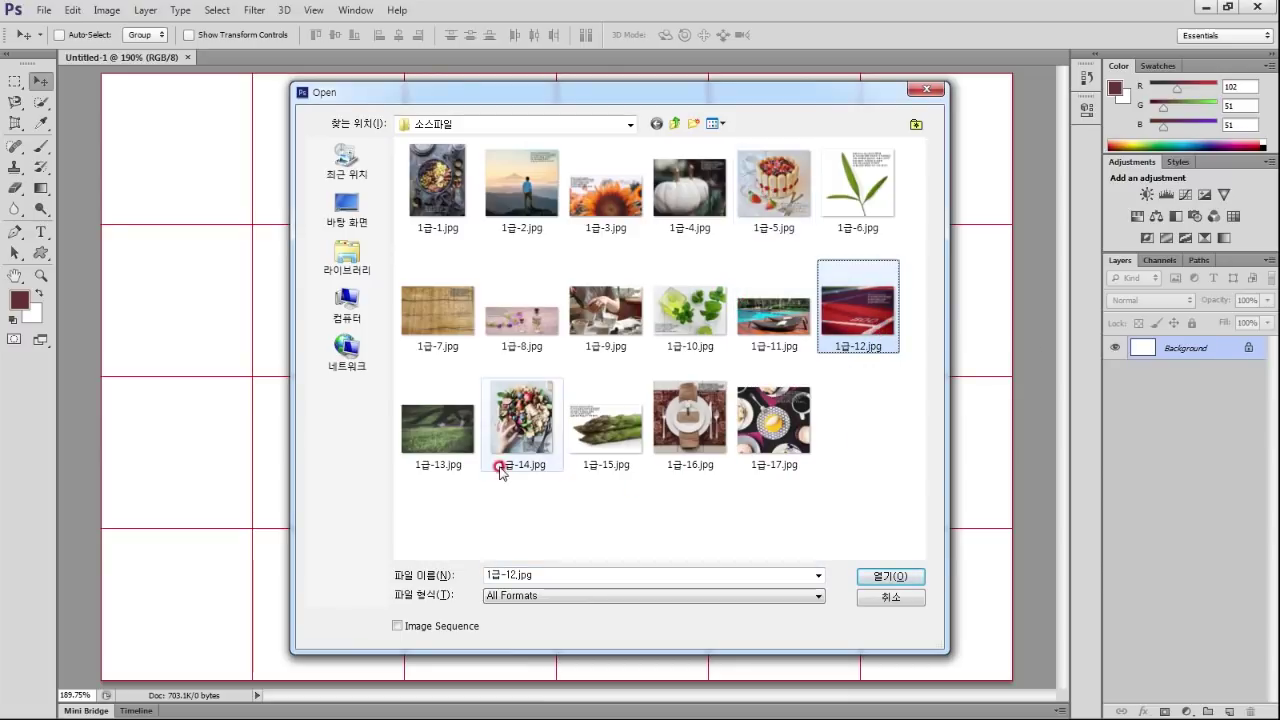
pyautogui.click(593, 123)
pyautogui.click(478, 320)
pyautogui.doubleClick(430, 208)
pyautogui.doubleClick(446, 180)
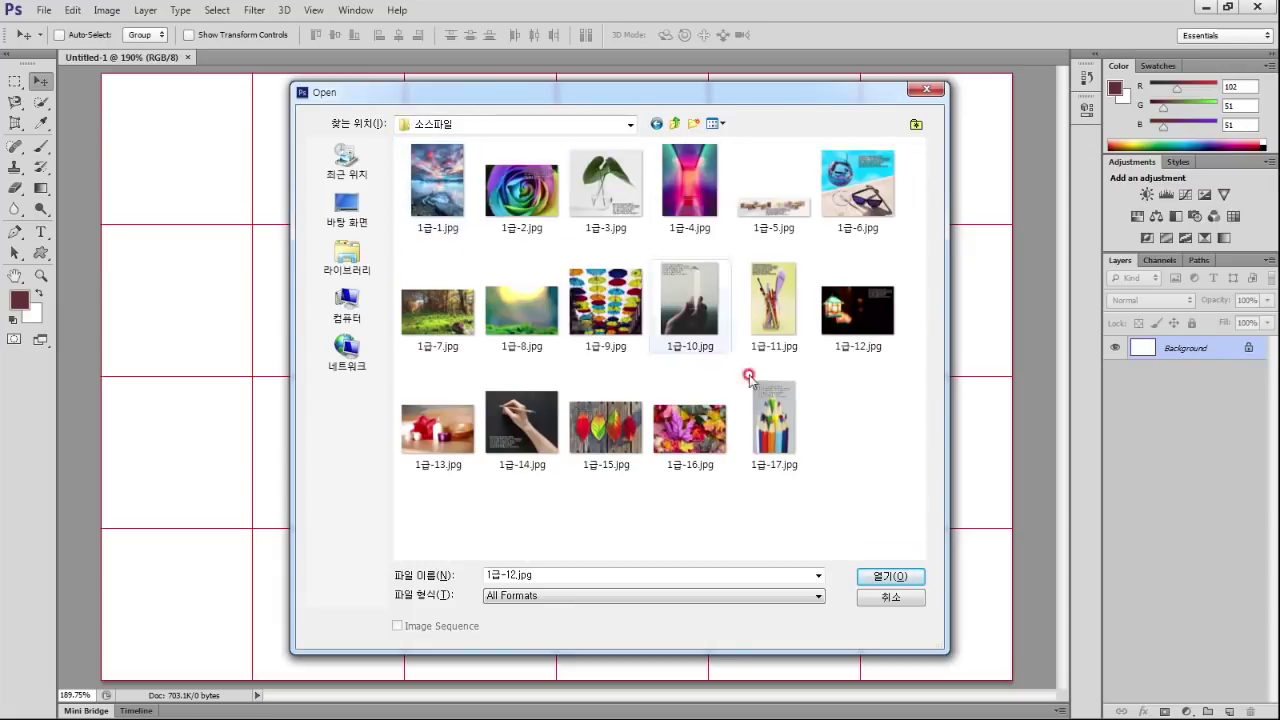
pyautogui.keyDown('shift'); pyautogui.click(774, 420); pyautogui.keyUp('shift')
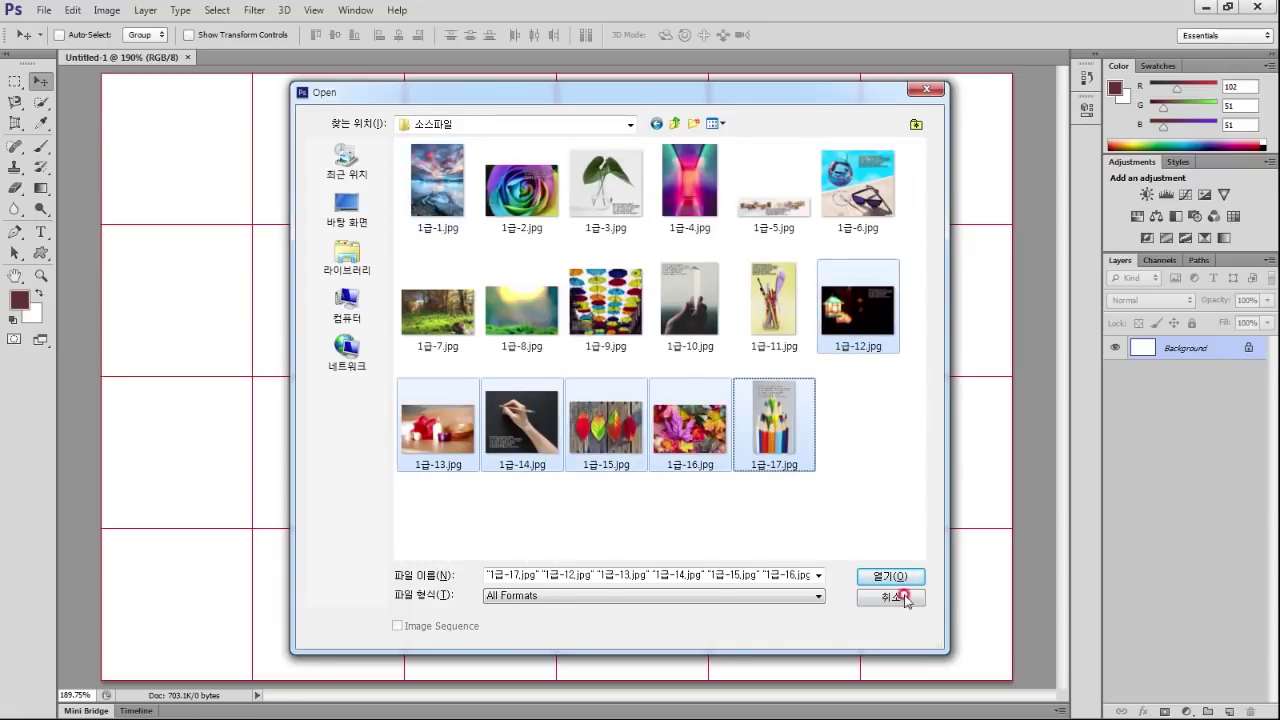
pyautogui.click(888, 577)
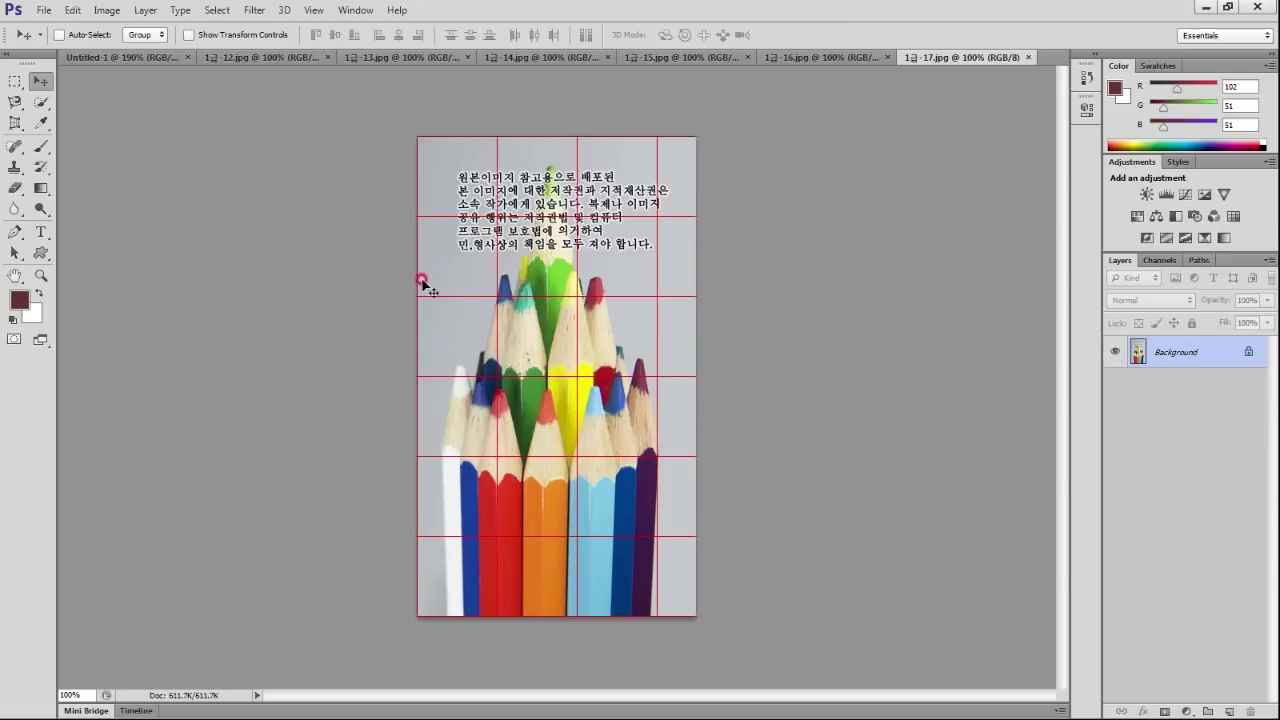
pyautogui.click(269, 58)
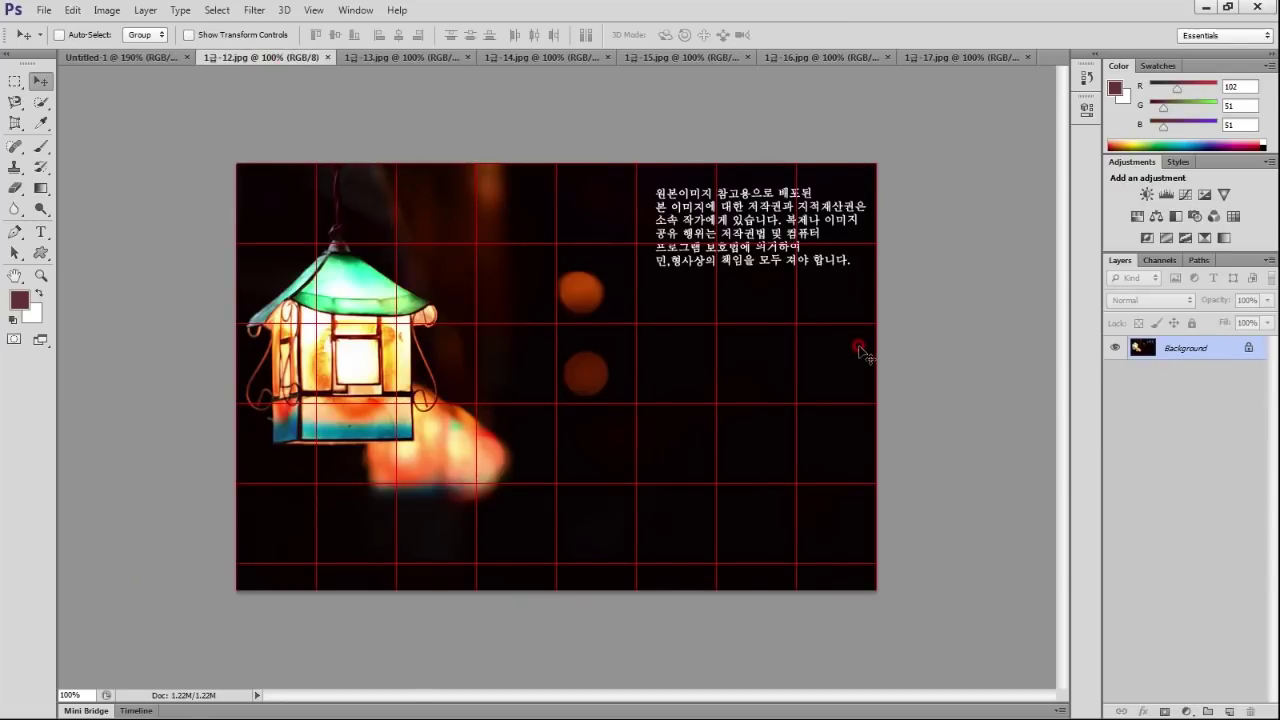
pyautogui.click(112, 57)
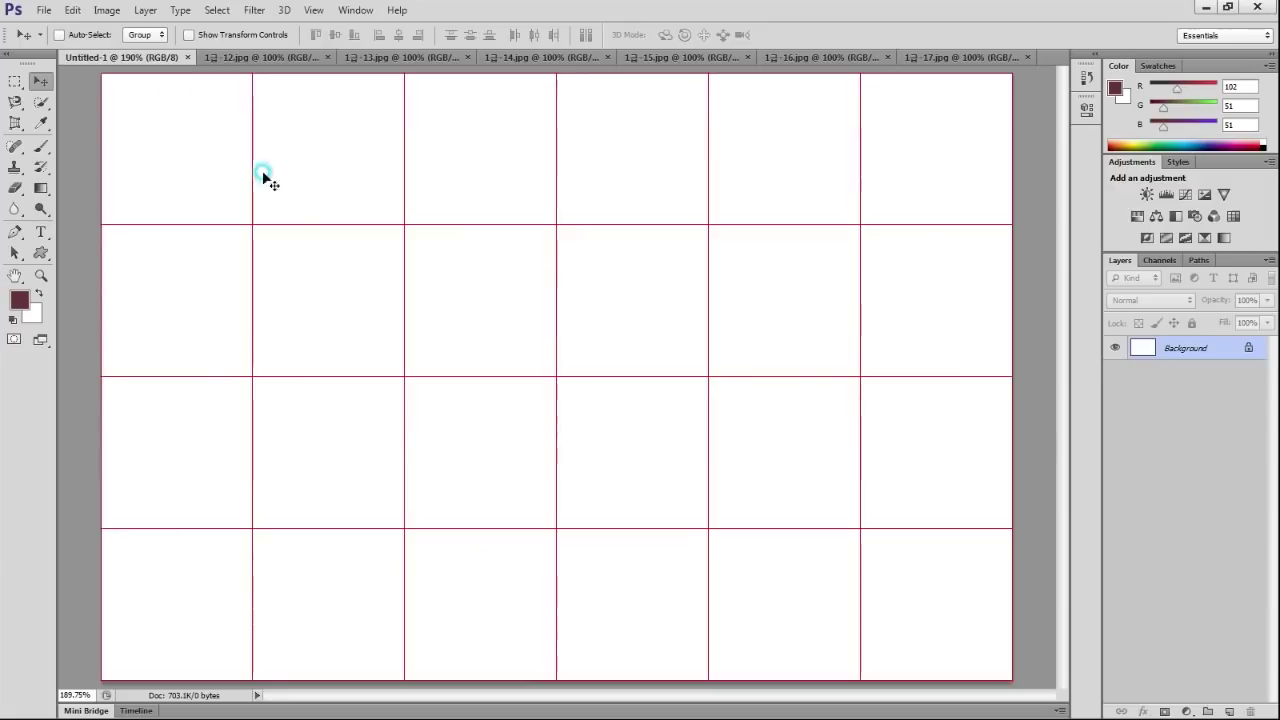
# Fill the Untitled-1 Background layer with the dark red #663333.
pyautogui.click(19, 302)
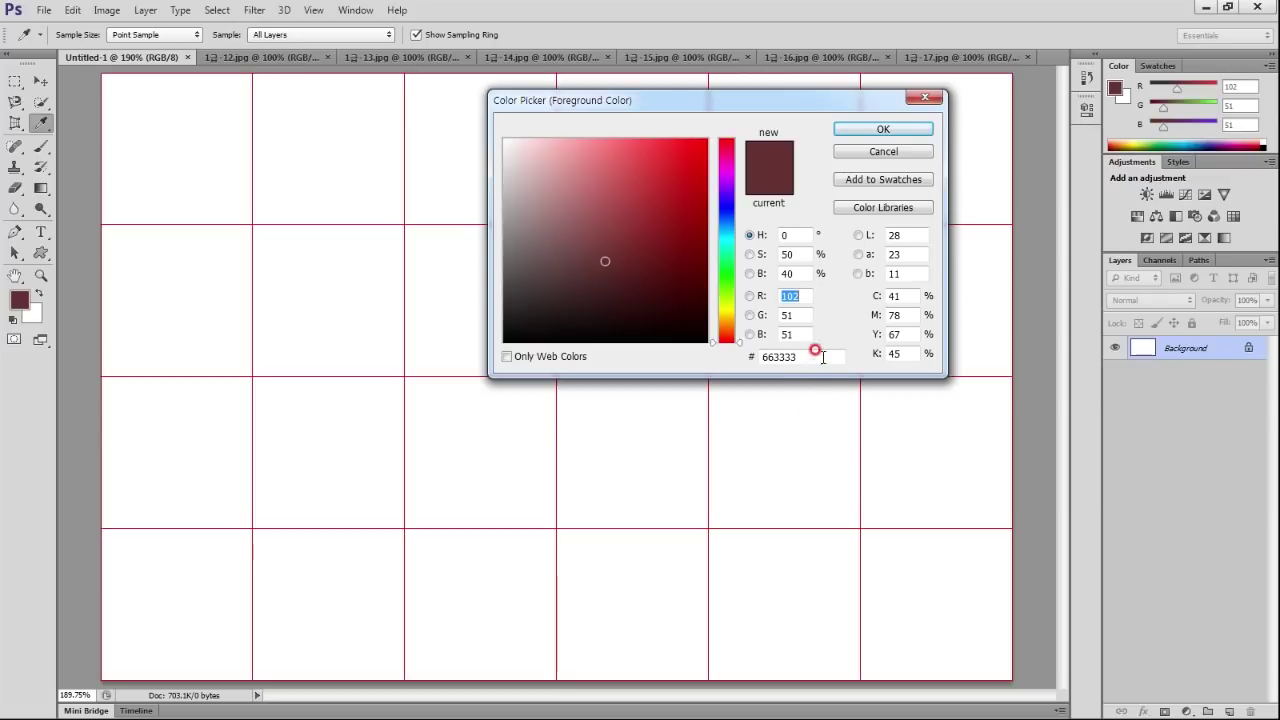
pyautogui.click(883, 129)
pyautogui.press('v')
pyautogui.hotkey('alt', 'BackSpace')
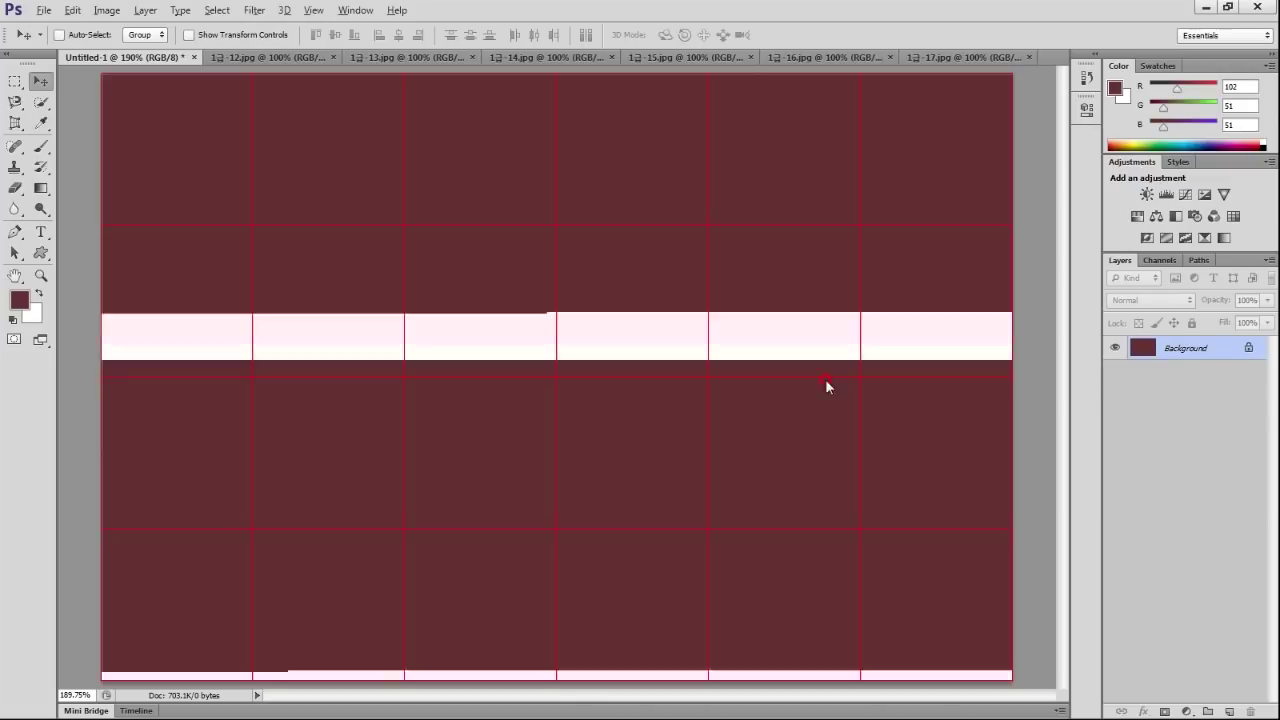
pyautogui.hotkey('ctrl', 'v')
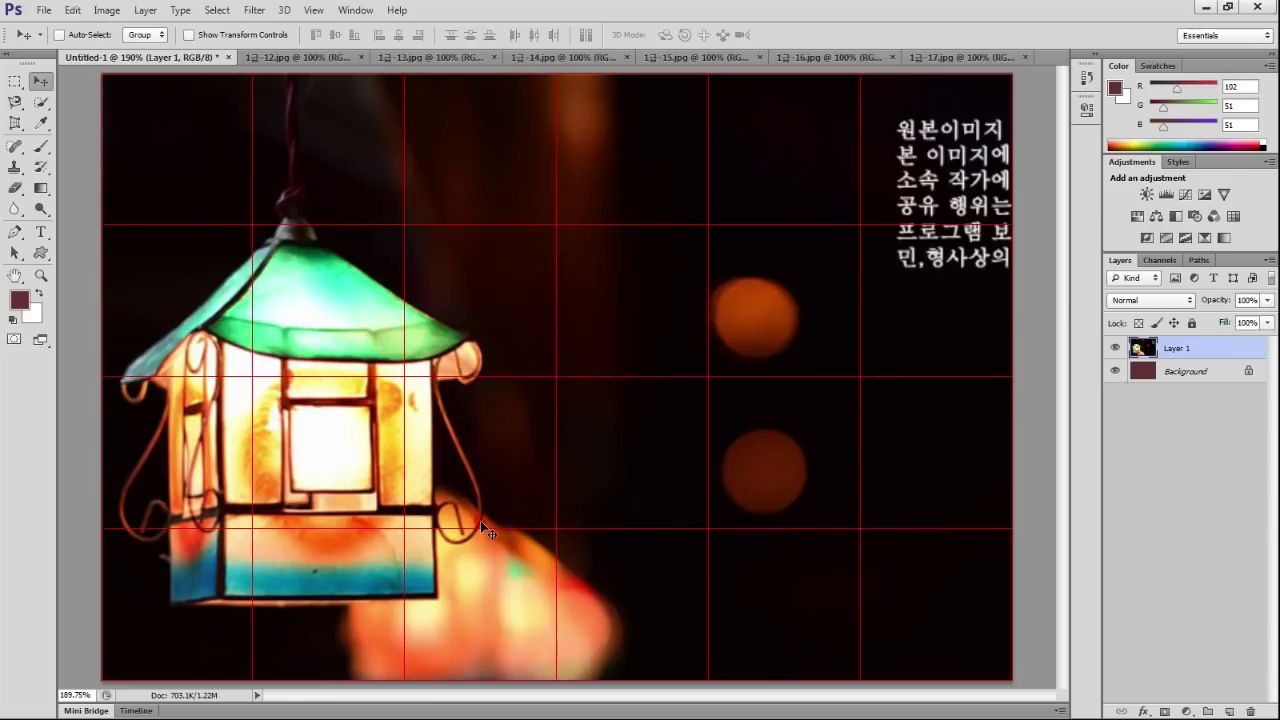
# Scale the pasted lantern layer to 75% so it fits the 600 × 400 canvas.
pyautogui.hotkey('ctrl', 't')
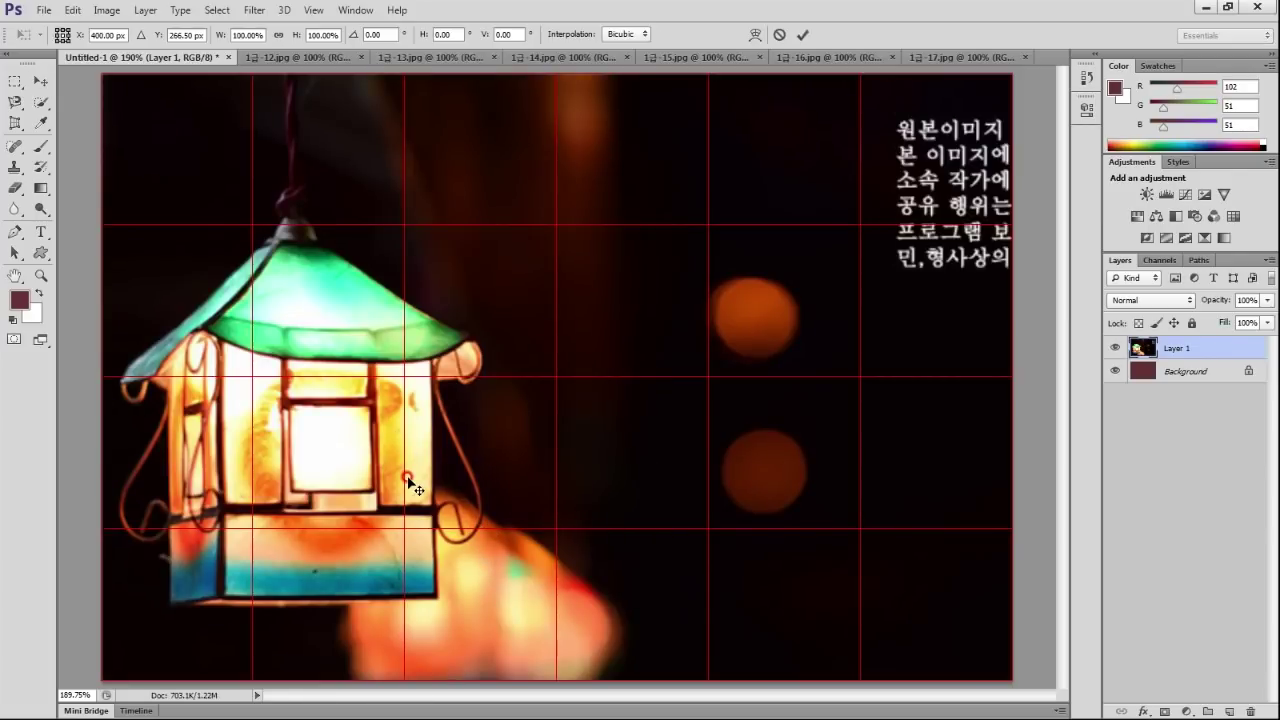
pyautogui.hotkey('ctrl', '0')
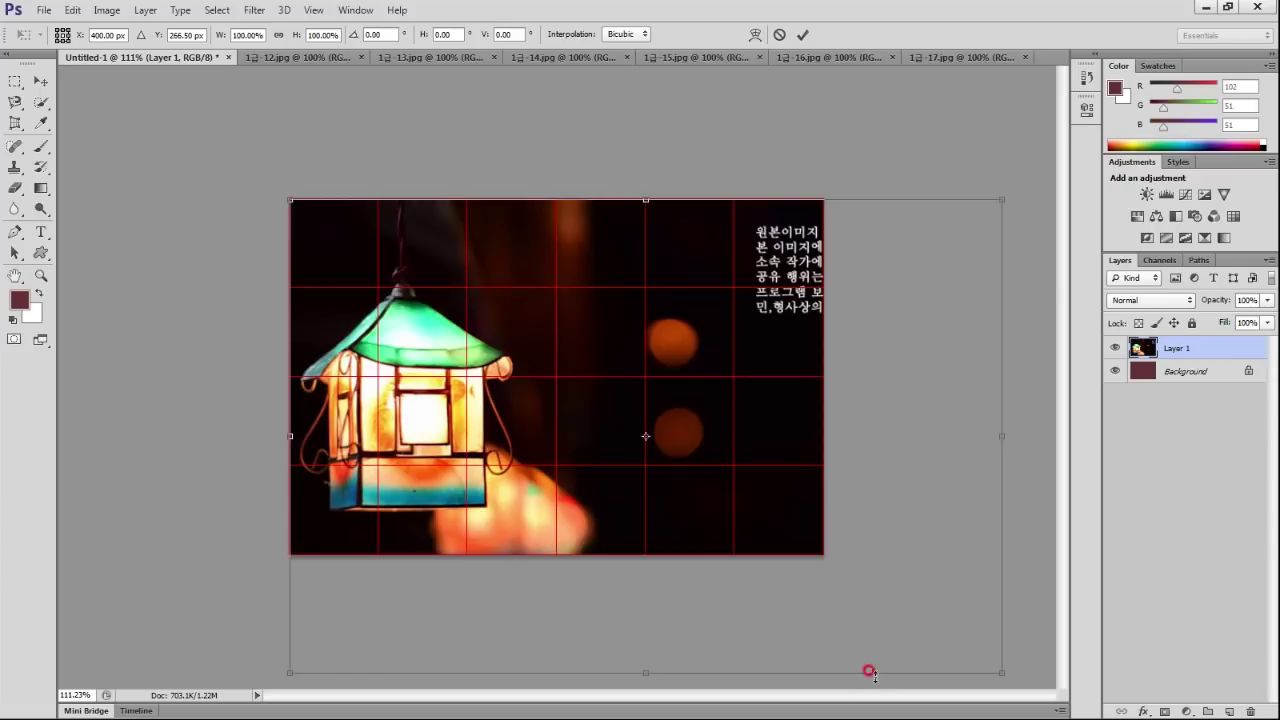
pyautogui.moveTo(1003, 669); pyautogui.dragTo(811, 571)
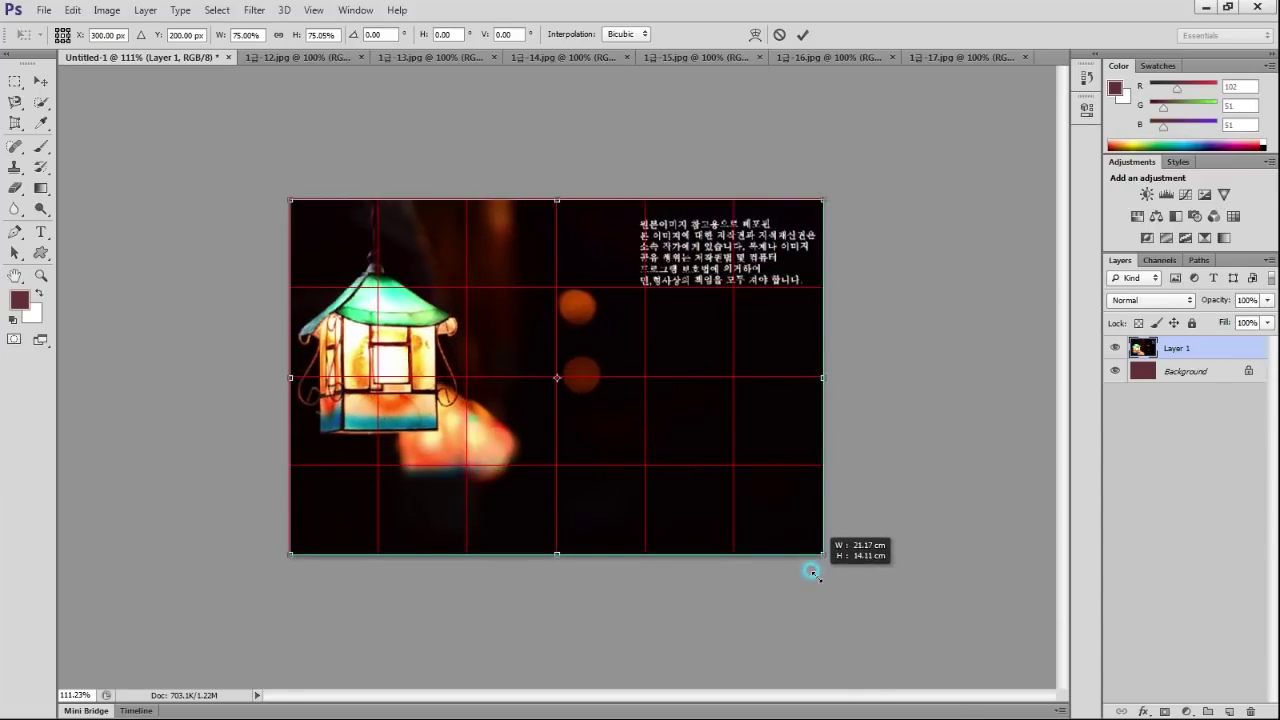
pyautogui.press('Return')
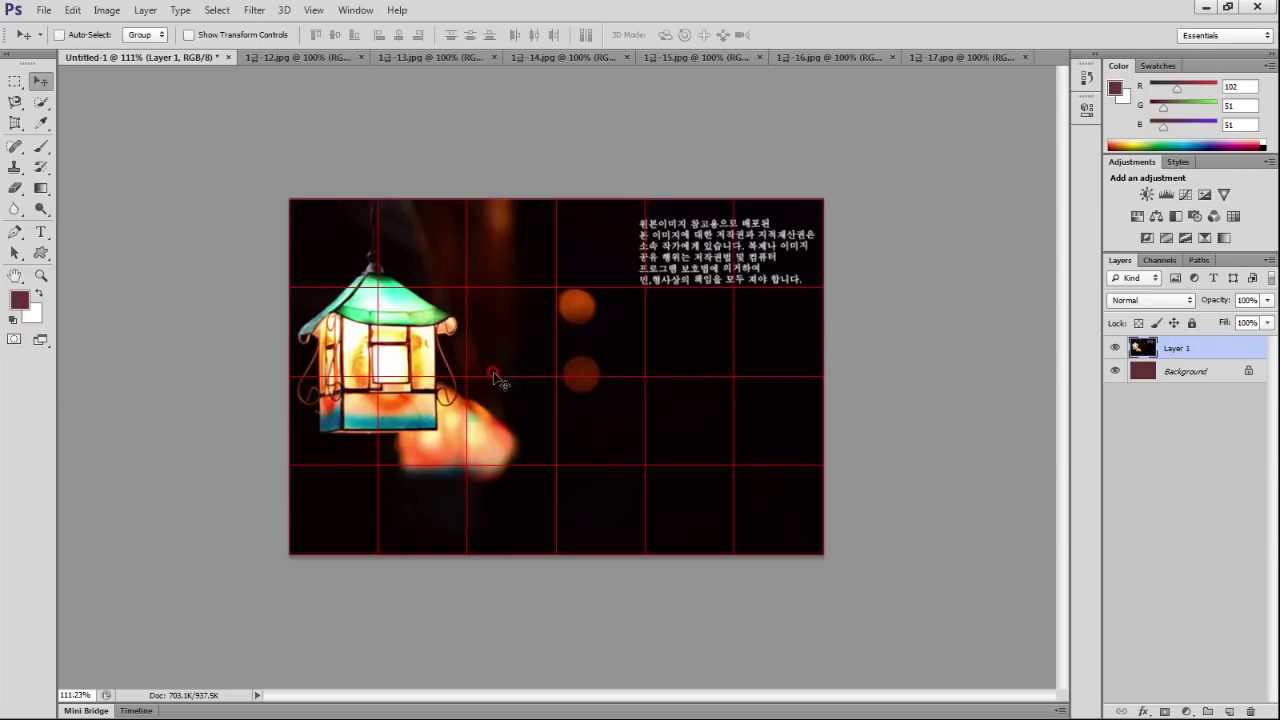
pyautogui.hotkey('ctrl', '0')
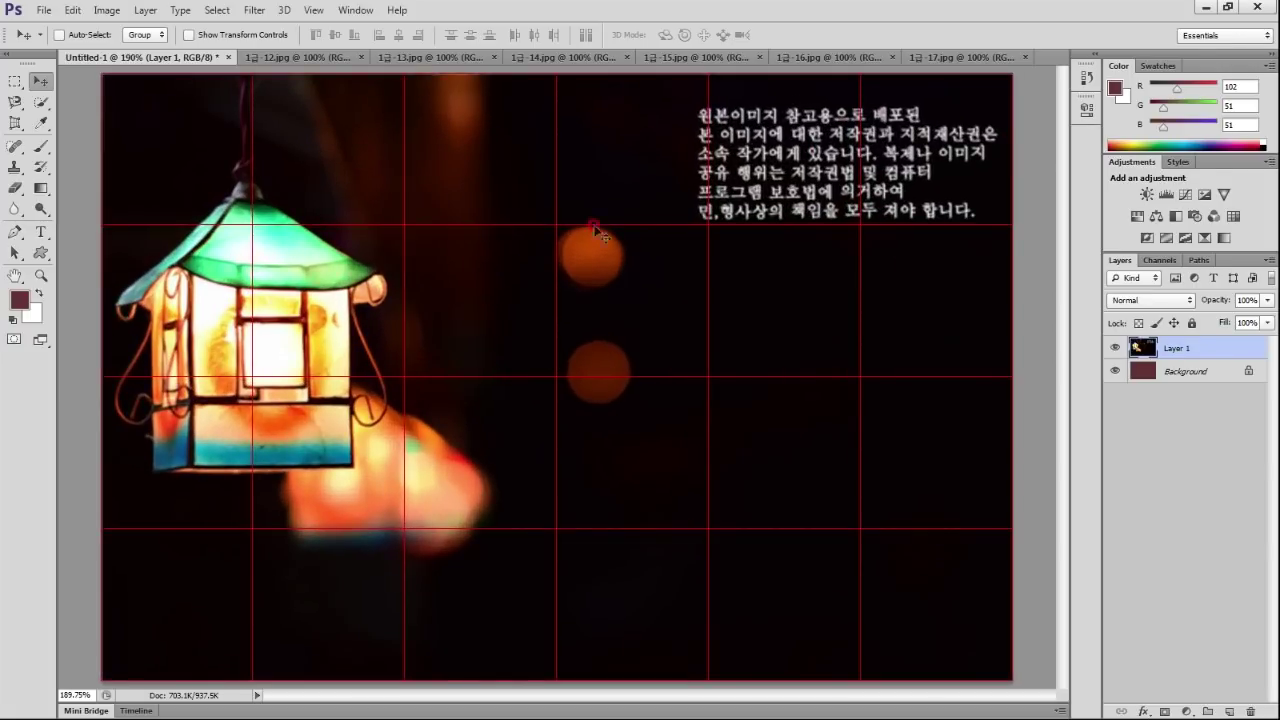
# Apply Filter Gallery's Dry Brush (Size 6, Detail 8, Texture 1) to the lantern layer.
pyautogui.click(262, 12)
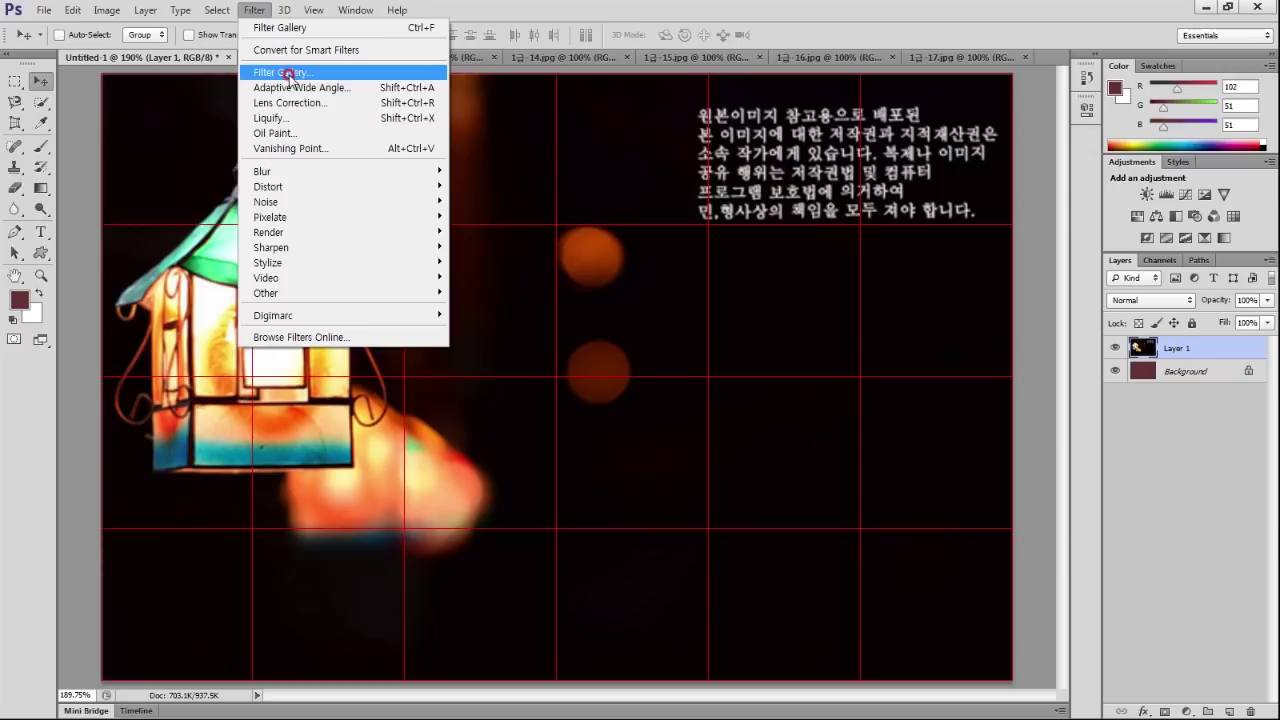
pyautogui.click(285, 72)
pyautogui.click(1074, 102)
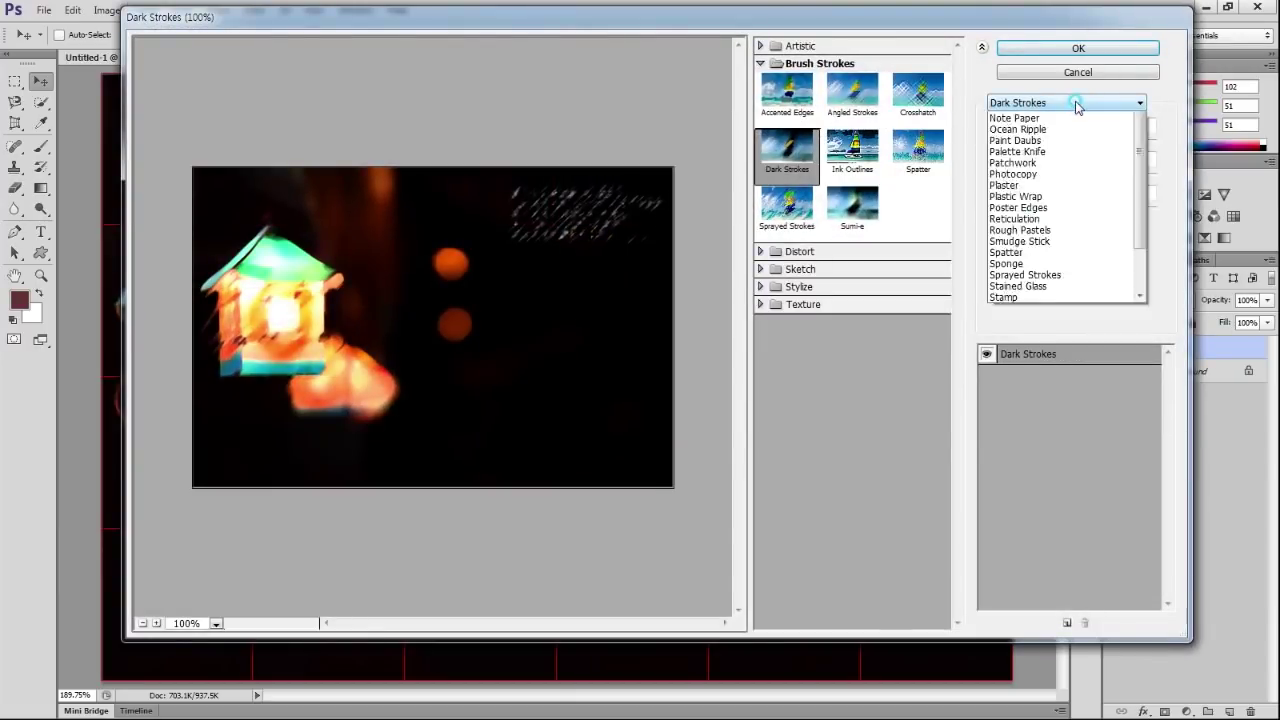
pyautogui.click(1040, 140)
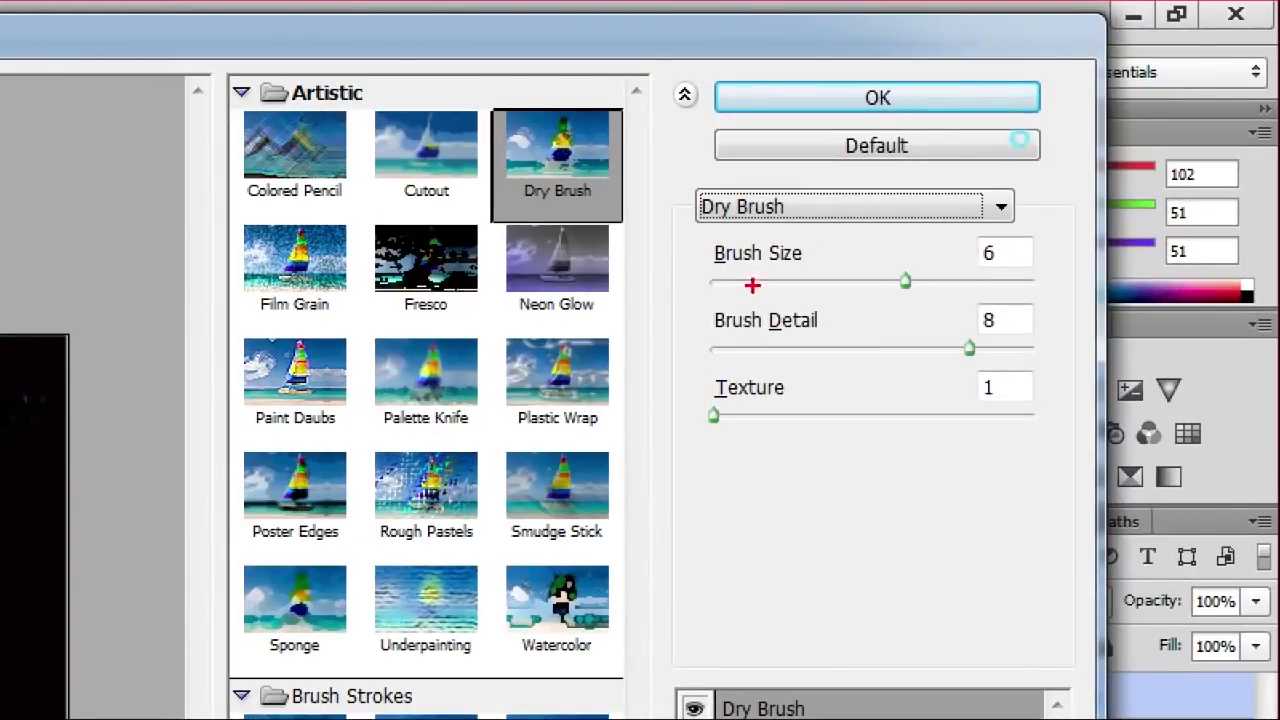
pyautogui.moveTo(961, 104); pyautogui.dragTo(1017, 126)
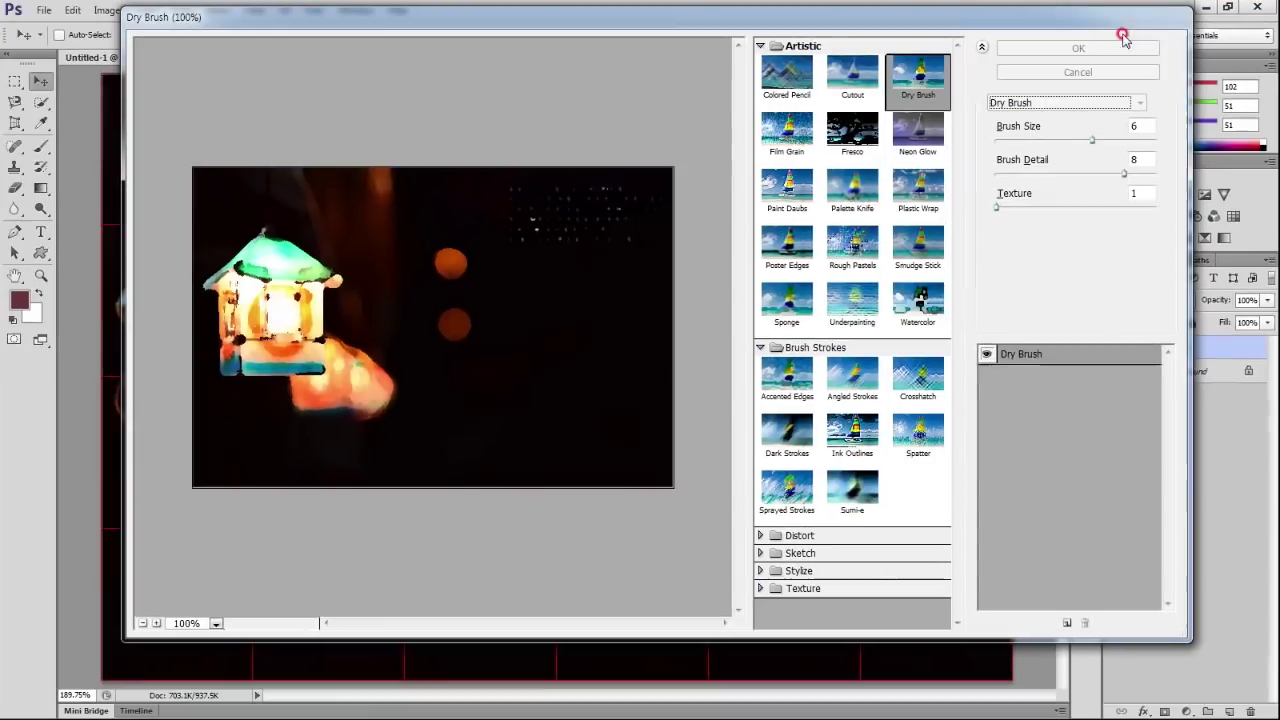
pyautogui.click(877, 97)
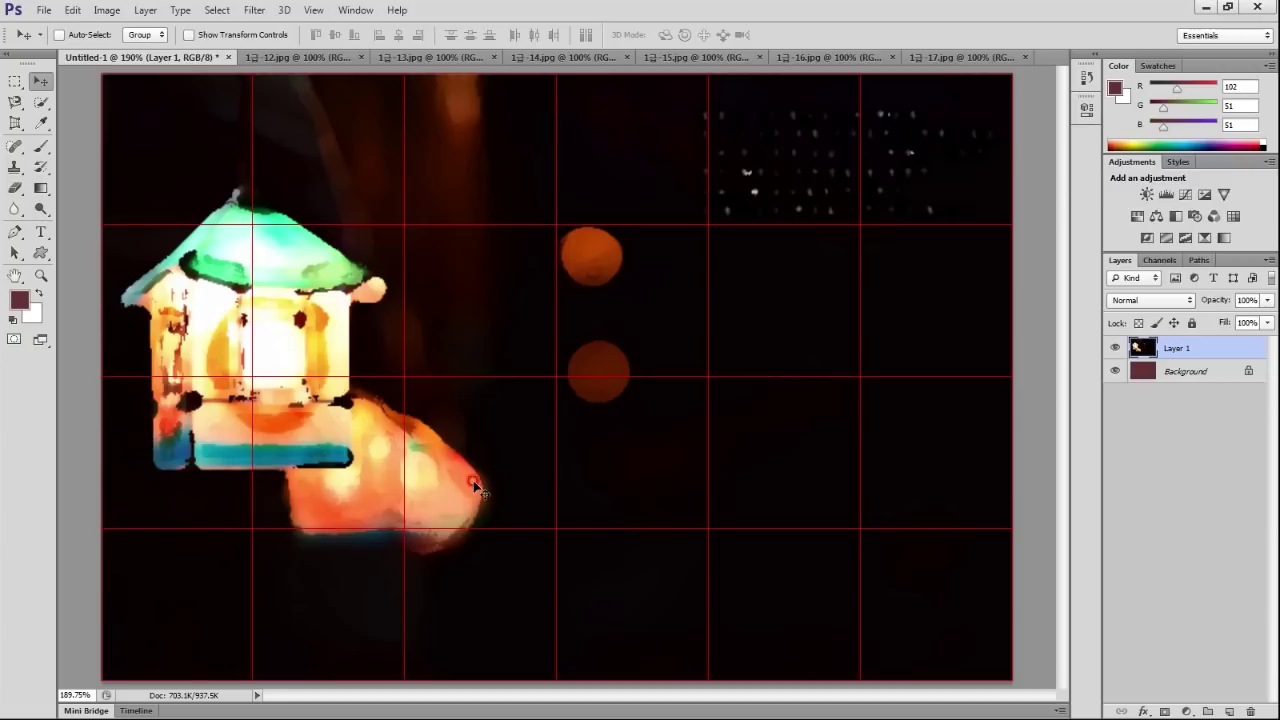
# Add a black-to-white gradient layer mask fading the lantern into the maroon background.
pyautogui.click(1164, 711)
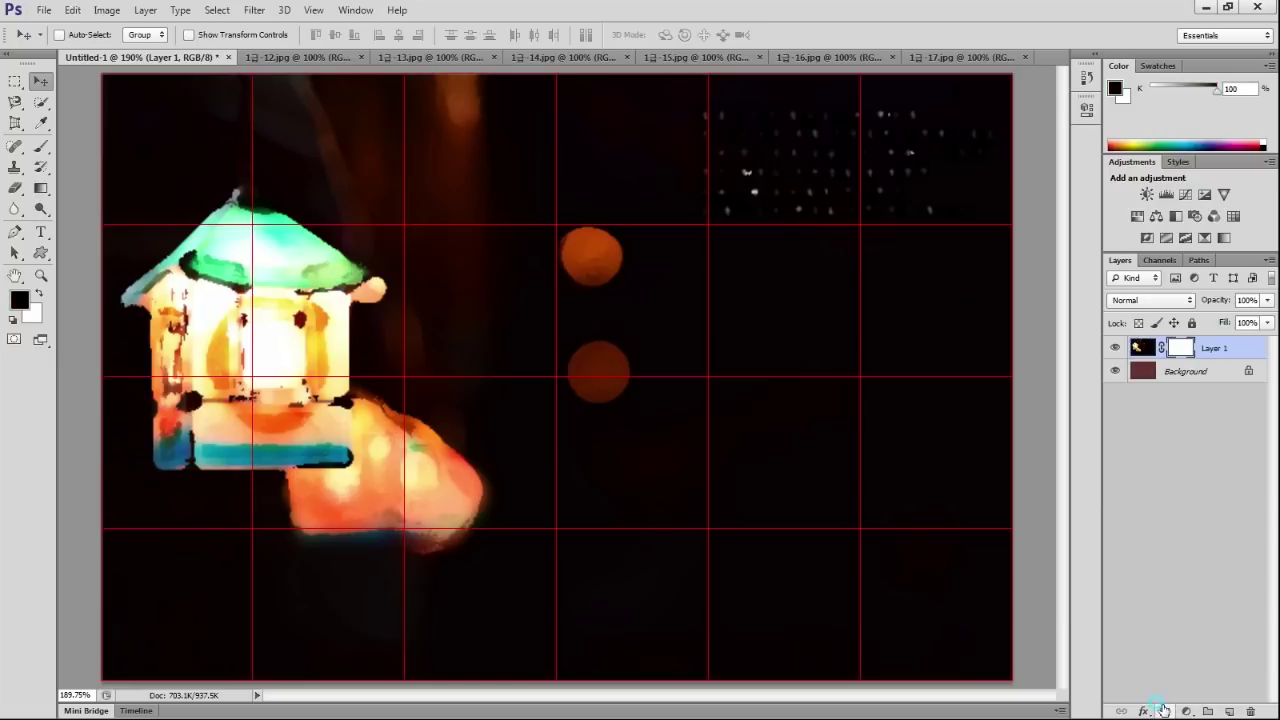
pyautogui.click(41, 189)
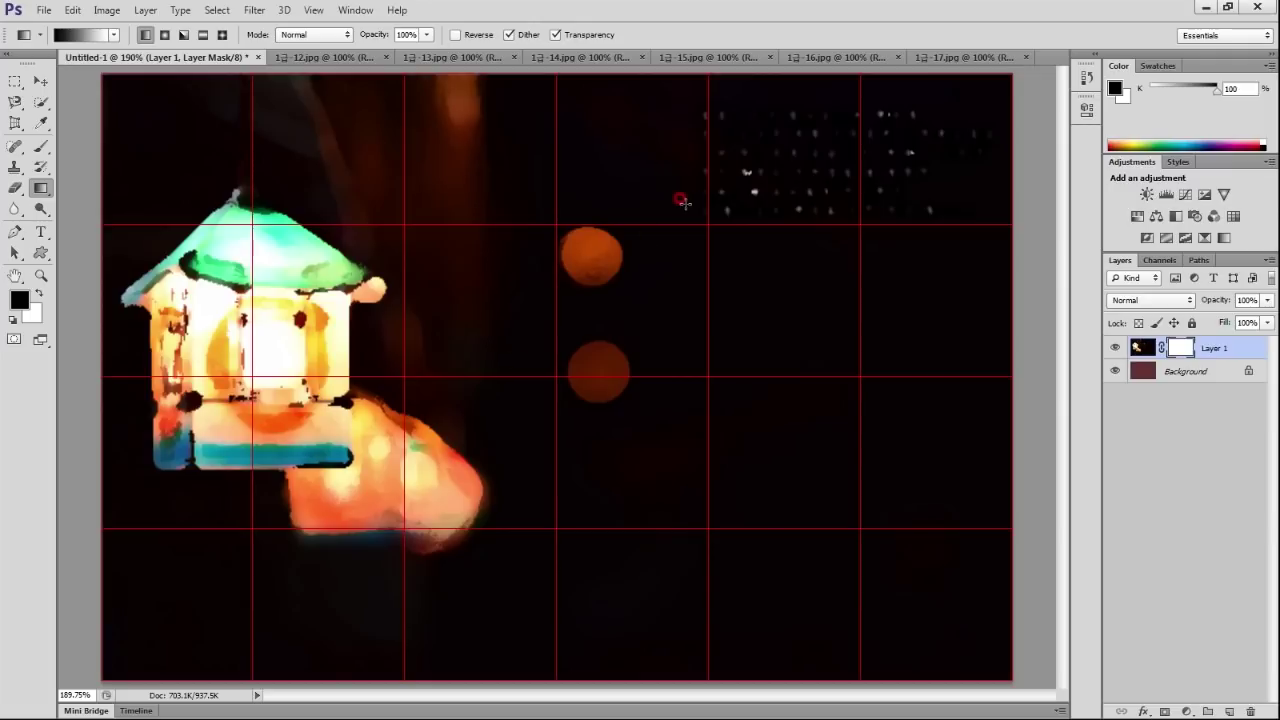
pyautogui.moveTo(736, 212); pyautogui.dragTo(436, 345)
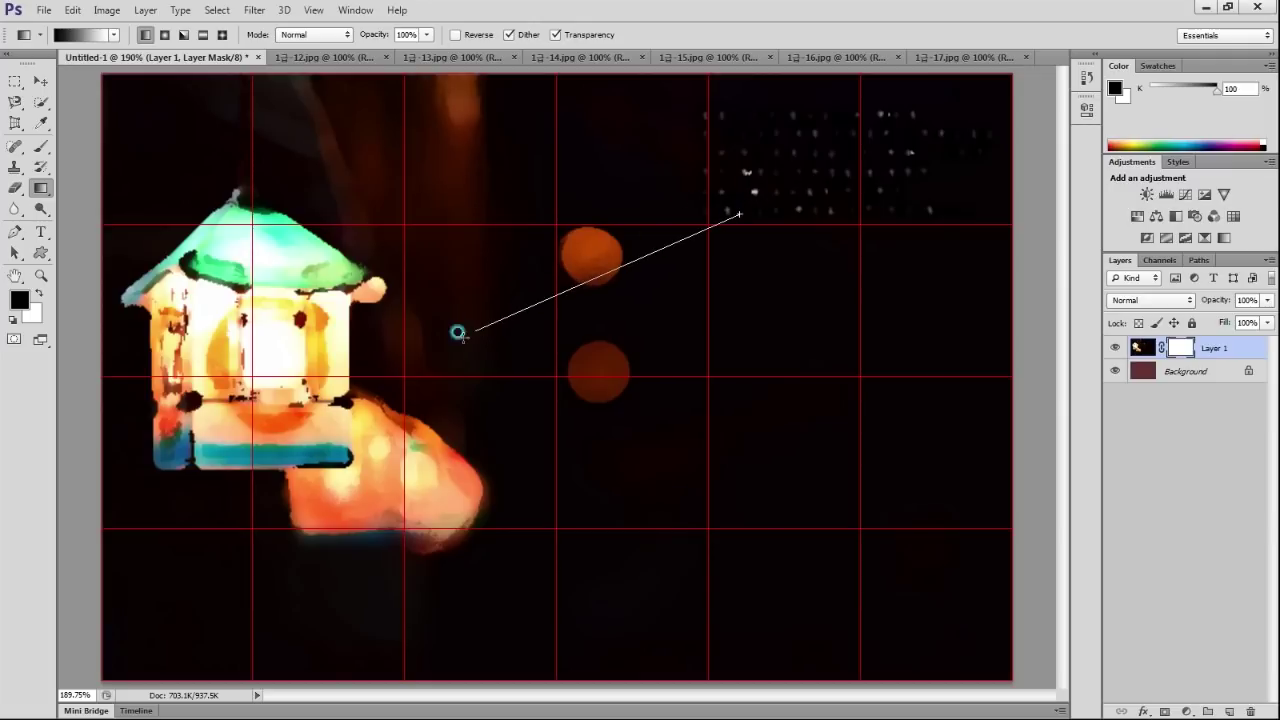
pyautogui.moveTo(716, 159); pyautogui.dragTo(430, 322)
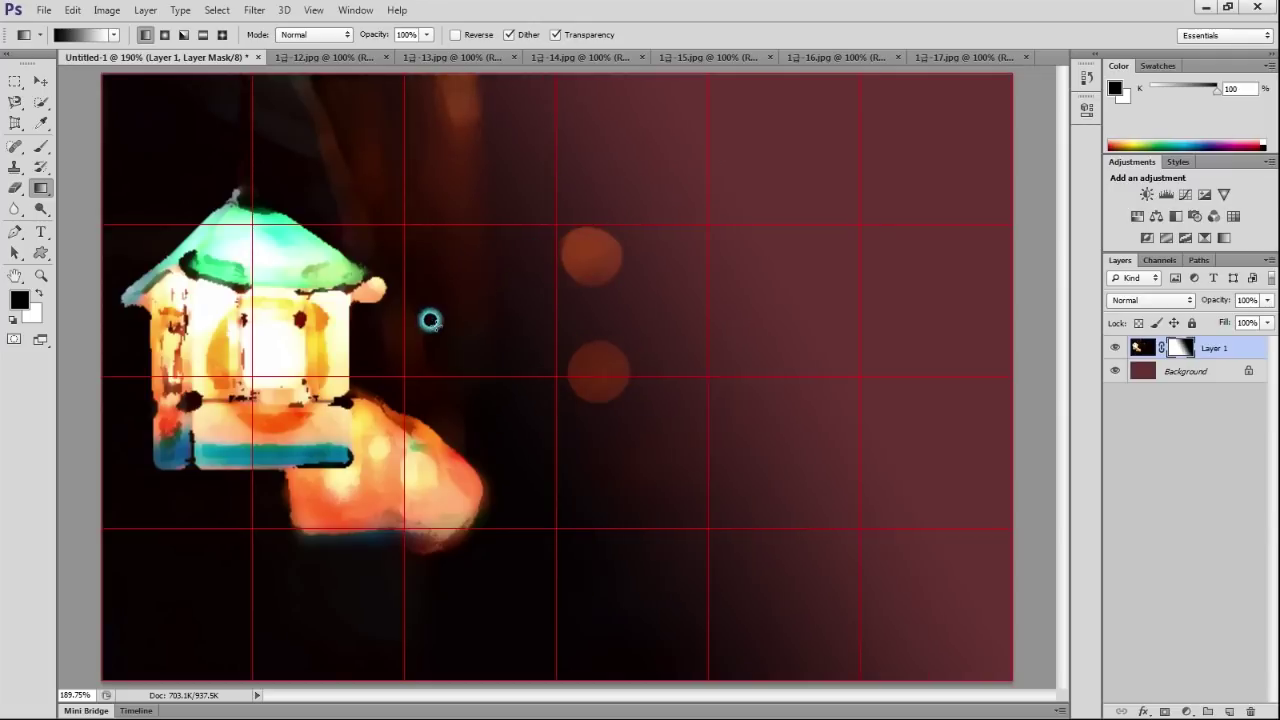
pyautogui.moveTo(700, 137); pyautogui.dragTo(400, 302)
pyautogui.moveTo(591, 251); pyautogui.dragTo(362, 374)
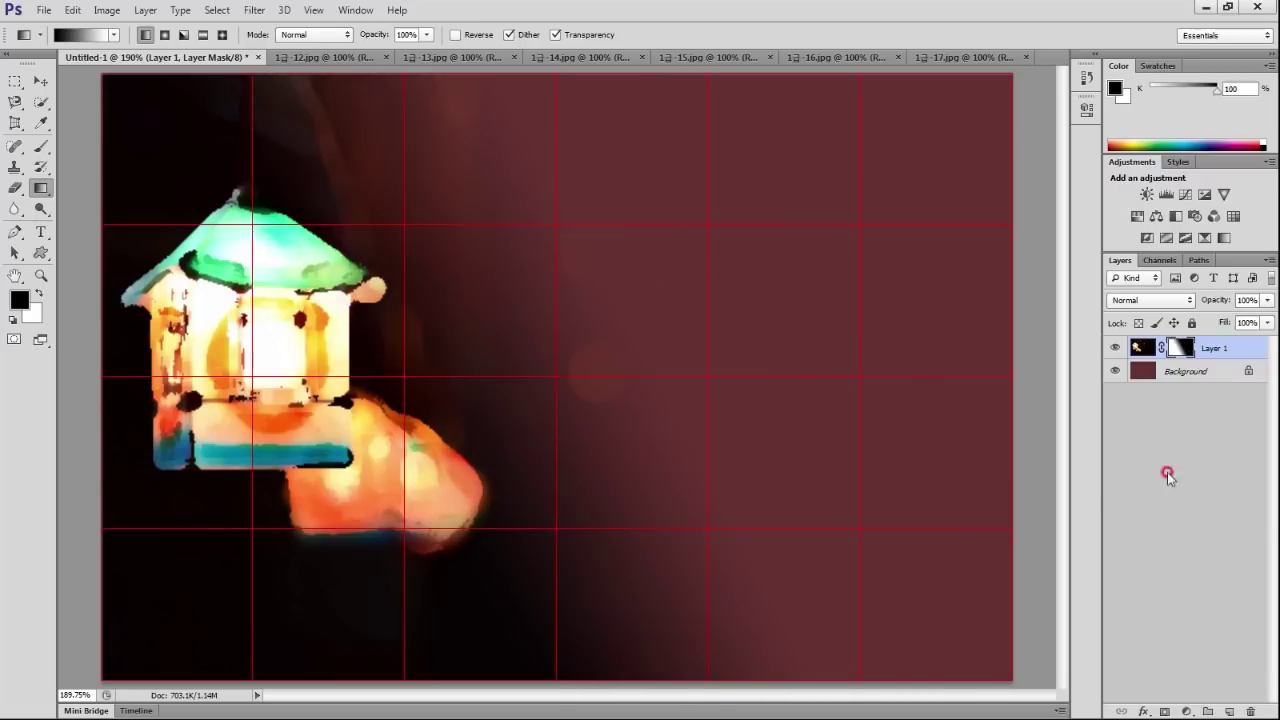
pyautogui.click(428, 57)
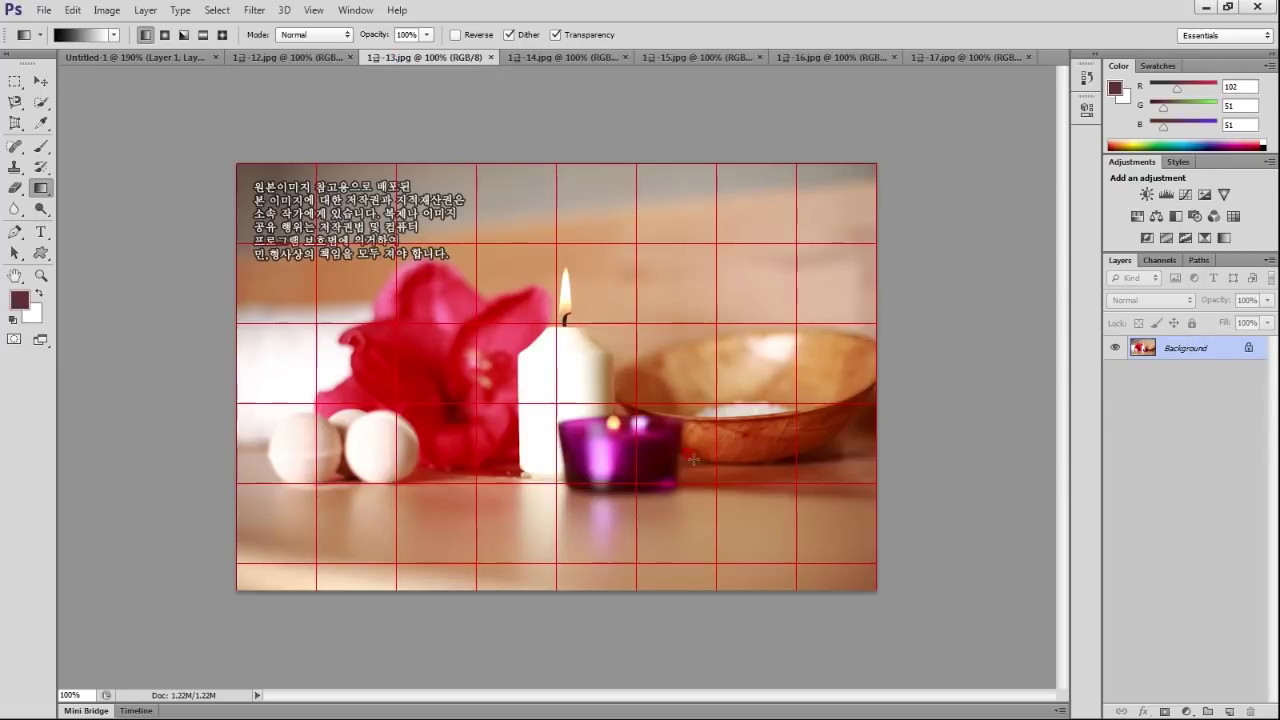
# Copy the whole 1급-13 candle photo and paste it into Untitled-1 as a new layer.
pyautogui.hotkey('ctrl', 'a')
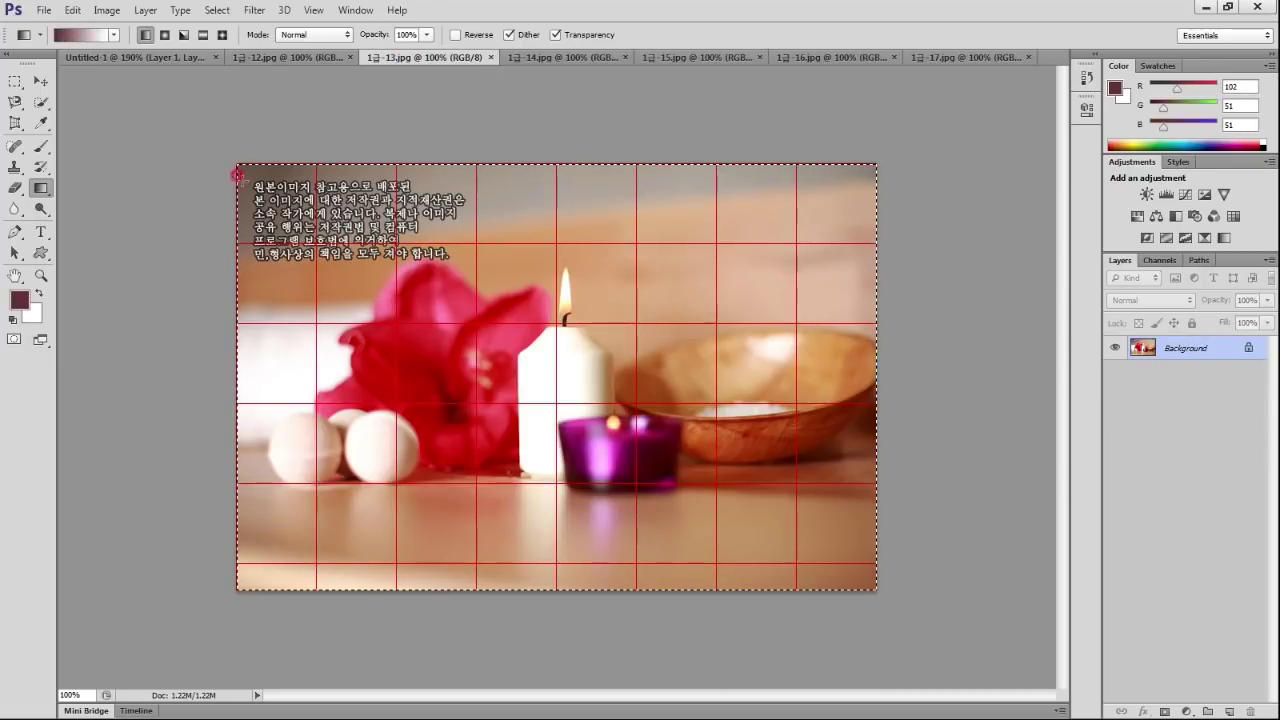
pyautogui.click(185, 58)
pyautogui.hotkey('ctrl', 'v')
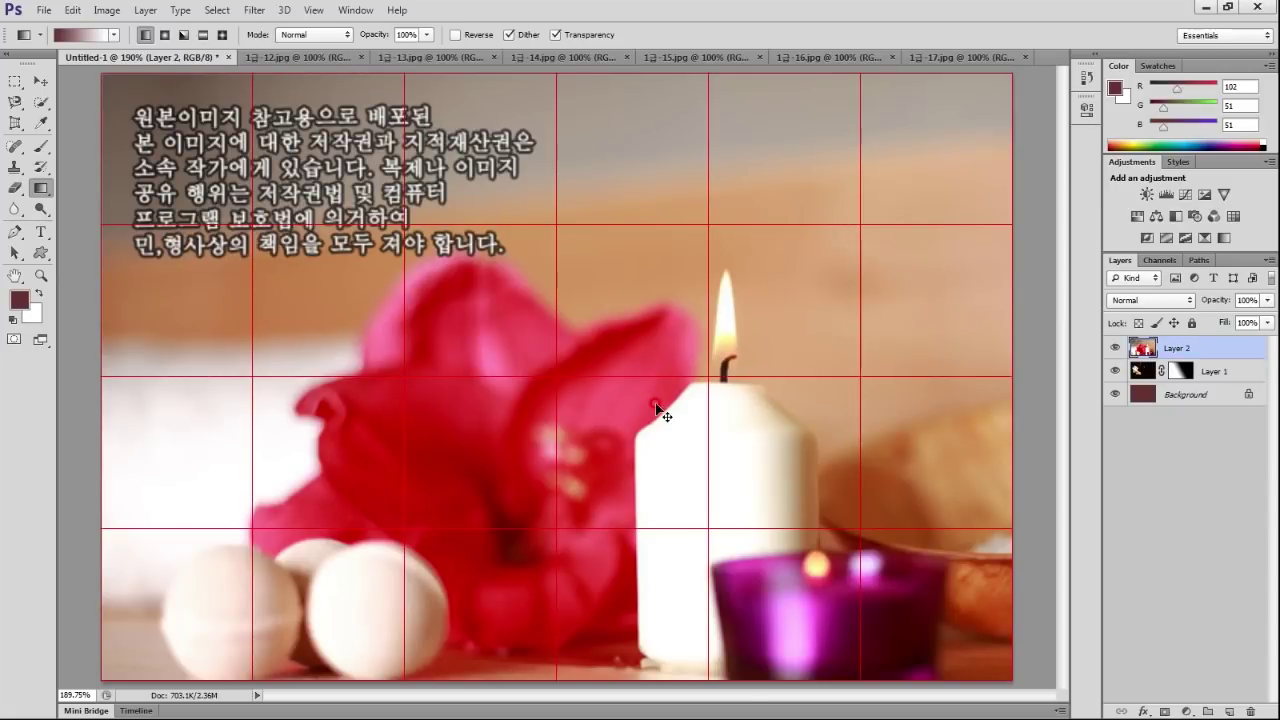
# Scale the candle layer to about 75% so it fills the canvas.
pyautogui.hotkey('ctrl', 't')
pyautogui.scroll(-3, 655, 405)
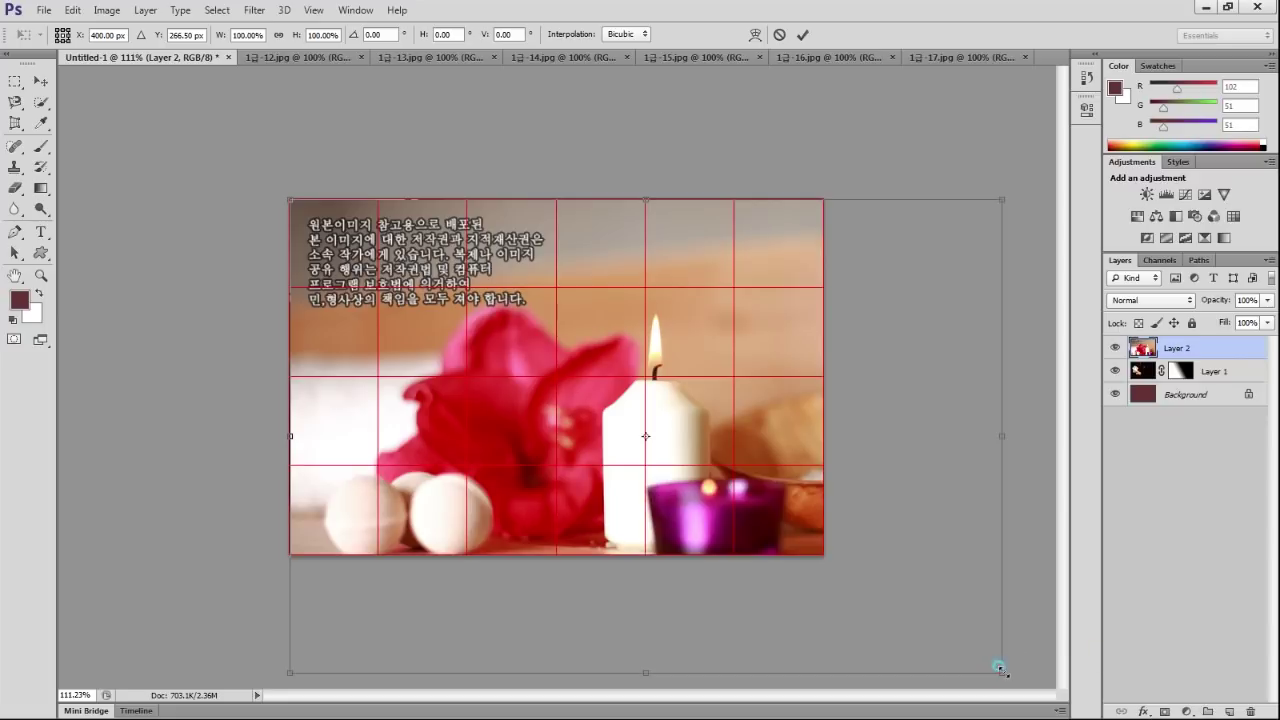
pyautogui.moveTo(999, 667); pyautogui.dragTo(810, 560)
pyautogui.click(716, 496)
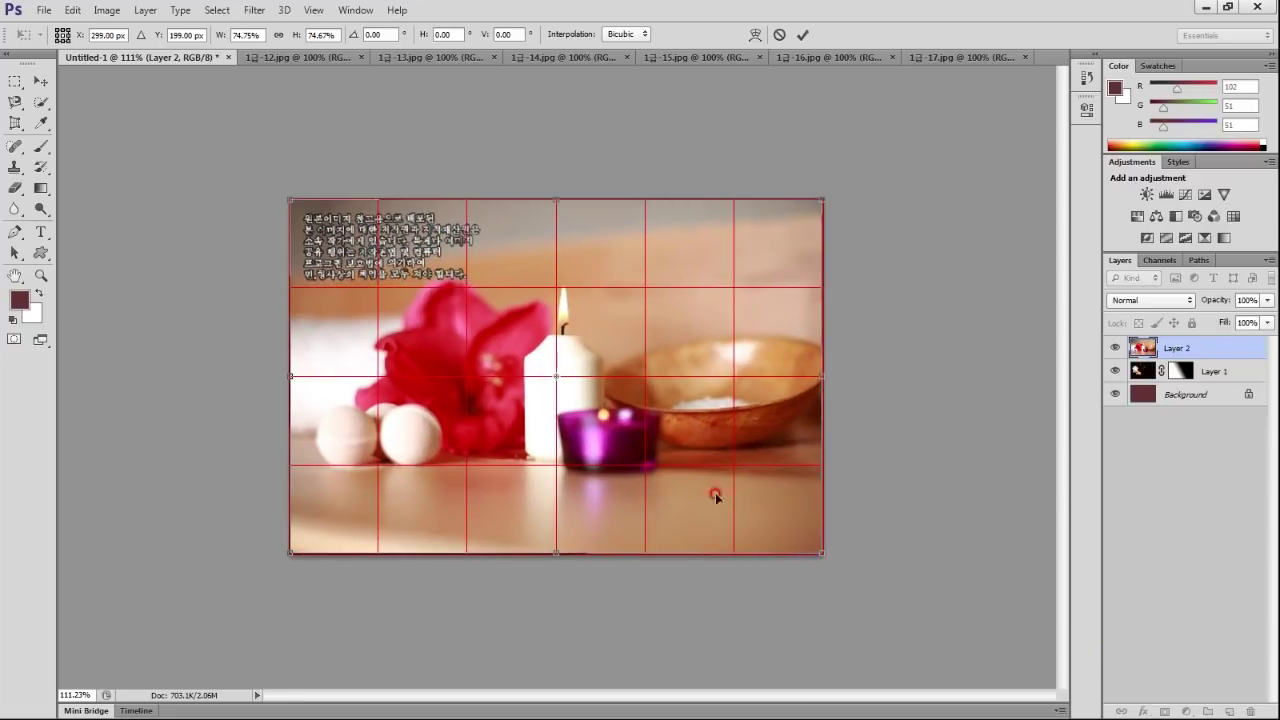
pyautogui.doubleClick(699, 453)
pyautogui.press('g')
pyautogui.click(628, 495)
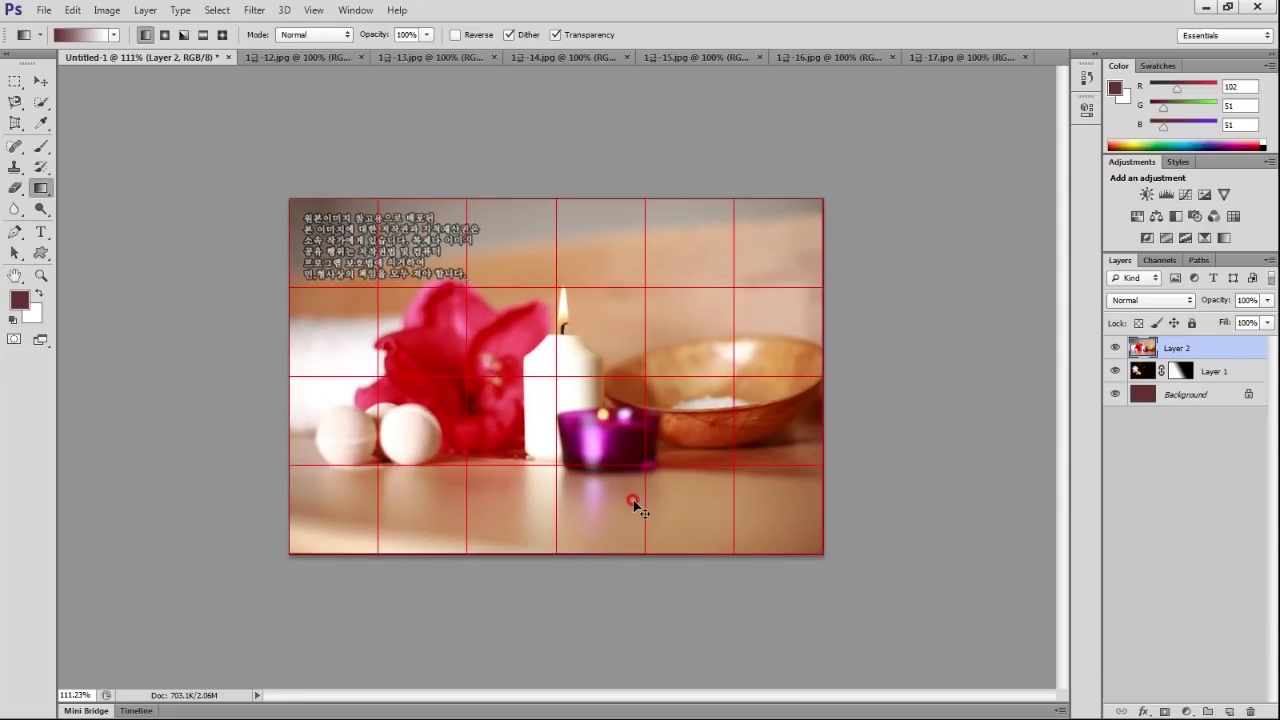
pyautogui.hotkey('ctrl', '+')
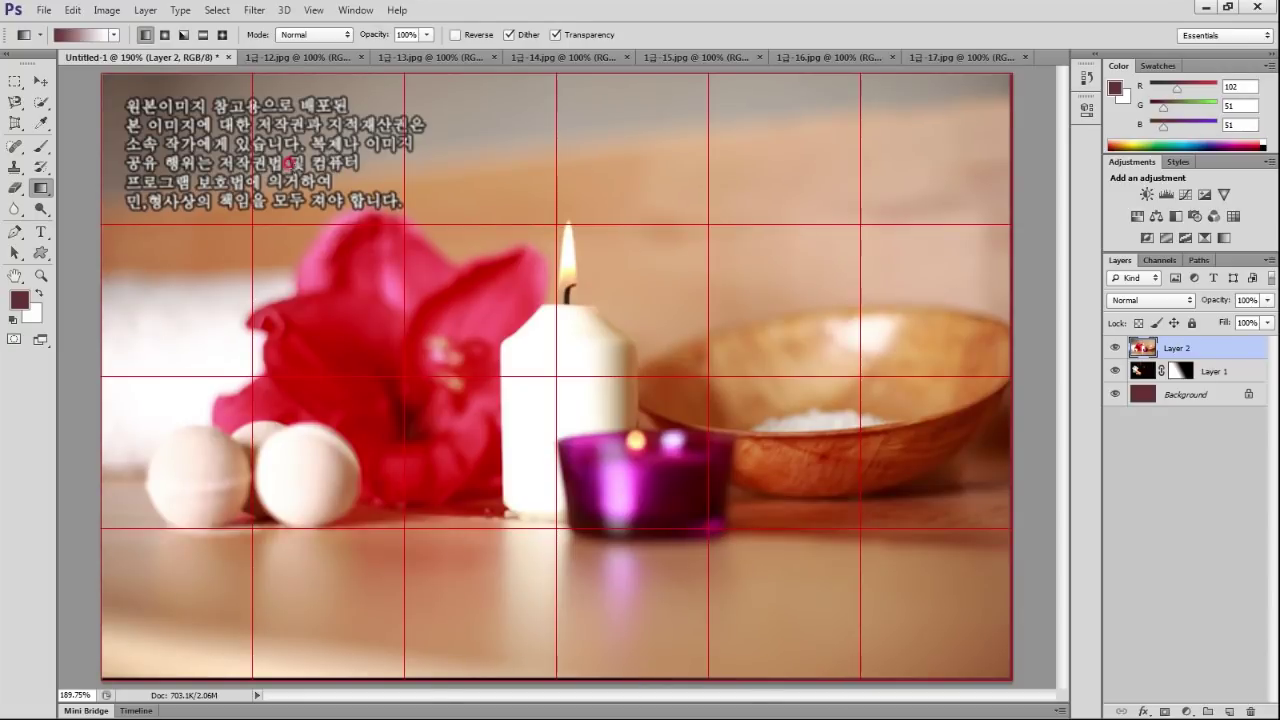
pyautogui.click(256, 8)
# Apply Filter Gallery's Dark Strokes (balance 5, black intensity 6, white intensity 2) to the candle layer.
pyautogui.click(290, 71)
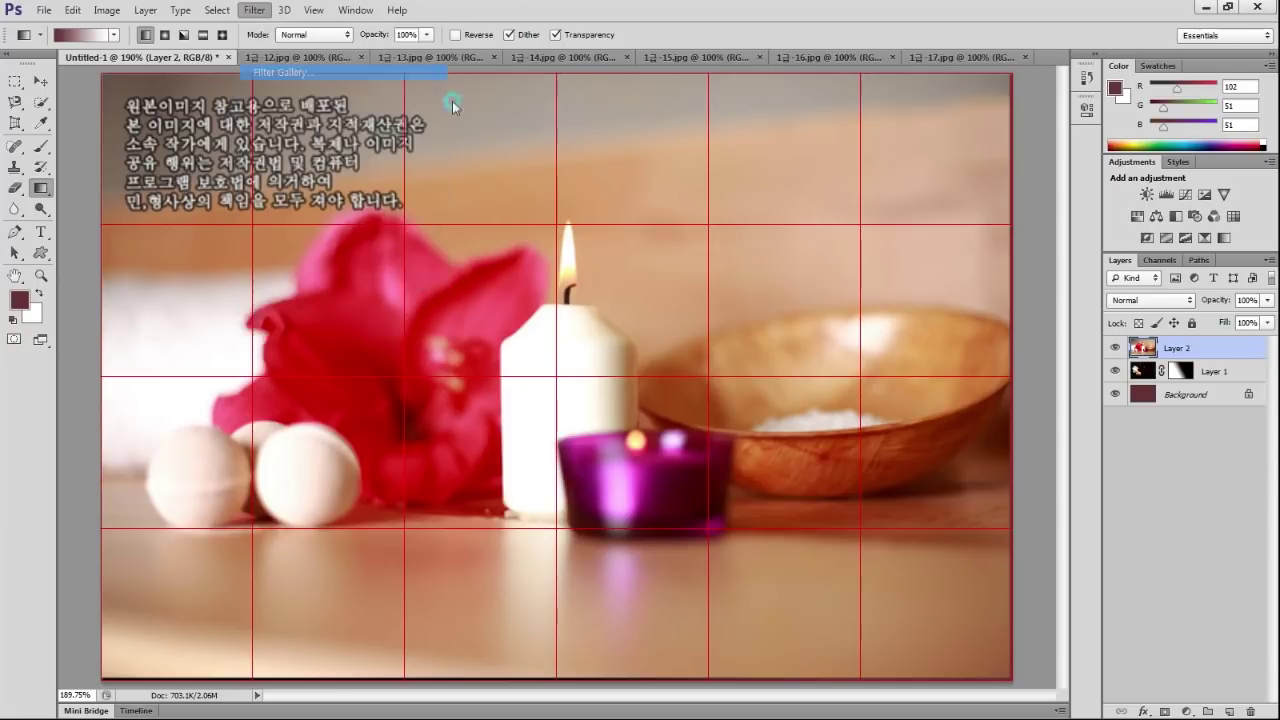
pyautogui.click(1030, 104)
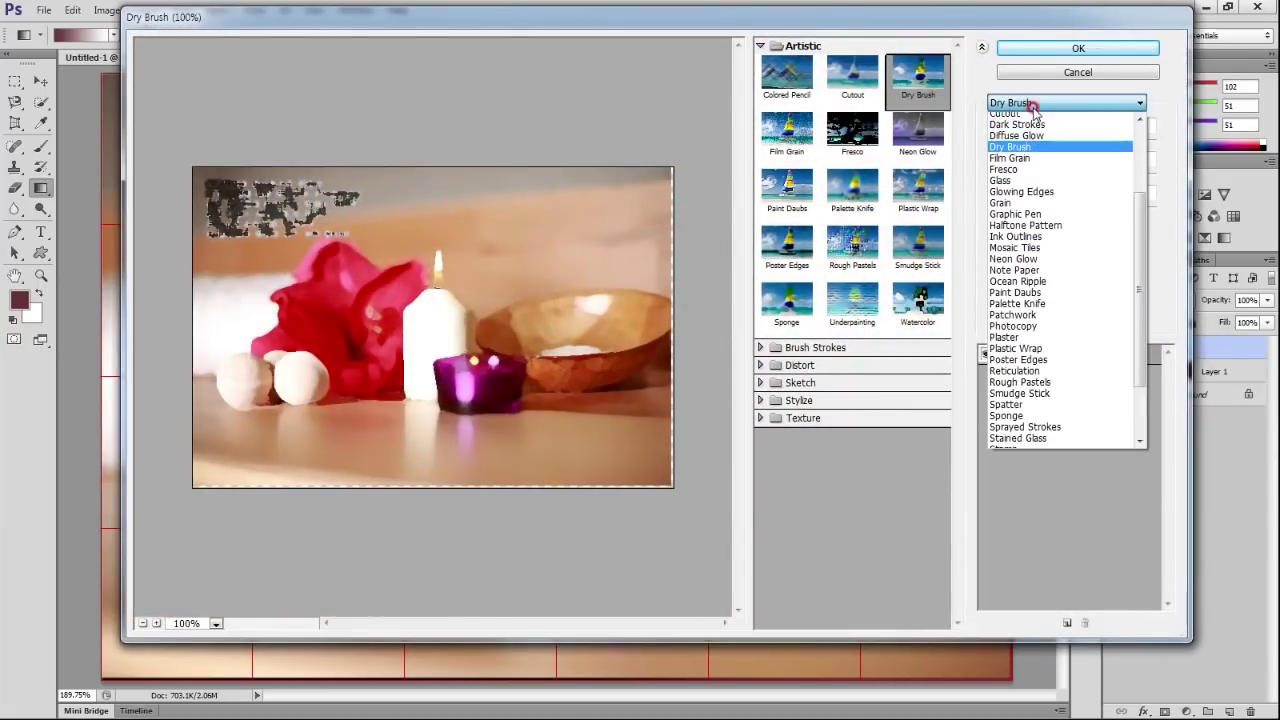
pyautogui.click(1025, 162)
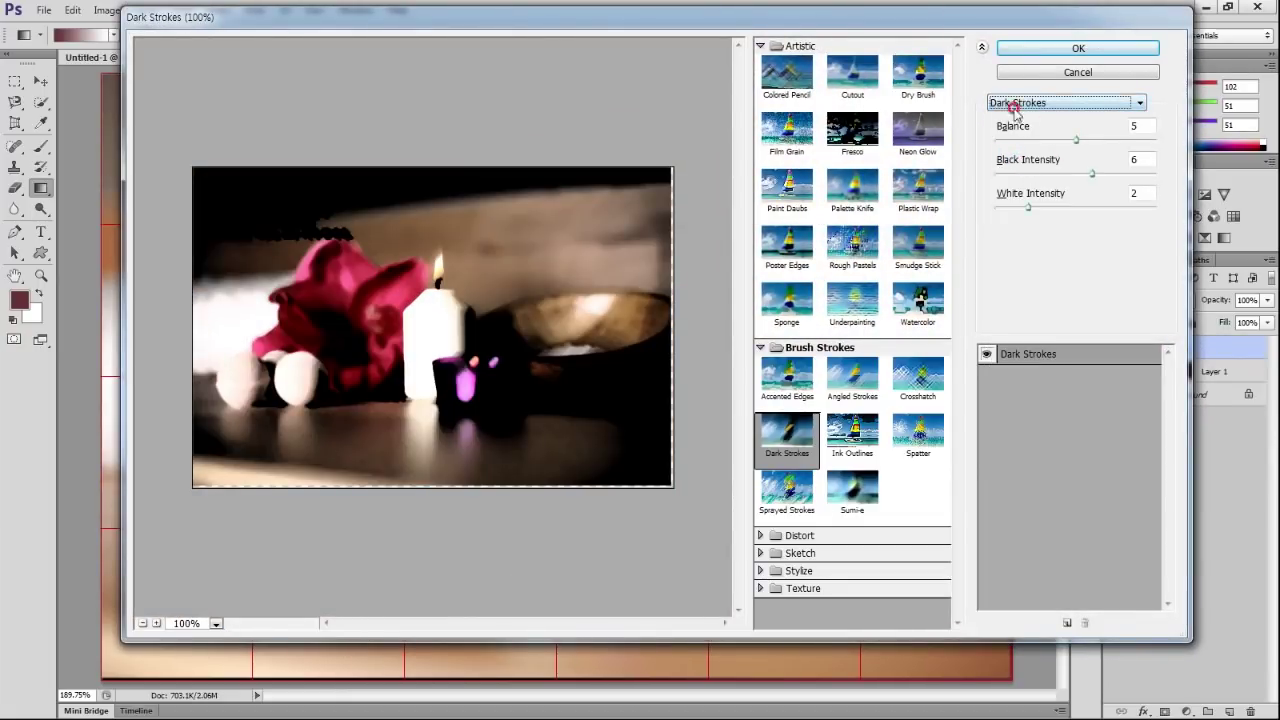
pyautogui.click(1112, 49)
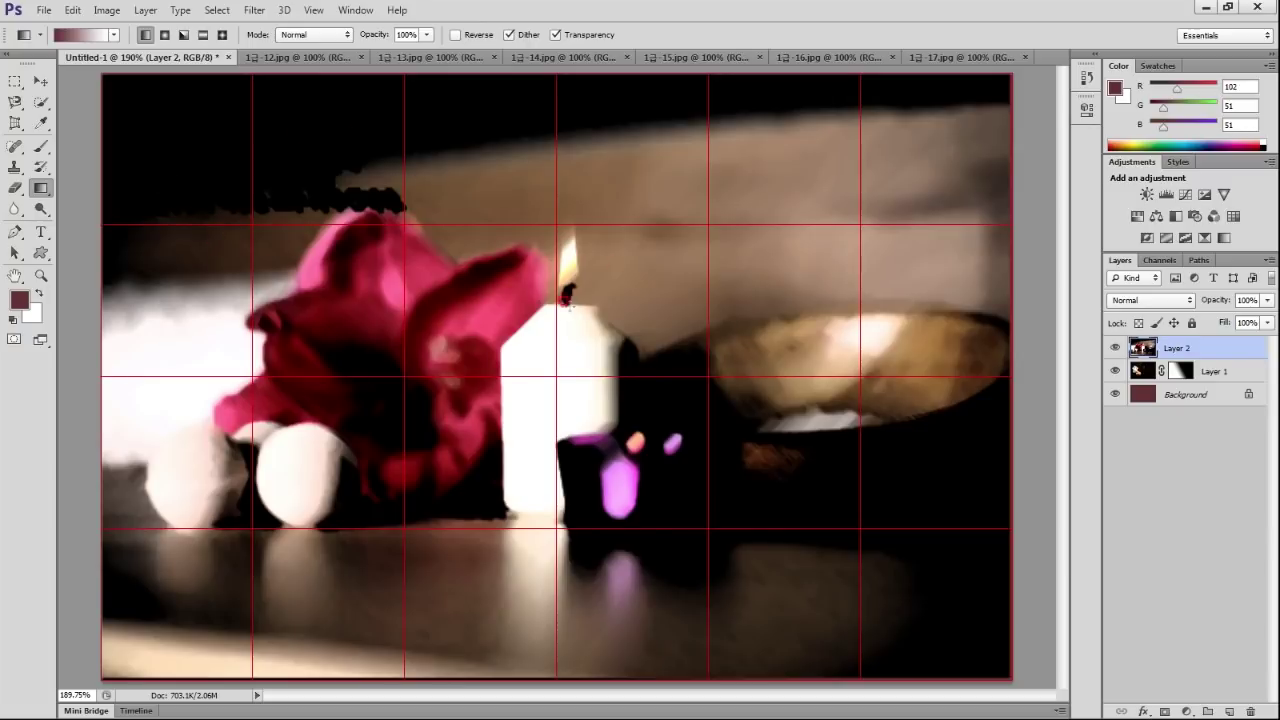
# Mask Layer 2 with gradient drags so the lantern shows through left of the candle.
pyautogui.click(1164, 711)
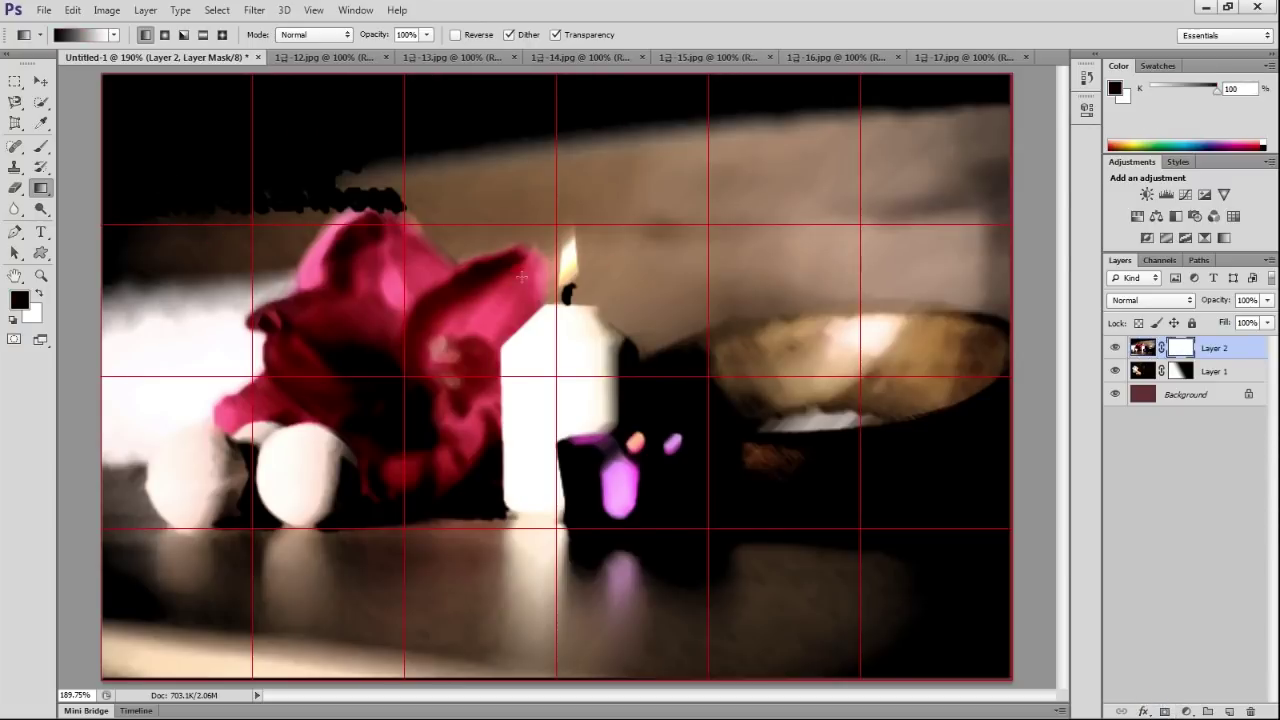
pyautogui.moveTo(260, 201); pyautogui.dragTo(472, 338)
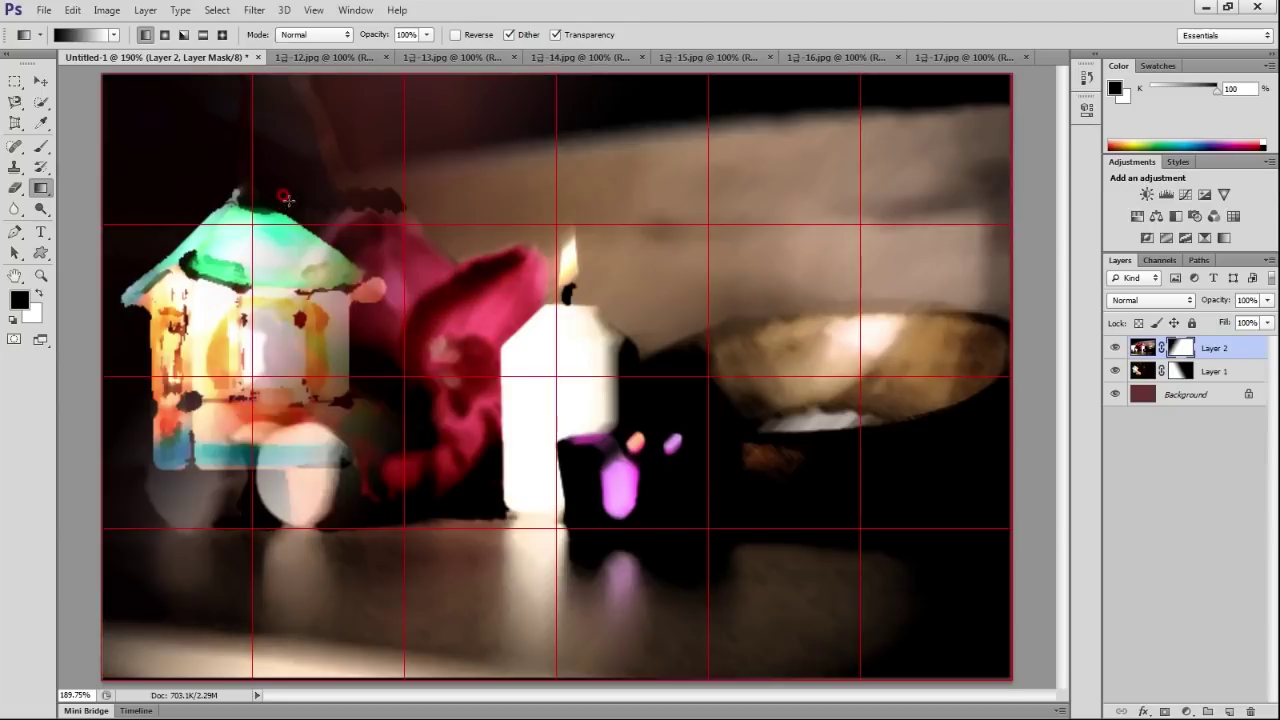
pyautogui.moveTo(312, 189); pyautogui.dragTo(492, 314)
pyautogui.moveTo(337, 201); pyautogui.dragTo(548, 314)
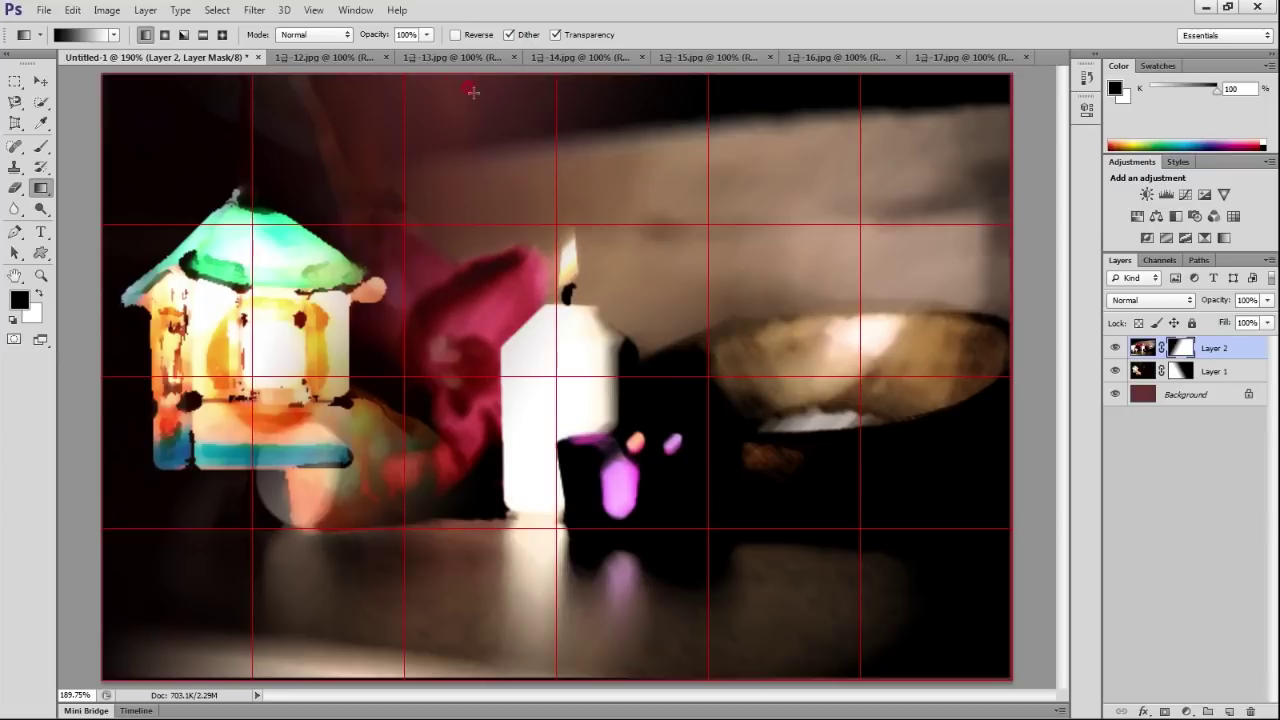
pyautogui.click(560, 57)
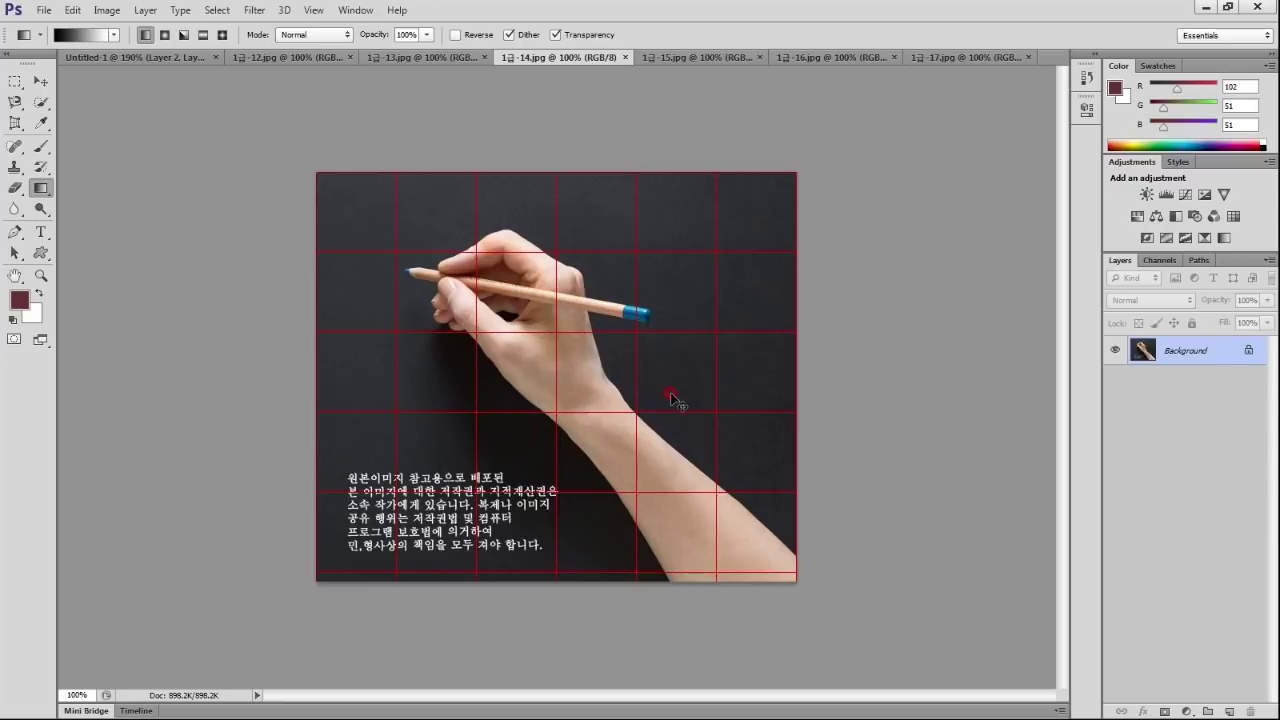
# Hide the grid and Quick Select the hand, arm and pencil plus the blue tip.
pyautogui.hotkey('ctrl', "'")
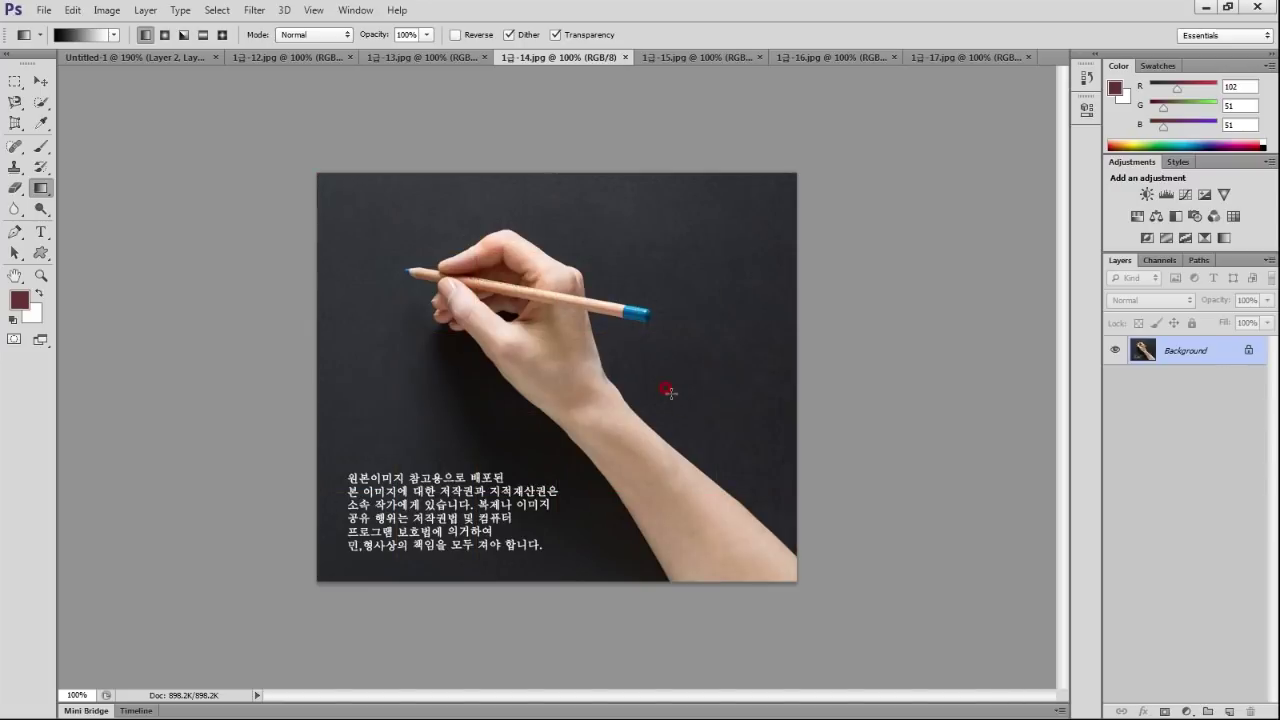
pyautogui.scroll(2, 573, 330)
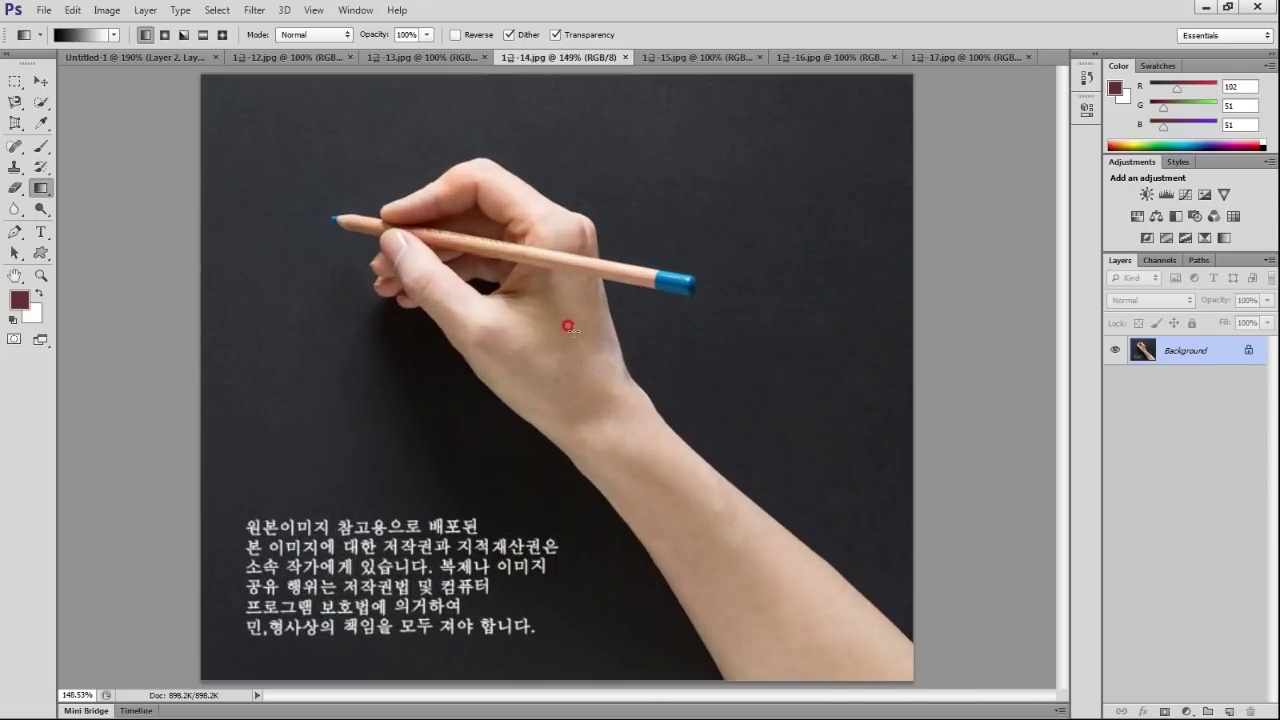
pyautogui.click(41, 102)
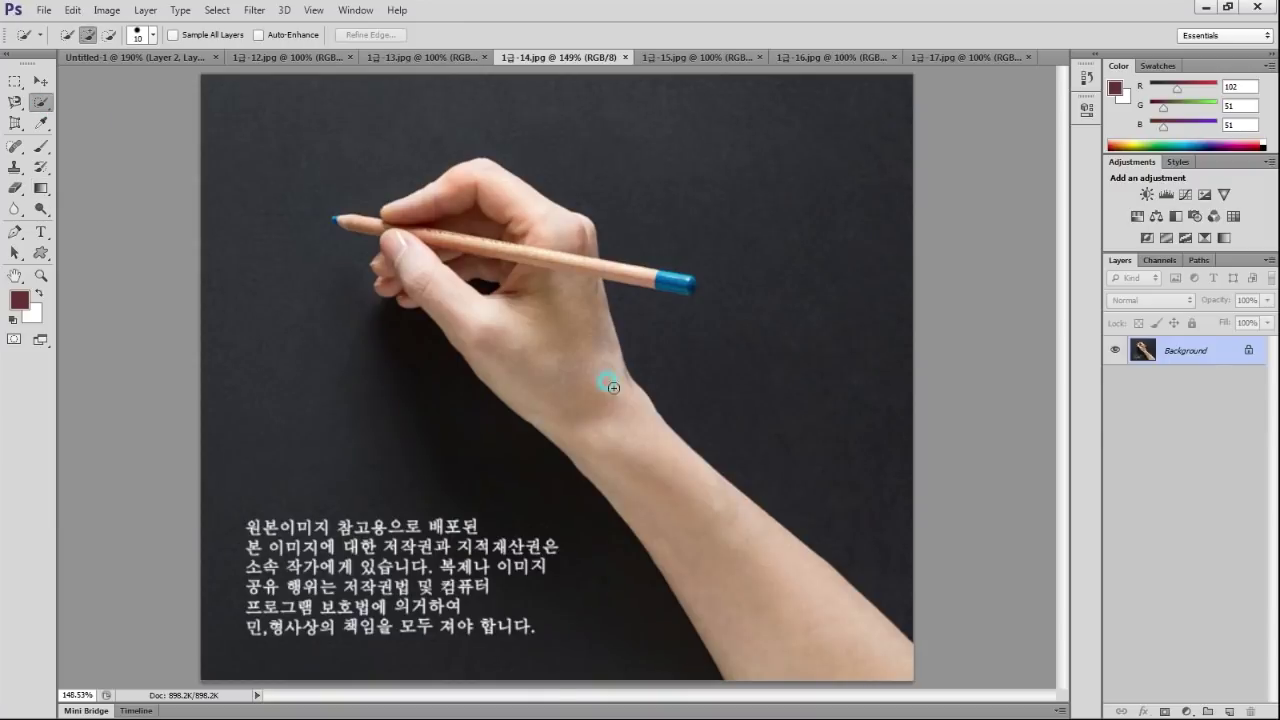
pyautogui.press(']')
pyautogui.press(']')
pyautogui.press(']')
pyautogui.moveTo(573, 366)
pyautogui.mouseDown()
pyautogui.moveTo(533, 283)
pyautogui.moveTo(414, 220)
pyautogui.mouseUp()
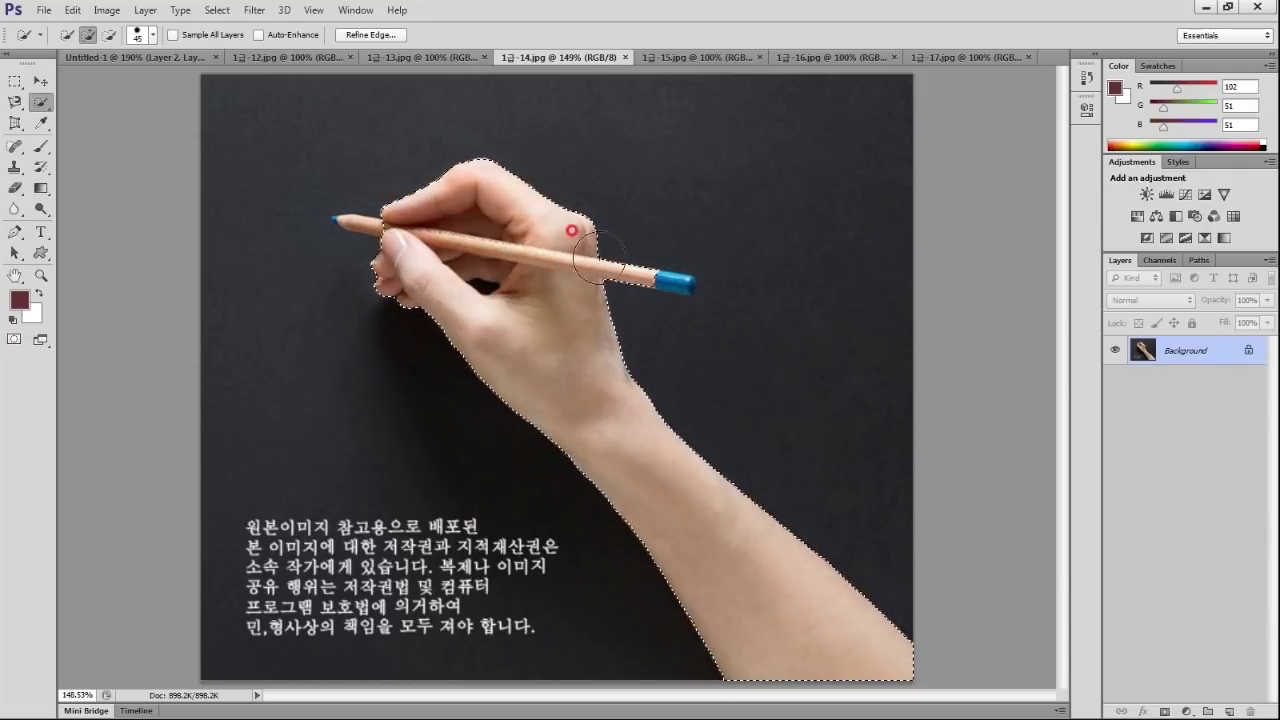
pyautogui.press('[')
pyautogui.press('[')
# Extend the selection around the blue tip's end, then zoom in closely on the pencil tip.
pyautogui.press('[')
pyautogui.press('[')
pyautogui.press('[')
pyautogui.moveTo(658, 279); pyautogui.dragTo(684, 282)
pyautogui.scroll(5, 700, 300)
pyautogui.scroll(3, 573, 362)
pyautogui.press('[')
pyautogui.press('[')
pyautogui.press('[')
pyautogui.moveTo(640, 340); pyautogui.dragTo(651, 350)
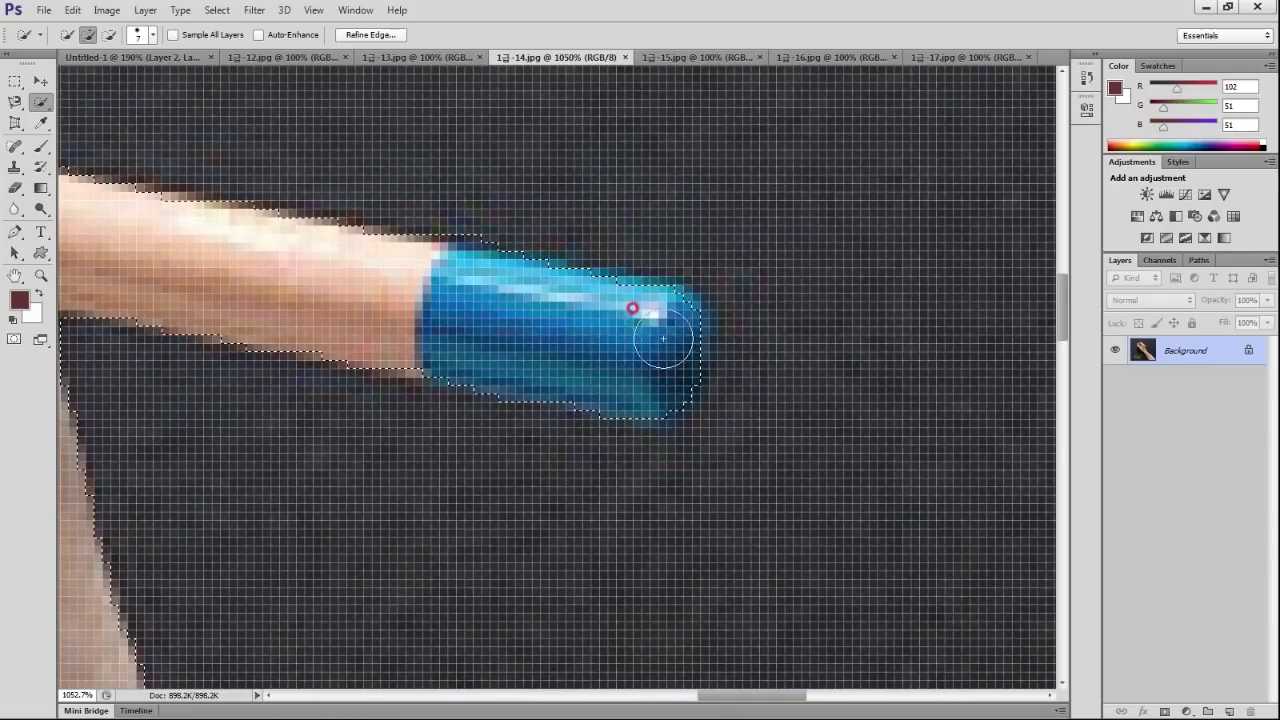
pyautogui.hotkey('ctrl', '0')
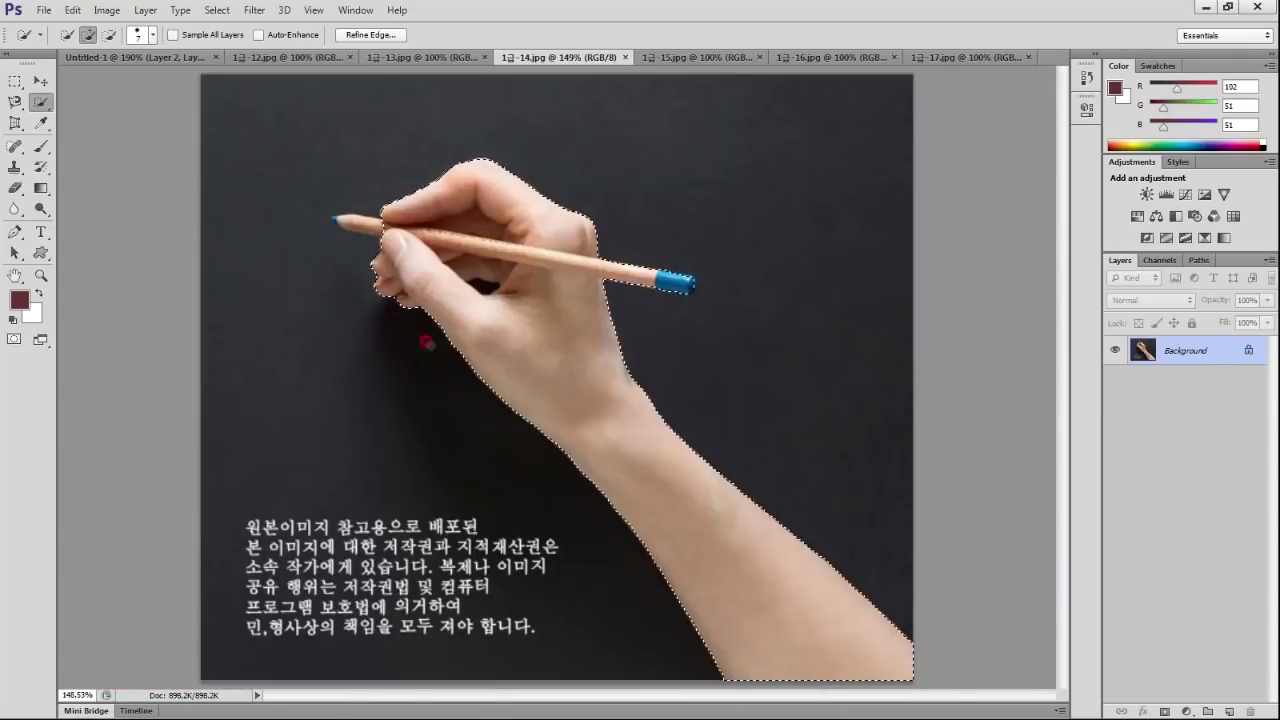
pyautogui.click(41, 275)
pyautogui.click(310, 40)
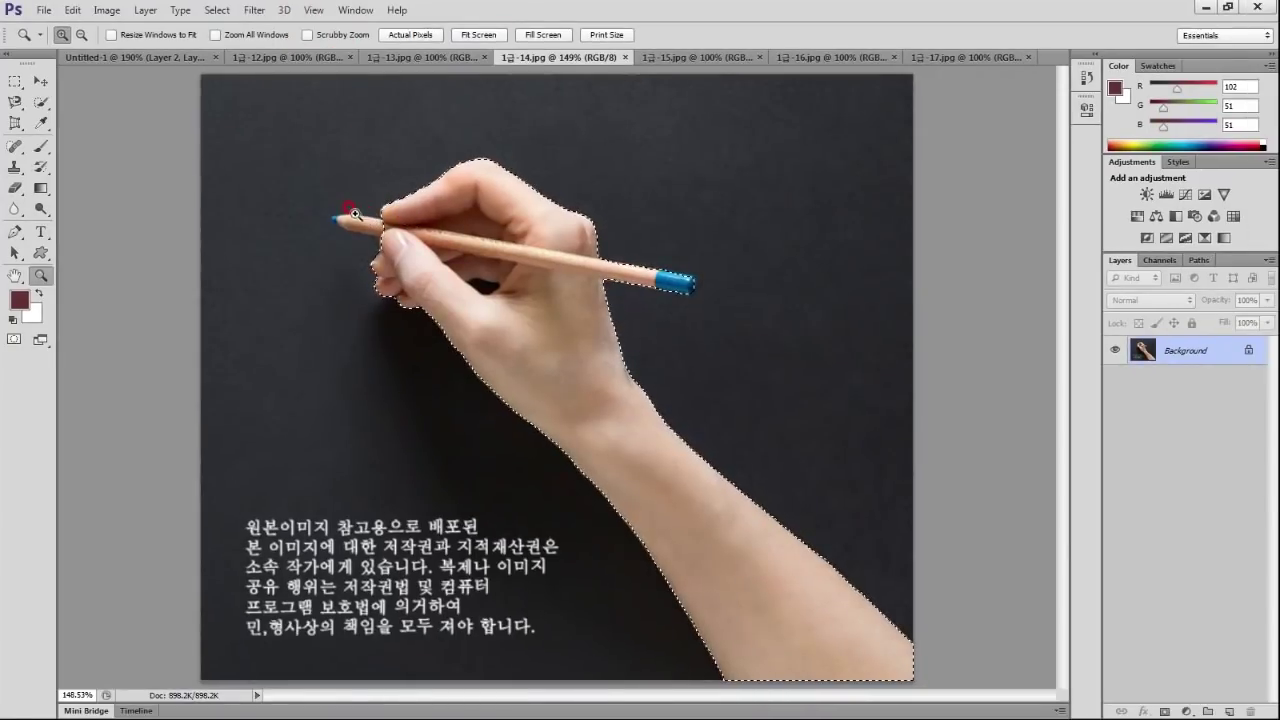
pyautogui.moveTo(322, 190); pyautogui.dragTo(415, 255)
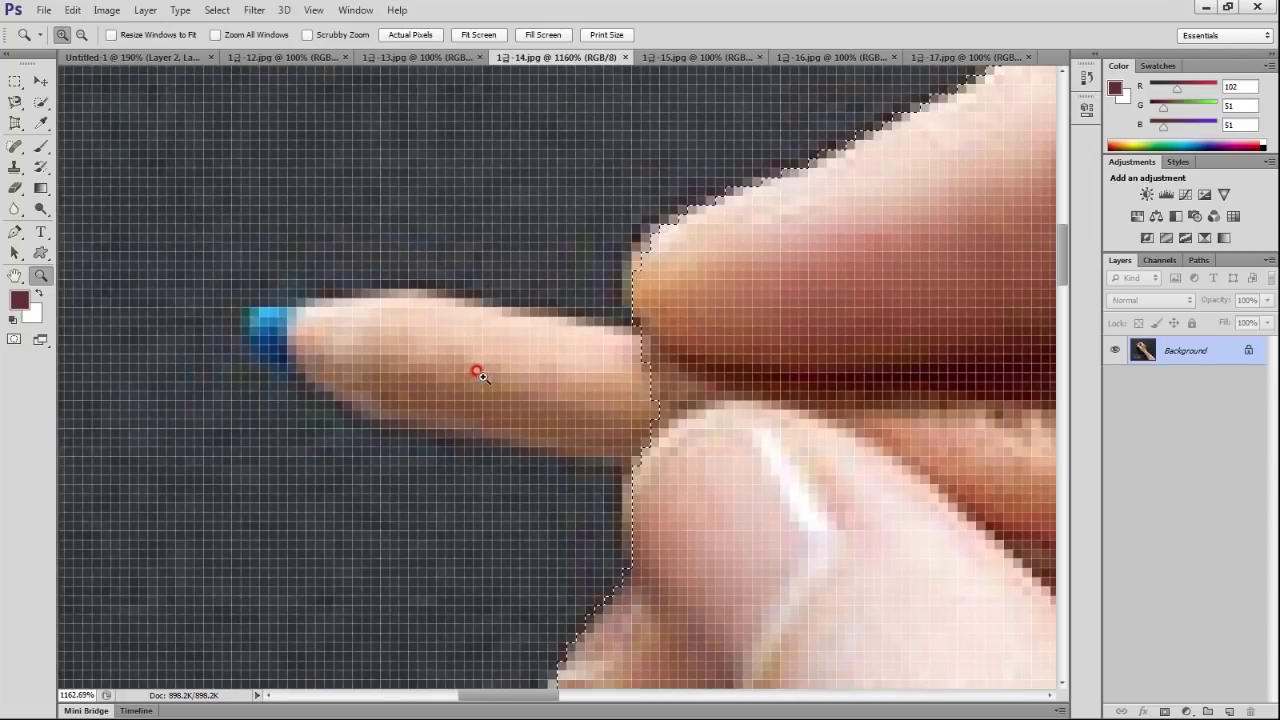
# Extend the Quick Selection along the whole finger and add the blue pencil tip.
pyautogui.click(40, 101)
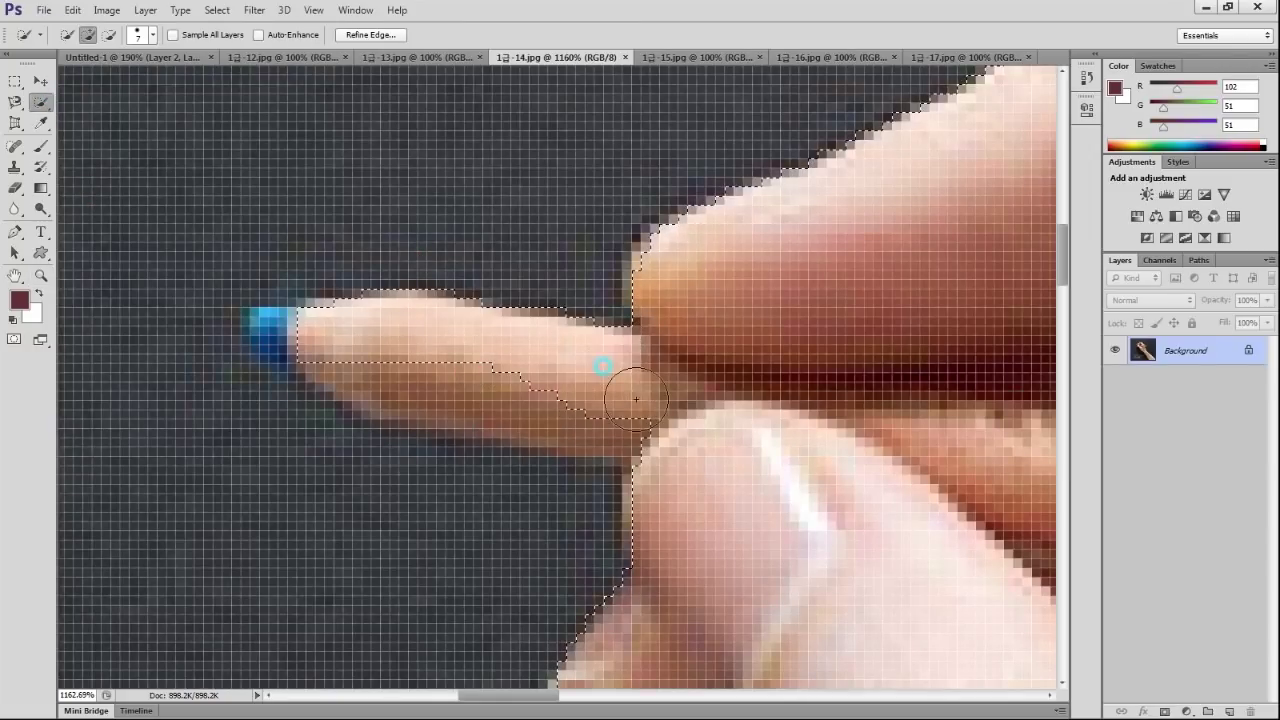
pyautogui.moveTo(451, 384); pyautogui.dragTo(263, 323)
pyautogui.press('[')
pyautogui.press('[')
pyautogui.click(262, 323)
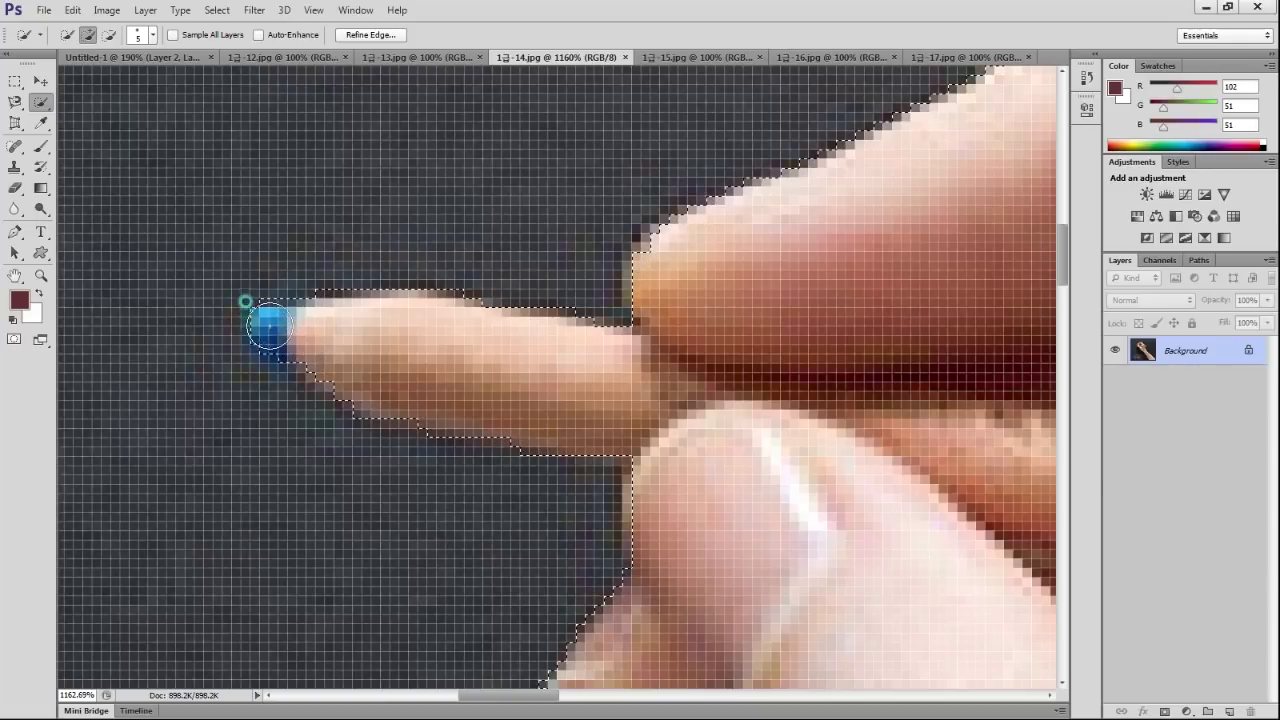
# Subtract the dark thumb gap from the selection and paste the hand into Untitled-1.
pyautogui.hotkey('ctrl', '0')
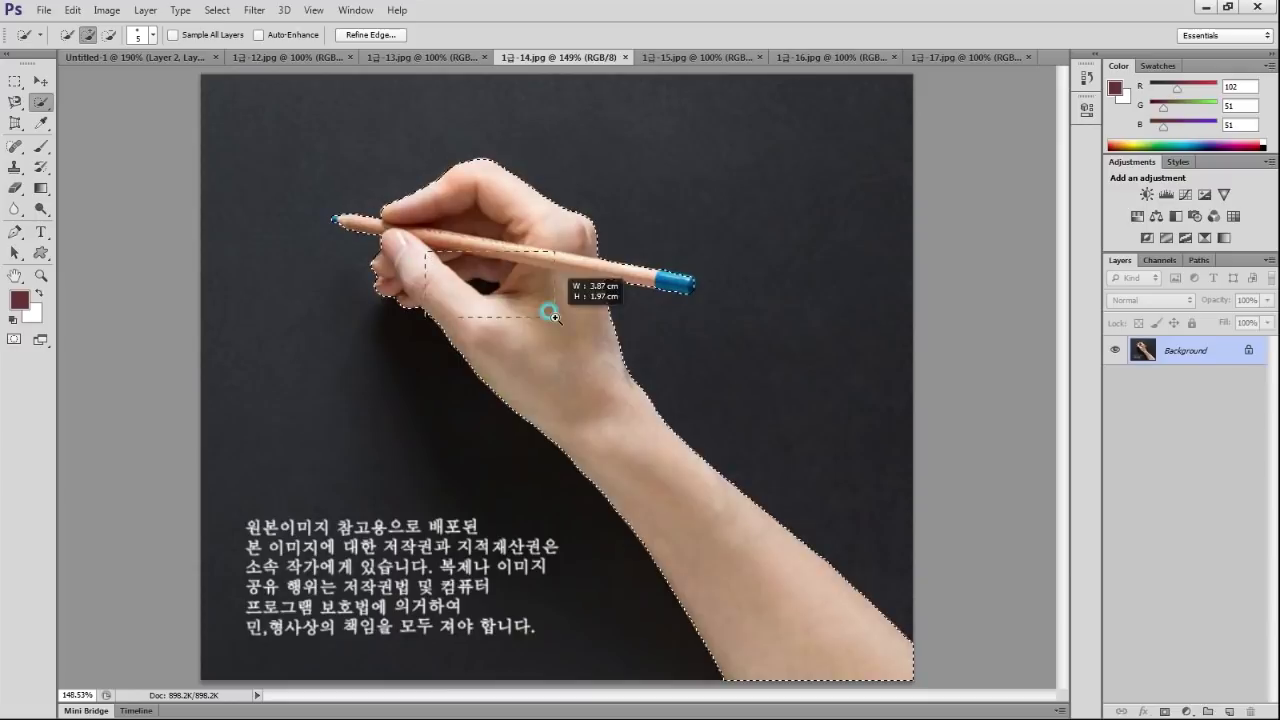
pyautogui.click(481, 270)
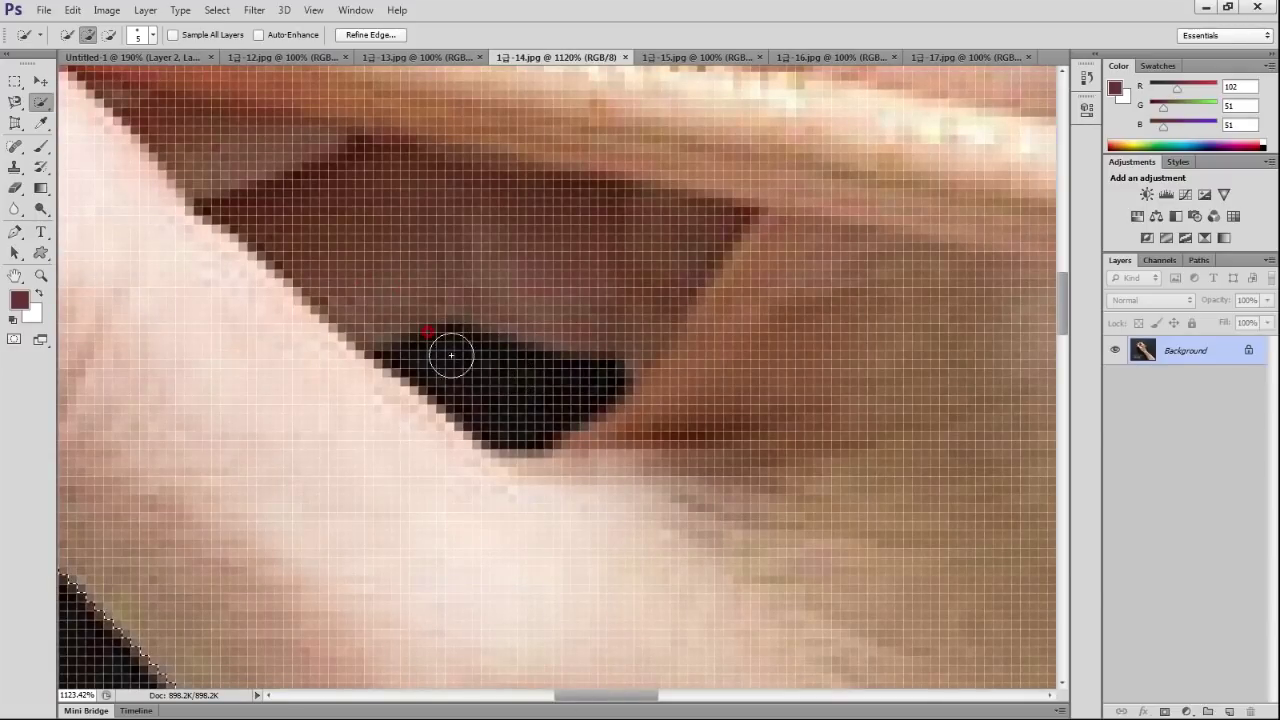
pyautogui.moveTo(417, 342); pyautogui.dragTo(584, 386)
pyautogui.hotkey('ctrl', '0')
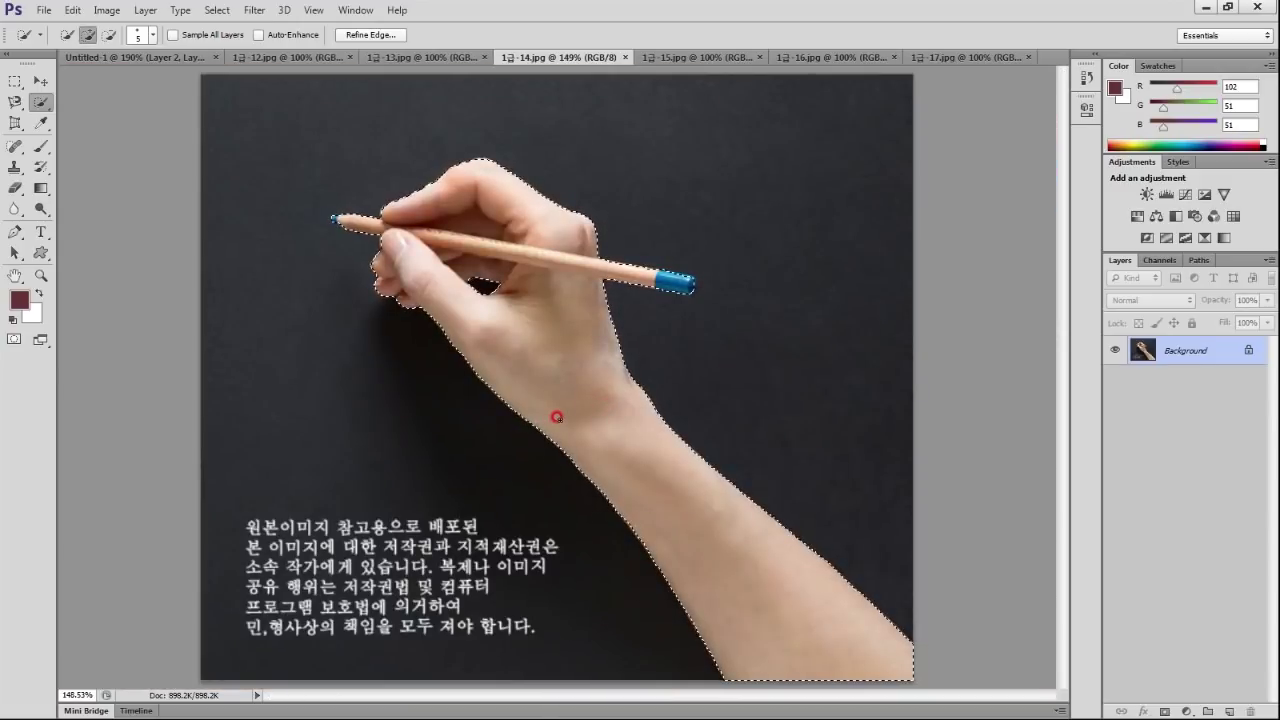
pyautogui.click(165, 60)
pyautogui.hotkey('ctrl', 'v')
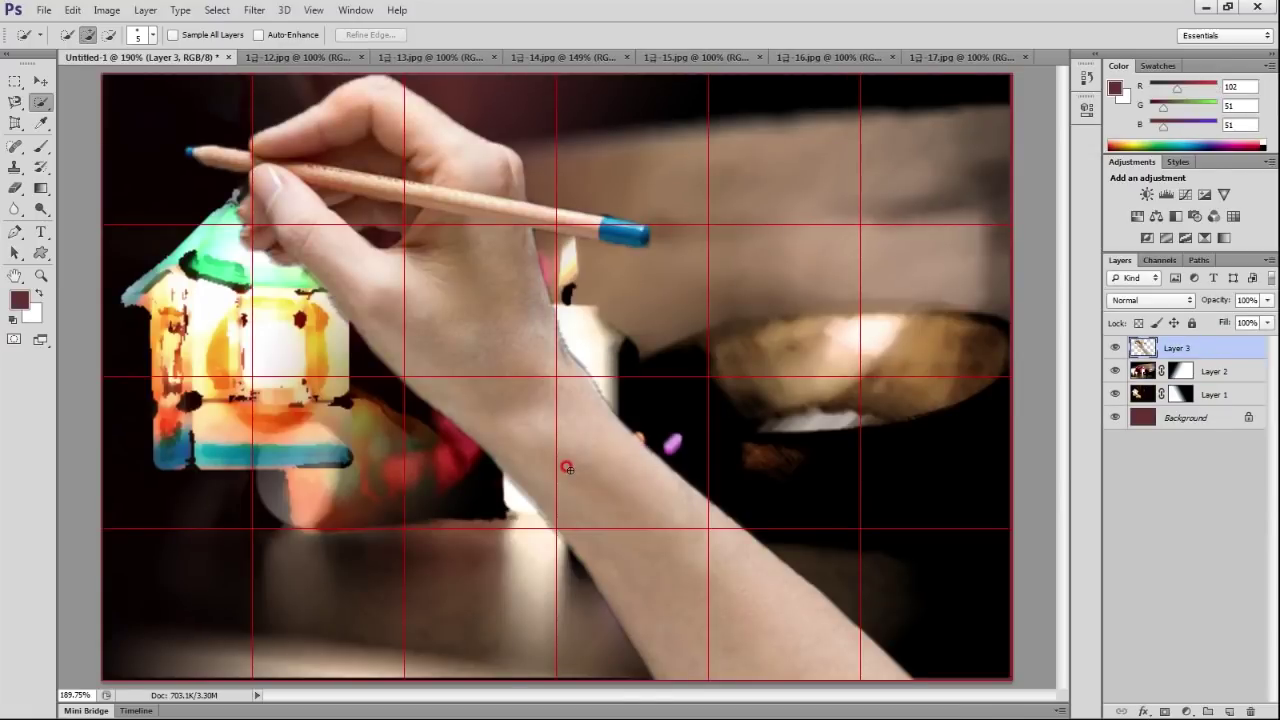
# Free Transform the hand to about 50% and move it to the lower right near the candle.
pyautogui.hotkey('ctrl', 't')
pyautogui.scroll(-2, 569, 471)
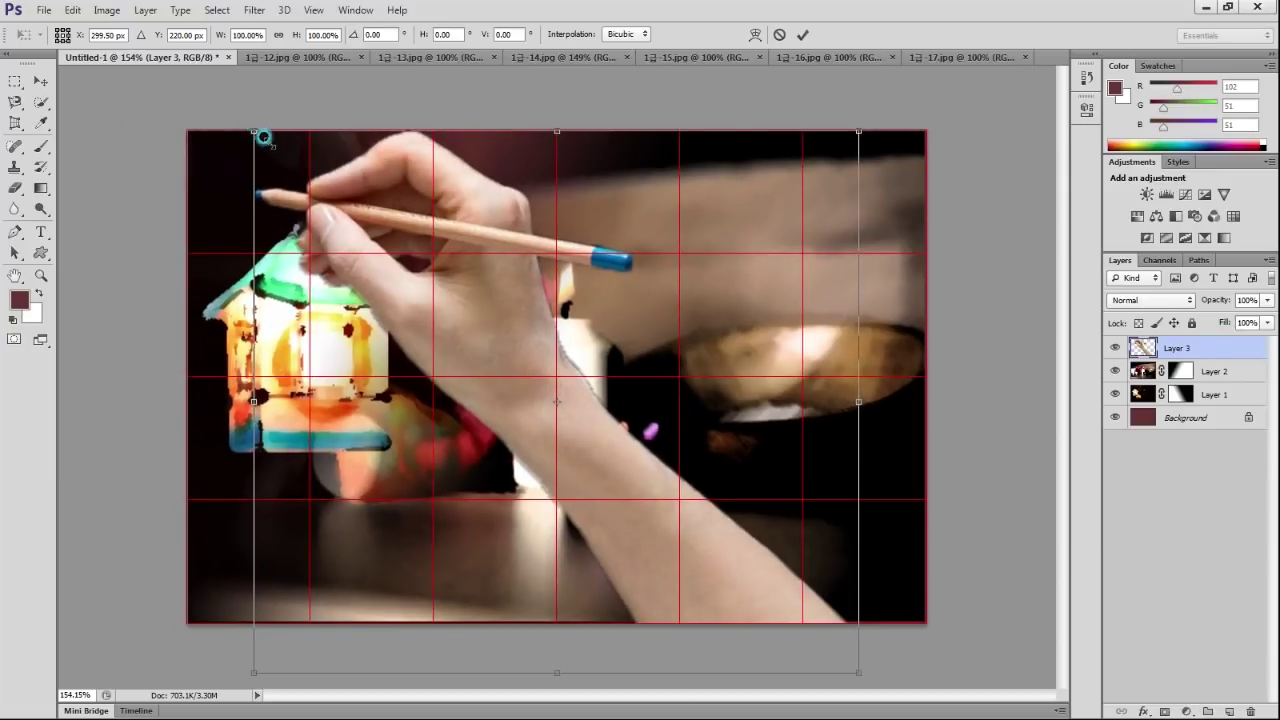
pyautogui.moveTo(263, 137); pyautogui.dragTo(581, 374)
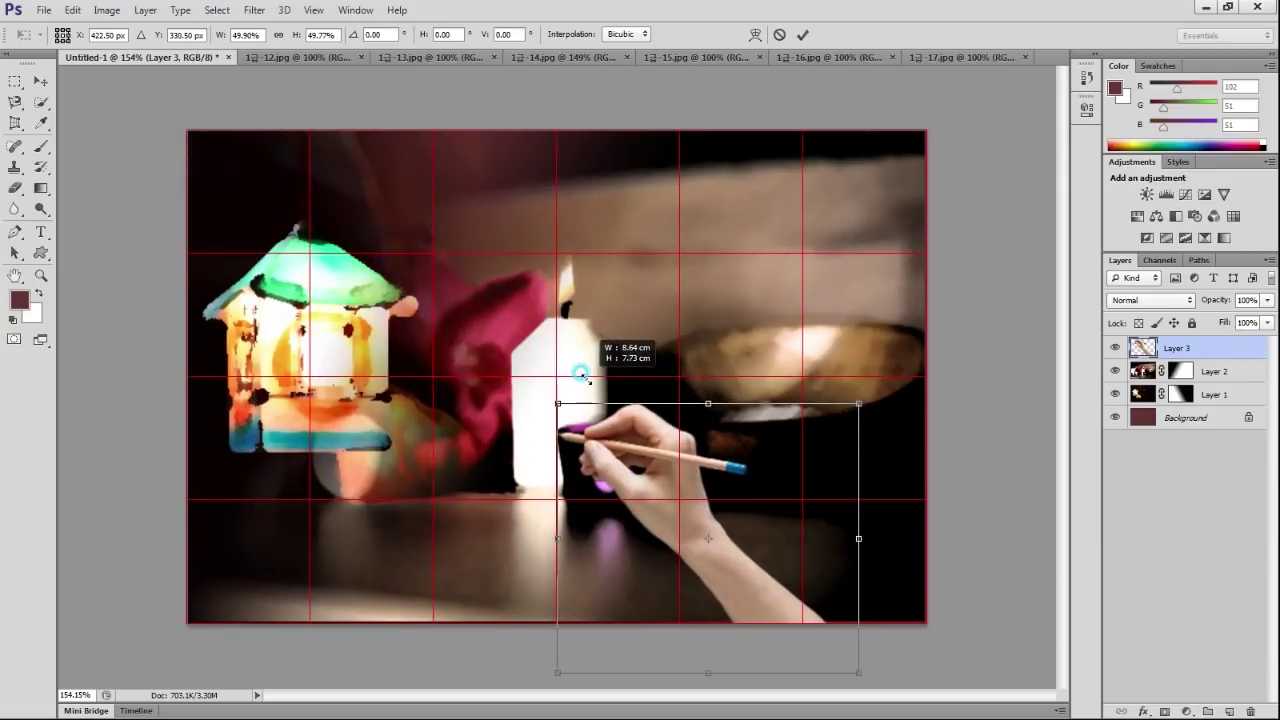
pyautogui.click(740, 489)
pyautogui.moveTo(730, 548); pyautogui.dragTo(833, 570)
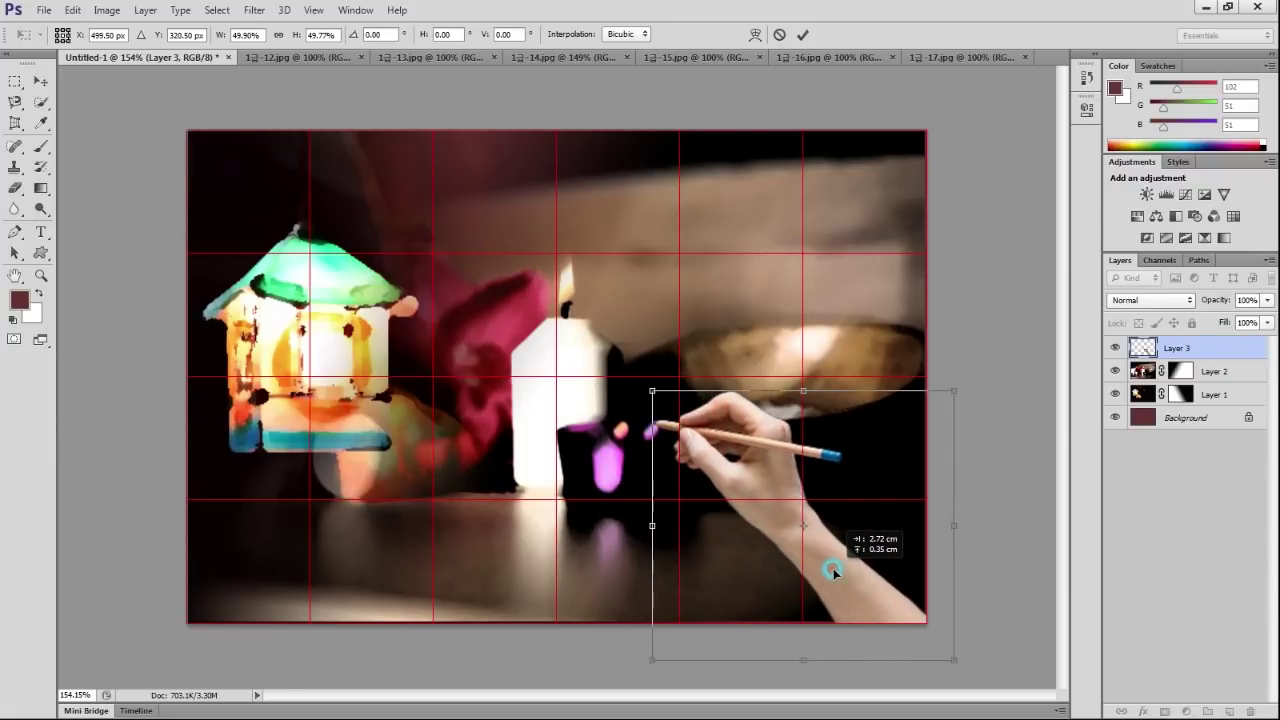
pyautogui.moveTo(833, 570); pyautogui.dragTo(833, 570)
pyautogui.click(1013, 522)
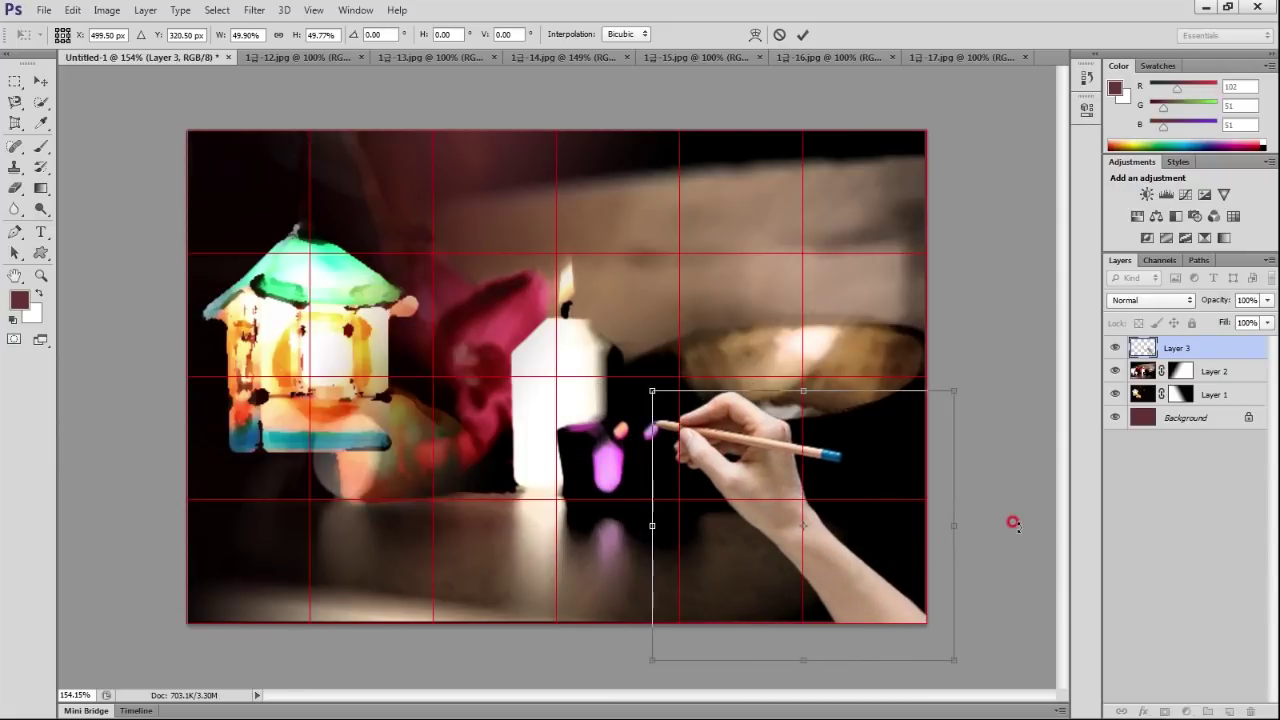
pyautogui.press('Right')
pyautogui.press('Right')
pyautogui.press('Right')
pyautogui.press('Right')
pyautogui.press('Right')
pyautogui.press('Right')
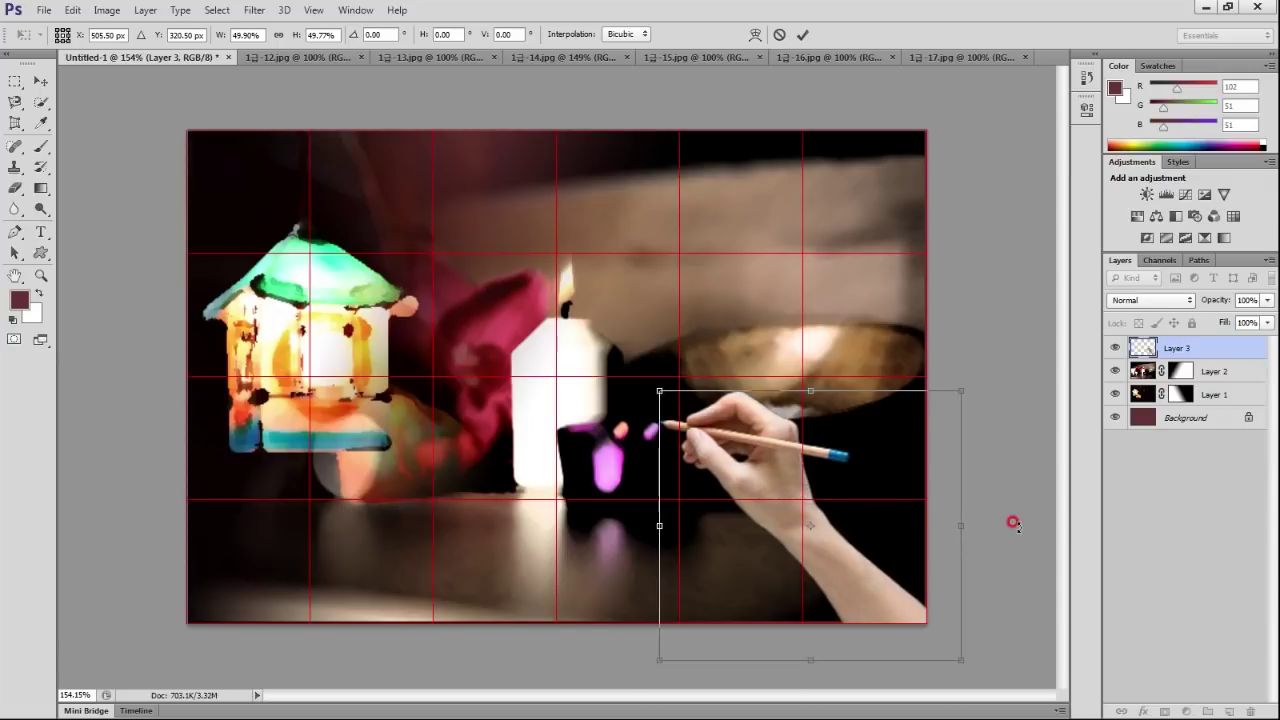
pyautogui.press('Return')
pyautogui.press('w')
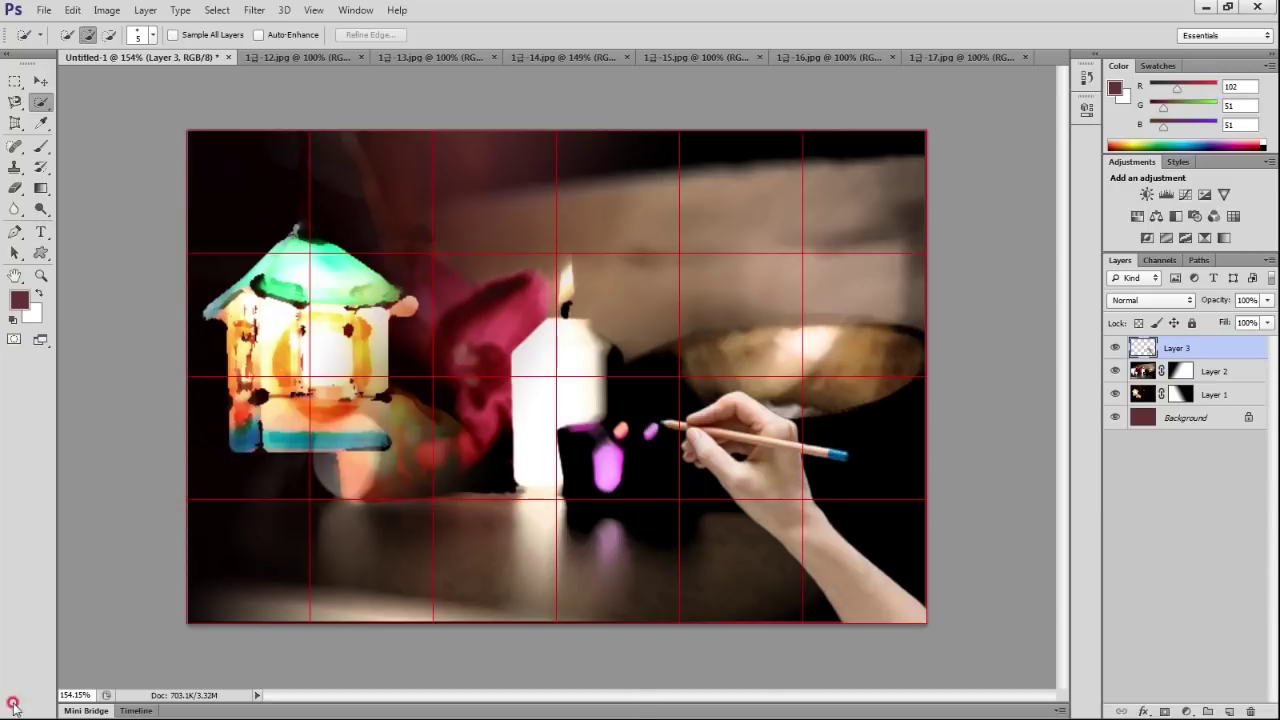
pyautogui.doubleClick(1210, 348)
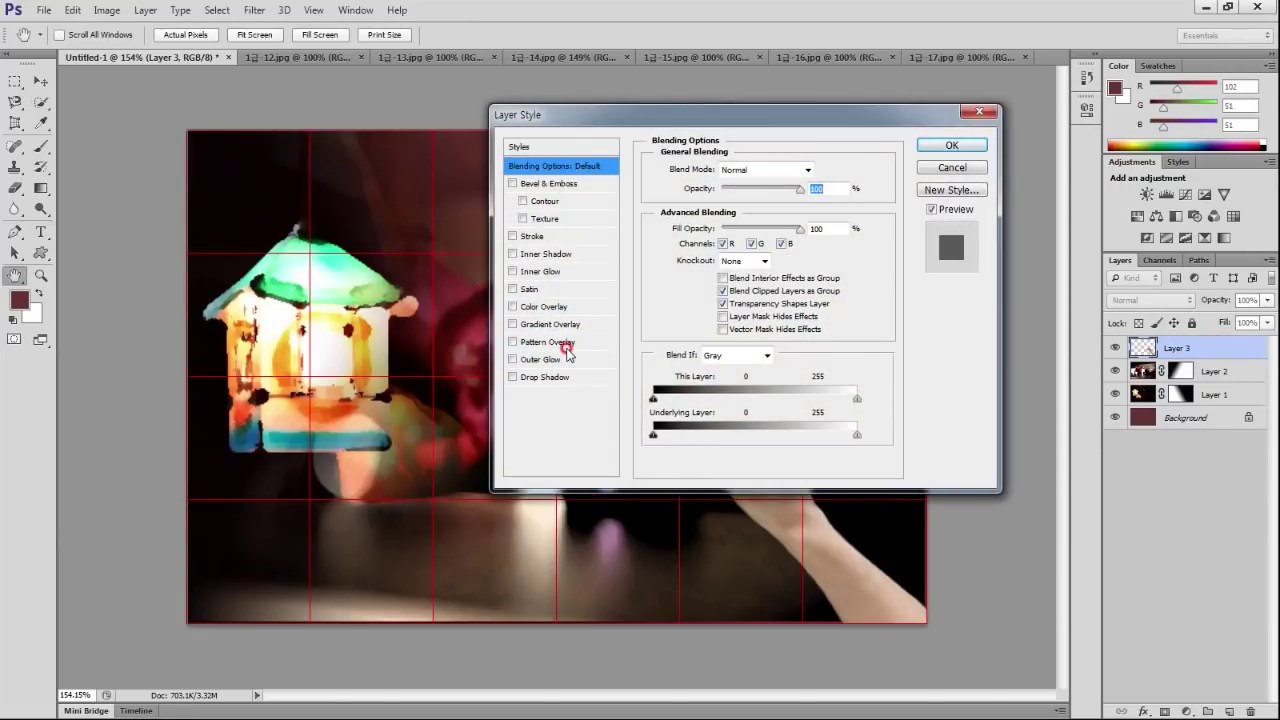
# Enable a Gradient-filled Stroke on Layer 3 and open its Gradient Editor.
pyautogui.click(533, 237)
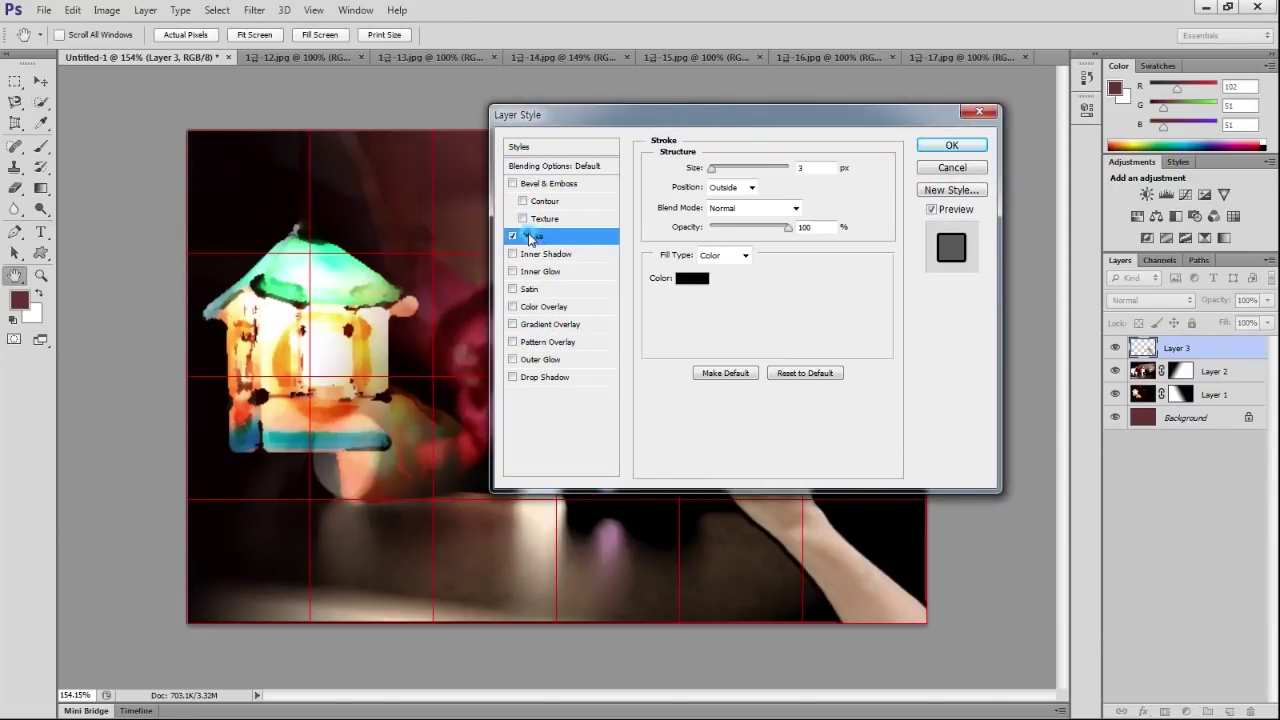
pyautogui.click(731, 257)
pyautogui.click(734, 284)
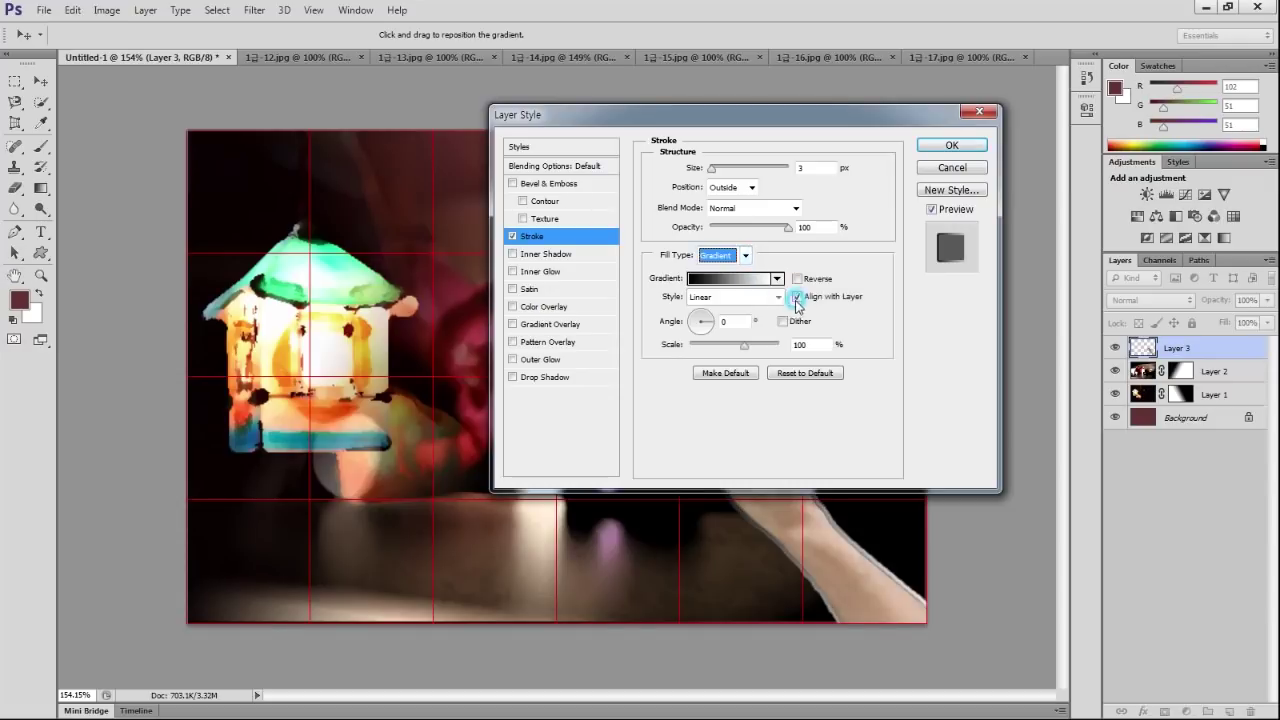
pyautogui.click(733, 280)
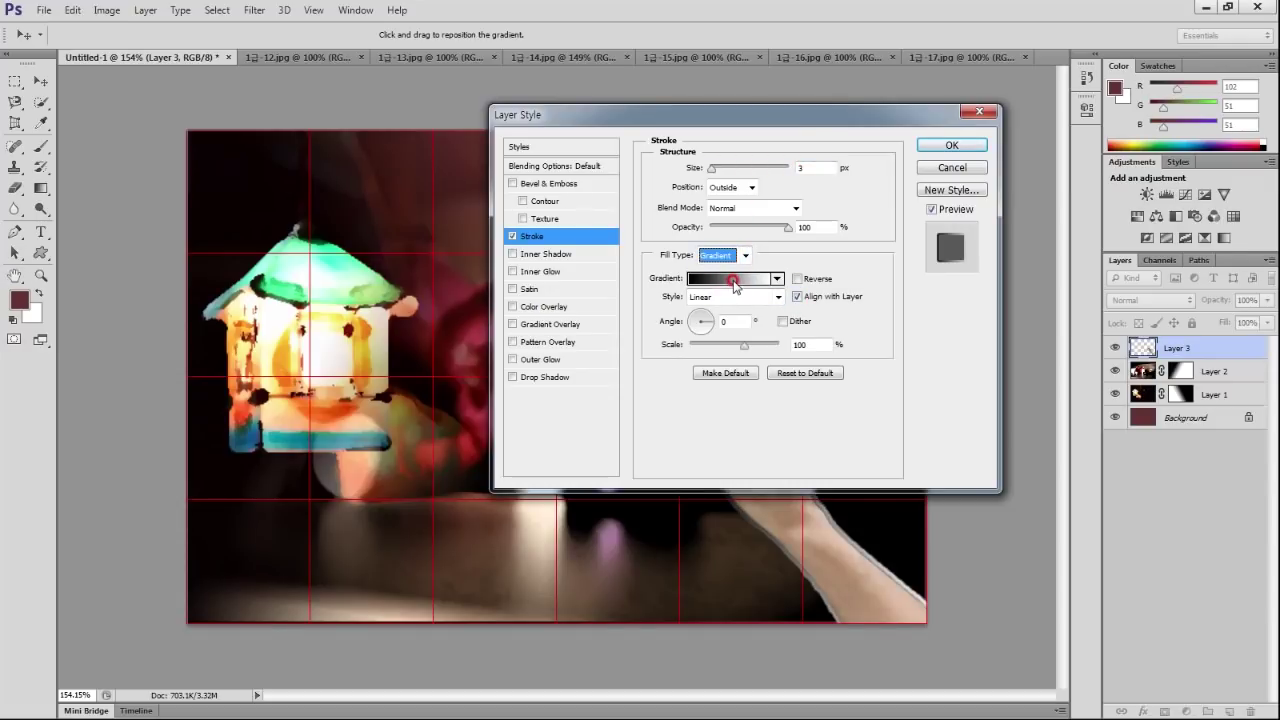
pyautogui.moveTo(680, 98); pyautogui.dragTo(480, 188)
pyautogui.click(666, 297)
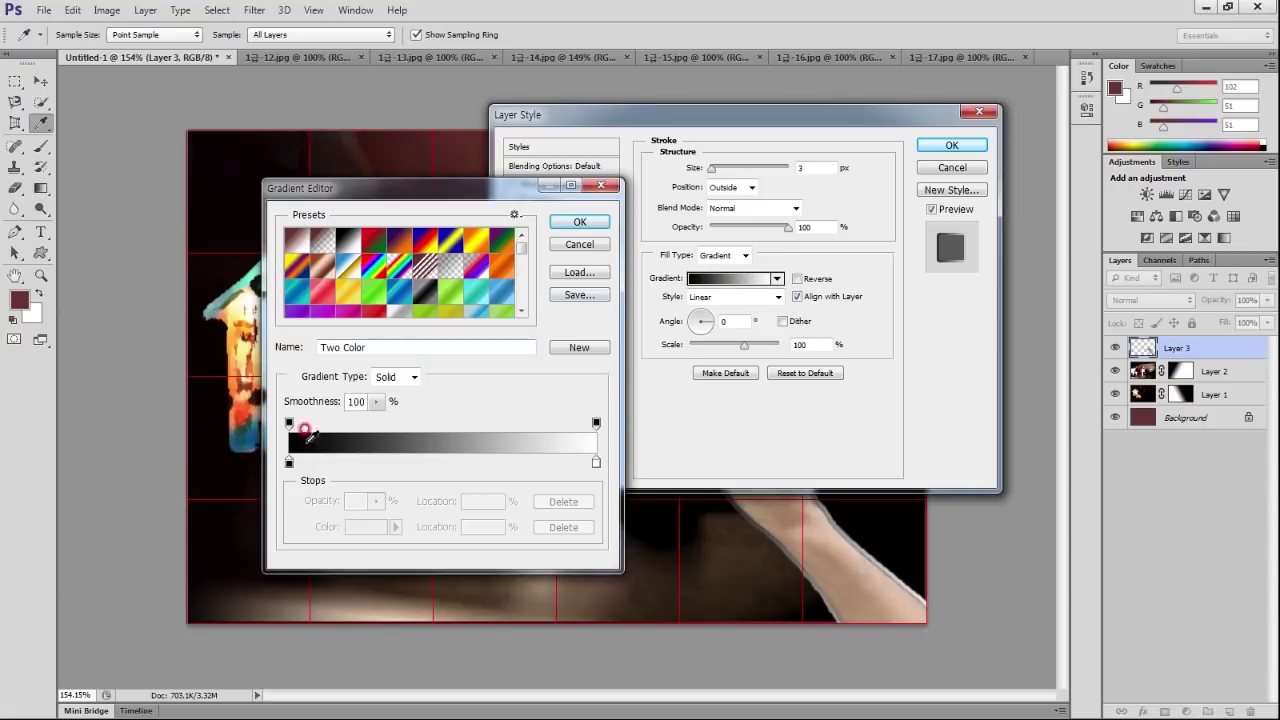
# Set the gradient's left stop to gold (hex c90).
pyautogui.click(289, 463)
pyautogui.click(347, 516)
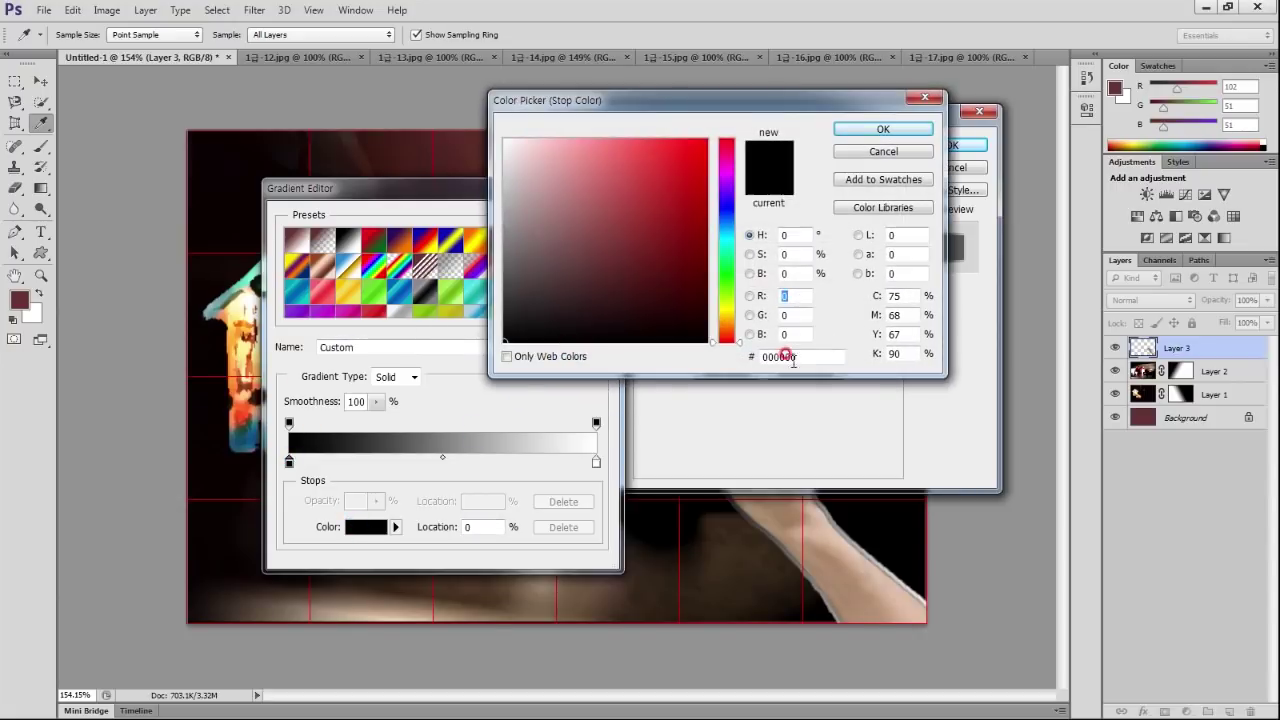
pyautogui.write('c90')
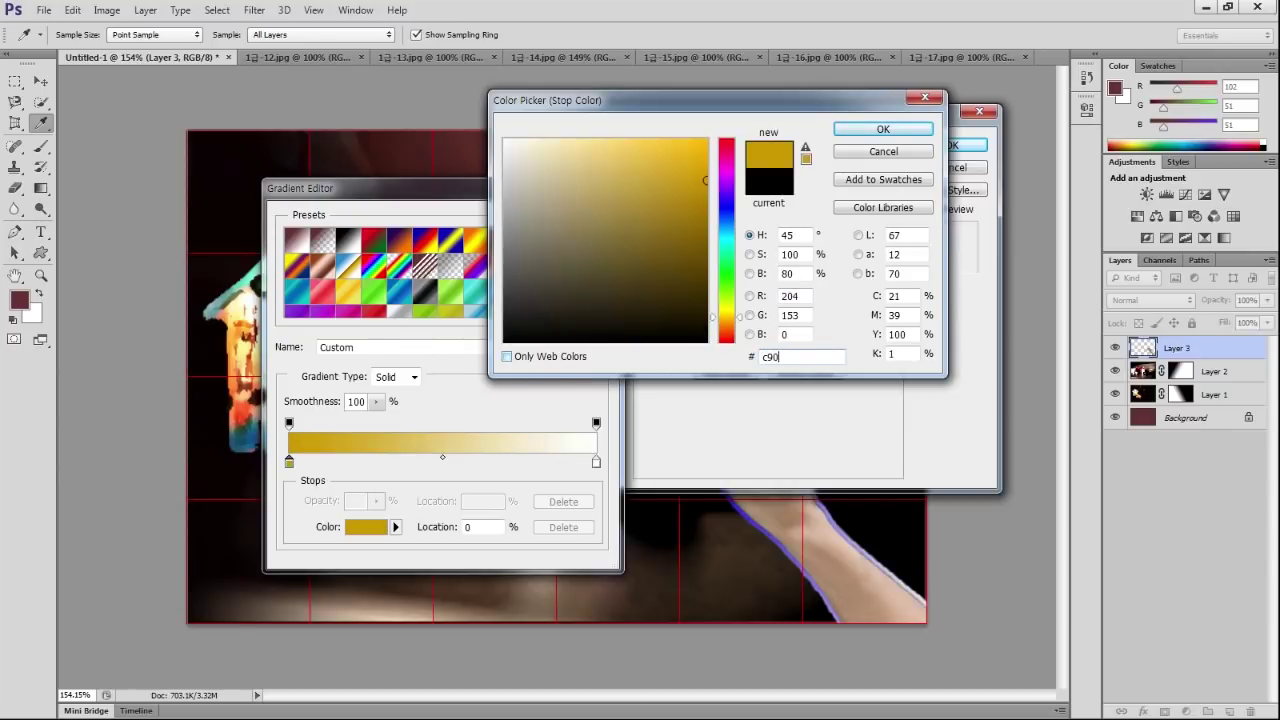
pyautogui.click(876, 131)
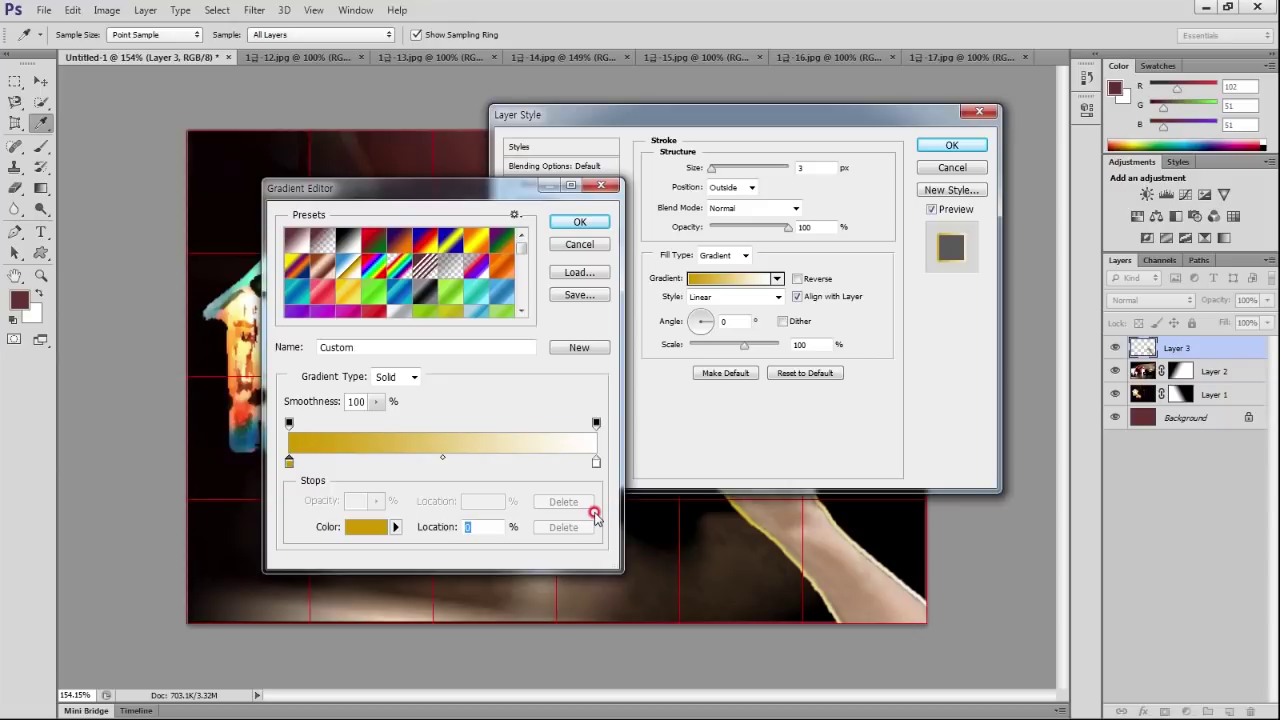
# Set the gradient's right stop to blue (hex 39c) and close the Gradient Editor.
pyautogui.click(596, 462)
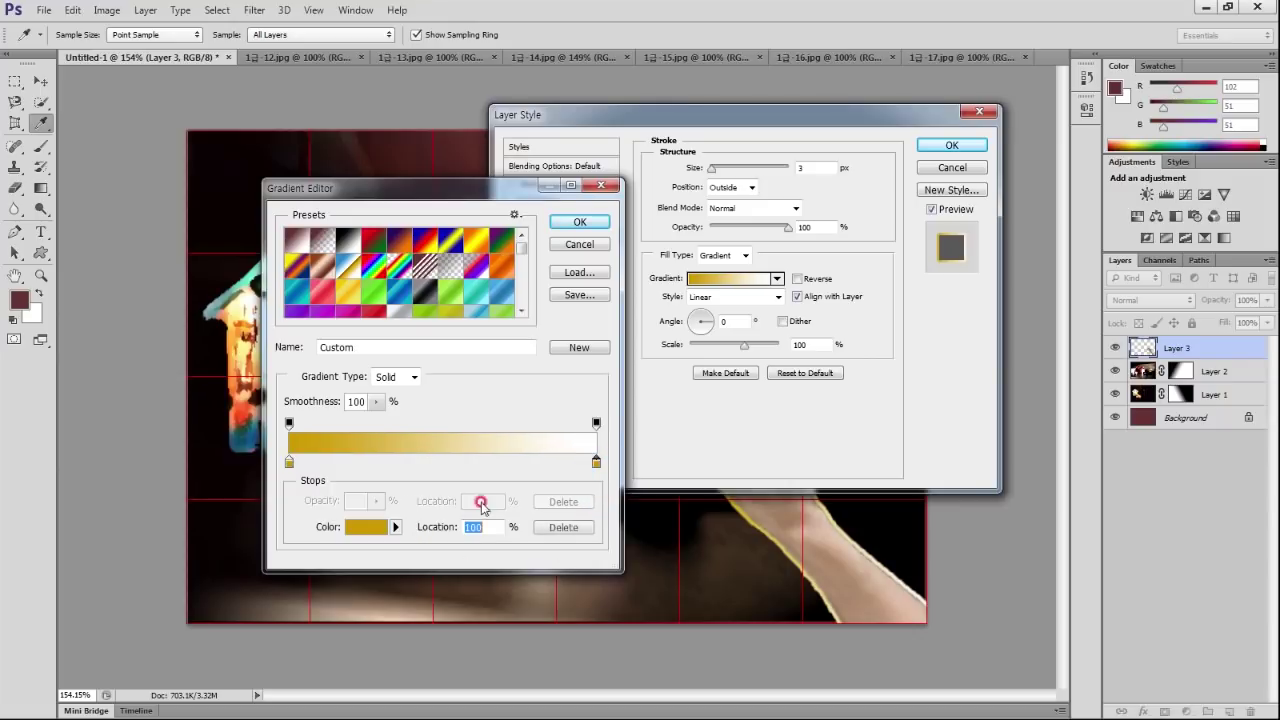
pyautogui.click(365, 527)
pyautogui.doubleClick(793, 356)
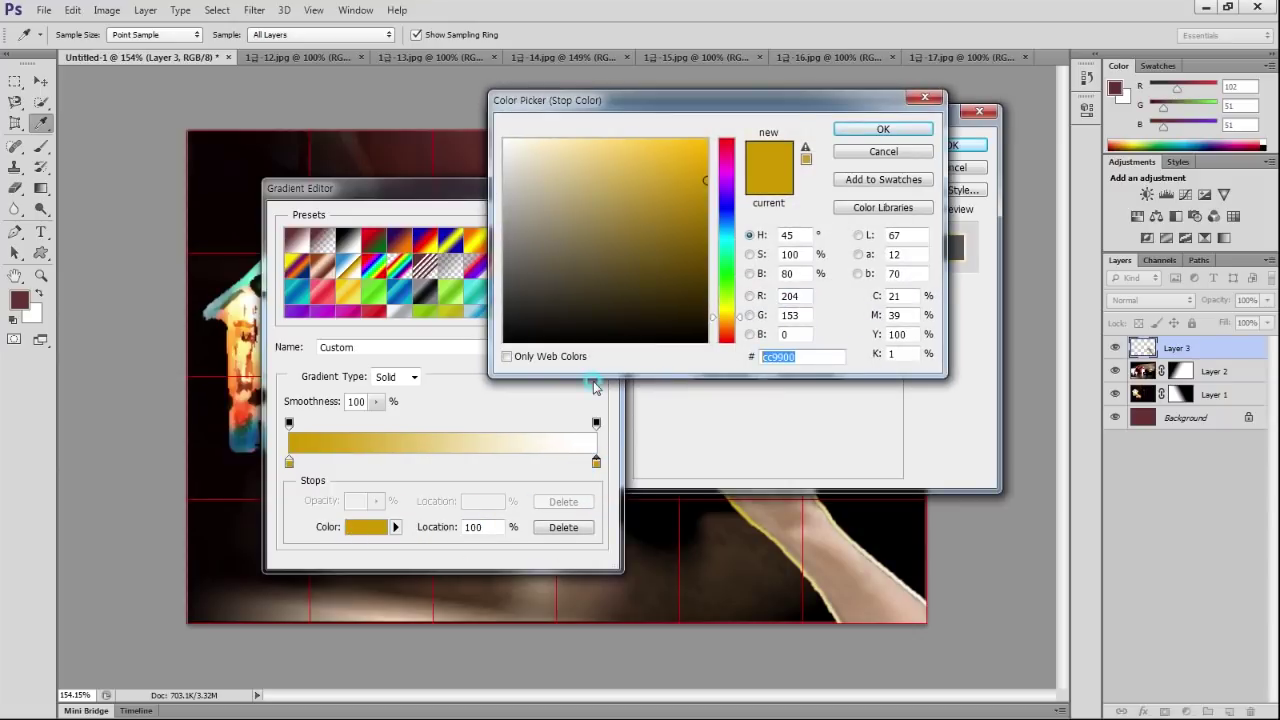
pyautogui.write('39')
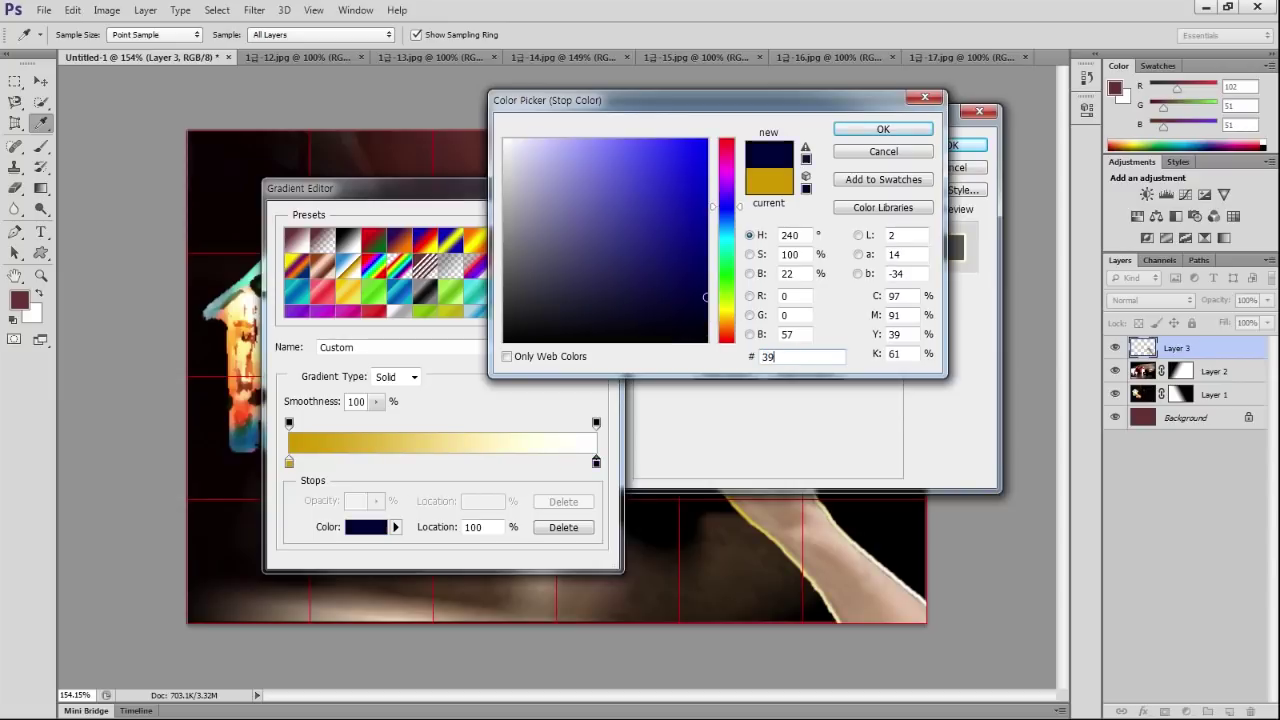
pyautogui.write('c')
pyautogui.click(905, 136)
pyautogui.click(588, 221)
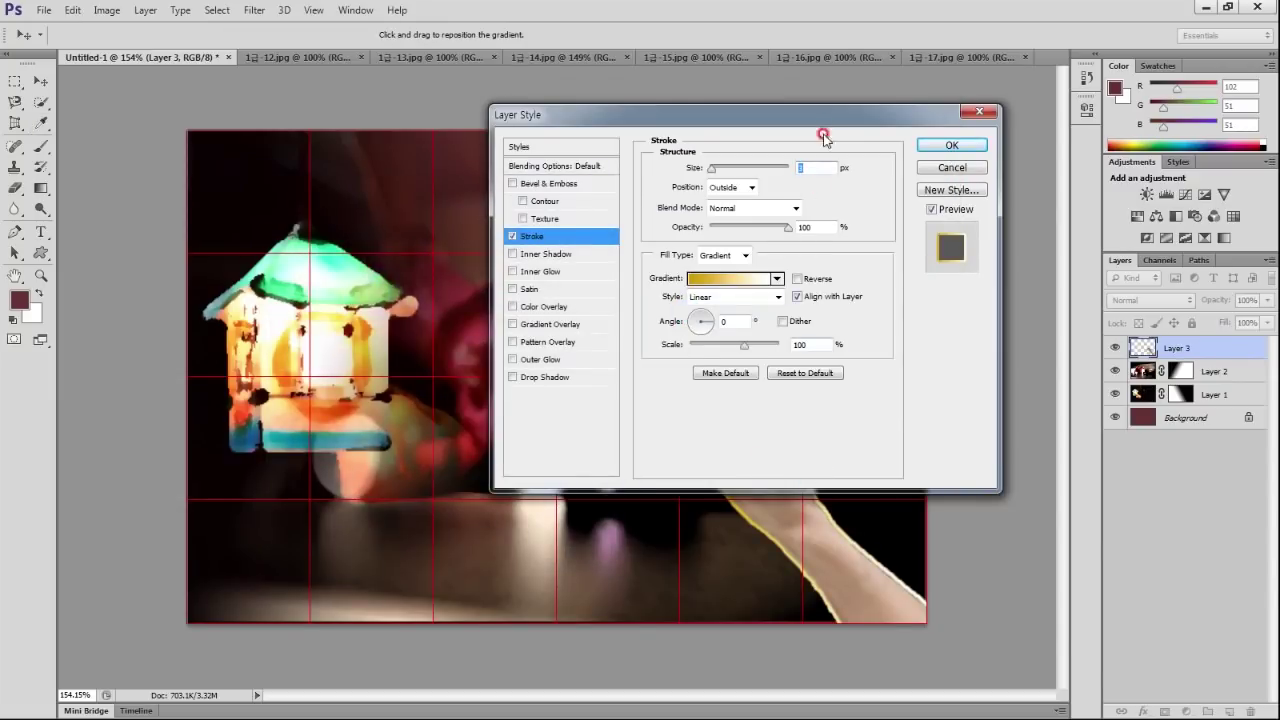
pyautogui.moveTo(820, 119); pyautogui.dragTo(464, 148)
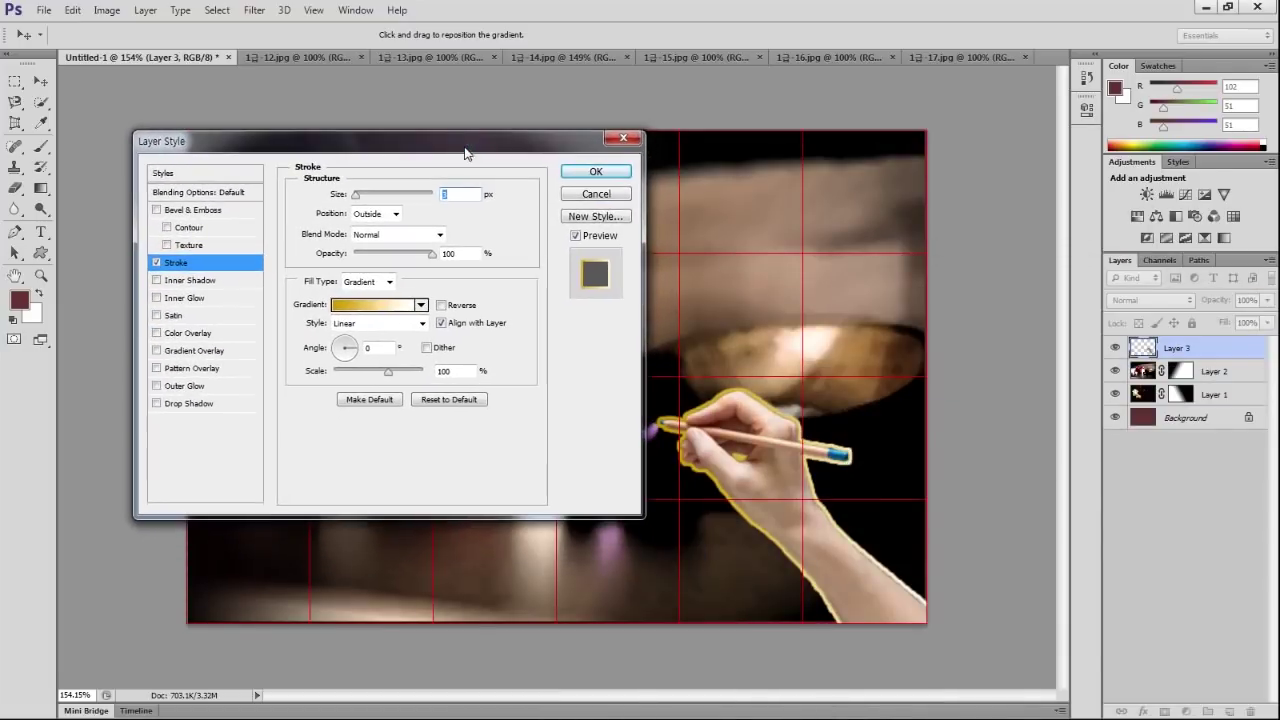
# Remove the white end stop so the gradient runs gold to teal.
pyautogui.click(385, 305)
pyautogui.click(596, 464)
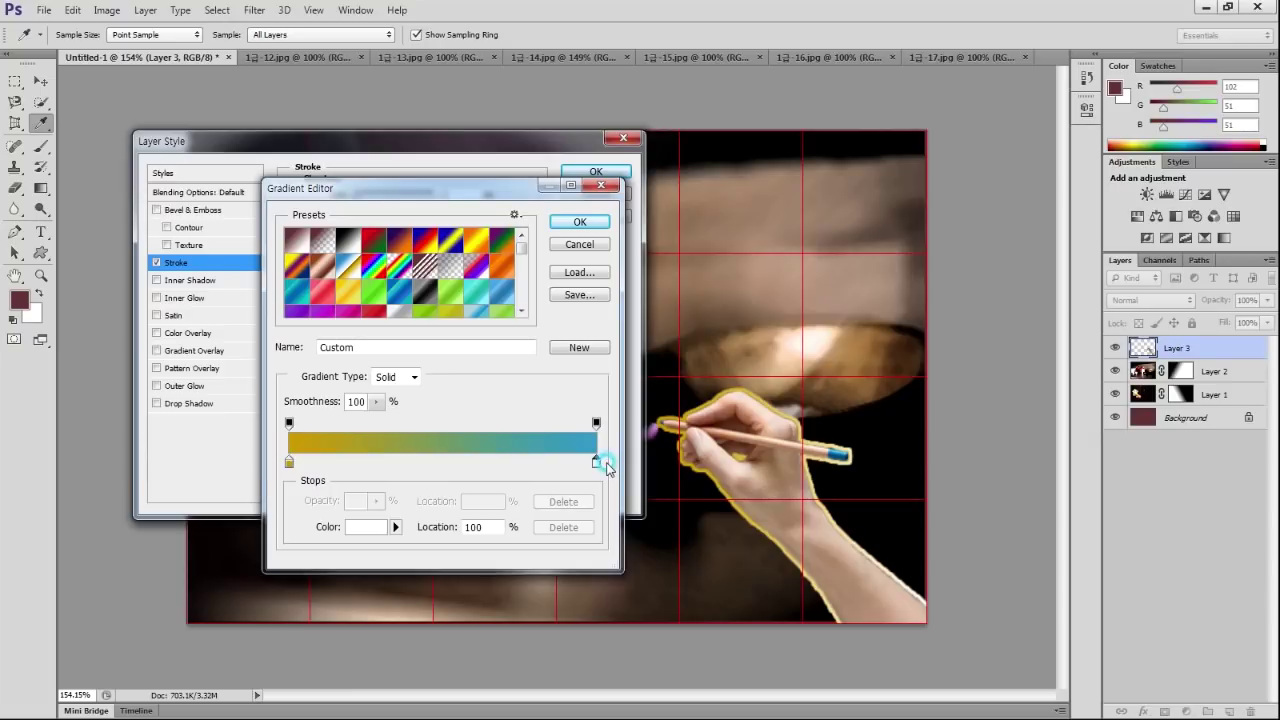
pyautogui.moveTo(596, 464); pyautogui.dragTo(566, 470)
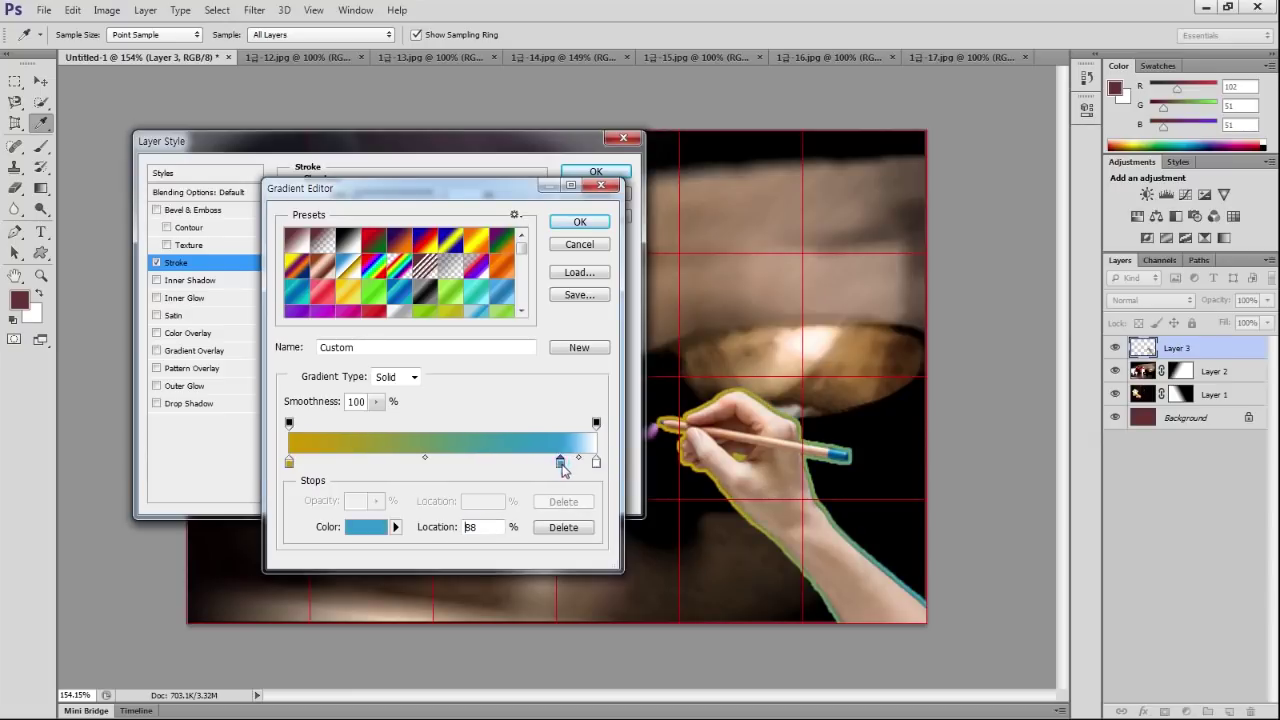
pyautogui.moveTo(596, 462); pyautogui.dragTo(600, 482)
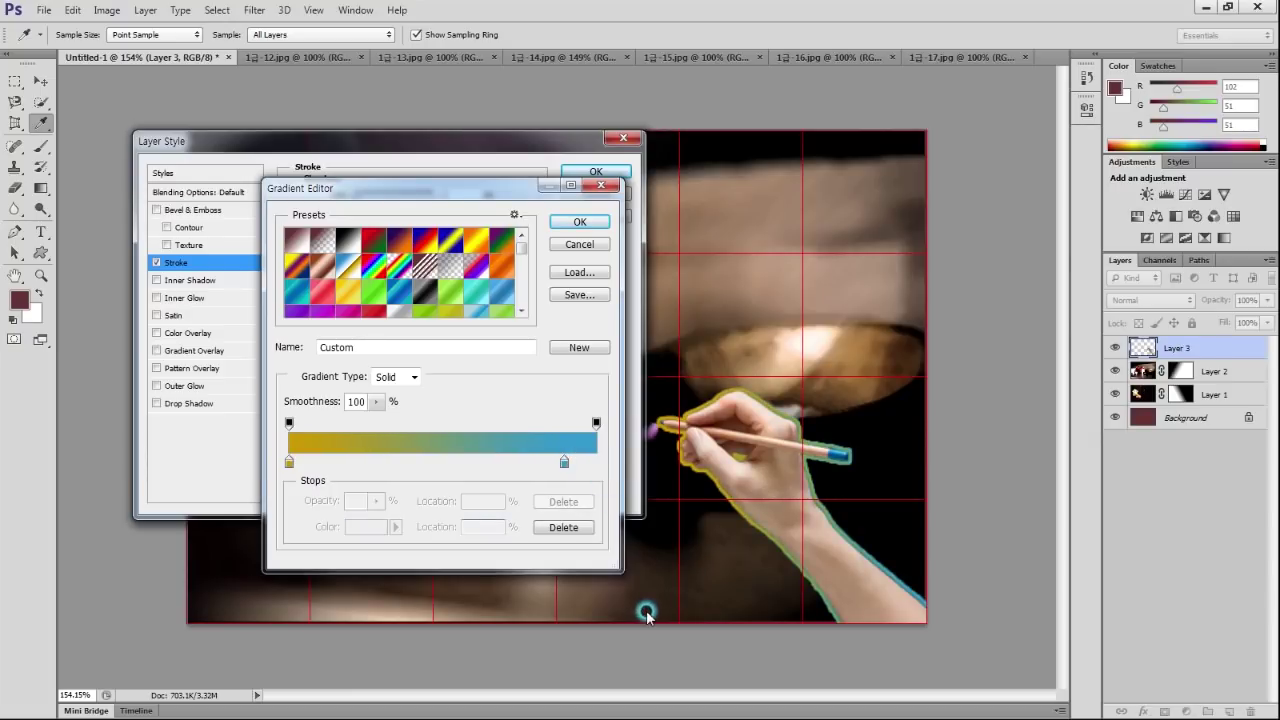
pyautogui.moveTo(564, 462); pyautogui.dragTo(596, 462)
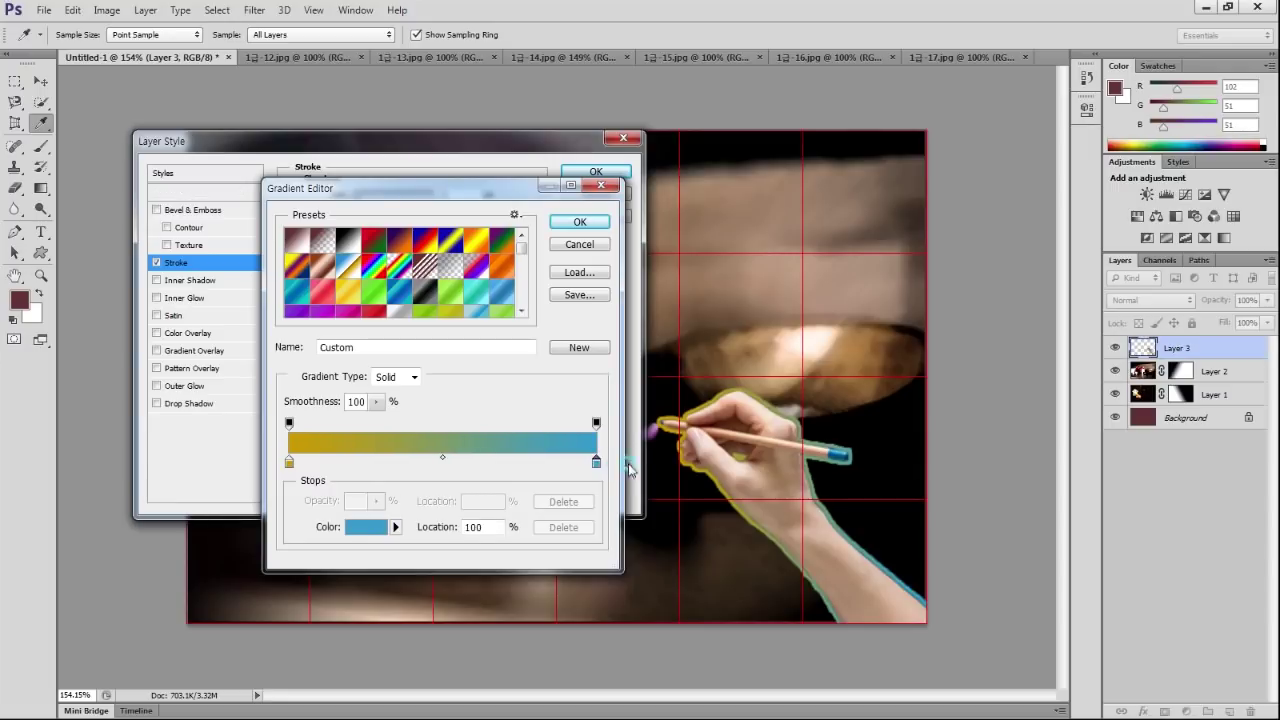
pyautogui.click(577, 222)
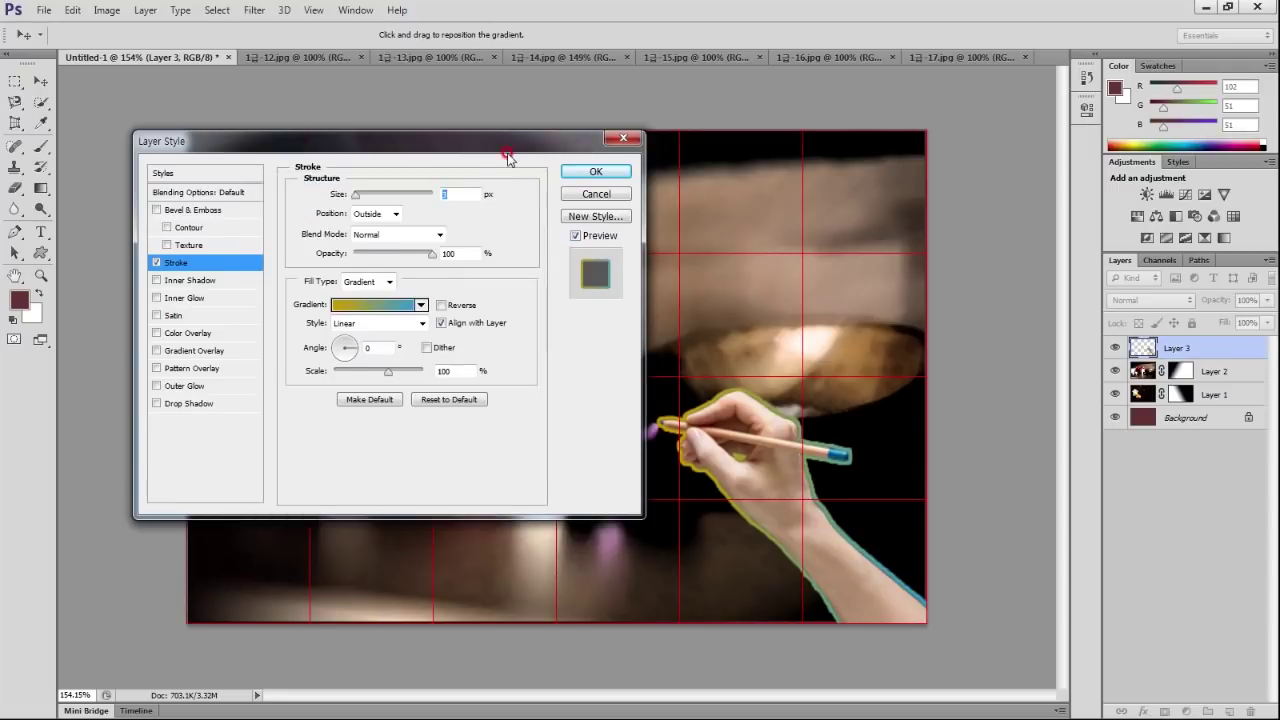
pyautogui.moveTo(516, 146); pyautogui.dragTo(470, 170)
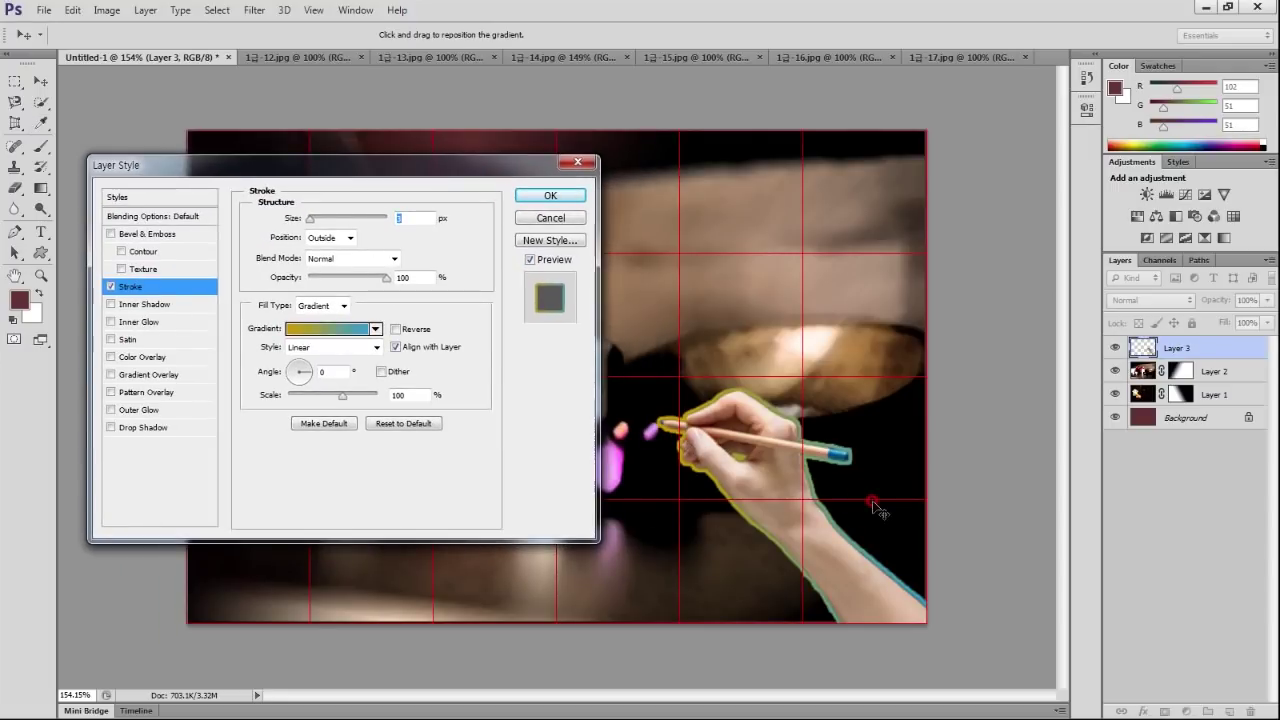
# Set the stroke gradient's angle to 90°.
pyautogui.click(334, 386)
pyautogui.click(322, 371)
pyautogui.write('90')
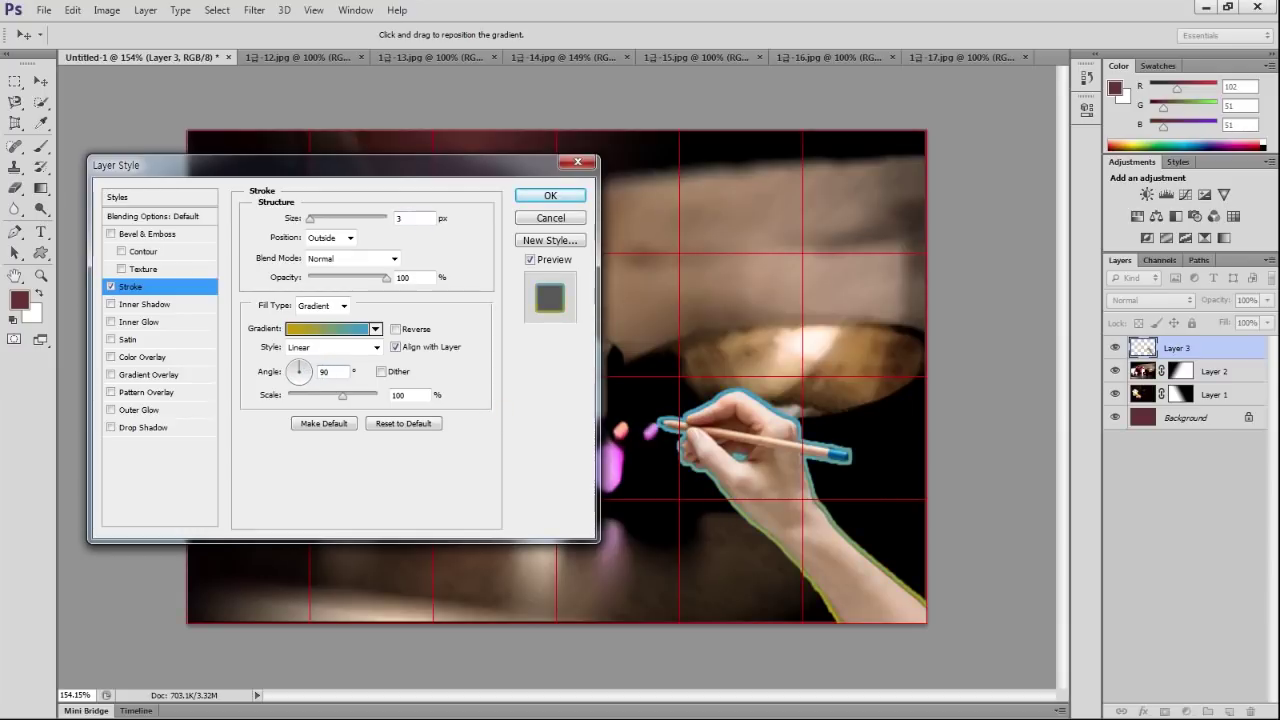
pyautogui.click(764, 408)
pyautogui.click(334, 338)
pyautogui.moveTo(857, 604); pyautogui.dragTo(864, 606)
# Add a pale-yellow Inner Glow (Screen, 75%, 5 px) and apply the layer style.
pyautogui.click(373, 329)
pyautogui.moveTo(826, 451); pyautogui.dragTo(790, 495)
pyautogui.click(160, 414)
pyautogui.click(150, 322)
pyautogui.moveTo(392, 166); pyautogui.dragTo(716, 177)
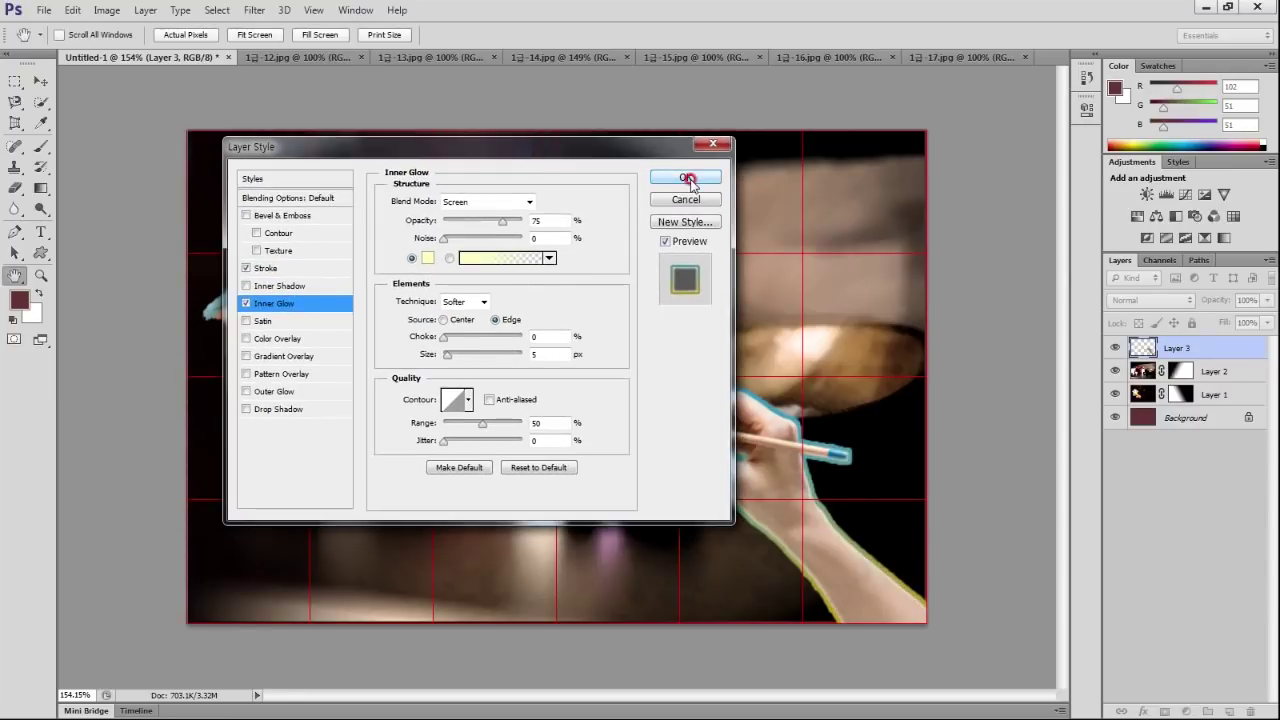
pyautogui.click(687, 178)
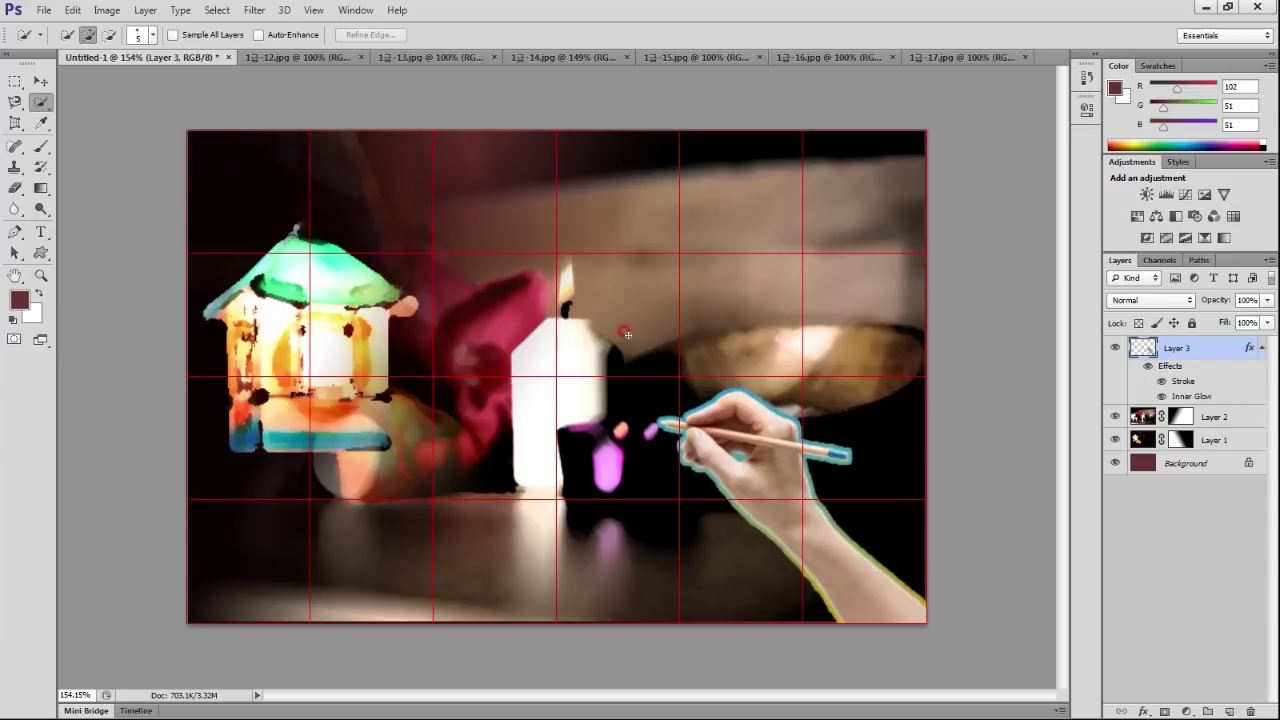
# In 1급-15.jpg, Quick Select the yellow-green and orange leaves with a size-35 brush.
pyautogui.click(720, 57)
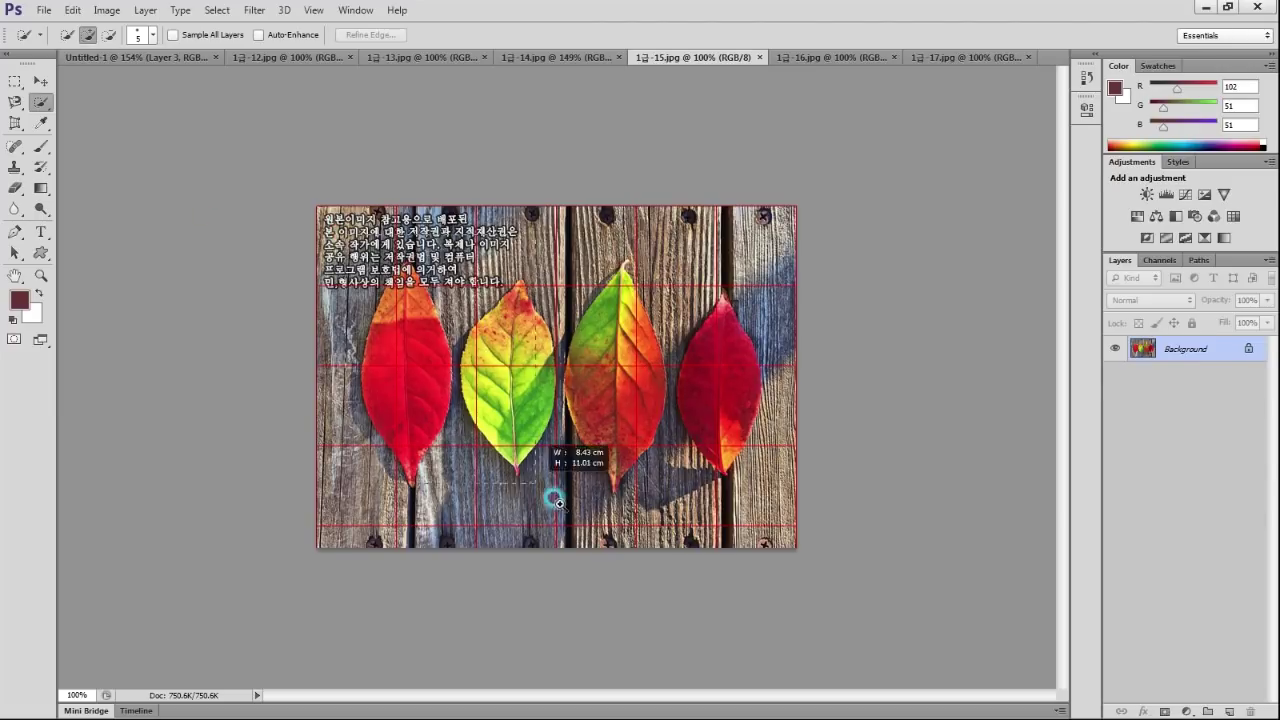
pyautogui.scroll(3, 675, 386)
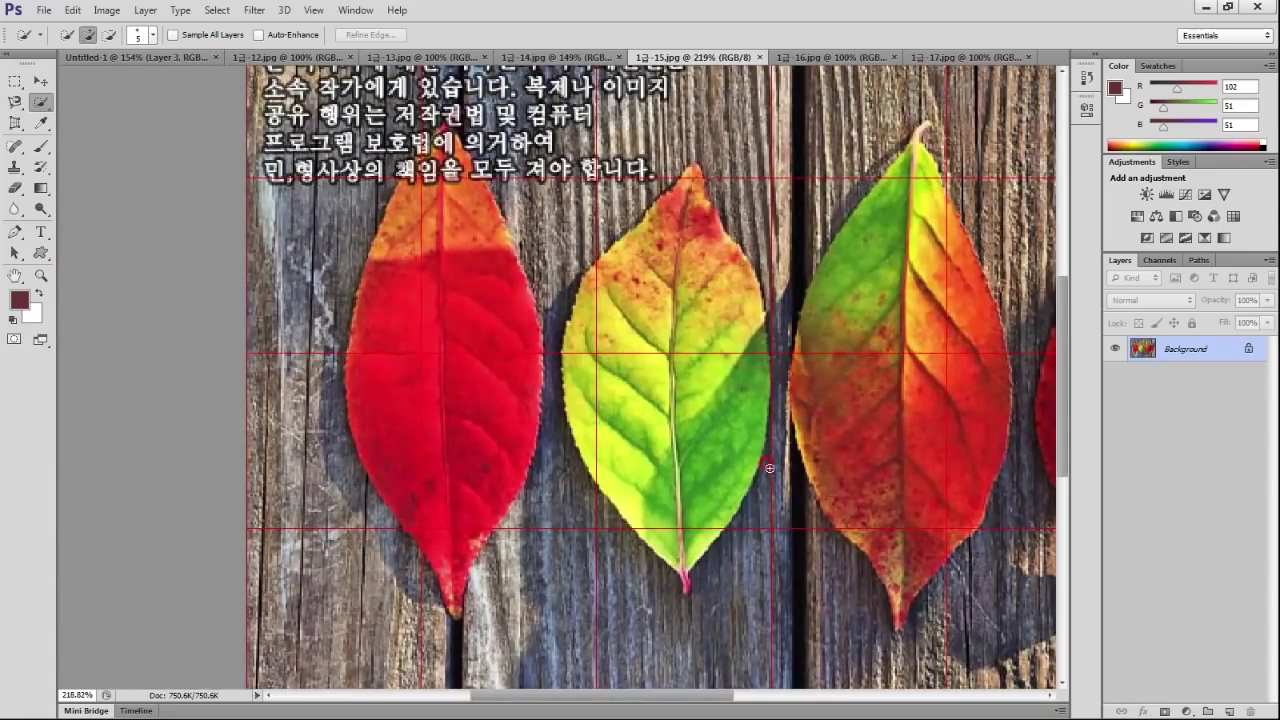
pyautogui.moveTo(851, 458); pyautogui.dragTo(577, 452)
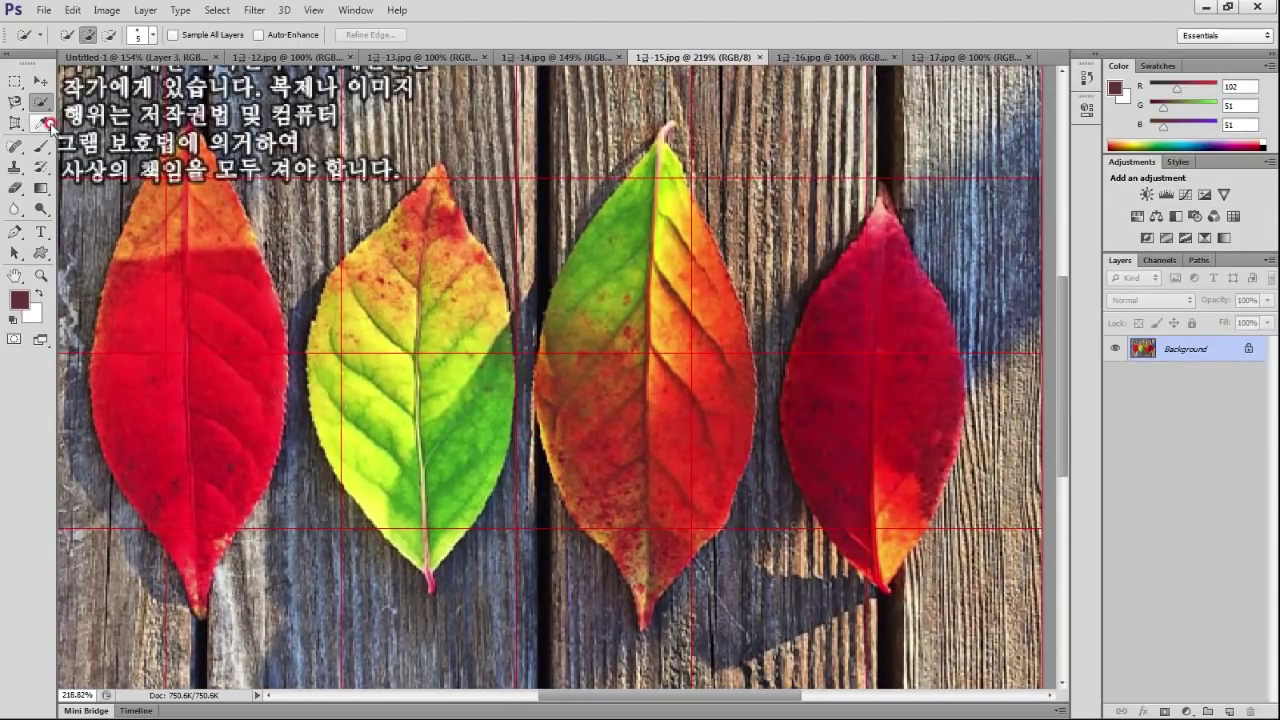
pyautogui.press(']')
pyautogui.press(']')
pyautogui.press(']')
pyautogui.click(426, 386)
pyautogui.moveTo(426, 386); pyautogui.dragTo(340, 460)
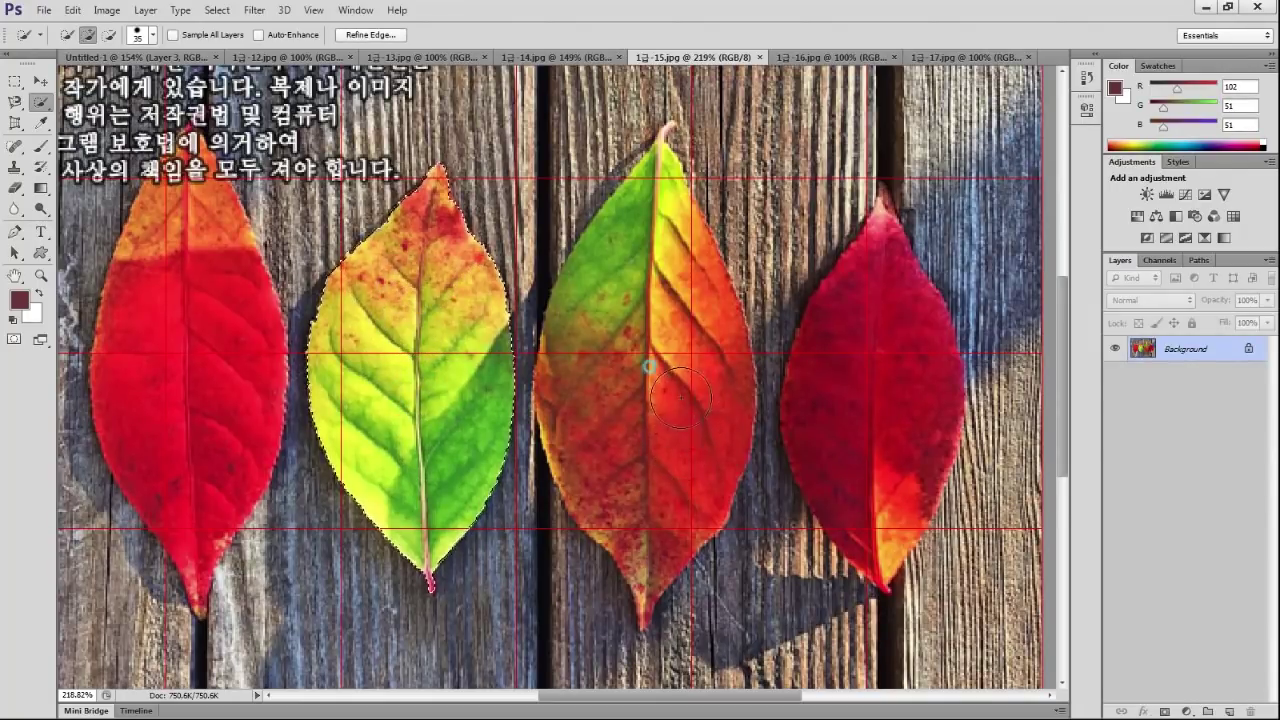
pyautogui.moveTo(651, 400)
pyautogui.mouseDown()
pyautogui.moveTo(681, 296)
pyautogui.moveTo(671, 215)
pyautogui.mouseUp()
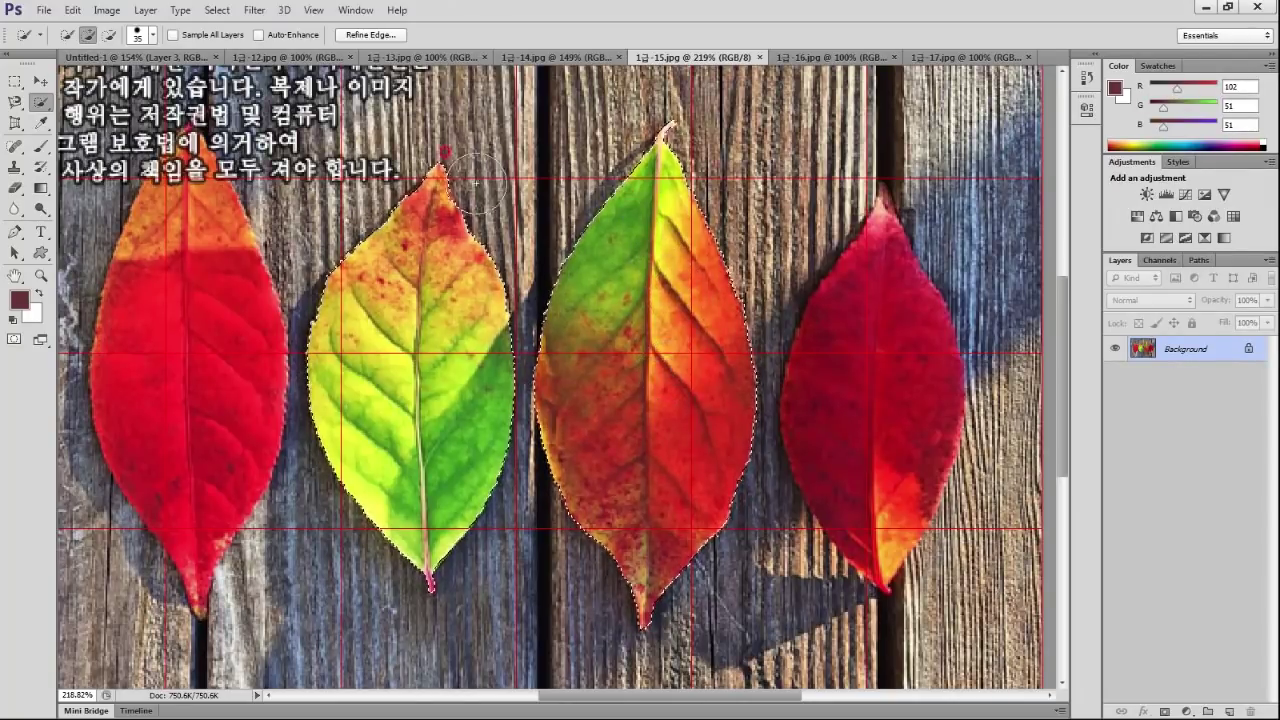
pyautogui.click(180, 57)
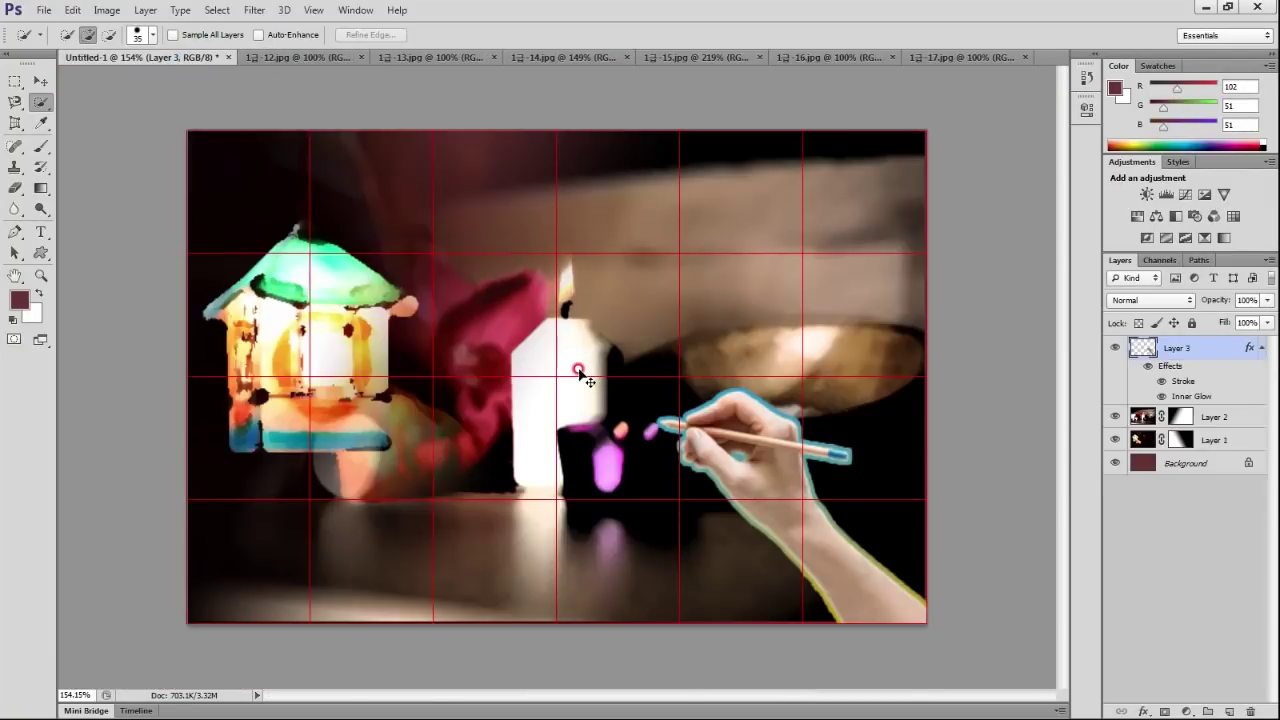
# Paste the leaves as Layer 4, scaled to ~62%, rotated 31°, placed upper right.
pyautogui.hotkey('ctrl', 'v')
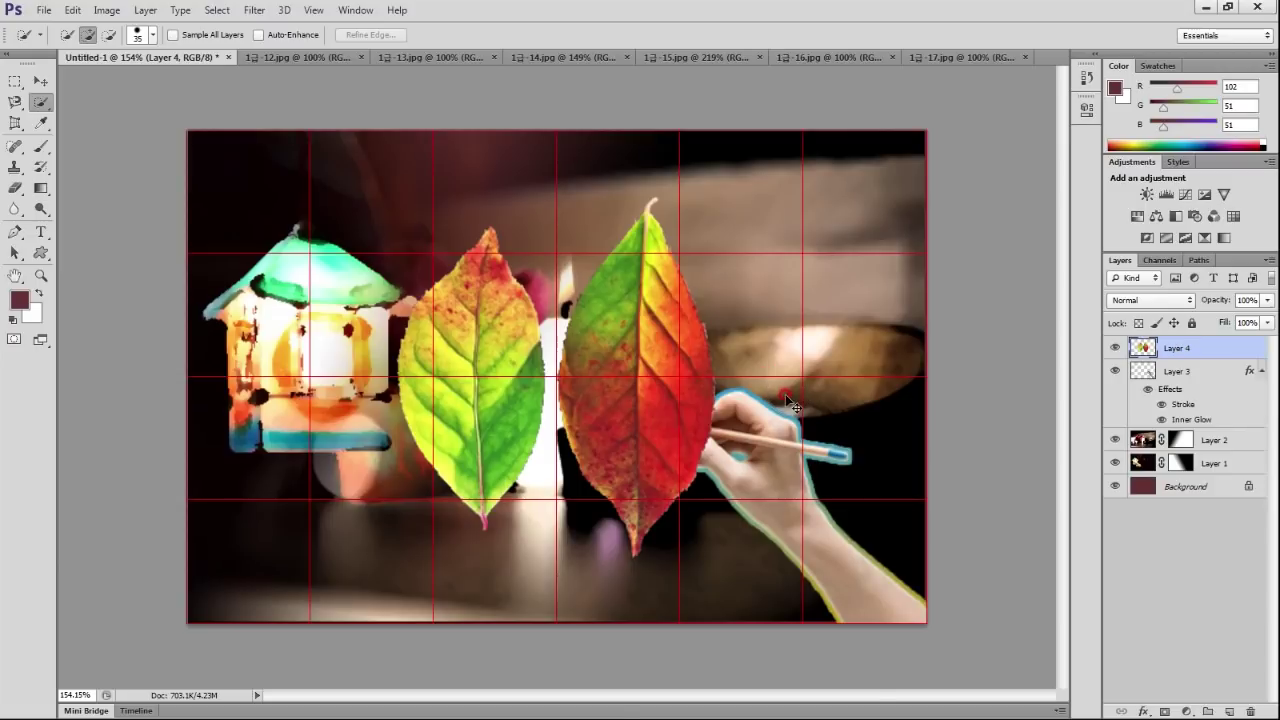
pyautogui.hotkey('ctrl', 't')
pyautogui.moveTo(713, 550)
pyautogui.mouseDown()
pyautogui.moveTo(658, 492)
pyautogui.moveTo(641, 523)
pyautogui.moveTo(568, 549)
pyautogui.moveTo(563, 534)
pyautogui.mouseUp()
pyautogui.moveTo(541, 439); pyautogui.dragTo(828, 337)
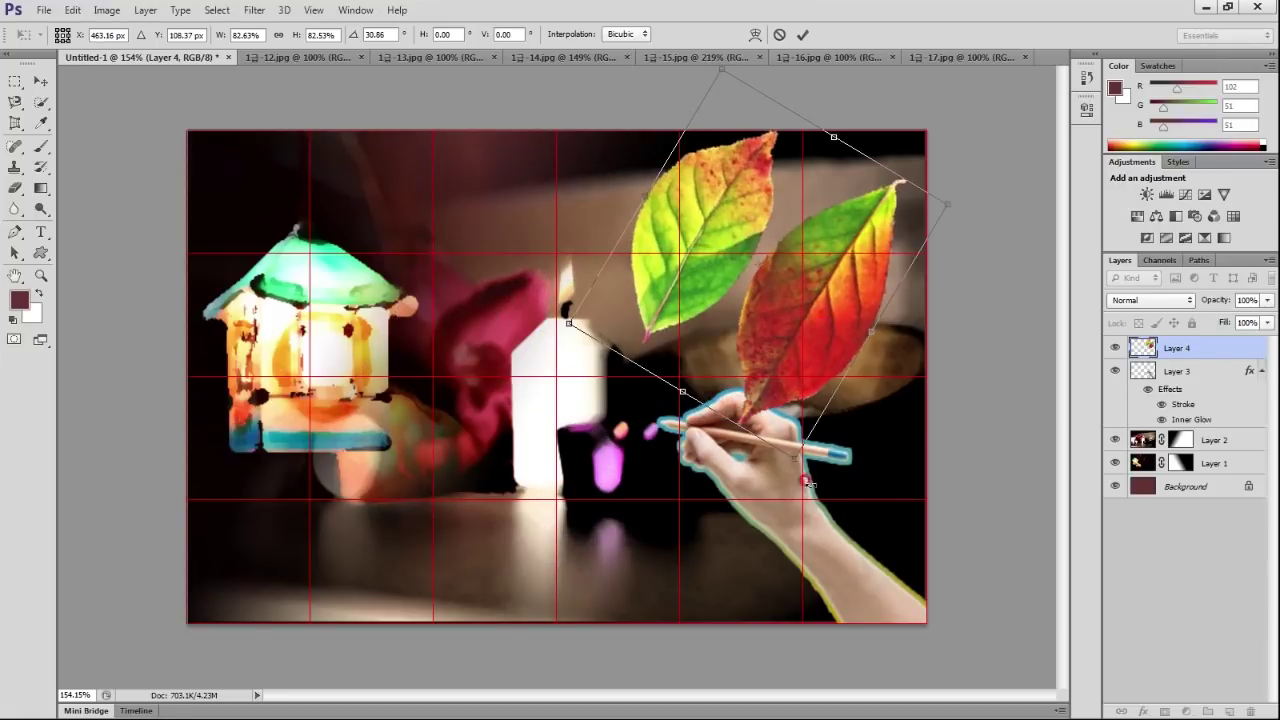
pyautogui.moveTo(797, 457); pyautogui.dragTo(779, 371)
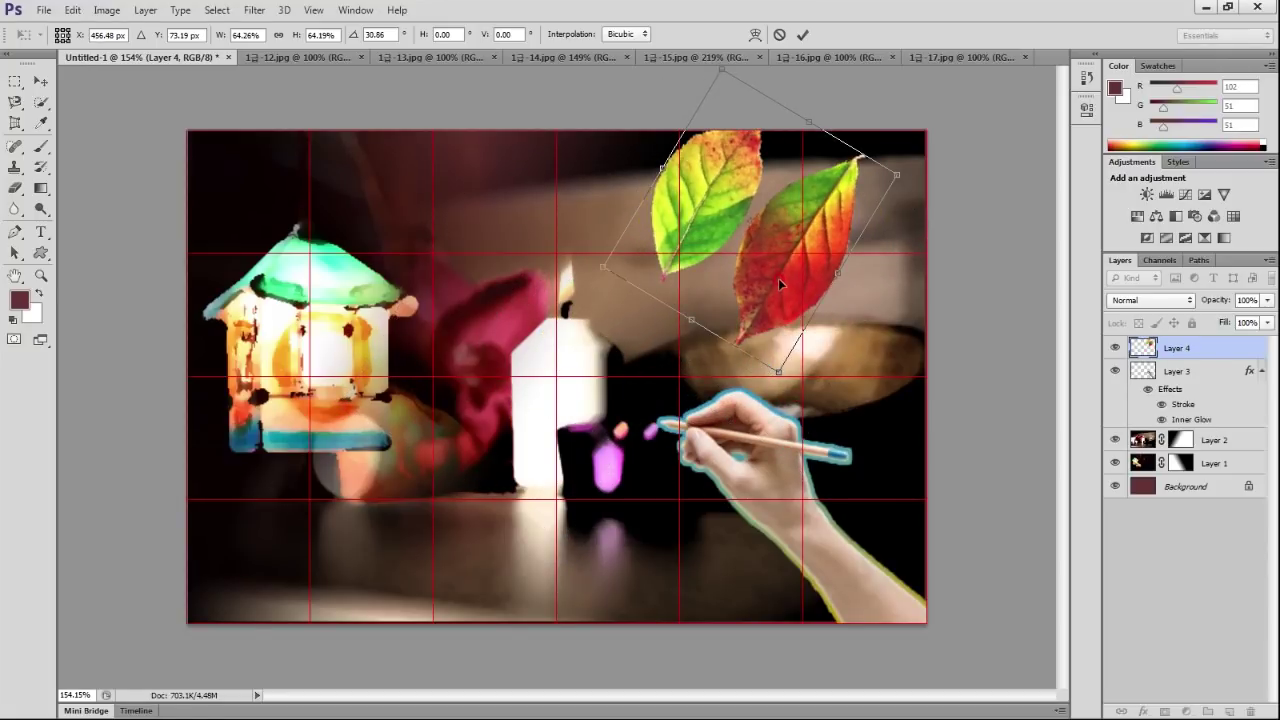
pyautogui.moveTo(779, 288)
pyautogui.mouseDown()
pyautogui.moveTo(837, 347)
pyautogui.moveTo(834, 331)
pyautogui.mouseUp()
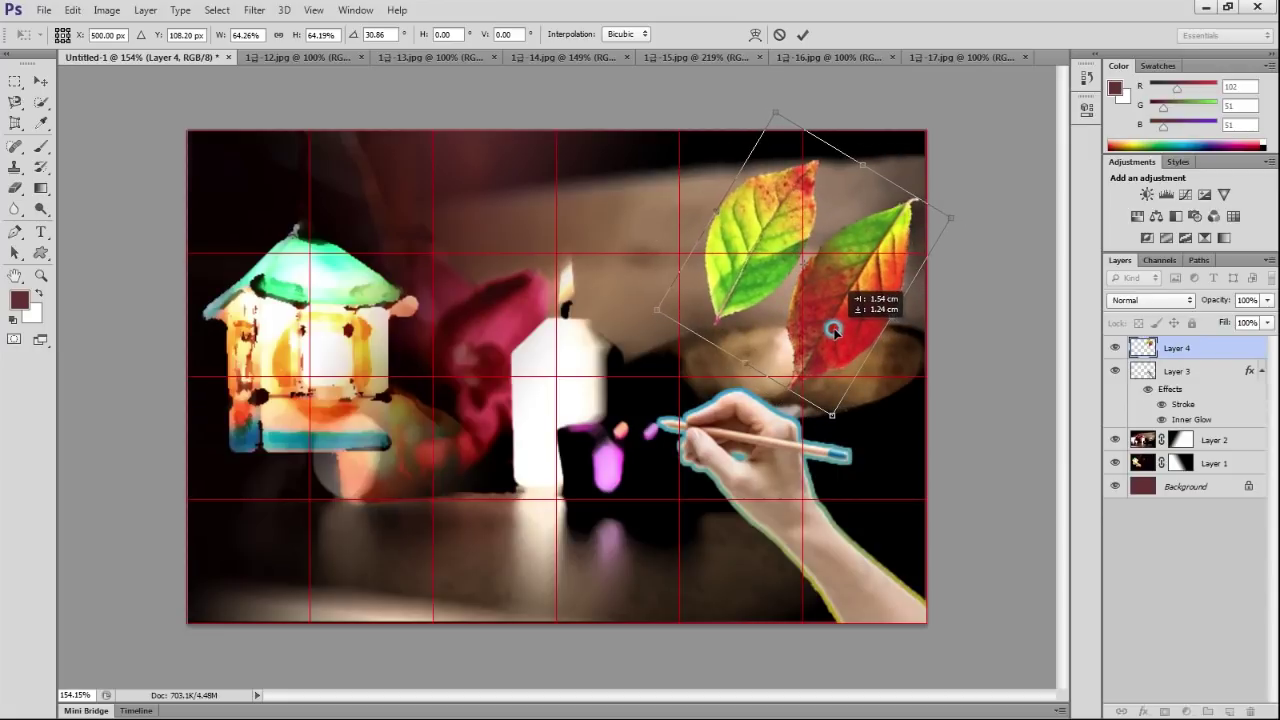
pyautogui.moveTo(833, 327); pyautogui.dragTo(833, 315)
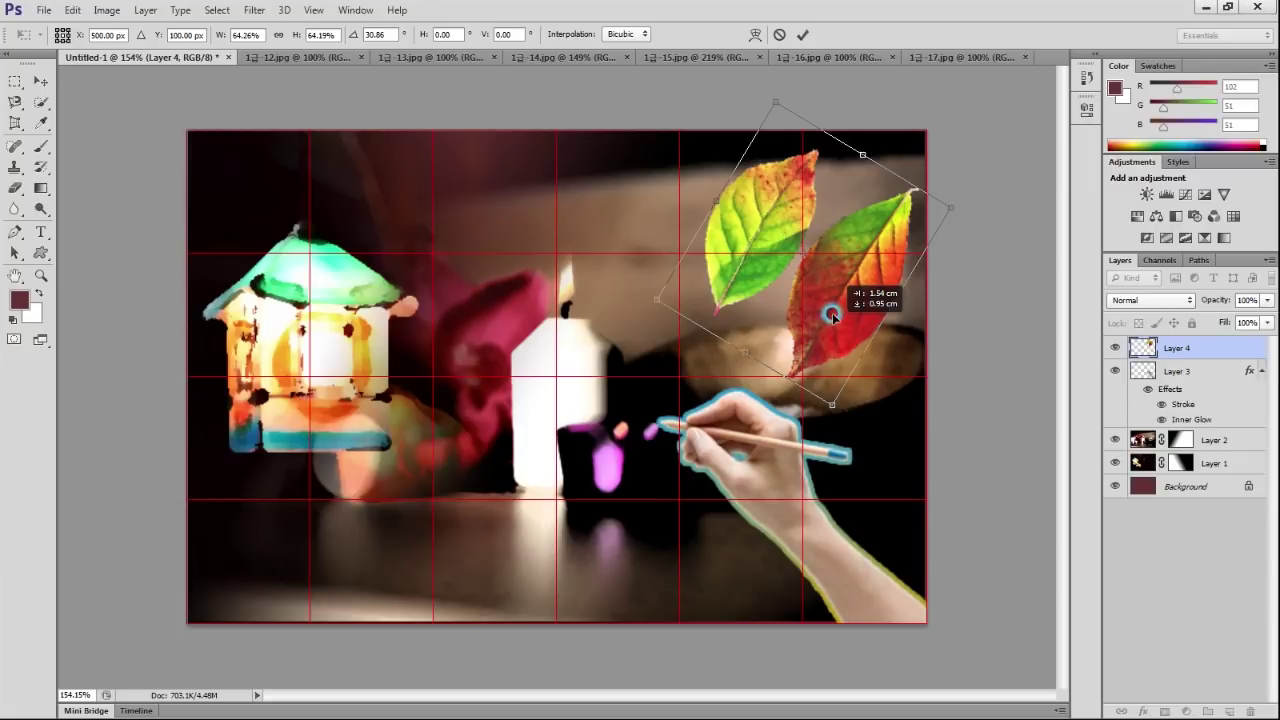
pyautogui.moveTo(831, 404); pyautogui.dragTo(826, 393)
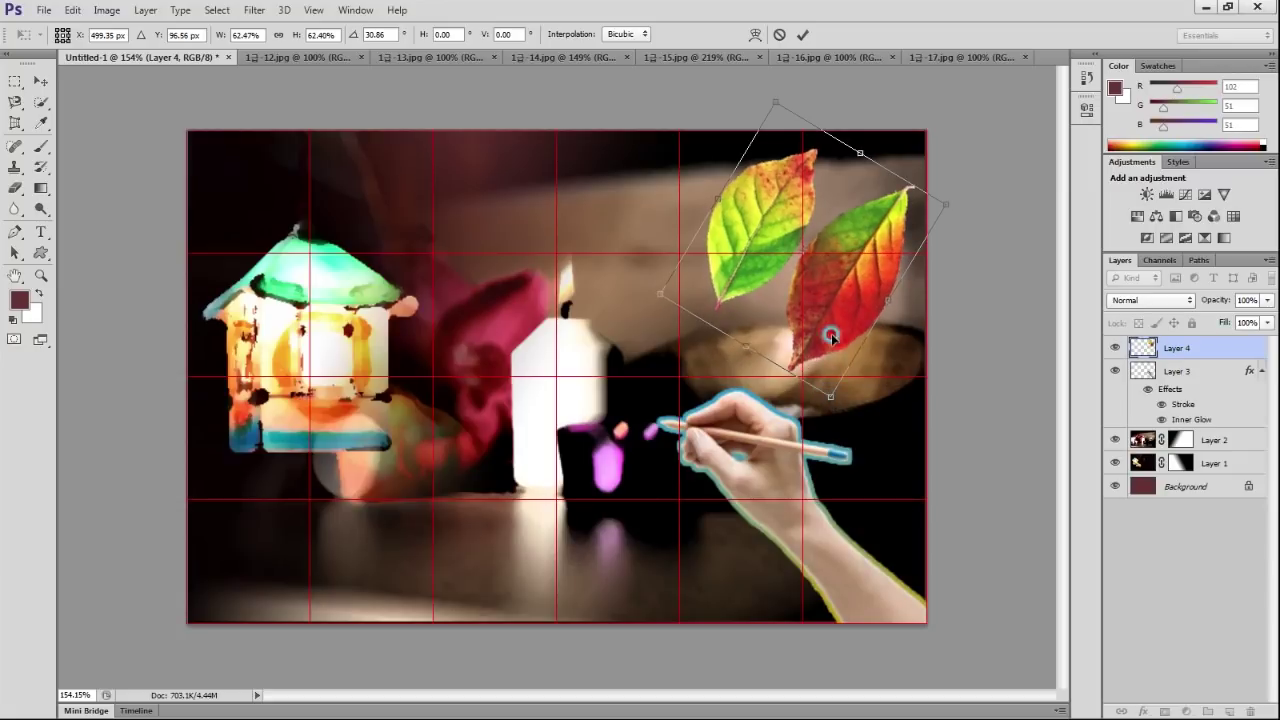
pyautogui.moveTo(832, 324); pyautogui.dragTo(833, 337)
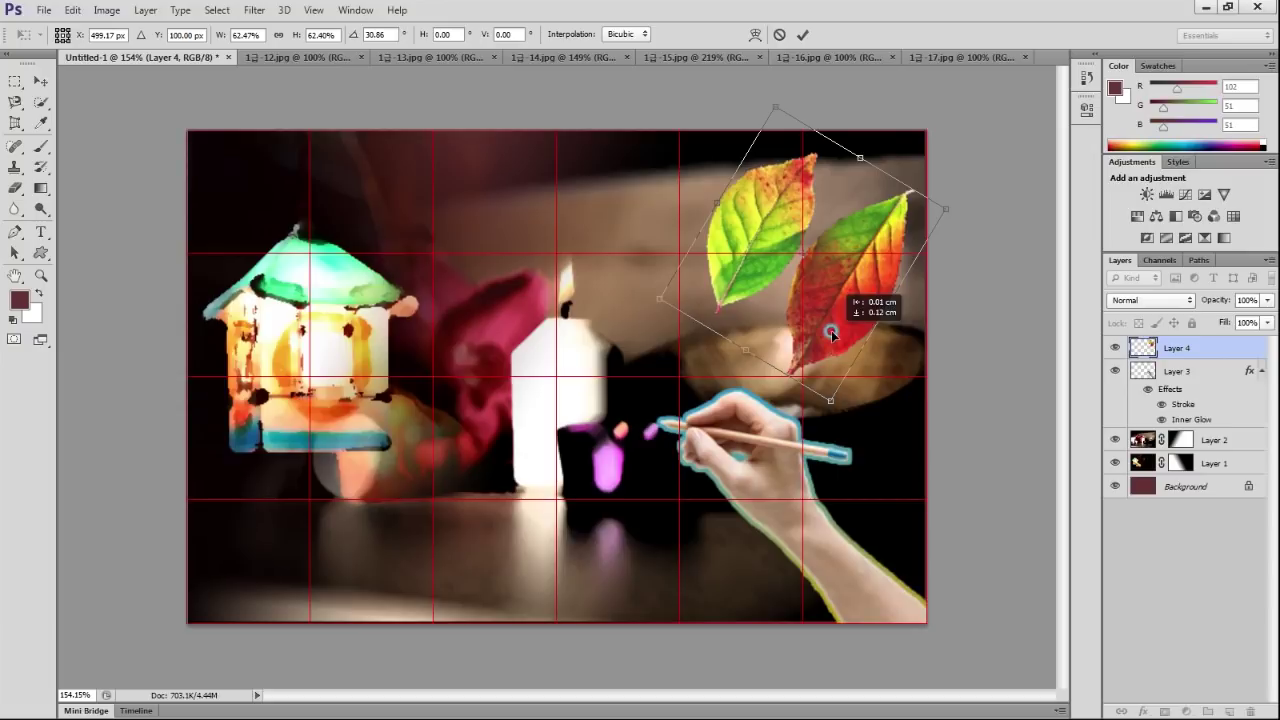
pyautogui.press('Return')
pyautogui.press('w')
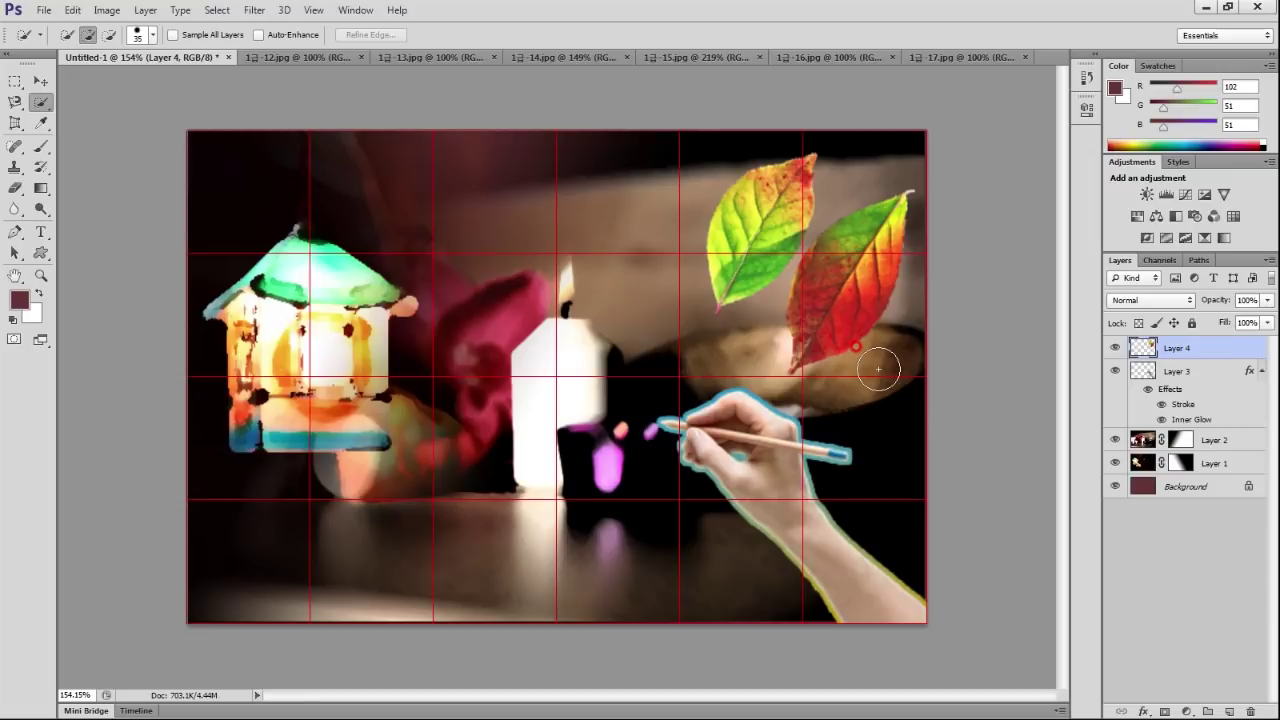
# Apply the Artistic Dry Brush filter from the Filter Gallery to the leaves layer.
pyautogui.click(734, 57)
pyautogui.click(154, 57)
pyautogui.click(252, 10)
pyautogui.click(275, 78)
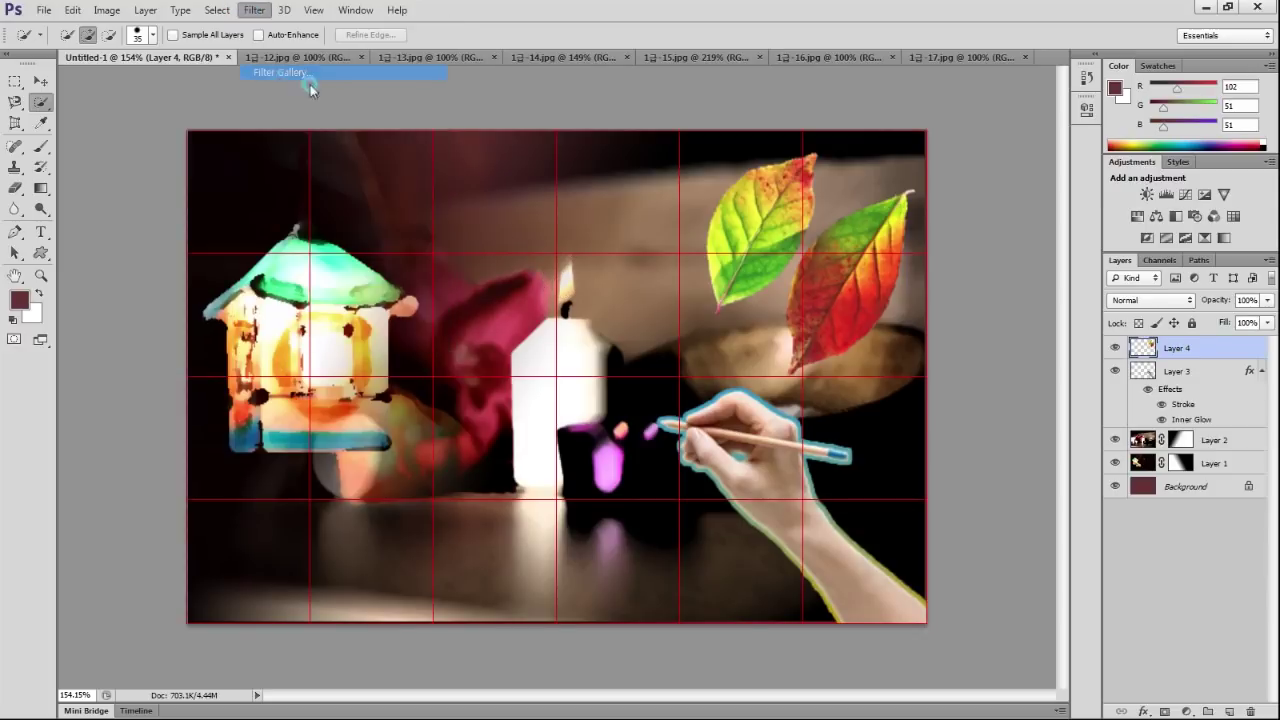
pyautogui.click(1038, 103)
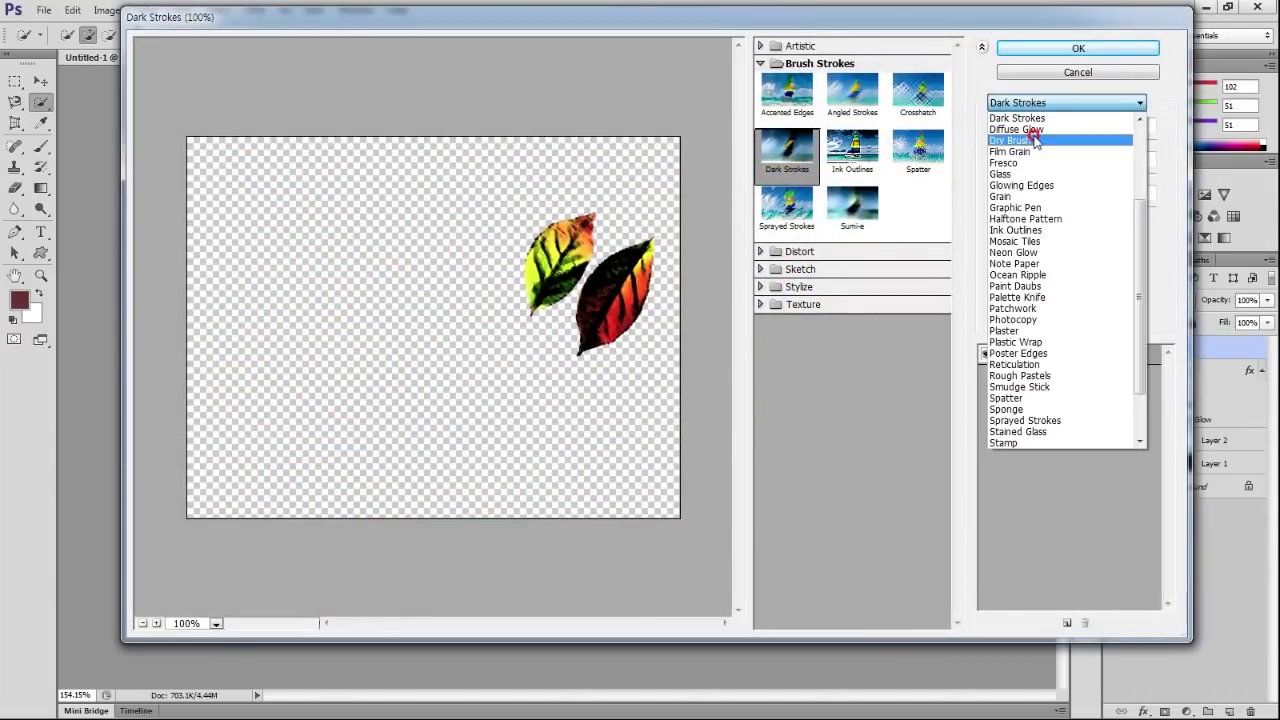
pyautogui.click(1040, 131)
pyautogui.click(1078, 48)
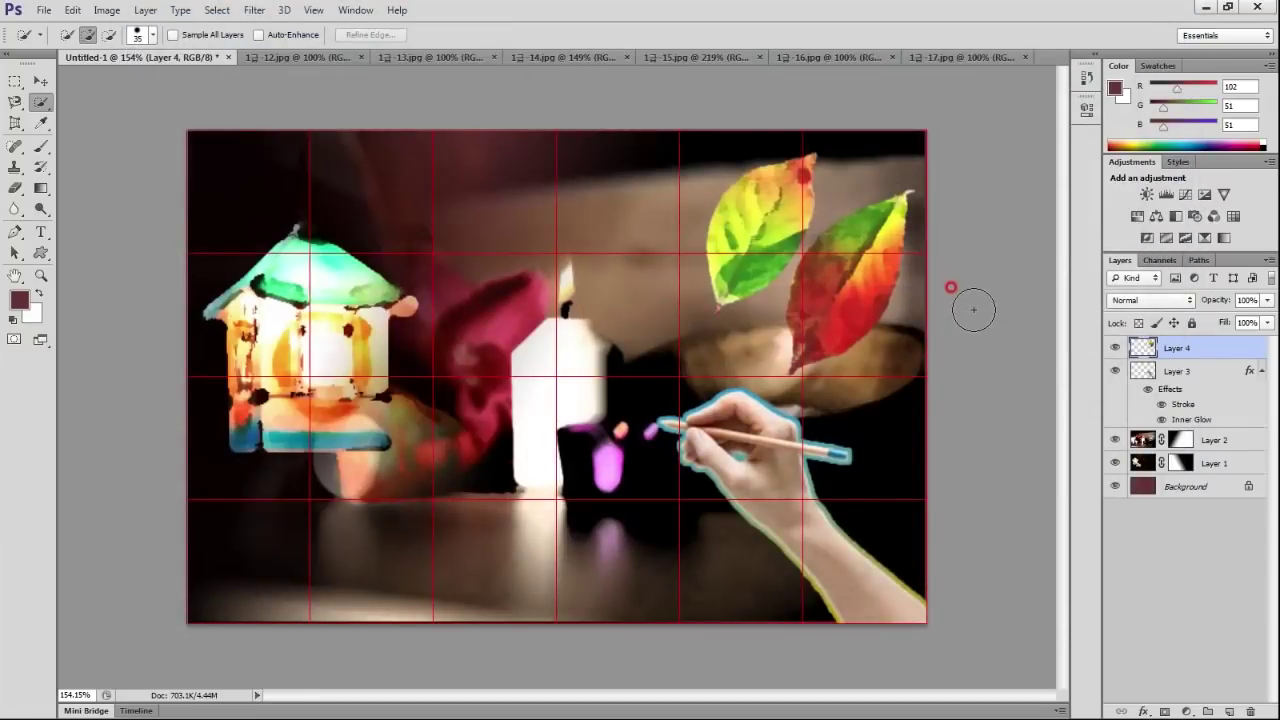
# Add an Outer Glow to Layer 4 and close the 1급-12.jpg photo.
pyautogui.doubleClick(1195, 345)
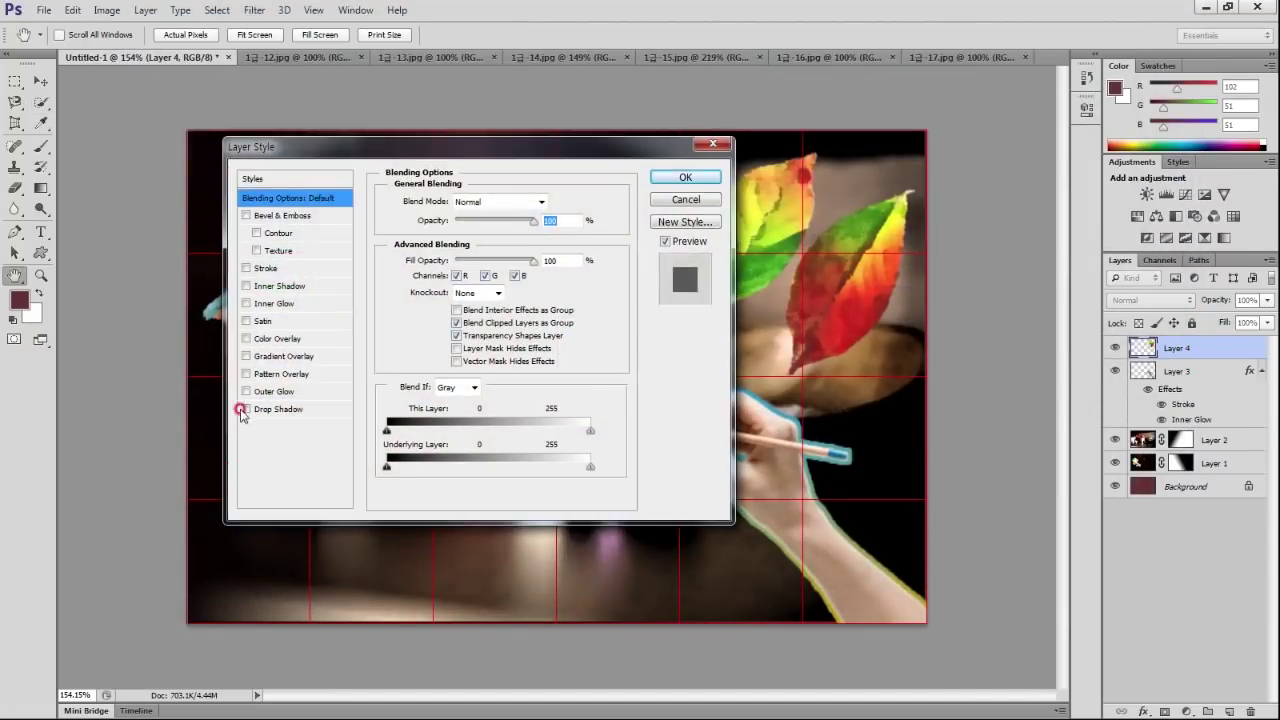
pyautogui.click(274, 391)
pyautogui.click(685, 177)
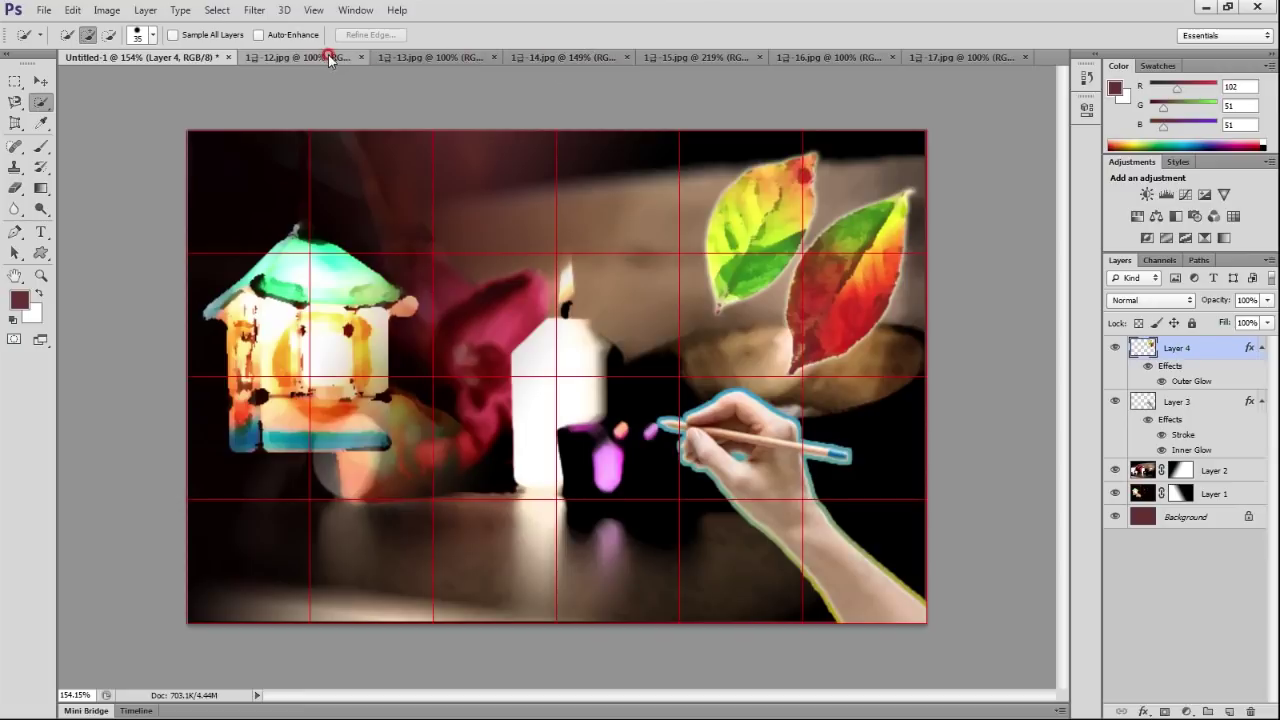
pyautogui.click(361, 58)
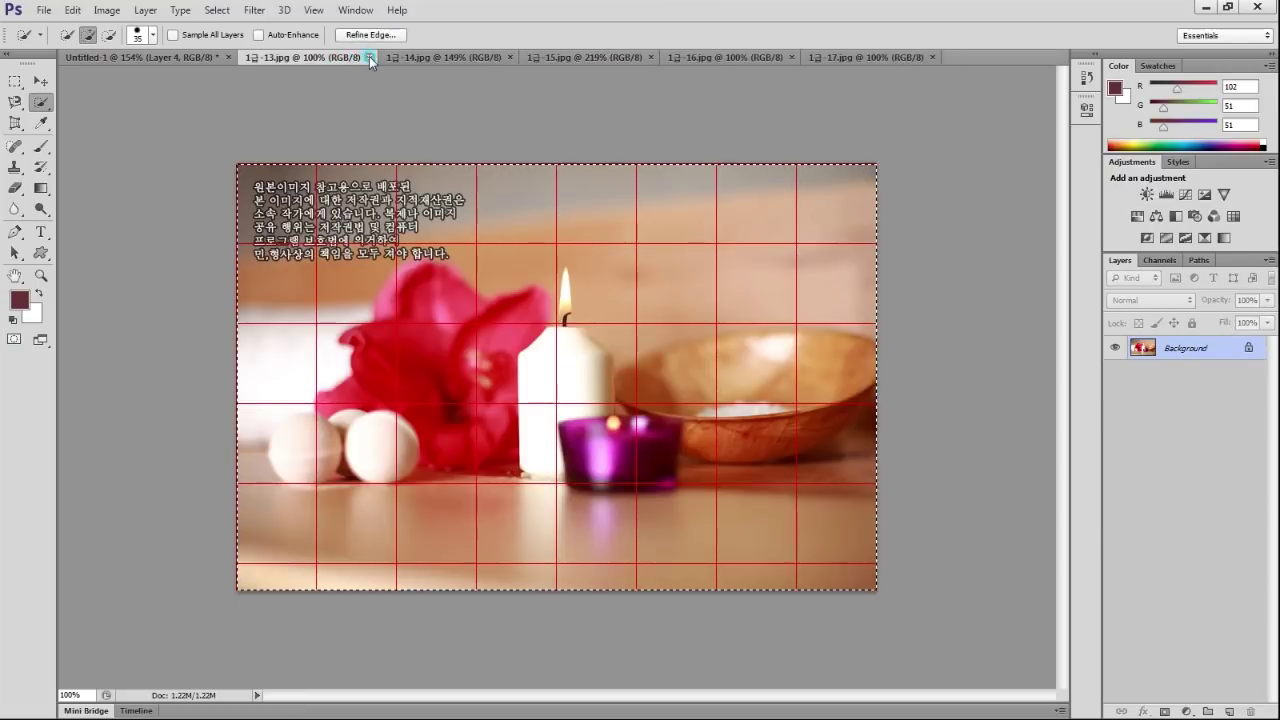
# Close 1급-13, 1급-14 and 1급-15, leaving 1급-16.jpg fit on screen.
pyautogui.click(369, 56)
pyautogui.click(369, 56)
pyautogui.click(369, 56)
pyautogui.click(337, 56)
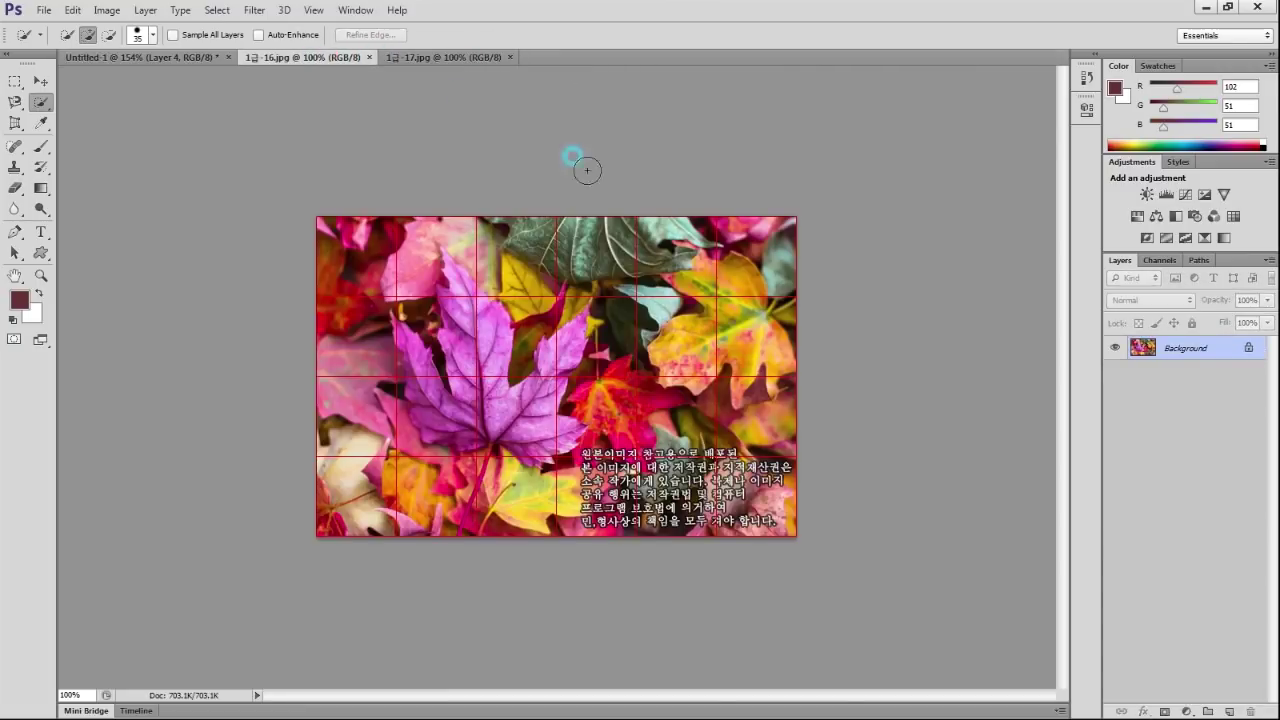
pyautogui.hotkey('ctrl', '0')
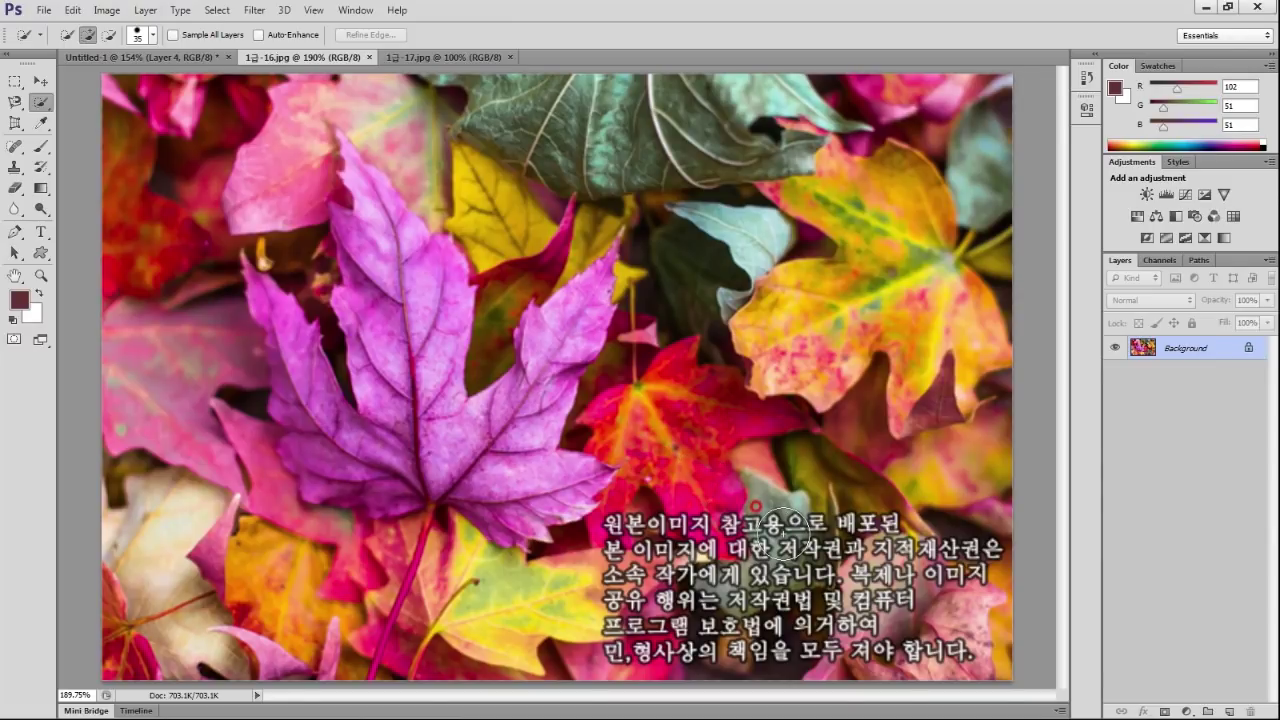
# Quick Select the purple maple leaf's middle lobe, tip, left lobe and lower edge.
pyautogui.moveTo(440, 430)
pyautogui.mouseDown()
pyautogui.moveTo(407, 290)
pyautogui.moveTo(380, 238)
pyautogui.mouseUp()
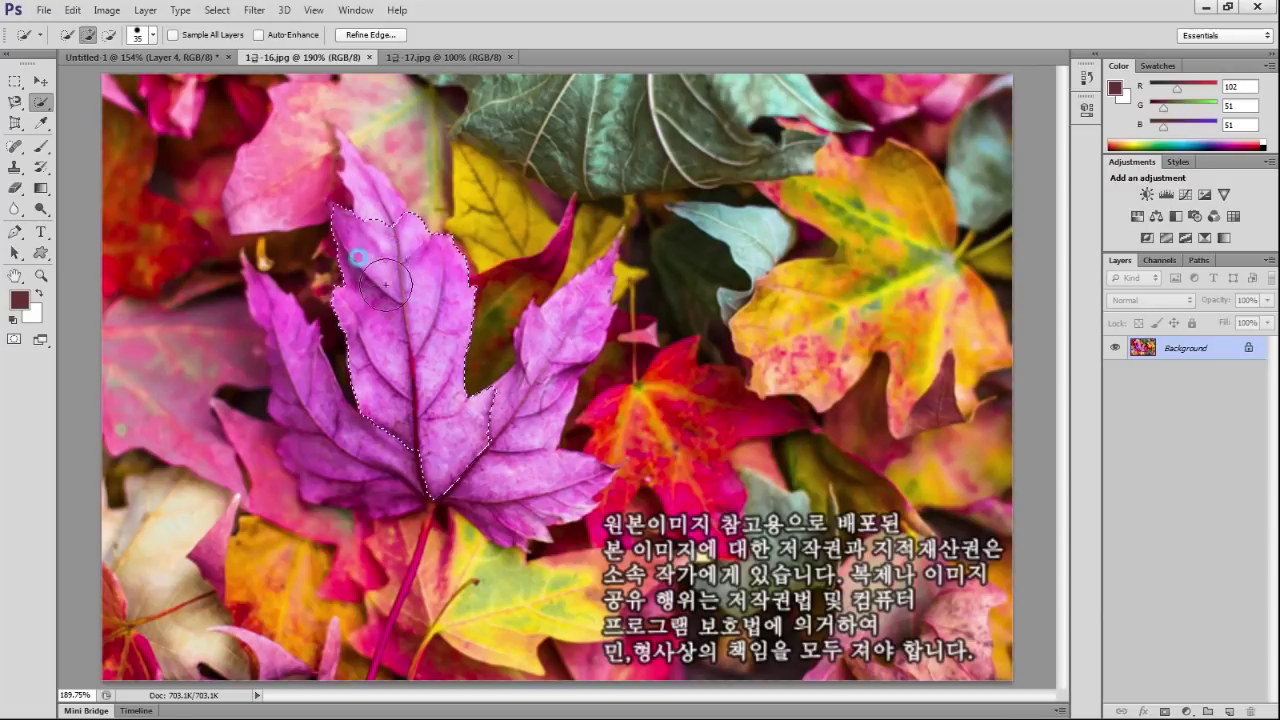
pyautogui.press('[')
pyautogui.press('[')
pyautogui.press('[')
pyautogui.moveTo(371, 208); pyautogui.dragTo(385, 222)
pyautogui.moveTo(369, 347)
pyautogui.mouseDown()
pyautogui.moveTo(318, 422)
pyautogui.moveTo(289, 347)
pyautogui.mouseUp()
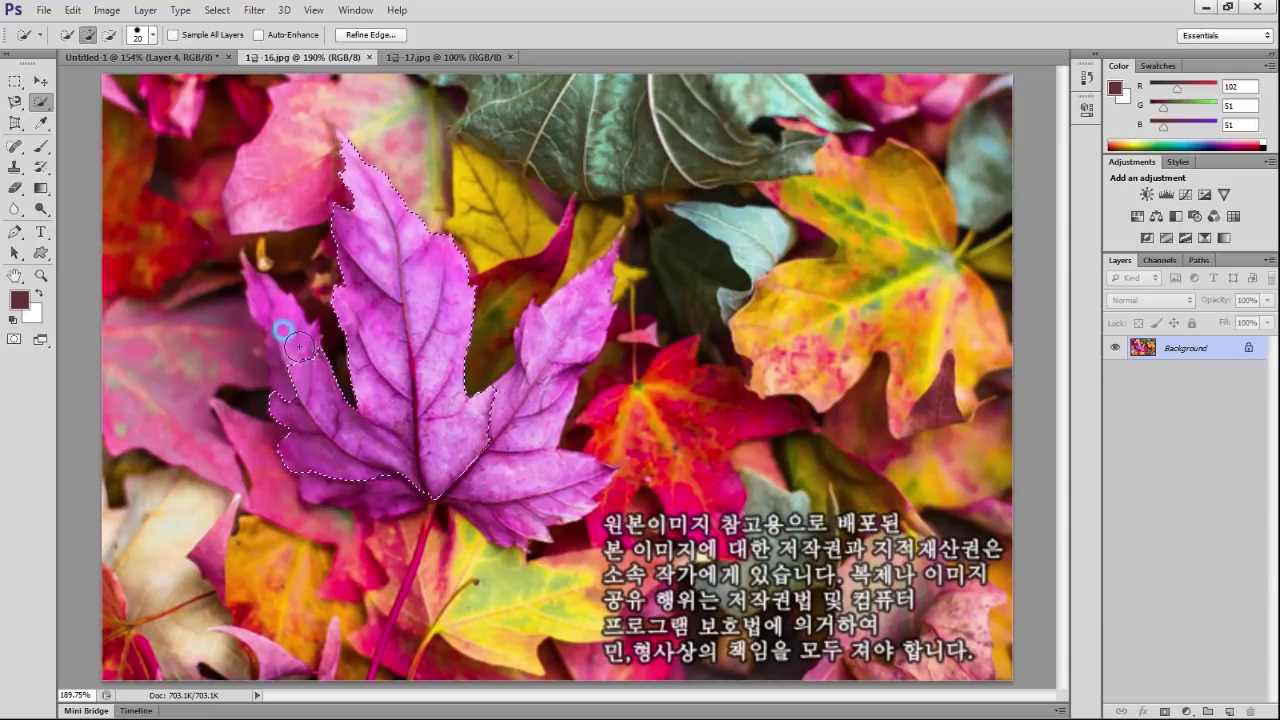
pyautogui.moveTo(334, 477)
pyautogui.mouseDown()
pyautogui.moveTo(502, 510)
pyautogui.moveTo(538, 464)
pyautogui.moveTo(561, 342)
pyautogui.mouseUp()
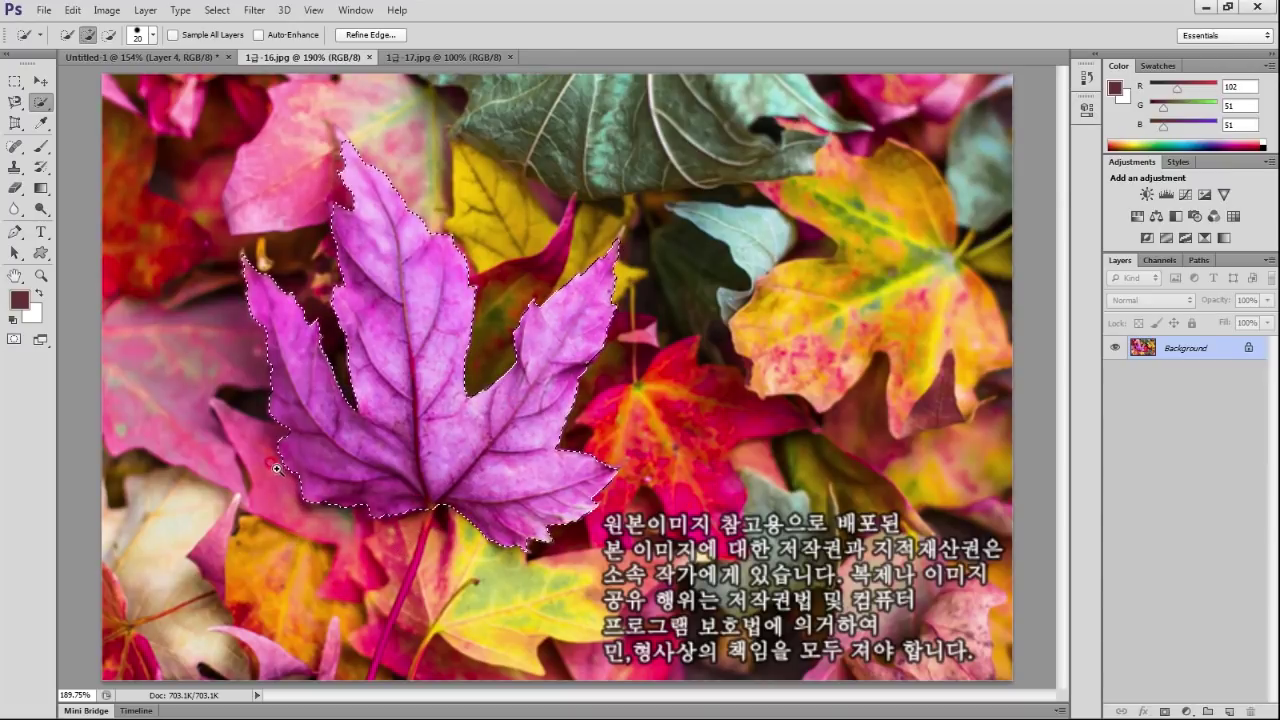
pyautogui.hotkey('ctrl', '+')
pyautogui.hotkey('ctrl', '+')
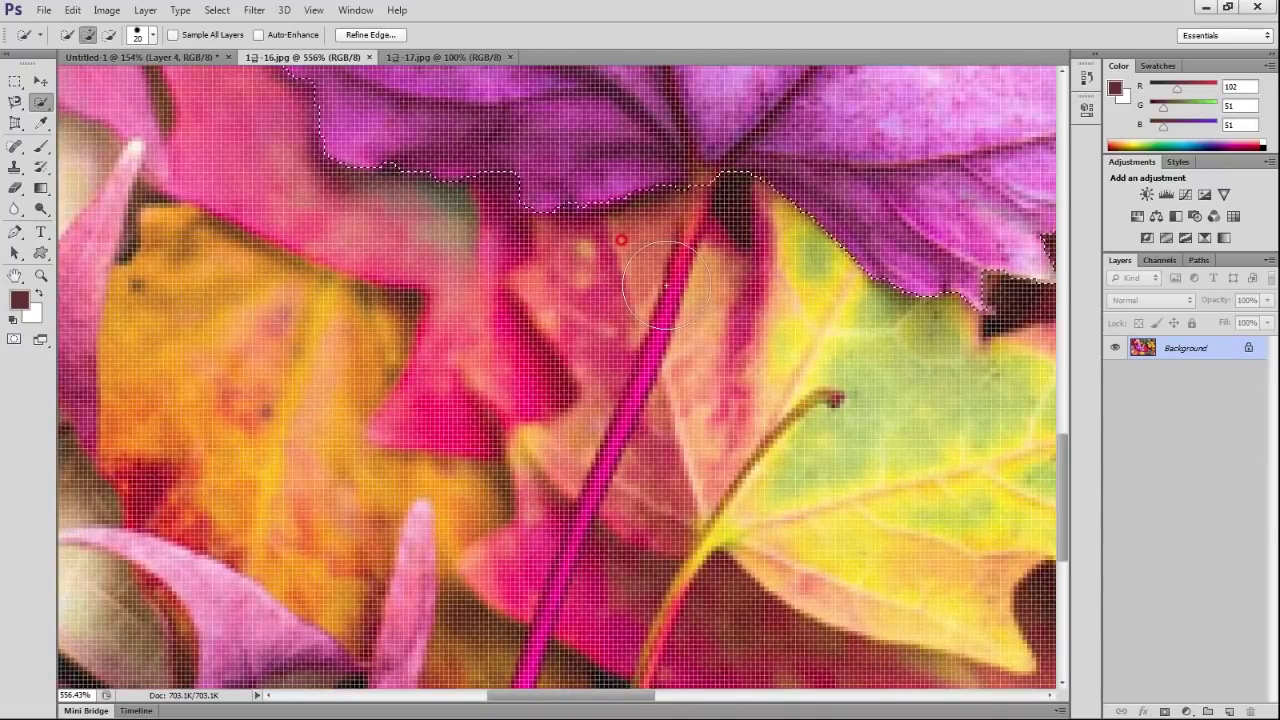
# Add the pink stem to the maple leaf selection, trim the area right of it, and return to Untitled-1.
pyautogui.press('[')
pyautogui.press('[')
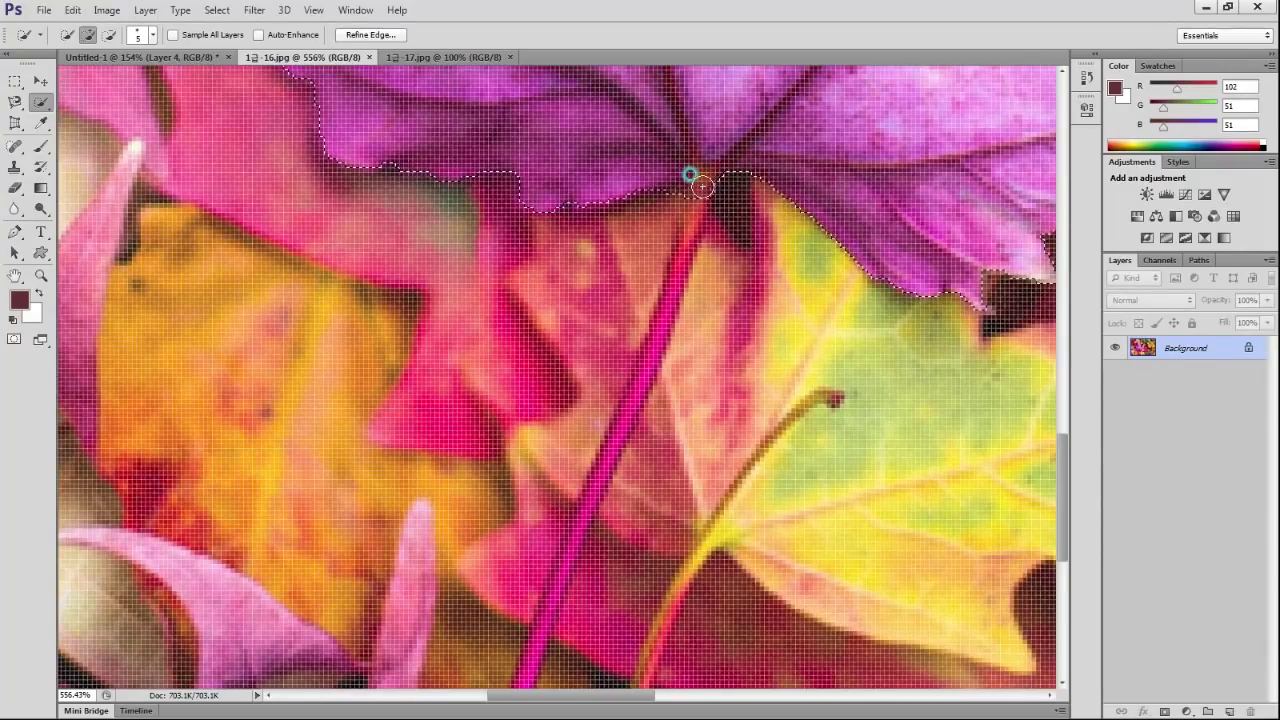
pyautogui.moveTo(700, 194)
pyautogui.mouseDown()
pyautogui.moveTo(685, 238)
pyautogui.moveTo(743, 217)
pyautogui.moveTo(721, 251)
pyautogui.moveTo(672, 210)
pyautogui.mouseUp()
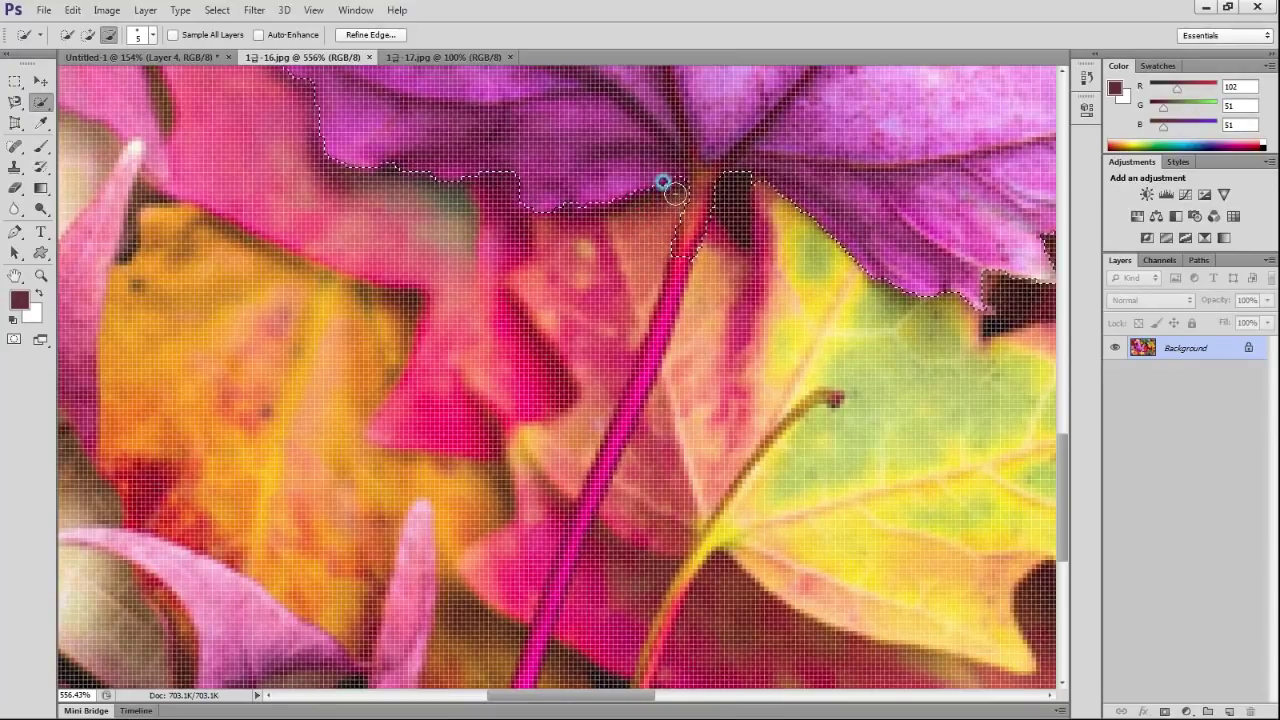
pyautogui.press('[')
pyautogui.press('[')
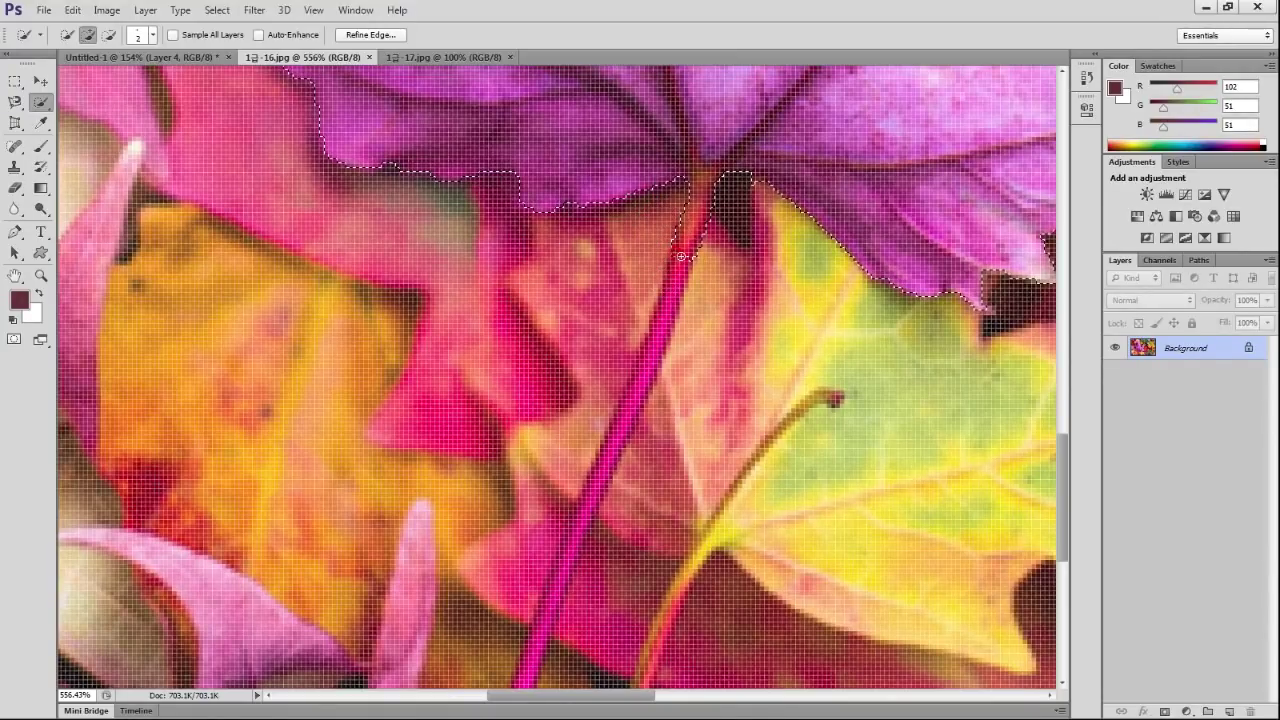
pyautogui.moveTo(669, 277); pyautogui.dragTo(522, 665)
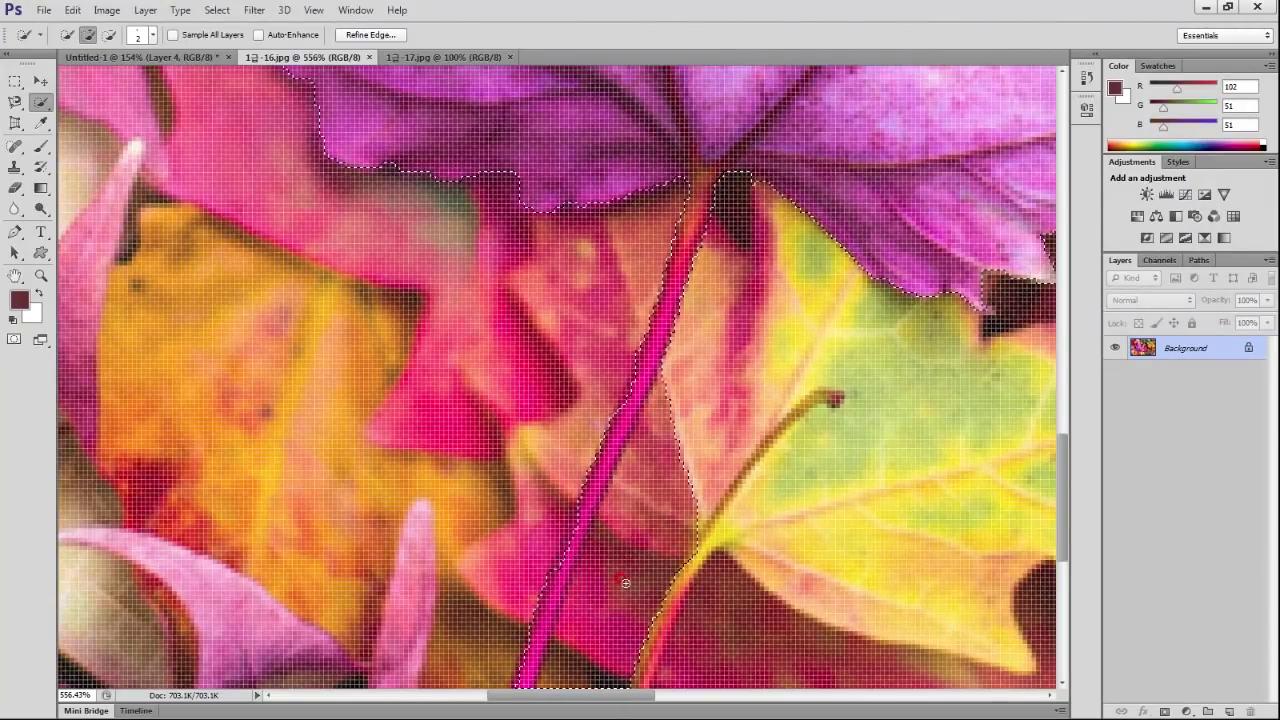
pyautogui.press(']')
pyautogui.press(']')
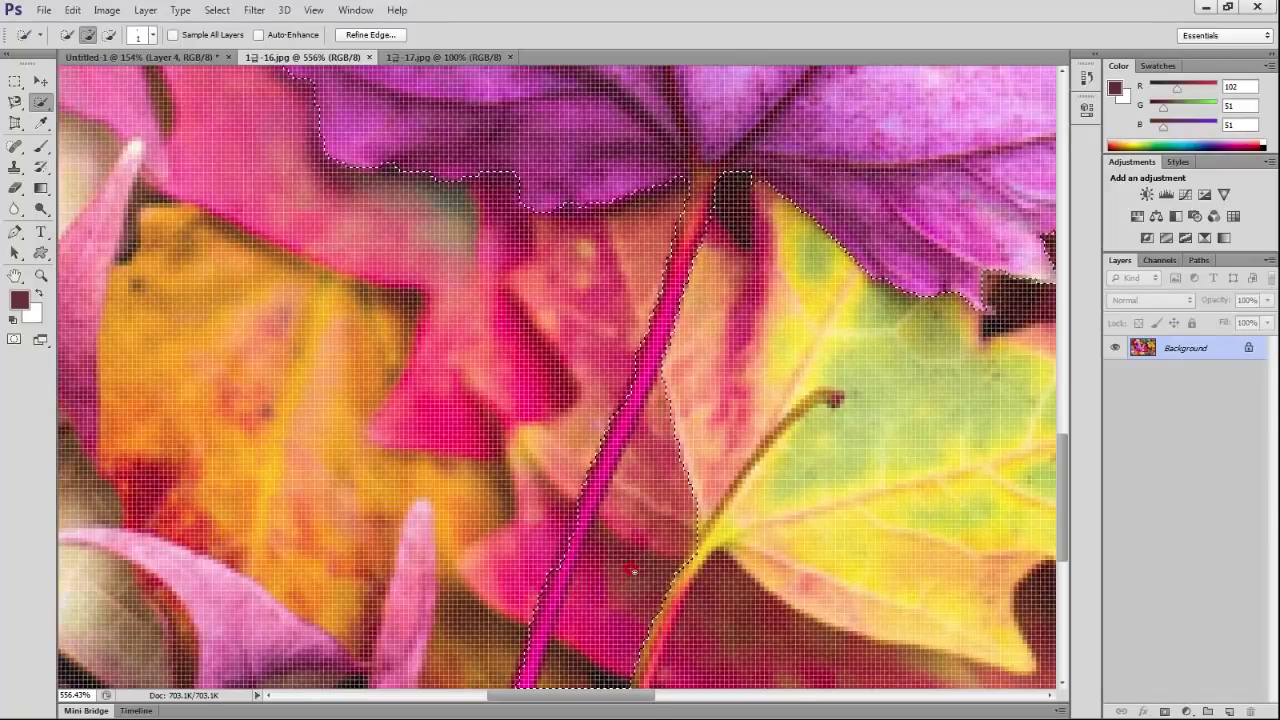
pyautogui.press(']')
pyautogui.press(']')
pyautogui.moveTo(663, 520)
pyautogui.mouseDown()
pyautogui.moveTo(673, 474)
pyautogui.moveTo(634, 580)
pyautogui.moveTo(617, 566)
pyautogui.moveTo(614, 603)
pyautogui.moveTo(610, 558)
pyautogui.mouseUp()
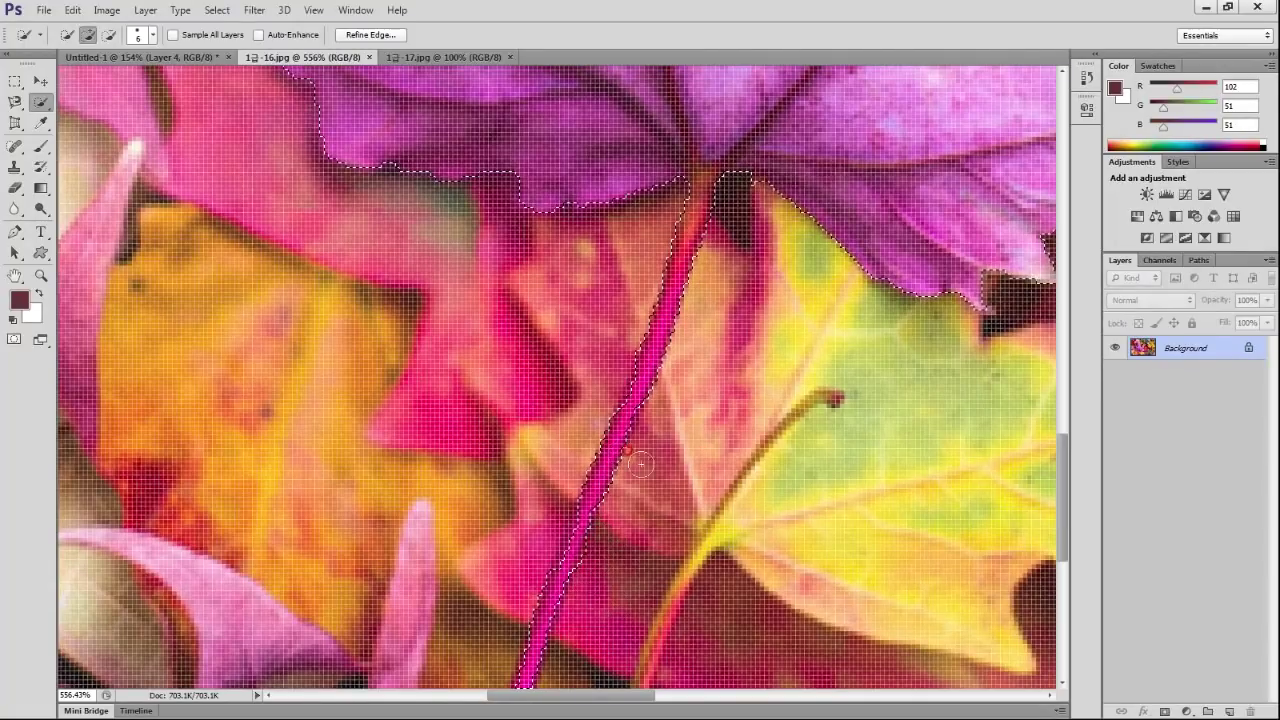
pyautogui.hotkey('ctrl', '0')
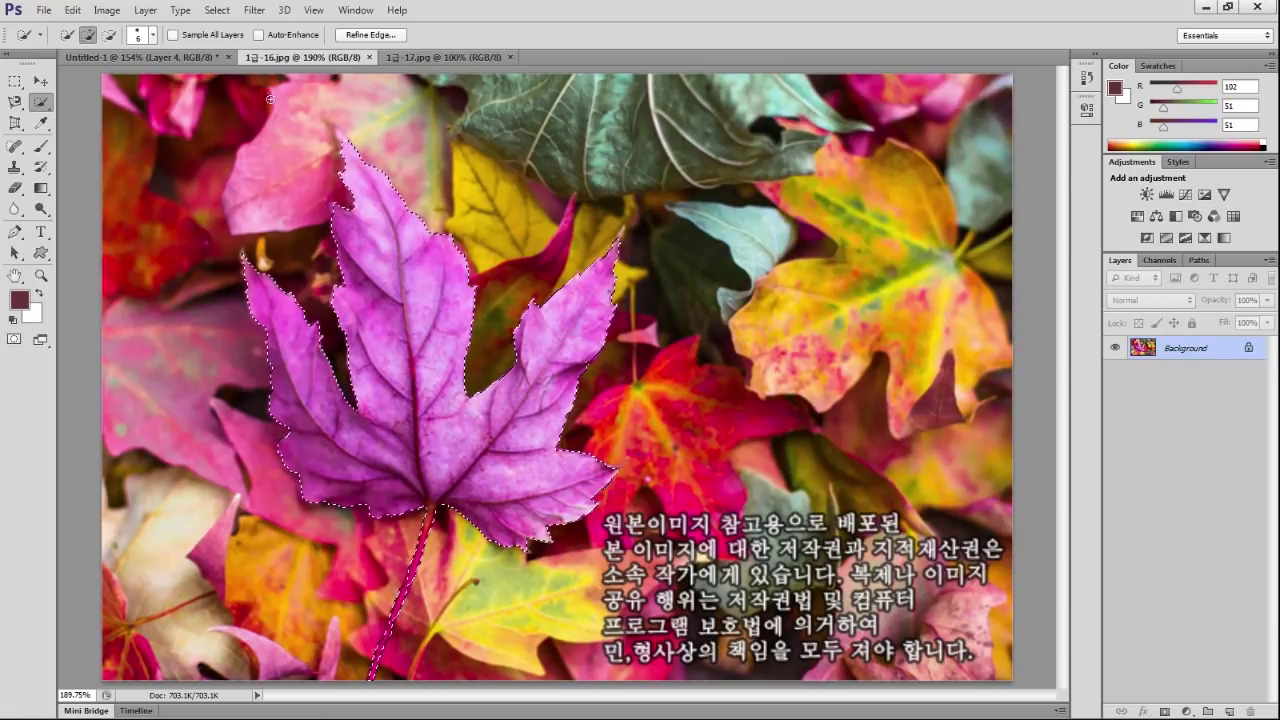
pyautogui.click(169, 59)
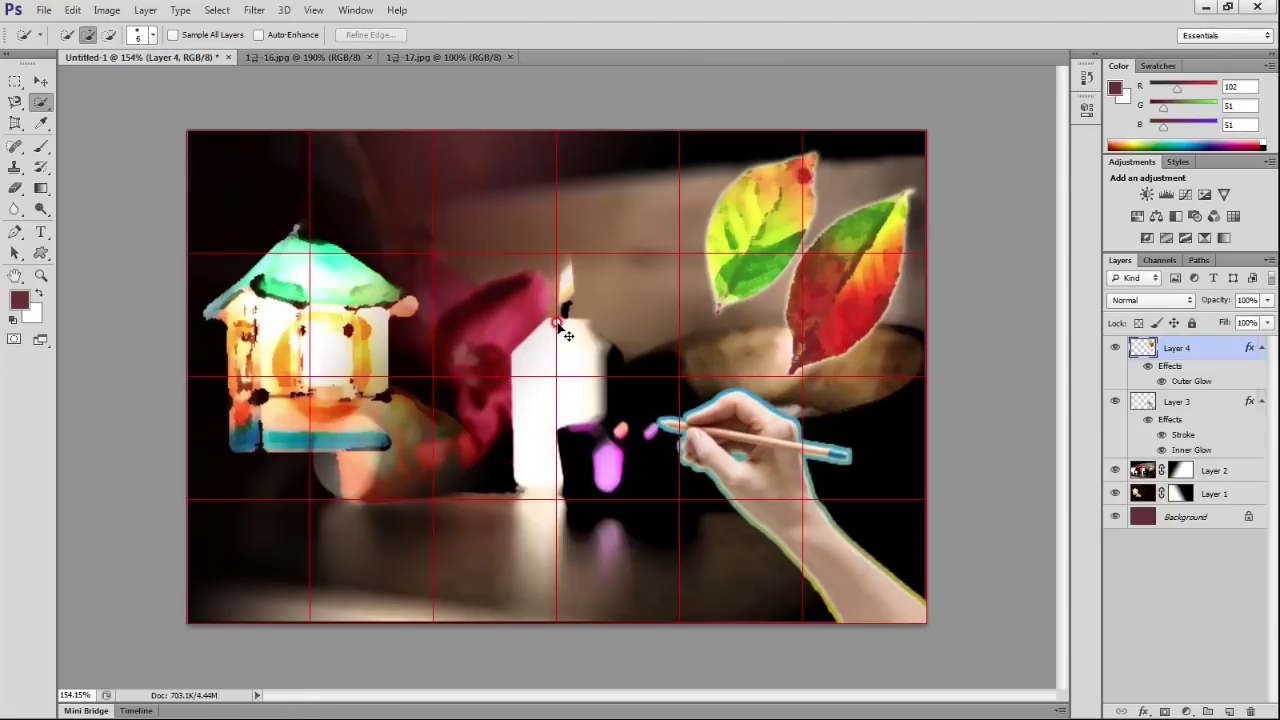
# Paste the leaf as Layer 5 and scale it to about 59%, moving it near the hand.
pyautogui.hotkey('ctrl', 'v')
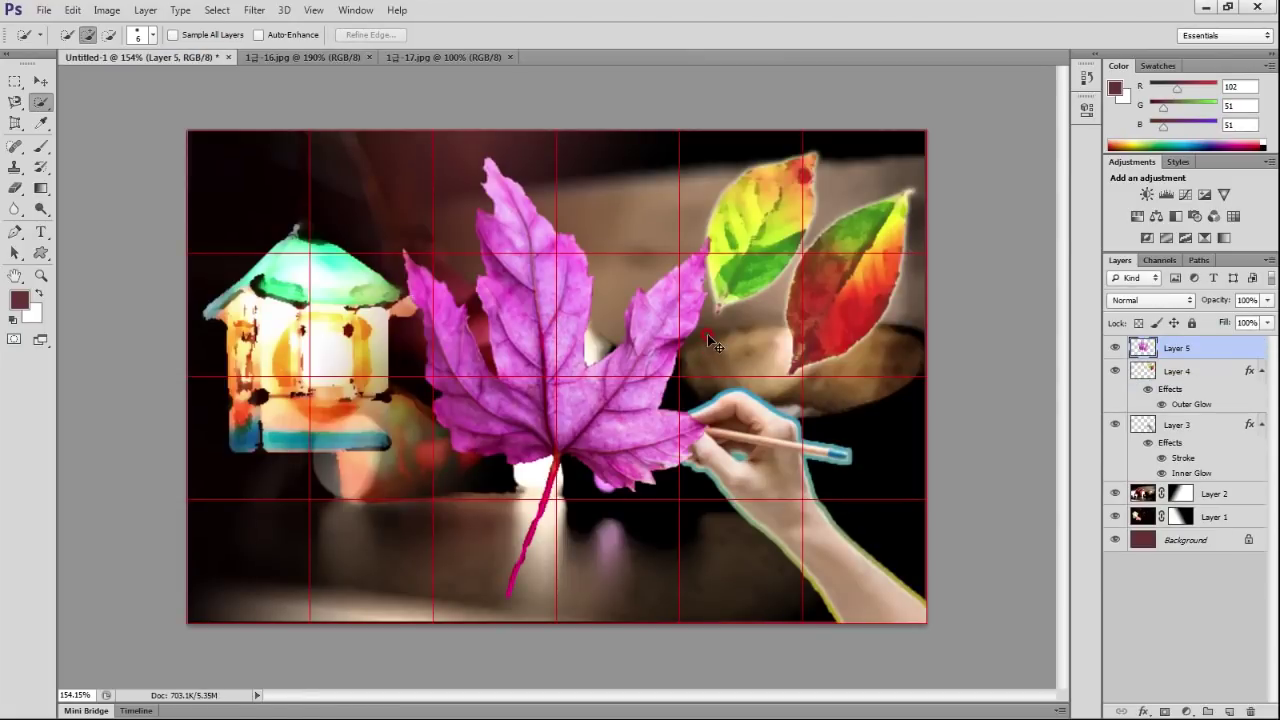
pyautogui.hotkey('ctrl', 't')
pyautogui.moveTo(706, 156)
pyautogui.mouseDown()
pyautogui.moveTo(603, 310)
pyautogui.moveTo(688, 366)
pyautogui.moveTo(565, 458)
pyautogui.moveTo(610, 497)
pyautogui.mouseUp()
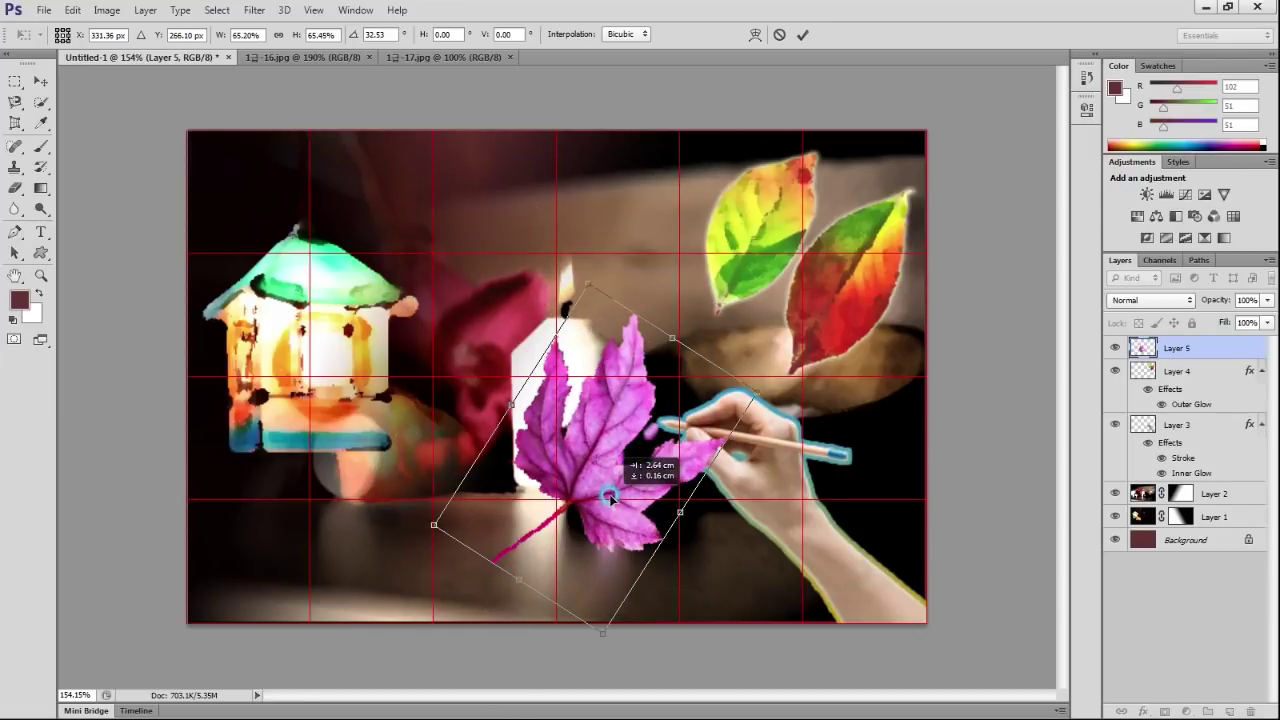
pyautogui.moveTo(610, 497); pyautogui.dragTo(648, 505)
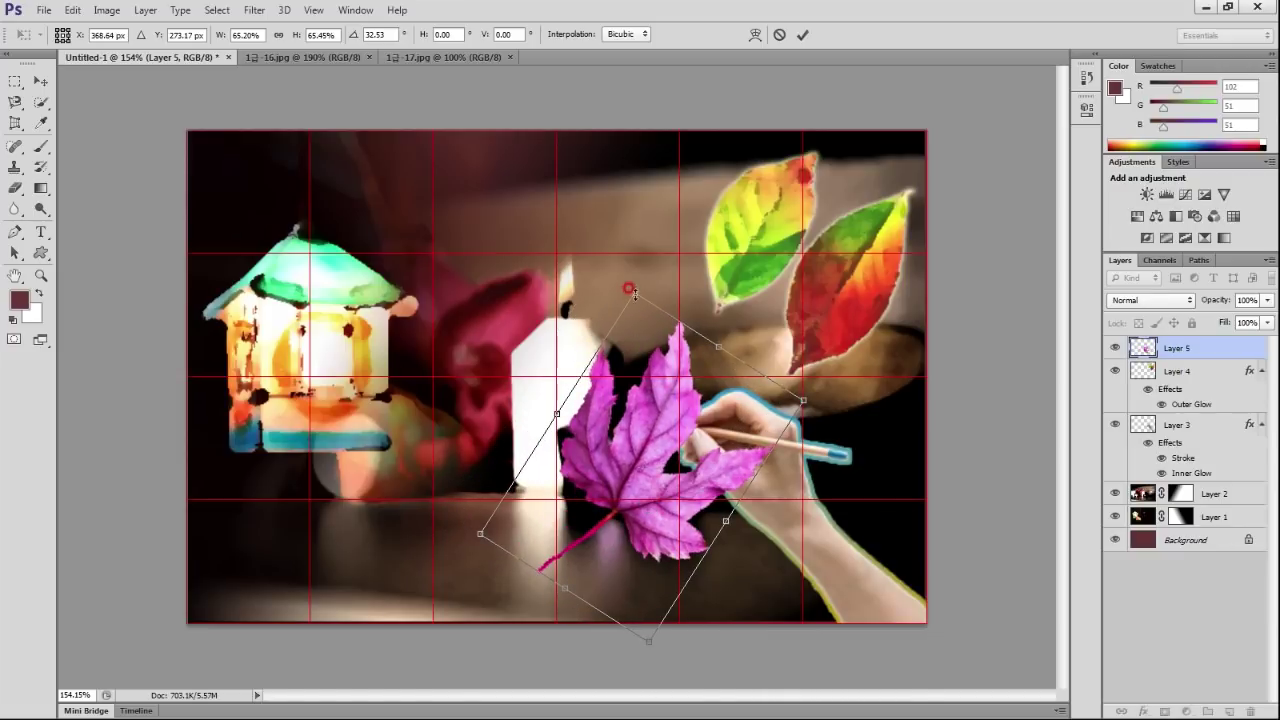
pyautogui.moveTo(635, 293); pyautogui.dragTo(636, 325)
pyautogui.moveTo(640, 478); pyautogui.dragTo(652, 424)
# Rotate the leaf to about 53°, shrink it to 55%, and commit the transform.
pyautogui.moveTo(817, 381); pyautogui.dragTo(785, 420)
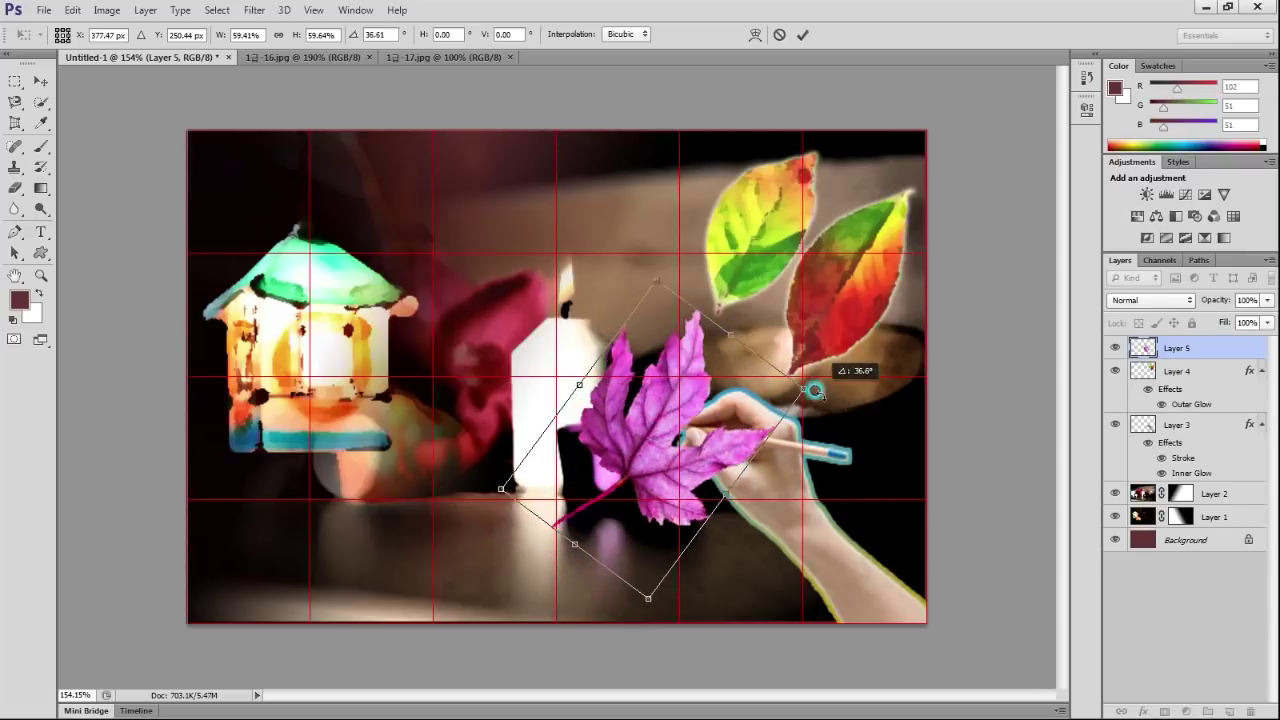
pyautogui.moveTo(680, 412); pyautogui.dragTo(663, 441)
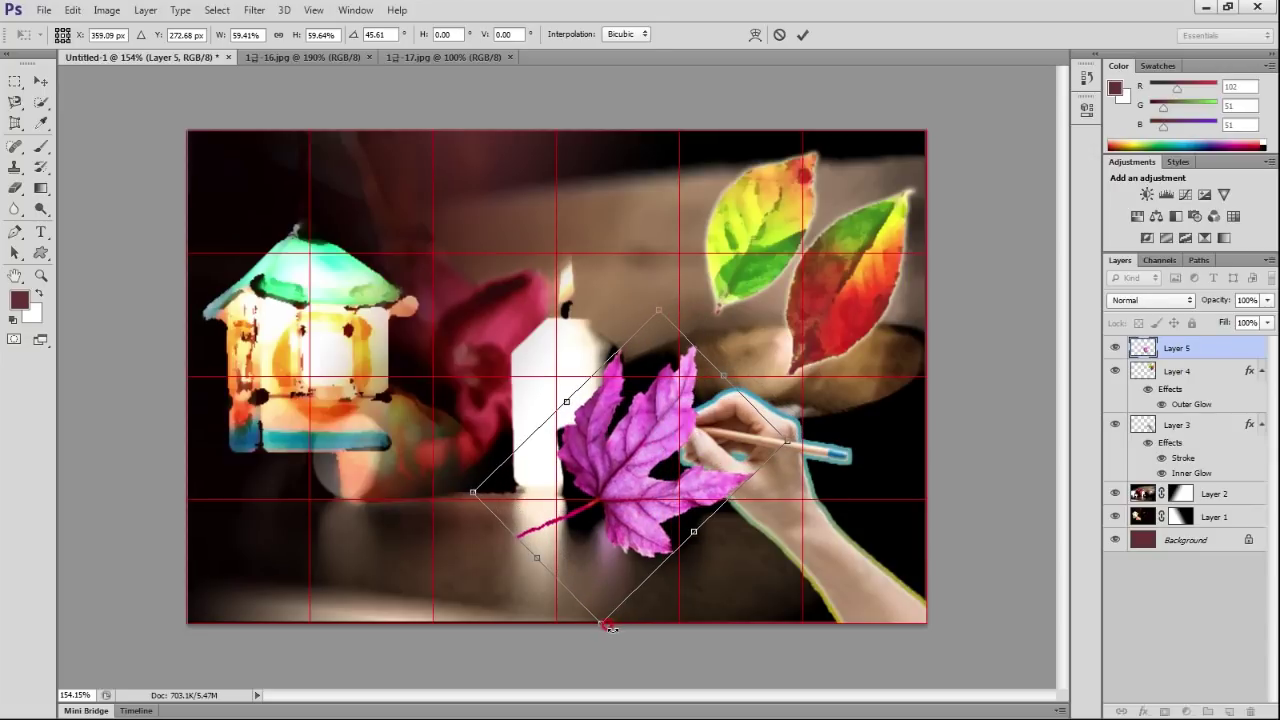
pyautogui.moveTo(609, 624); pyautogui.dragTo(586, 616)
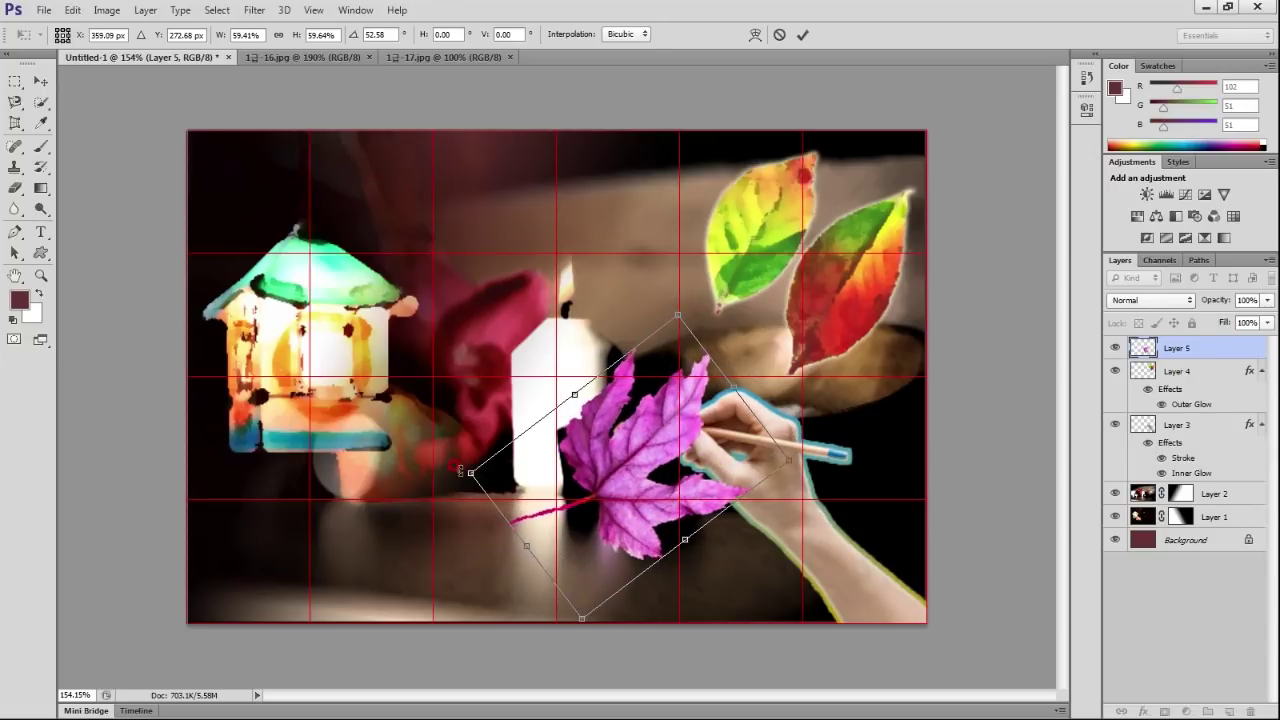
pyautogui.moveTo(470, 472); pyautogui.dragTo(495, 472)
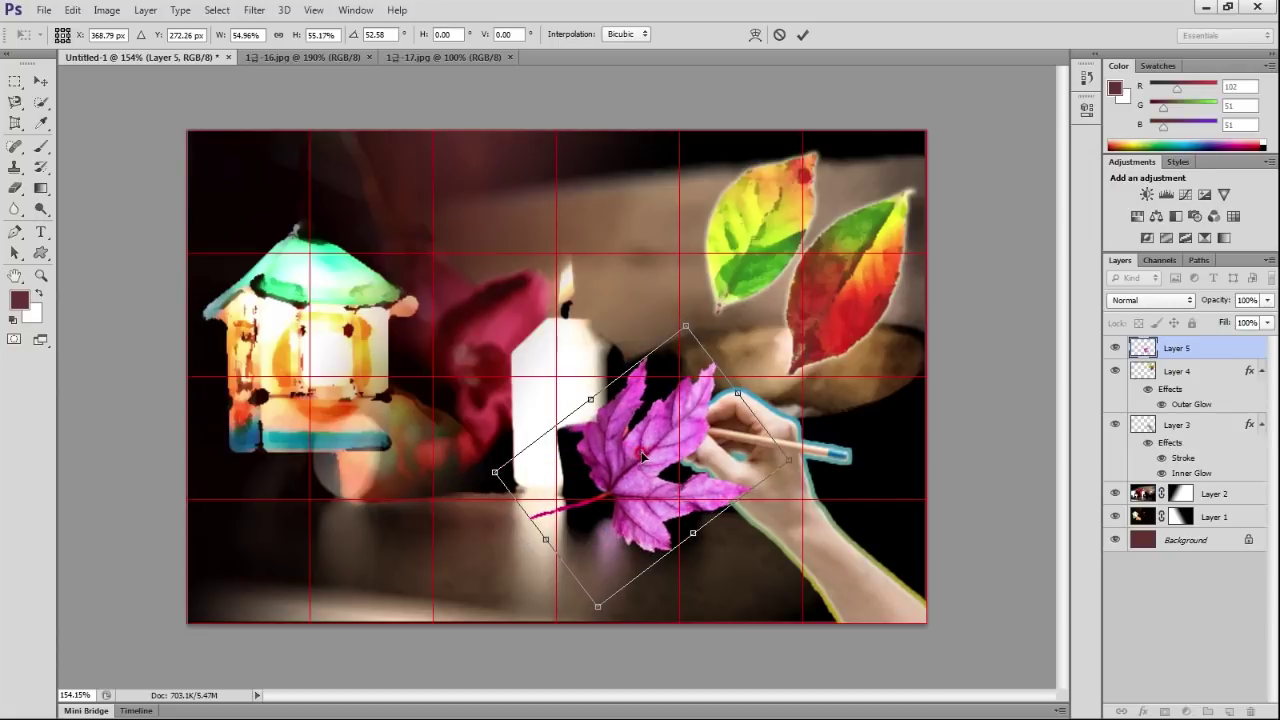
pyautogui.press('Return')
pyautogui.press('w')
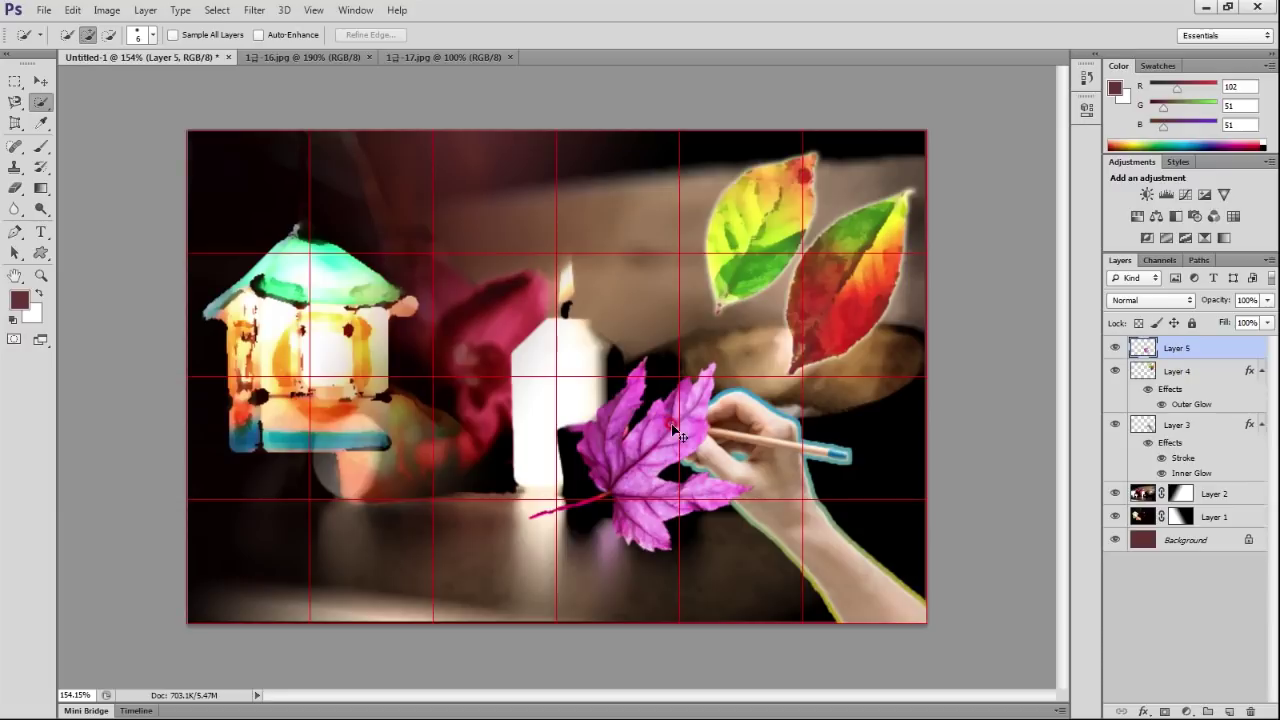
pyautogui.hotkey('ctrl', 'u')
# Turn the leaf green with Hue +178 and slightly lower saturation, then move Layer 5 below Layer 3.
pyautogui.moveTo(690, 148); pyautogui.dragTo(940, 67)
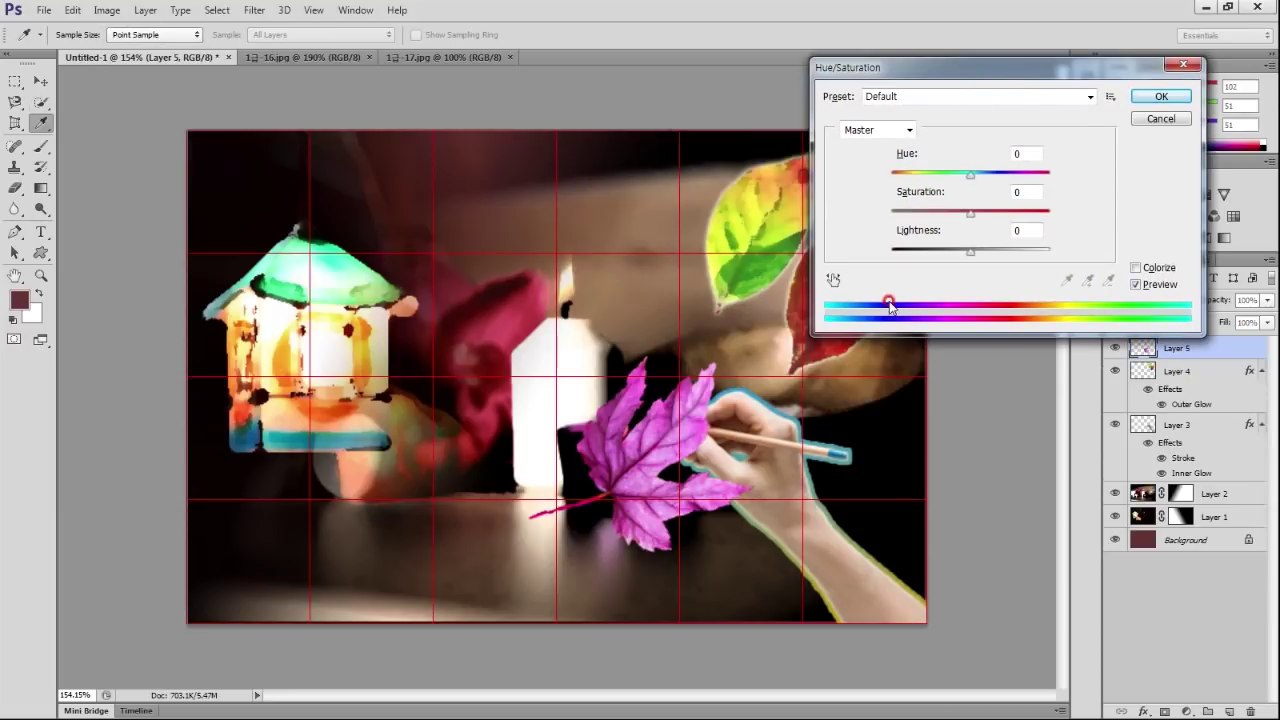
pyautogui.moveTo(970, 175)
pyautogui.mouseDown()
pyautogui.moveTo(928, 194)
pyautogui.moveTo(871, 194)
pyautogui.moveTo(951, 172)
pyautogui.moveTo(1051, 173)
pyautogui.mouseUp()
pyautogui.moveTo(975, 215); pyautogui.dragTo(968, 215)
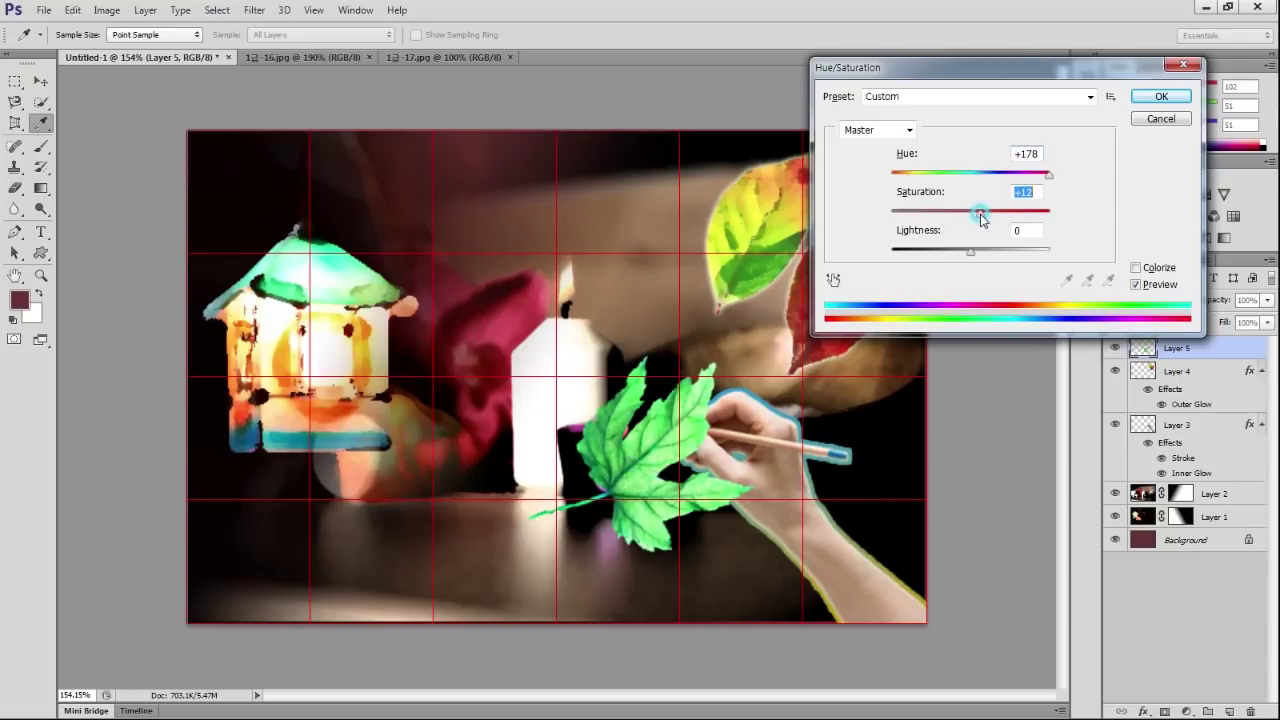
pyautogui.click(1158, 97)
pyautogui.press('w')
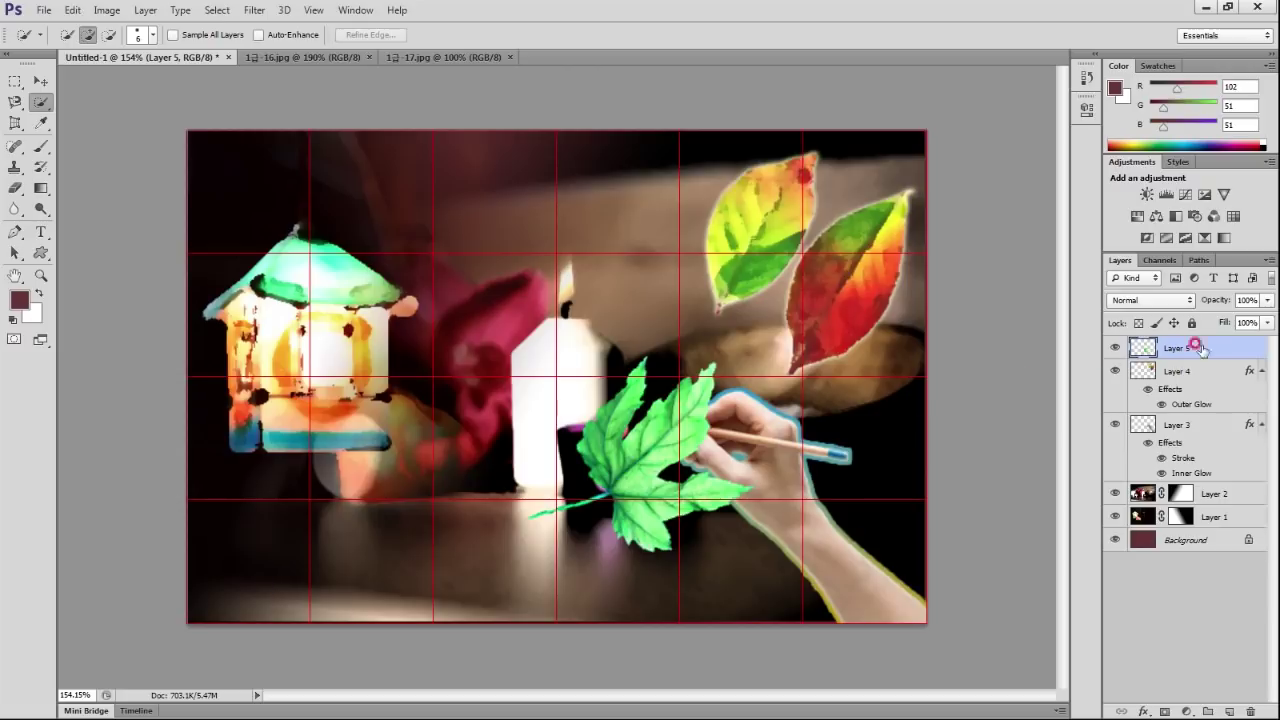
pyautogui.moveTo(1210, 348); pyautogui.dragTo(1190, 482)
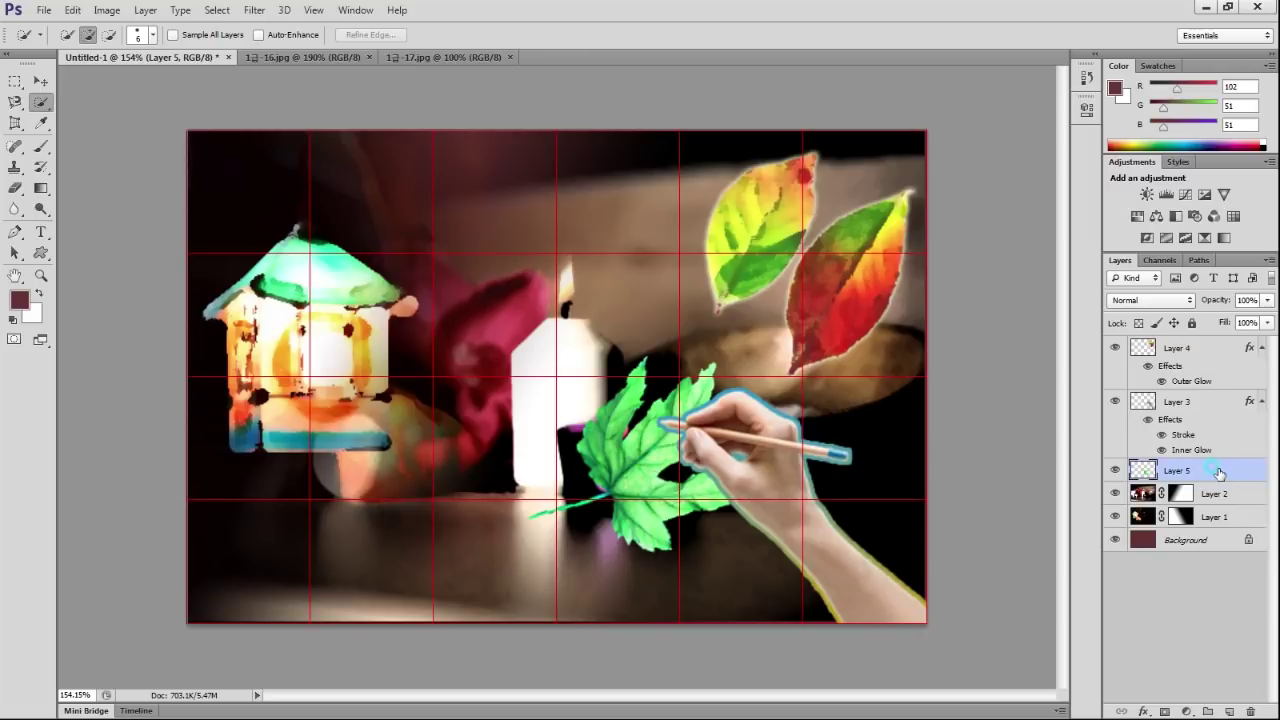
# Give Layer 5 an Inner Shadow effect, then check the 1급-17.jpg file name in the task PDF.
pyautogui.doubleClick(1218, 473)
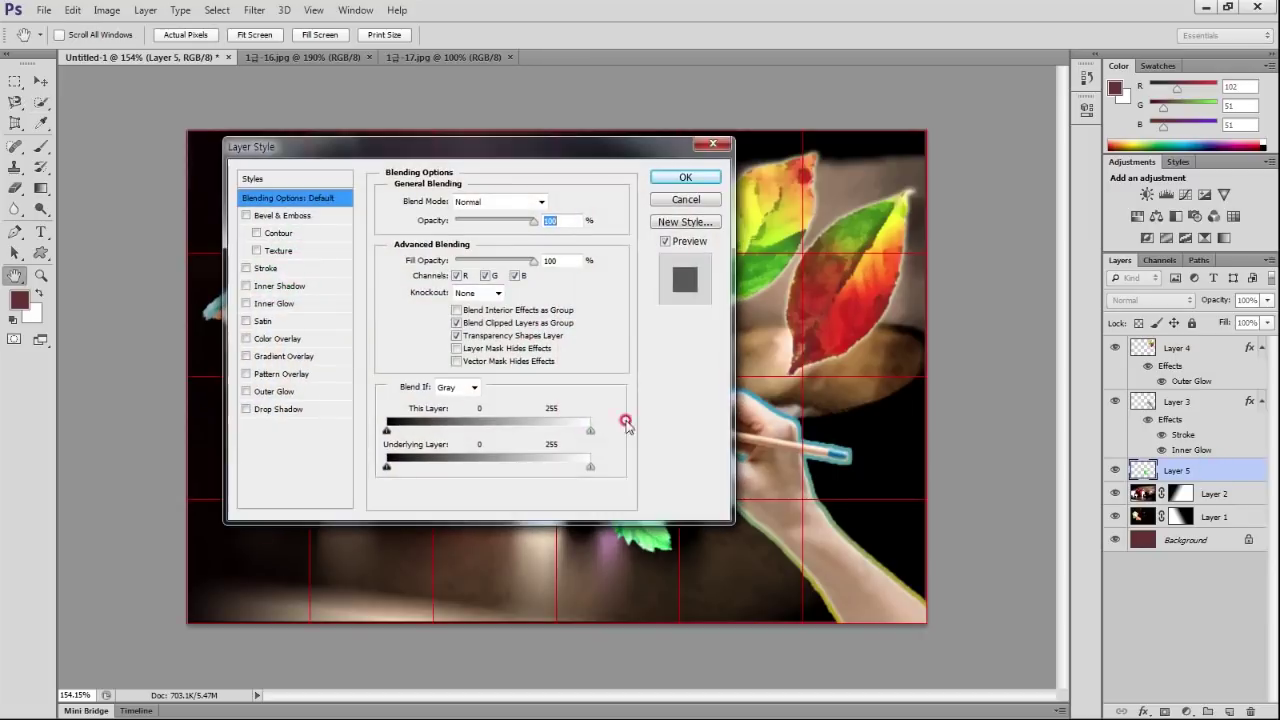
pyautogui.click(289, 302)
pyautogui.click(291, 287)
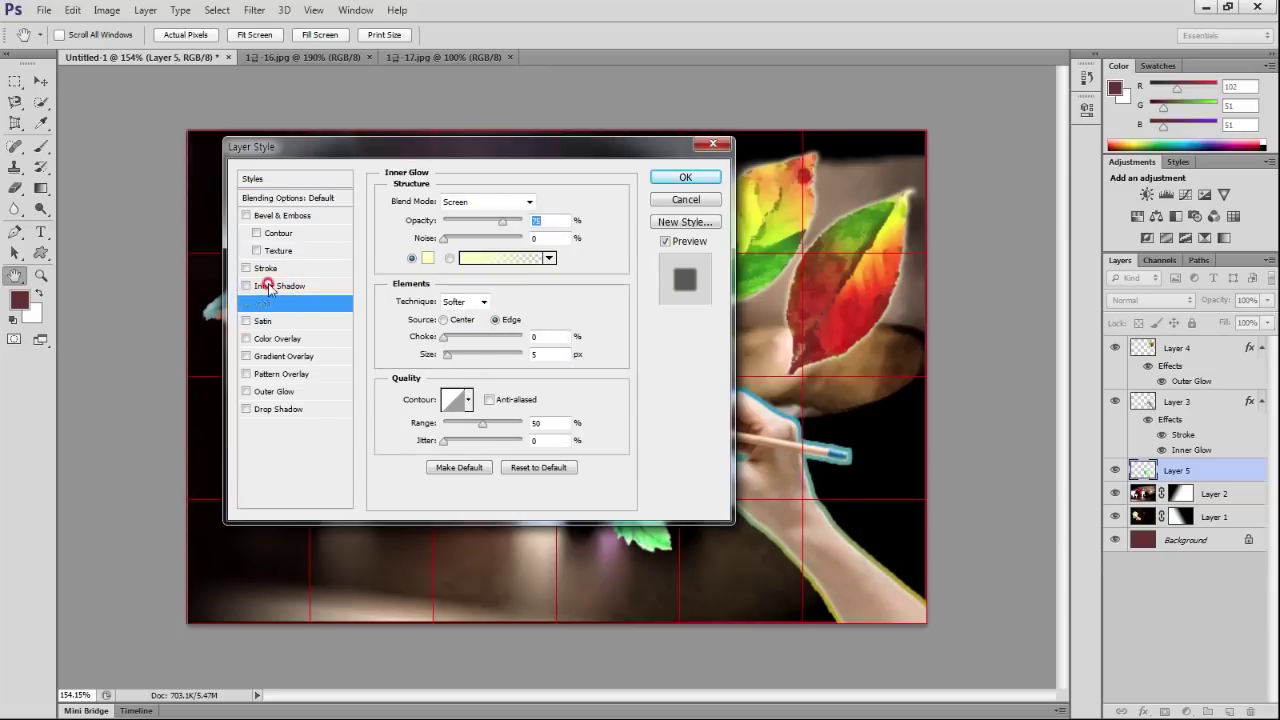
pyautogui.click(686, 177)
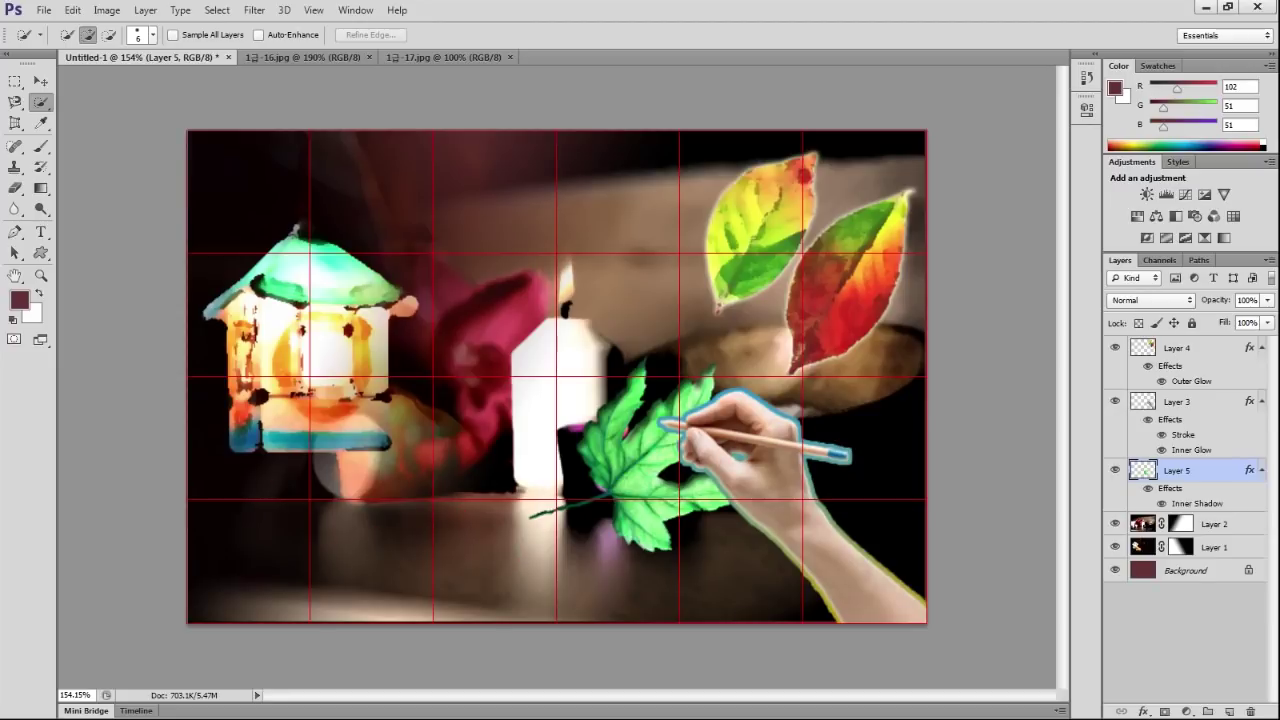
pyautogui.hotkey('alt', 'Tab')
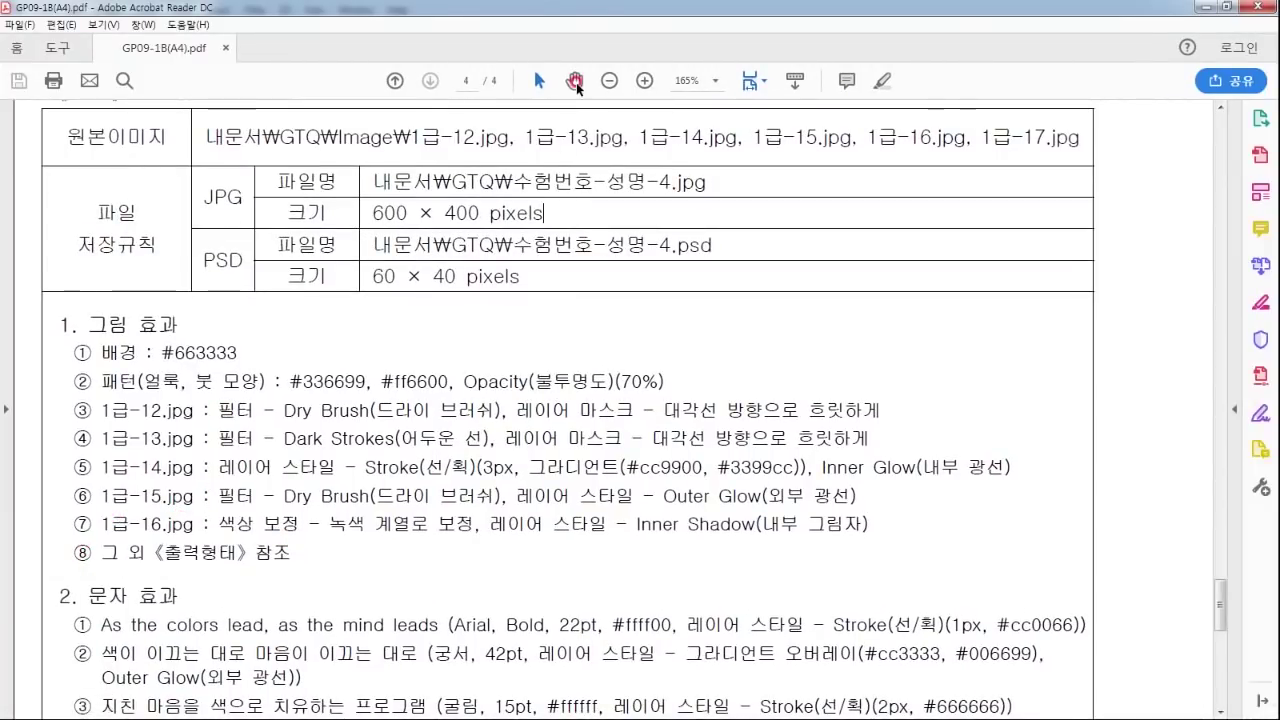
pyautogui.moveTo(971, 137); pyautogui.dragTo(1082, 138)
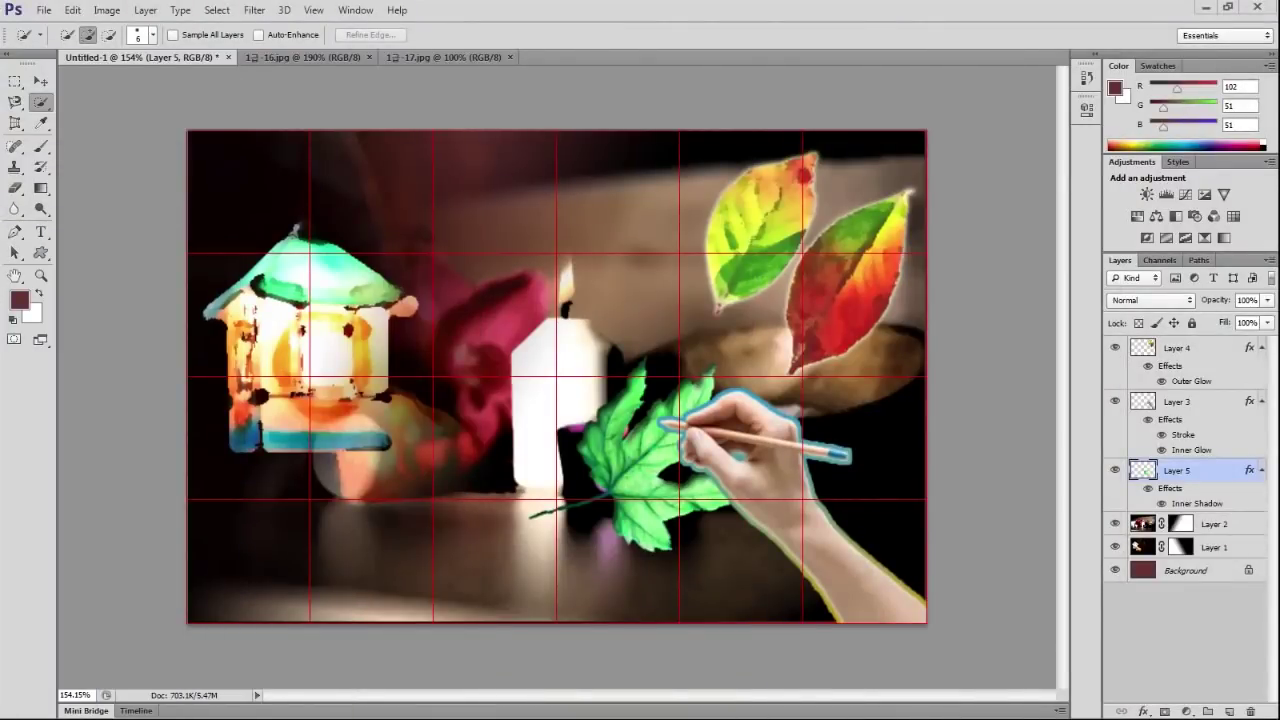
# Close 1급-16.jpg, hide the grid, and move the sample PSD aside to bring up 1급-17.jpg.
pyautogui.click(369, 57)
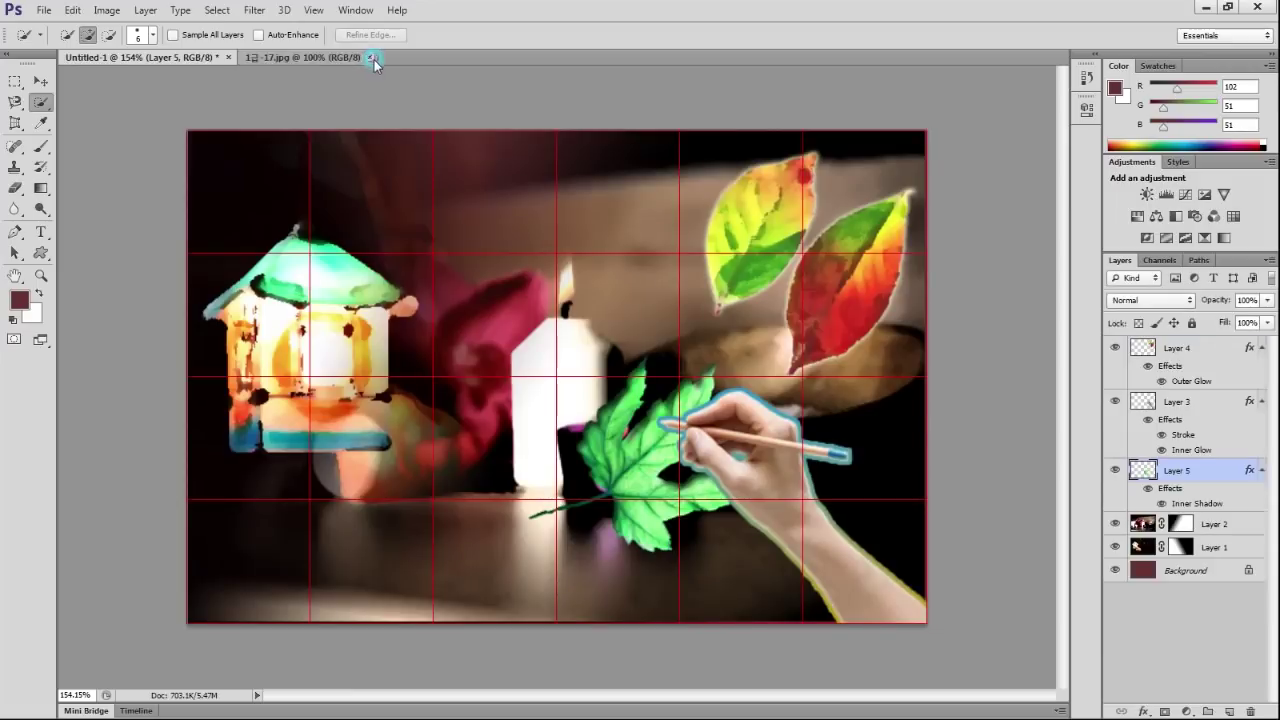
pyautogui.click(295, 59)
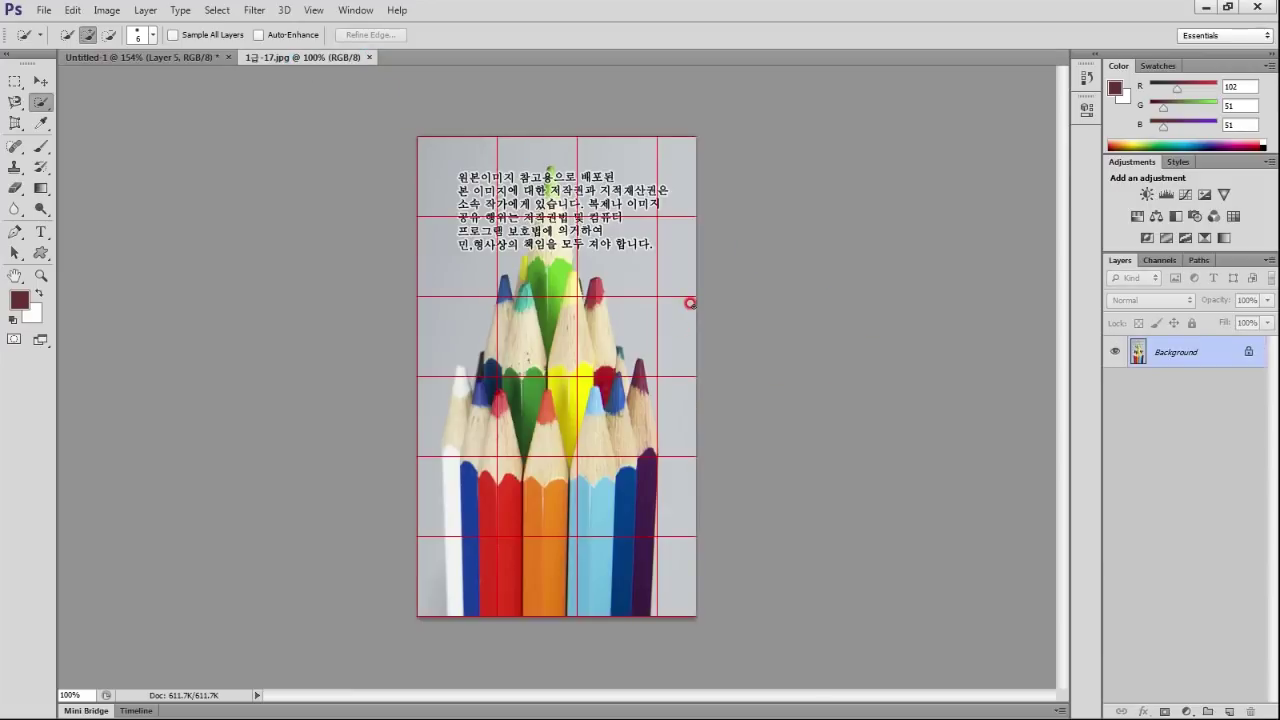
pyautogui.hotkey('ctrl', "'")
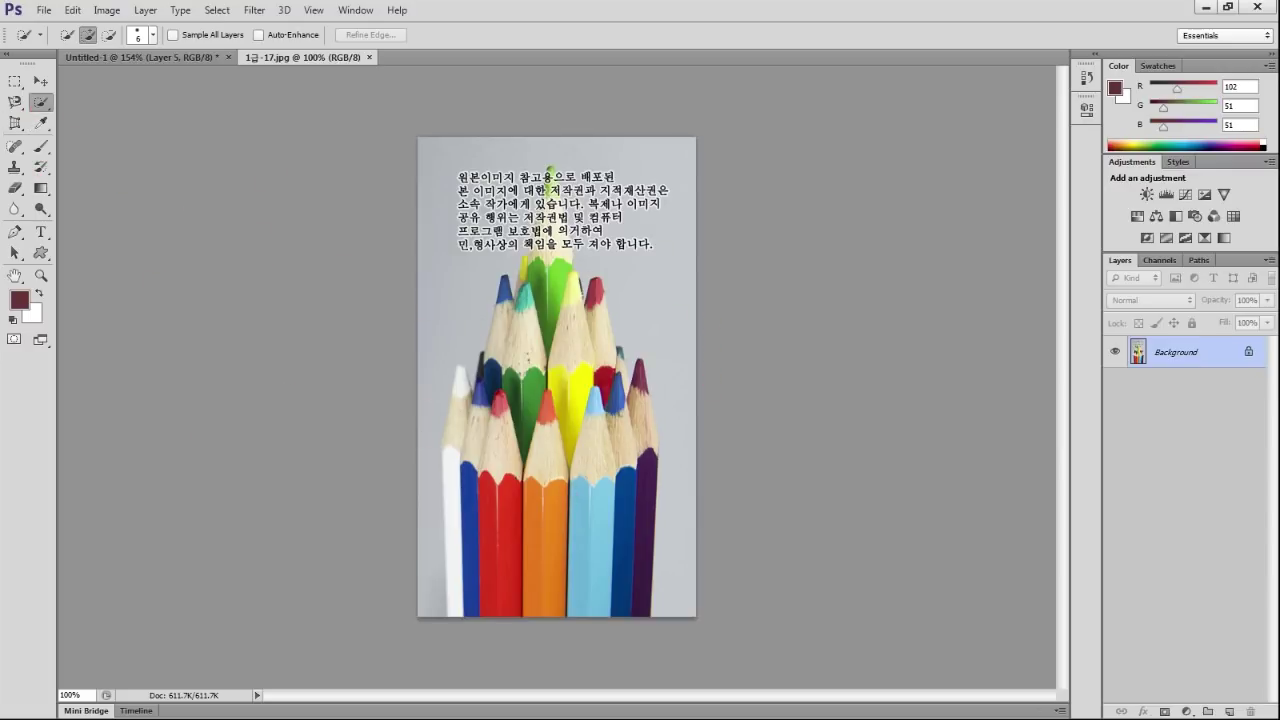
pyautogui.hotkey('ctrl', 'Tab')
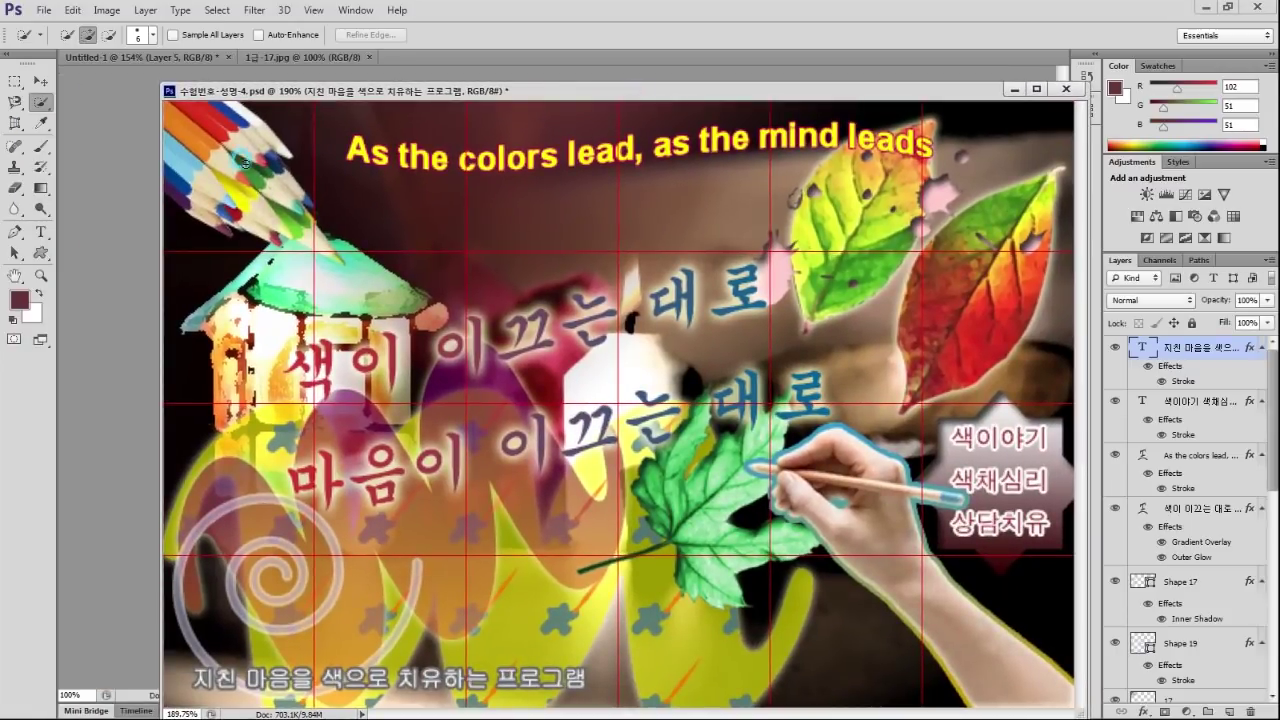
pyautogui.moveTo(400, 99); pyautogui.dragTo(0, 290)
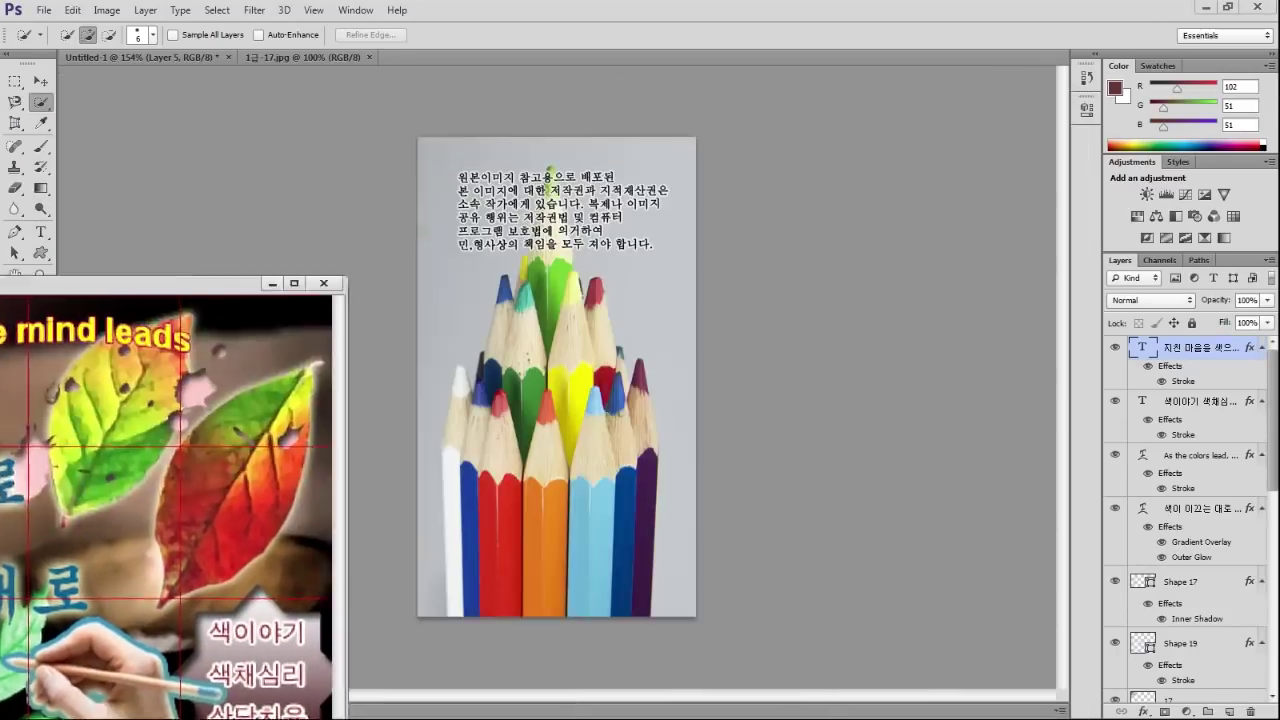
pyautogui.click(308, 57)
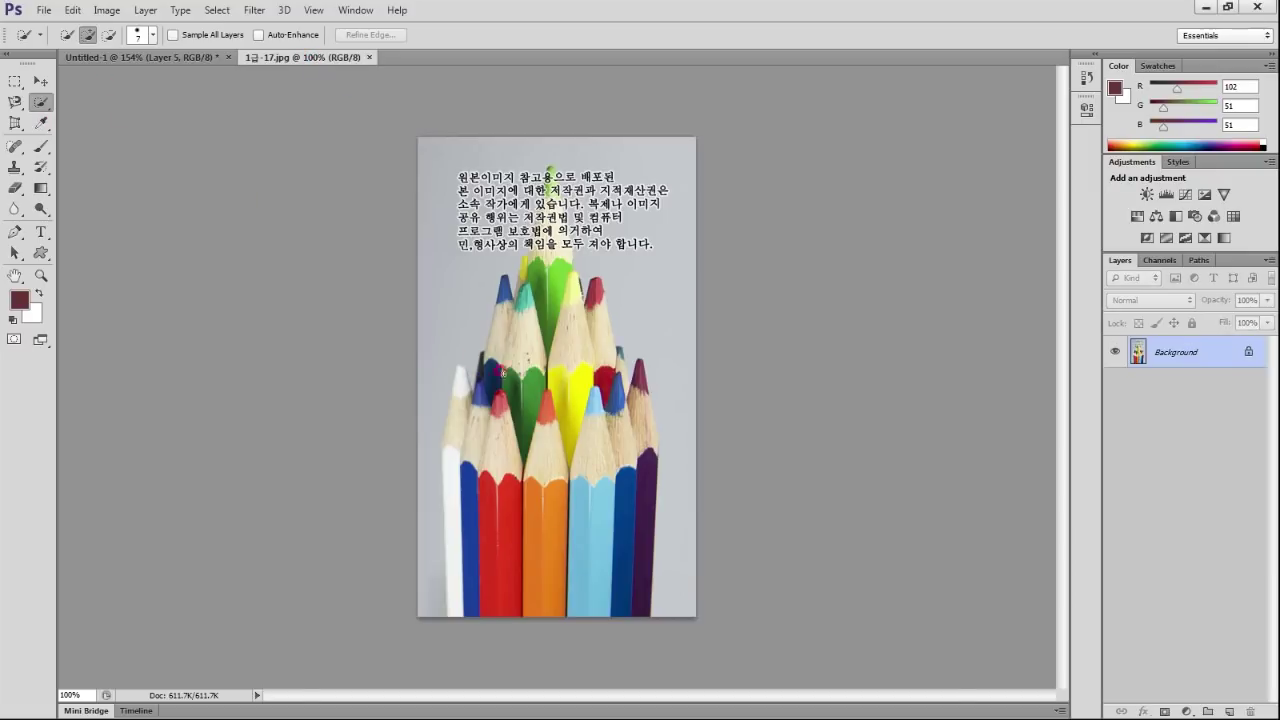
# Select the orange, blue, red and yellow pencils with a size-100 brush, trimming the bulge at 45.
pyautogui.press(']')
pyautogui.press(']')
pyautogui.press(']')
pyautogui.press(']')
pyautogui.press(']')
pyautogui.press(']')
pyautogui.press(']')
pyautogui.press(']')
pyautogui.moveTo(547, 481)
pyautogui.mouseDown()
pyautogui.moveTo(498, 547)
pyautogui.moveTo(470, 522)
pyautogui.moveTo(452, 430)
pyautogui.moveTo(480, 395)
pyautogui.moveTo(541, 400)
pyautogui.mouseUp()
pyautogui.moveTo(607, 513)
pyautogui.mouseDown()
pyautogui.moveTo(607, 455)
pyautogui.moveTo(551, 407)
pyautogui.moveTo(419, 397)
pyautogui.moveTo(415, 475)
pyautogui.mouseUp()
pyautogui.press('[')
pyautogui.press('[')
pyautogui.press('[')
pyautogui.moveTo(414, 525); pyautogui.dragTo(545, 553)
# Extend the pencil selection up the green, yellow and red pencil tips.
pyautogui.scroll(1, 545, 553)
pyautogui.moveTo(591, 429)
pyautogui.mouseDown()
pyautogui.moveTo(547, 300)
pyautogui.moveTo(546, 255)
pyautogui.mouseUp()
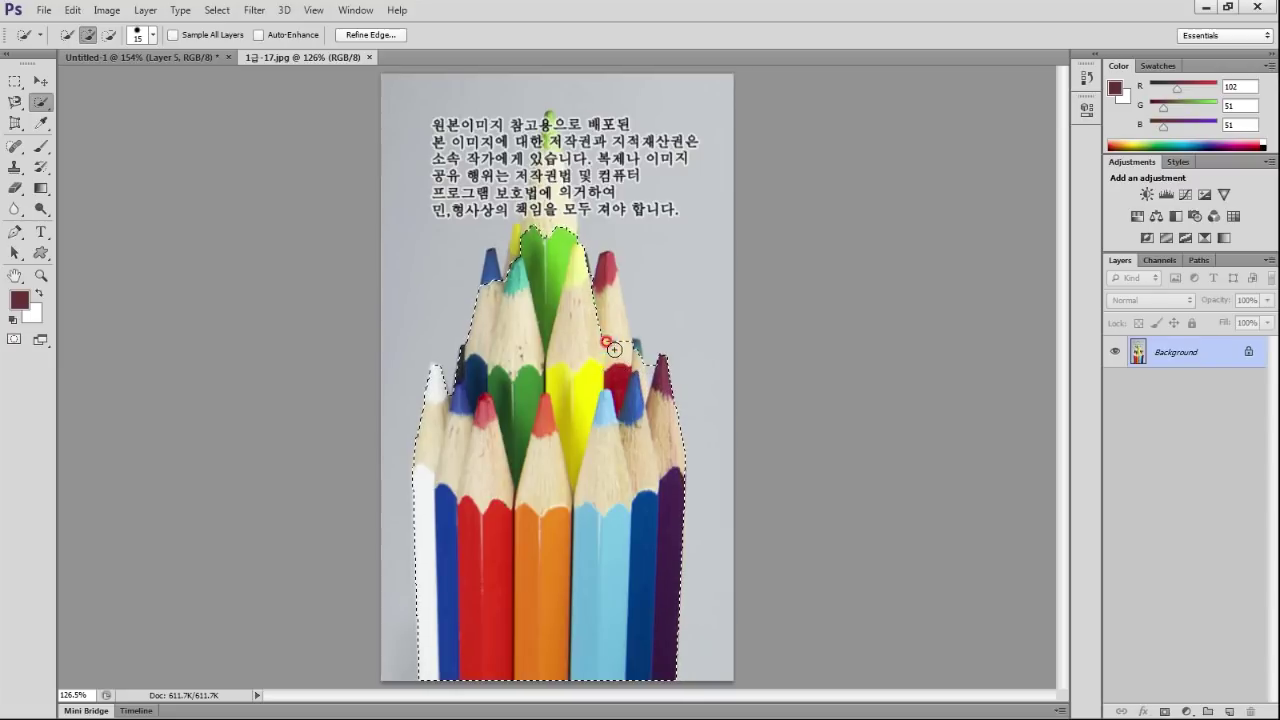
pyautogui.moveTo(610, 334); pyautogui.dragTo(605, 320)
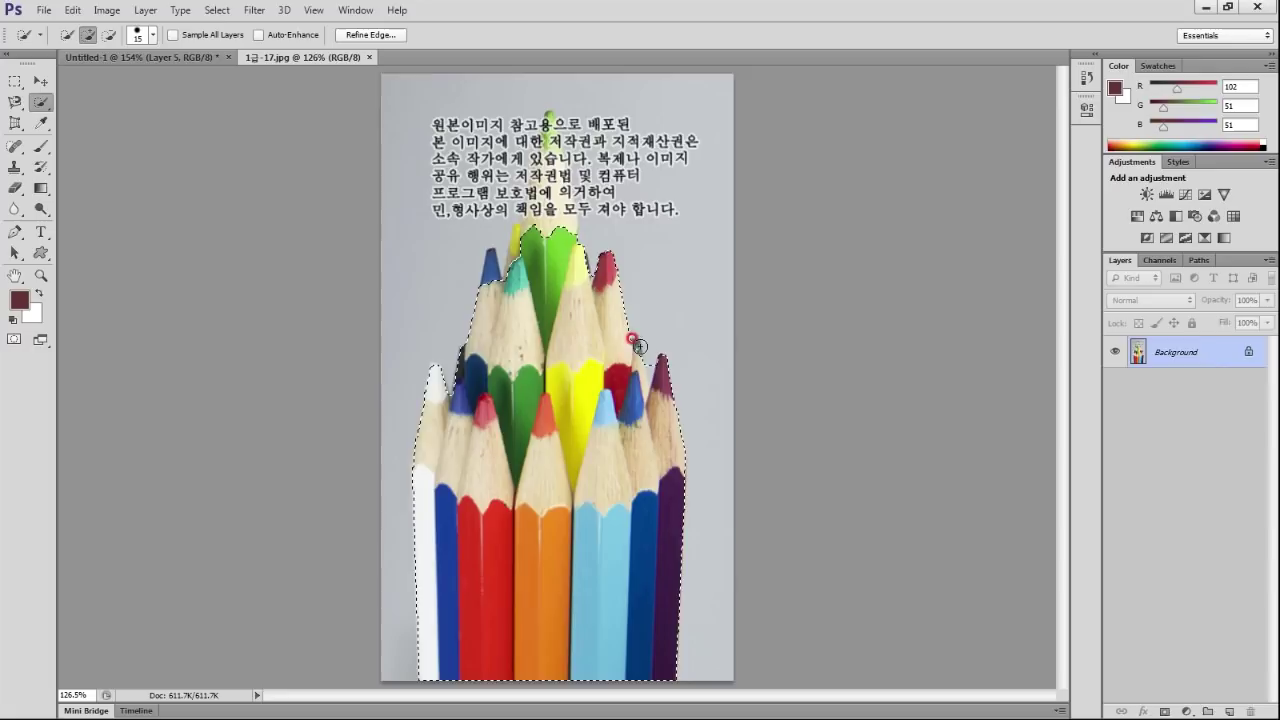
pyautogui.moveTo(563, 238); pyautogui.dragTo(548, 157)
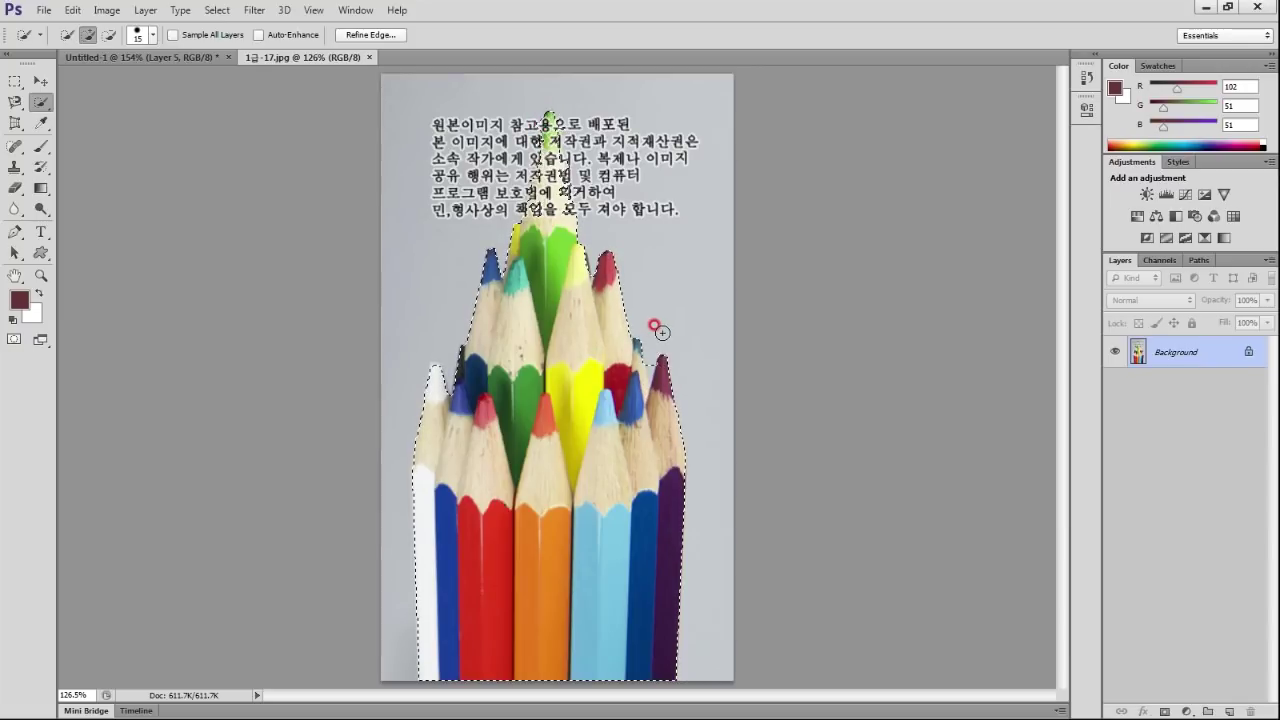
# Trim background beside the purple tip with a size-6 brush, undo a stray change, and return to Untitled-1.
pyautogui.moveTo(585, 313); pyautogui.dragTo(718, 443)
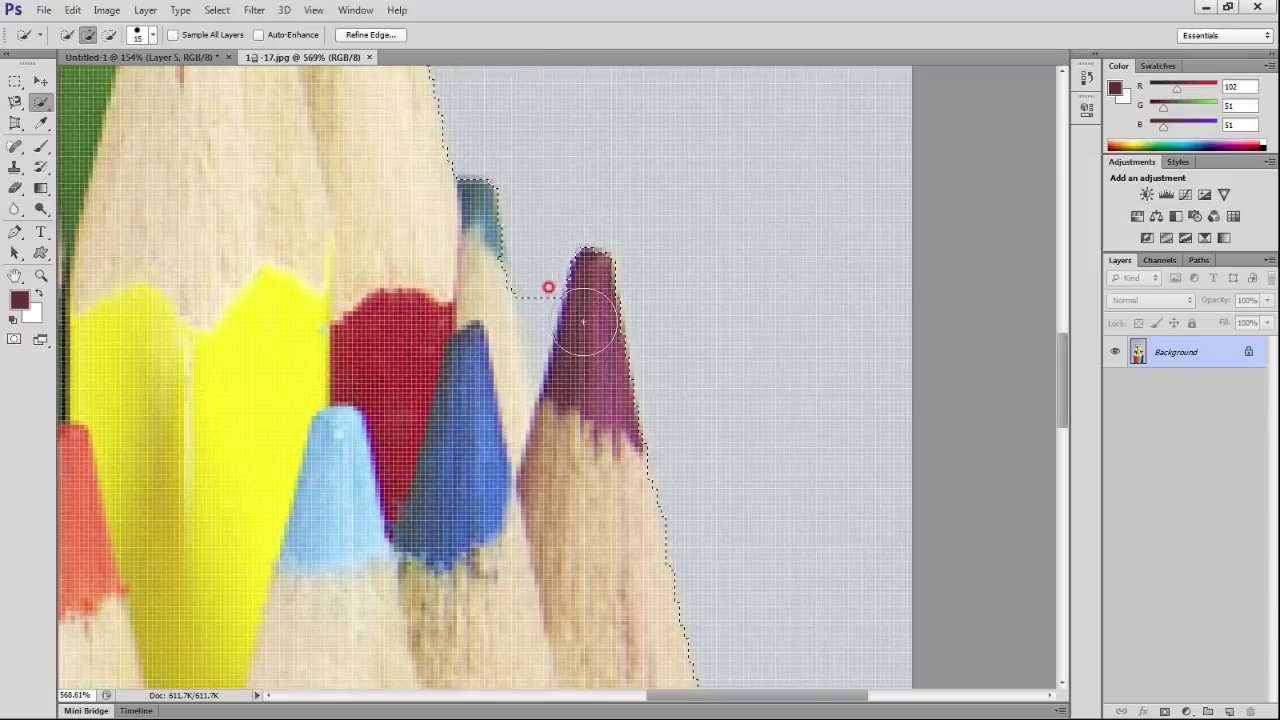
pyautogui.press('[')
pyautogui.press('[')
pyautogui.press('[')
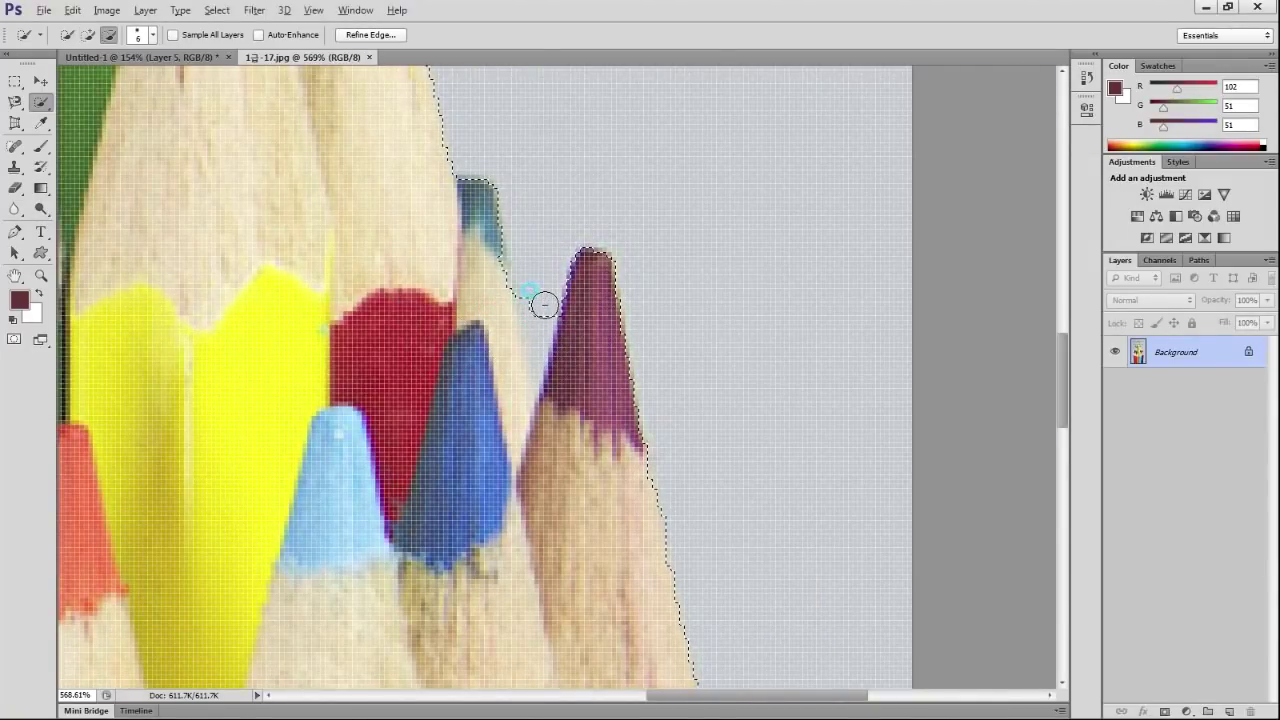
pyautogui.moveTo(537, 320)
pyautogui.mouseDown()
pyautogui.moveTo(535, 299)
pyautogui.moveTo(530, 358)
pyautogui.mouseUp()
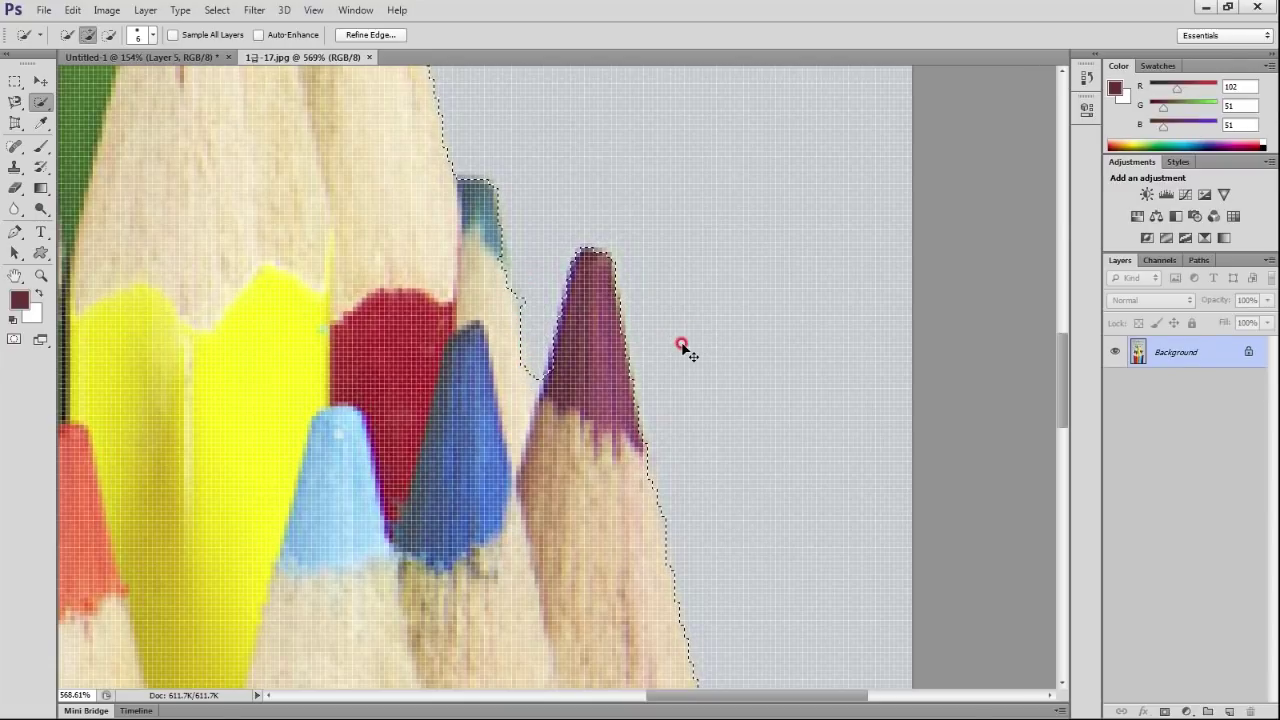
pyautogui.hotkey('ctrl', '0')
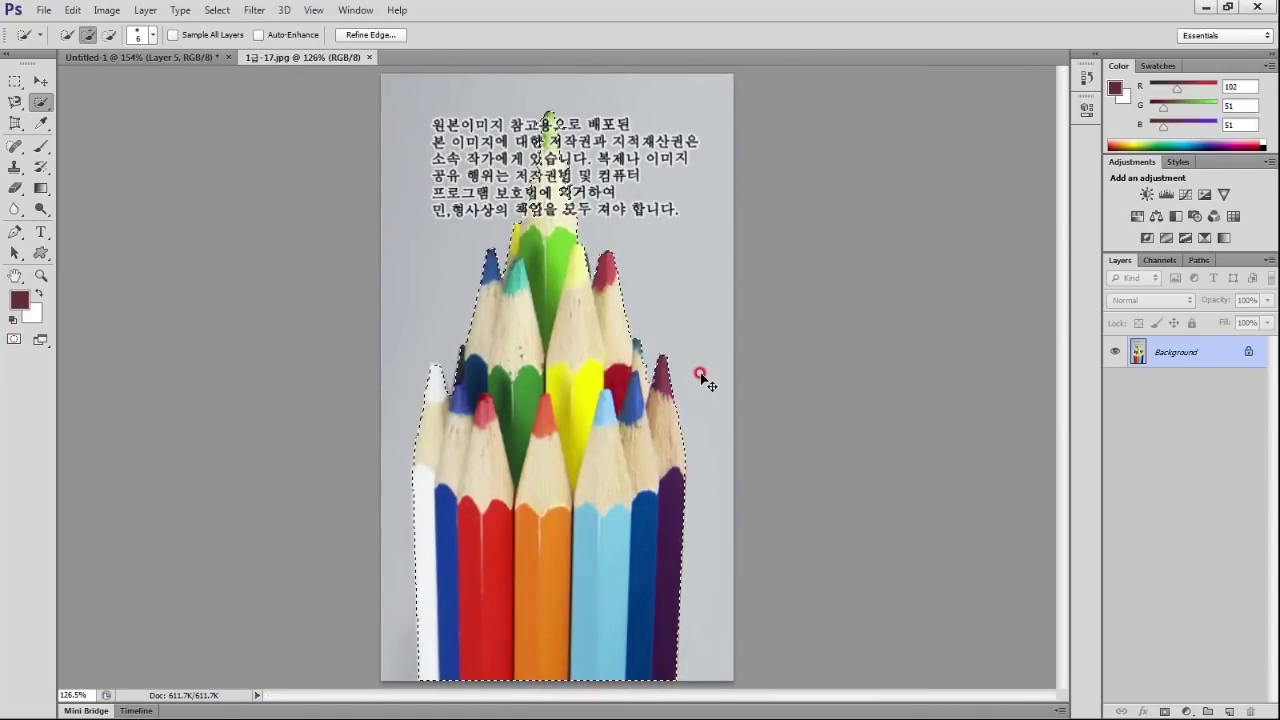
pyautogui.click(695, 373)
pyautogui.hotkey('ctrl', 'z')
pyautogui.click(129, 56)
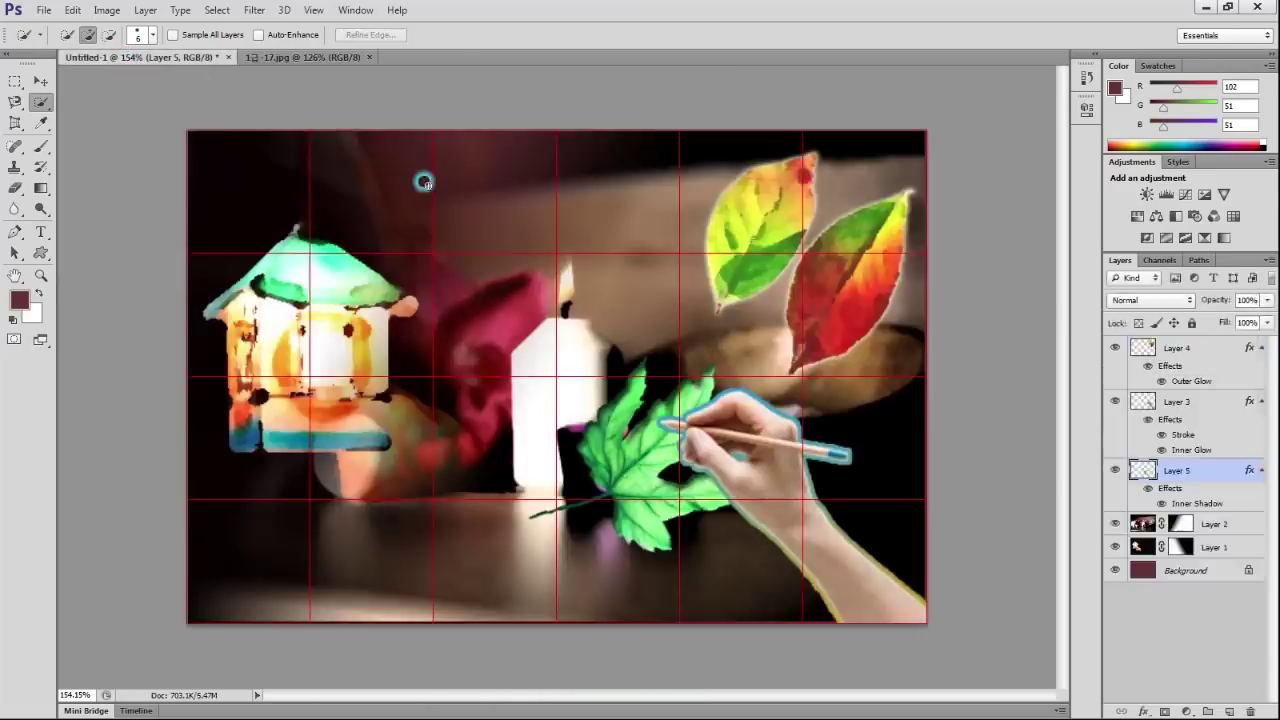
# Paste the pencils, then delete the pasted Layer 6 and go back to the pencils photo.
pyautogui.hotkey('ctrl', 'v')
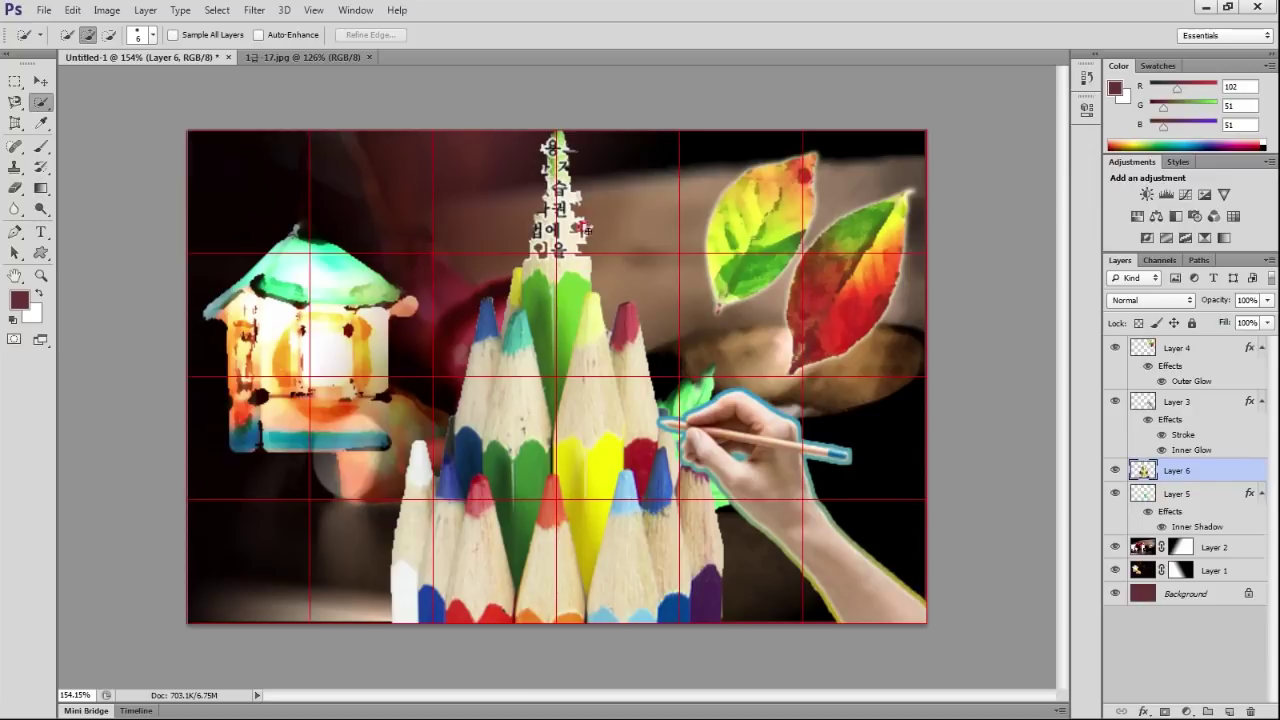
pyautogui.moveTo(1237, 470); pyautogui.dragTo(1252, 708)
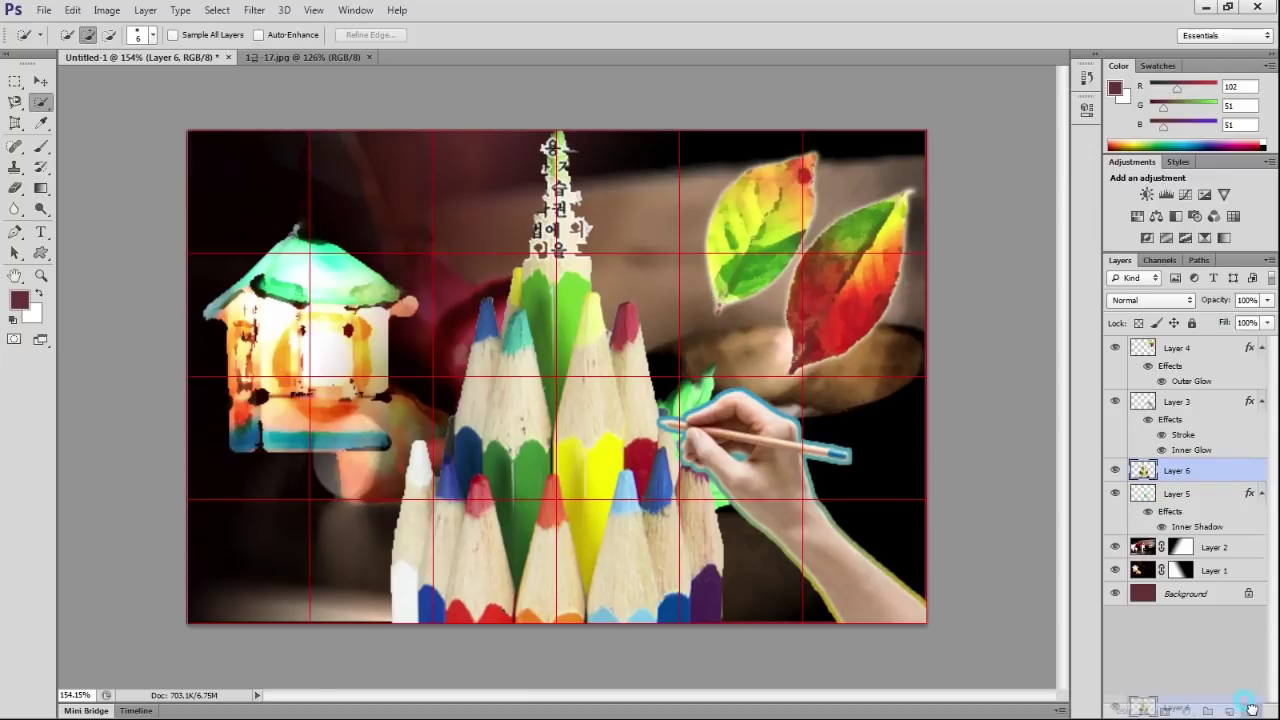
pyautogui.click(318, 57)
# Add the green pencil's full tip to the selection with the Polygonal Lasso.
pyautogui.moveTo(500, 88); pyautogui.dragTo(625, 240)
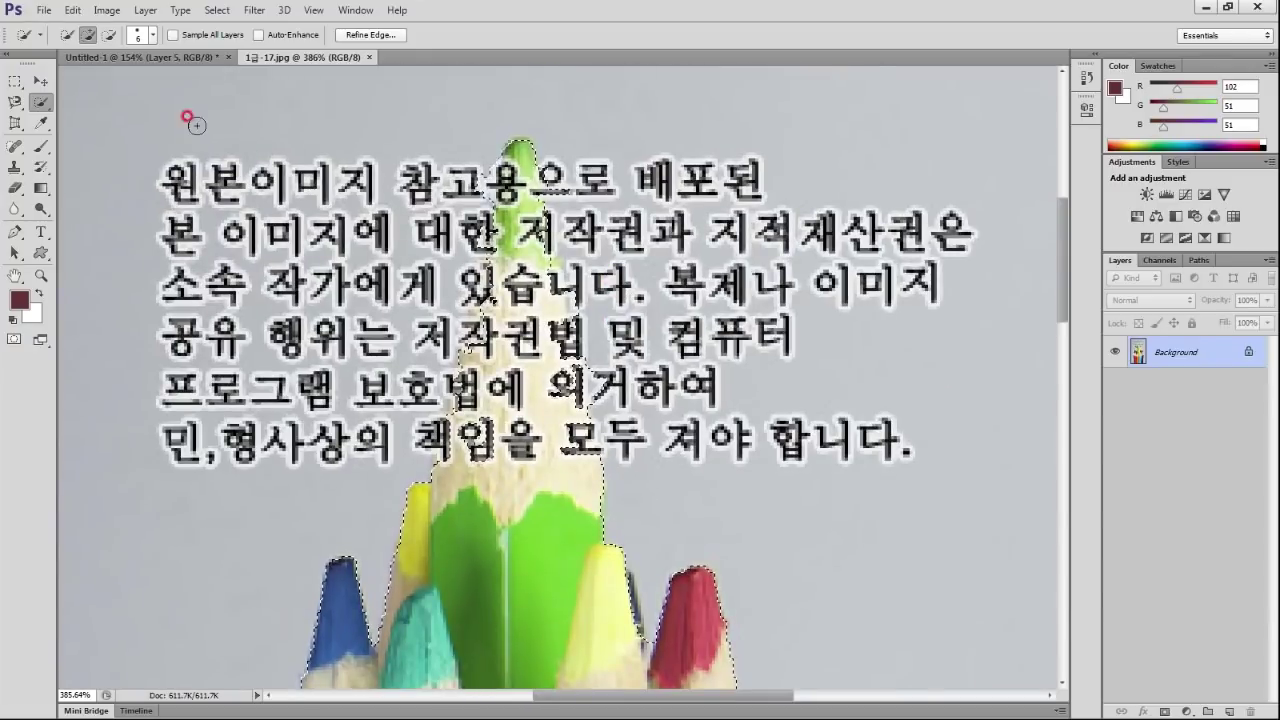
pyautogui.moveTo(14, 101); pyautogui.dragTo(95, 120)
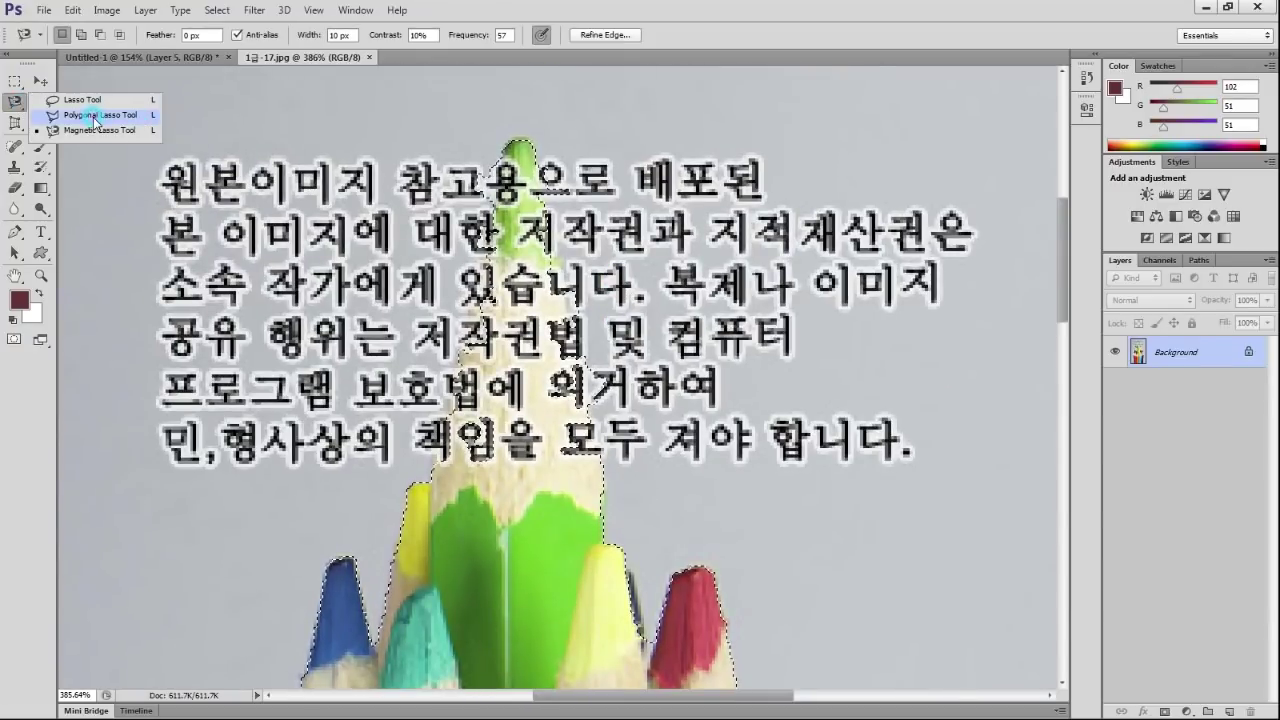
pyautogui.click(95, 116)
pyautogui.keyDown('shift'); pyautogui.click(600, 523); pyautogui.keyUp('shift')
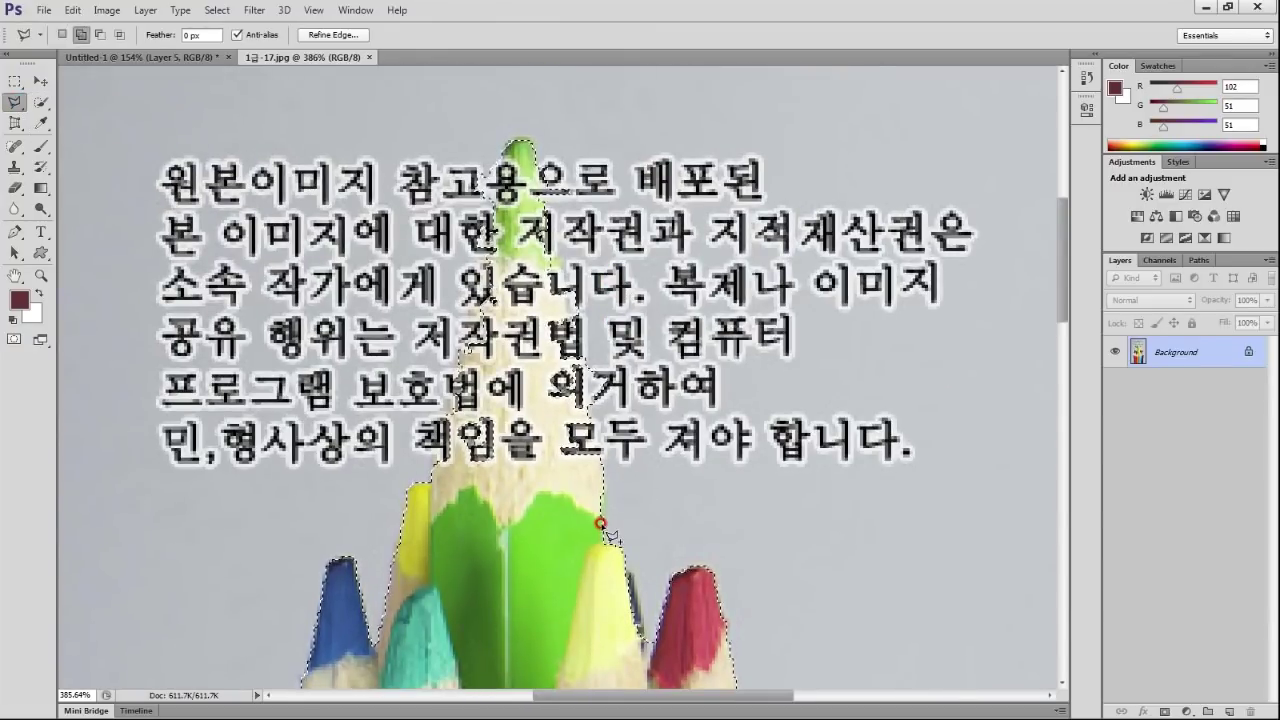
pyautogui.click(584, 376)
pyautogui.click(541, 154)
pyautogui.click(505, 152)
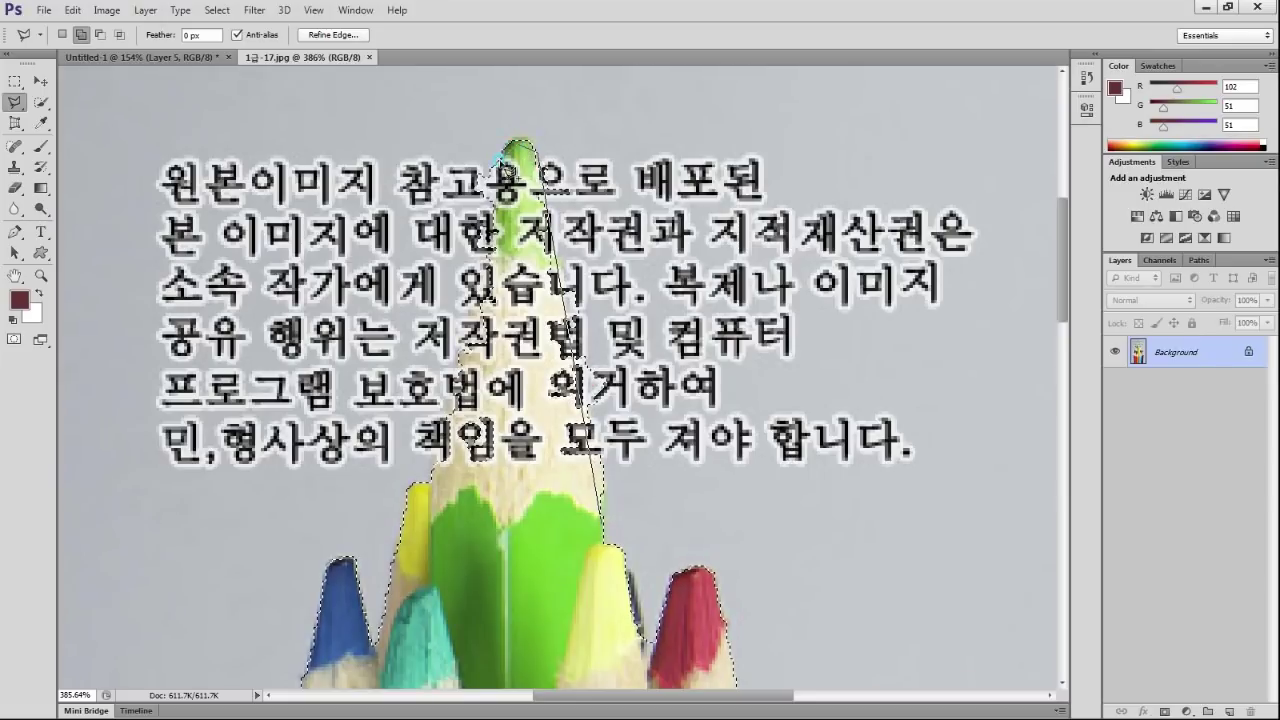
pyautogui.click(428, 492)
pyautogui.click(553, 570)
pyautogui.click(604, 545)
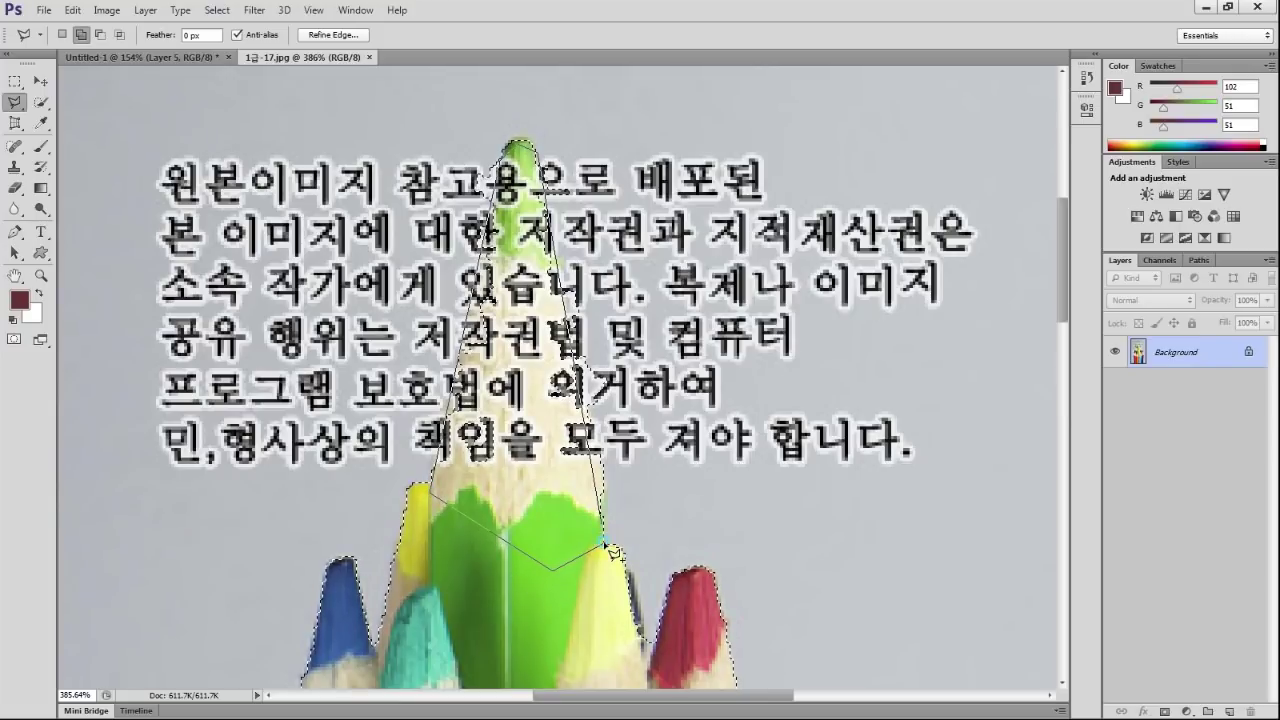
pyautogui.click(540, 131)
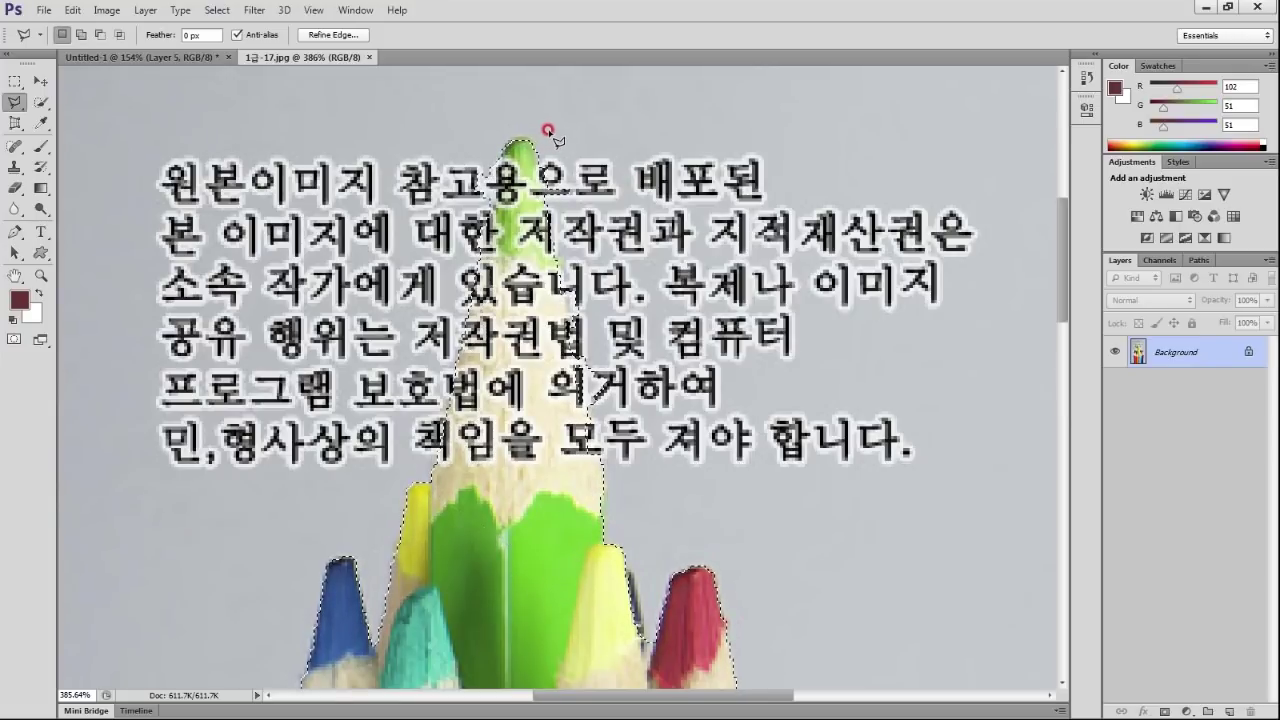
# Cut the stray background areas around the green tip out of the selection.
pyautogui.keyDown('alt'); pyautogui.click(543, 147); pyautogui.keyUp('alt')
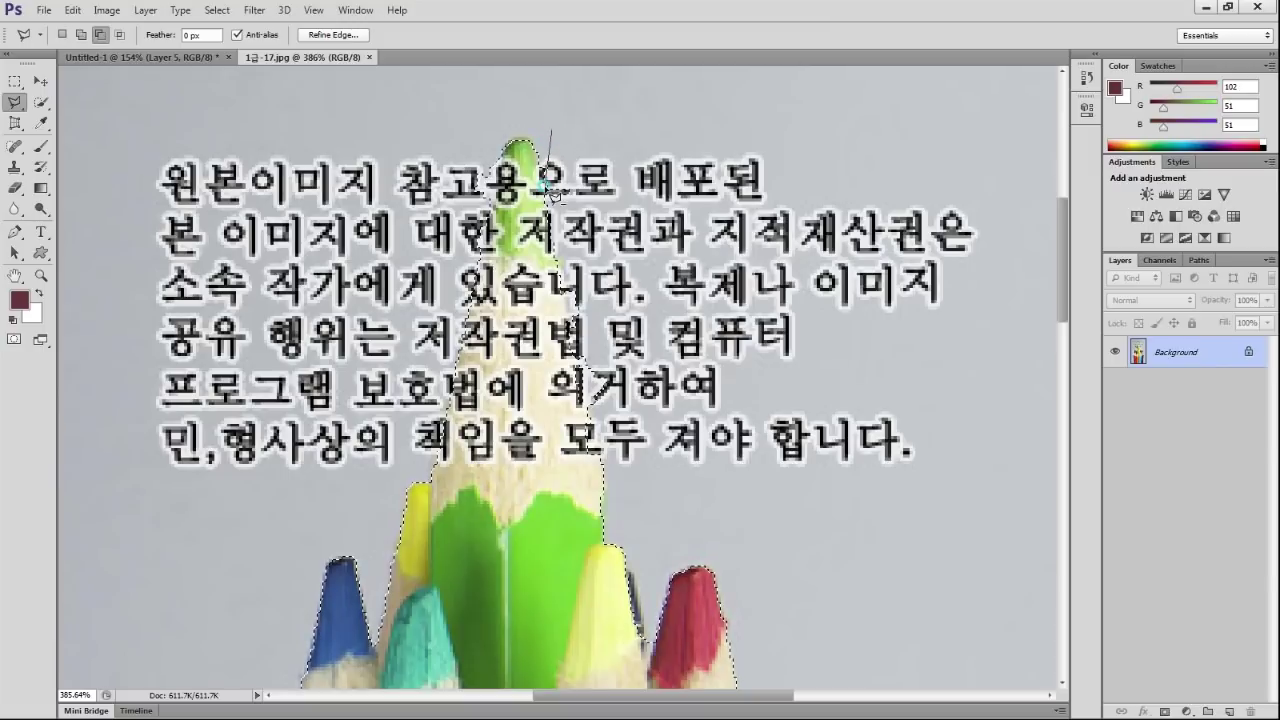
pyautogui.click(684, 462)
pyautogui.click(539, 118)
pyautogui.click(553, 128)
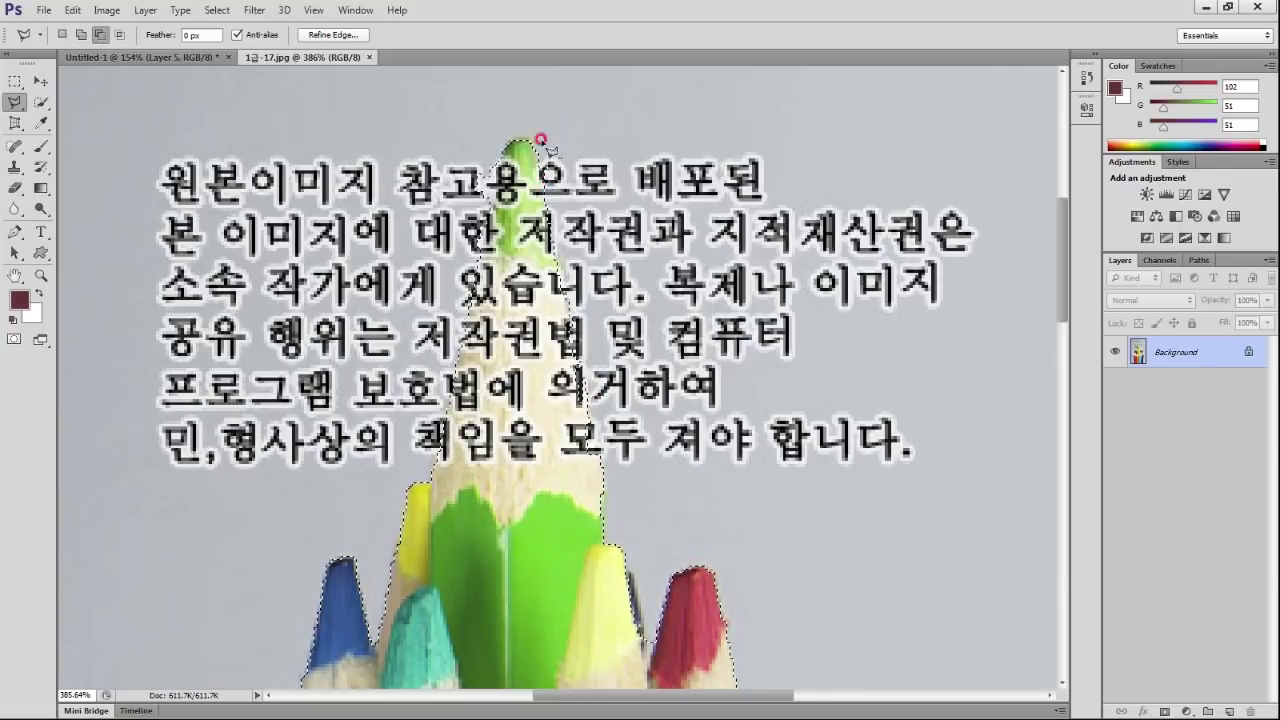
pyautogui.click(498, 138)
pyautogui.click(433, 460)
pyautogui.click(357, 408)
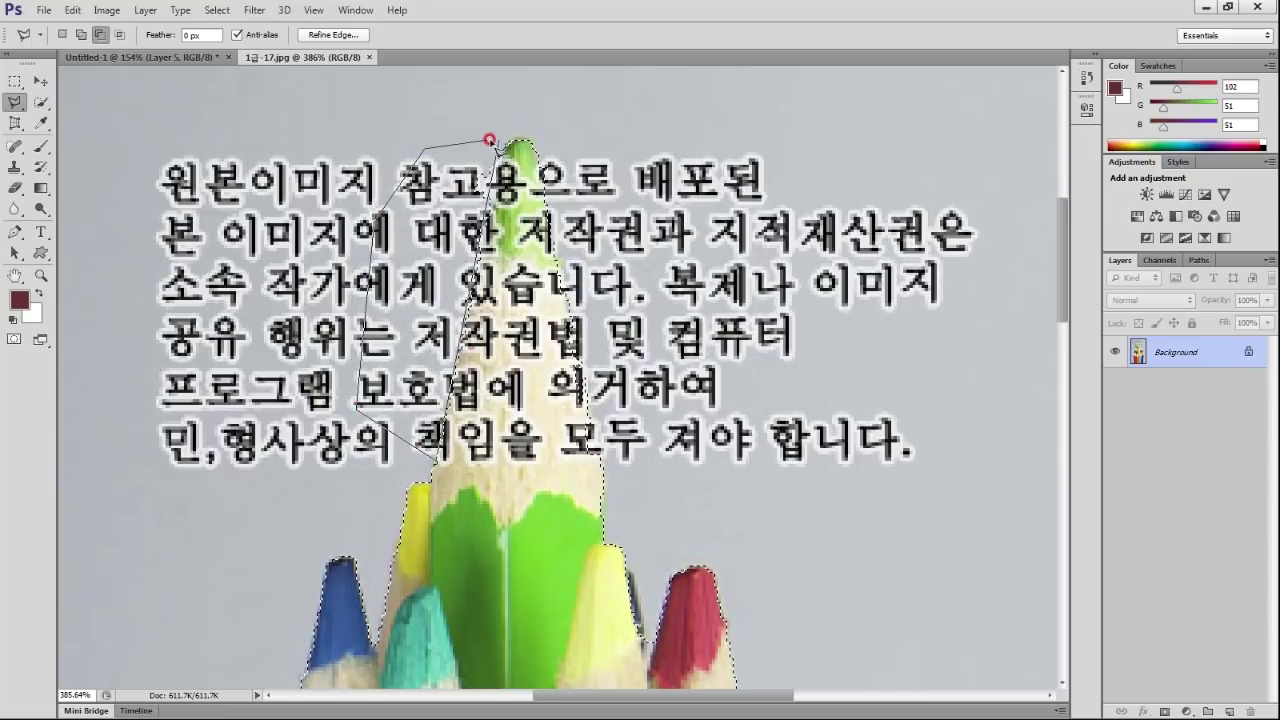
pyautogui.click(496, 139)
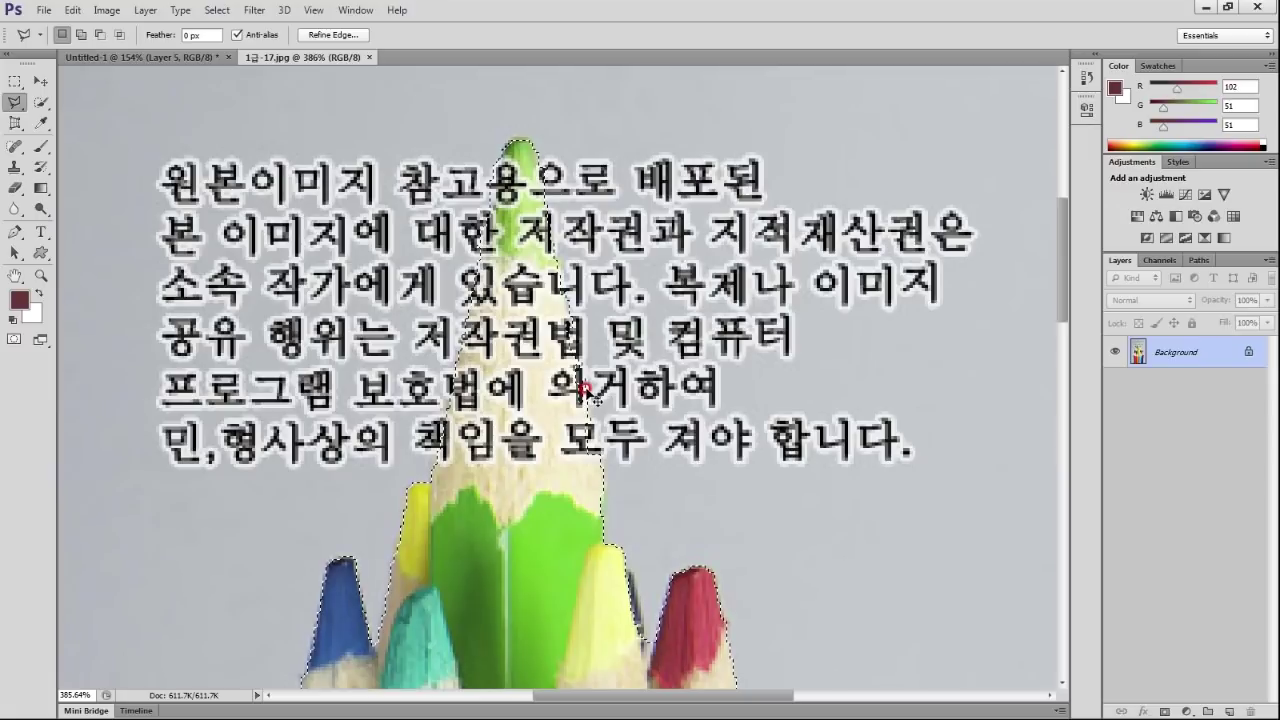
# Paste the refined pencils into Untitled-1 as Layer 6 under Free Transform.
pyautogui.click(160, 57)
pyautogui.click(620, 408)
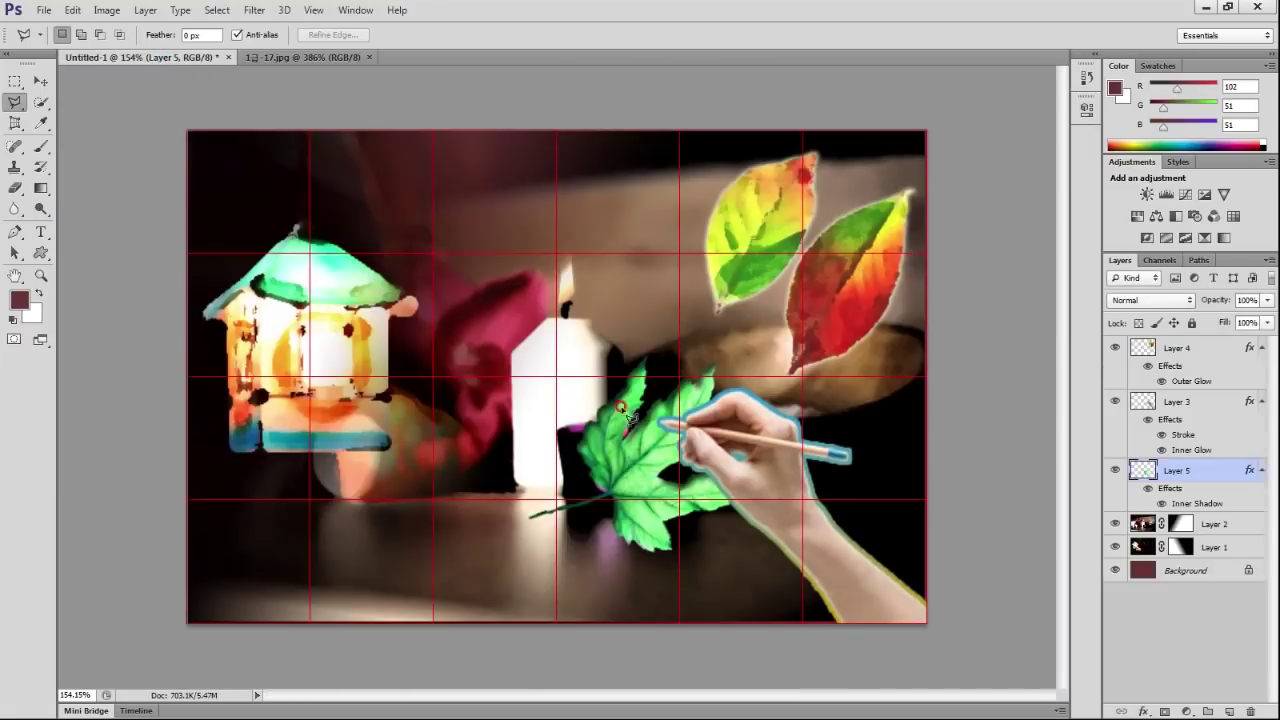
pyautogui.hotkey('ctrl', 'v')
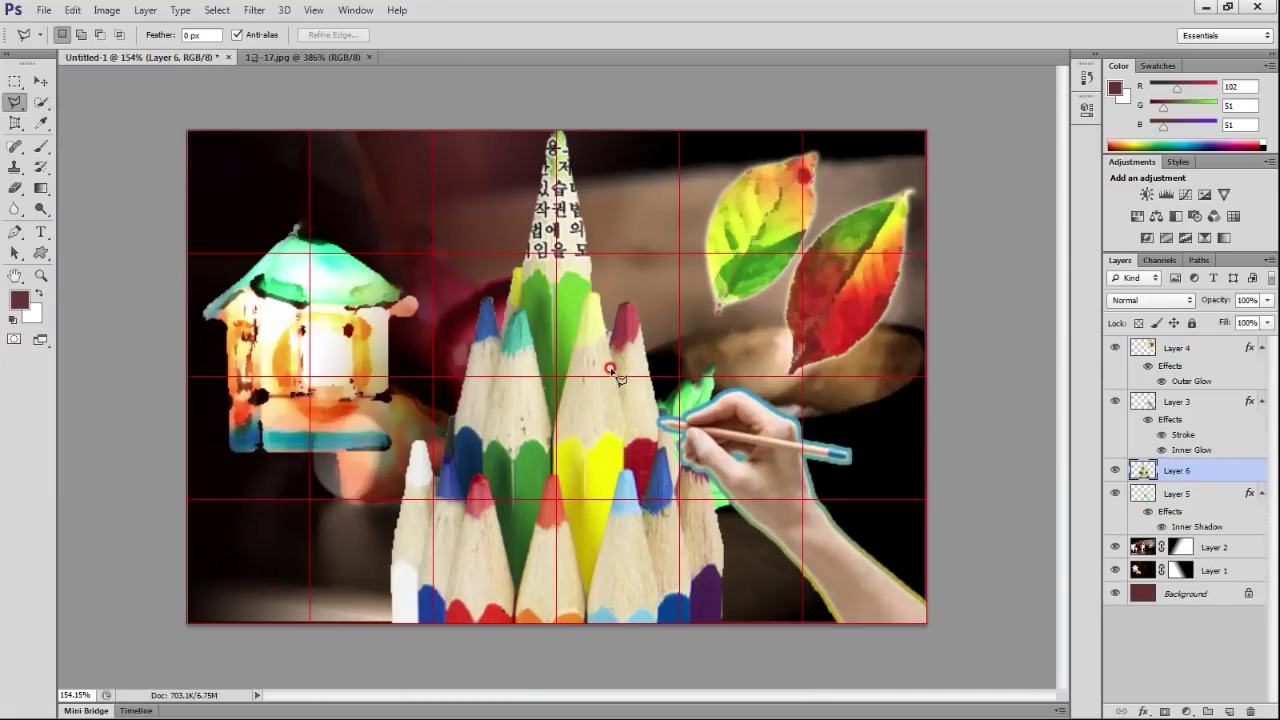
pyautogui.hotkey('ctrl', 't')
# Scale the pencils to about 37%, rotate them, and place the tips above the lantern roof at top-left.
pyautogui.moveTo(716, 133)
pyautogui.mouseDown()
pyautogui.moveTo(598, 390)
pyautogui.moveTo(384, 569)
pyautogui.moveTo(330, 259)
pyautogui.mouseUp()
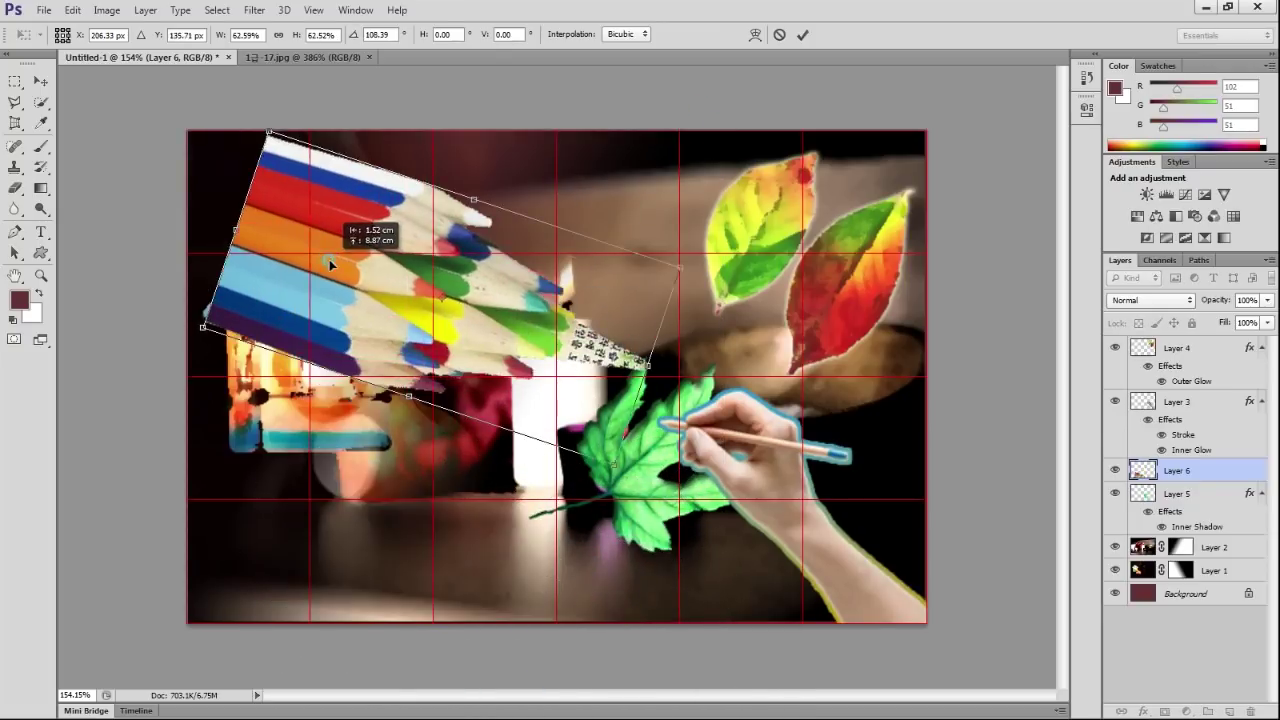
pyautogui.moveTo(700, 259)
pyautogui.mouseDown()
pyautogui.moveTo(522, 535)
pyautogui.moveTo(505, 400)
pyautogui.mouseUp()
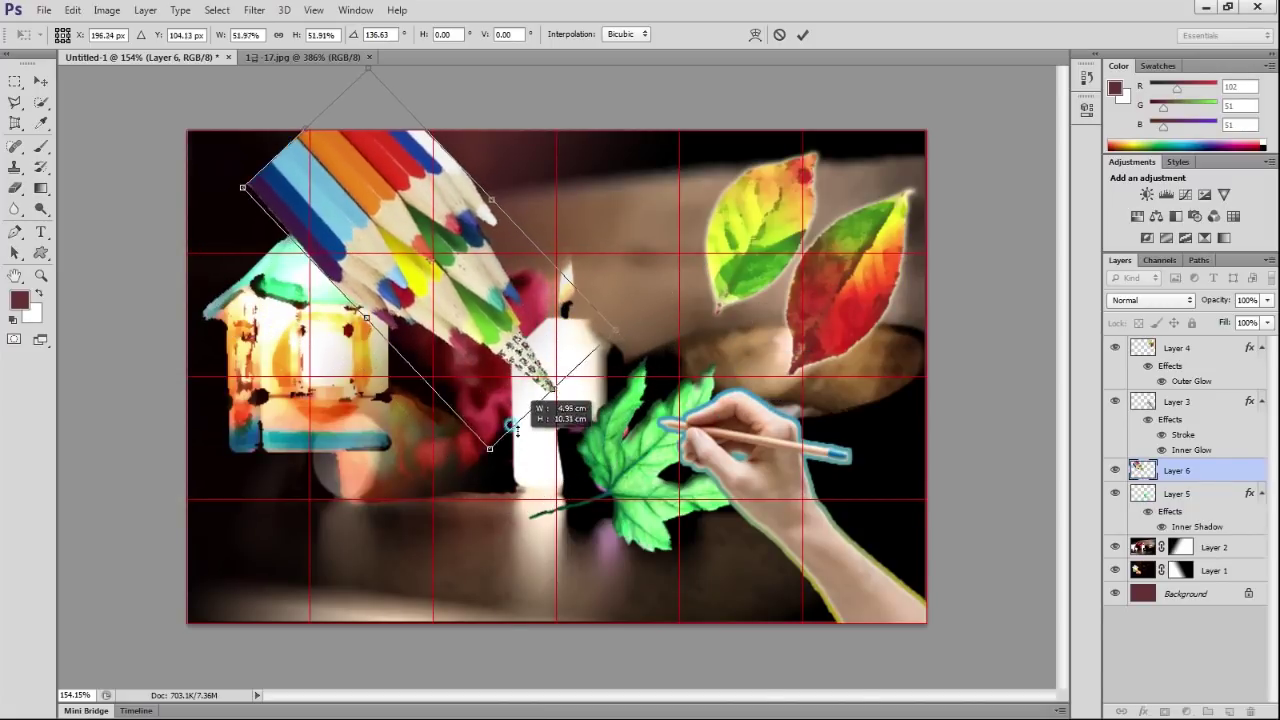
pyautogui.moveTo(459, 270); pyautogui.dragTo(320, 226)
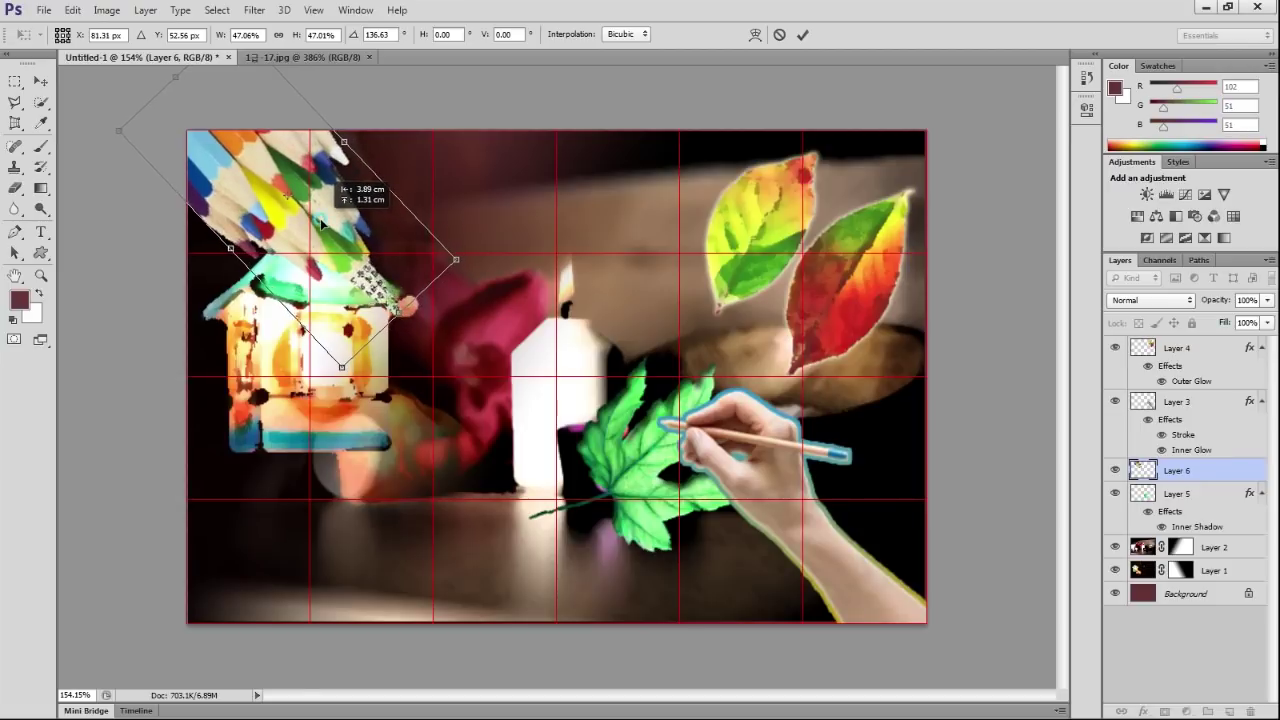
pyautogui.moveTo(340, 368); pyautogui.dragTo(350, 285)
pyautogui.moveTo(270, 222)
pyautogui.mouseDown()
pyautogui.moveTo(245, 197)
pyautogui.moveTo(240, 210)
pyautogui.mouseUp()
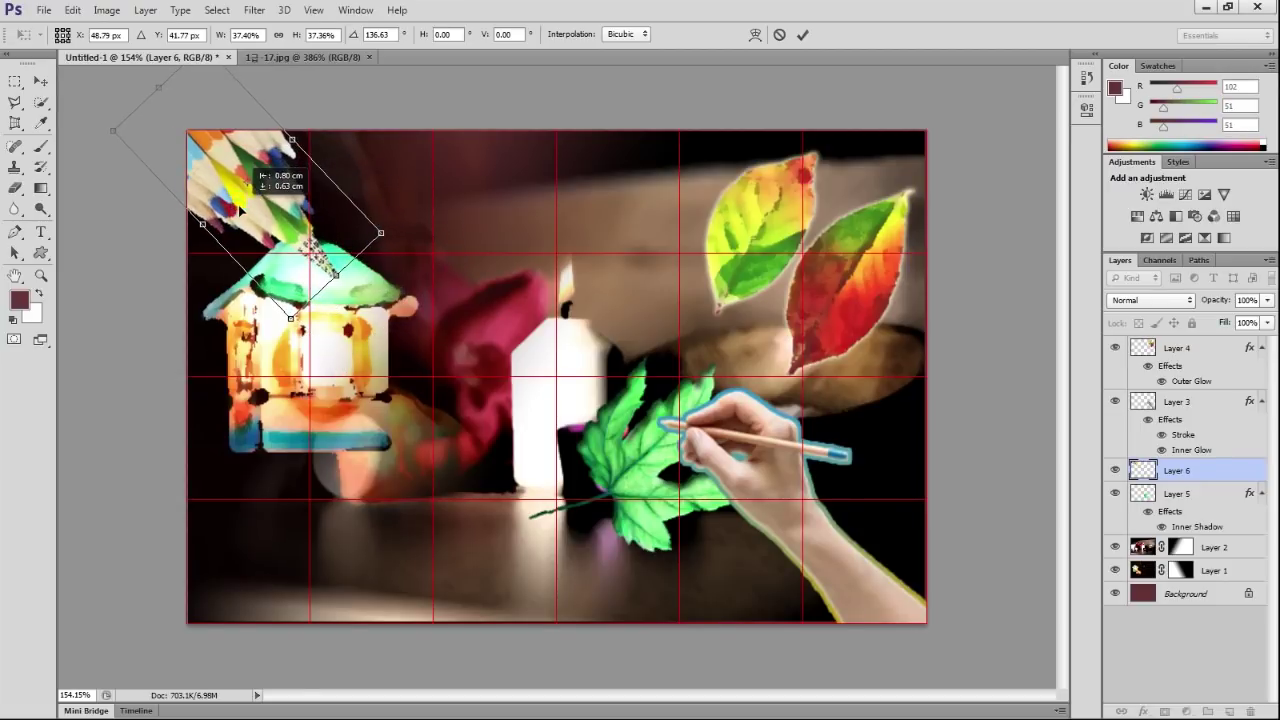
pyautogui.moveTo(240, 210); pyautogui.dragTo(264, 228)
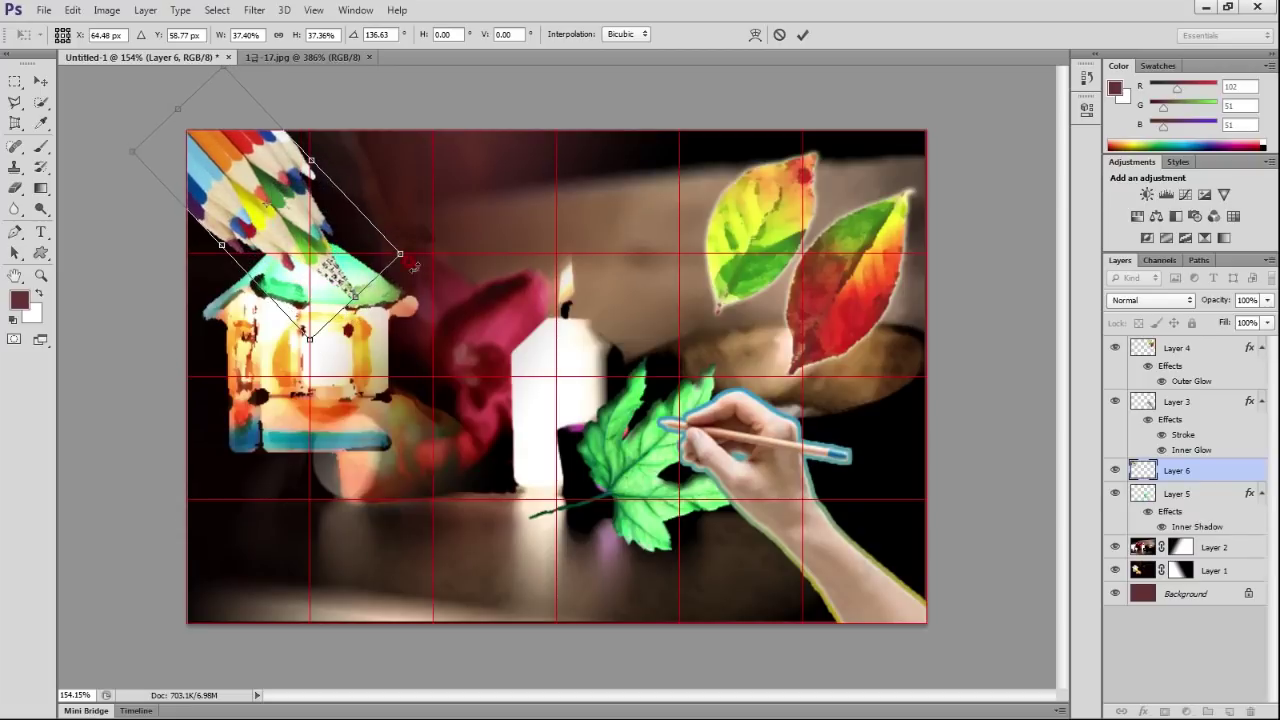
pyautogui.press('Return')
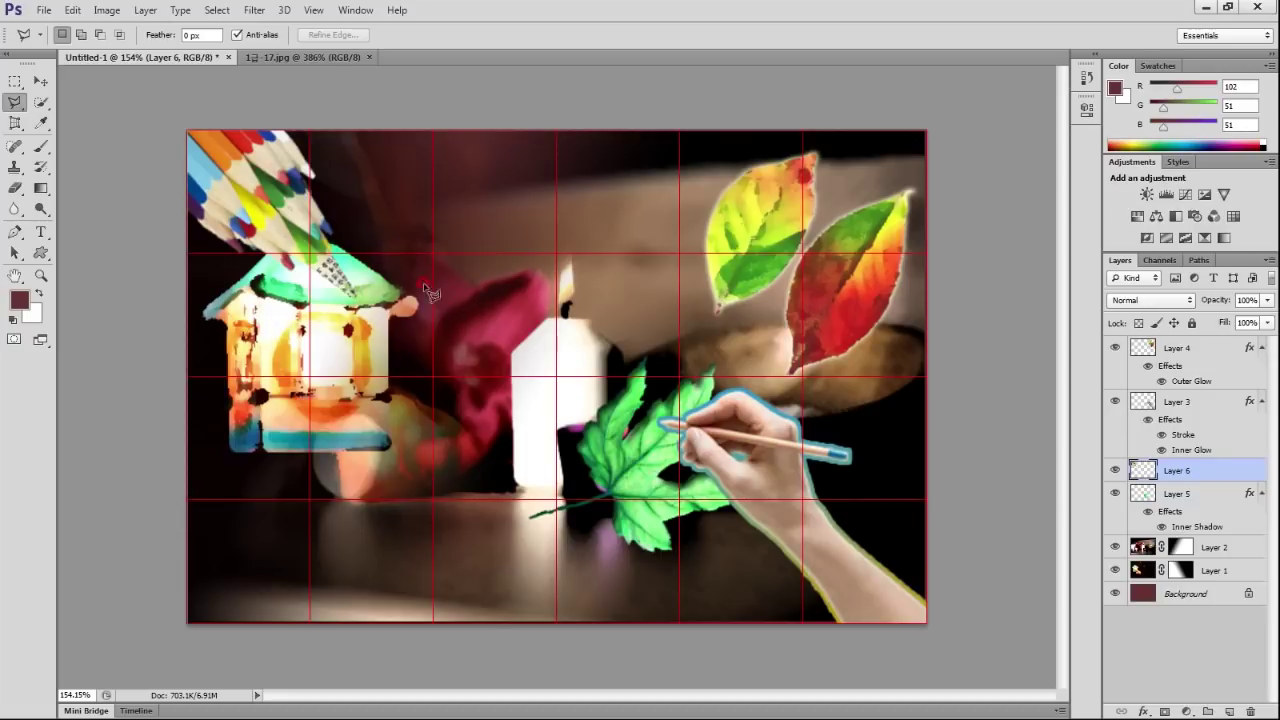
# Rotate the pencils about 5° counter-clockwise and commit.
pyautogui.hotkey('ctrl', 't')
pyautogui.moveTo(400, 322); pyautogui.dragTo(355, 248)
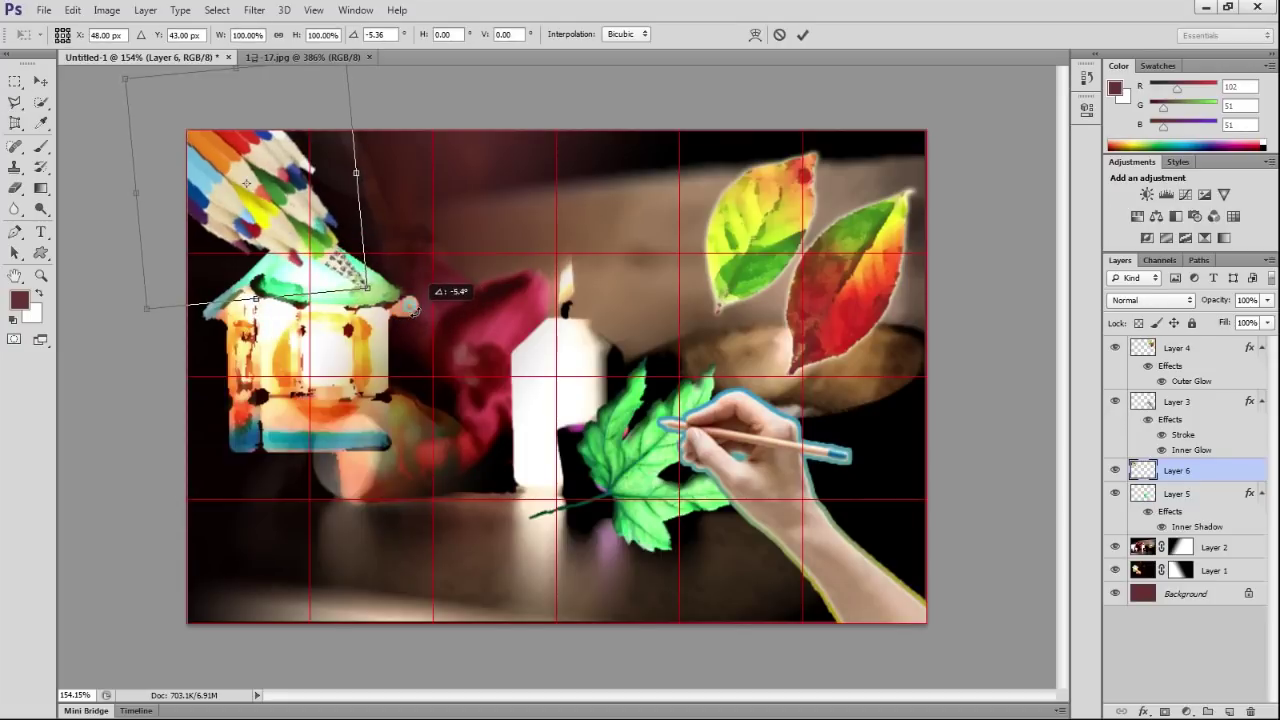
pyautogui.press('Return')
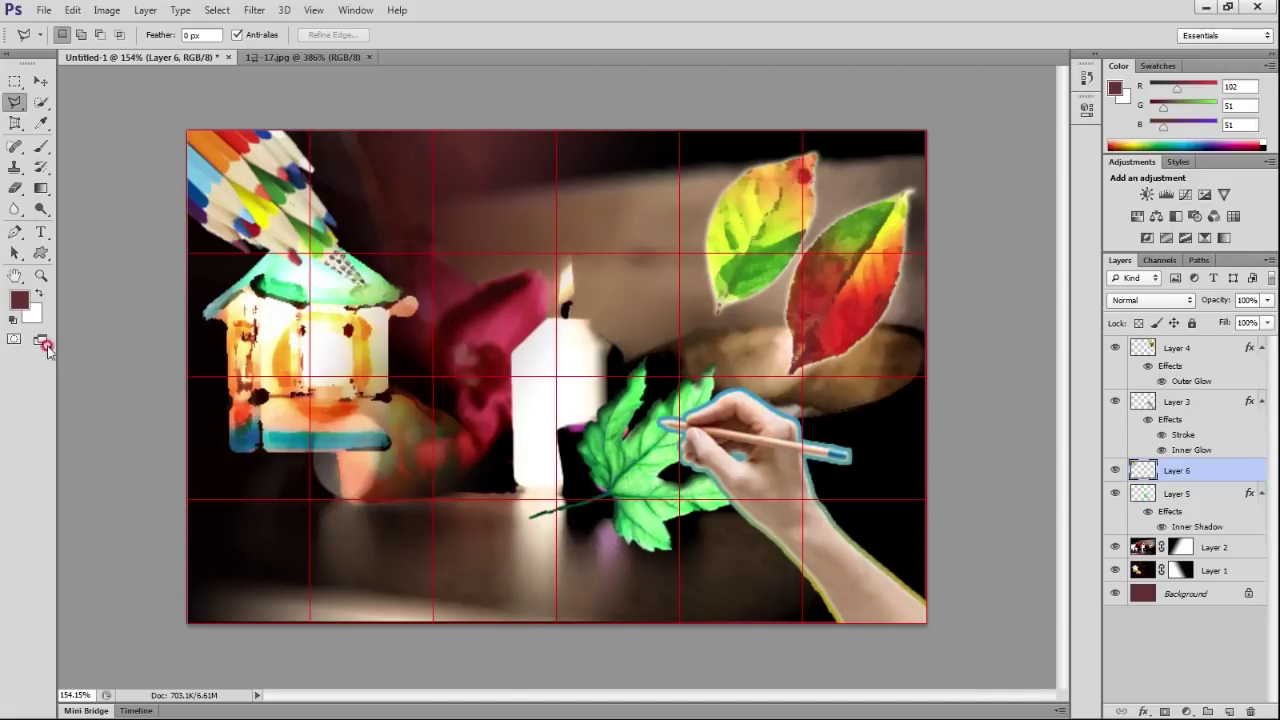
pyautogui.click(21, 302)
# Set the foreground colour to yellow ff0 and the type font to Arial Bold.
pyautogui.moveTo(800, 356); pyautogui.dragTo(620, 373)
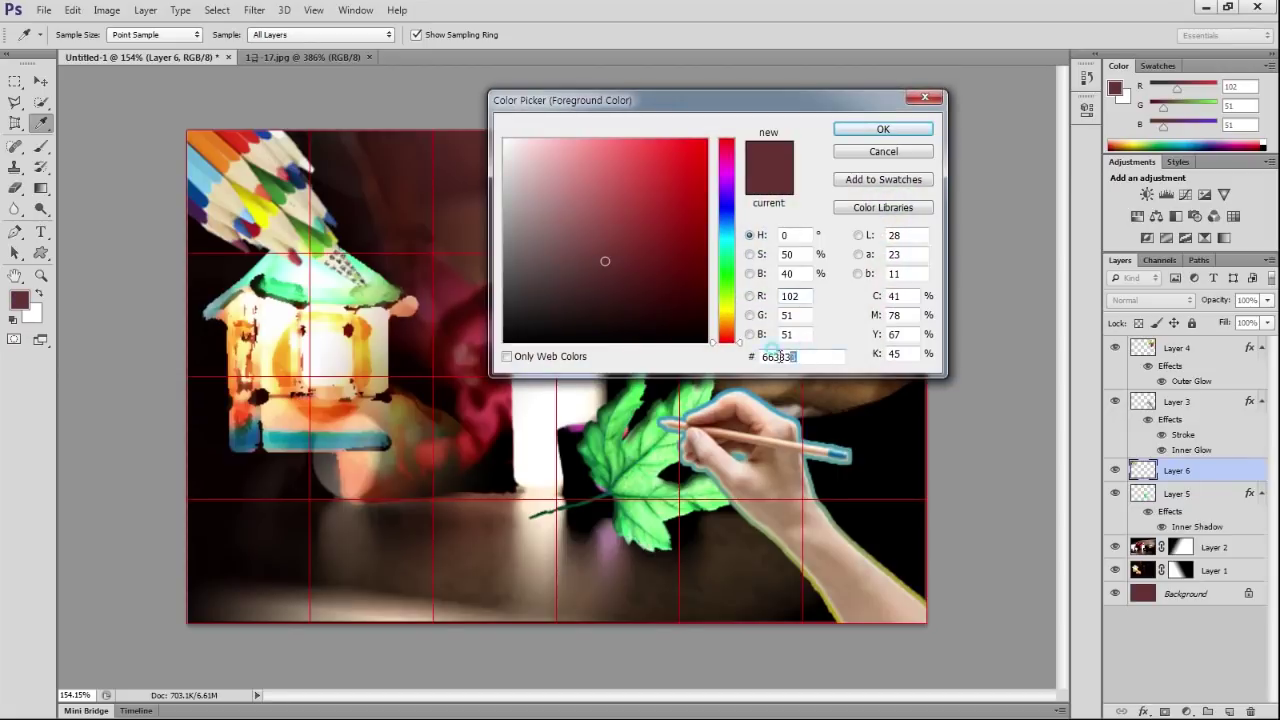
pyautogui.write('ff0')
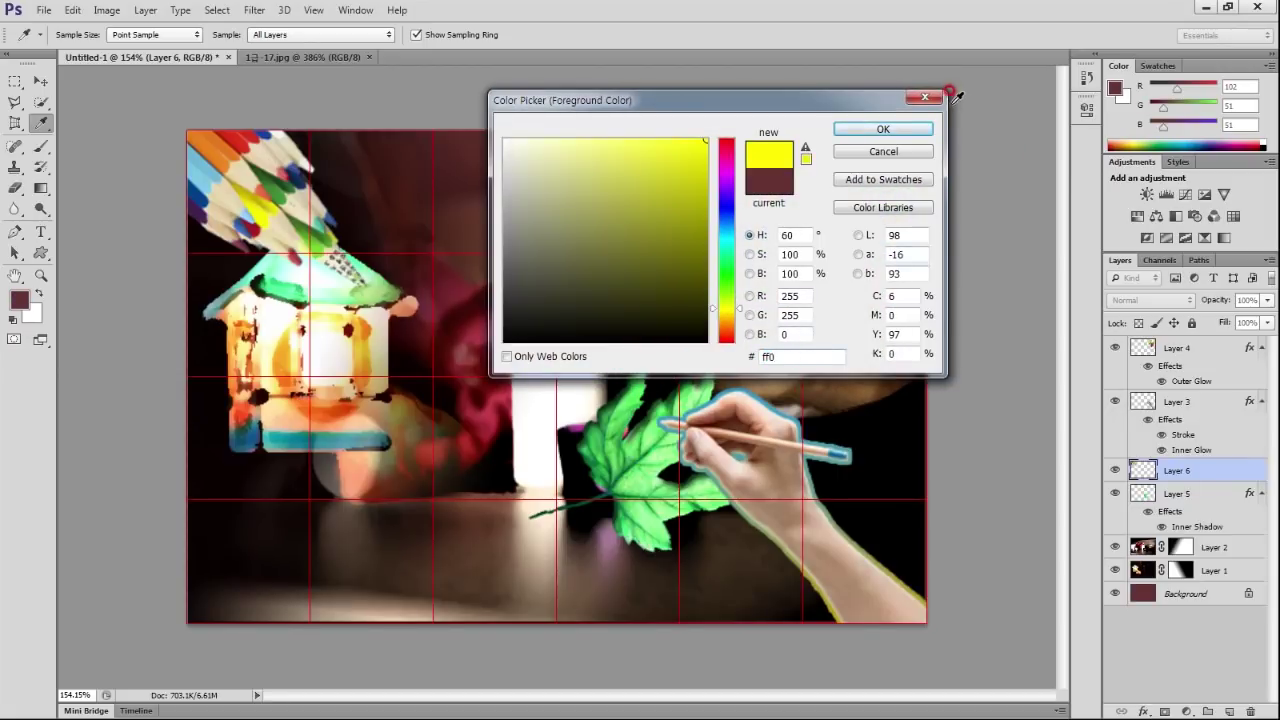
pyautogui.click(918, 130)
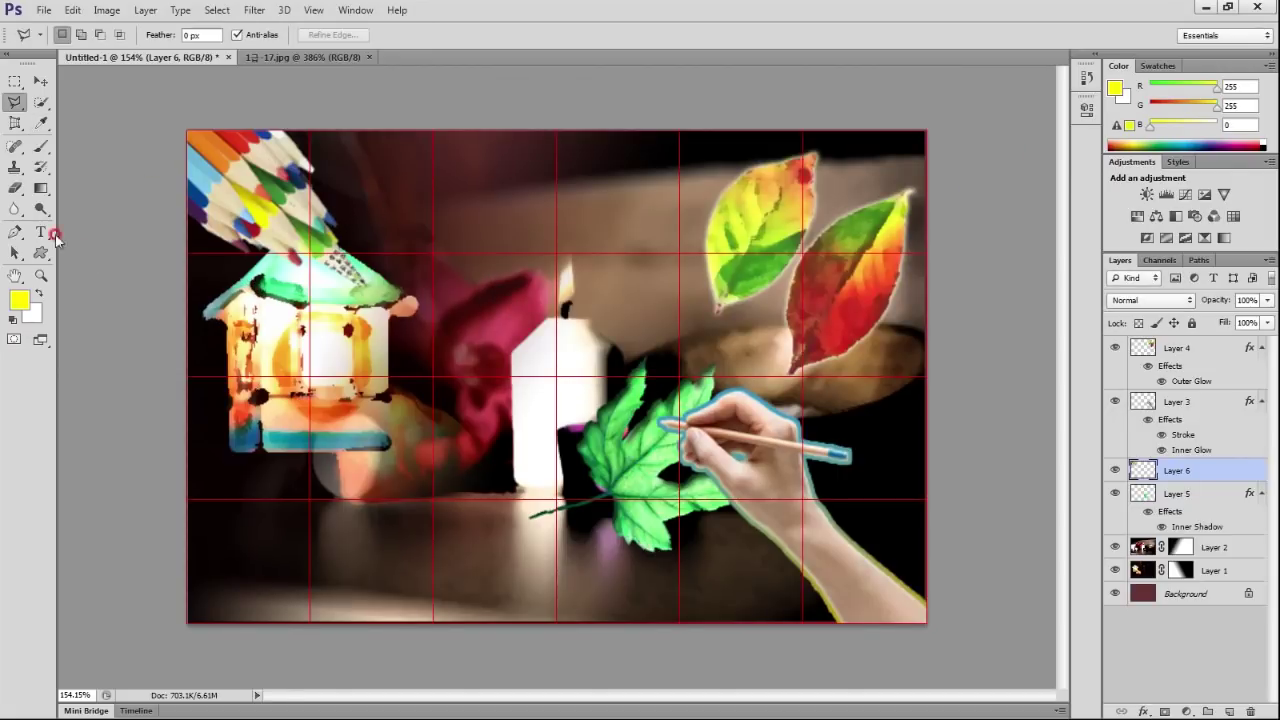
pyautogui.click(41, 231)
pyautogui.click(161, 37)
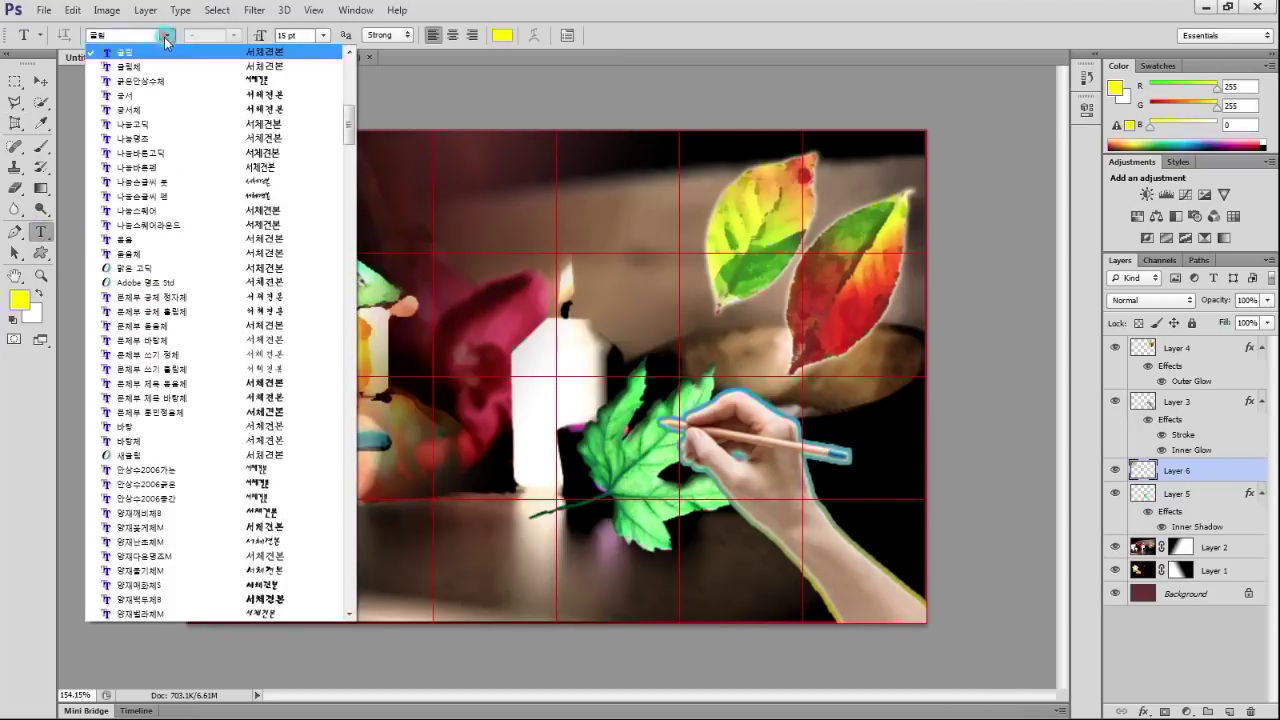
pyautogui.moveTo(347, 131)
pyautogui.mouseDown()
pyautogui.moveTo(362, 233)
pyautogui.moveTo(362, 222)
pyautogui.mouseUp()
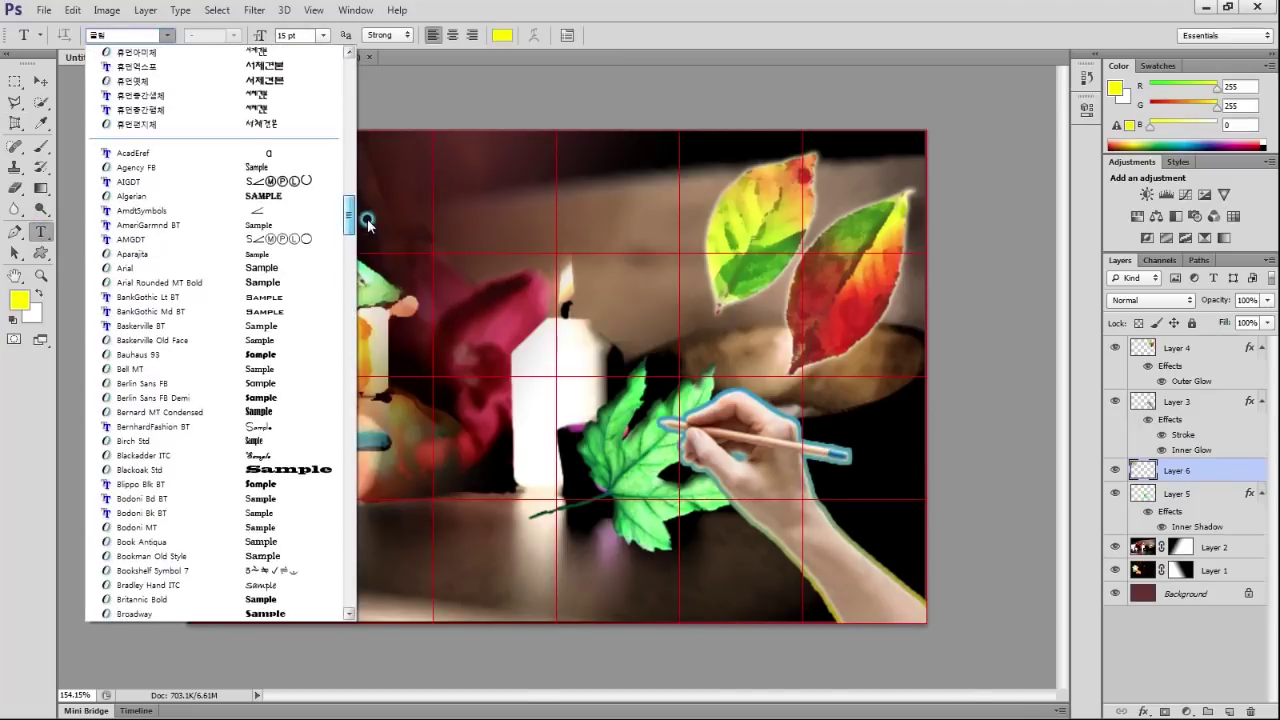
pyautogui.click(140, 269)
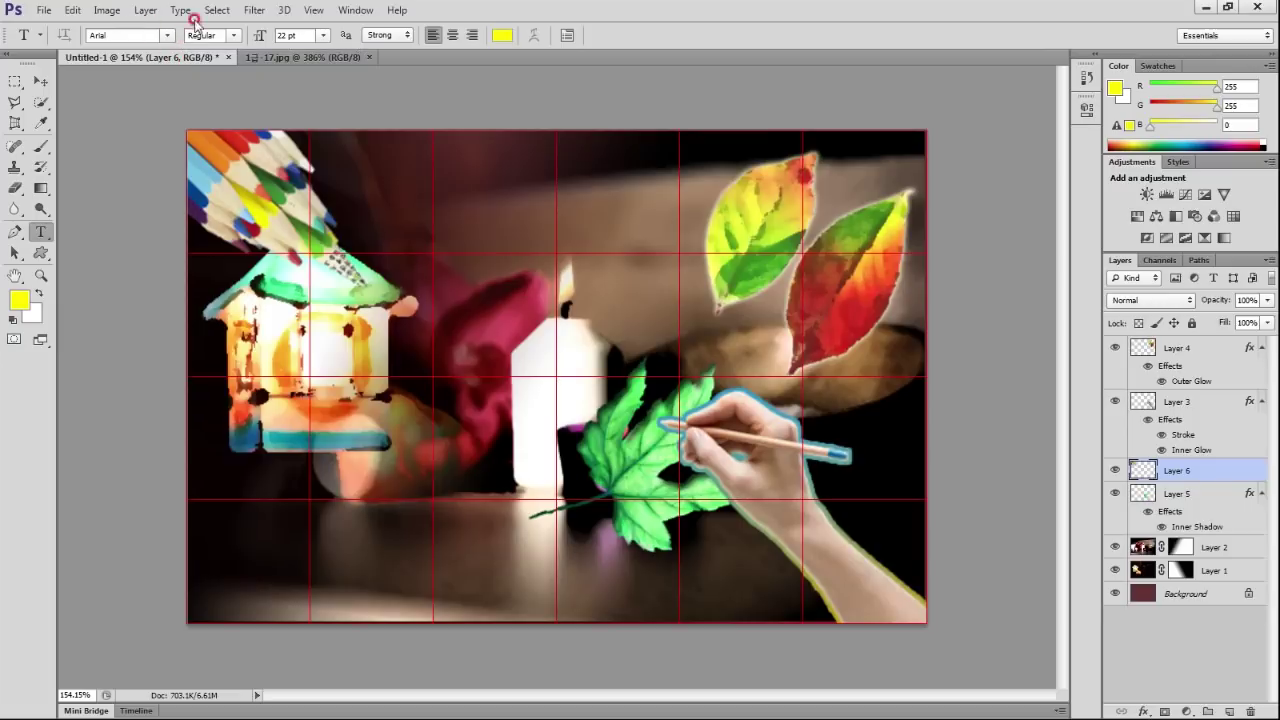
pyautogui.click(237, 36)
pyautogui.click(236, 95)
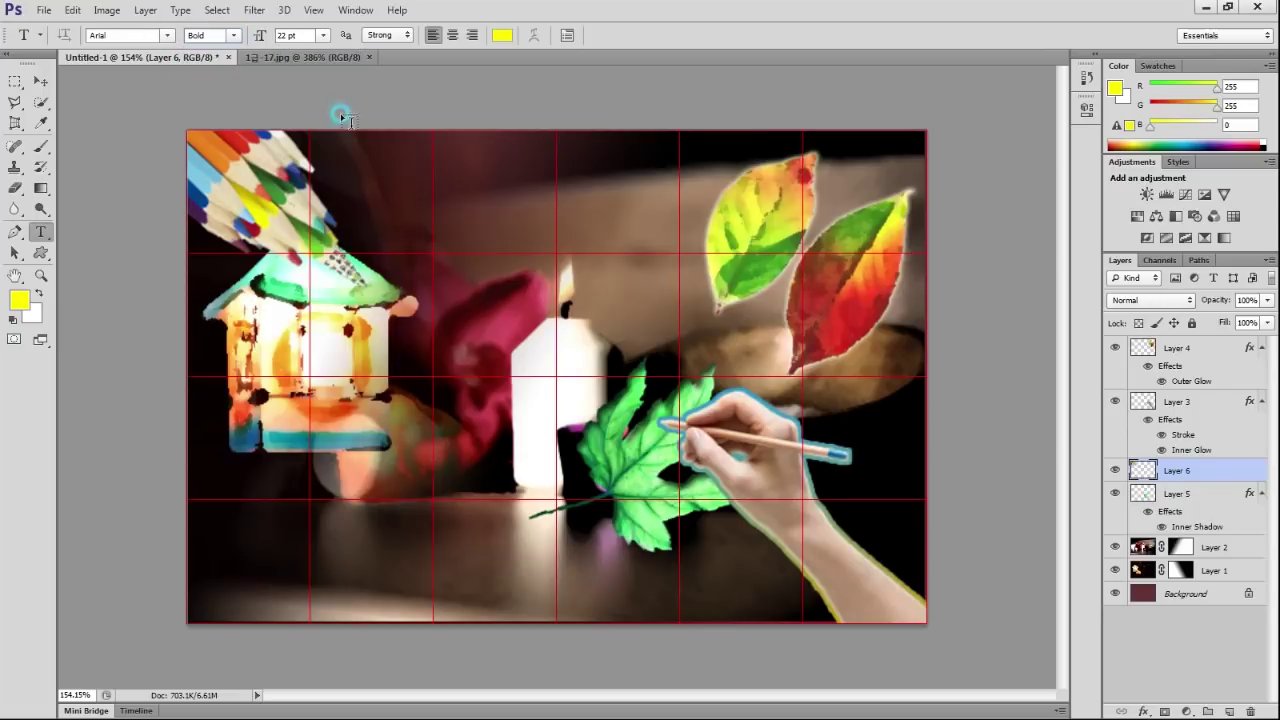
# Type 'As the colors lead, as the mind leads' at the top and move its layer to the top.
pyautogui.click(394, 190)
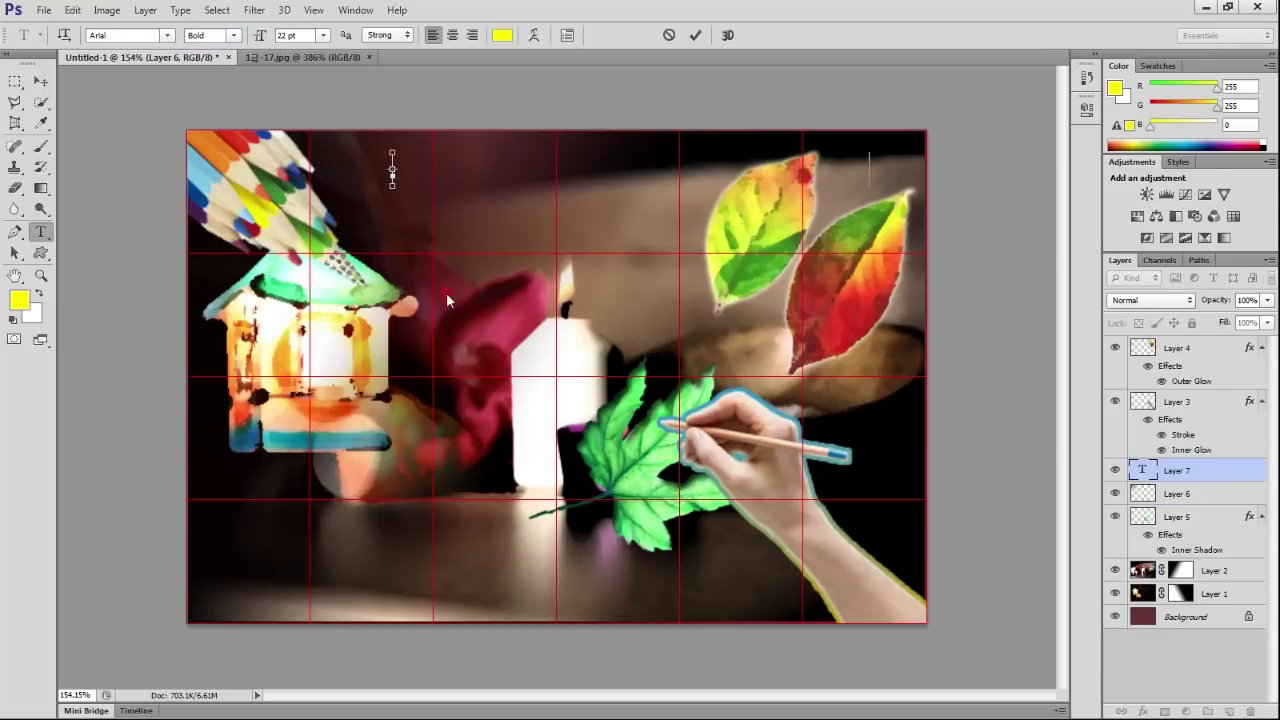
pyautogui.write('As the colors lead, as the mind leads')
pyautogui.click(41, 80)
pyautogui.moveTo(442, 172)
pyautogui.mouseDown()
pyautogui.moveTo(395, 193)
pyautogui.moveTo(373, 180)
pyautogui.mouseUp()
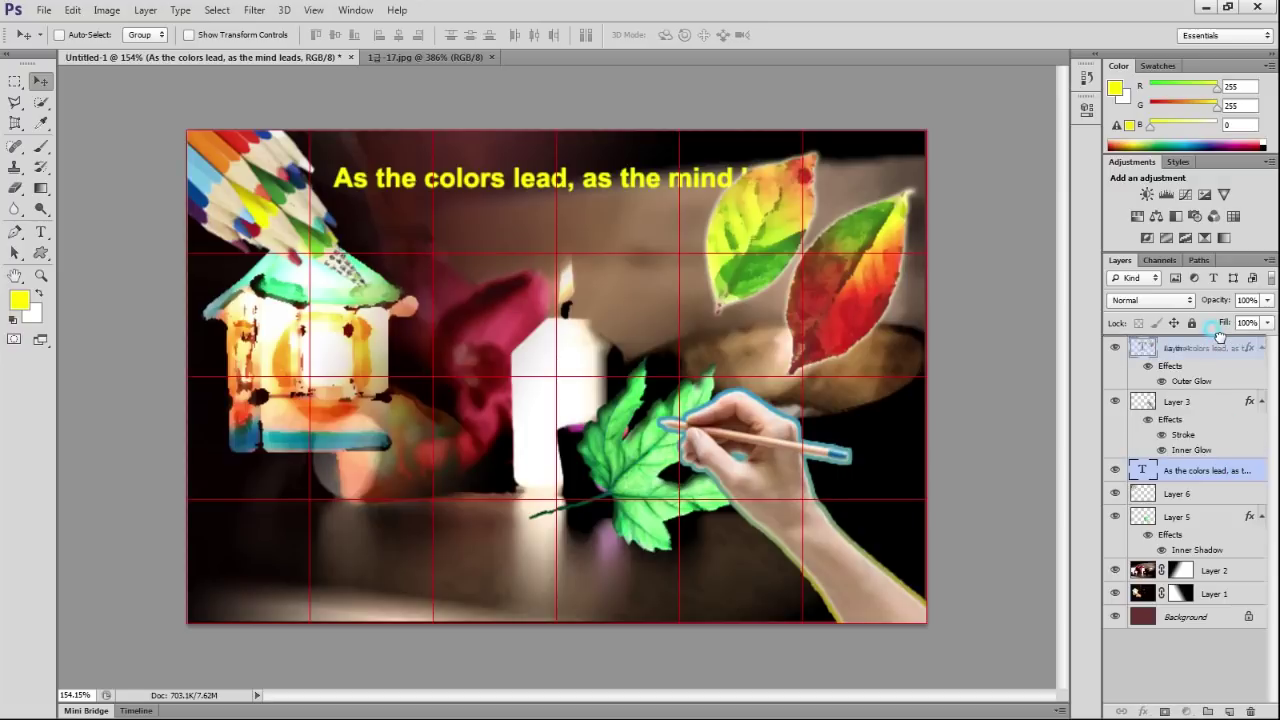
pyautogui.moveTo(1241, 478); pyautogui.dragTo(1200, 342)
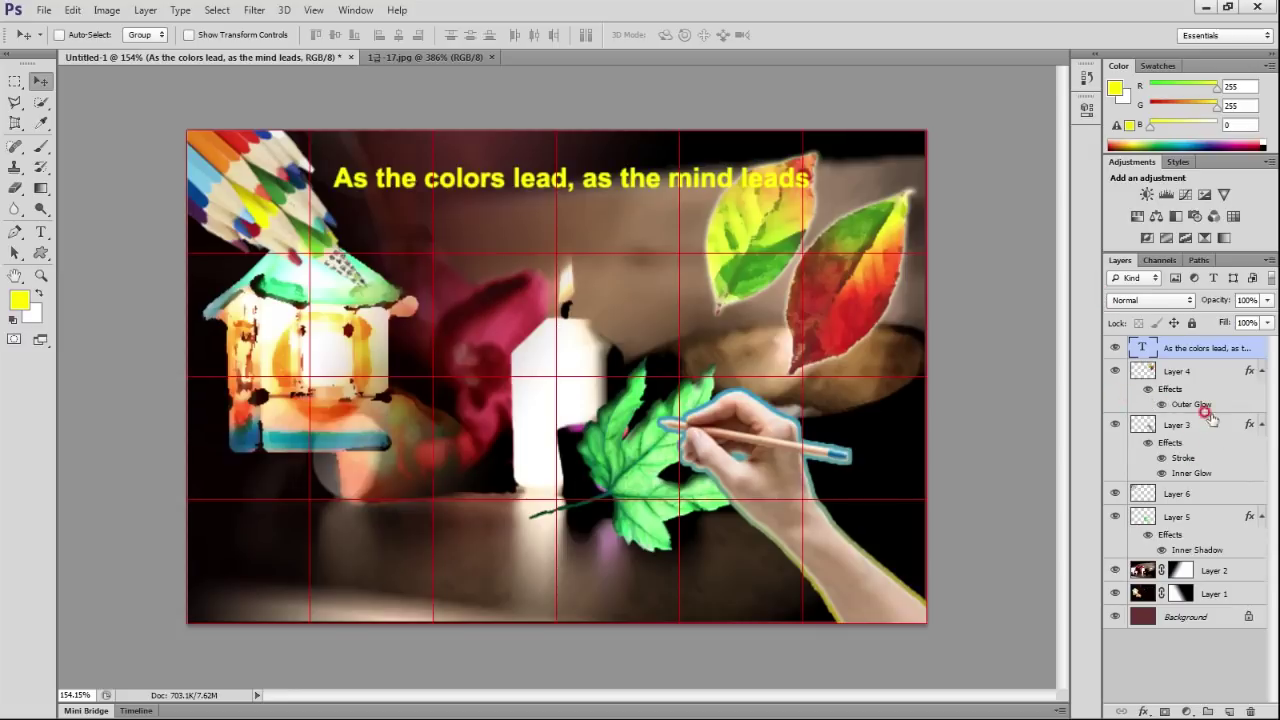
# Add a 1 px outside Stroke in magenta c06 to the title text layer.
pyautogui.doubleClick(1248, 346)
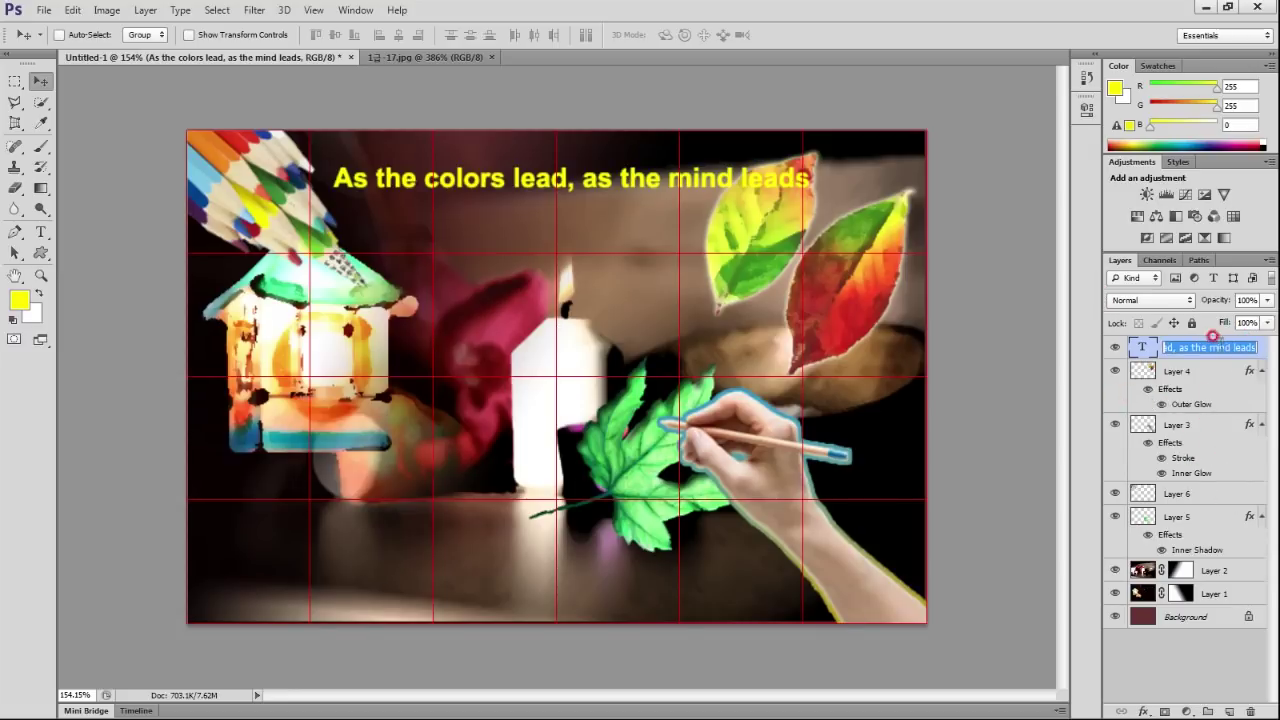
pyautogui.press('Return')
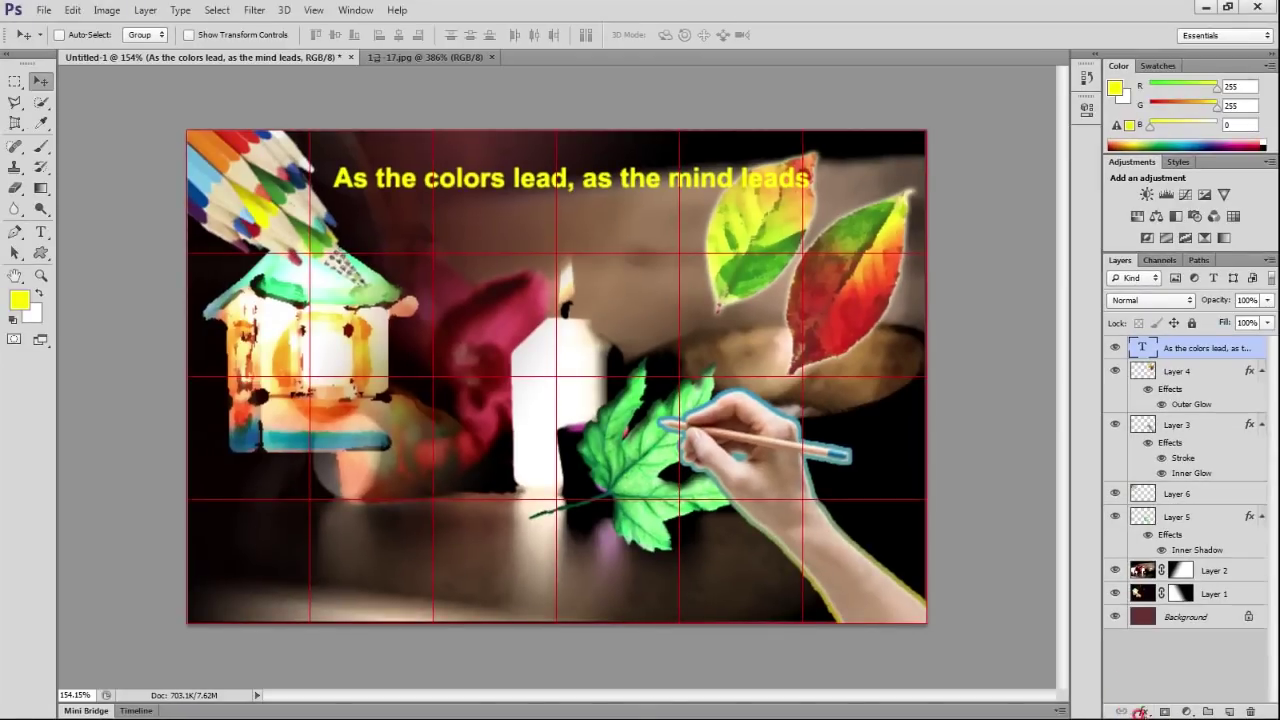
pyautogui.click(1140, 712)
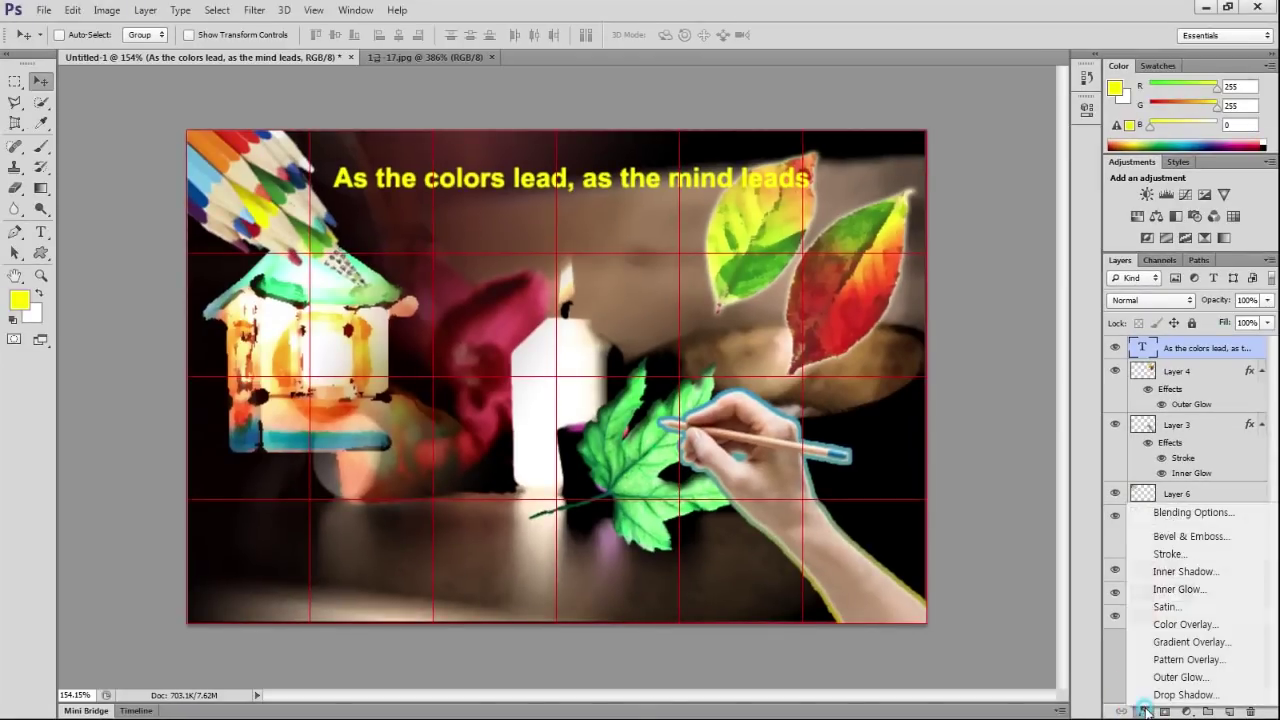
pyautogui.click(1168, 554)
pyautogui.click(545, 200)
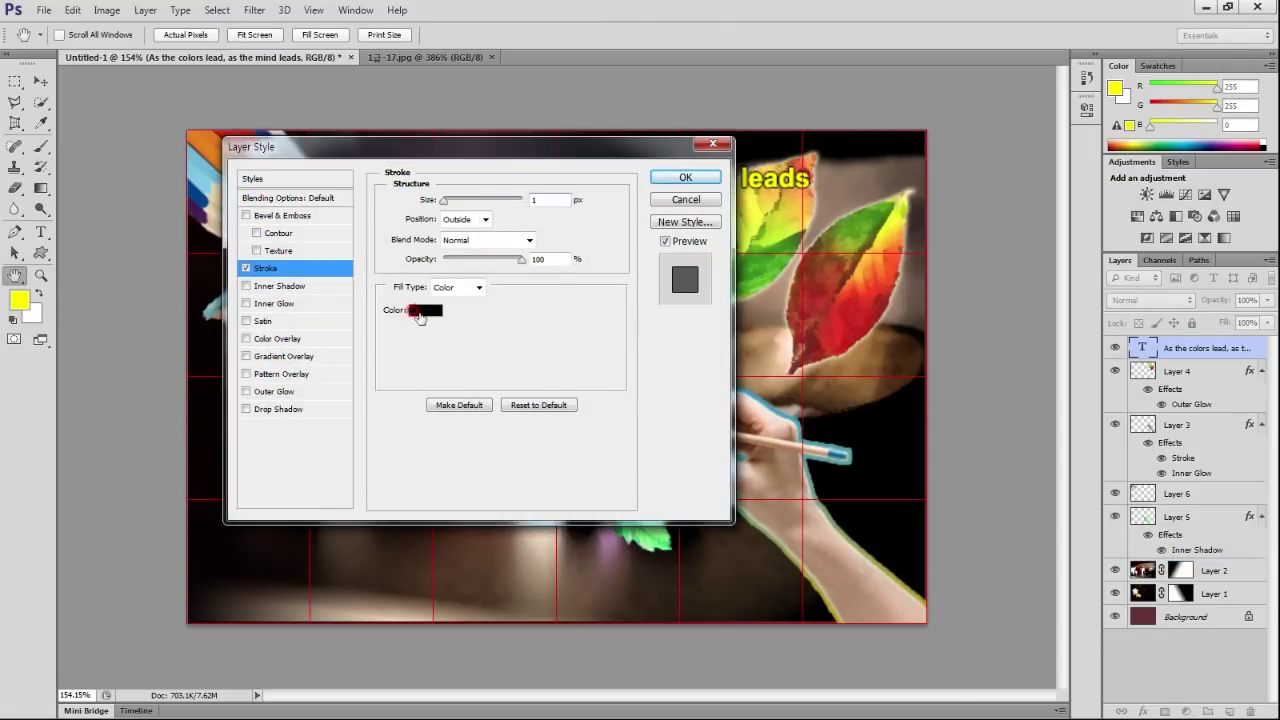
pyautogui.click(425, 310)
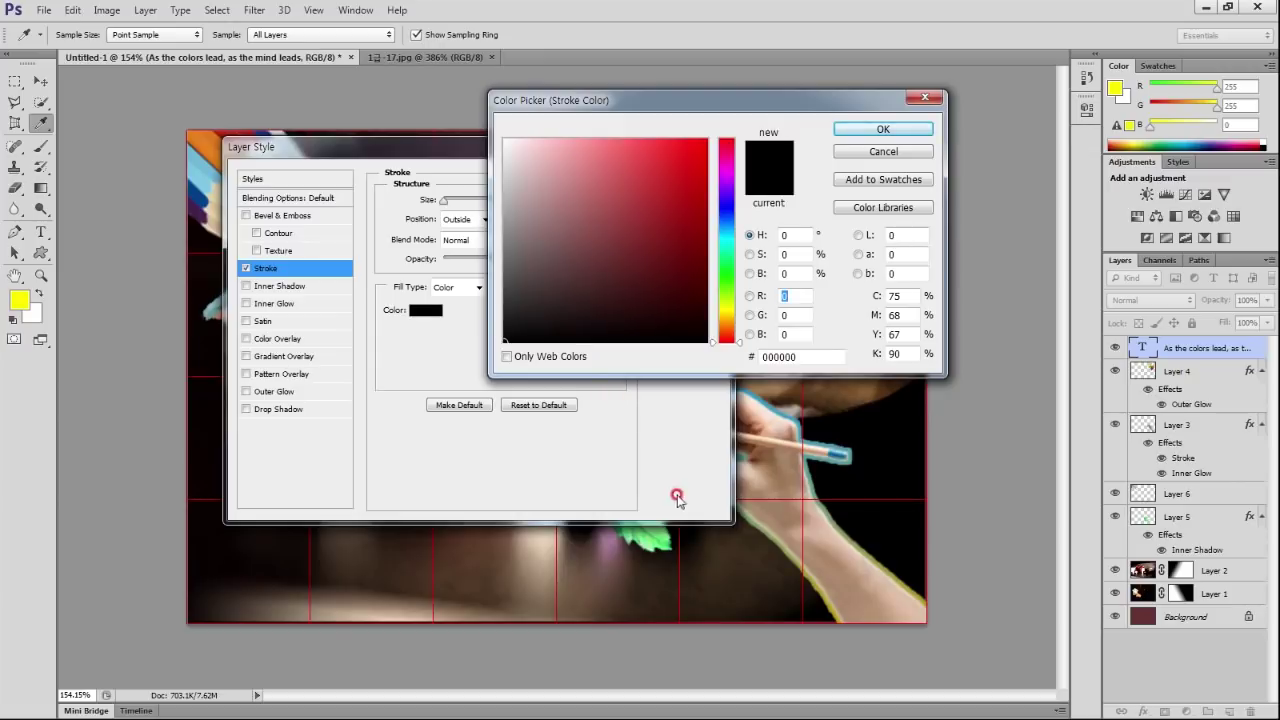
pyautogui.click(753, 335)
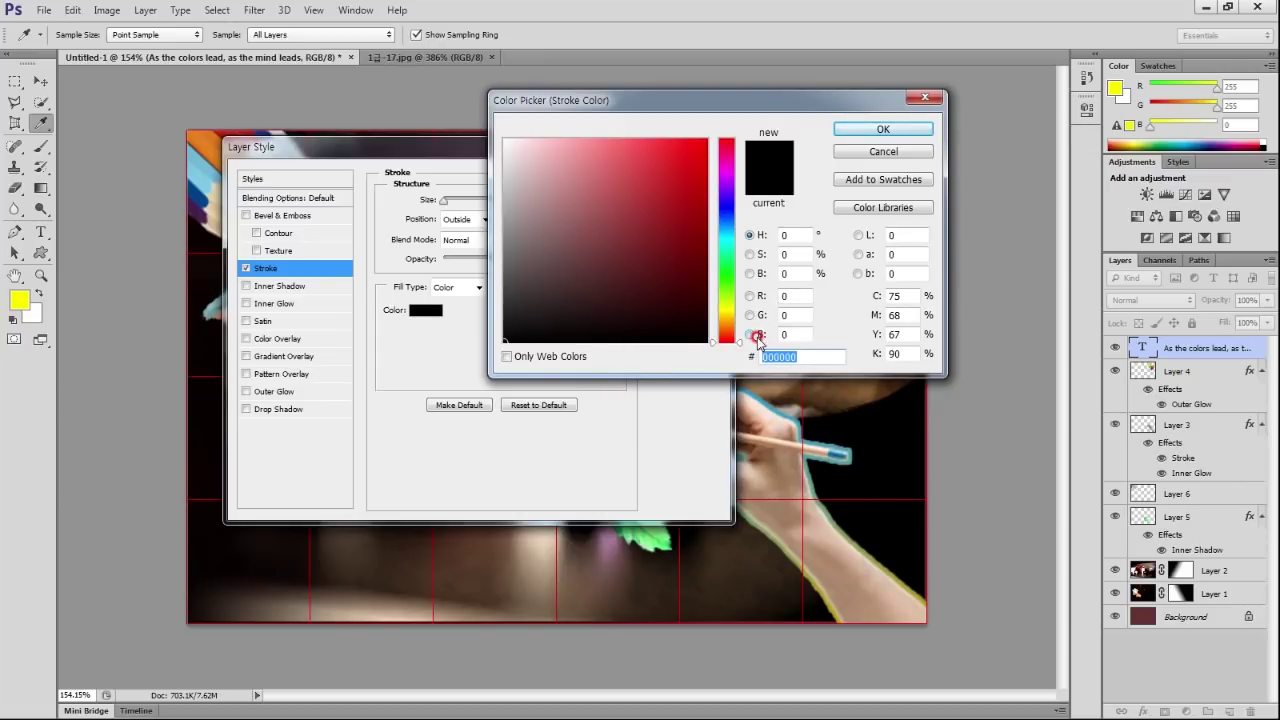
pyautogui.write('c06')
pyautogui.click(916, 134)
pyautogui.click(701, 175)
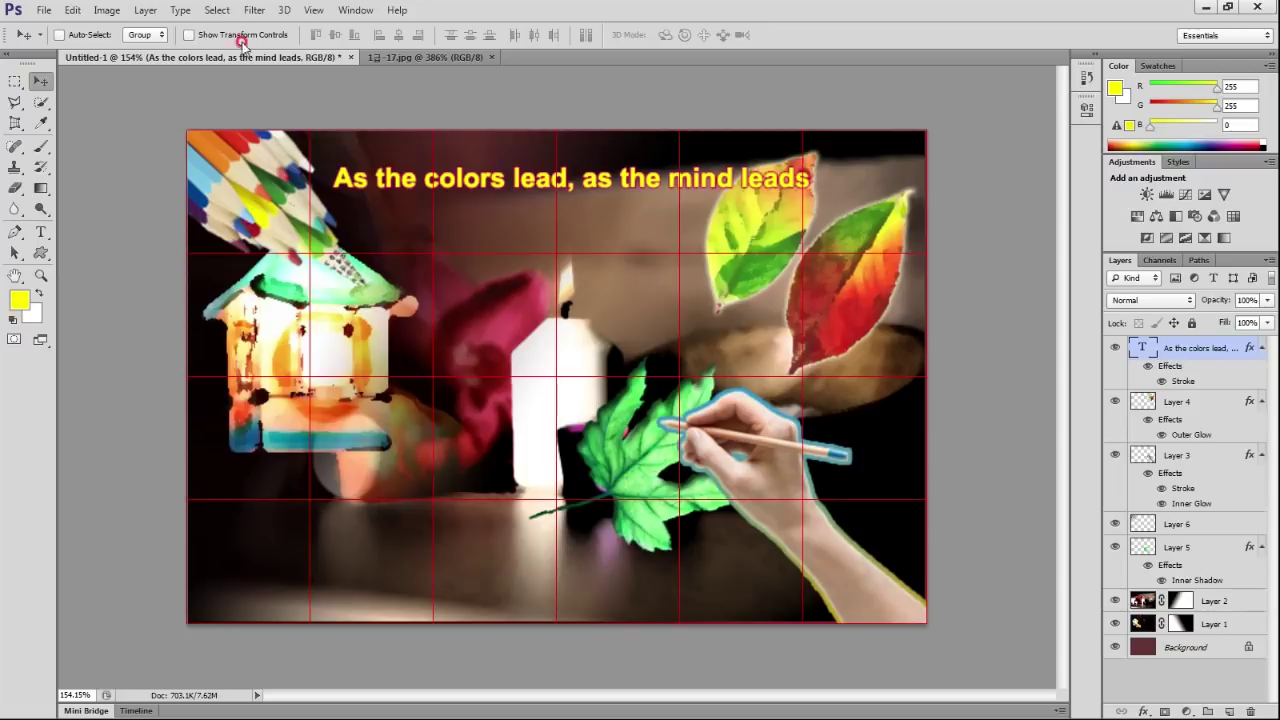
# Warp the English title with the Flag style.
pyautogui.click(41, 231)
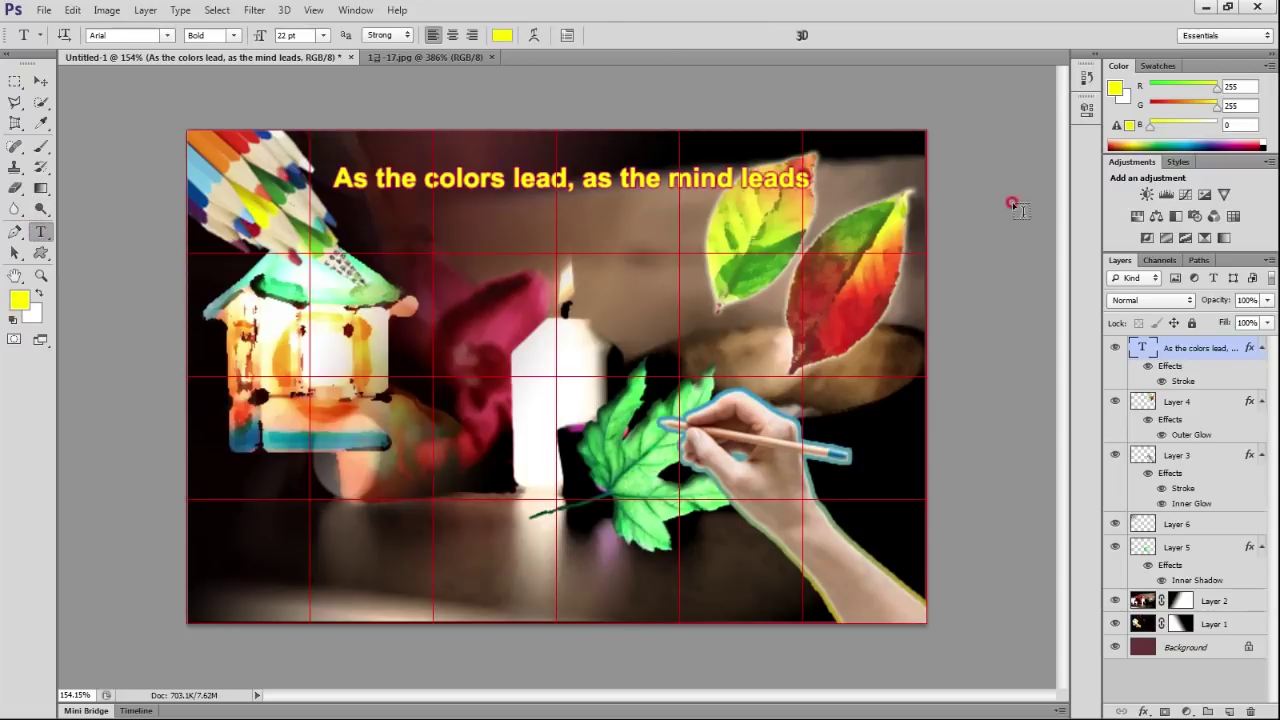
pyautogui.click(528, 34)
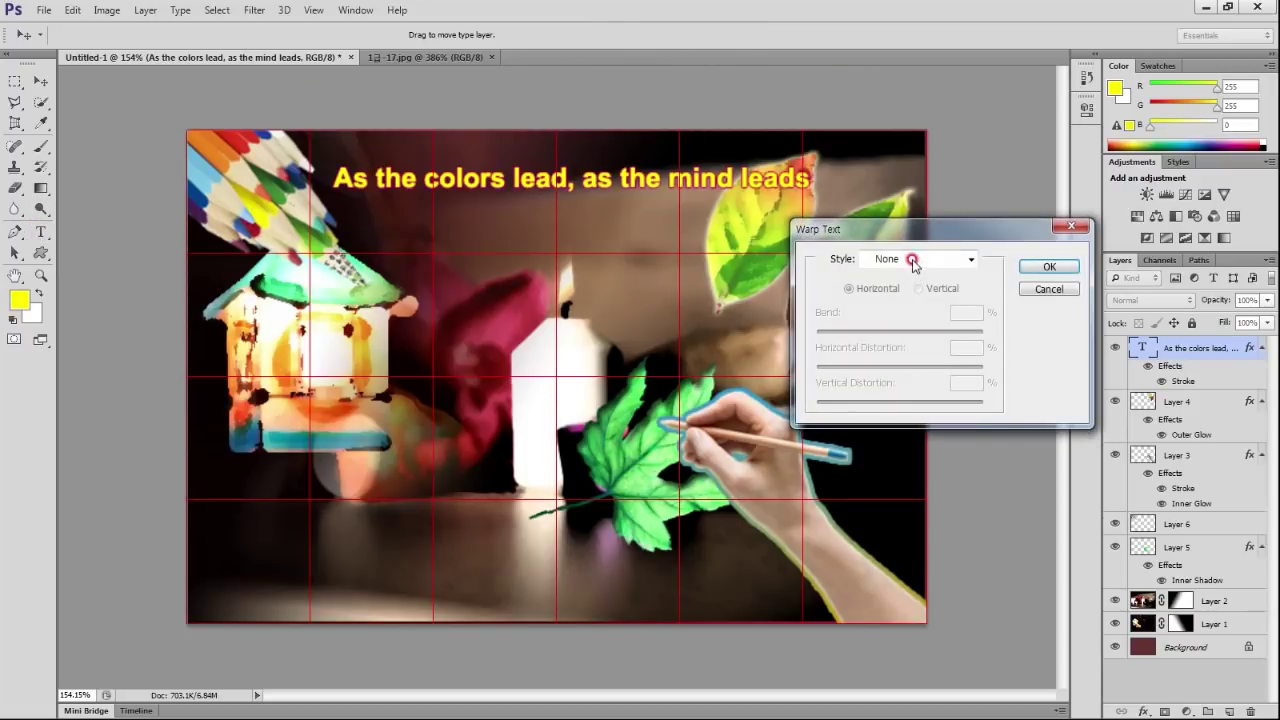
pyautogui.click(910, 258)
pyautogui.click(918, 445)
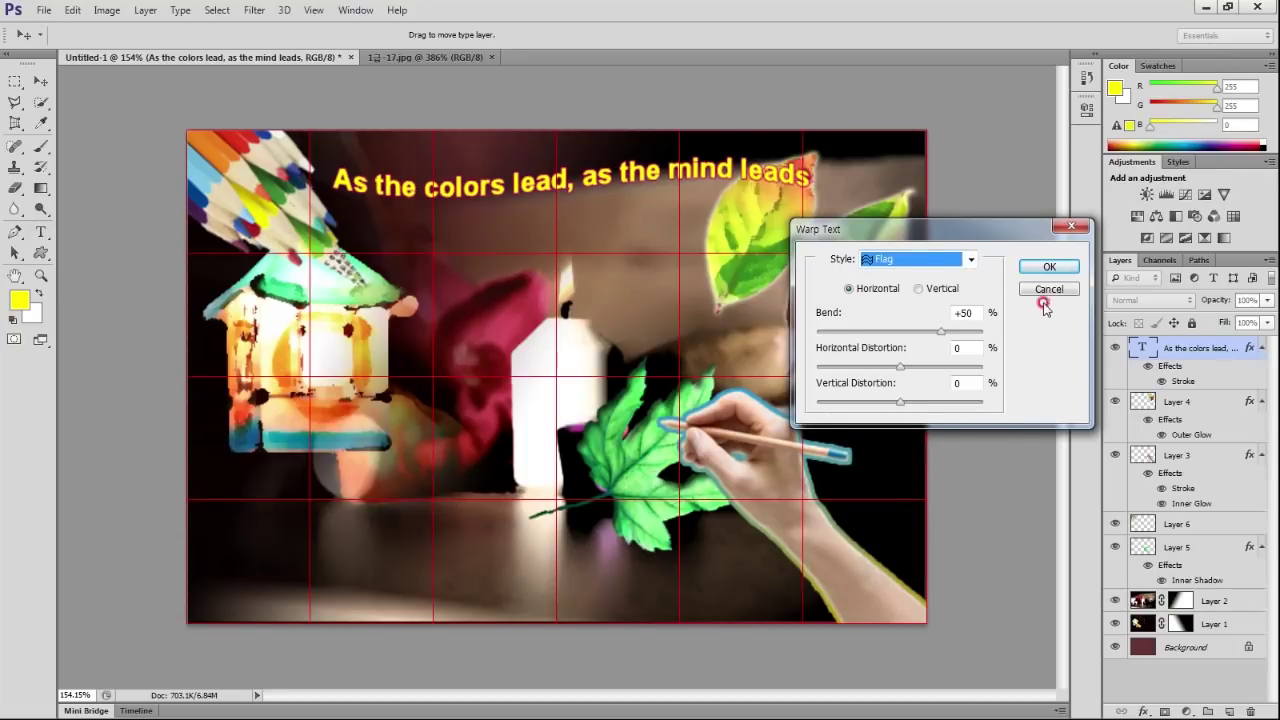
pyautogui.click(1046, 265)
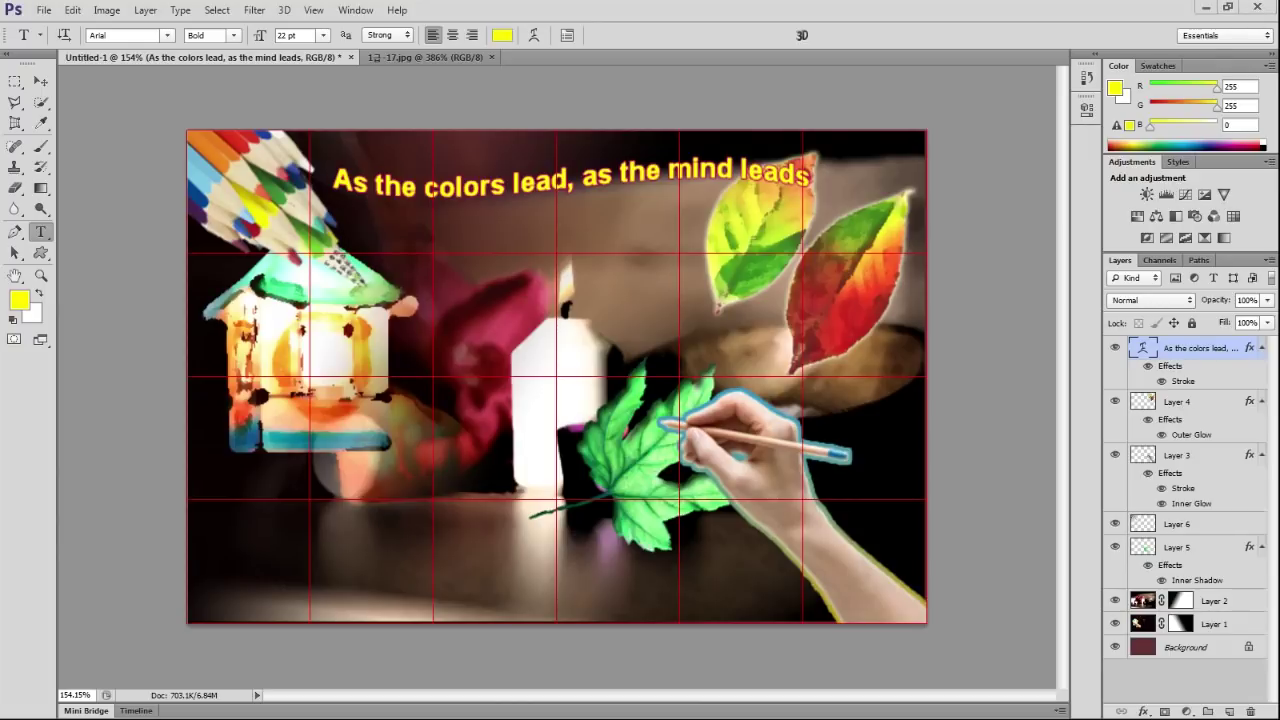
# Try the 궁서 font on the title, revert it to Arial, and start new text above the lantern.
pyautogui.click(146, 244)
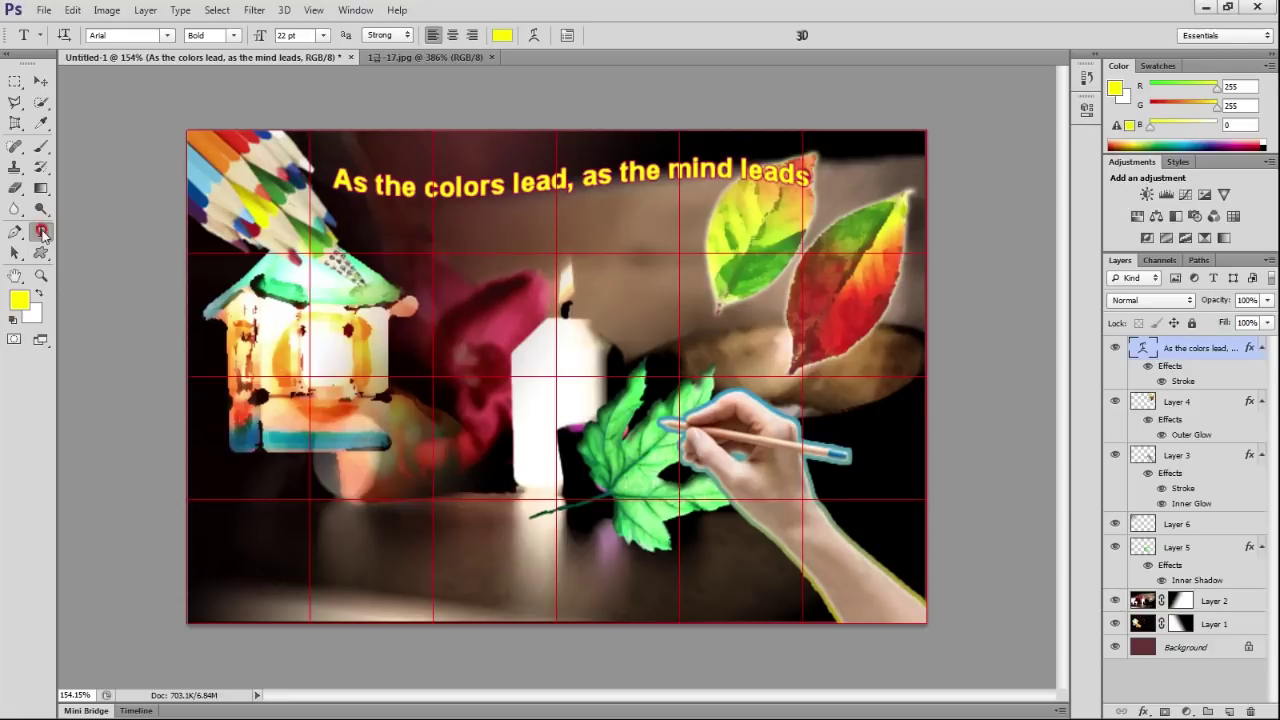
pyautogui.click(168, 36)
pyautogui.scroll(10, 370, 329)
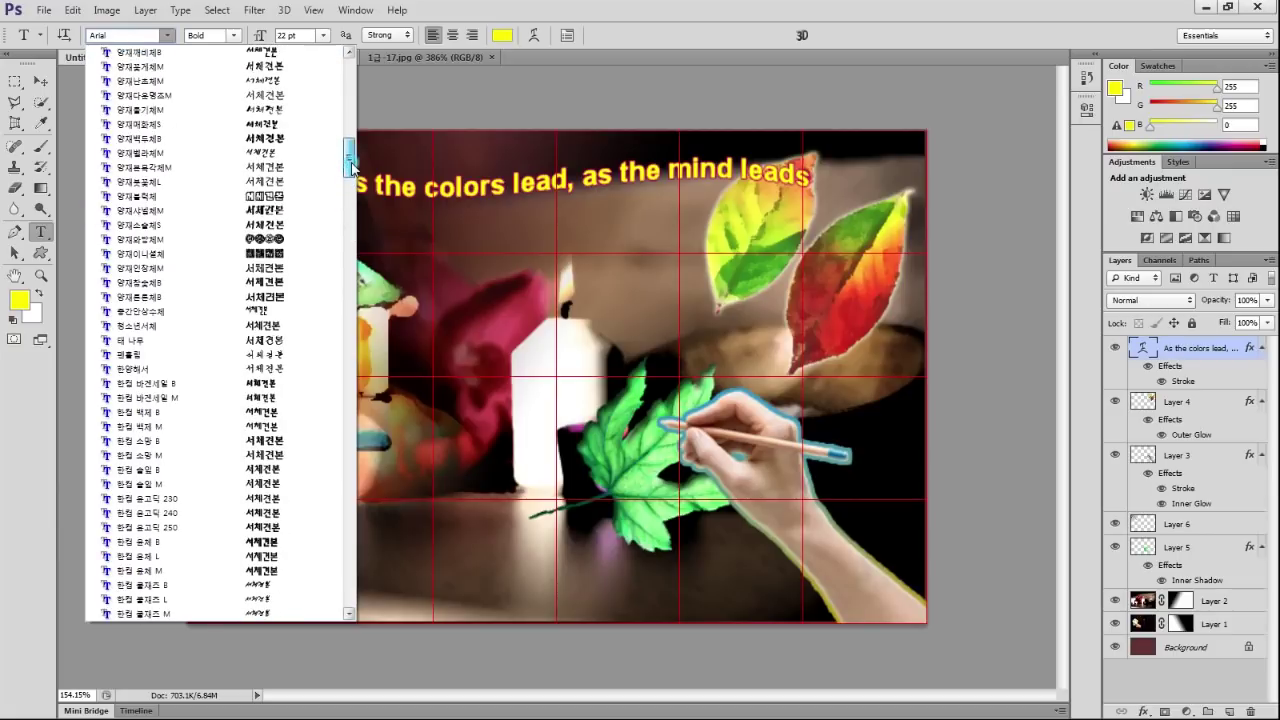
pyautogui.moveTo(352, 168); pyautogui.dragTo(349, 120)
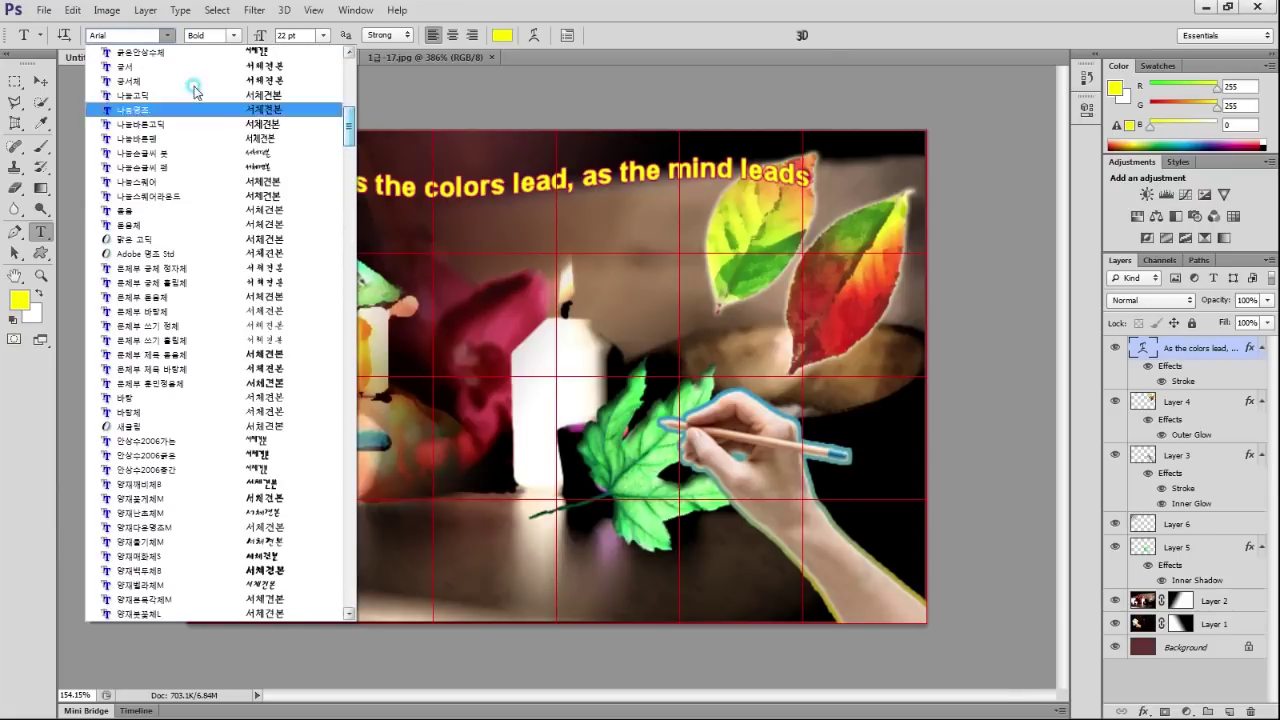
pyautogui.click(148, 68)
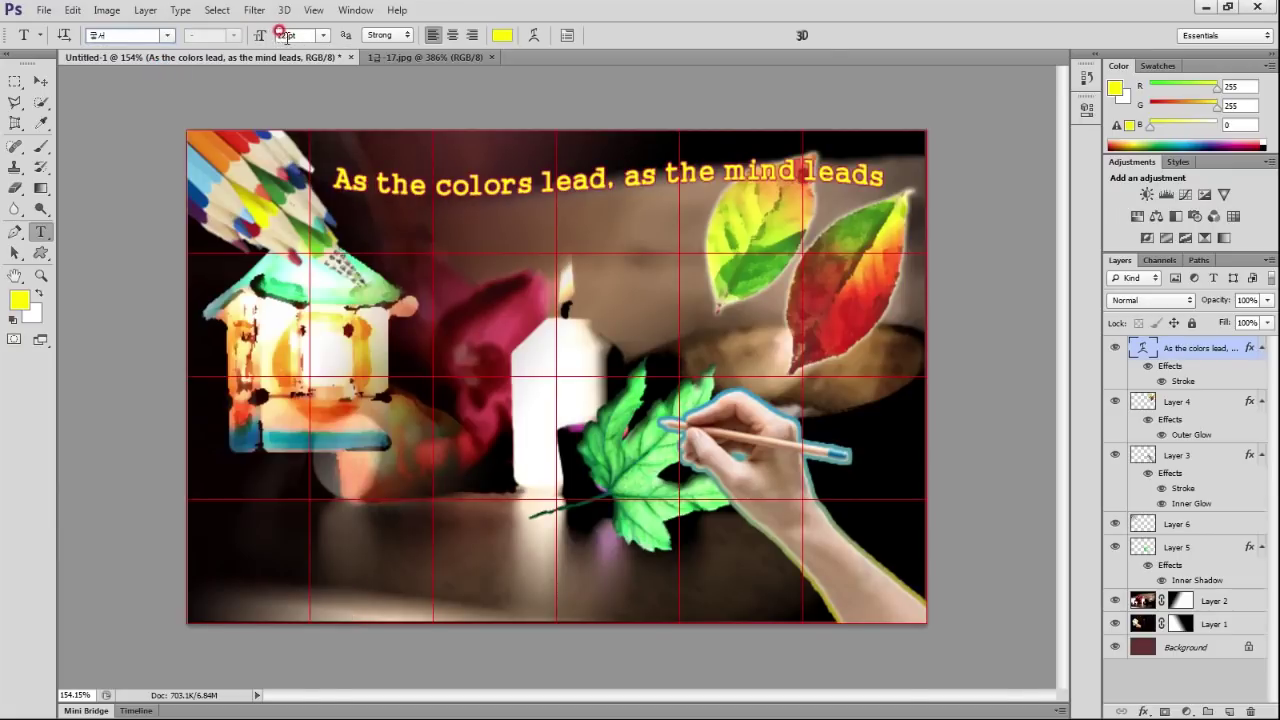
pyautogui.hotkey('ctrl', 'z')
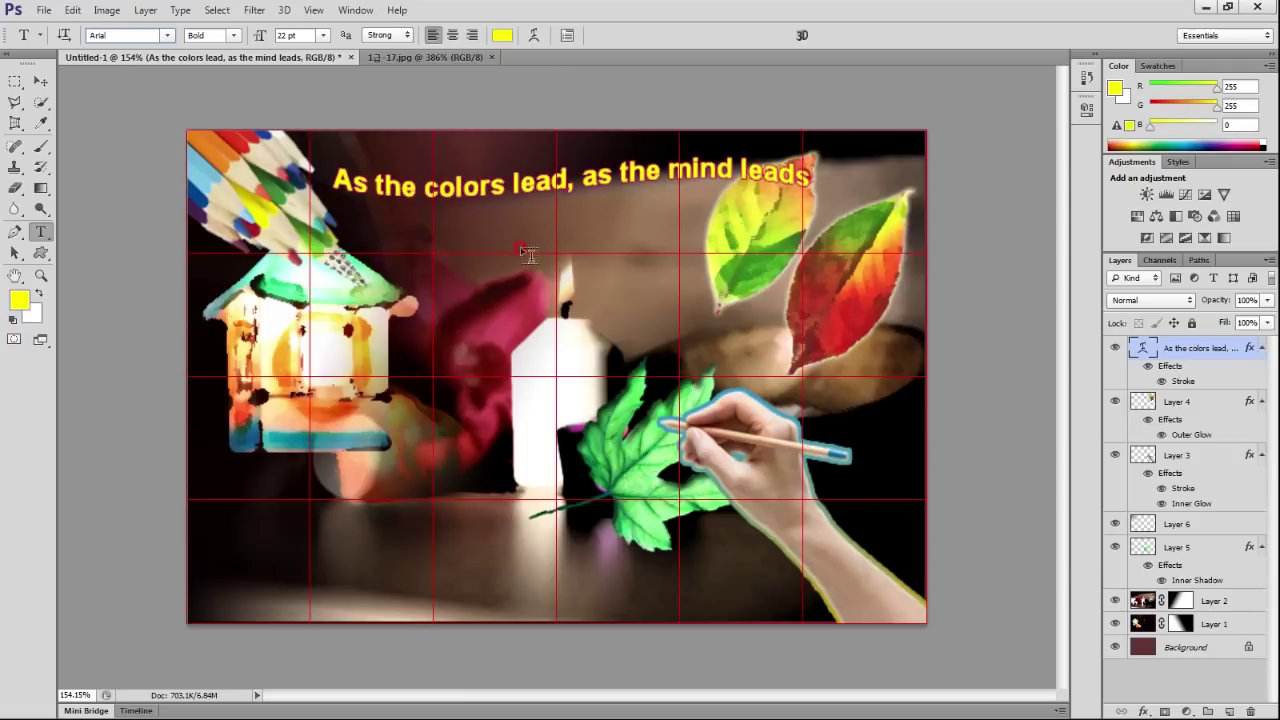
pyautogui.click(391, 273)
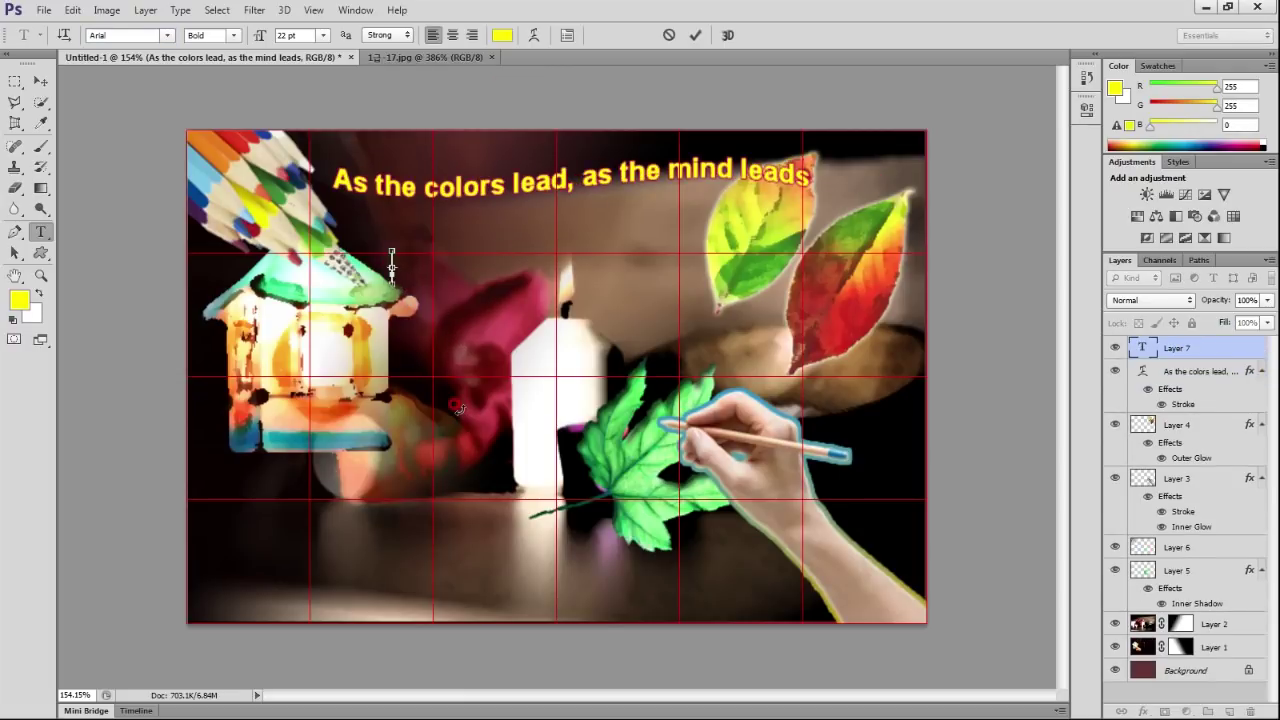
# Paste the Korean caption and set it in the 궁서 font at 42 pt.
pyautogui.write('색이 이끄는 대로 마음이 이끄는 대로')
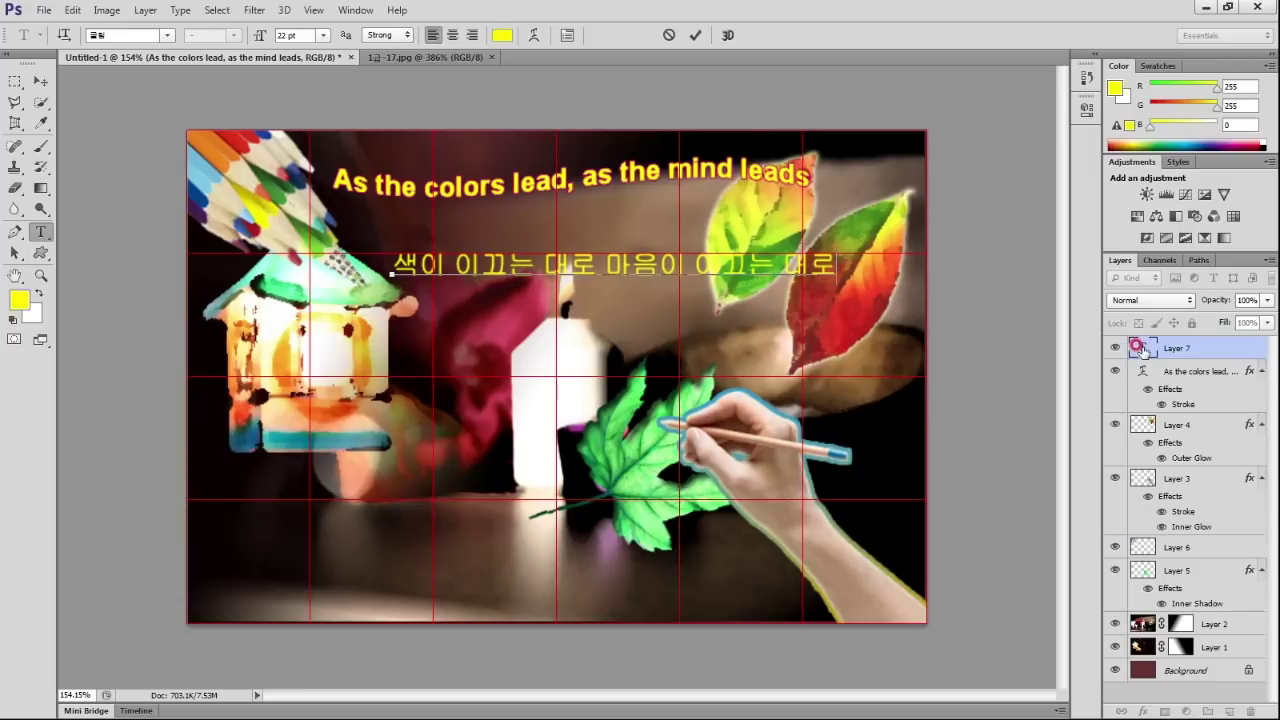
pyautogui.doubleClick(1140, 347)
pyautogui.click(172, 36)
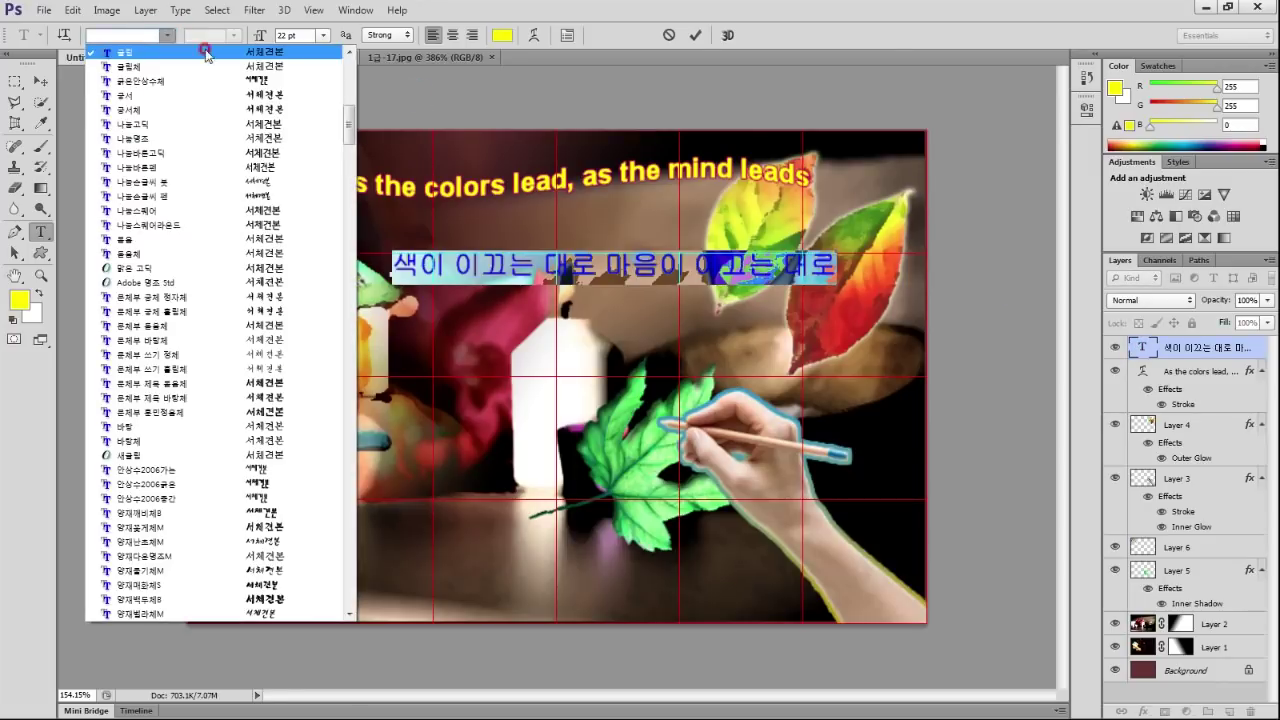
pyautogui.click(172, 95)
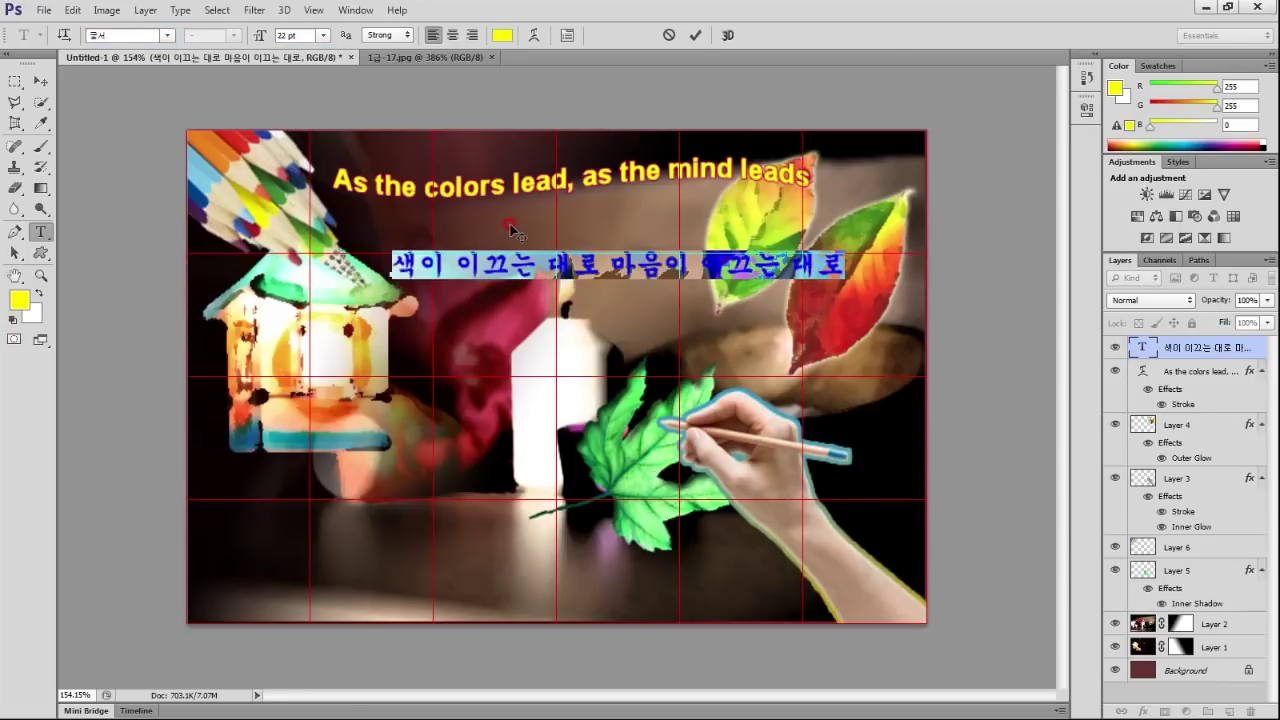
pyautogui.click(303, 59)
pyautogui.click(288, 35)
pyautogui.write('42')
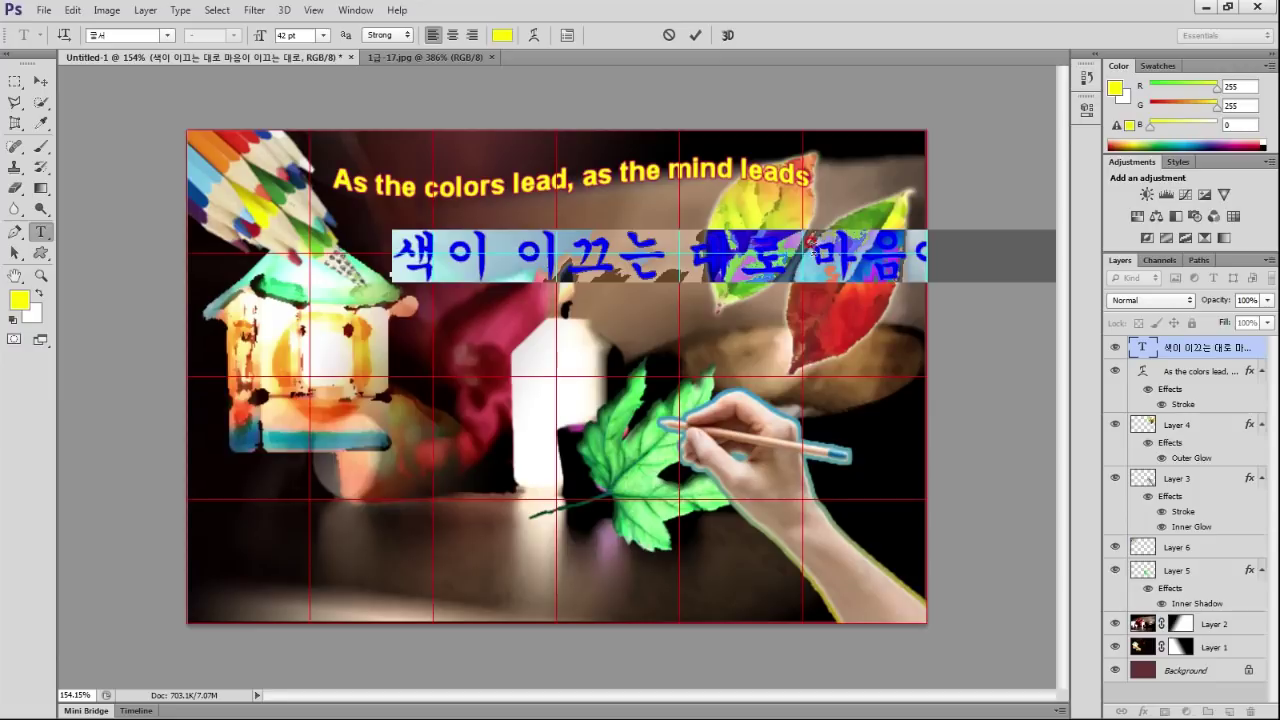
# Break the caption before 마음이 onto a second line and commit the edit.
pyautogui.click(812, 242)
pyautogui.press('Return')
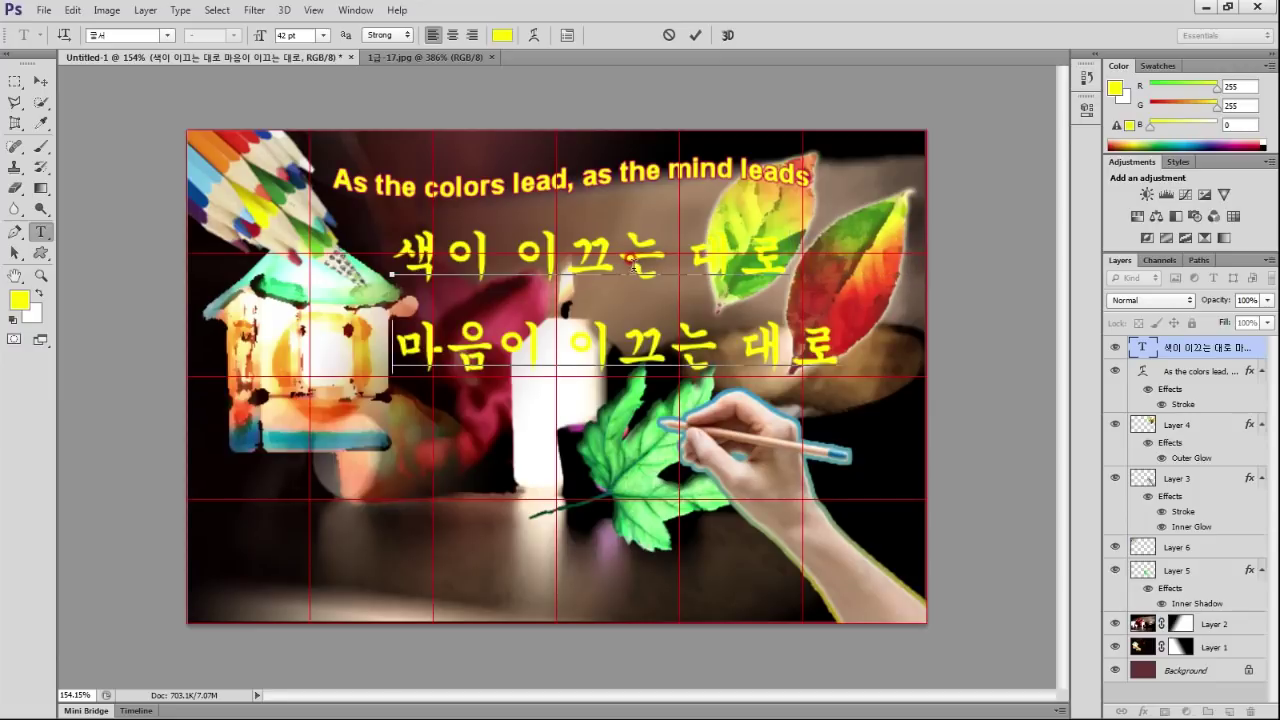
pyautogui.click(695, 35)
pyautogui.click(1142, 348)
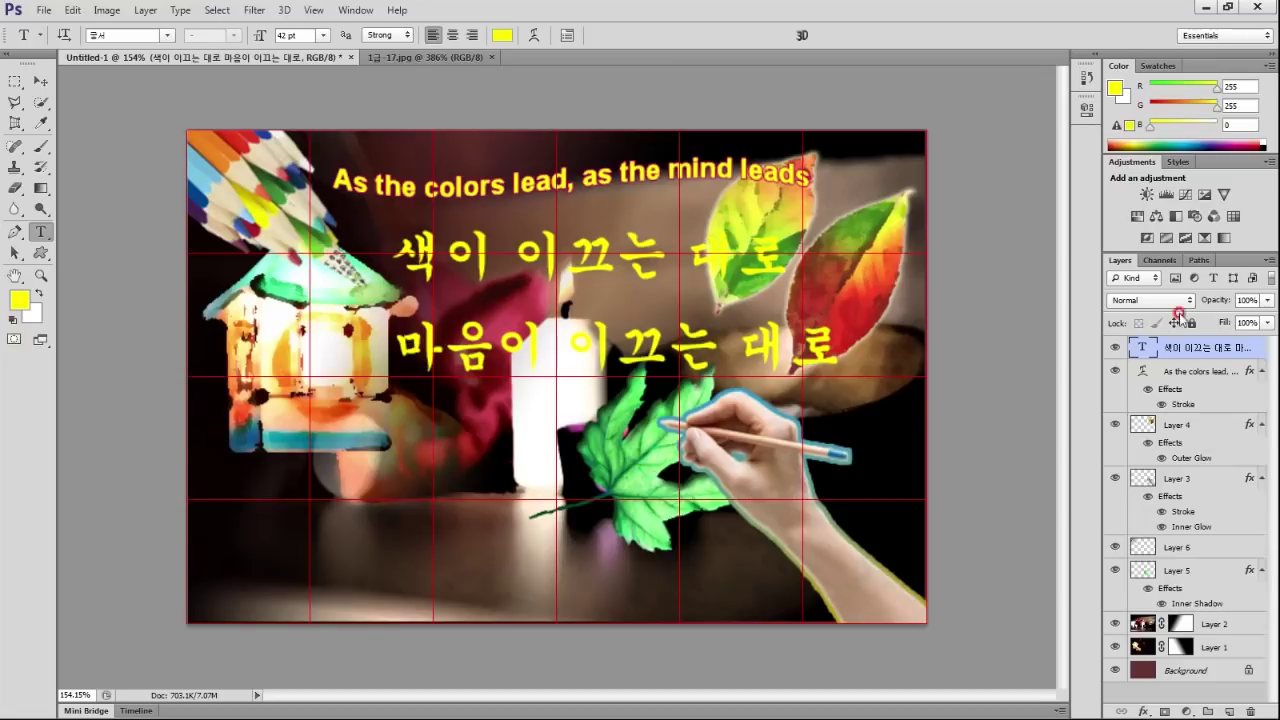
# Add a Gradient Overlay effect to the Korean caption layer.
pyautogui.click(1198, 648)
pyautogui.click(1243, 649)
pyautogui.click(1145, 711)
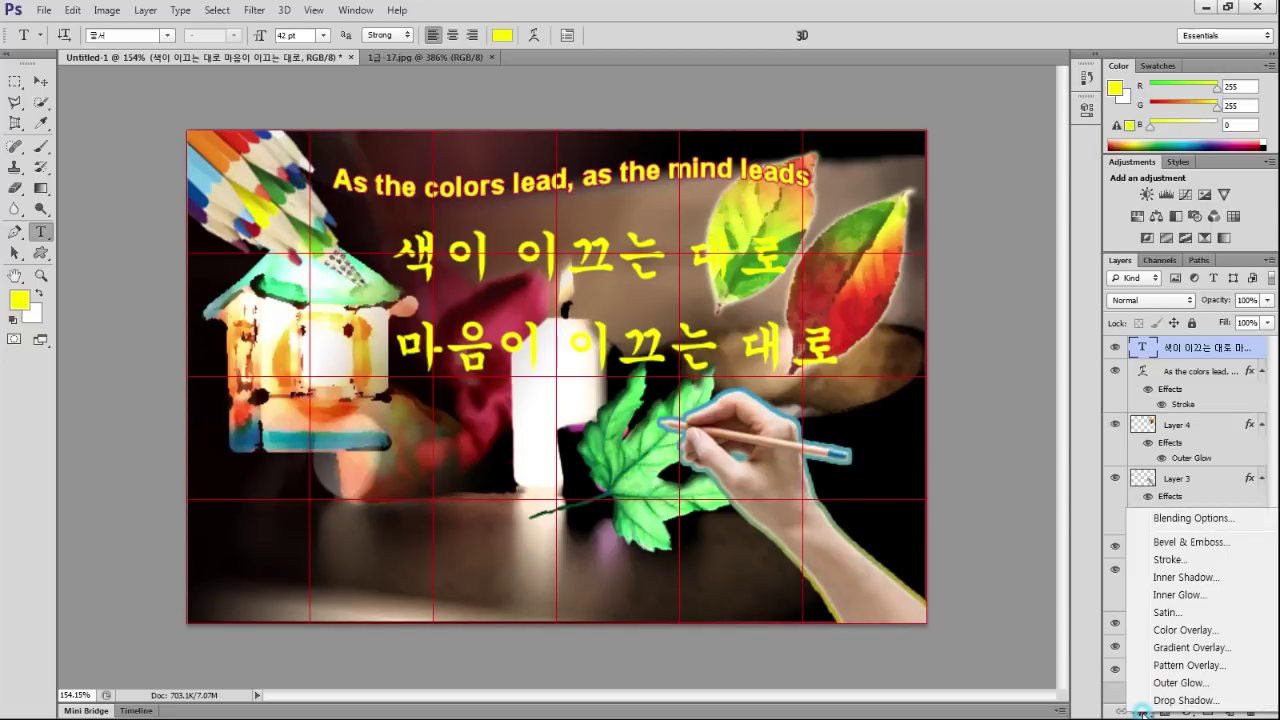
pyautogui.click(1210, 648)
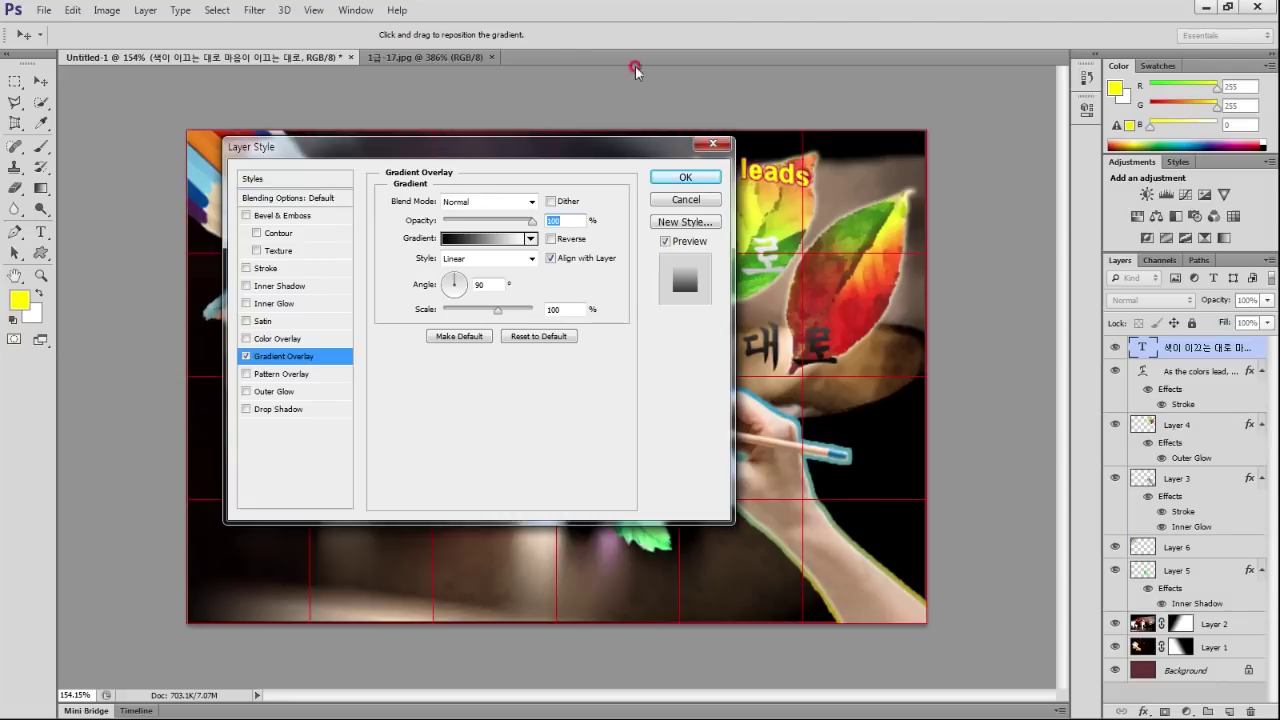
pyautogui.click(474, 241)
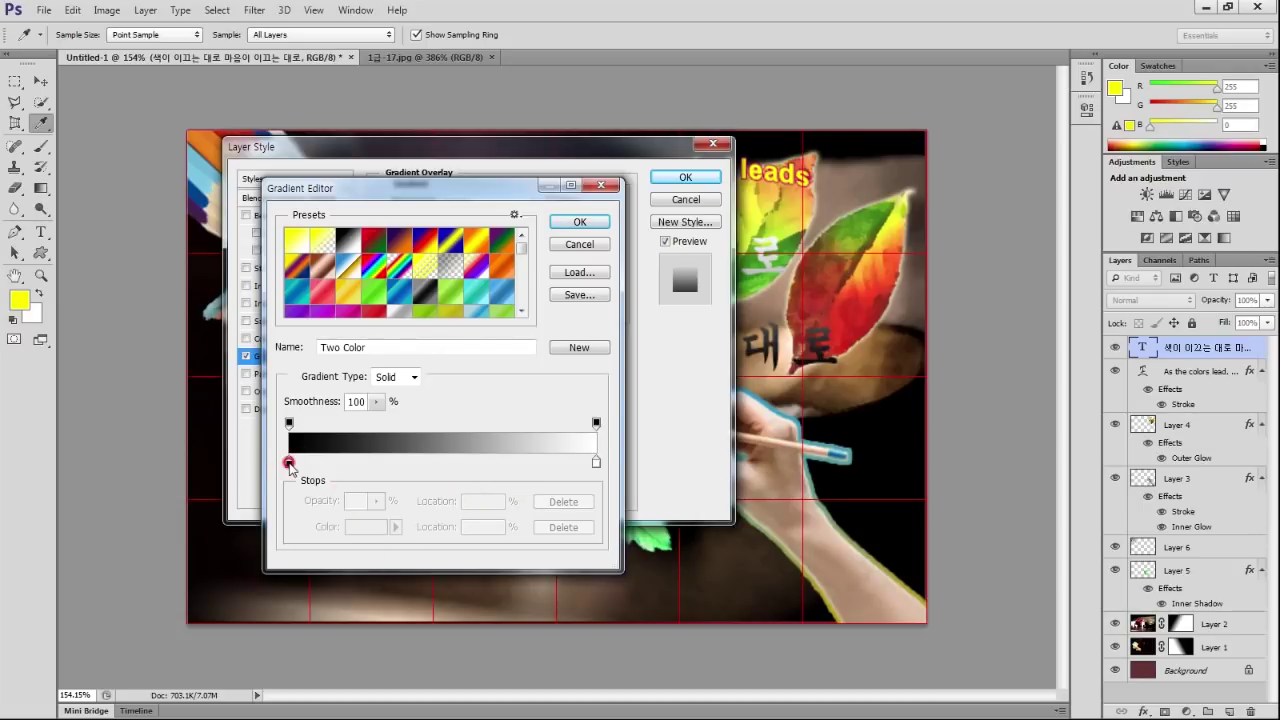
# Set the gradient stops to red #cc3333 and blue #006699.
pyautogui.click(289, 464)
pyautogui.click(366, 527)
pyautogui.doubleClick(804, 357)
pyautogui.write('c33')
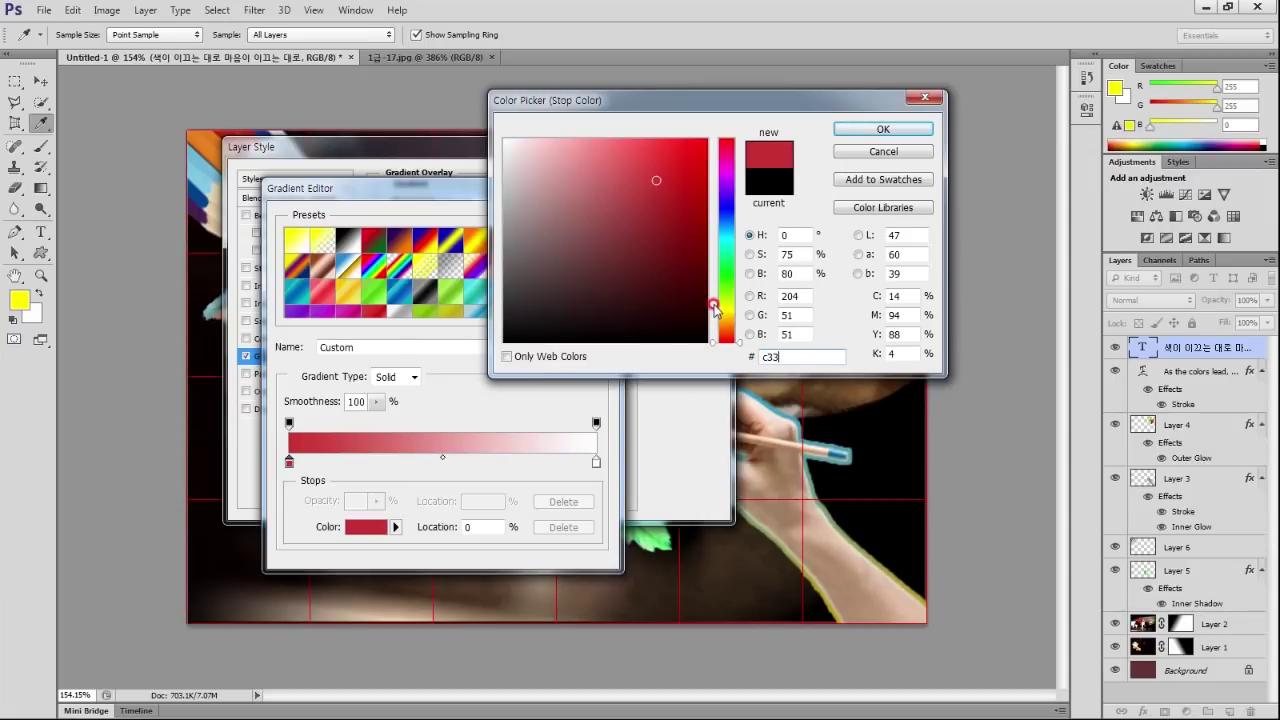
pyautogui.click(906, 130)
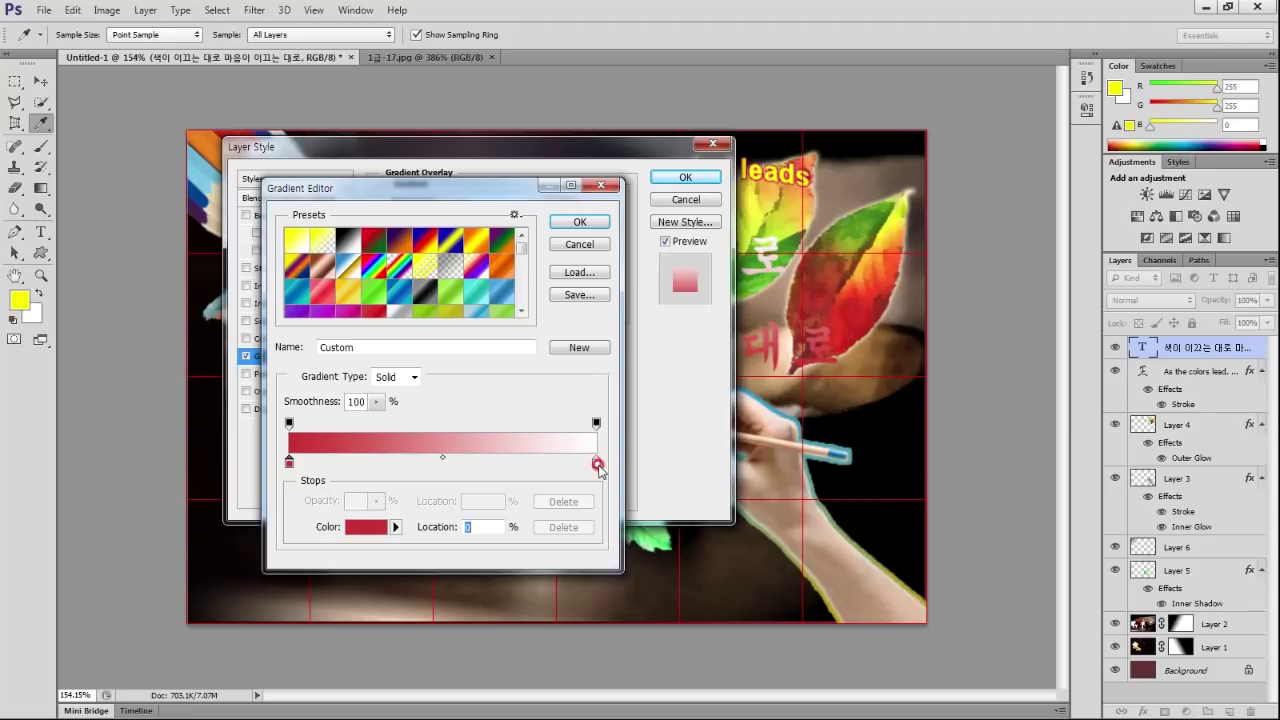
pyautogui.click(597, 464)
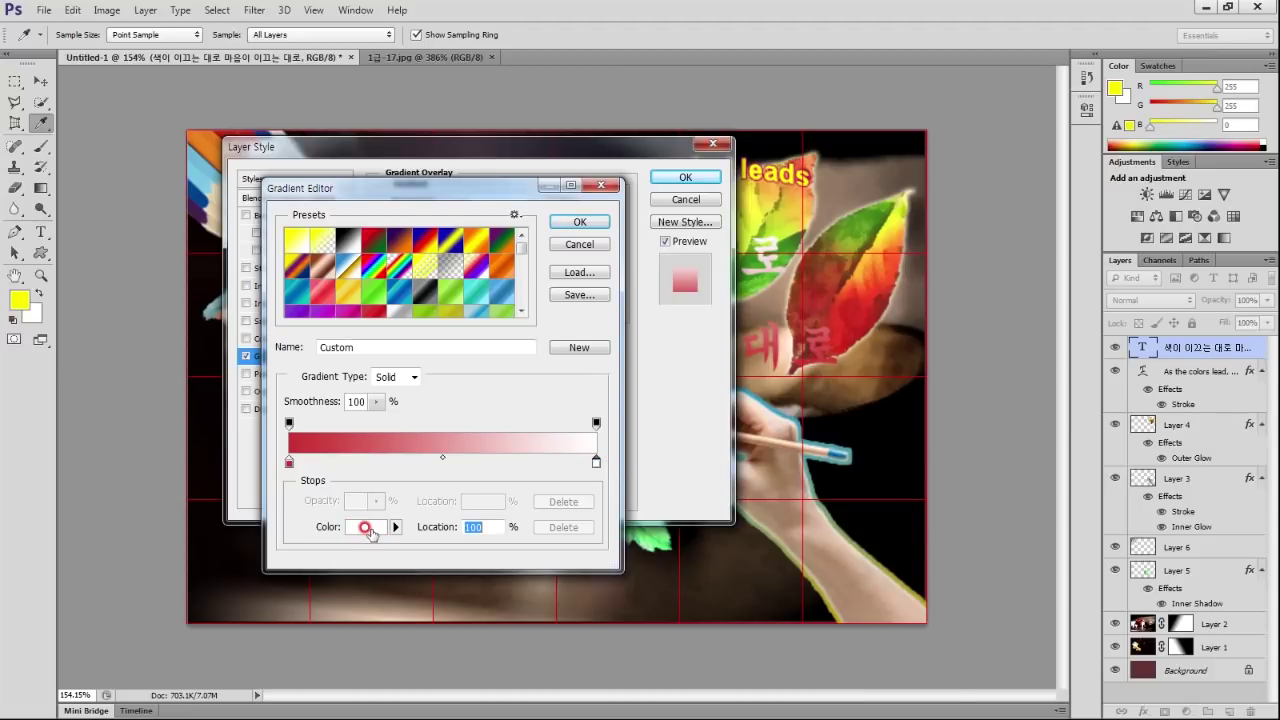
pyautogui.click(365, 527)
pyautogui.moveTo(800, 358); pyautogui.dragTo(660, 372)
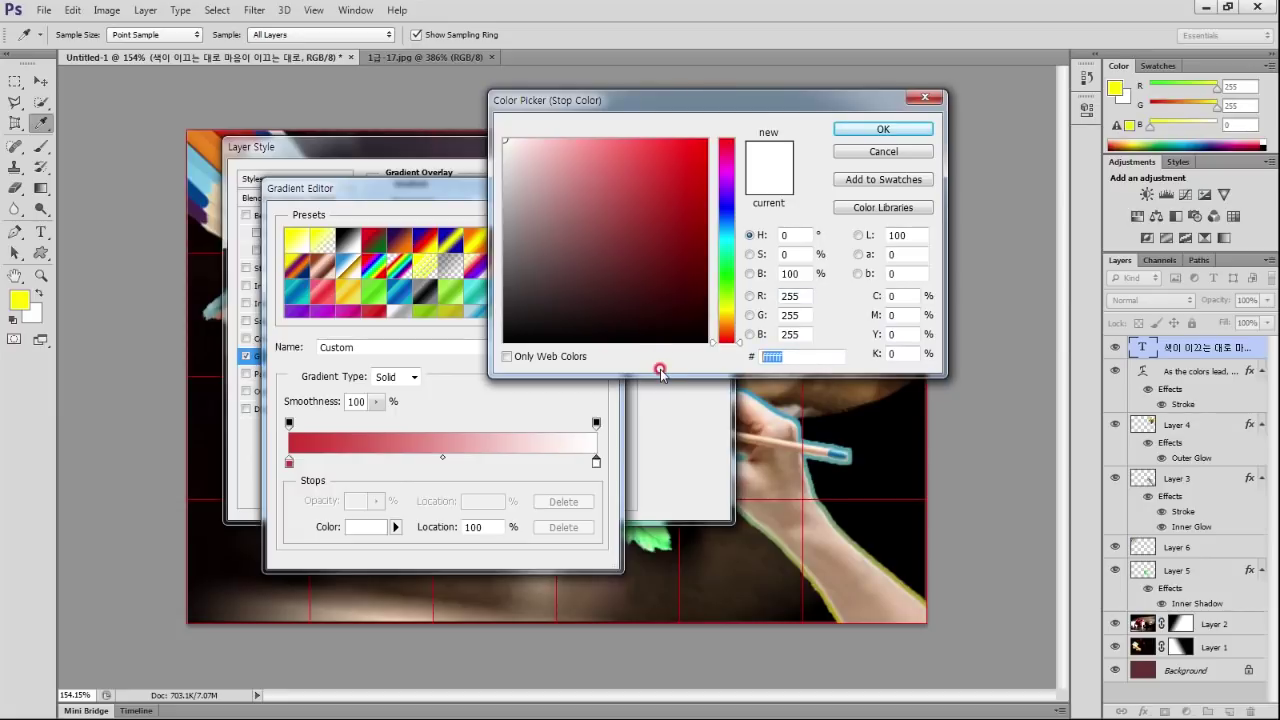
pyautogui.write('0')
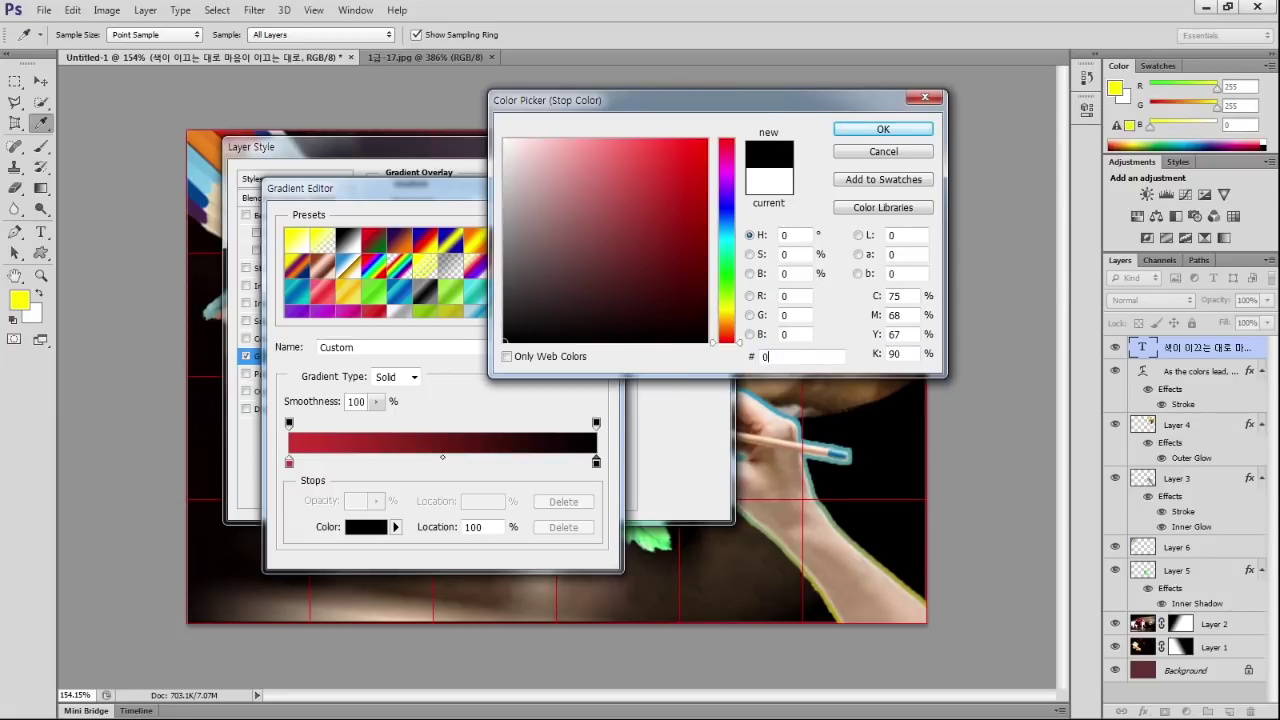
pyautogui.write('006699')
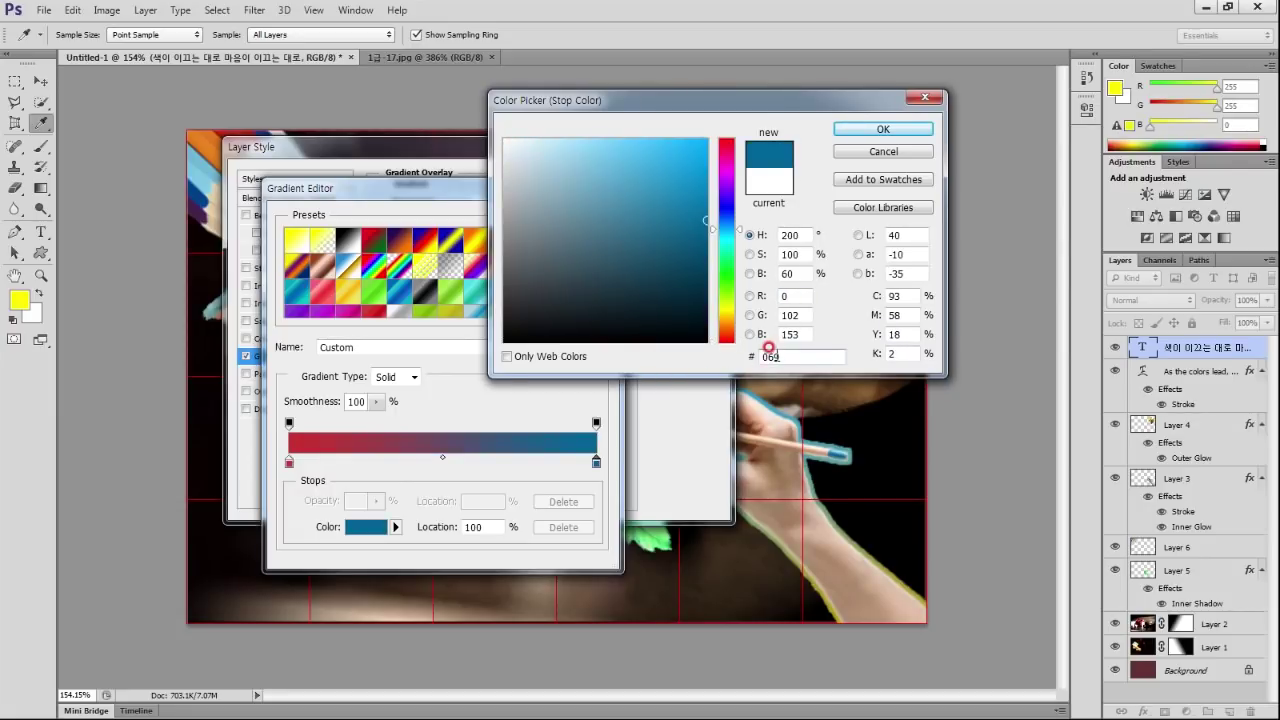
pyautogui.click(883, 129)
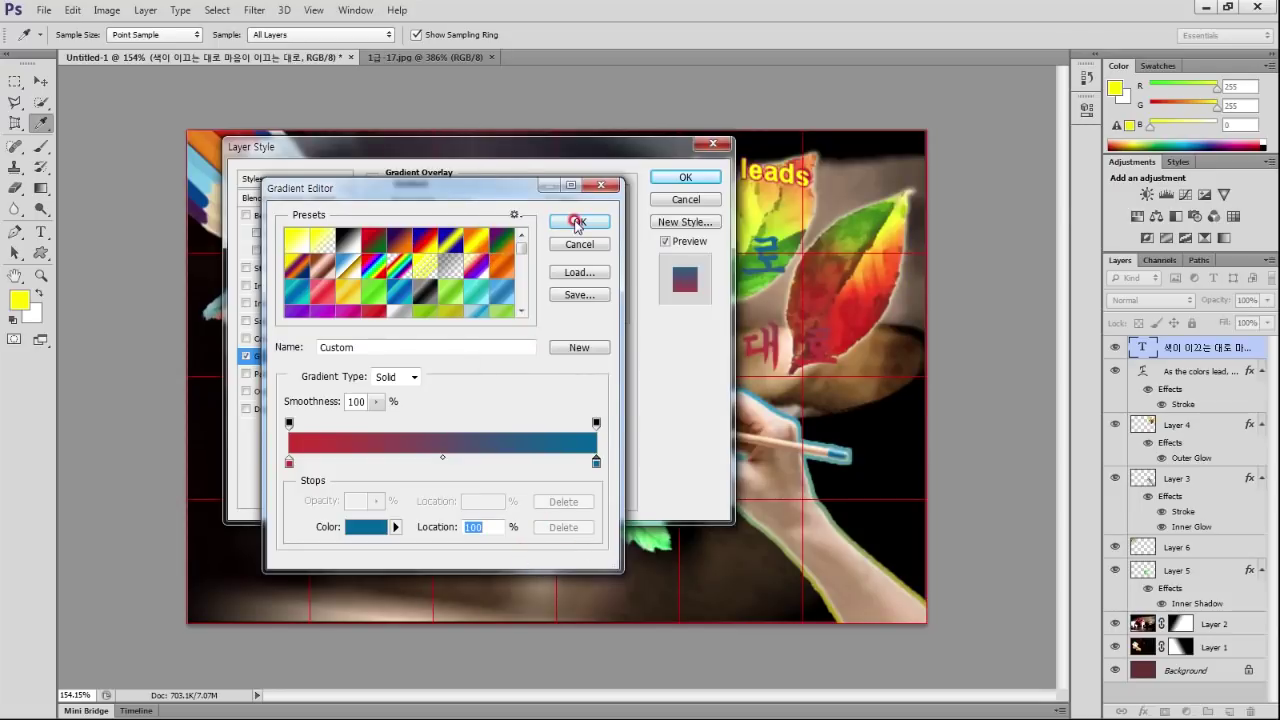
pyautogui.click(579, 221)
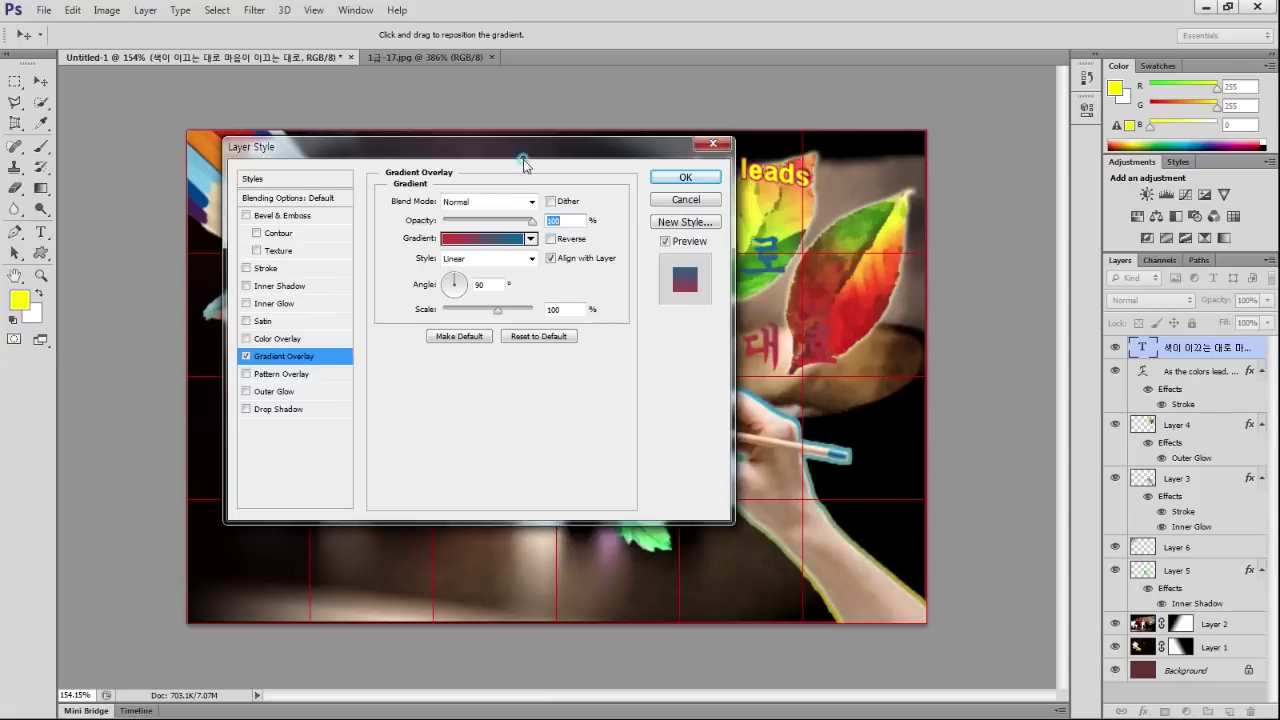
# Set the gradient angle to 0°, enable Outer Glow, and apply the layer style.
pyautogui.moveTo(522, 158); pyautogui.dragTo(881, 289)
pyautogui.click(843, 417)
pyautogui.click(540, 535)
pyautogui.write('0')
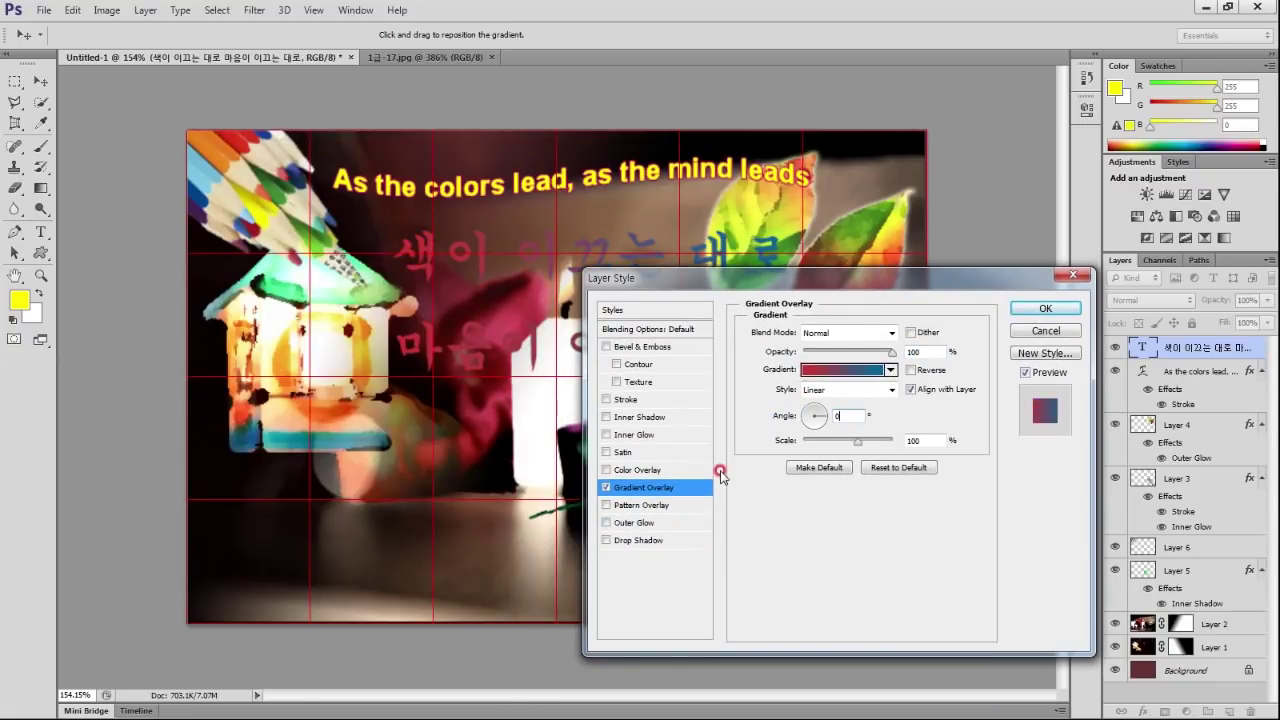
pyautogui.click(658, 522)
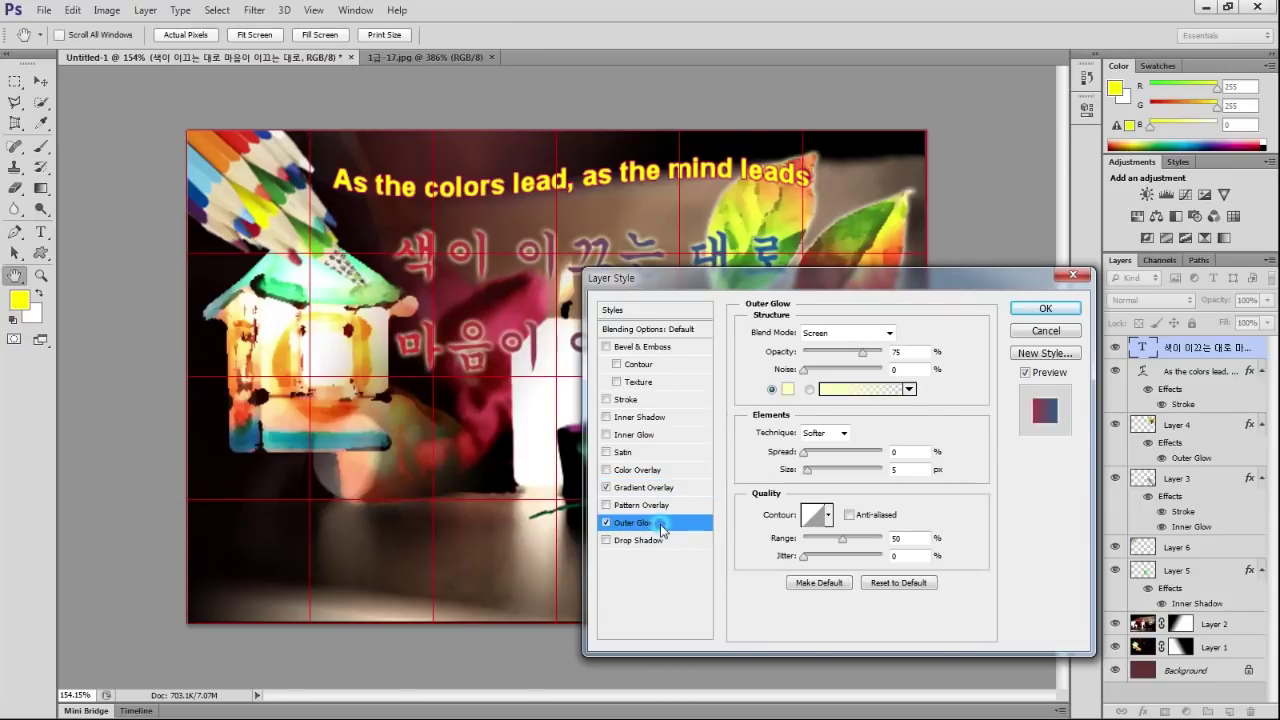
pyautogui.click(1045, 308)
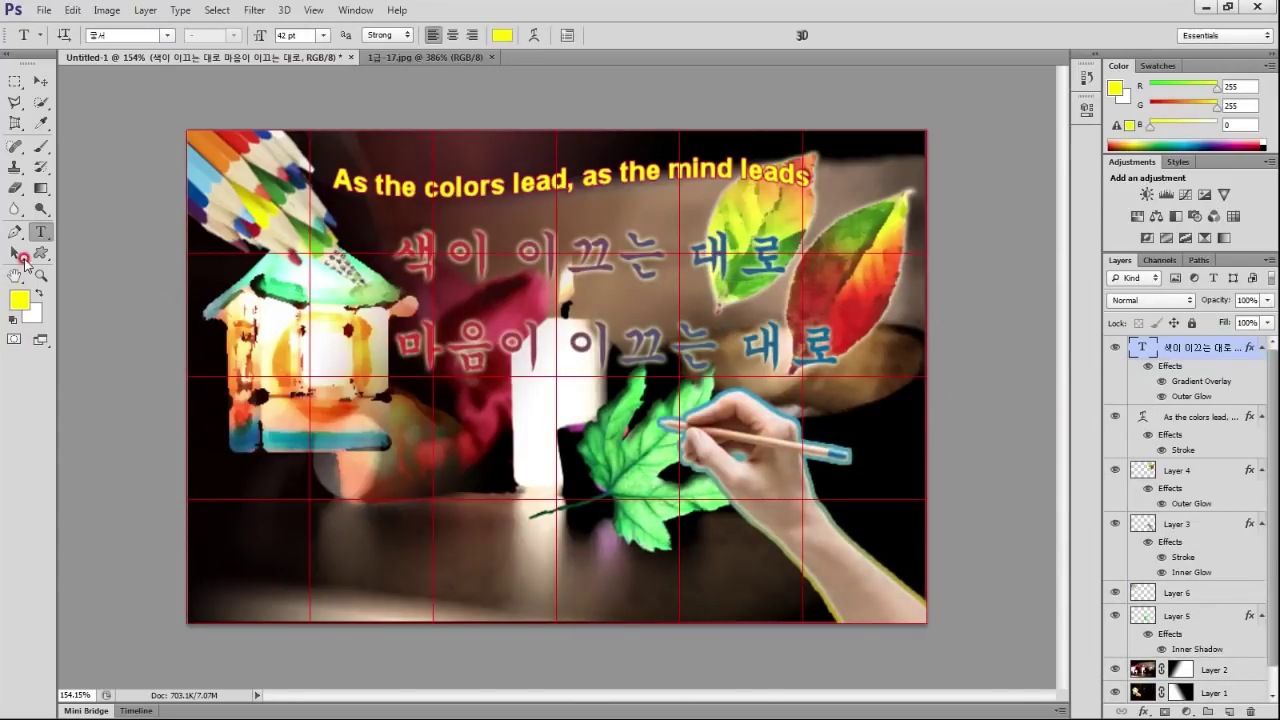
# Apply a Rise warp with +30 bend to the Korean caption, shifting it slightly left.
pyautogui.click(533, 35)
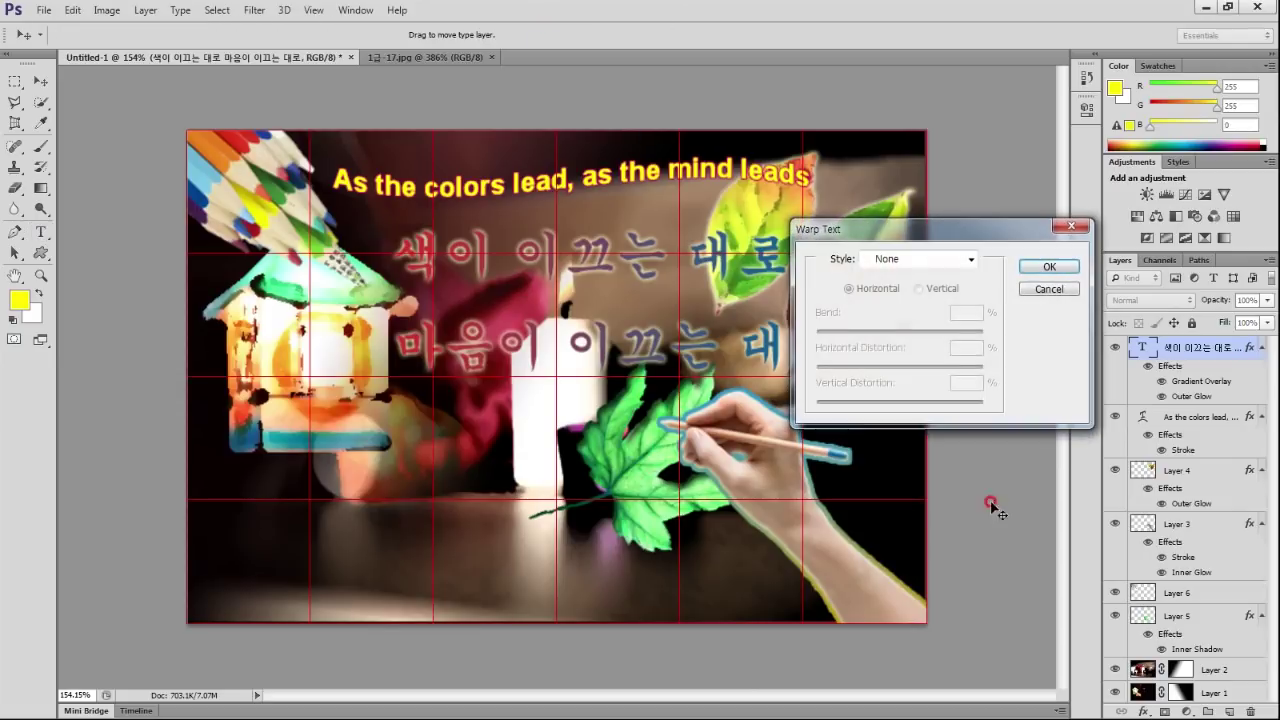
pyautogui.click(926, 262)
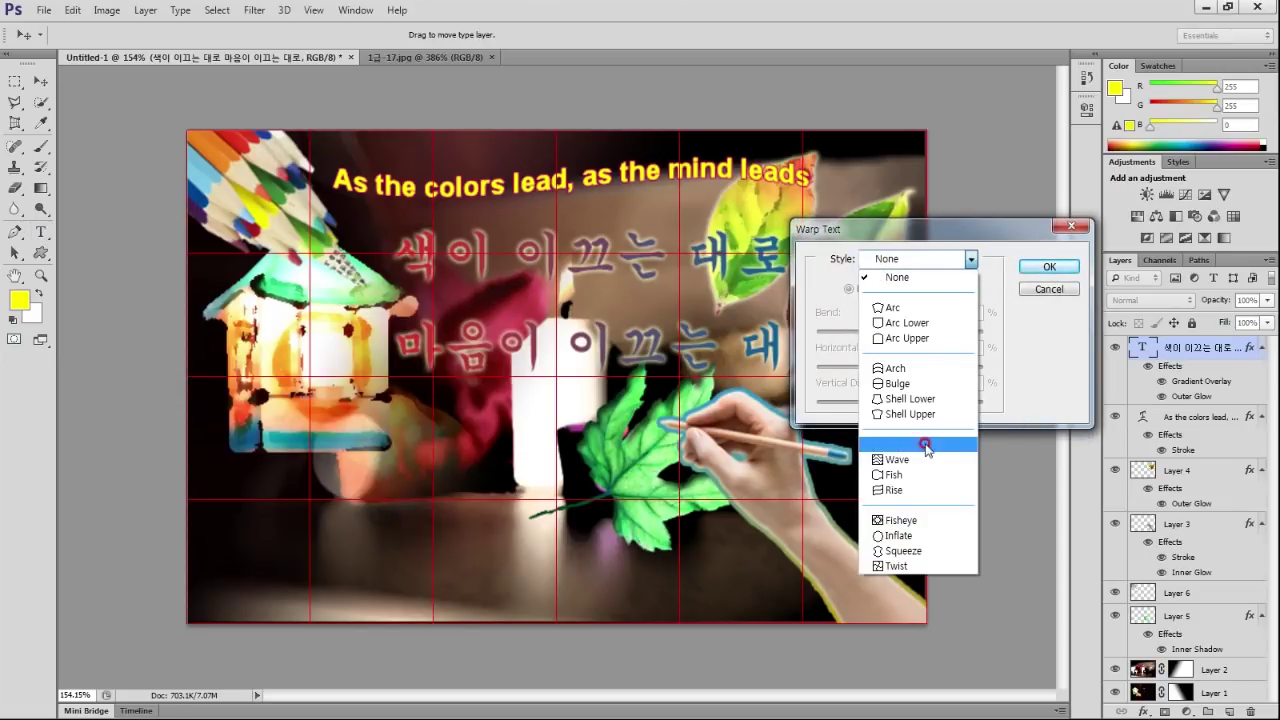
pyautogui.click(909, 490)
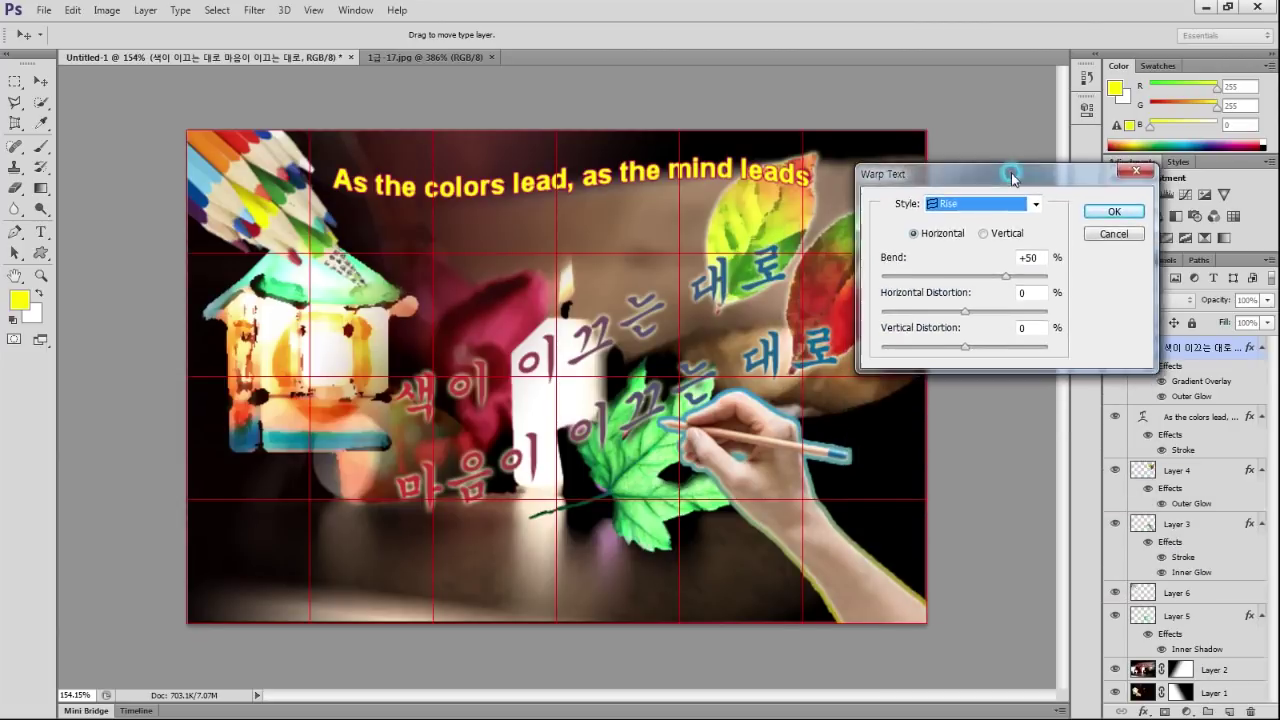
pyautogui.moveTo(938, 237); pyautogui.dragTo(1026, 152)
pyautogui.moveTo(1025, 245); pyautogui.dragTo(1013, 246)
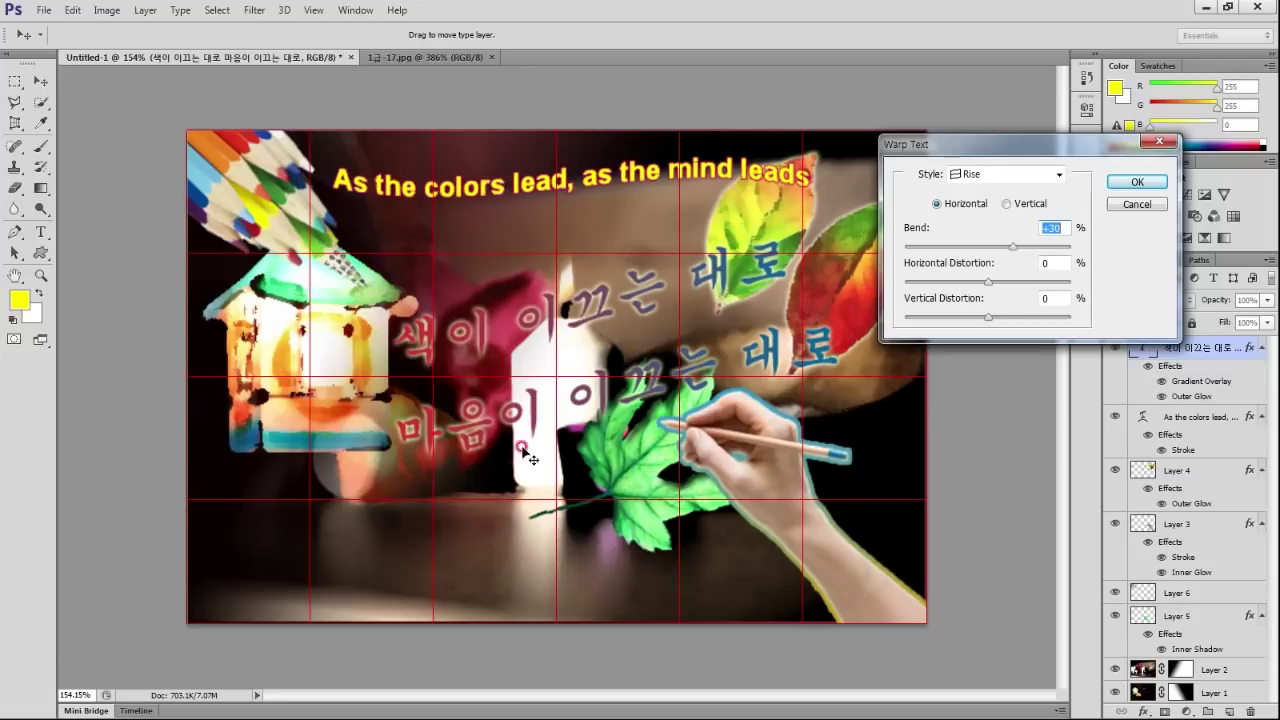
pyautogui.moveTo(535, 478); pyautogui.dragTo(422, 488)
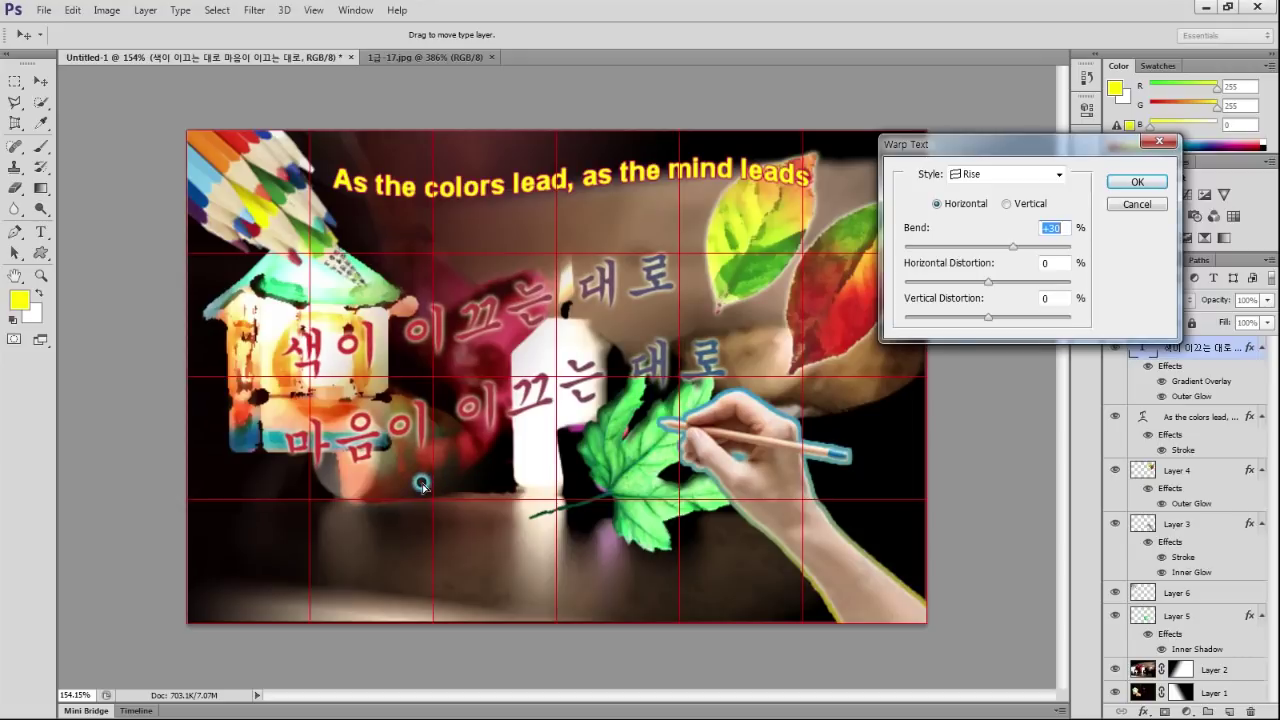
pyautogui.click(423, 487)
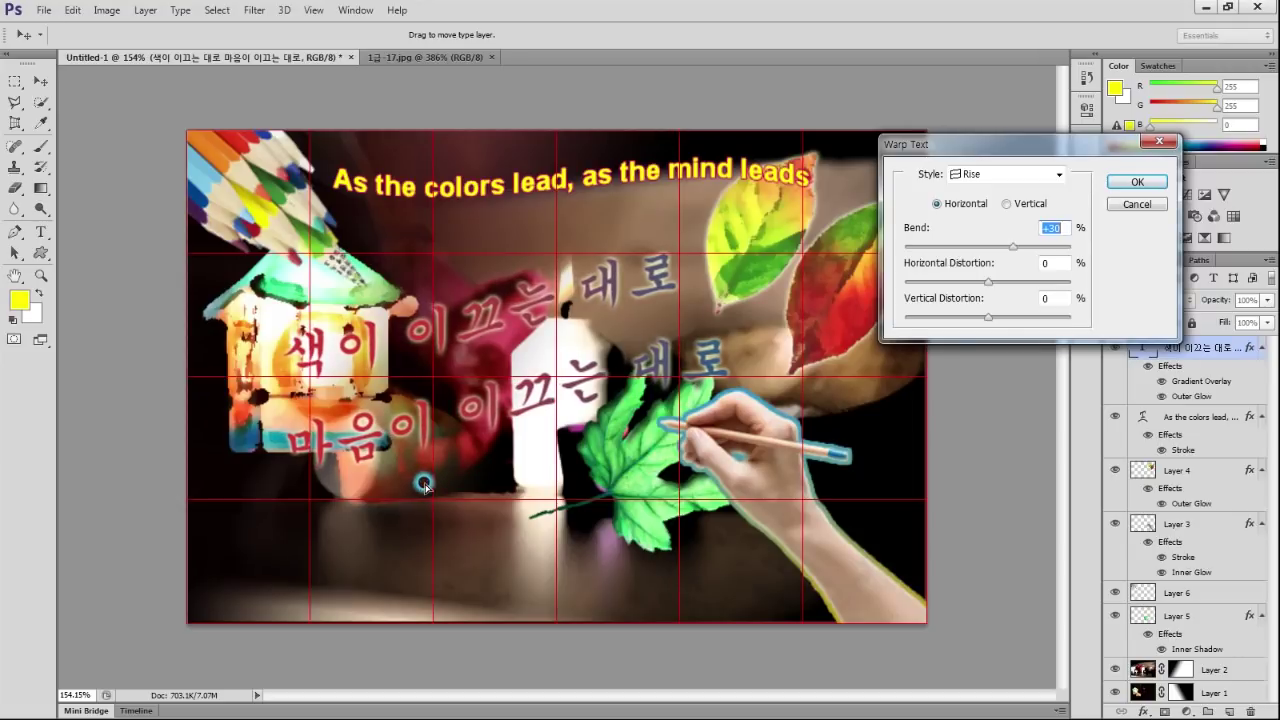
pyautogui.click(1123, 262)
pyautogui.click(1137, 181)
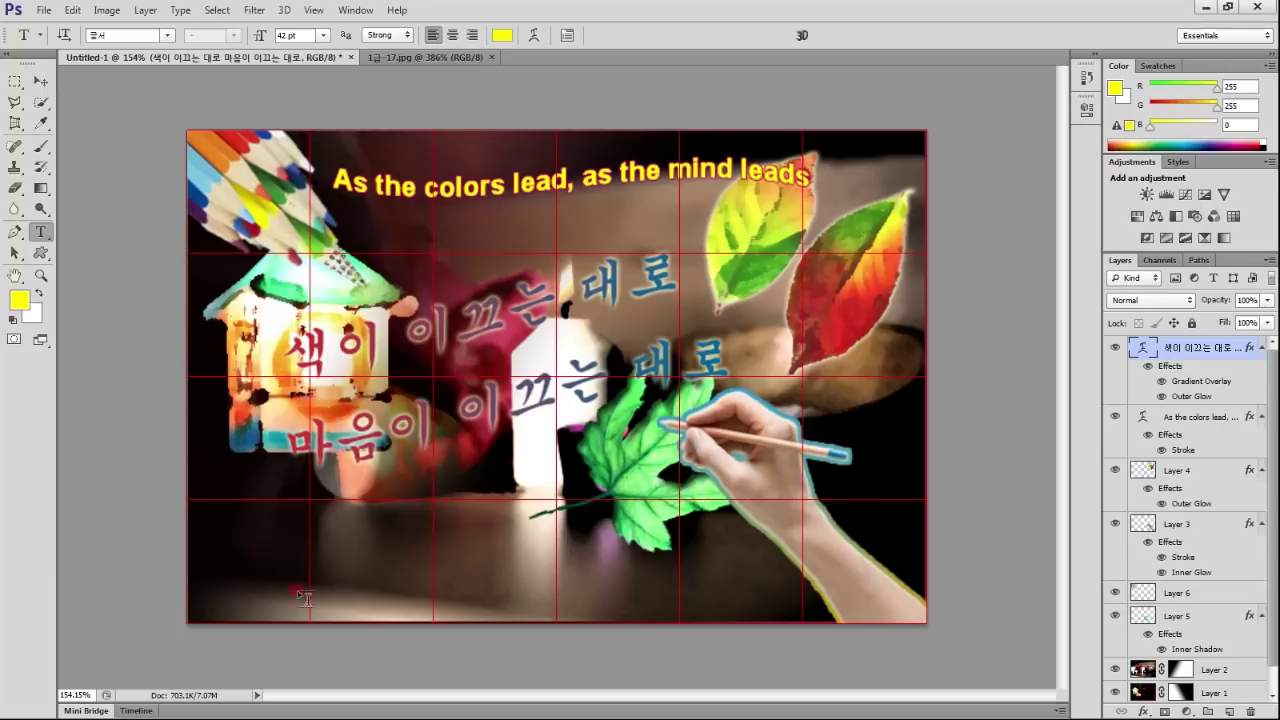
# Paste the Korean caption at the poster's bottom left and select all of it.
pyautogui.click(215, 590)
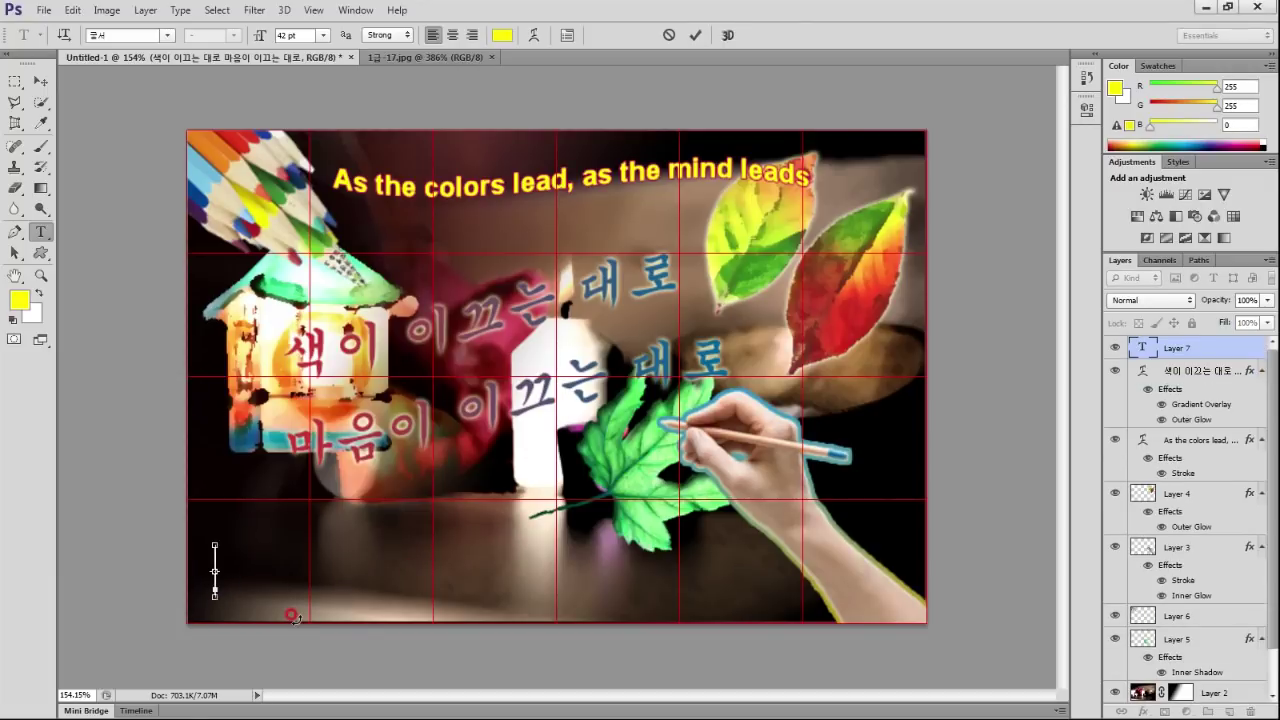
pyautogui.hotkey('ctrl', 'v')
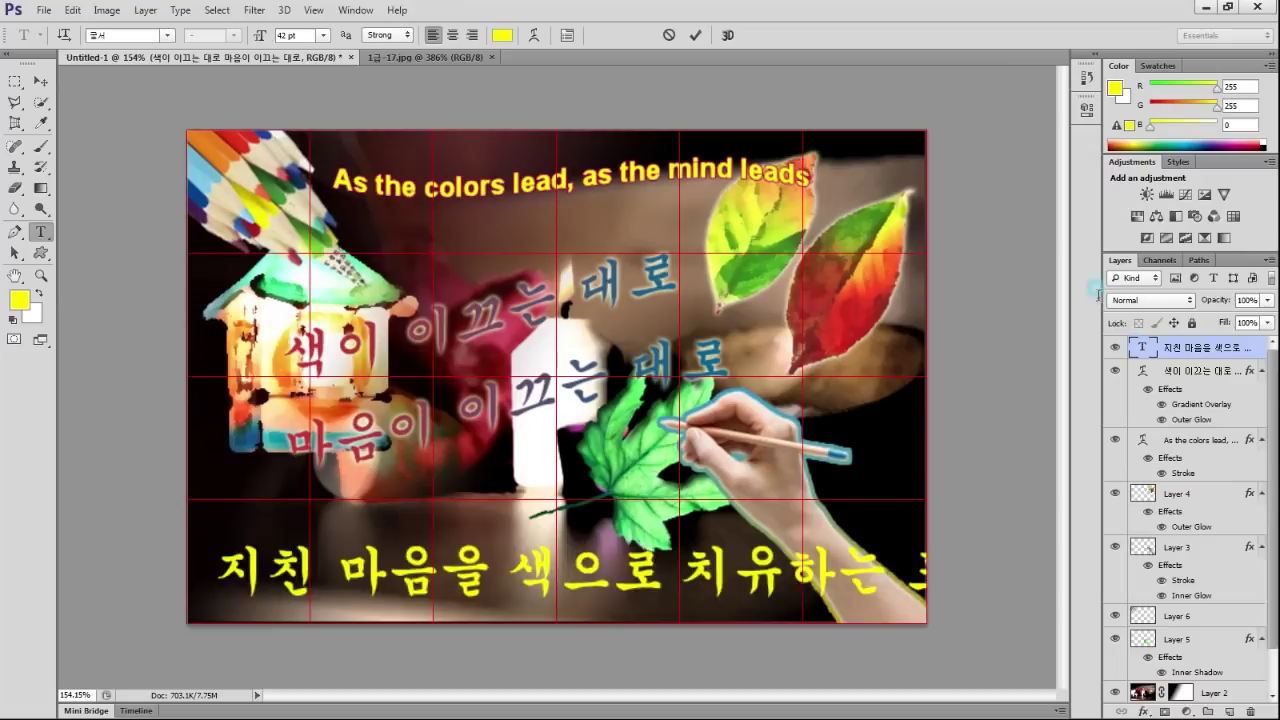
pyautogui.hotkey('ctrl', 'a')
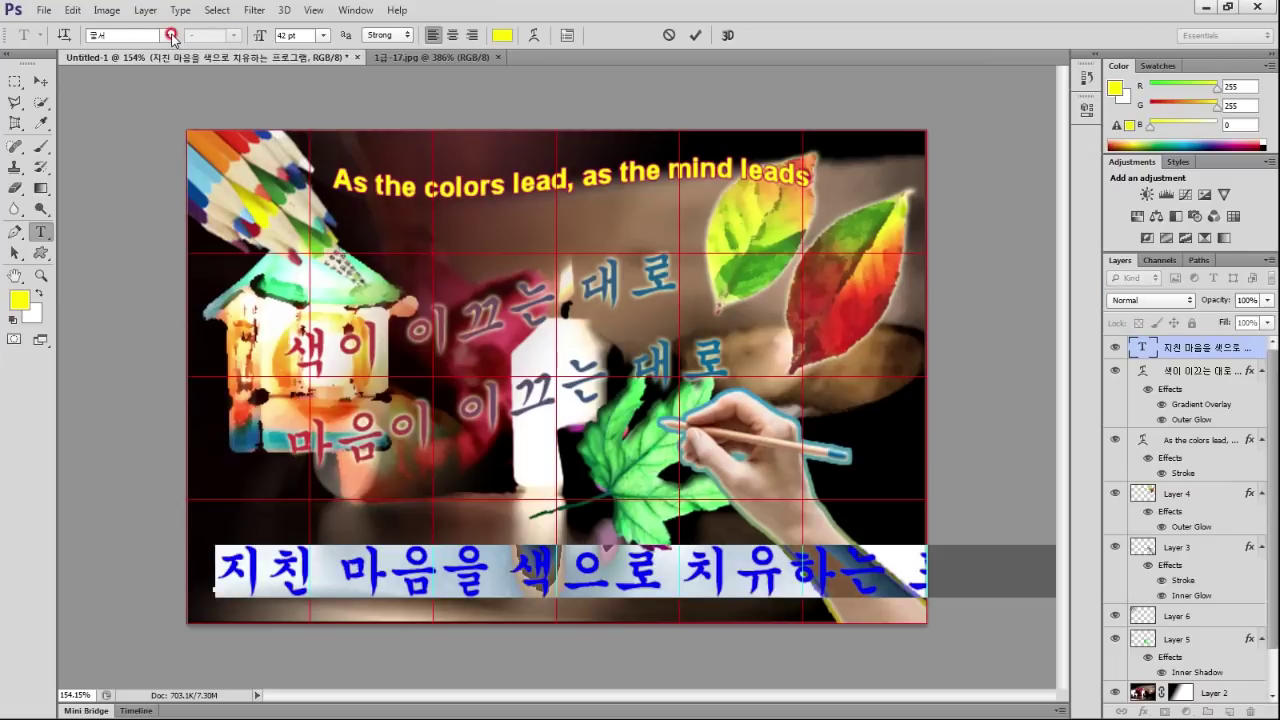
# Set the caption font to 굴림 at 15 pt.
pyautogui.click(172, 36)
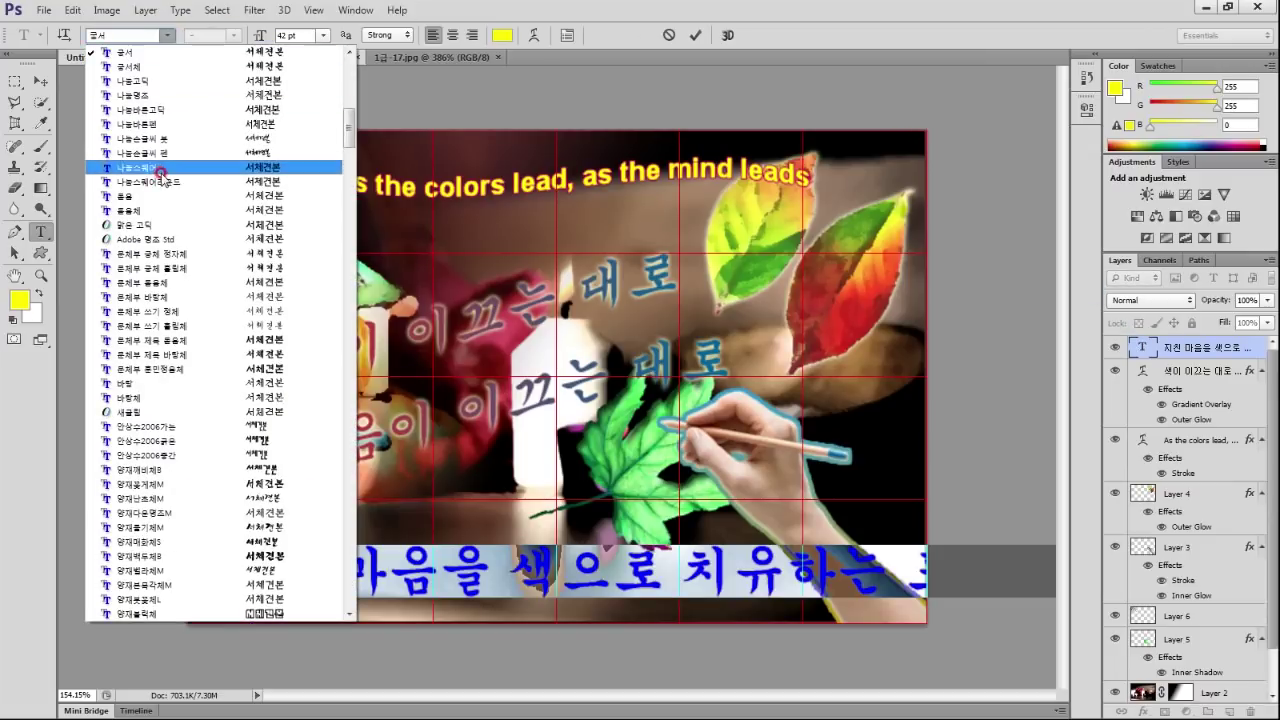
pyautogui.scroll(1, 160, 186)
pyautogui.scroll(2, 160, 186)
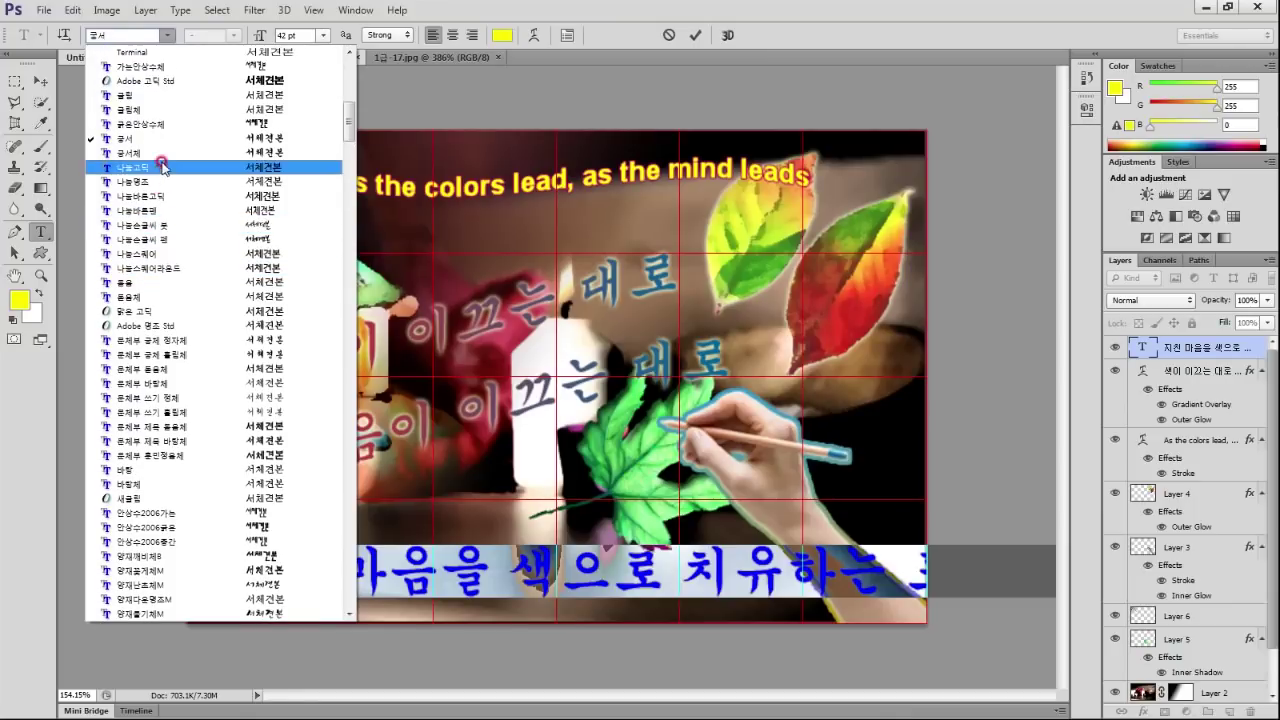
pyautogui.scroll(2, 160, 170)
pyautogui.click(155, 89)
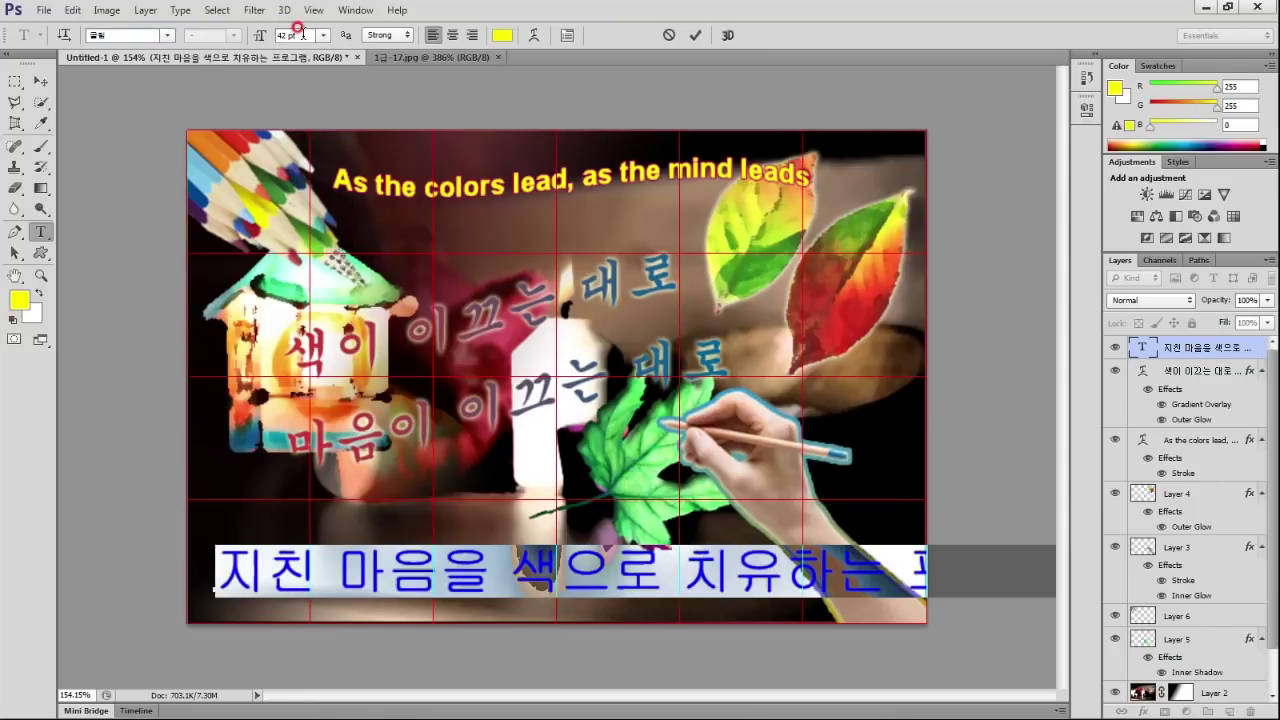
pyautogui.write('15')
pyautogui.press('Return')
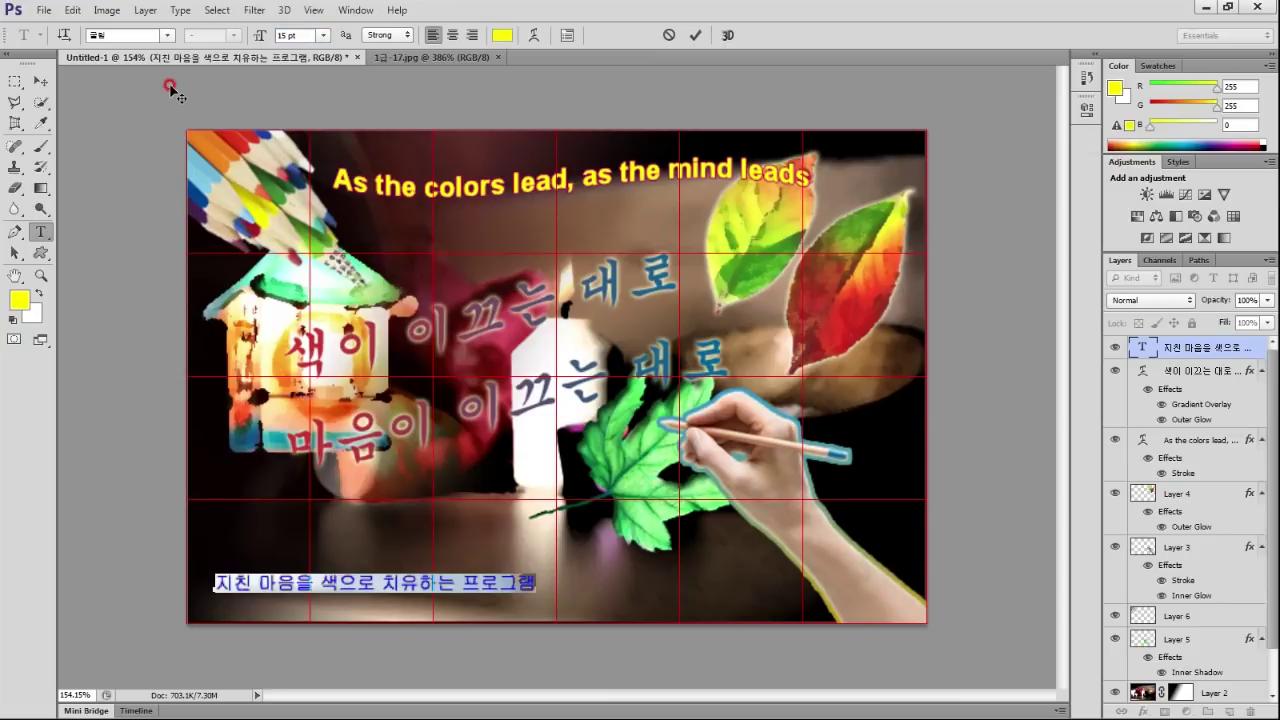
# Make the caption text white and commit it.
pyautogui.click(500, 36)
pyautogui.click(507, 142)
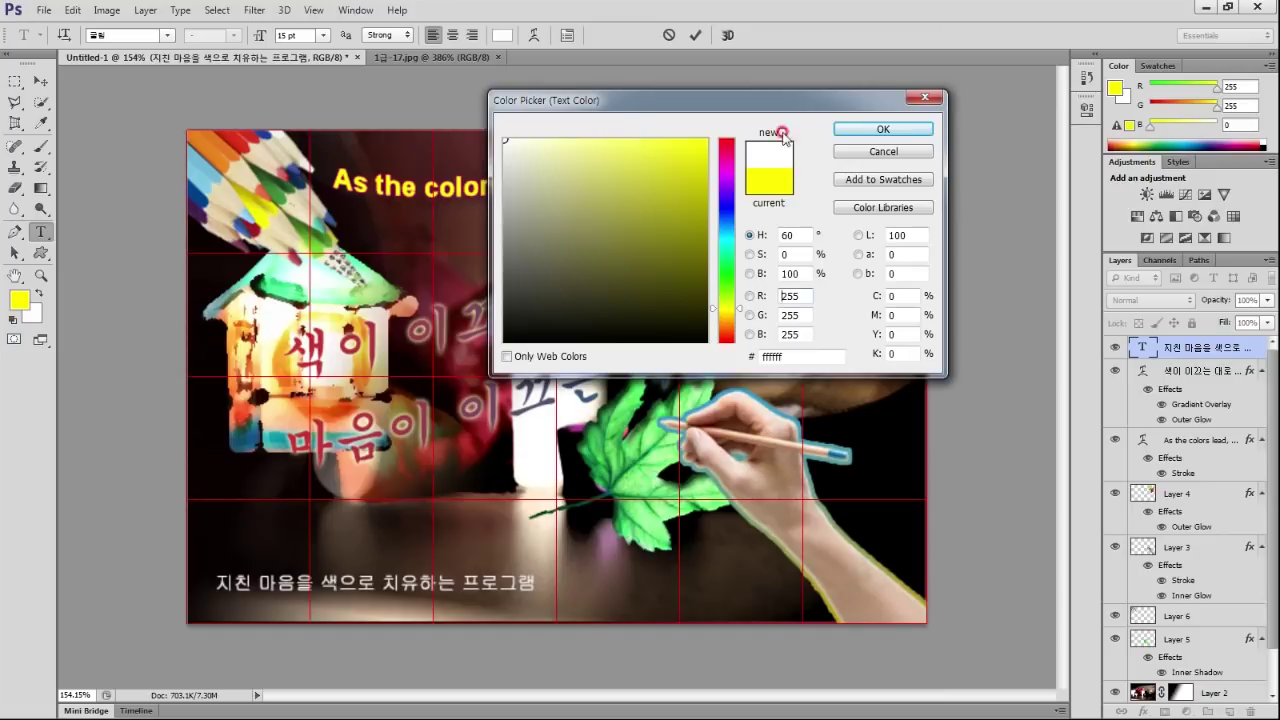
pyautogui.click(883, 129)
pyautogui.click(697, 36)
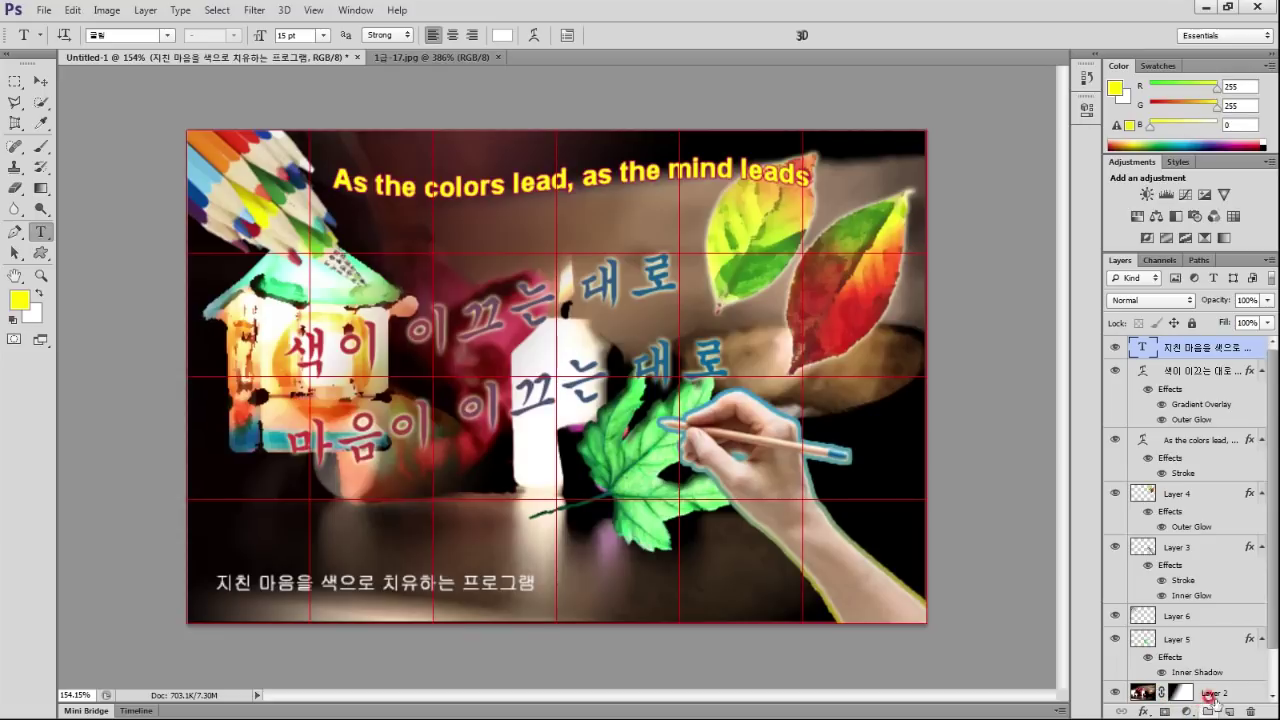
pyautogui.click(1146, 705)
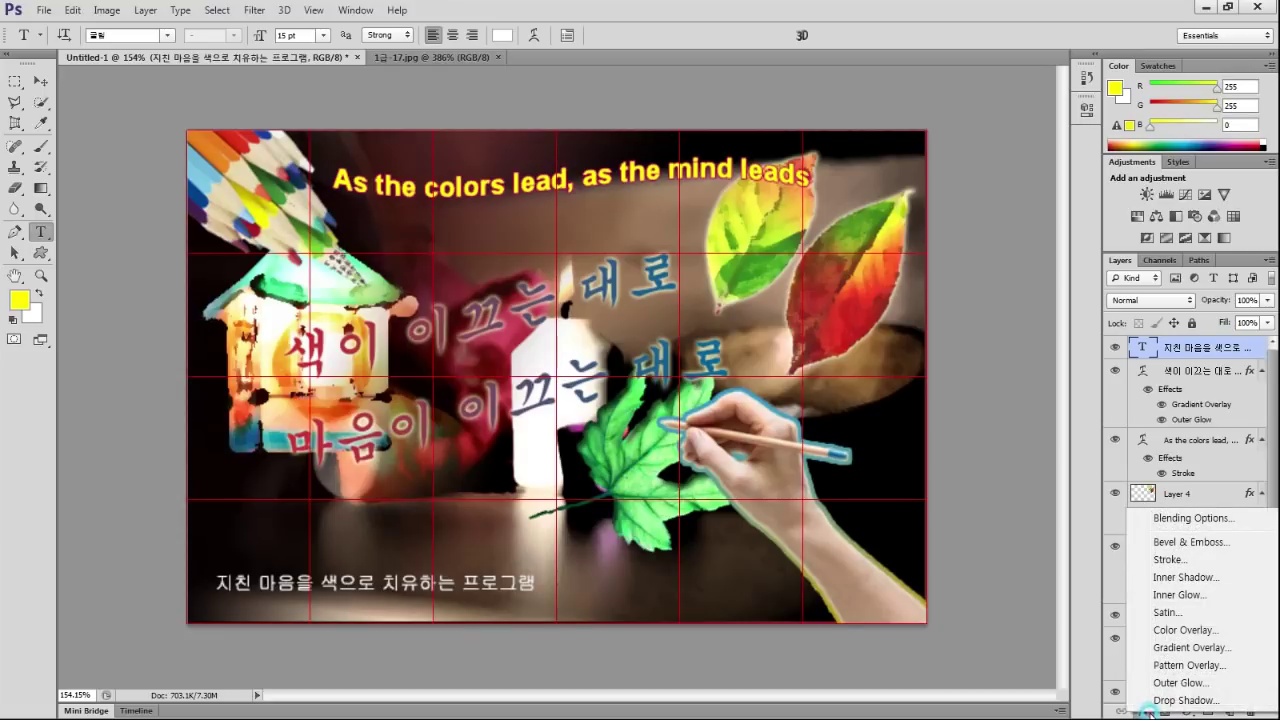
# Add a grey #666666 stroke effect to the bottom caption.
pyautogui.click(1168, 559)
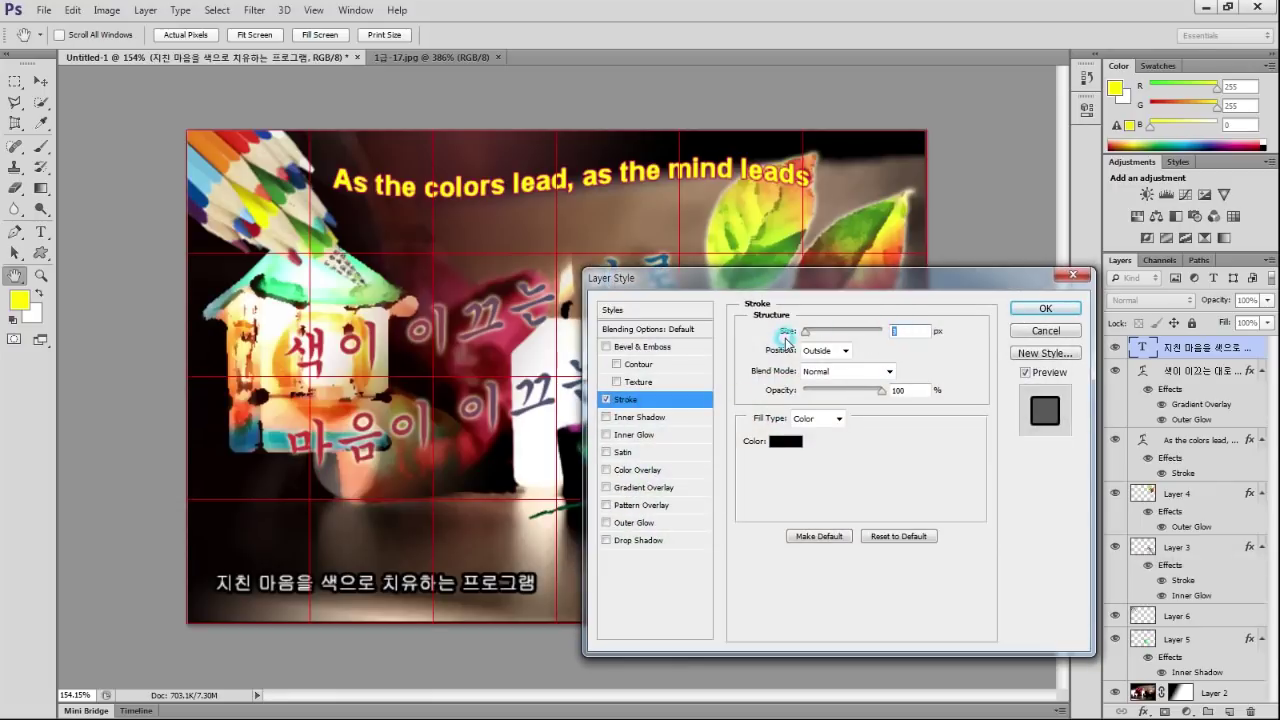
pyautogui.click(784, 440)
pyautogui.click(792, 356)
pyautogui.write('666')
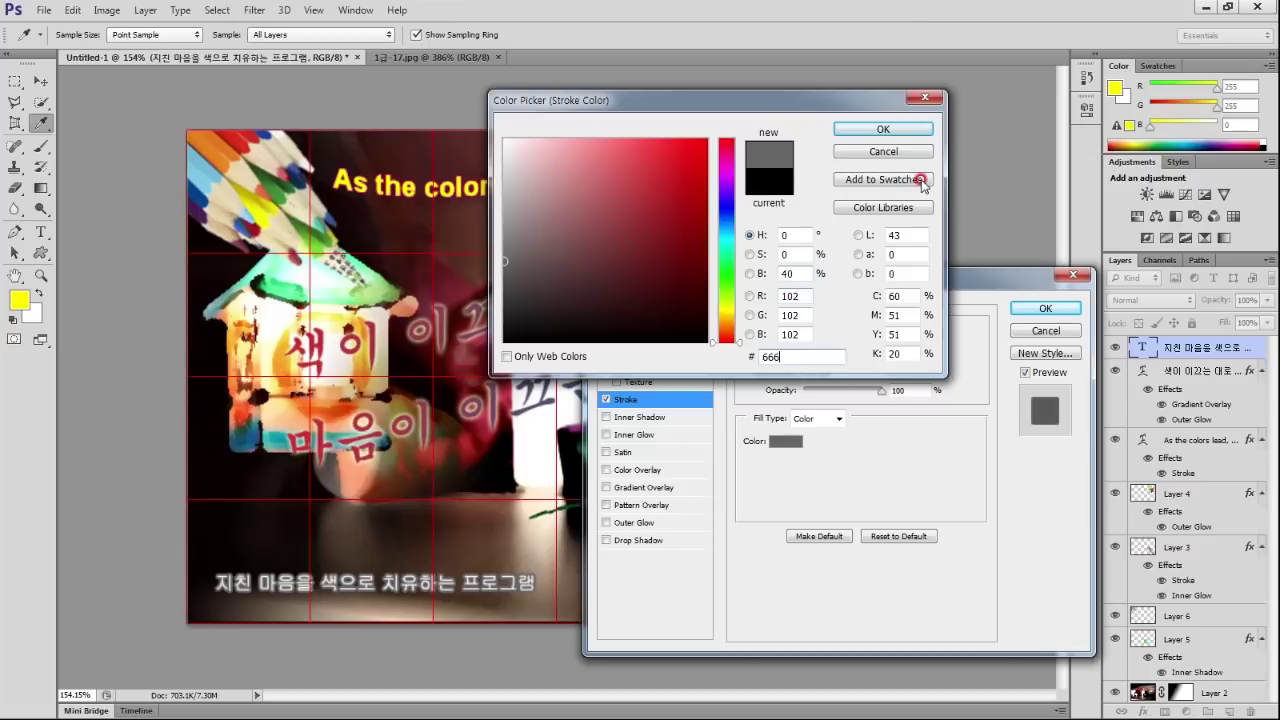
pyautogui.click(883, 129)
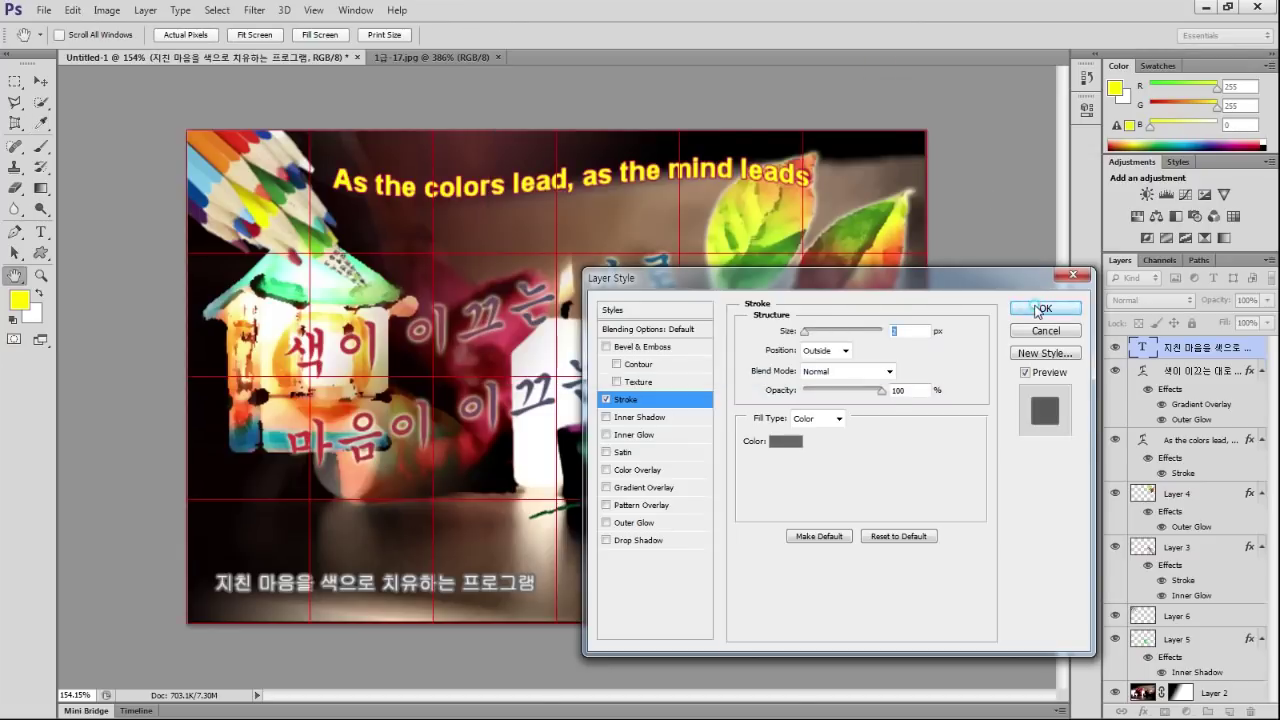
pyautogui.click(1045, 308)
# Nudge the caption slightly left and down with the Move tool.
pyautogui.click(50, 81)
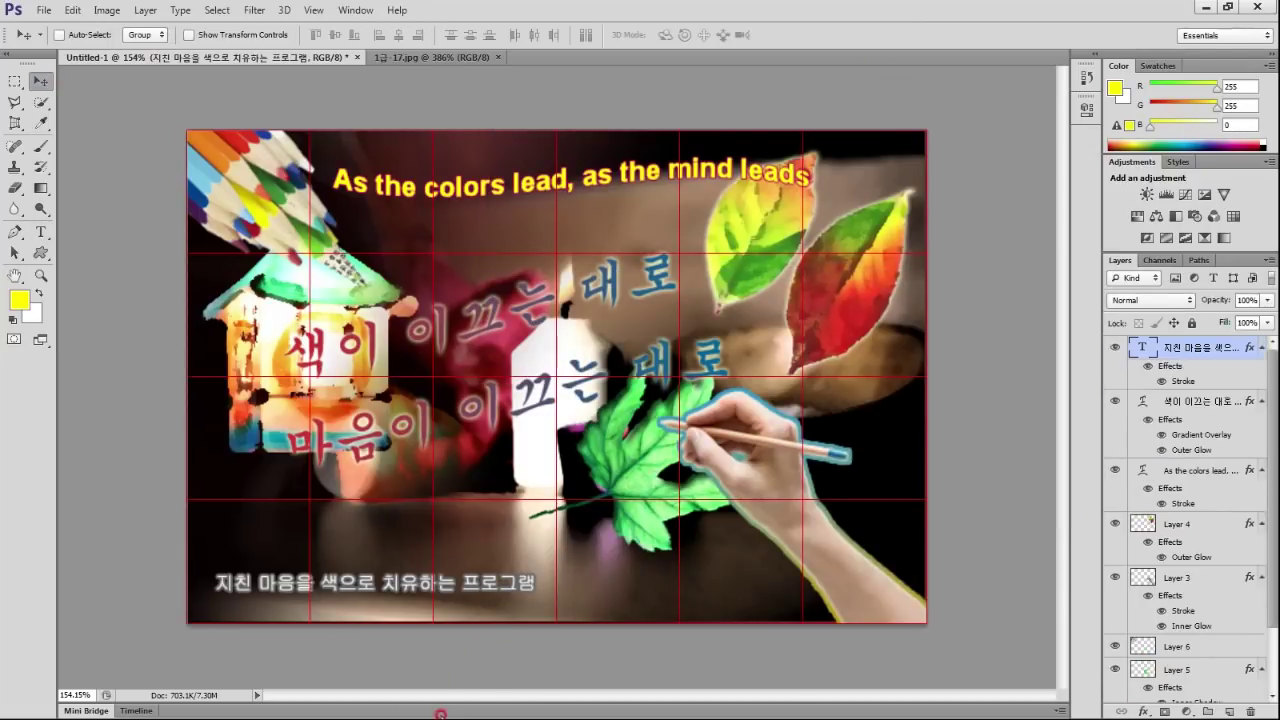
pyautogui.moveTo(365, 590); pyautogui.dragTo(355, 606)
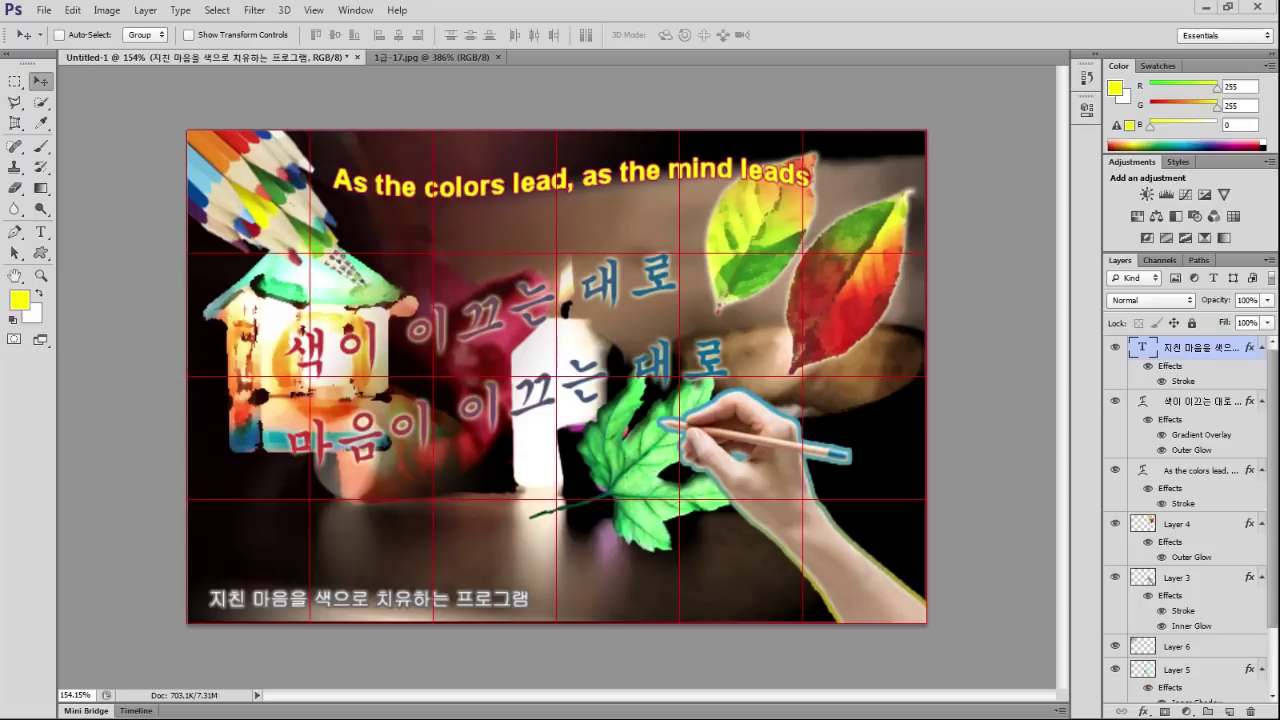
pyautogui.hotkey('alt', 'Tab')
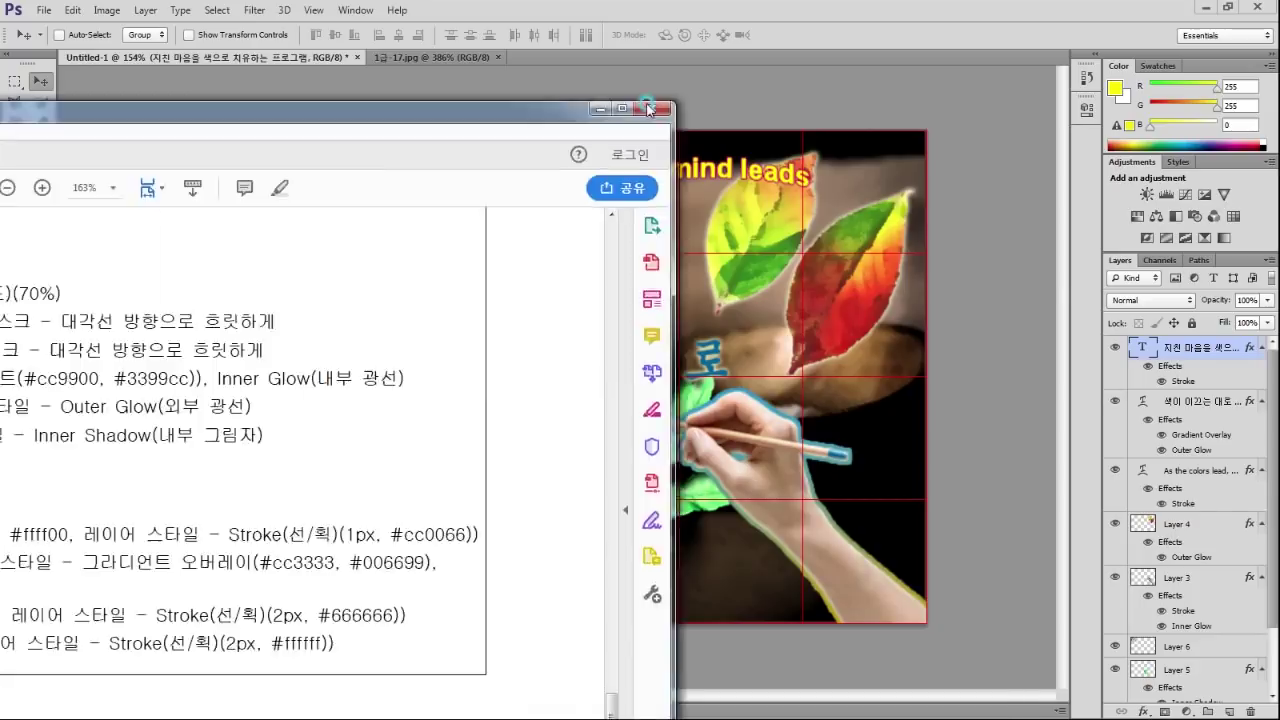
# Scroll through the PDF's text-effect specifications down to the example layout.
pyautogui.scroll(-1, 230, 445)
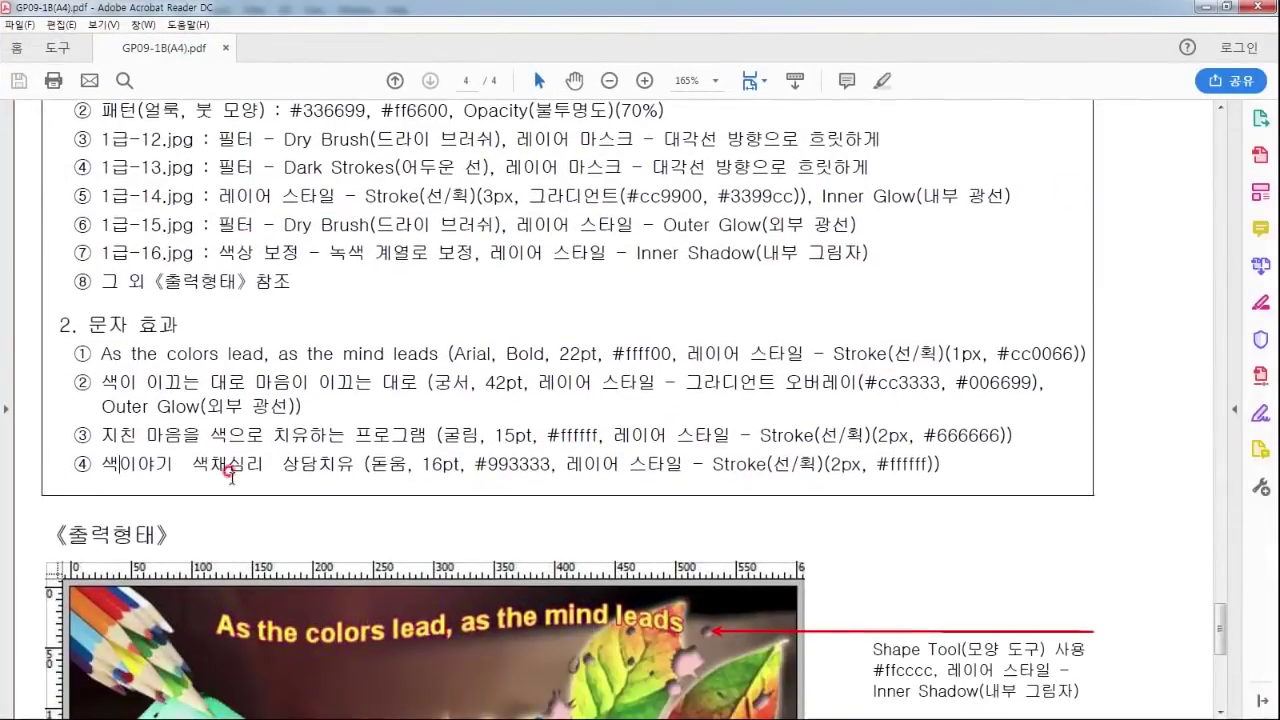
pyautogui.scroll(-1, 250, 460)
pyautogui.scroll(-3, 250, 460)
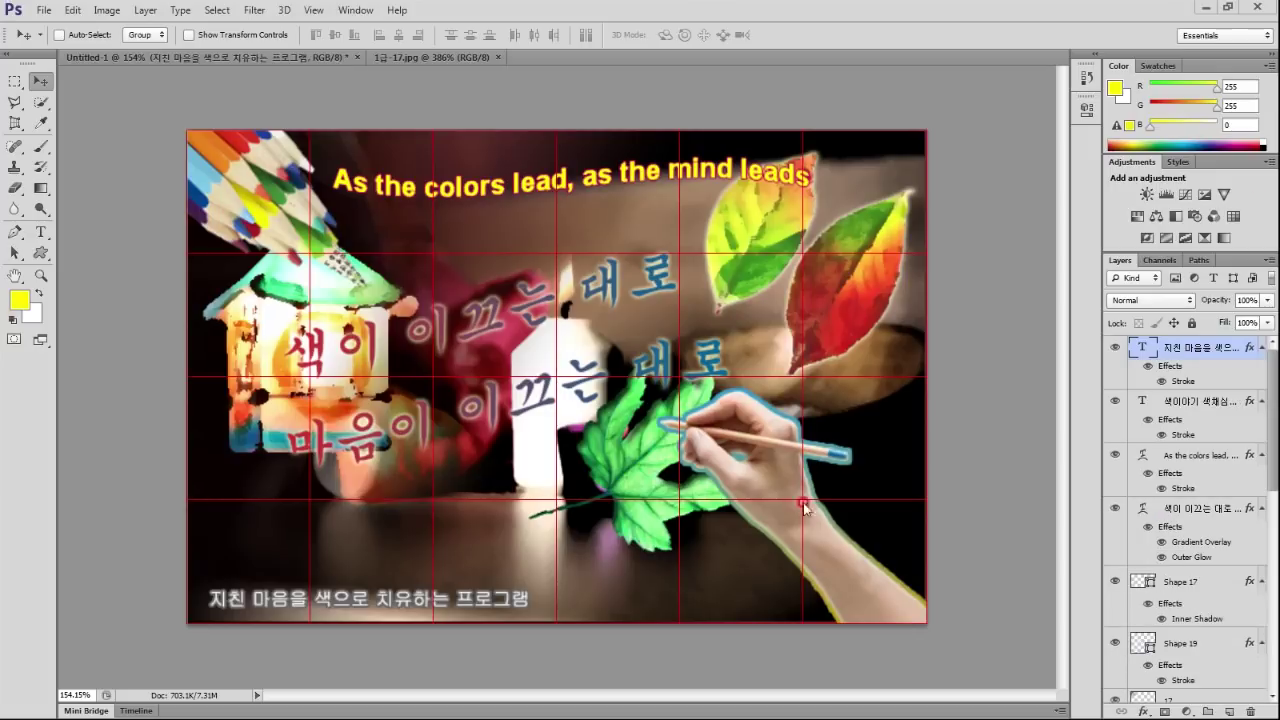
# Select the Custom Shape tool and pick the eight-pointed star from the shape library.
pyautogui.click(40, 253)
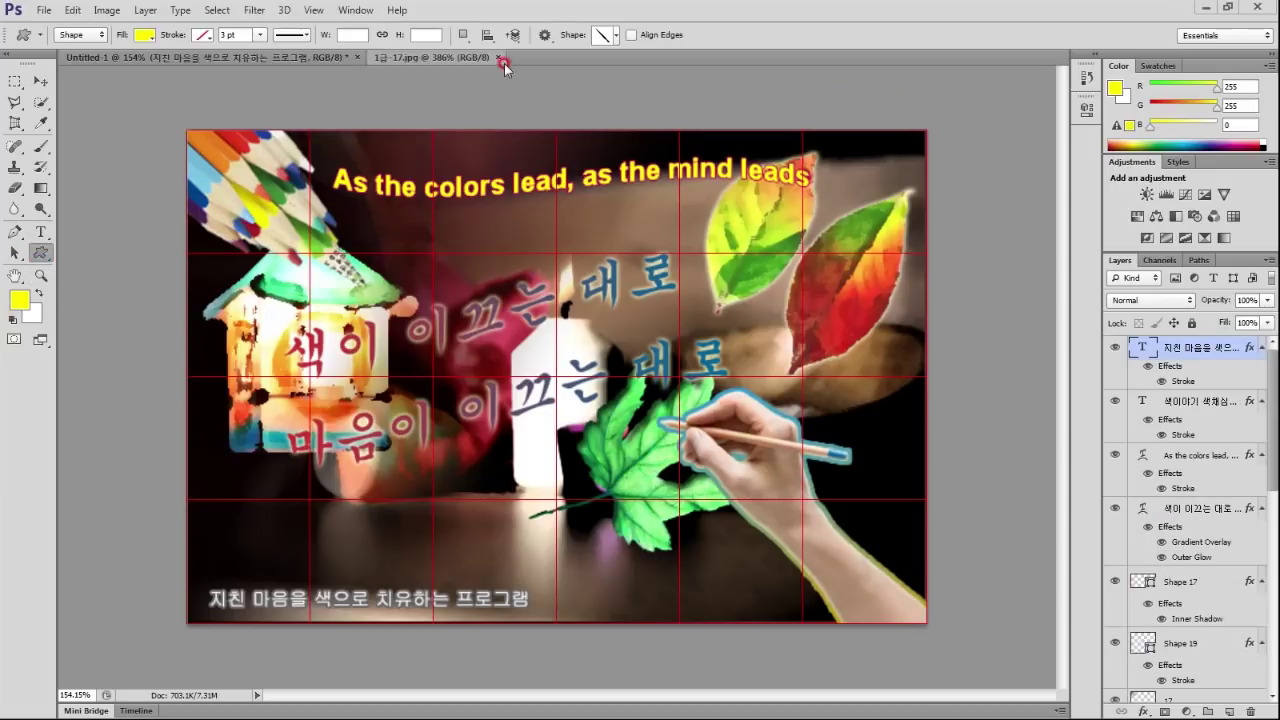
pyautogui.click(551, 40)
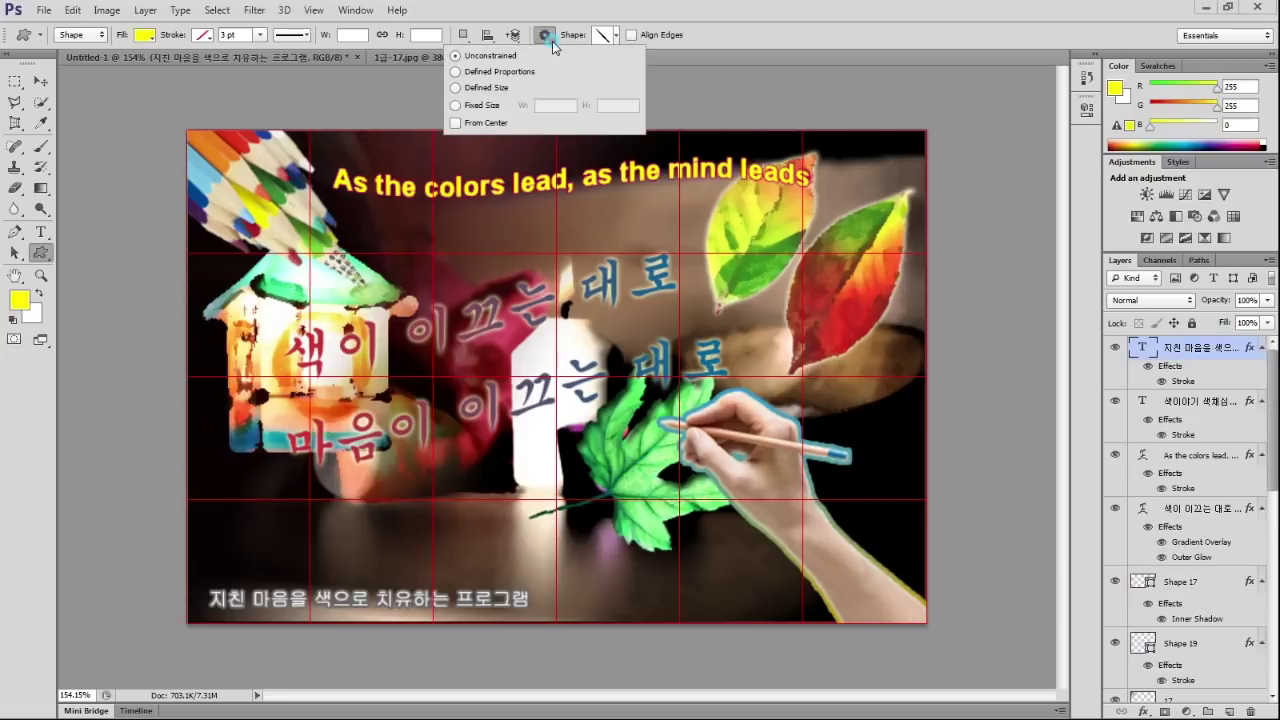
pyautogui.click(42, 252)
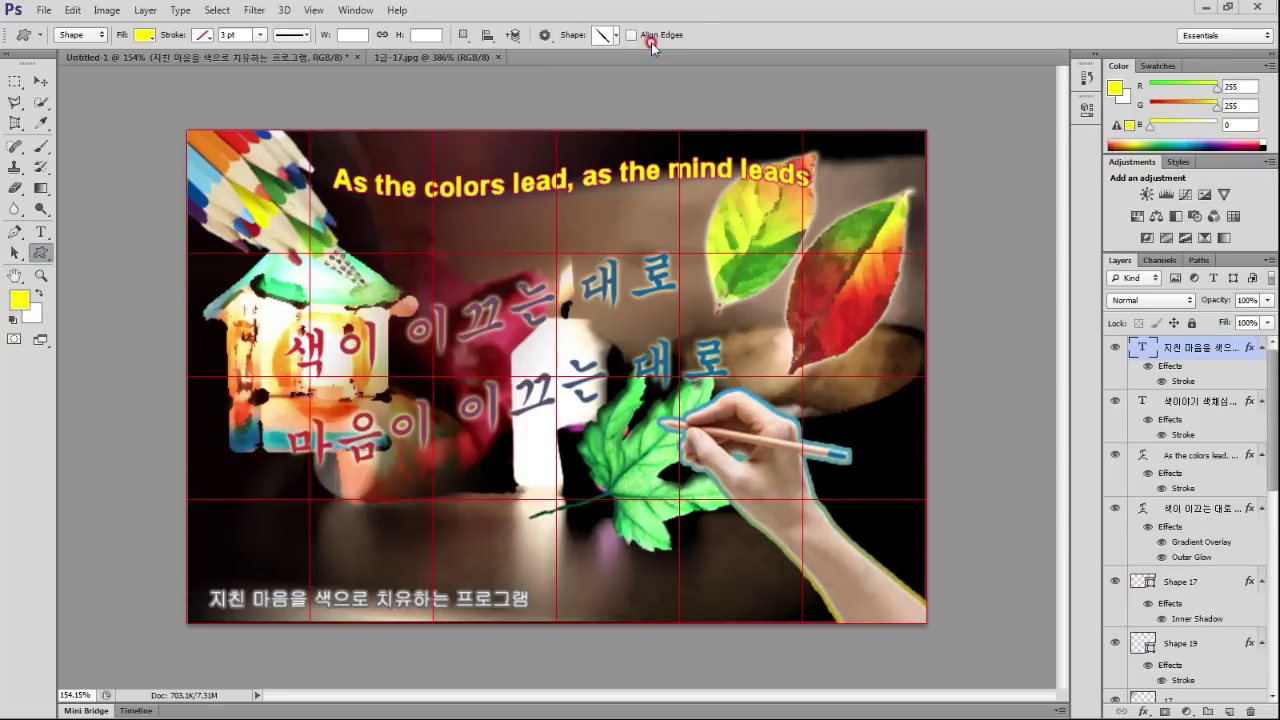
pyautogui.click(616, 39)
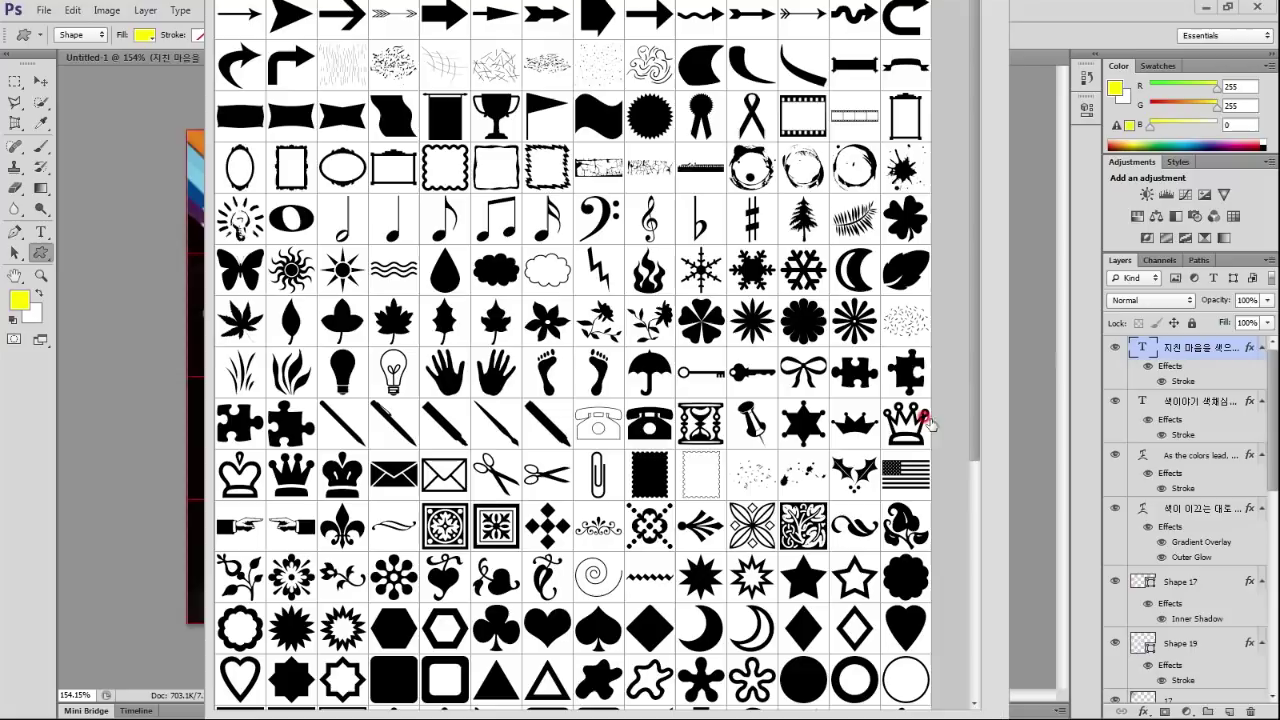
pyautogui.scroll(-1, 971, 428)
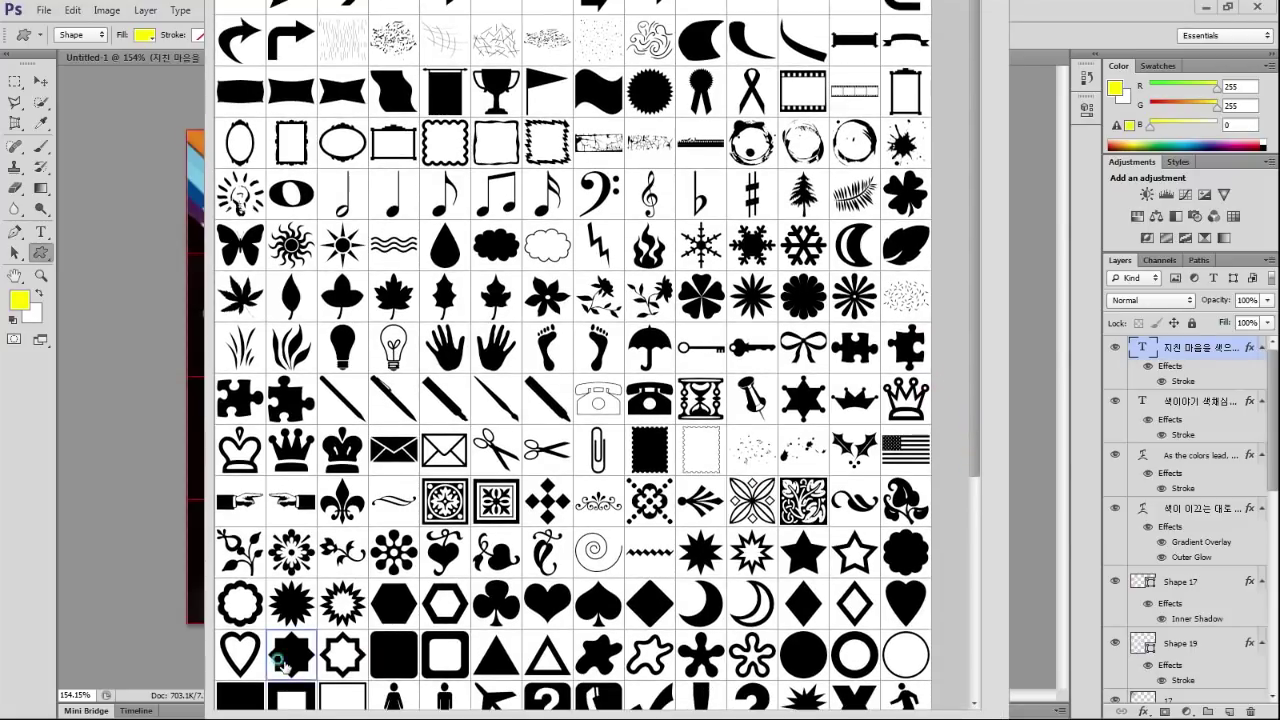
pyautogui.doubleClick(290, 656)
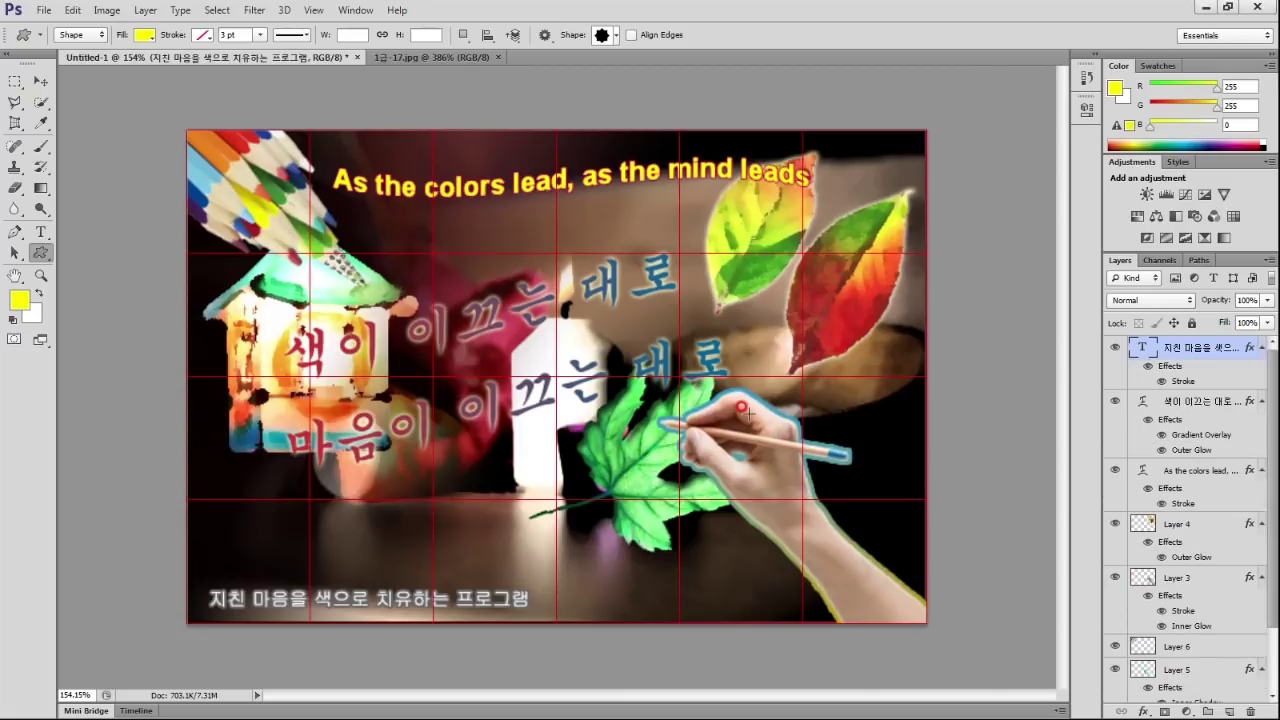
# Draw a yellow eight-pointed star right of the hand, then nudge it down-left.
pyautogui.moveTo(787, 357); pyautogui.dragTo(918, 523)
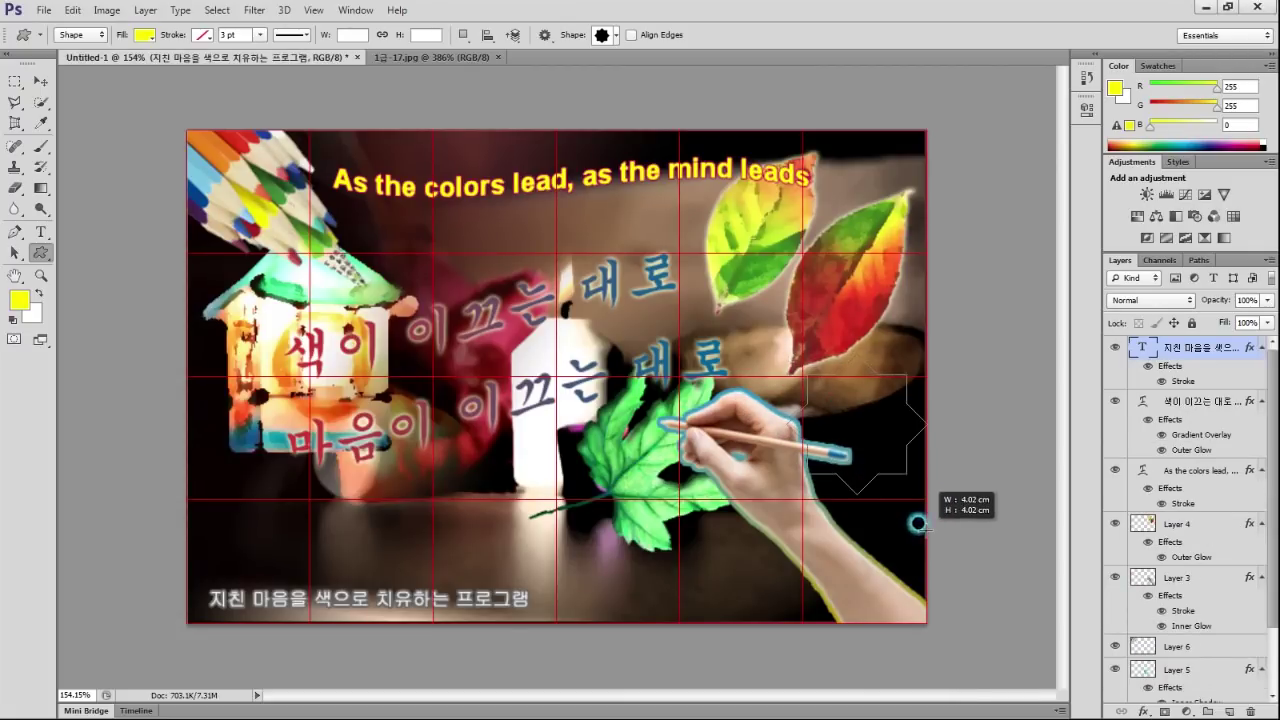
pyautogui.moveTo(918, 523); pyautogui.dragTo(918, 523)
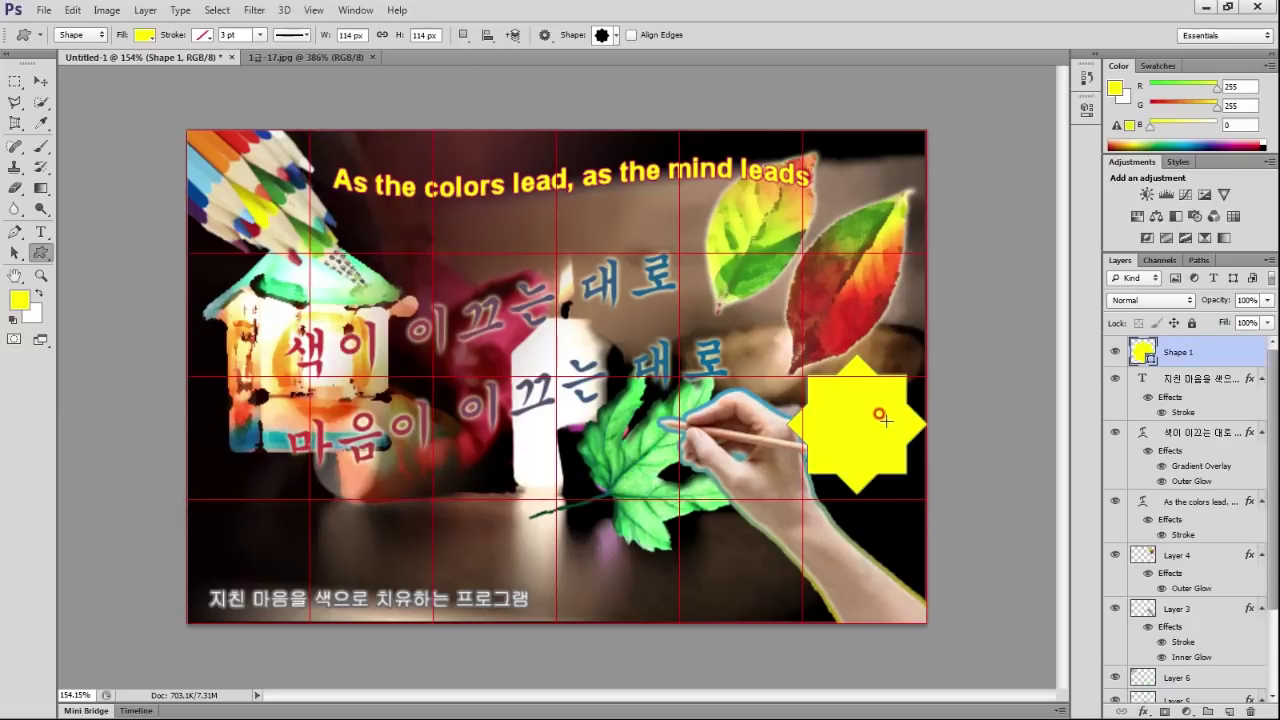
pyautogui.click(41, 80)
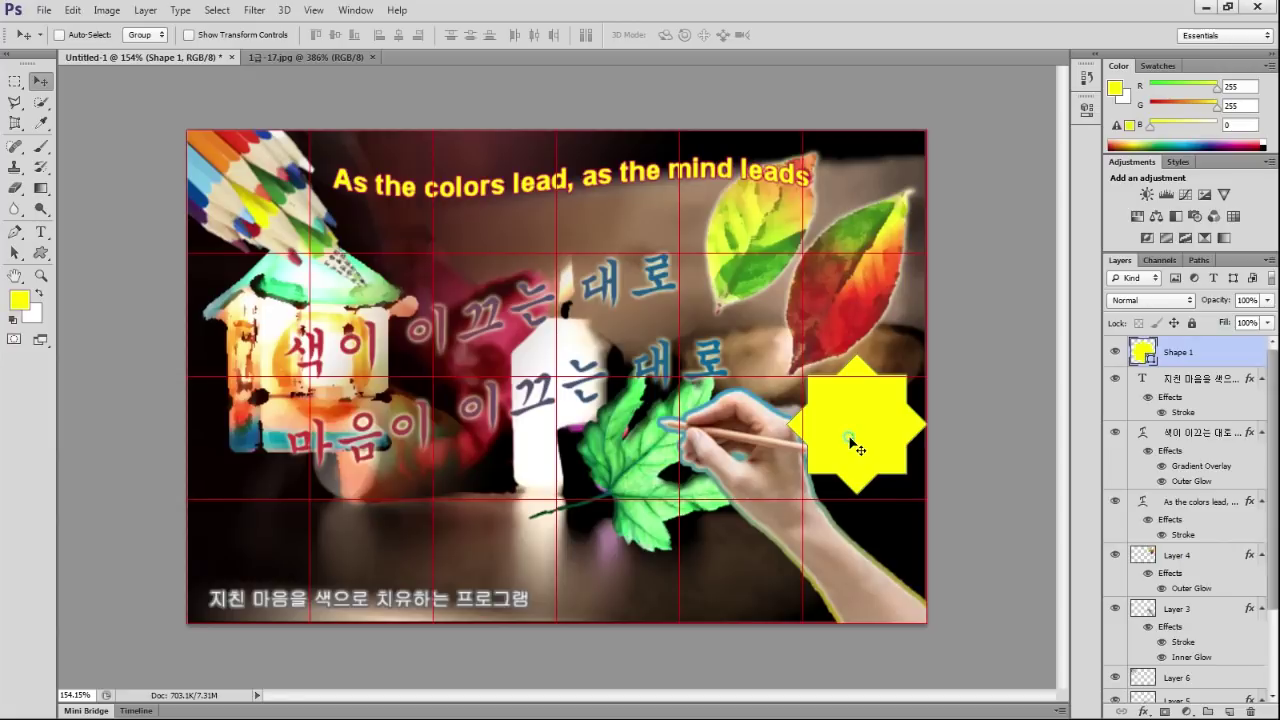
pyautogui.moveTo(855, 449); pyautogui.dragTo(843, 461)
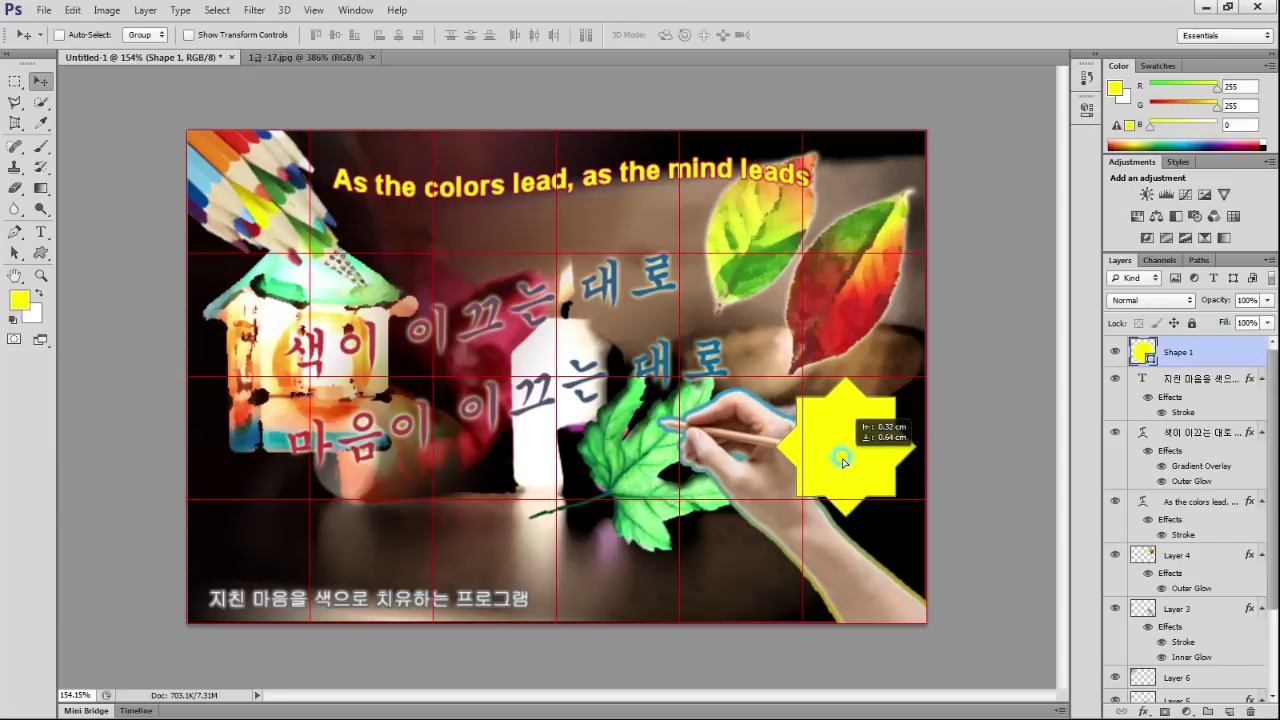
pyautogui.click(1214, 357)
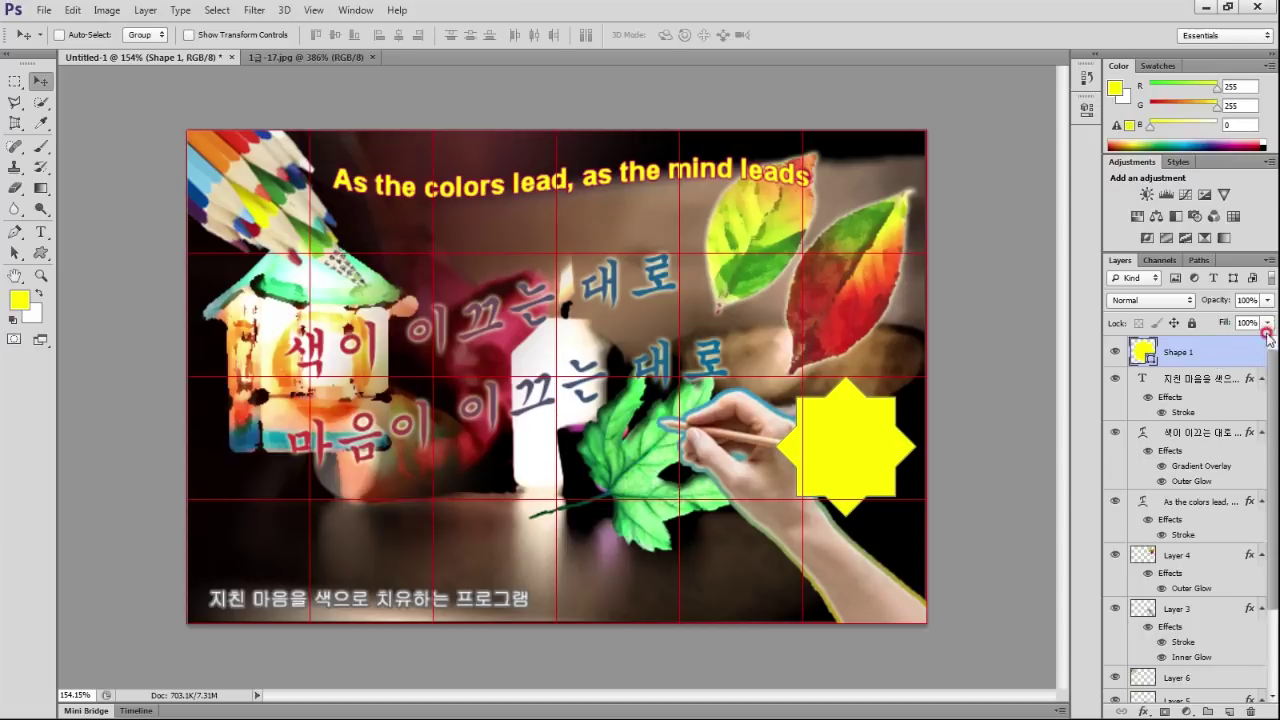
# Add a gradient overlay to the star running from dark red #300000 to white.
pyautogui.doubleClick(1181, 369)
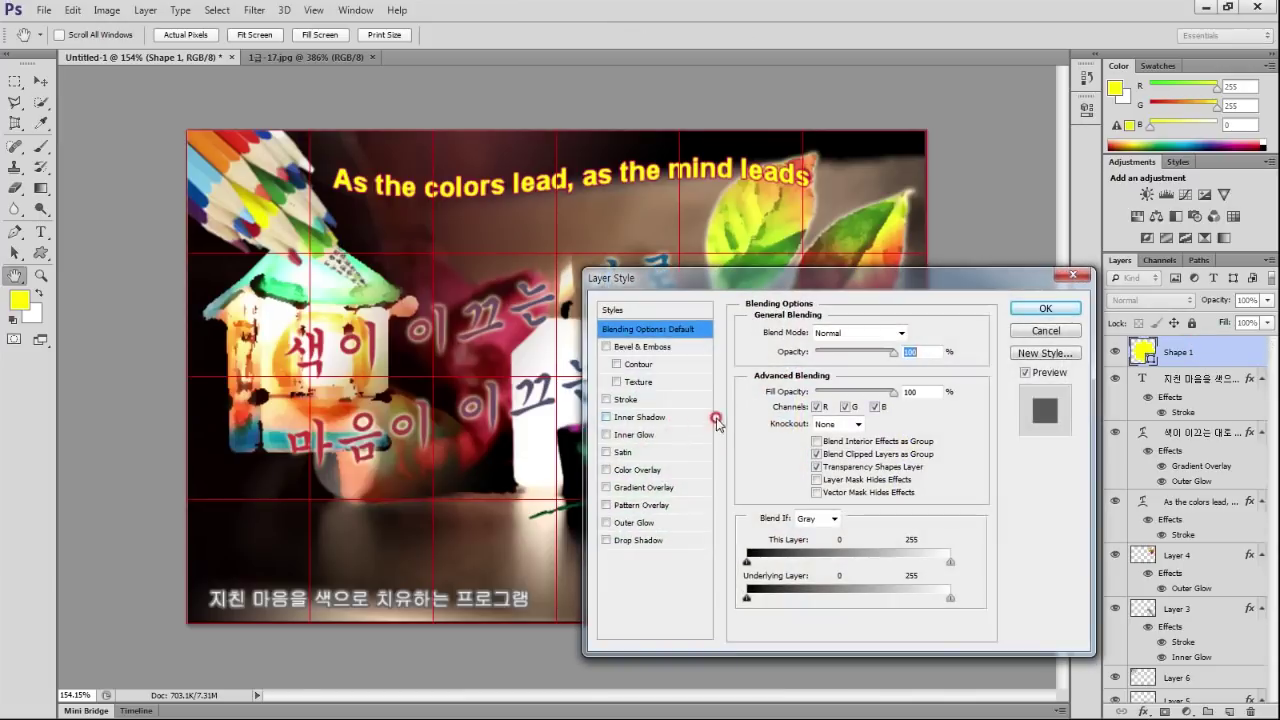
pyautogui.click(643, 487)
pyautogui.moveTo(787, 284); pyautogui.dragTo(397, 181)
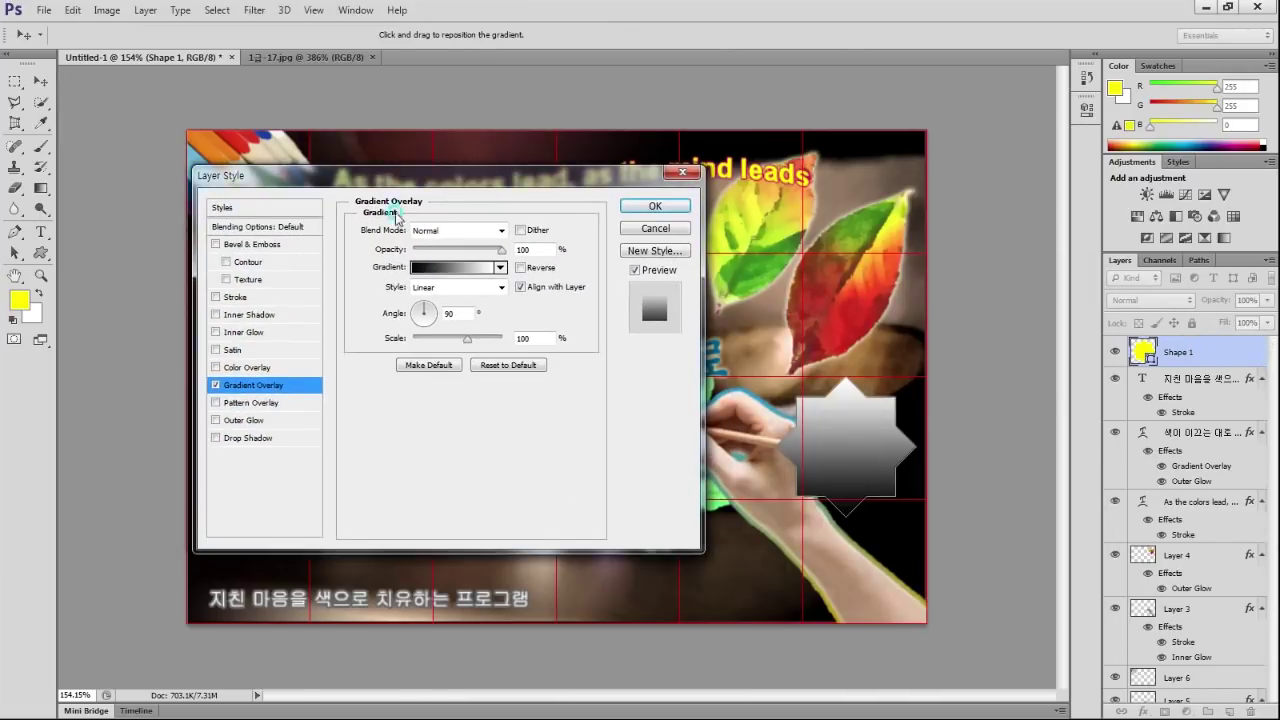
pyautogui.click(440, 270)
pyautogui.click(289, 463)
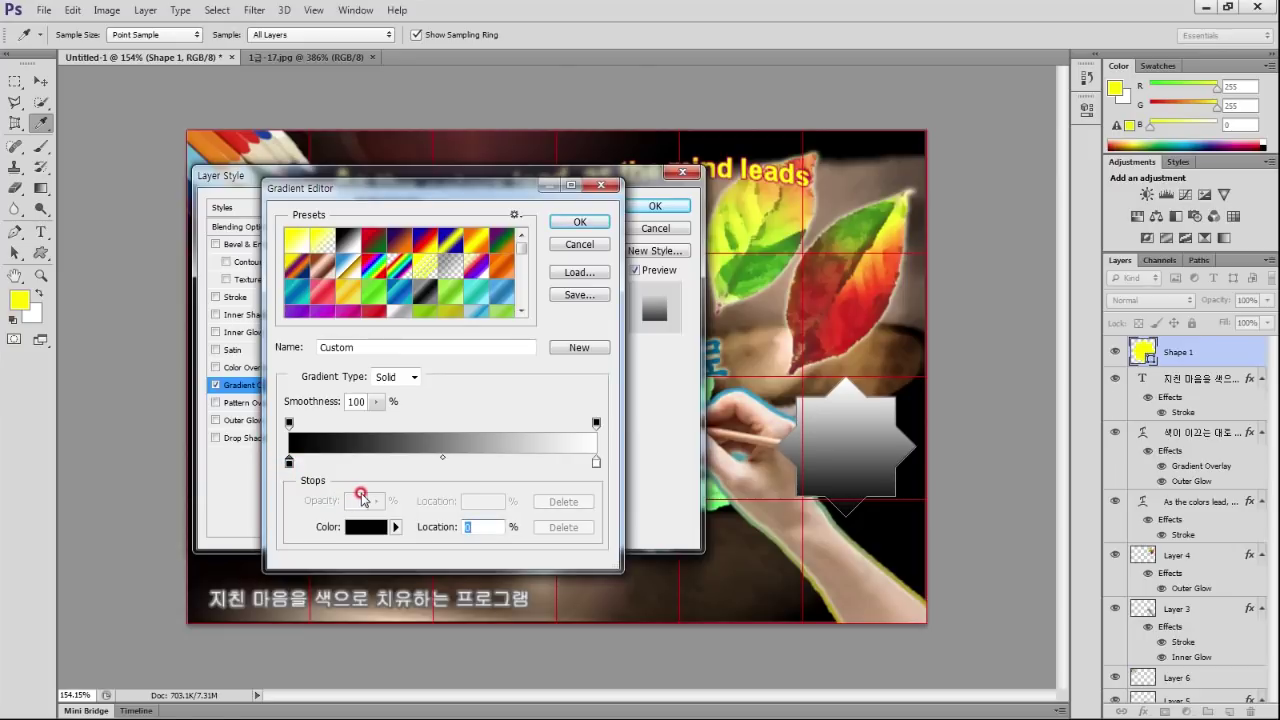
pyautogui.click(368, 527)
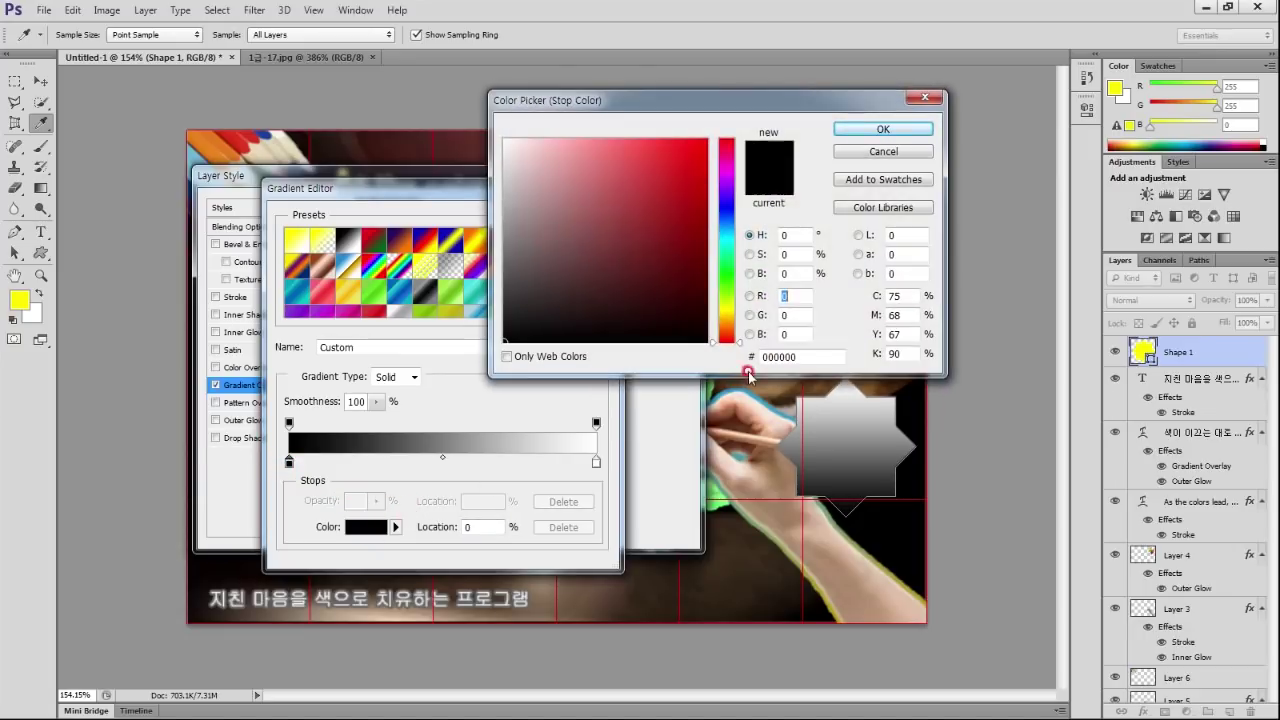
pyautogui.doubleClick(800, 357)
pyautogui.write('3')
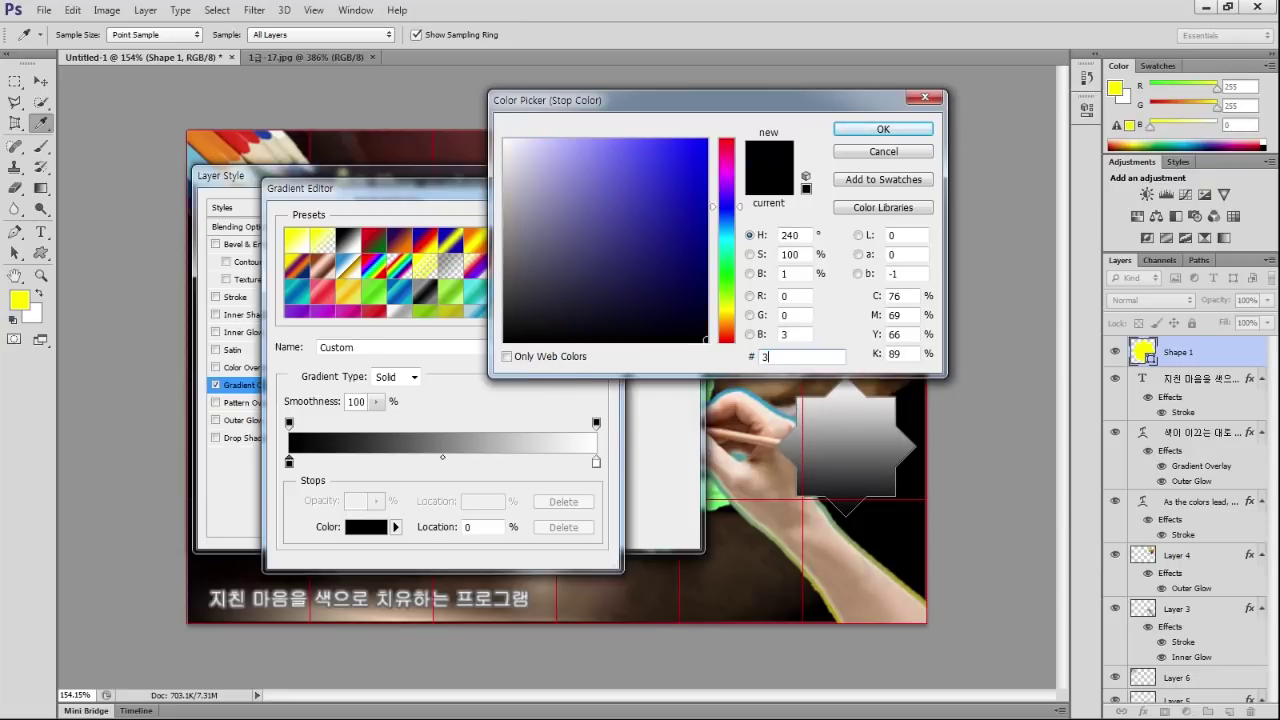
pyautogui.write('00000')
pyautogui.click(883, 129)
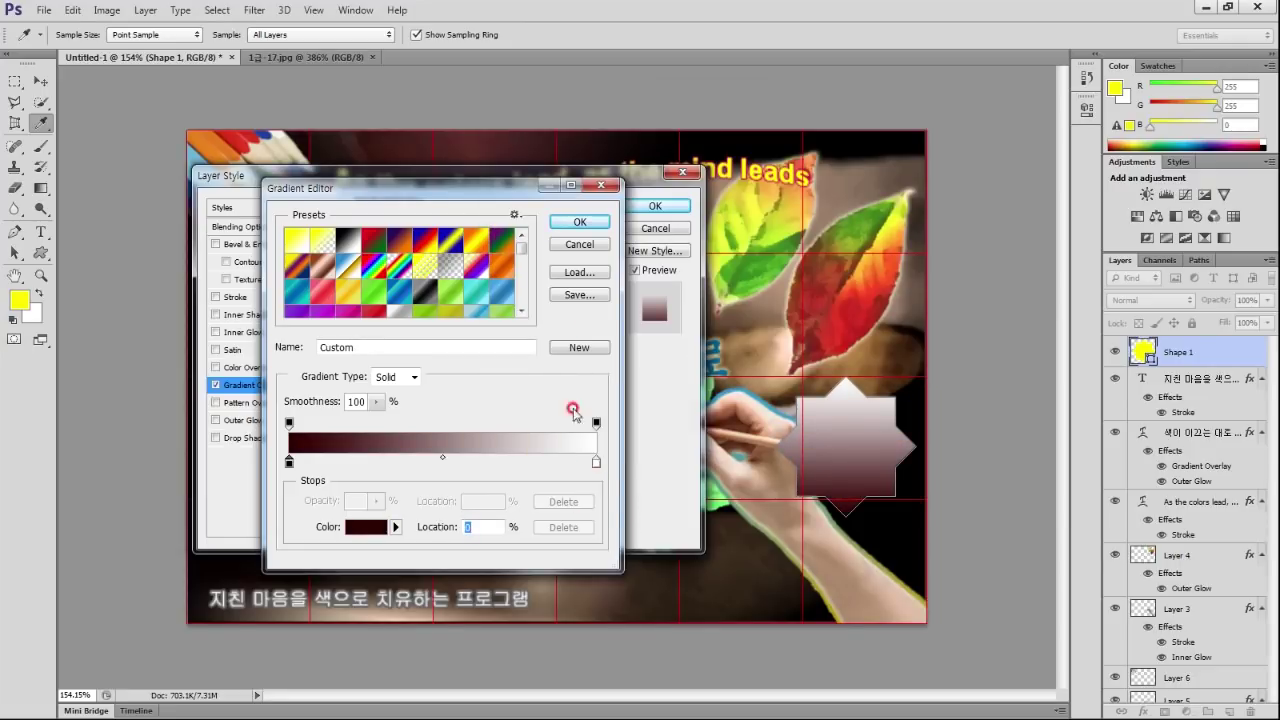
pyautogui.click(580, 222)
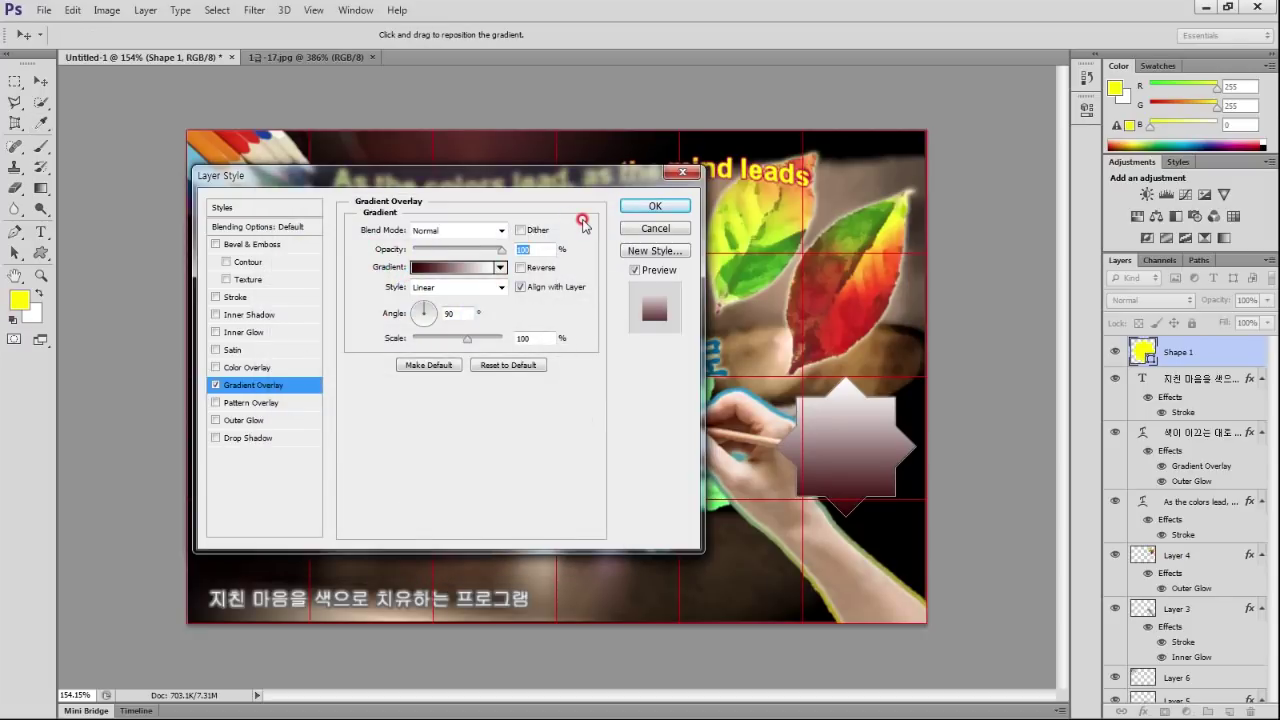
# Add an inner shadow to the star and apply the layer effects.
pyautogui.click(250, 314)
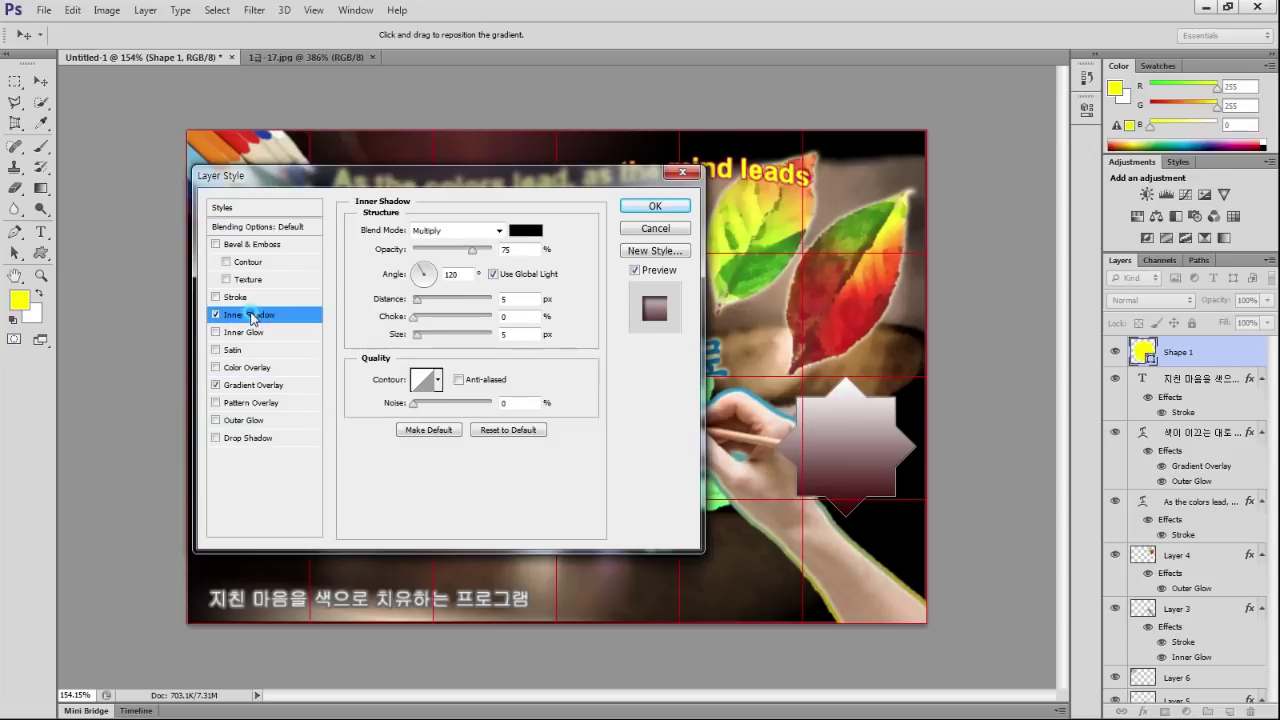
pyautogui.click(655, 207)
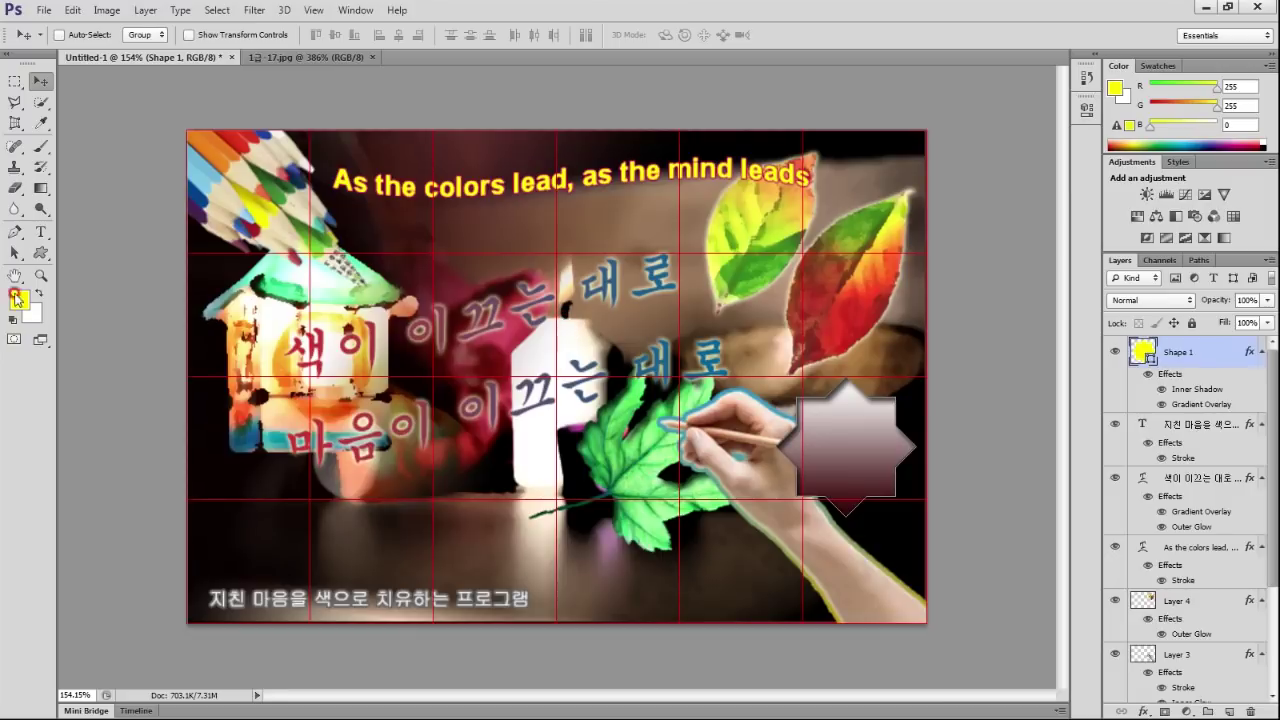
pyautogui.click(41, 232)
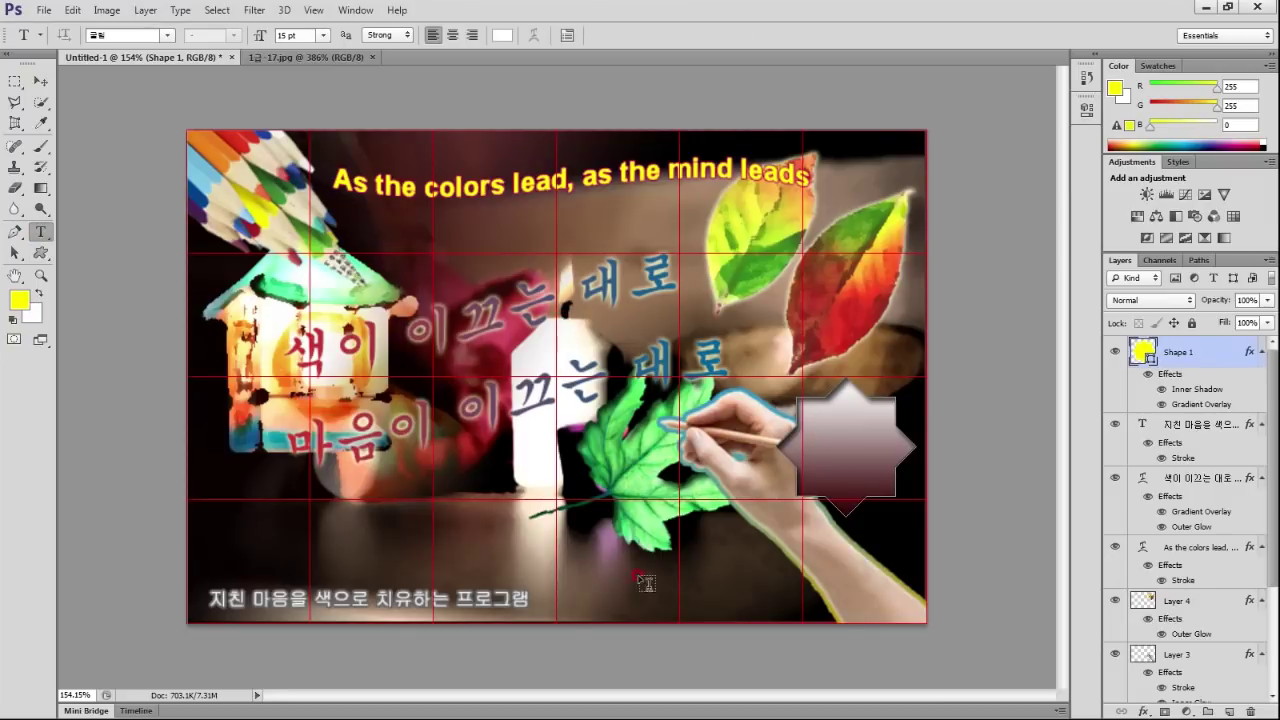
# Paste 색이야기 / 색채심리 / 상담치유 as three lines and move the text onto the star.
pyautogui.click(647, 546)
pyautogui.write('색이야기 색채심리 상담치유')
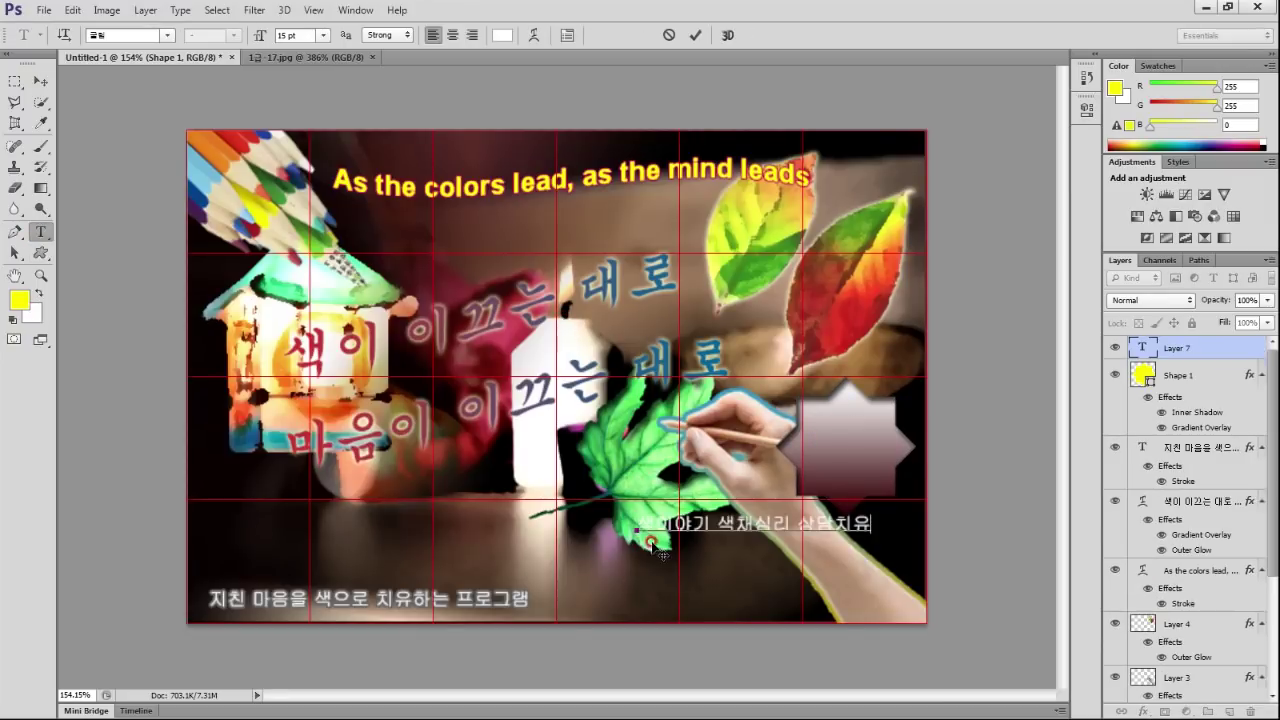
pyautogui.press('Return')
pyautogui.click(719, 552)
pyautogui.press('BackSpace')
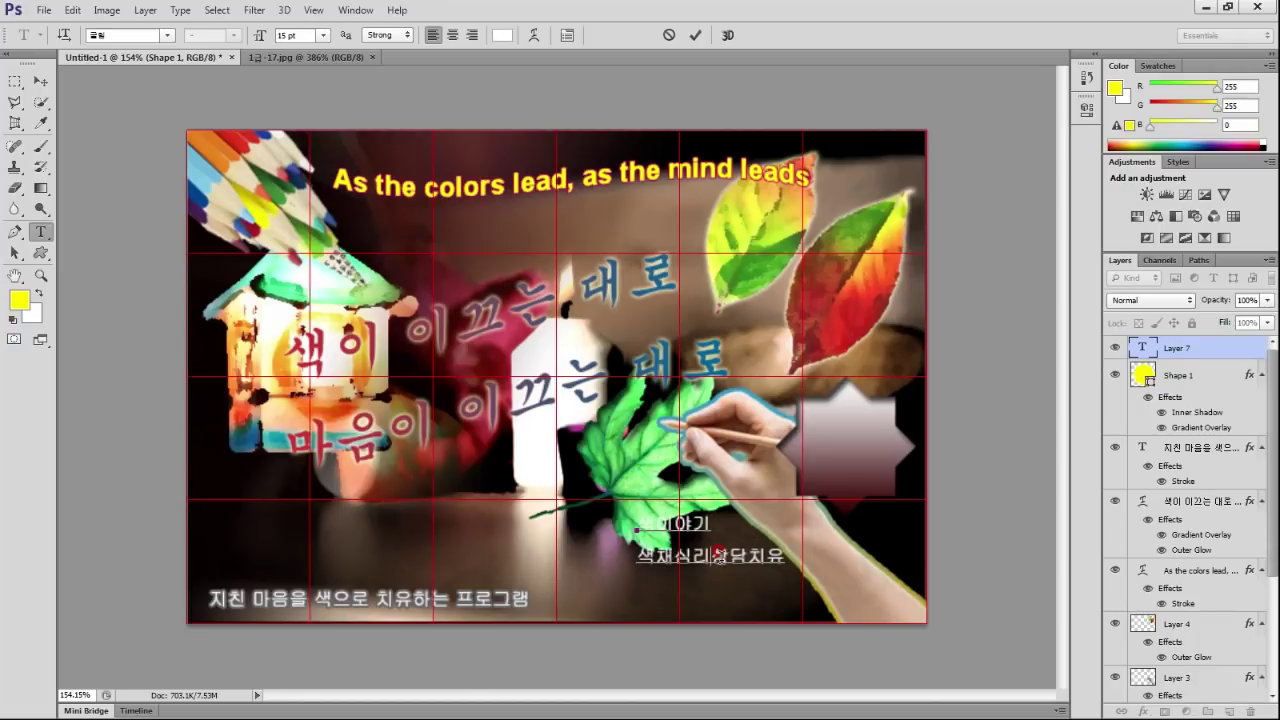
pyautogui.press('Return')
pyautogui.click(41, 81)
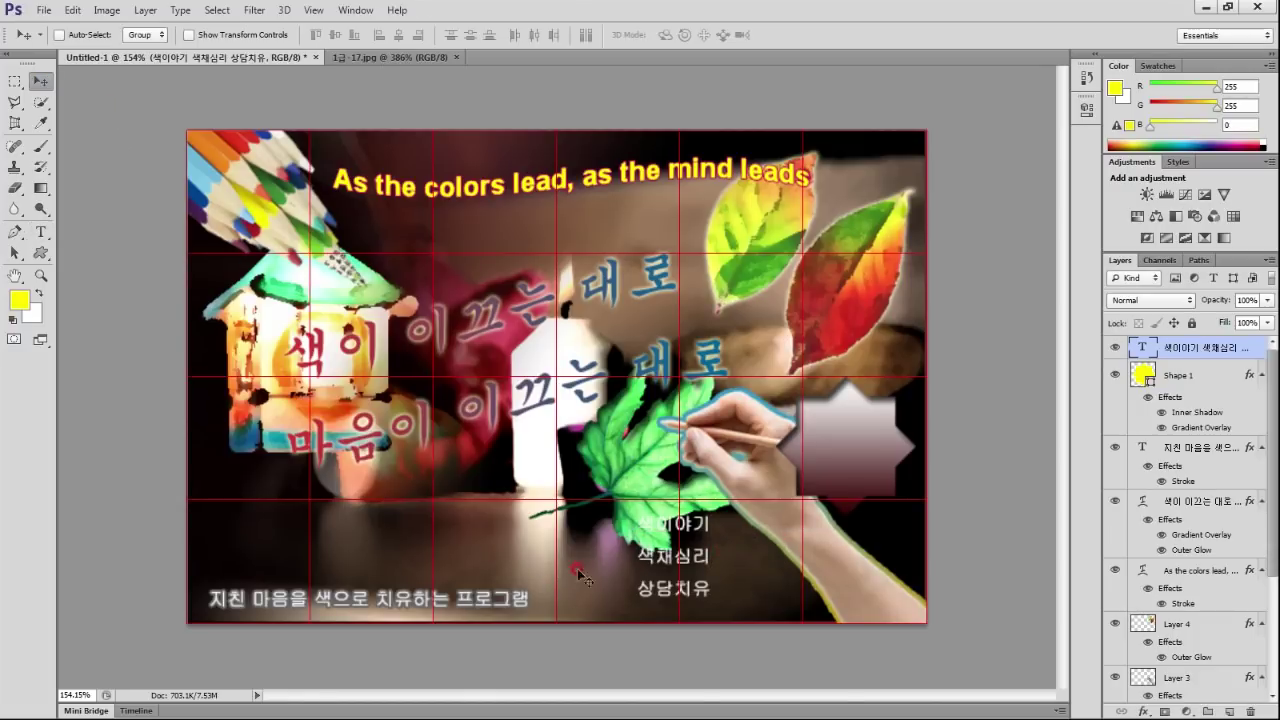
pyautogui.moveTo(654, 560); pyautogui.dragTo(829, 452)
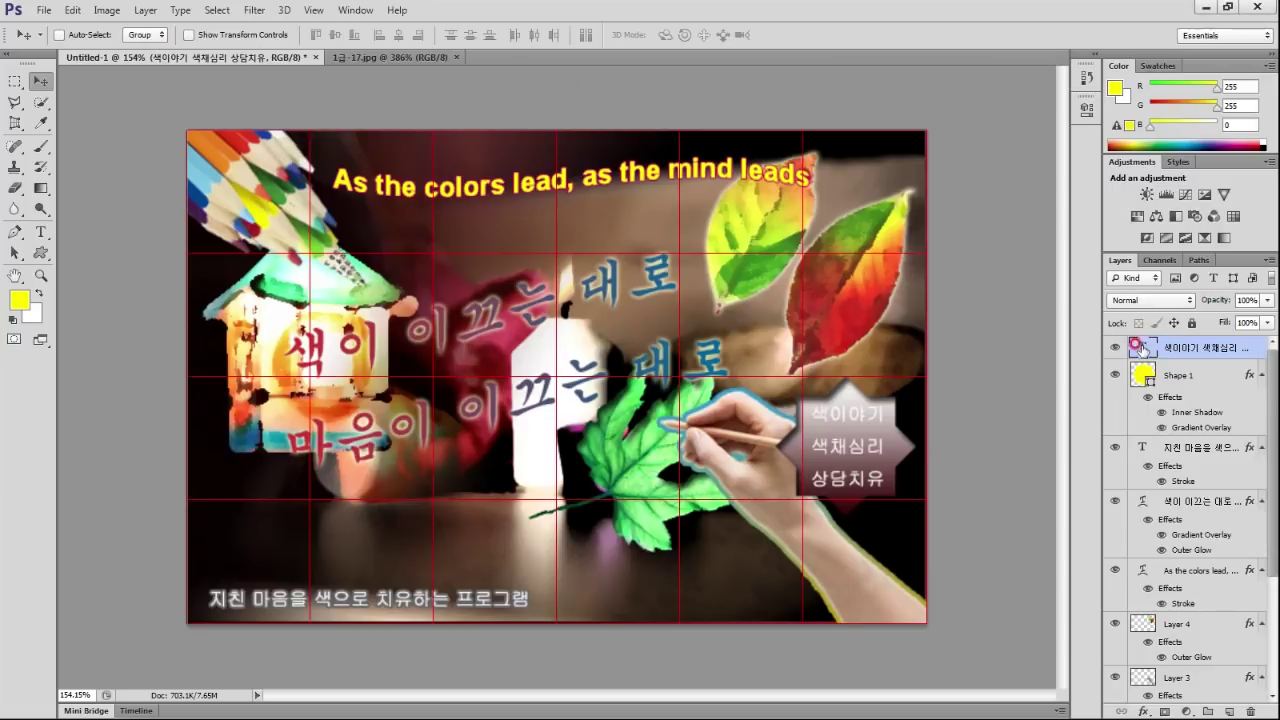
# Change the star text to a different font at 16 pt.
pyautogui.doubleClick(1141, 347)
pyautogui.click(172, 37)
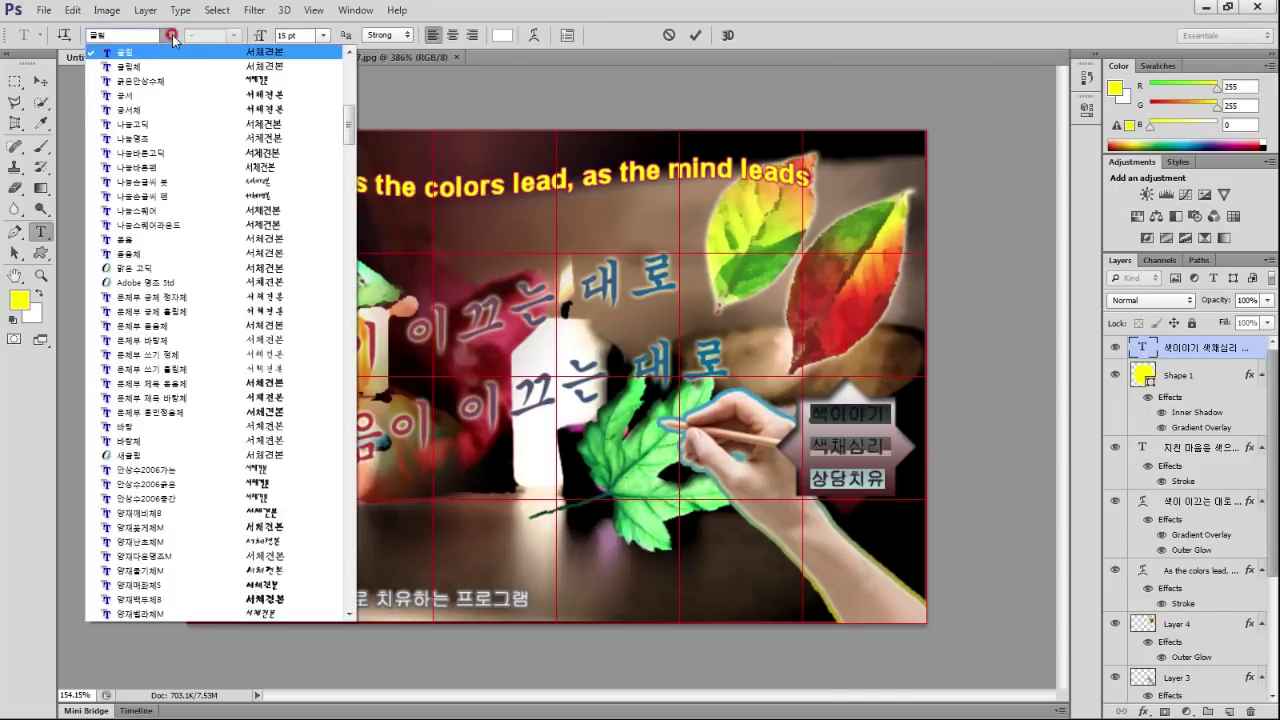
pyautogui.click(140, 228)
pyautogui.write('16')
pyautogui.click(118, 82)
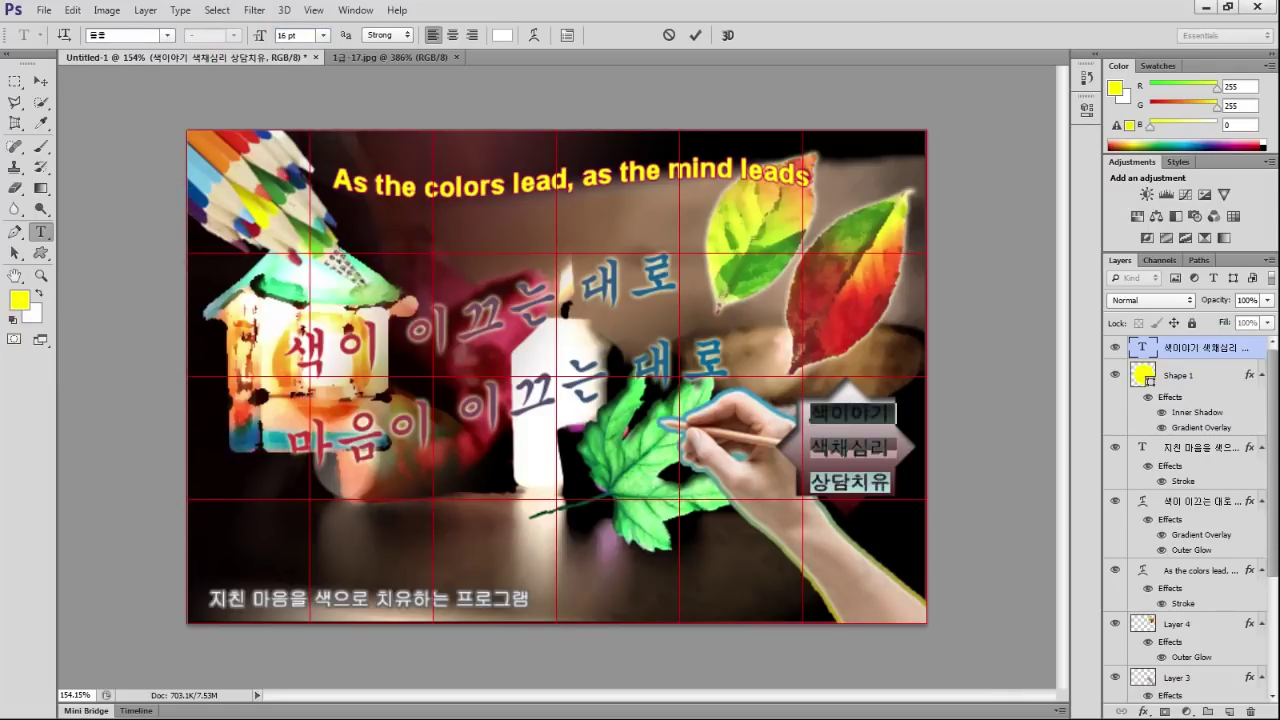
# Colour the star text dark red #993333.
pyautogui.click(502, 35)
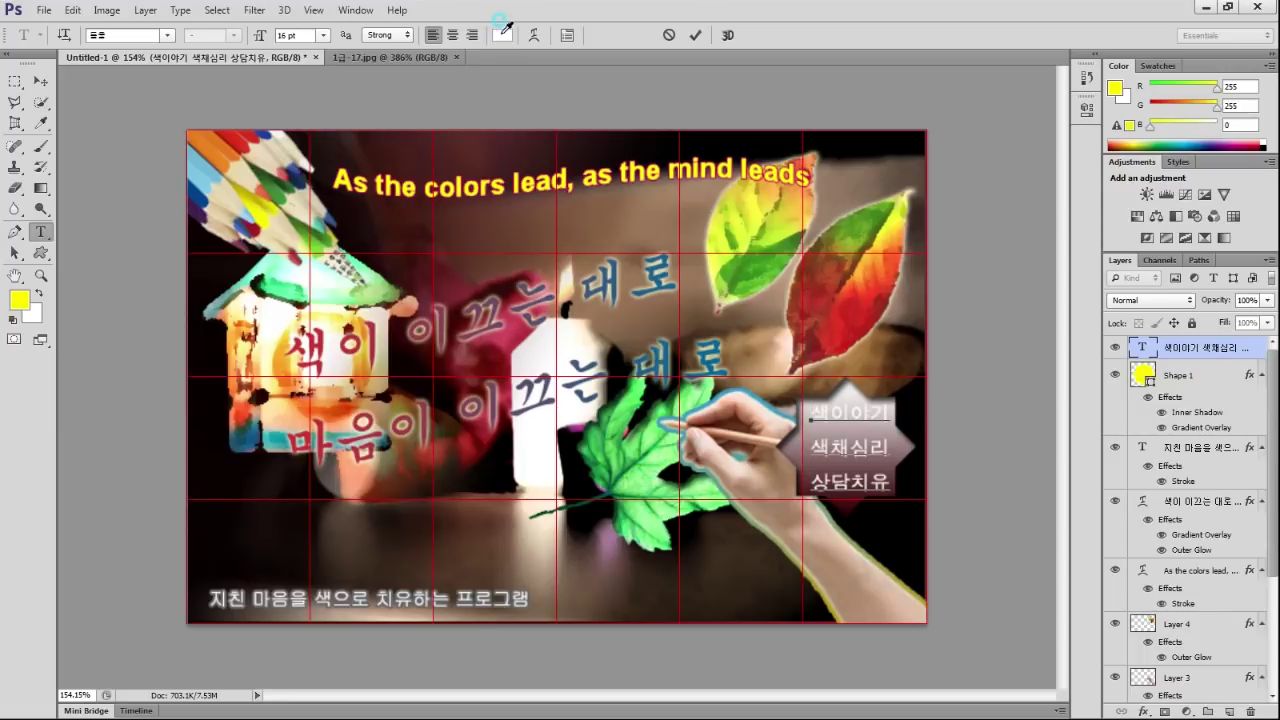
pyautogui.moveTo(788, 352); pyautogui.dragTo(698, 364)
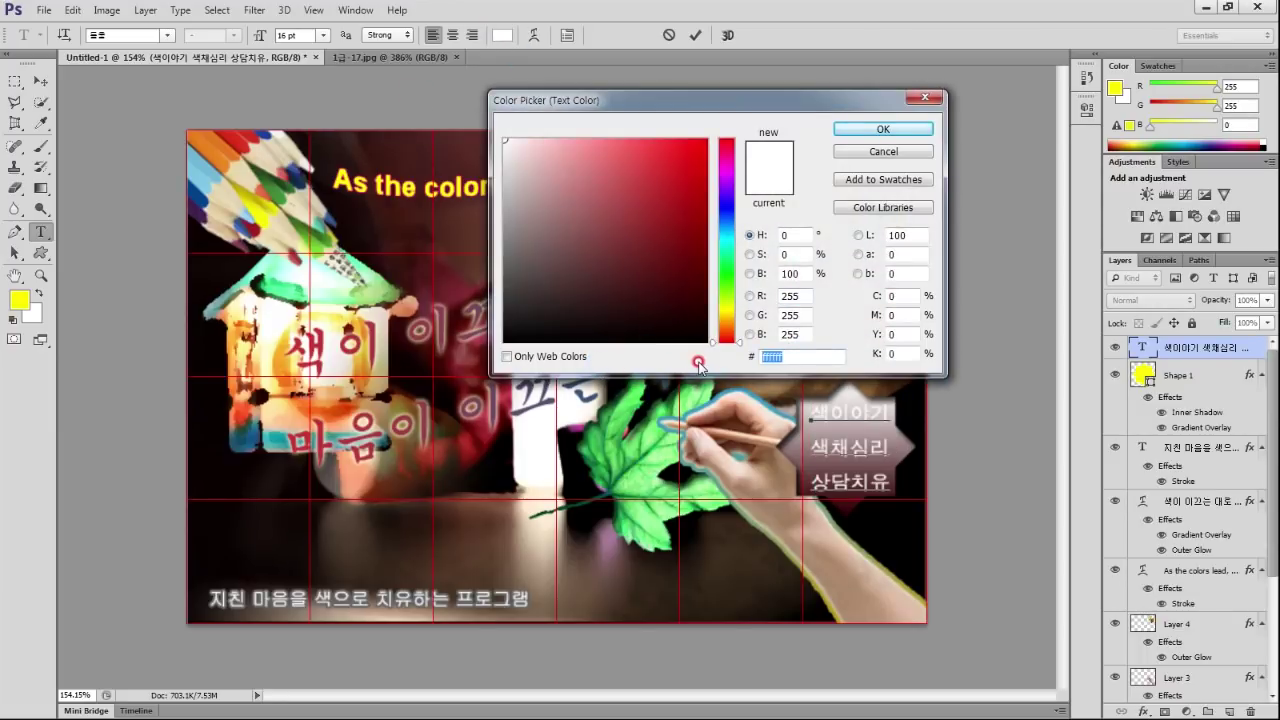
pyautogui.write('933')
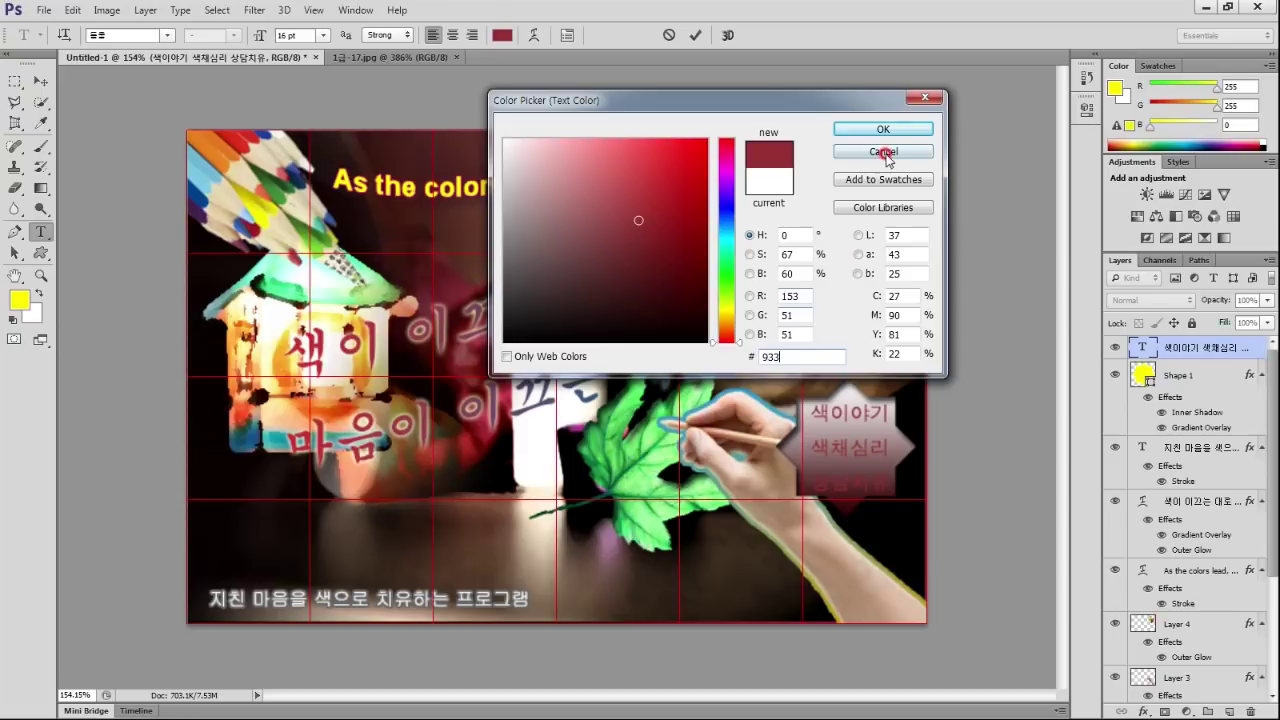
pyautogui.click(886, 130)
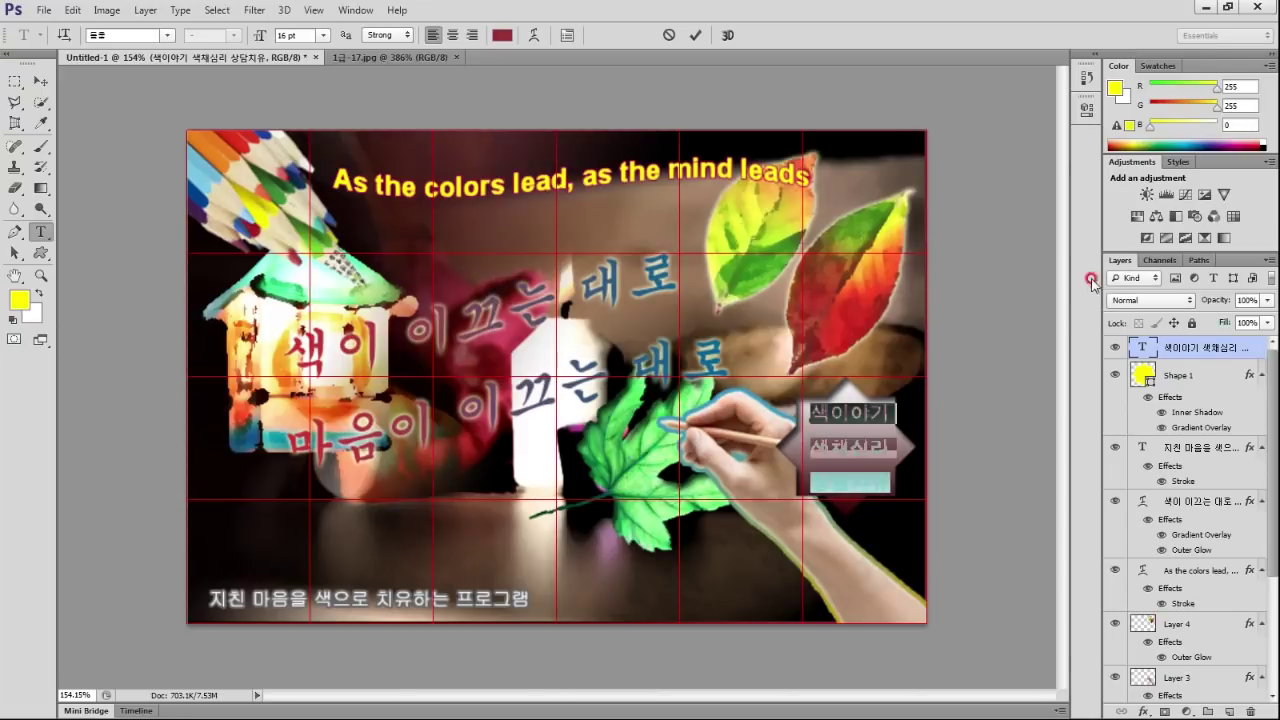
pyautogui.click(1194, 364)
pyautogui.doubleClick(1195, 364)
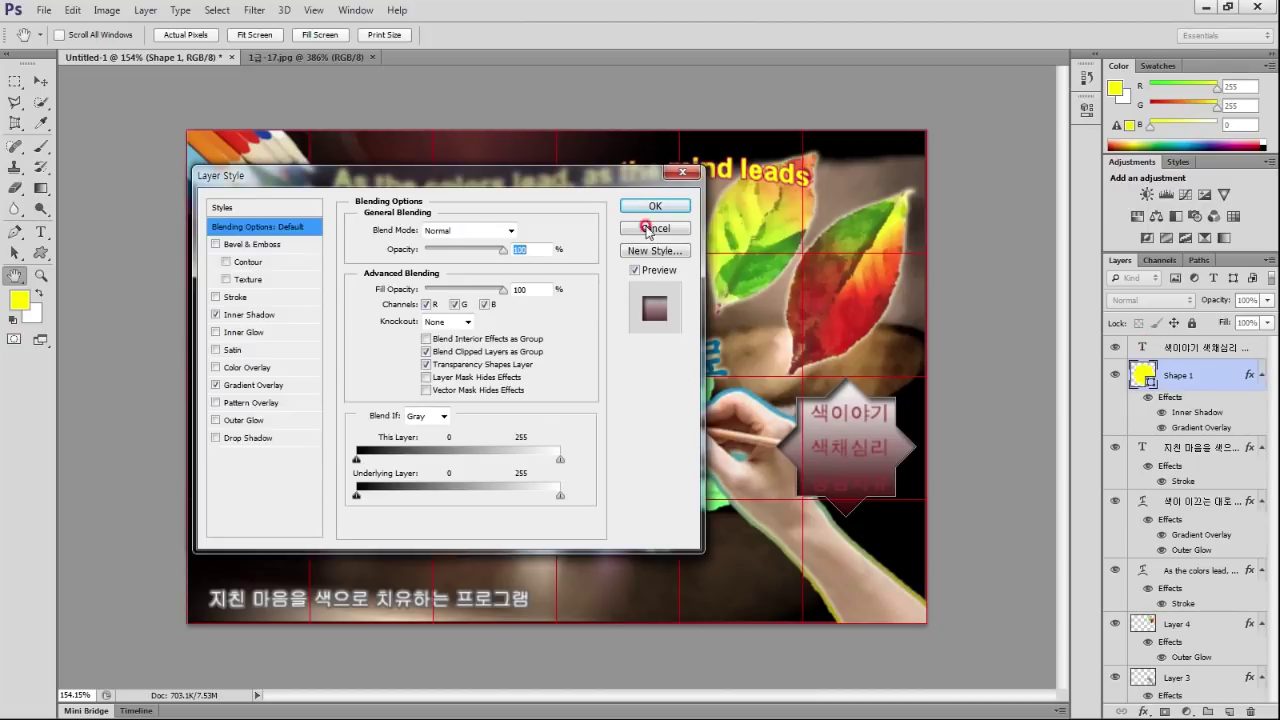
# Give the 색이야기 text layer a white 2 px Stroke effect.
pyautogui.click(1200, 348)
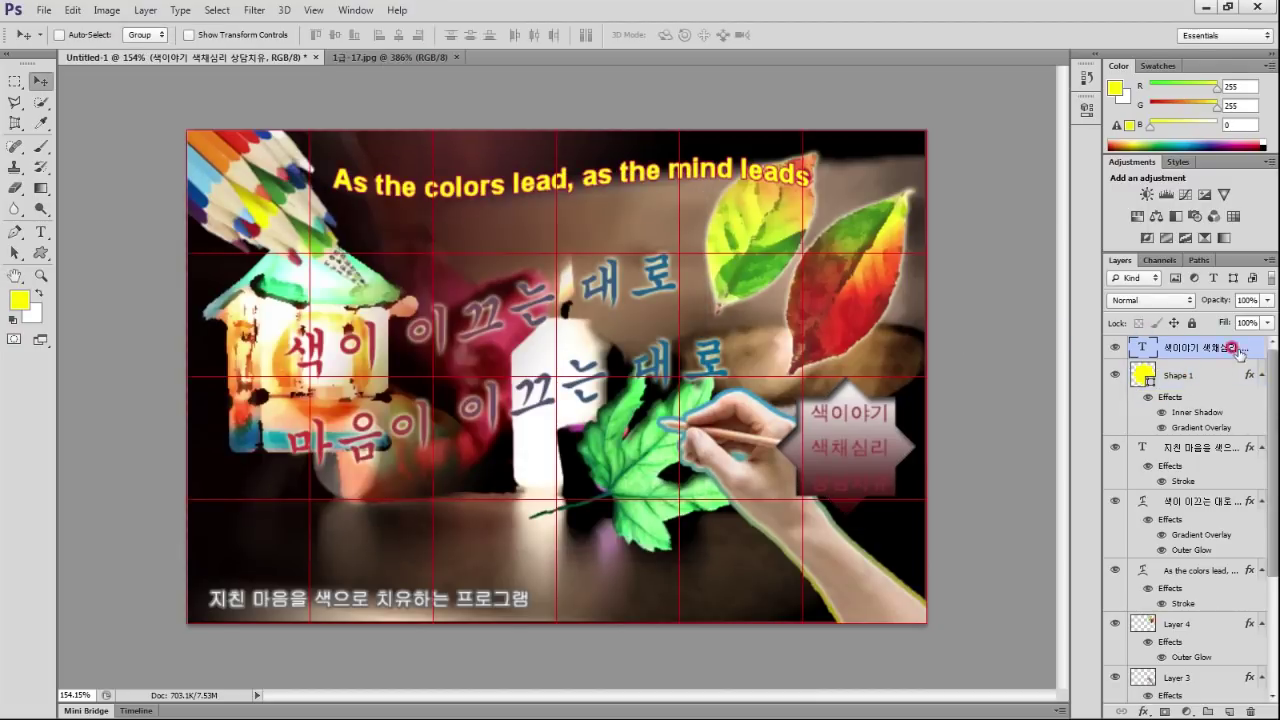
pyautogui.click(1143, 711)
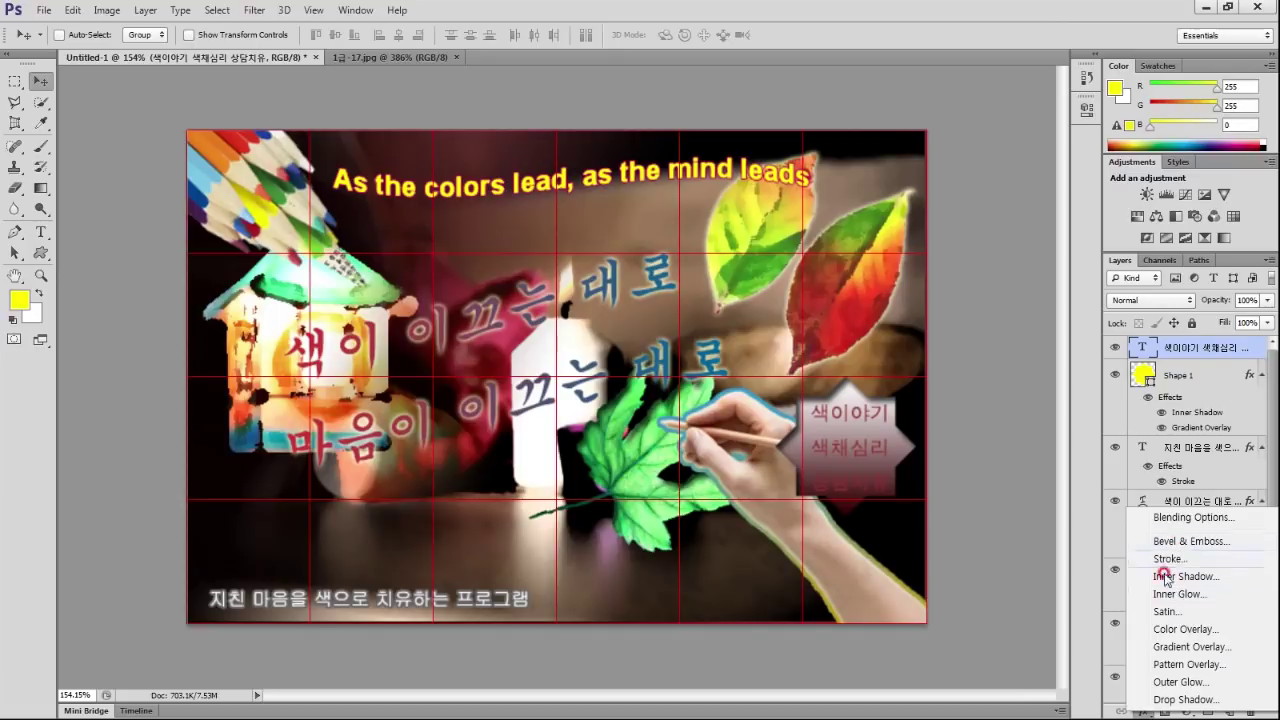
pyautogui.click(1168, 558)
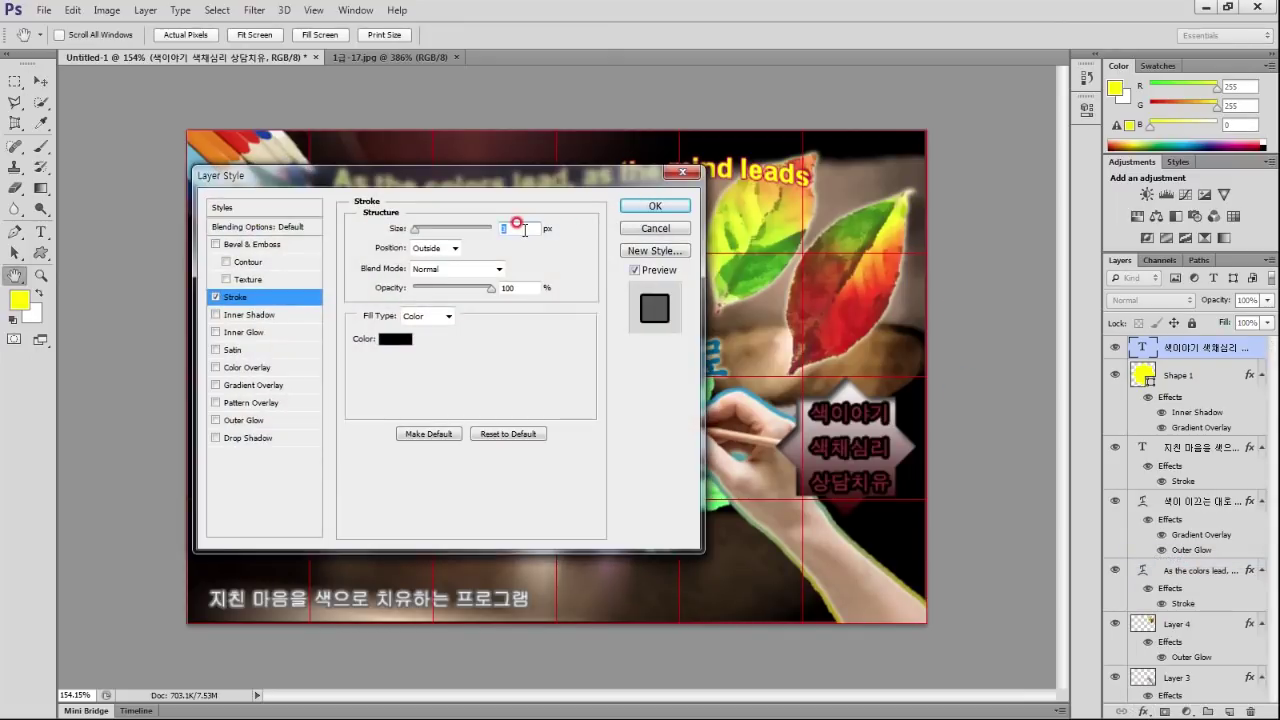
pyautogui.write('2')
pyautogui.click(393, 340)
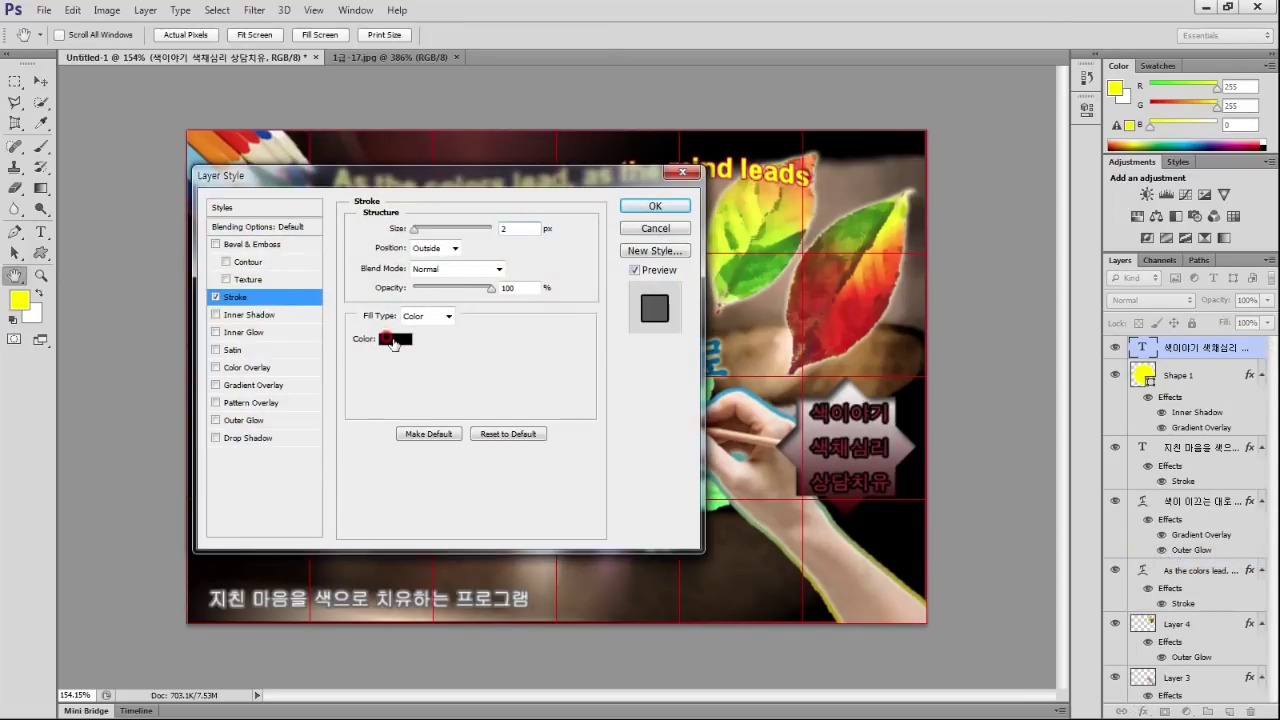
pyautogui.click(393, 340)
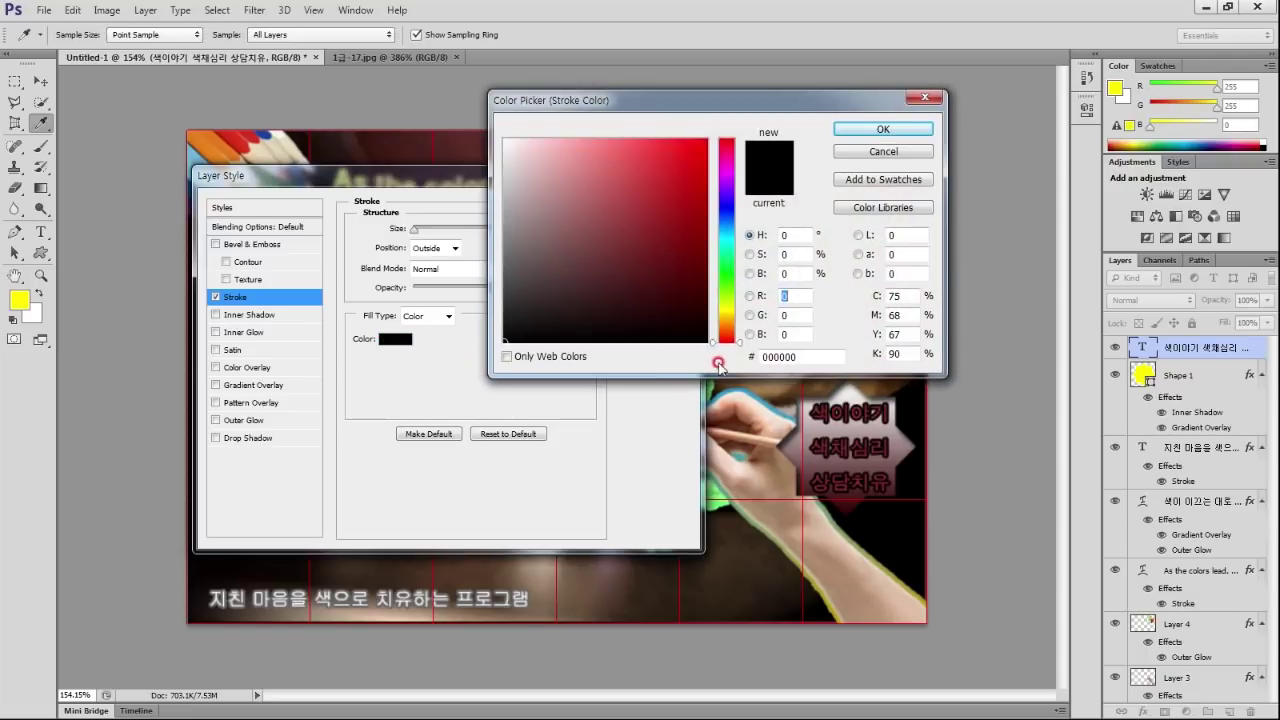
pyautogui.click(537, 147)
pyautogui.click(883, 129)
pyautogui.click(627, 301)
pyautogui.click(655, 205)
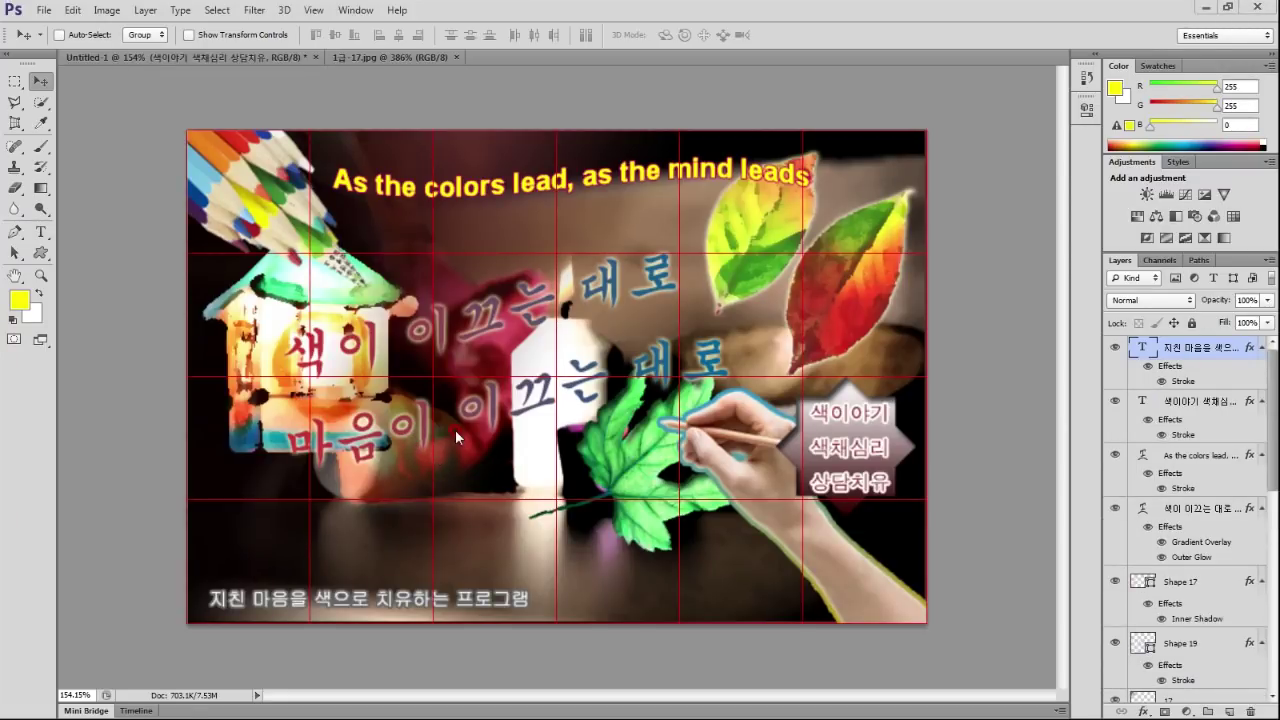
# Undo the last action and switch to the Pen tool.
pyautogui.hotkey('ctrl', 'z')
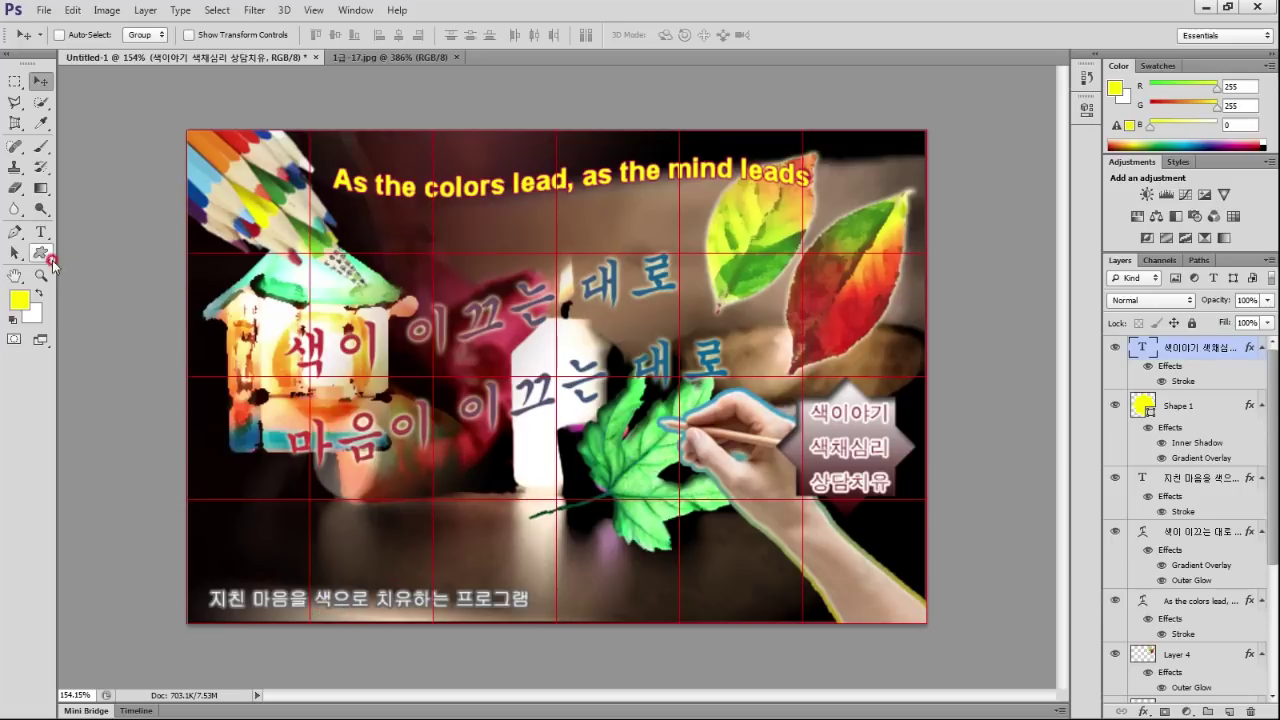
pyautogui.click(14, 231)
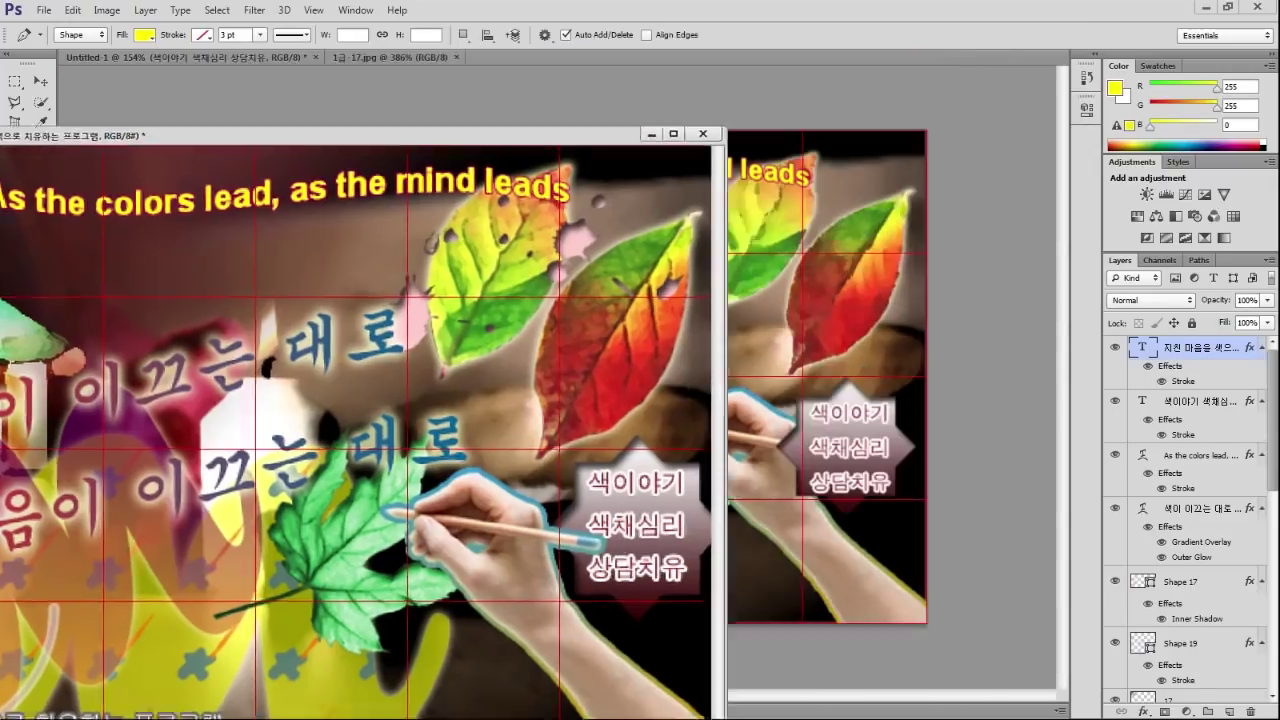
# Move the reference window aside and start the yellow wave with three humps across the poster.
pyautogui.moveTo(497, 42); pyautogui.dragTo(10, 60)
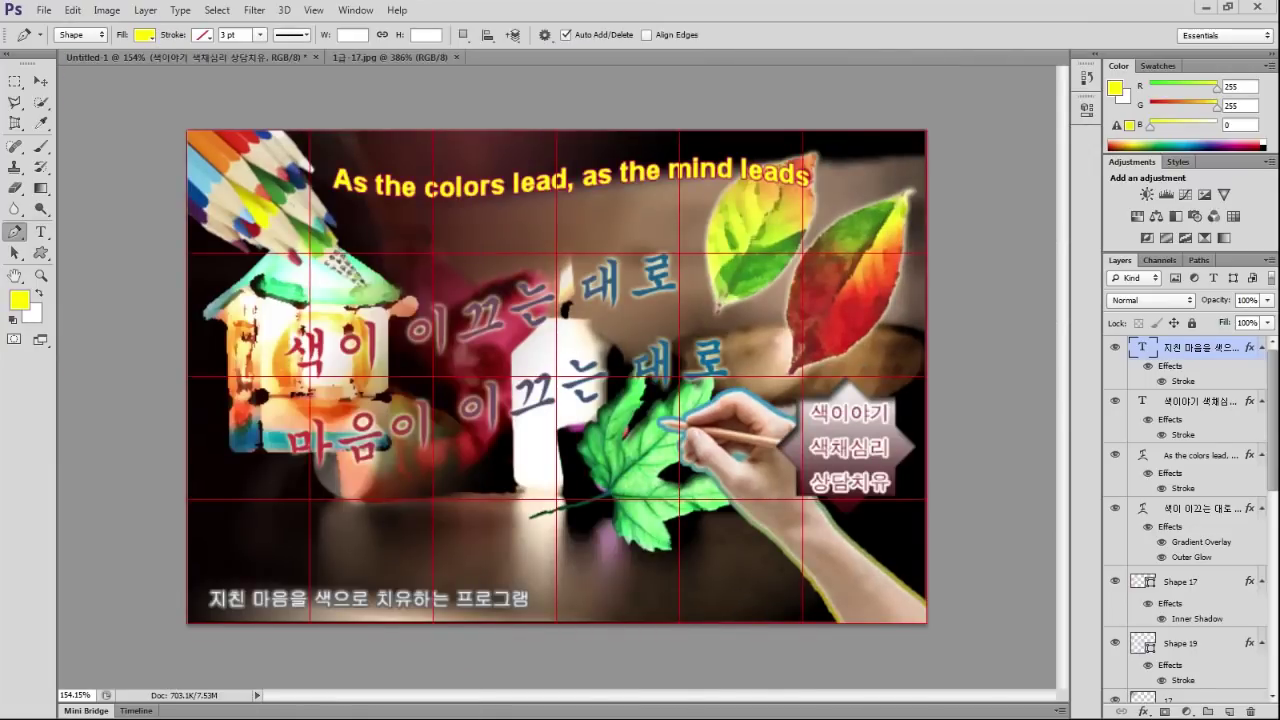
pyautogui.click(194, 474)
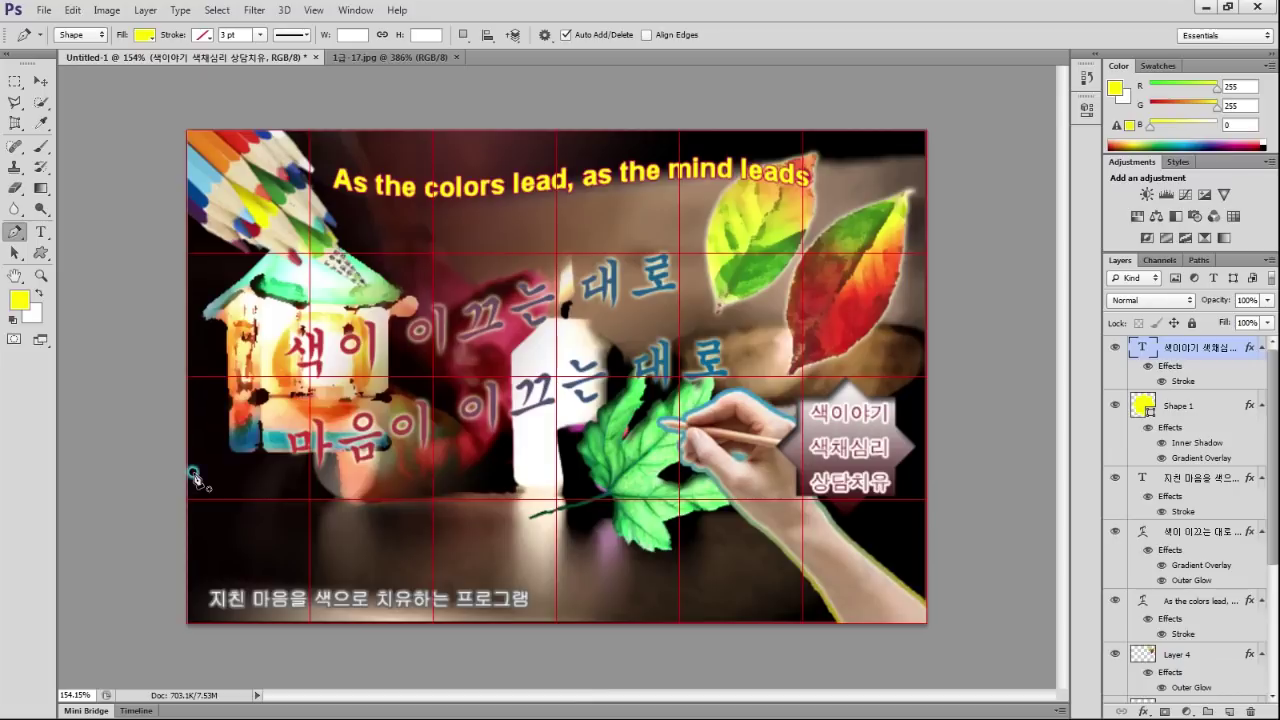
pyautogui.moveTo(280, 366); pyautogui.dragTo(326, 370)
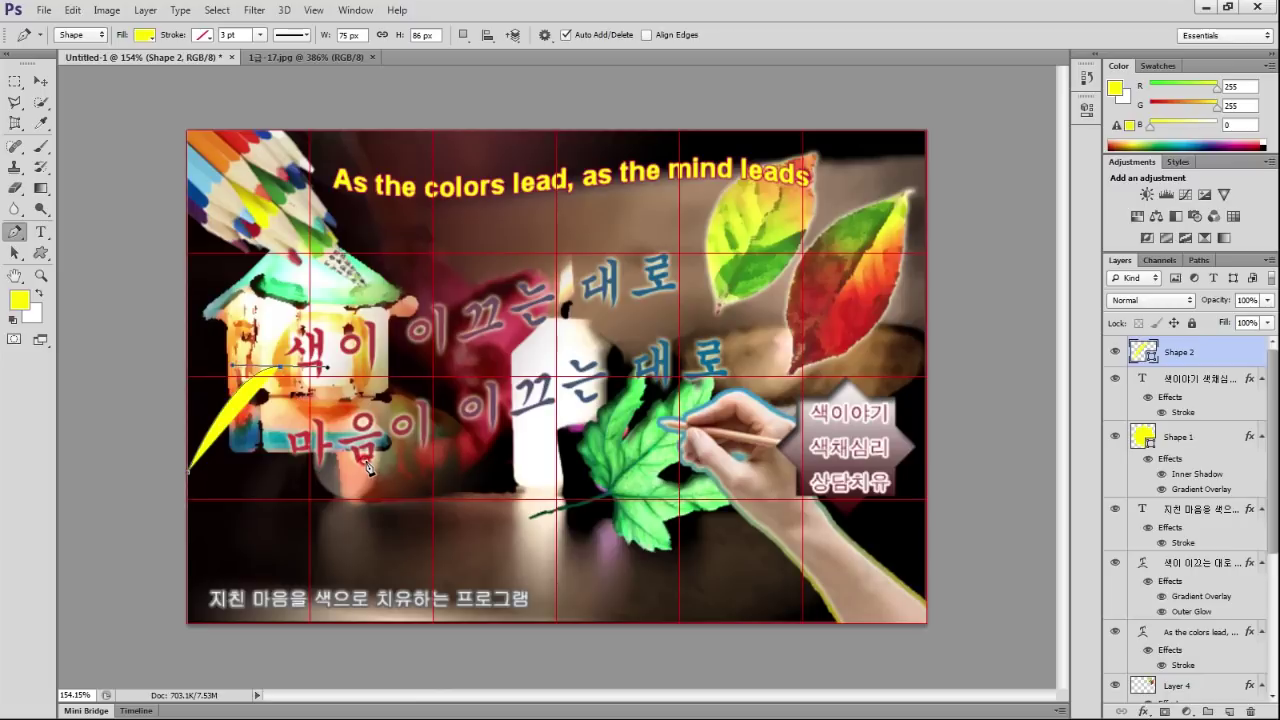
pyautogui.moveTo(355, 458); pyautogui.dragTo(370, 464)
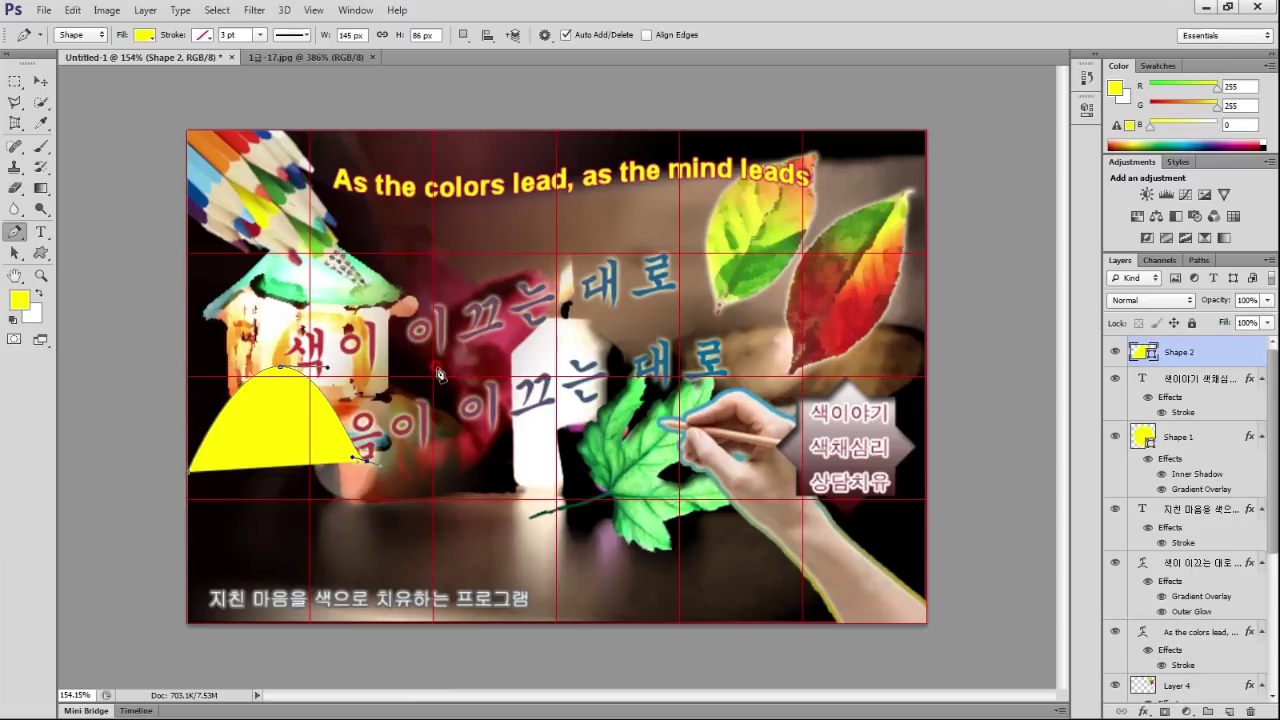
pyautogui.moveTo(465, 355); pyautogui.dragTo(524, 370)
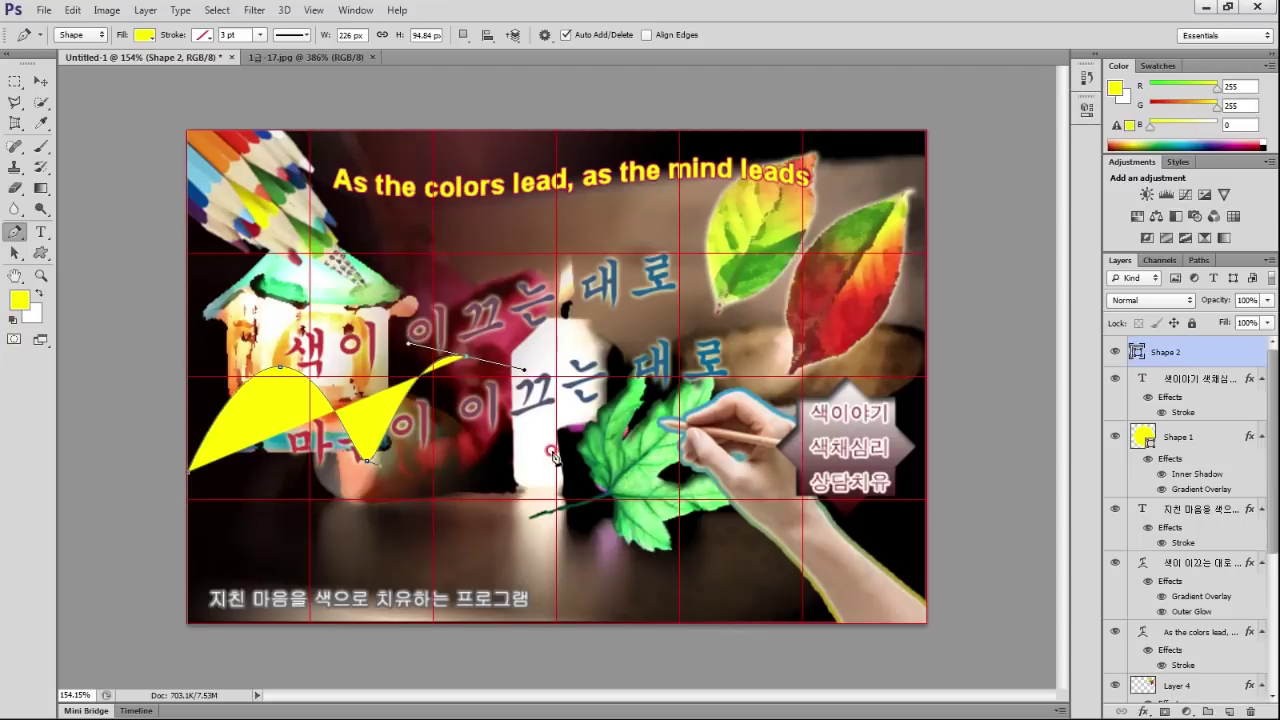
pyautogui.moveTo(510, 456); pyautogui.dragTo(556, 447)
pyautogui.moveTo(599, 358); pyautogui.dragTo(628, 378)
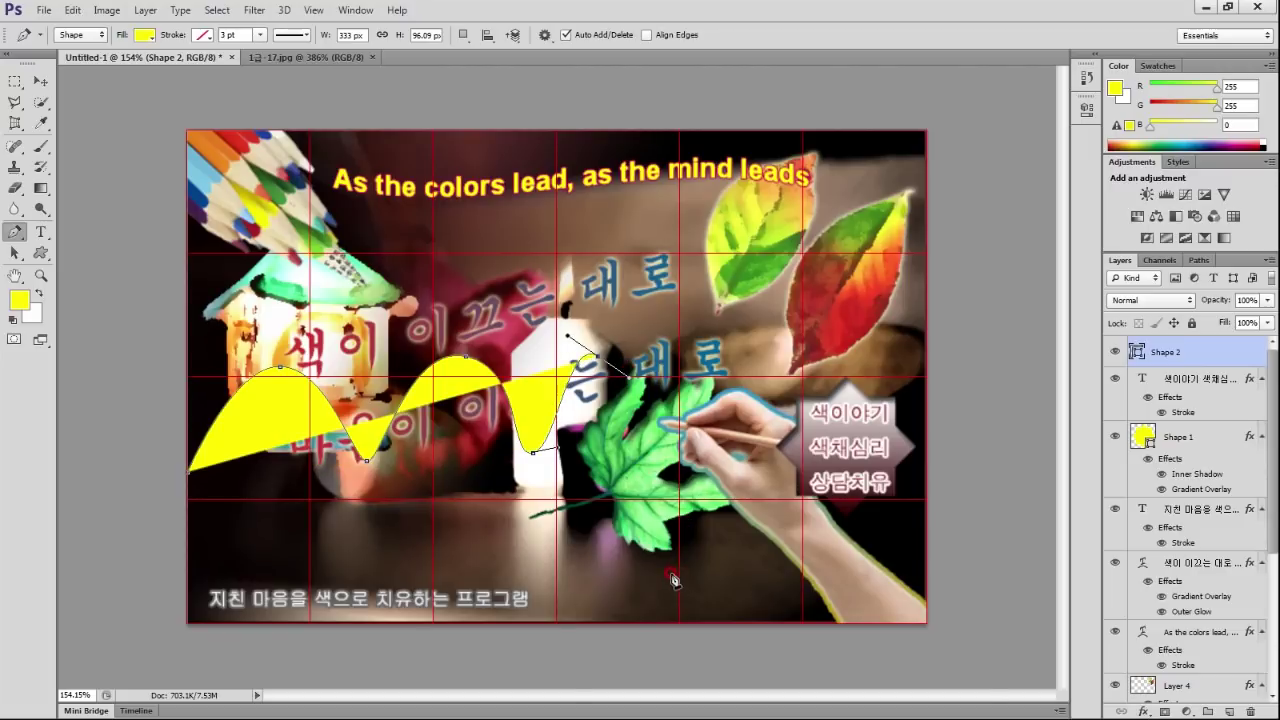
pyautogui.moveTo(680, 560); pyautogui.dragTo(710, 536)
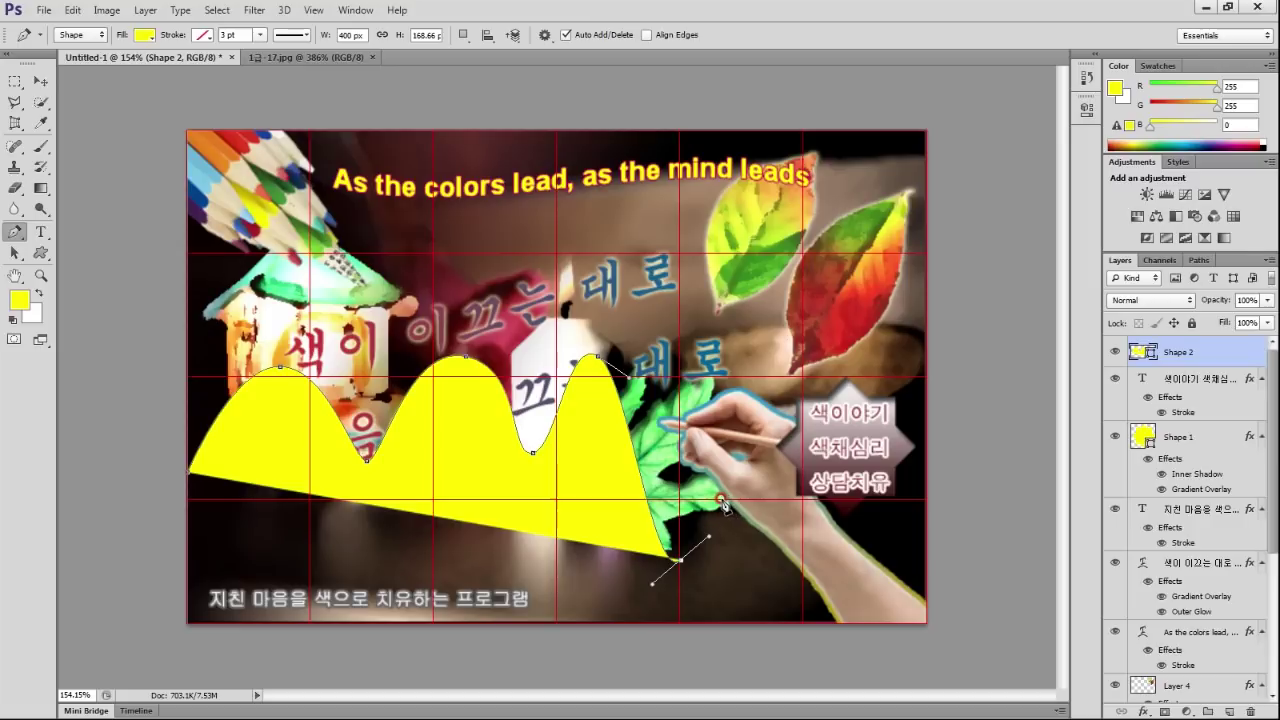
# Complete the wave's curved lower edge and close the shape back at its start.
pyautogui.moveTo(722, 500); pyautogui.dragTo(738, 532)
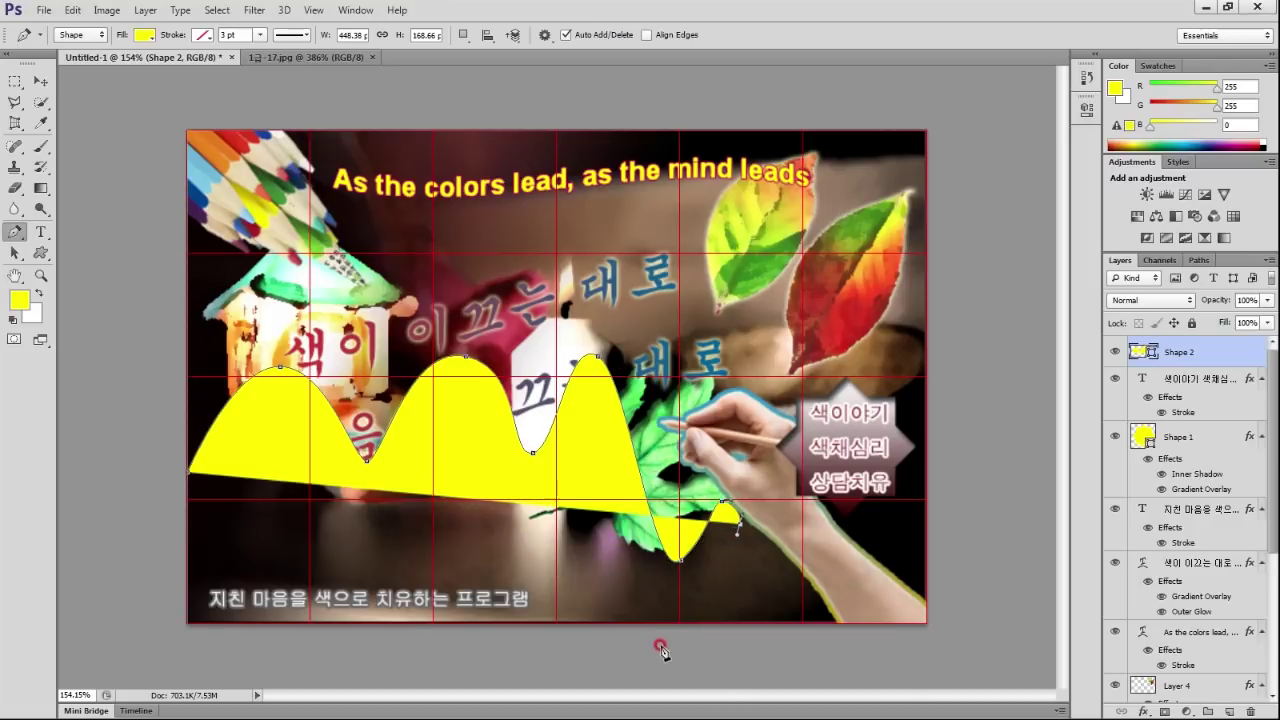
pyautogui.moveTo(650, 650); pyautogui.dragTo(602, 646)
pyautogui.click(566, 494)
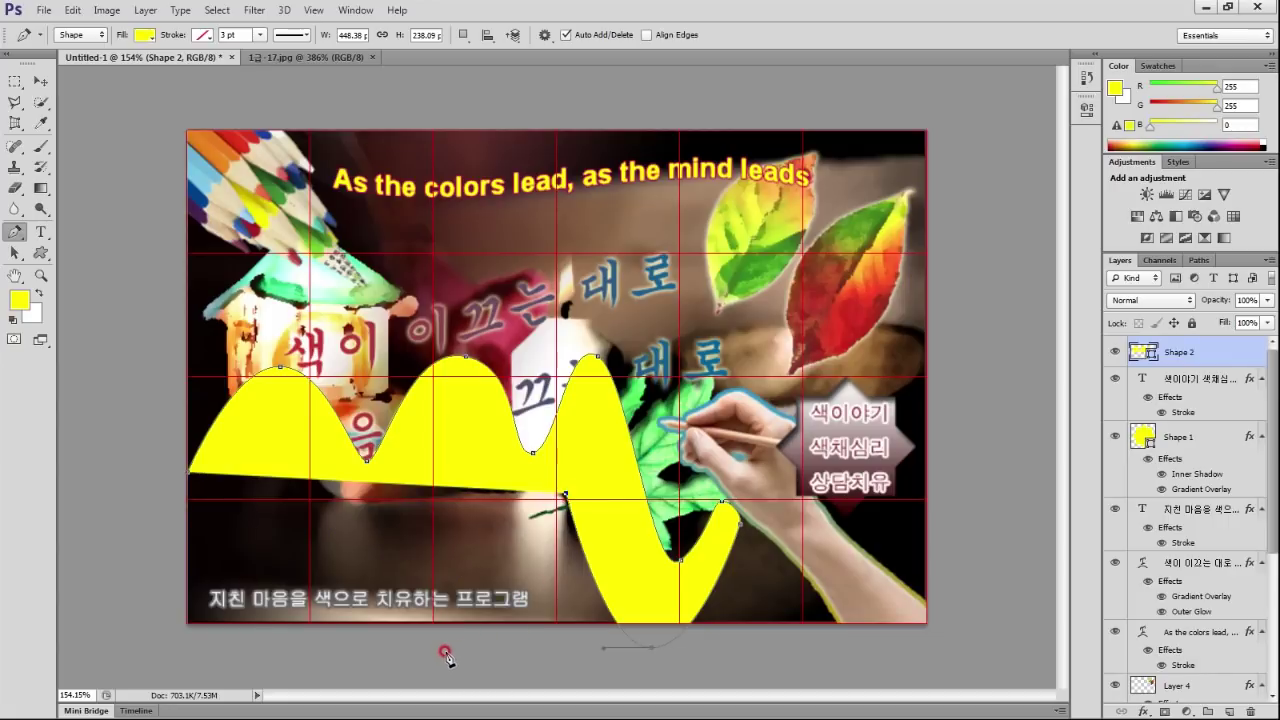
pyautogui.moveTo(444, 650); pyautogui.dragTo(372, 633)
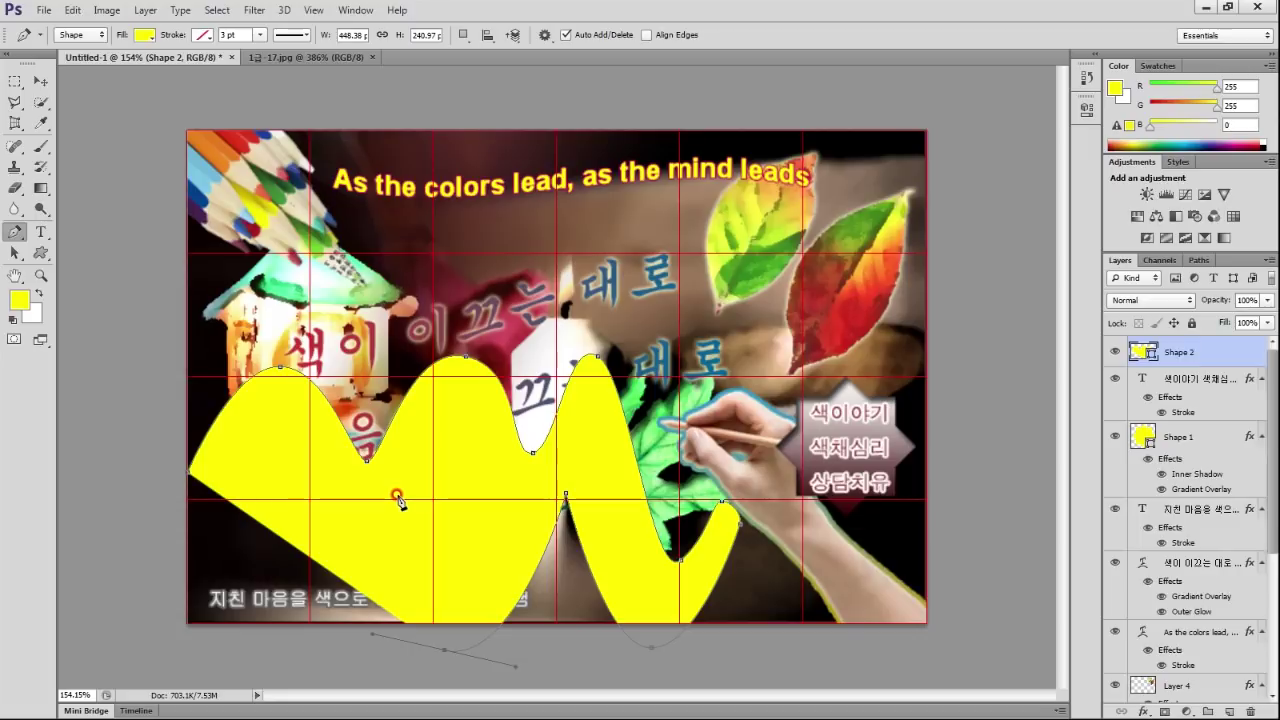
pyautogui.click(408, 524)
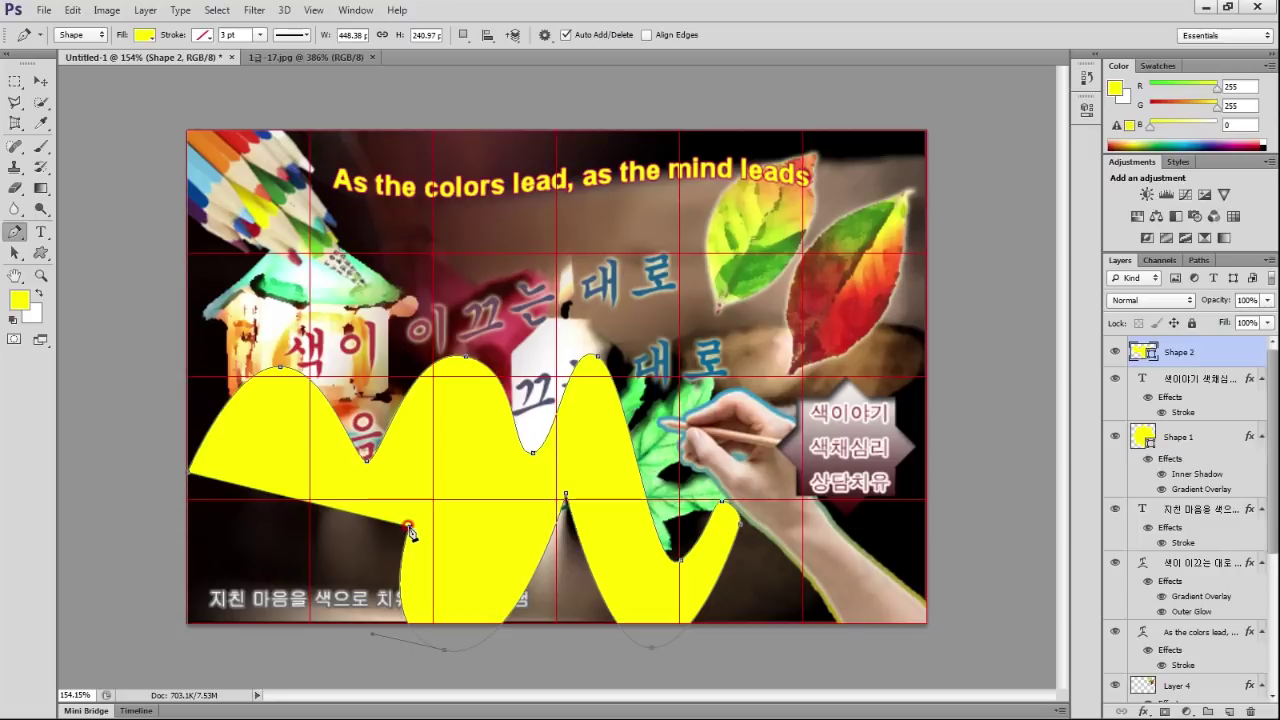
pyautogui.moveTo(410, 530)
pyautogui.mouseDown()
pyautogui.moveTo(266, 648)
pyautogui.moveTo(232, 638)
pyautogui.mouseUp()
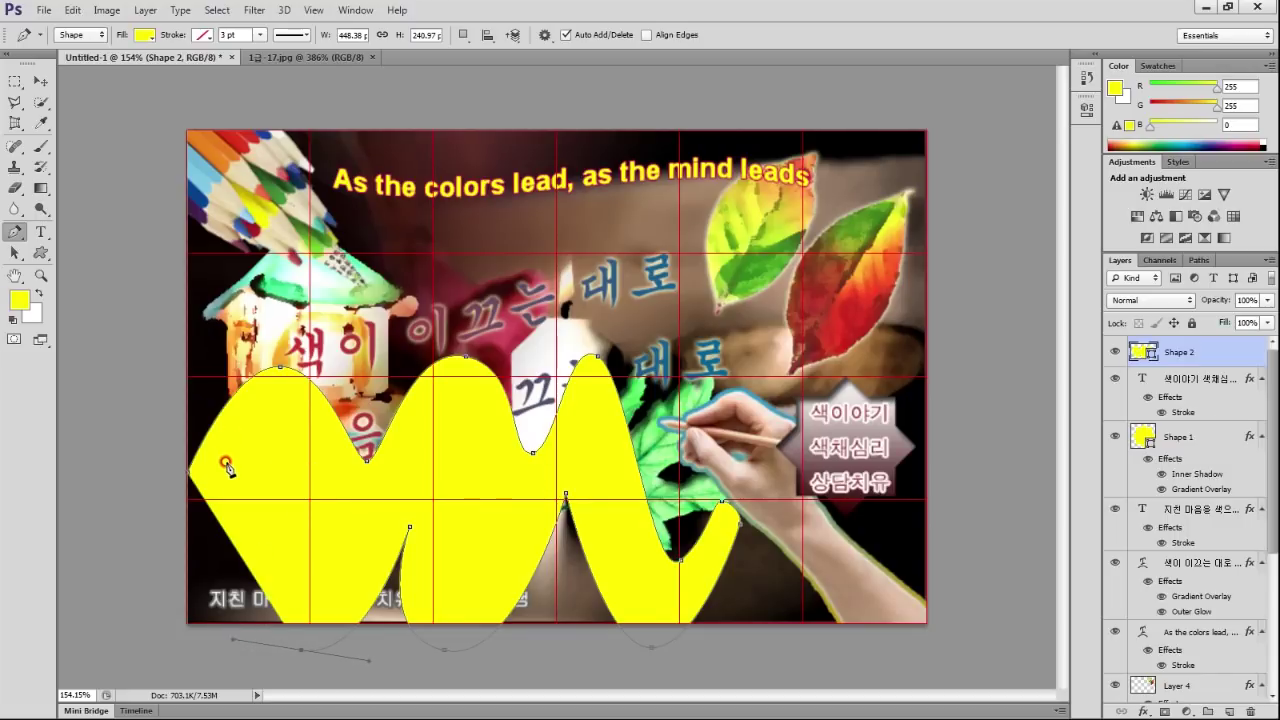
pyautogui.moveTo(228, 466); pyautogui.dragTo(209, 474)
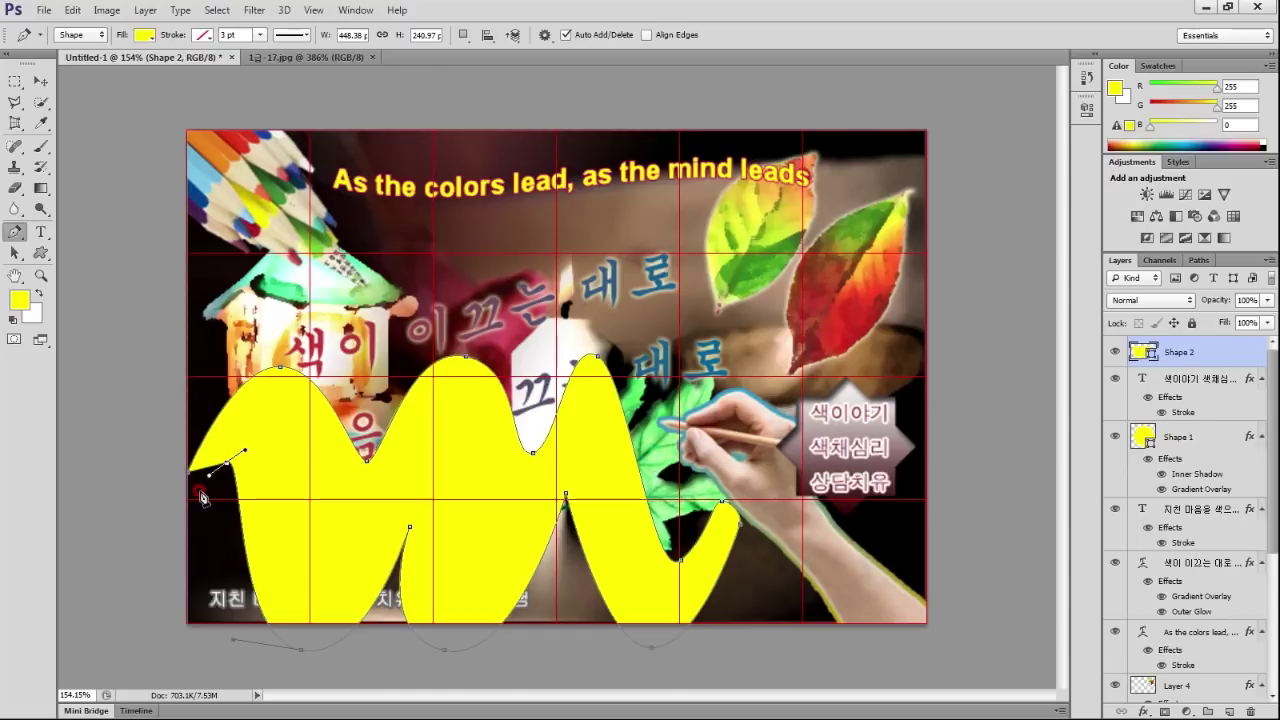
pyautogui.keyDown('ctrl'); pyautogui.click(200, 494); pyautogui.keyUp('ctrl')
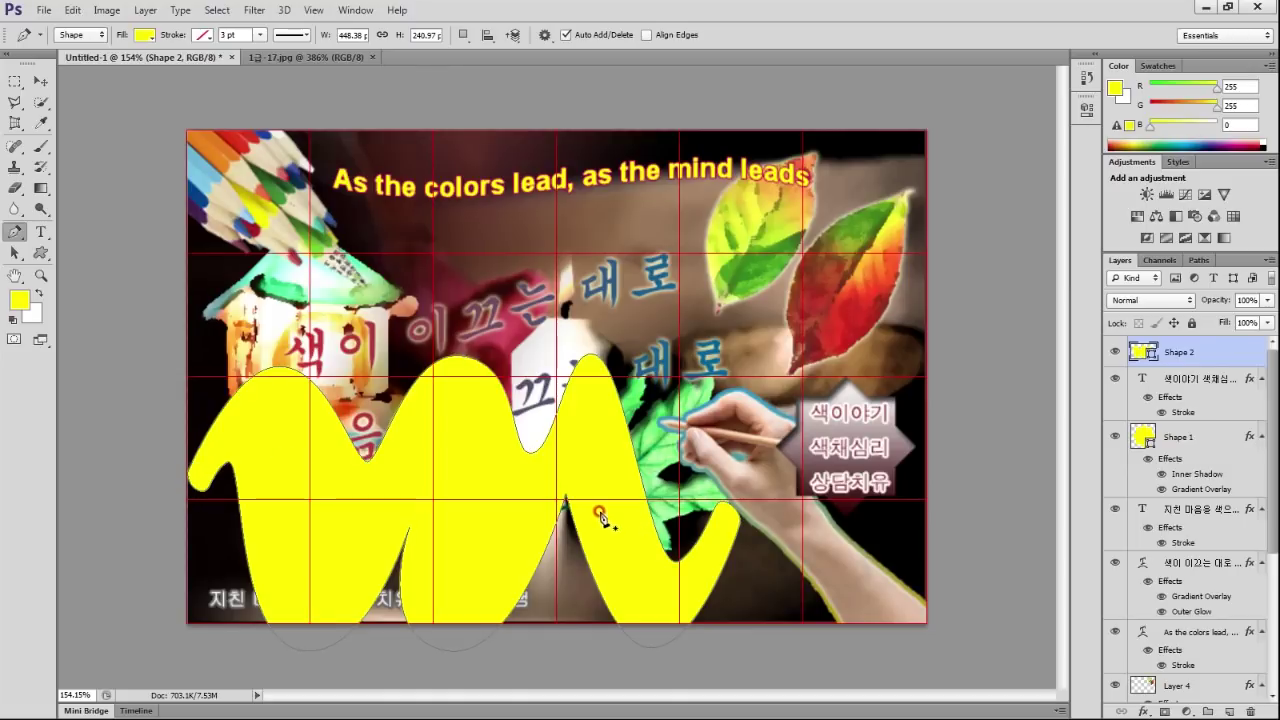
pyautogui.click(14, 244)
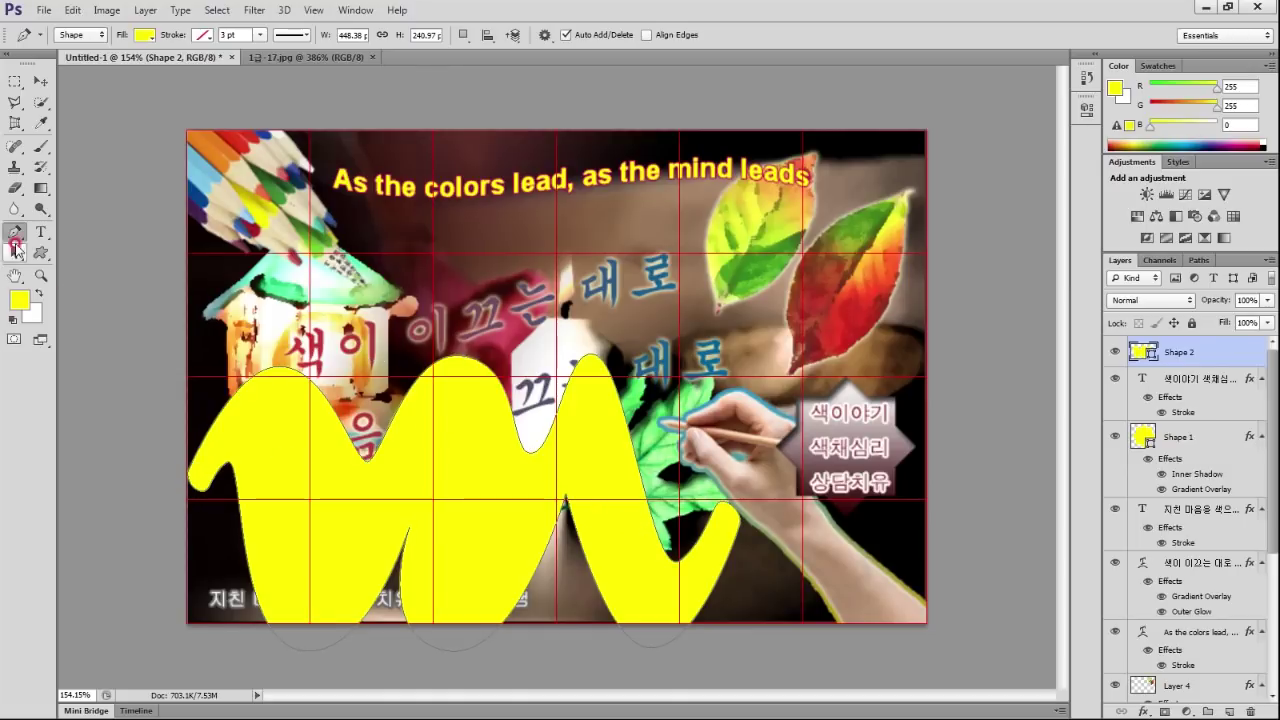
# Show the yellow wave's anchor points with the Direct Selection tool.
pyautogui.click(95, 266)
pyautogui.click(397, 520)
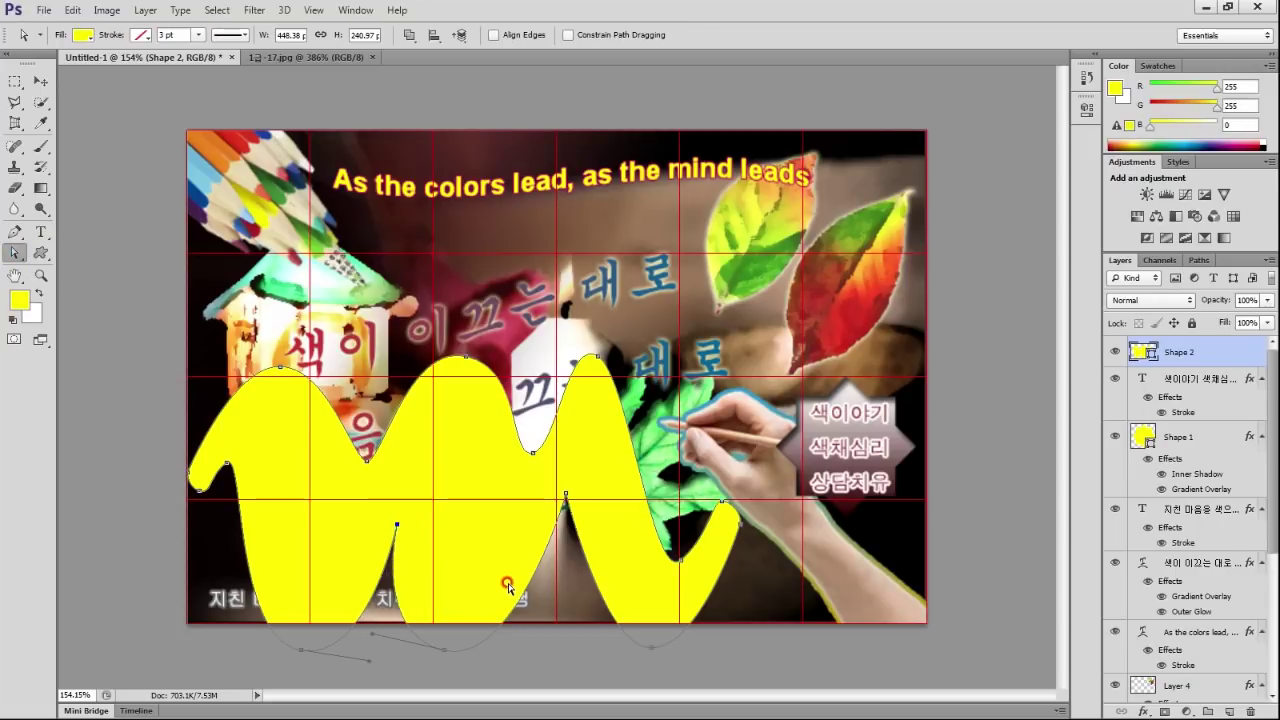
pyautogui.click(124, 350)
pyautogui.click(19, 300)
# Set the foreground colour to yellow, hex ff0.
pyautogui.moveTo(793, 357); pyautogui.dragTo(586, 357)
pyautogui.write('cc')
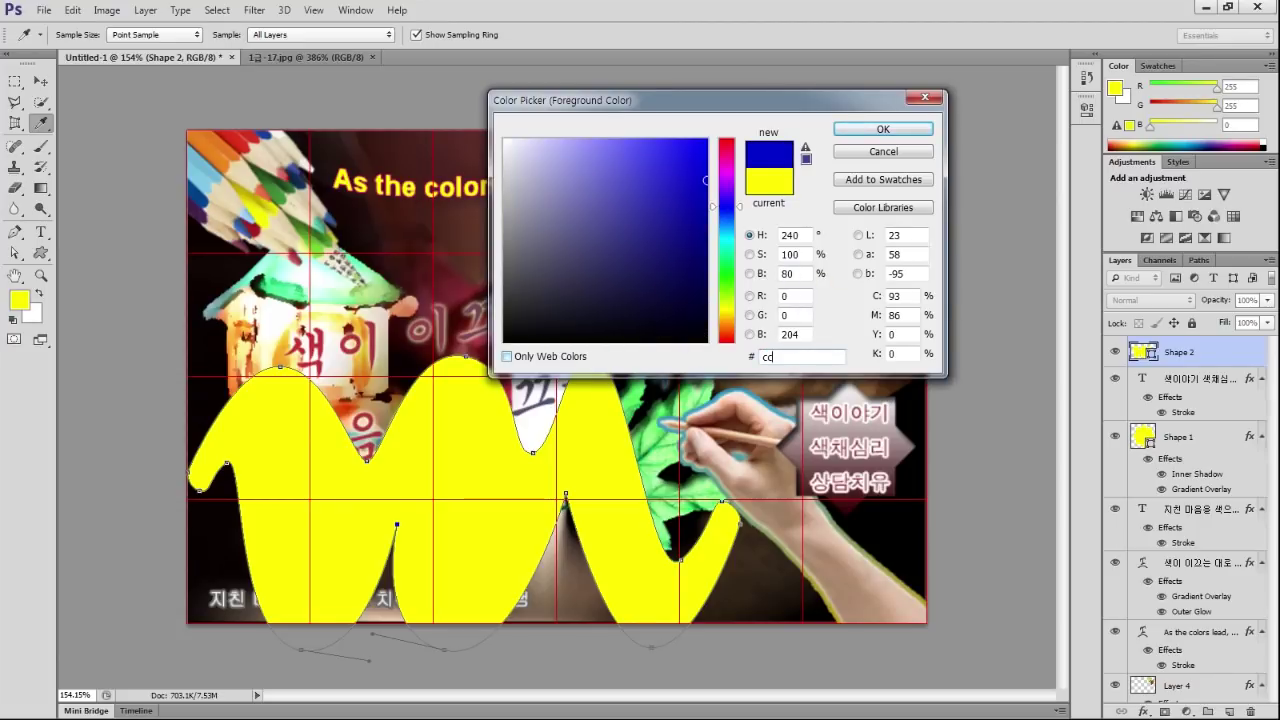
pyautogui.write('f')
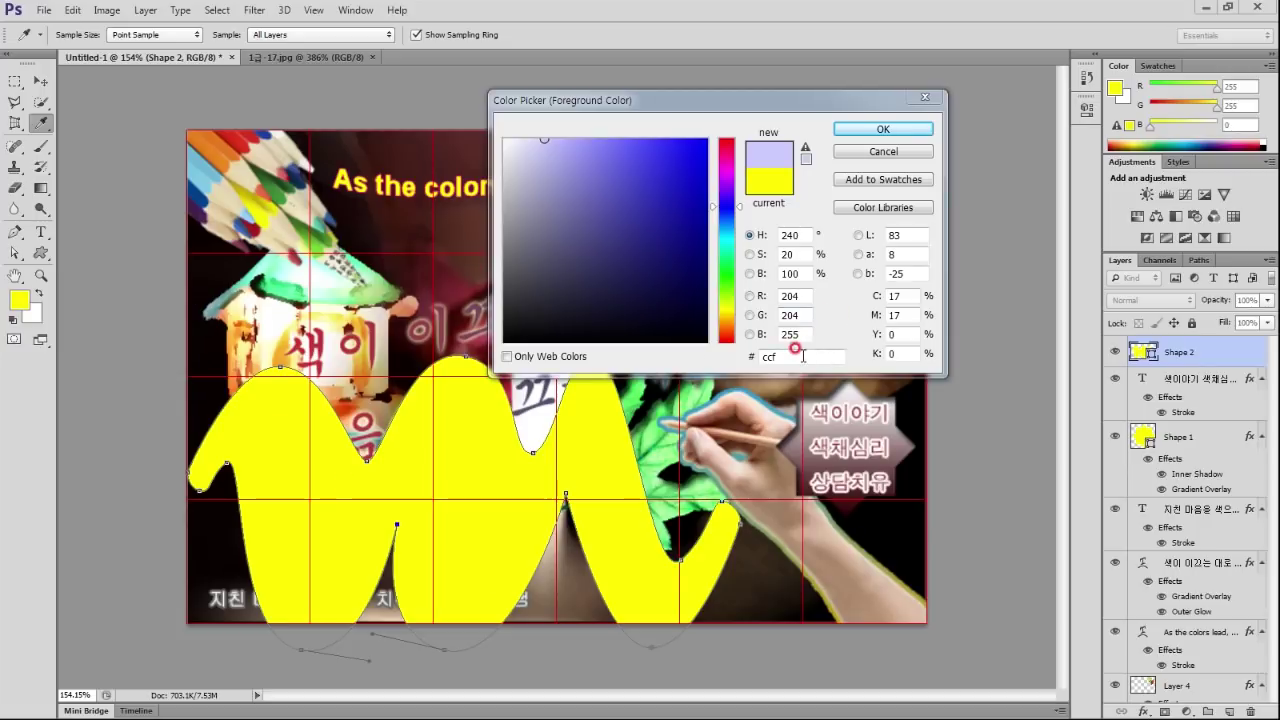
pyautogui.click(631, 357)
pyautogui.write('ff0')
pyautogui.click(900, 130)
# Add an Outer Glow to Shape 2 and lower its opacity to 60%.
pyautogui.click(1217, 352)
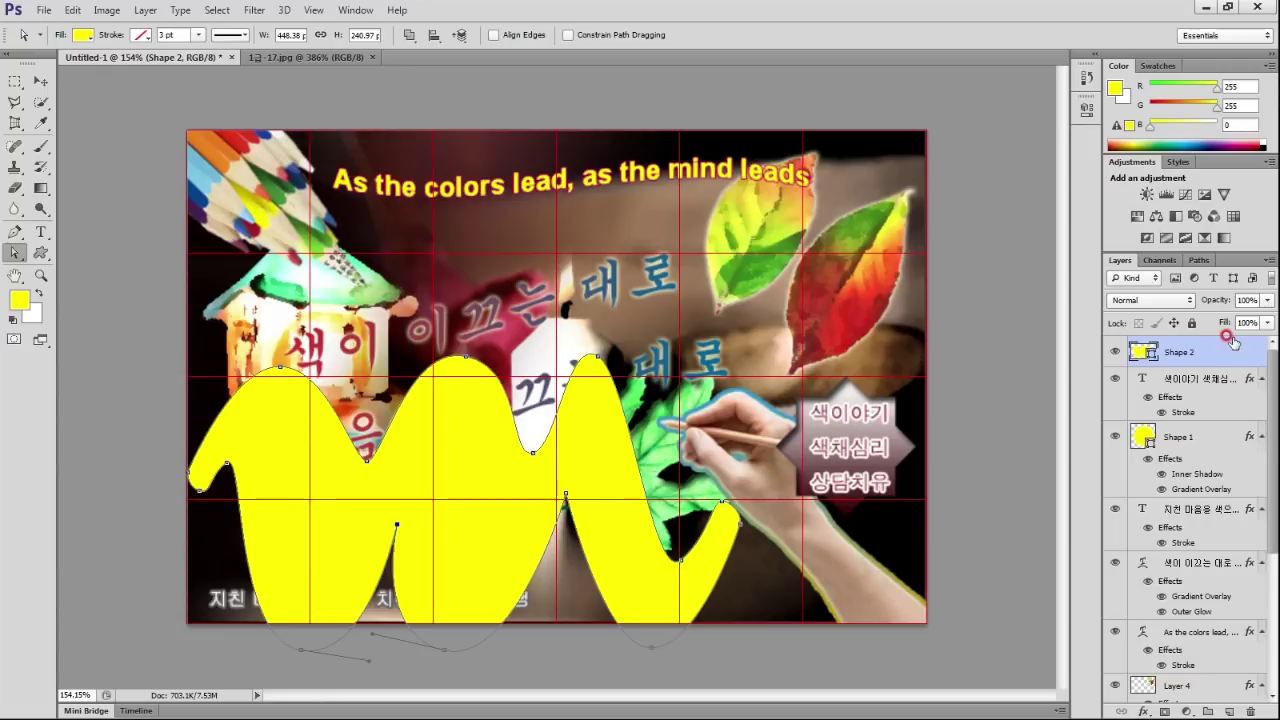
pyautogui.doubleClick(1232, 350)
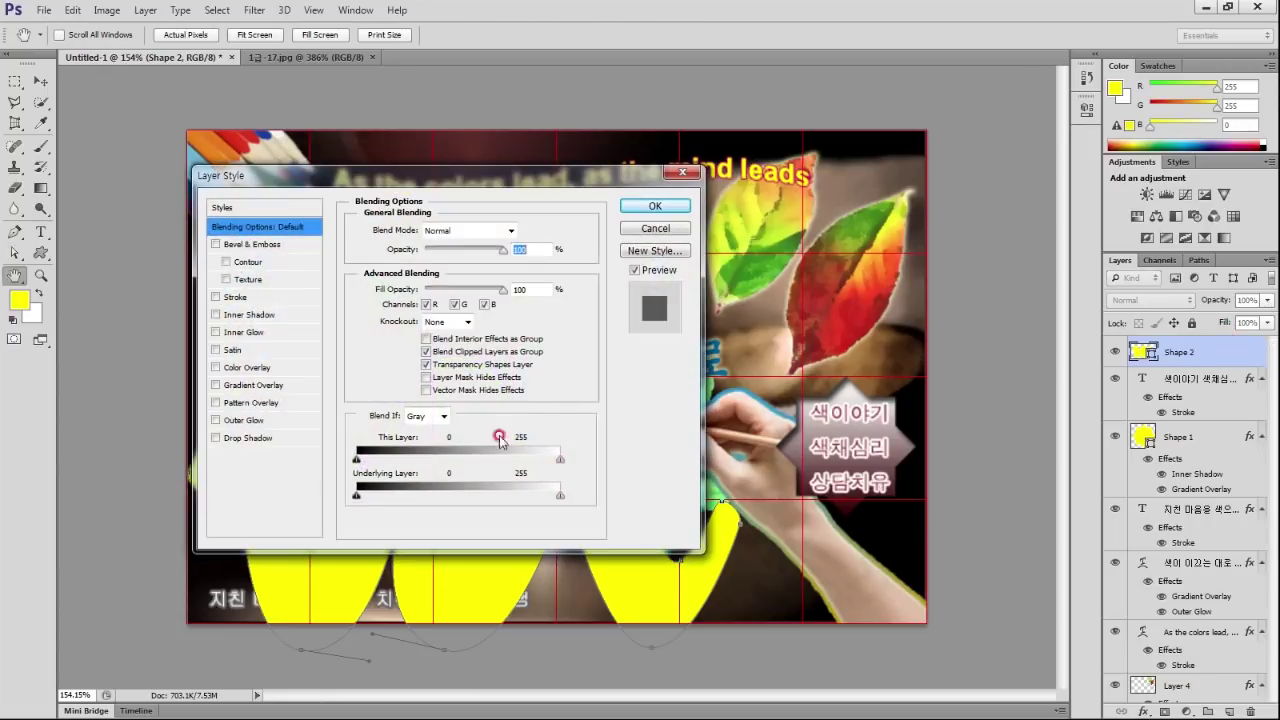
pyautogui.click(258, 420)
pyautogui.click(655, 206)
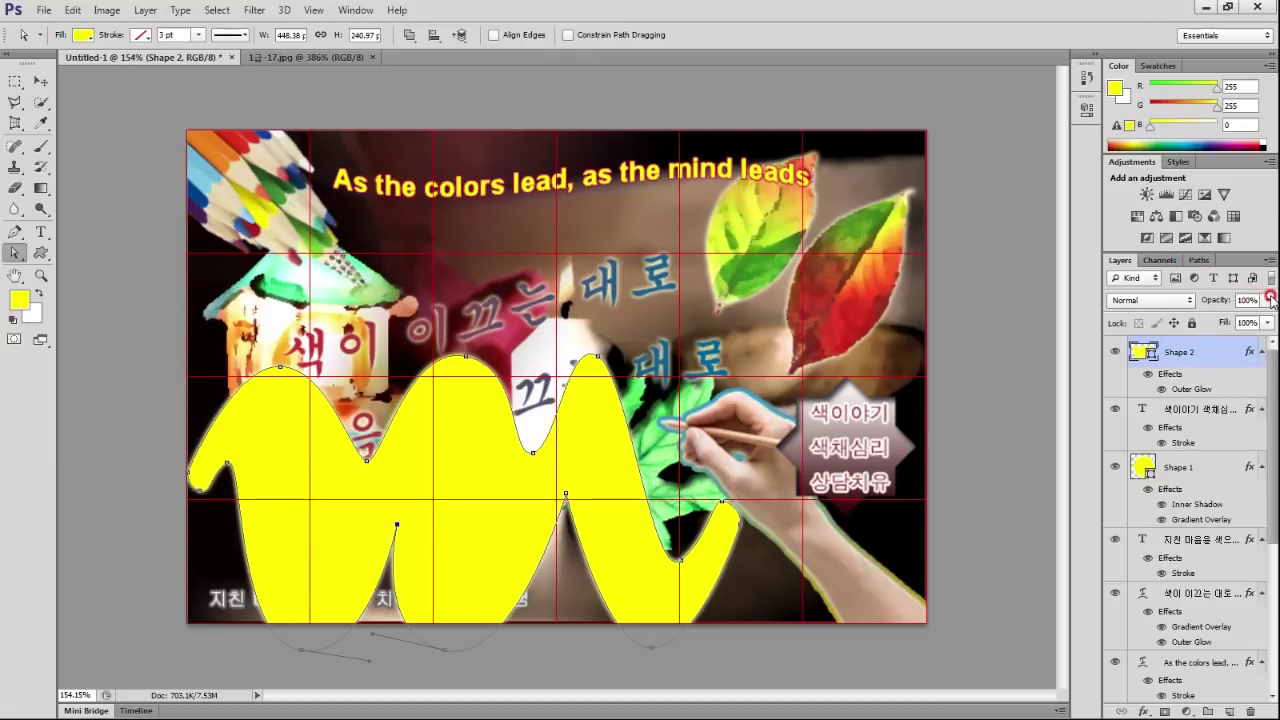
pyautogui.press('6')
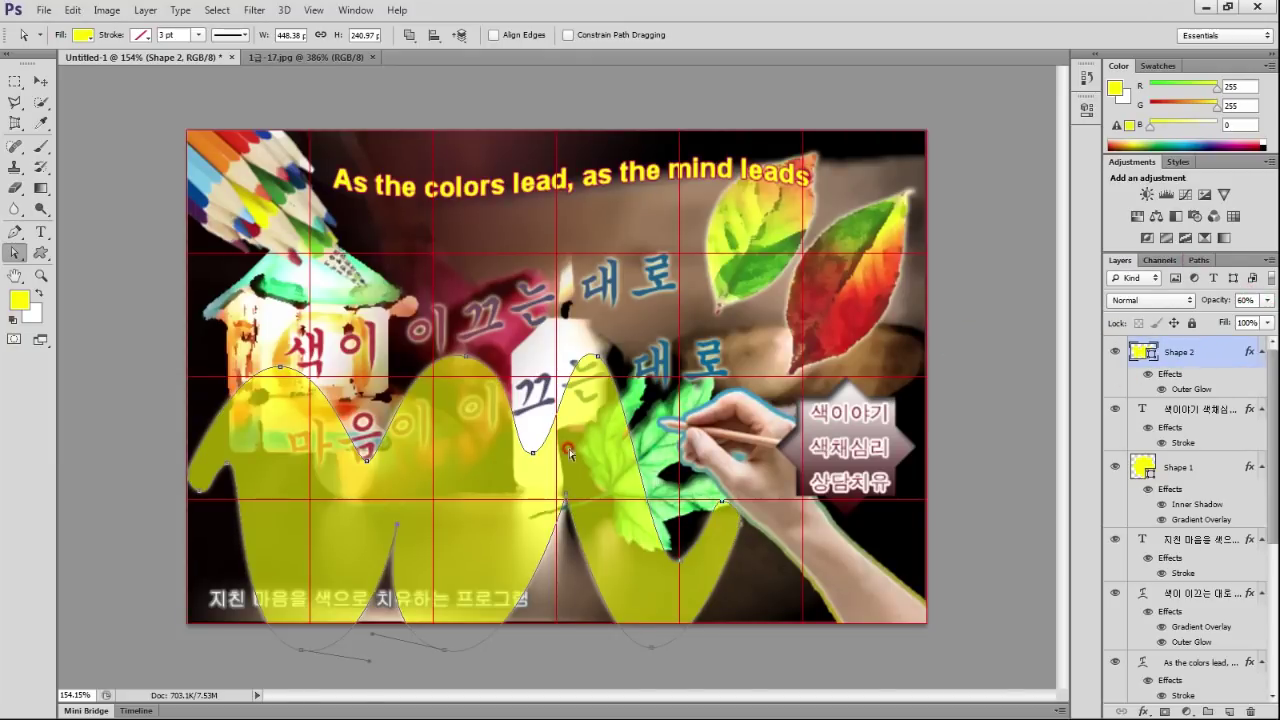
pyautogui.click(15, 231)
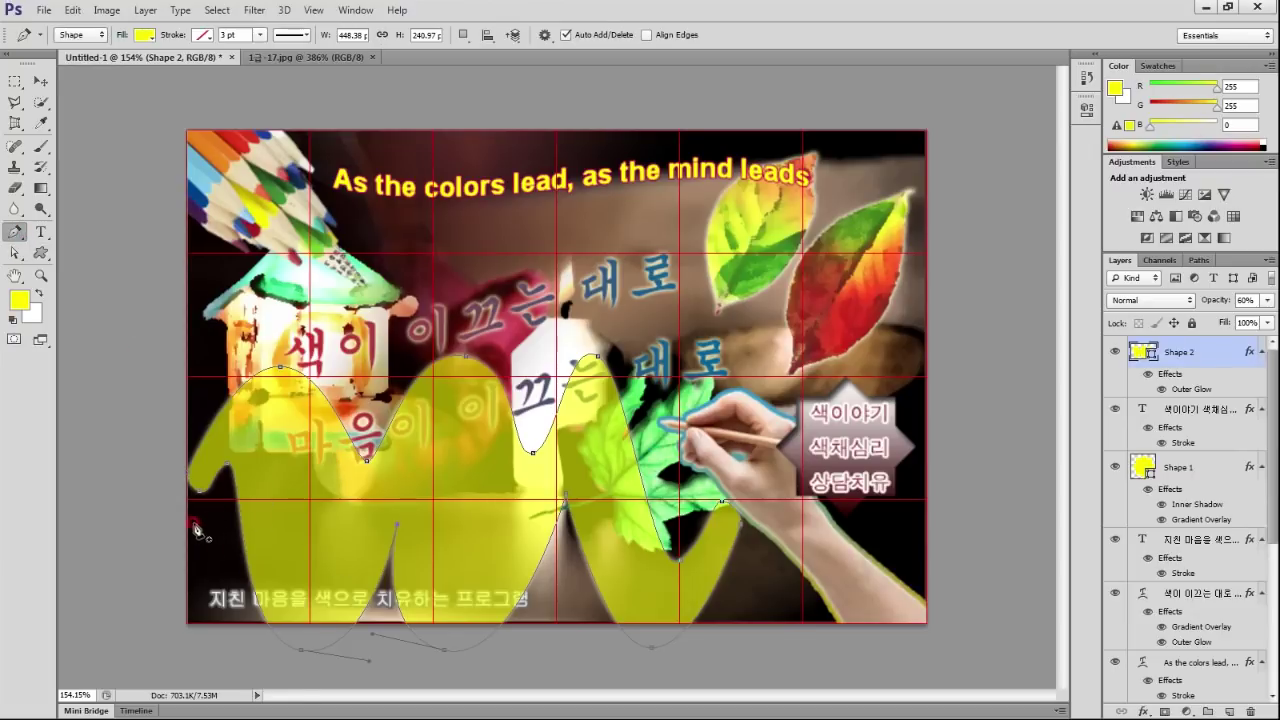
pyautogui.press('Escape')
# Start the second yellow wave on the left with curved peaks toward the leaves.
pyautogui.click(211, 541)
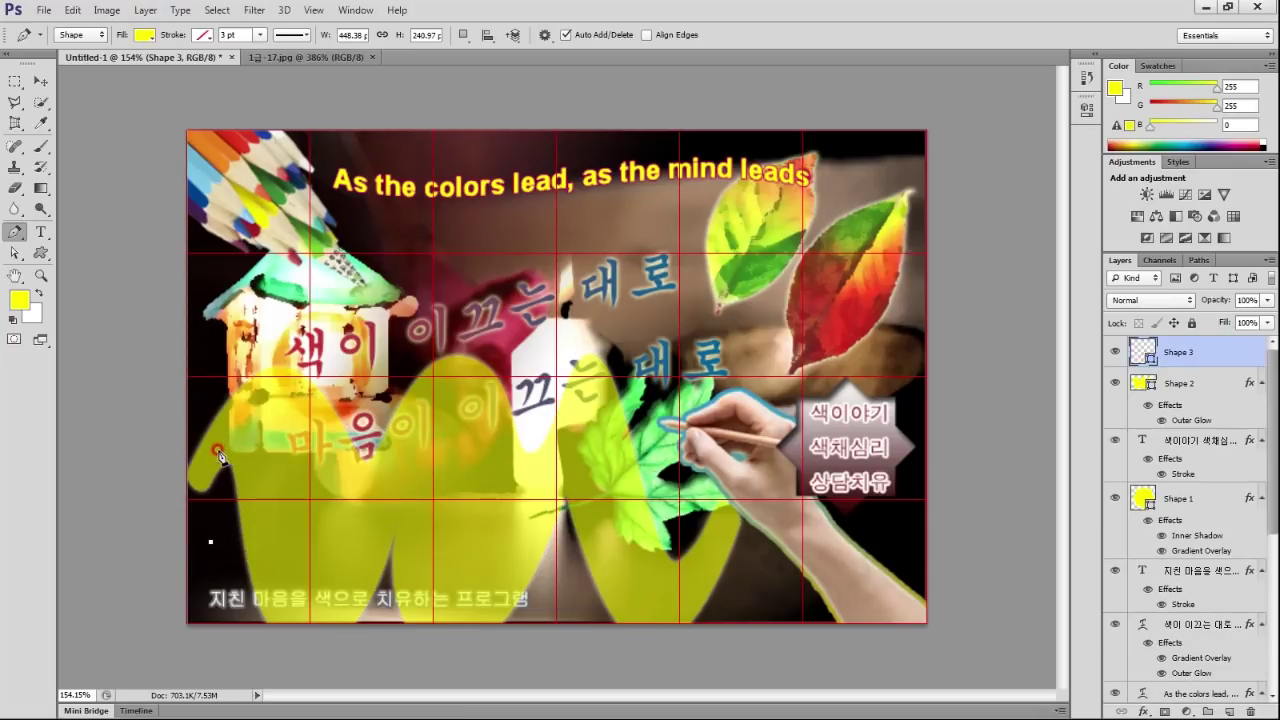
pyautogui.moveTo(241, 401); pyautogui.dragTo(292, 393)
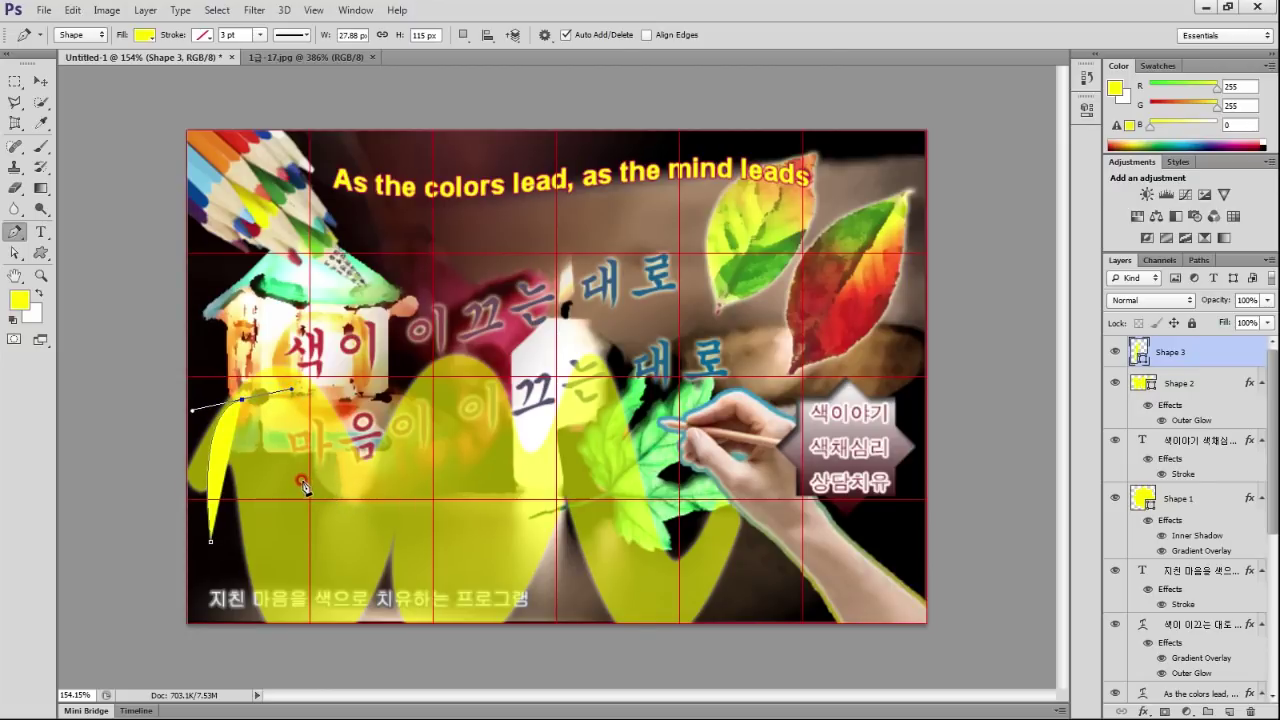
pyautogui.click(301, 481)
pyautogui.moveTo(350, 365); pyautogui.dragTo(413, 376)
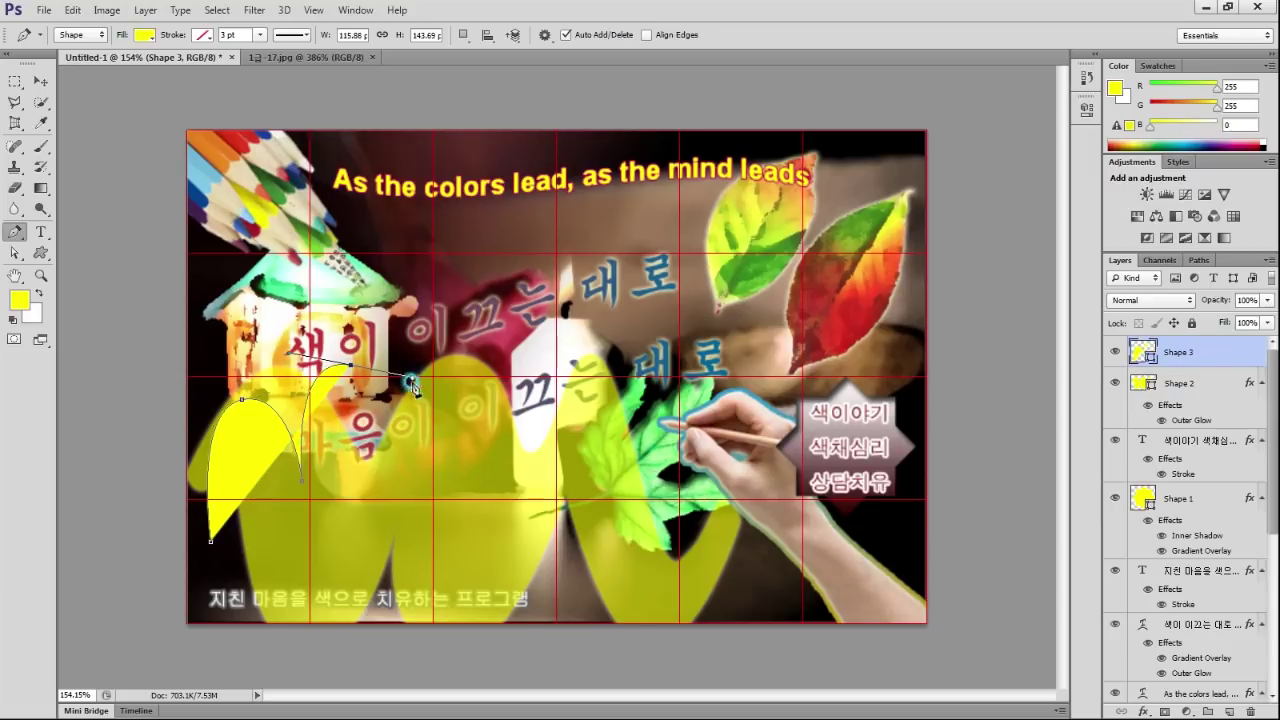
pyautogui.click(417, 443)
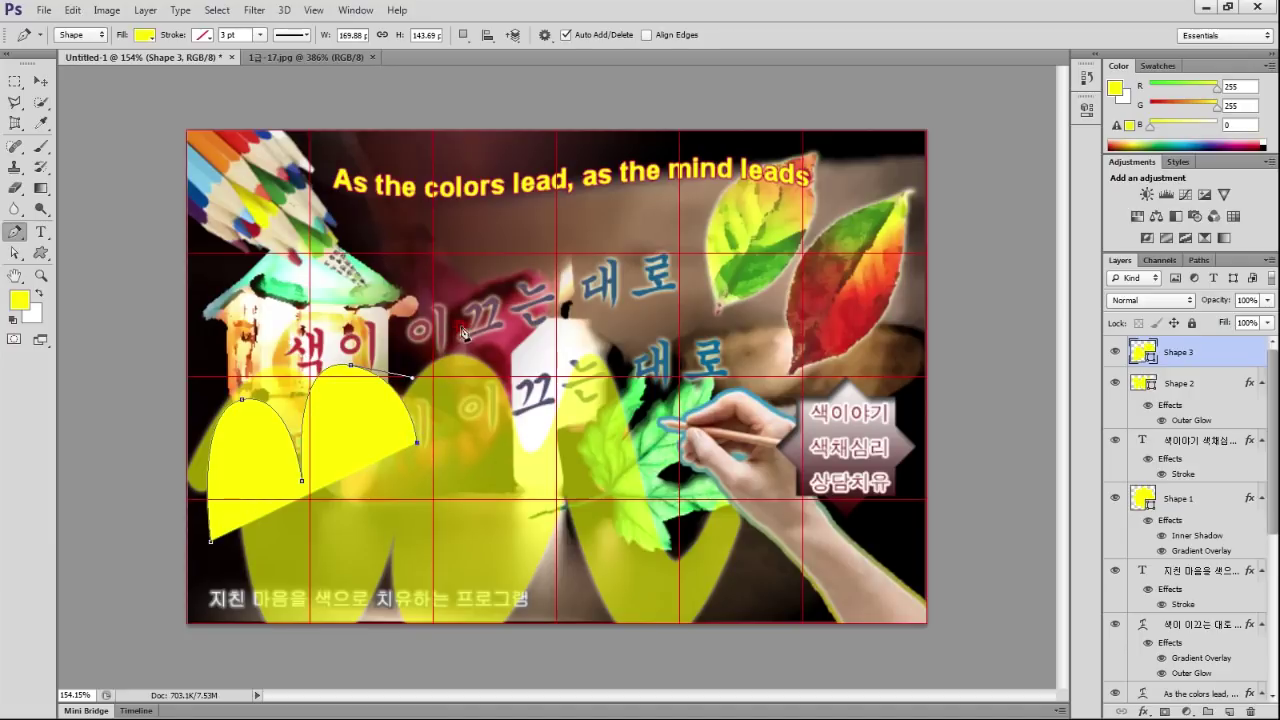
pyautogui.moveTo(448, 325); pyautogui.dragTo(505, 334)
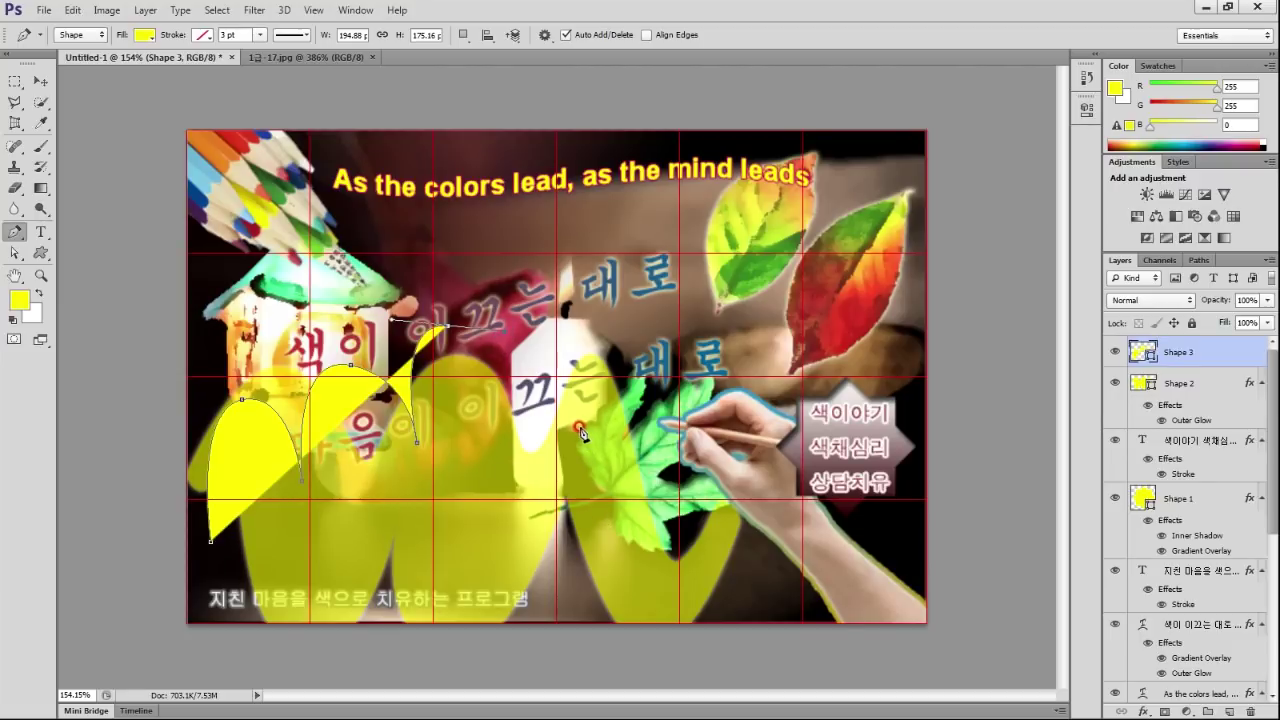
pyautogui.moveTo(577, 437); pyautogui.dragTo(603, 419)
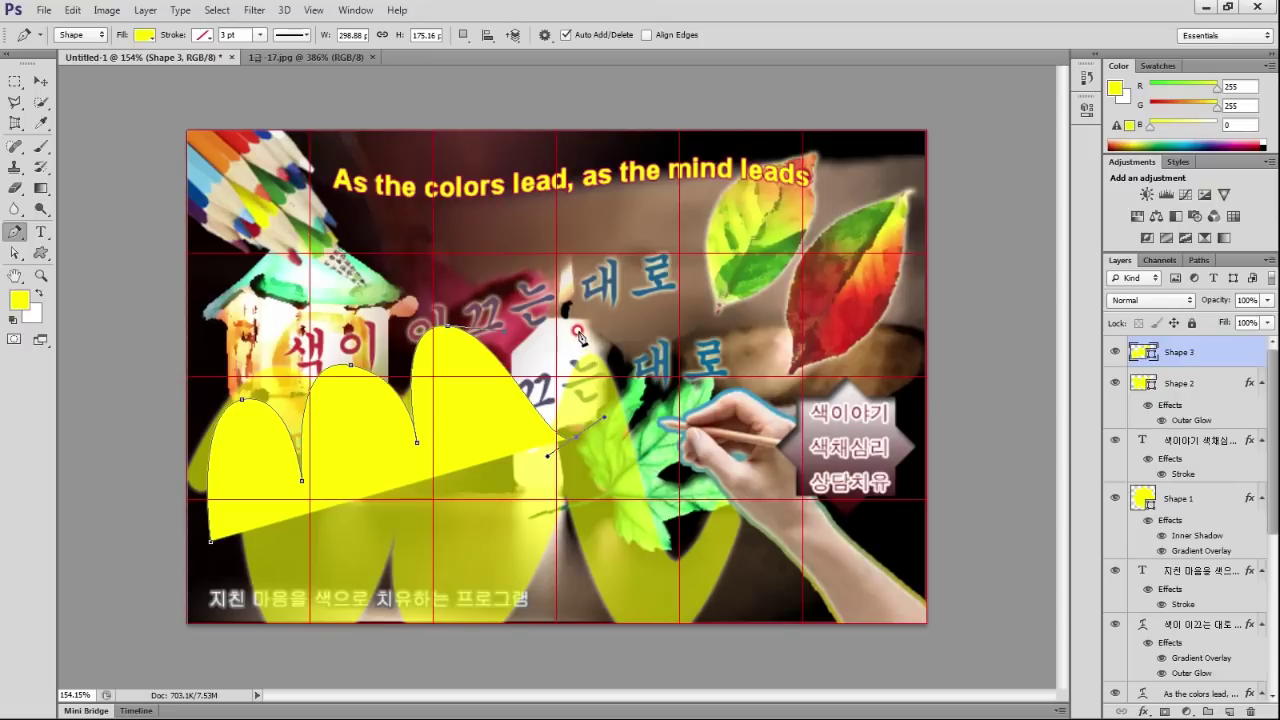
pyautogui.moveTo(590, 368); pyautogui.dragTo(601, 362)
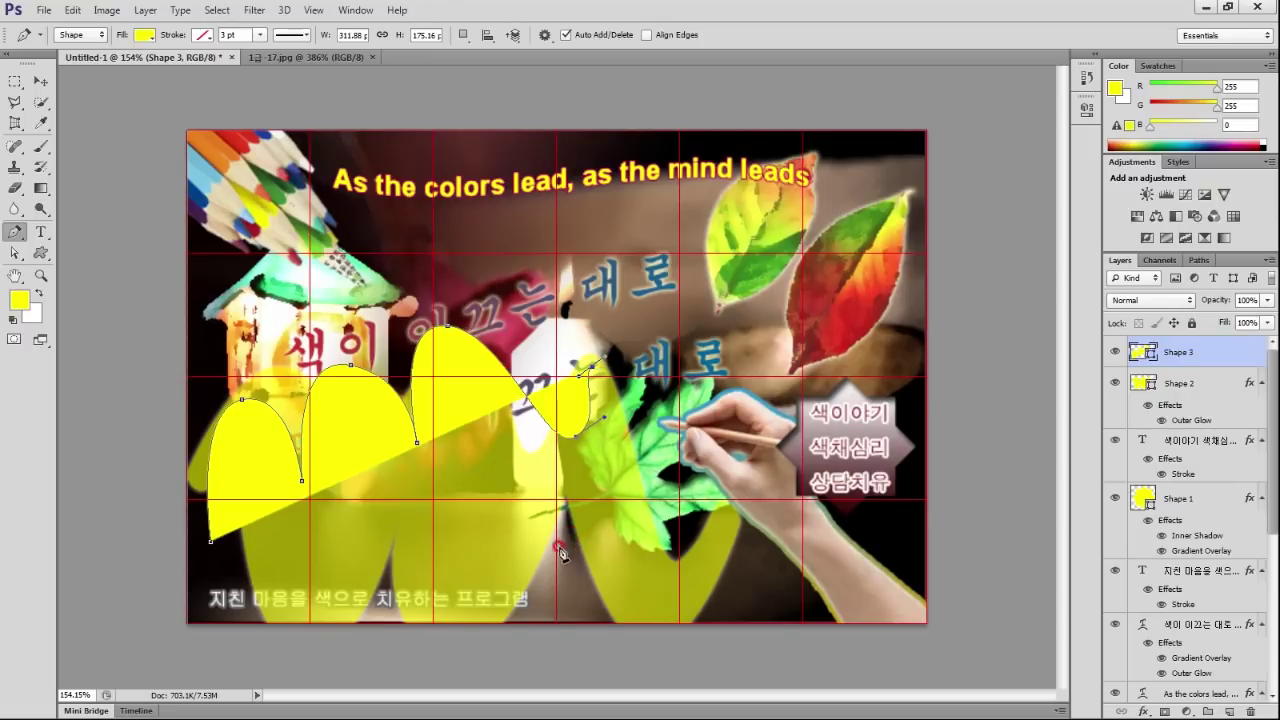
# Complete the wave's lower edge near the bottom text and close the path.
pyautogui.moveTo(546, 500); pyautogui.dragTo(462, 504)
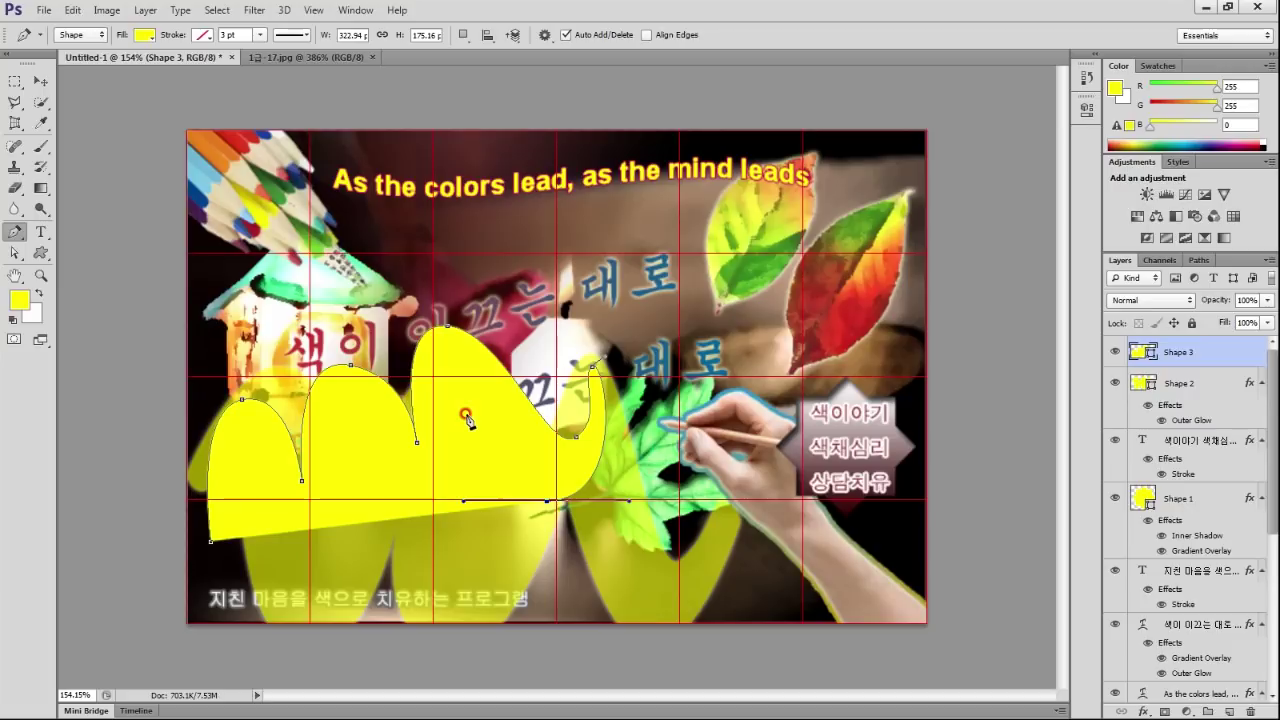
pyautogui.click(477, 423)
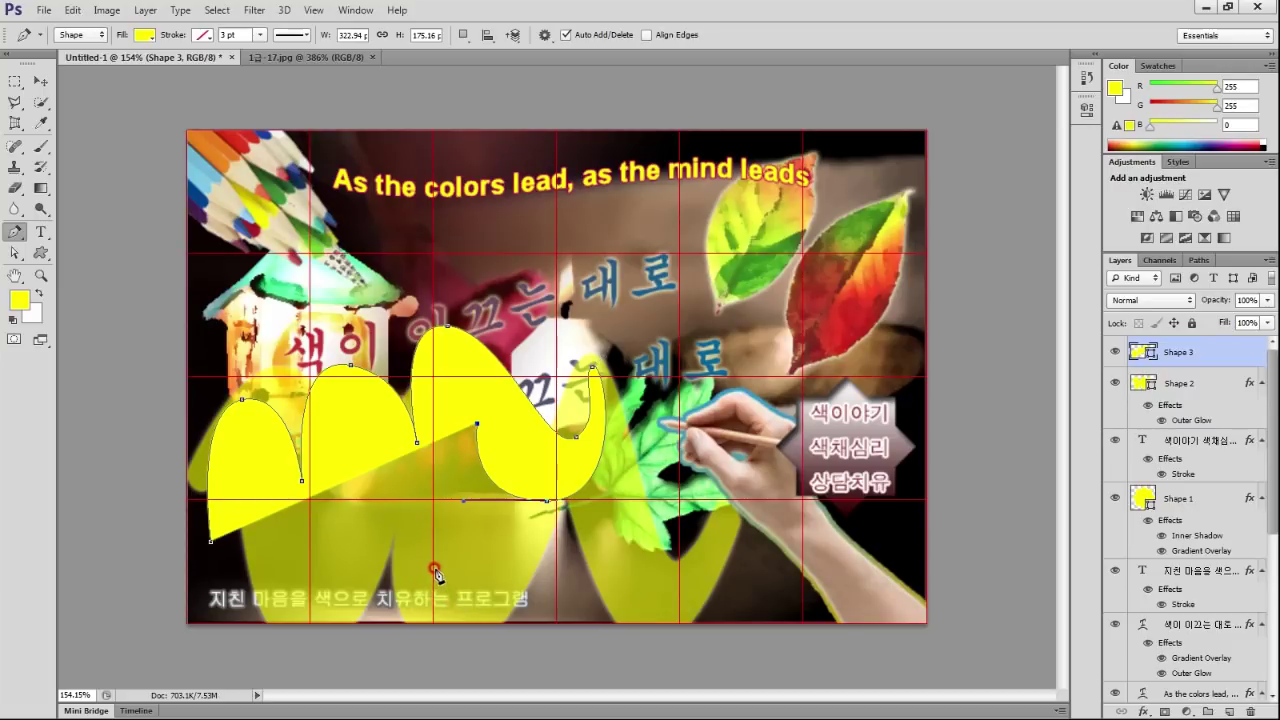
pyautogui.moveTo(428, 569); pyautogui.dragTo(363, 547)
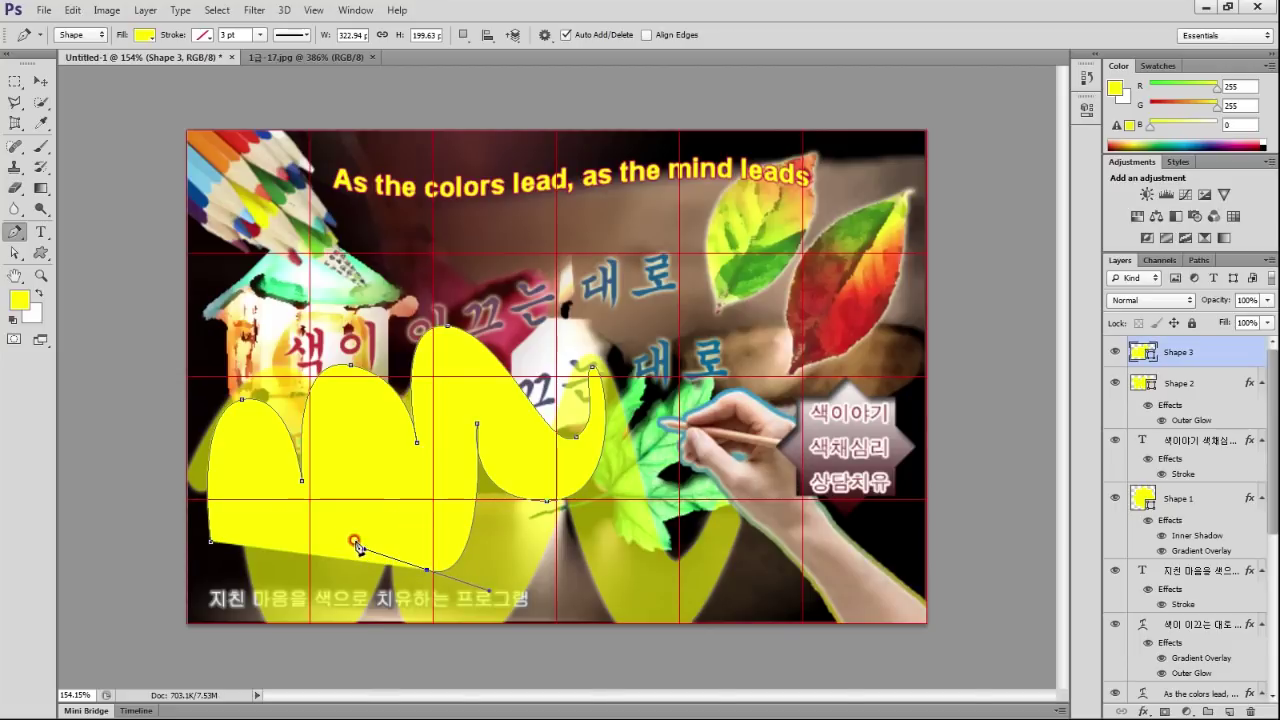
pyautogui.click(355, 477)
pyautogui.moveTo(343, 615); pyautogui.dragTo(287, 616)
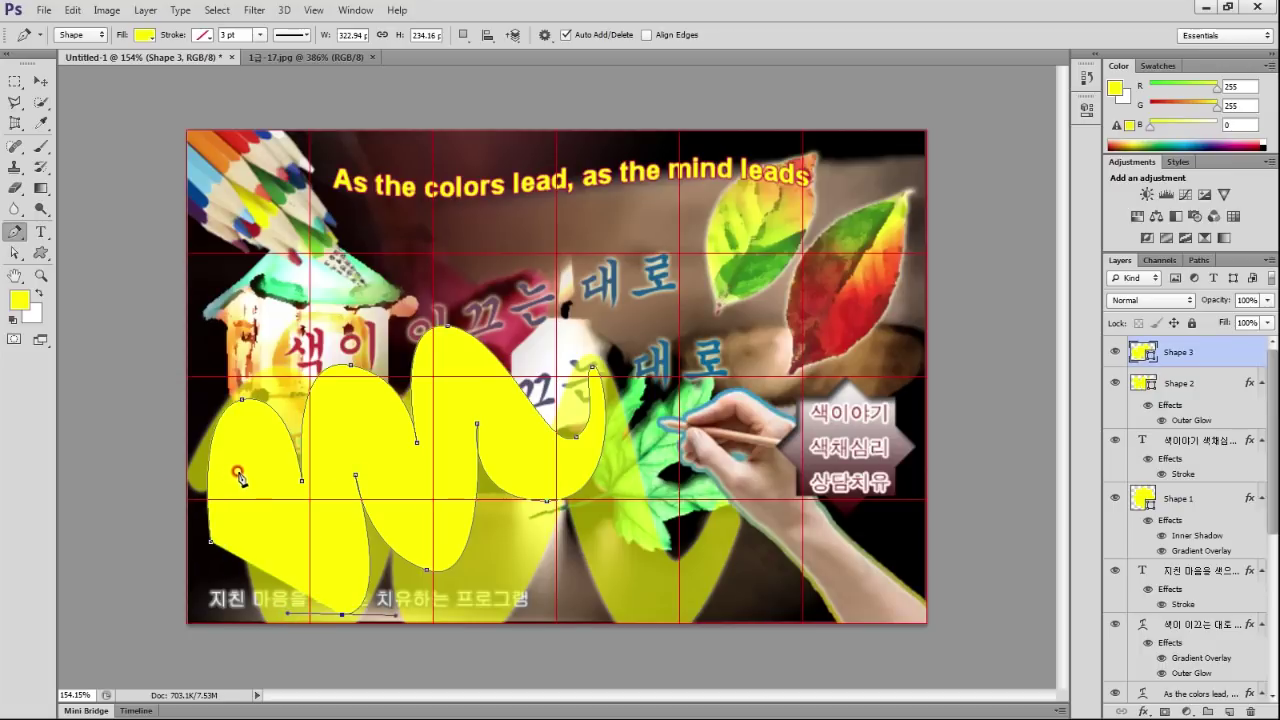
pyautogui.moveTo(239, 474); pyautogui.dragTo(216, 473)
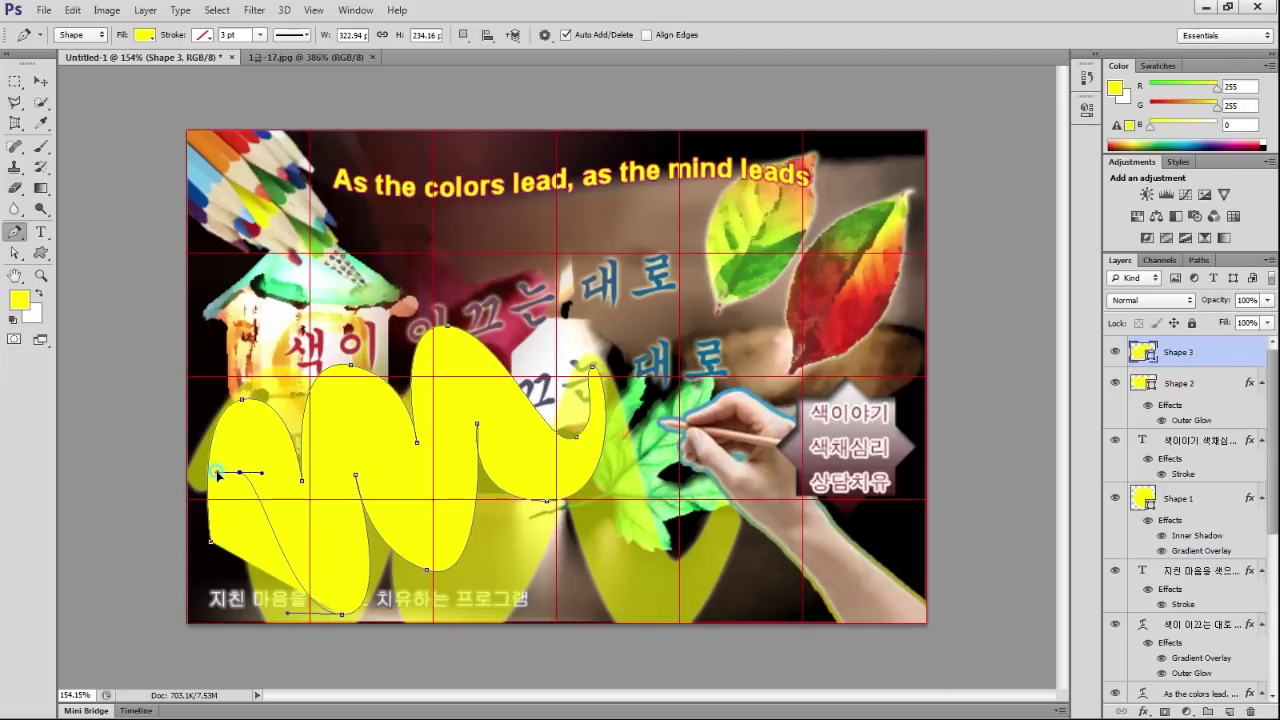
pyautogui.moveTo(211, 541); pyautogui.dragTo(214, 545)
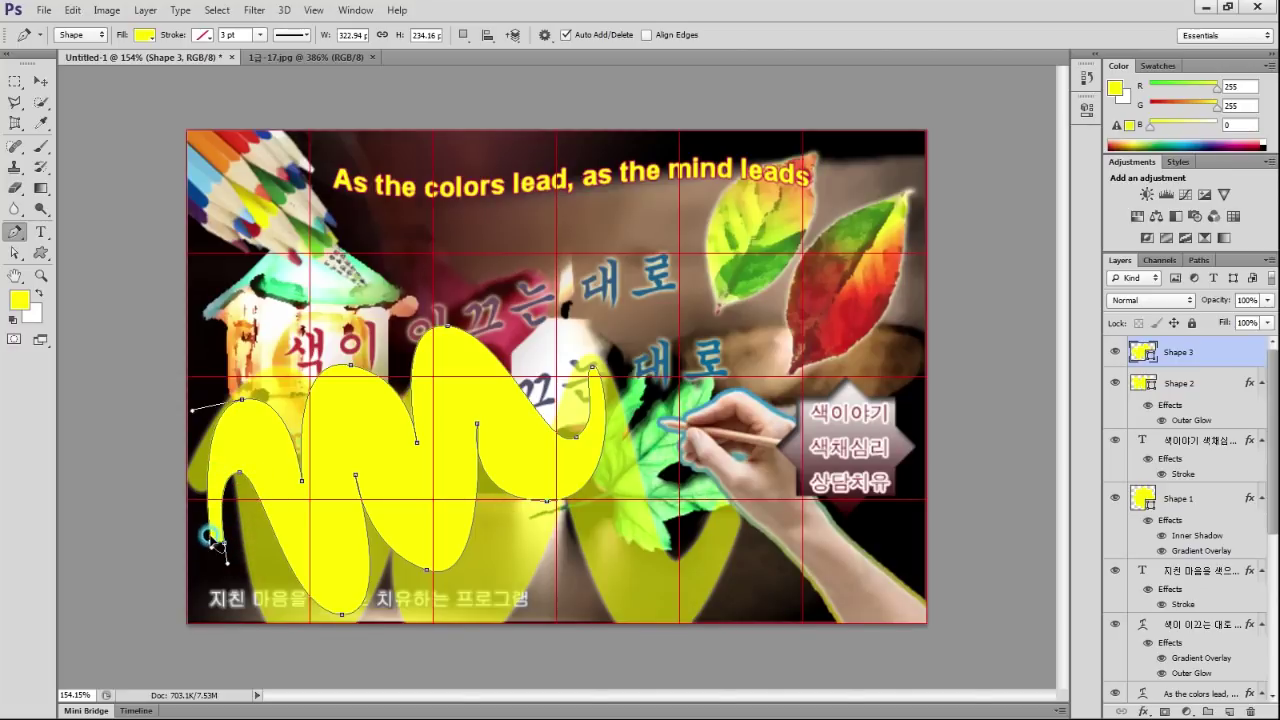
pyautogui.press('Return')
# Smooth the lower and right-side curves of Shape 3 with Direct Selection.
pyautogui.click(15, 253)
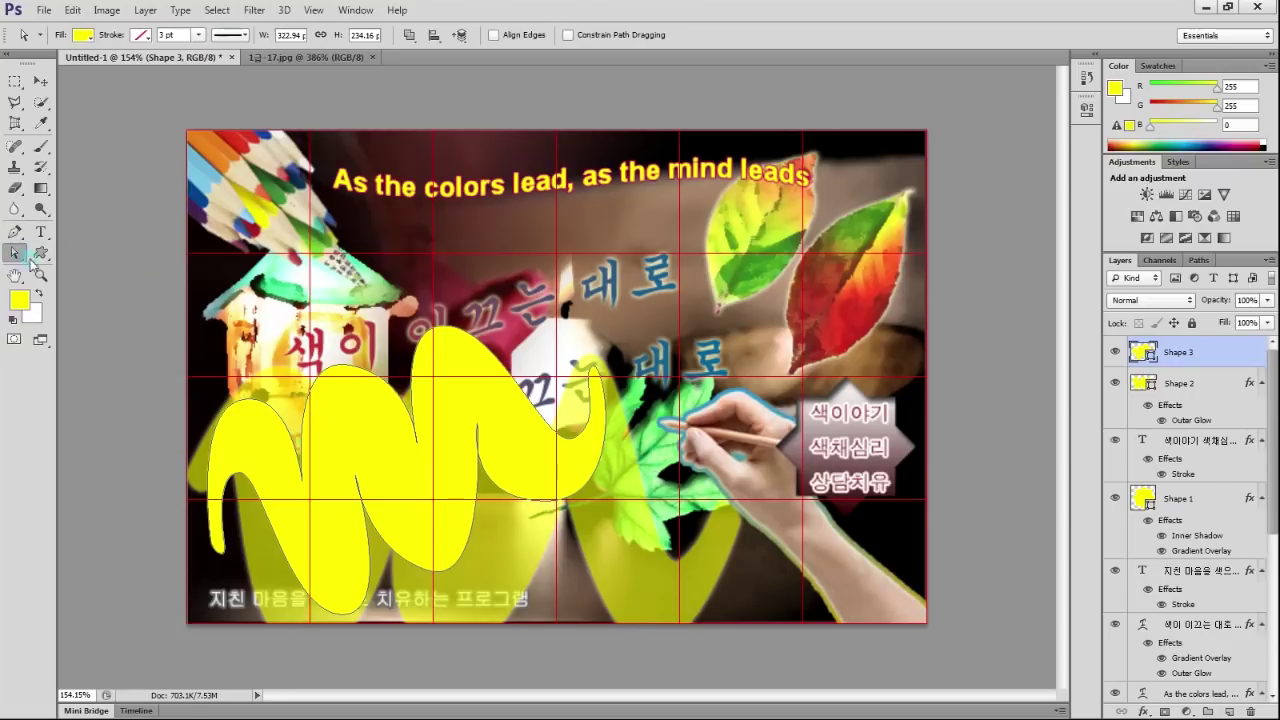
pyautogui.click(358, 476)
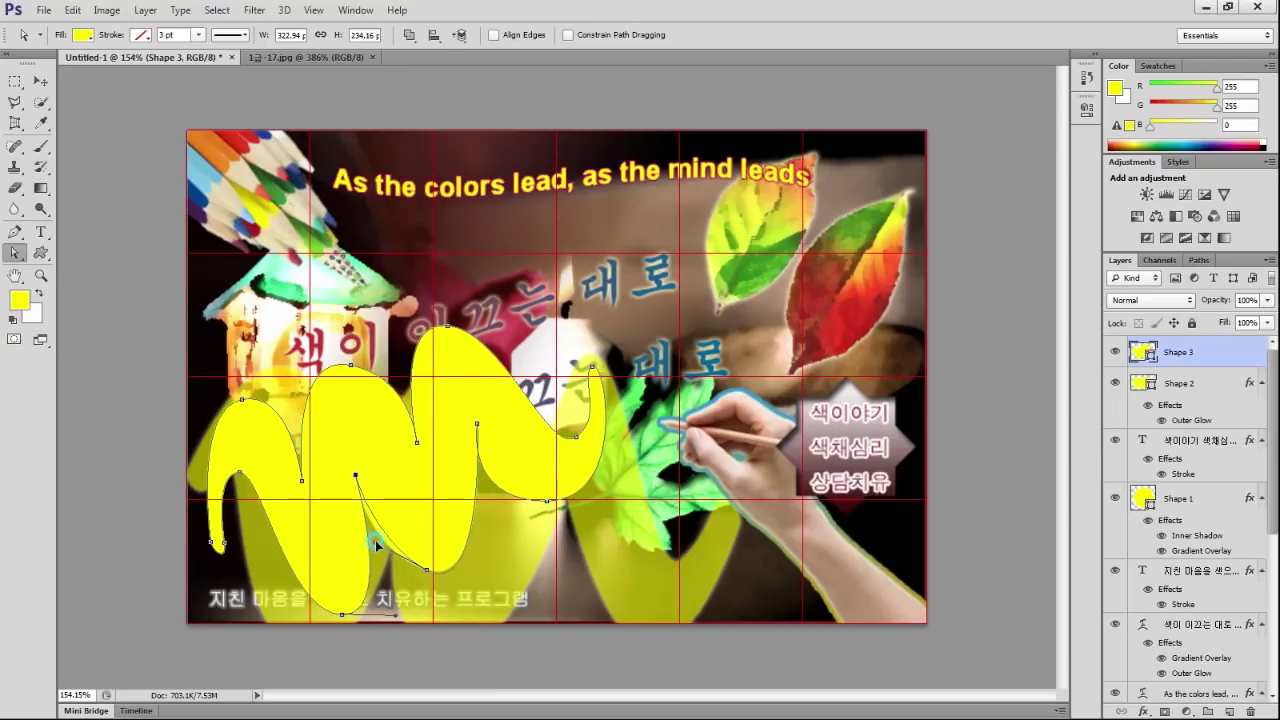
pyautogui.click(477, 424)
pyautogui.moveTo(461, 500); pyautogui.dragTo(468, 414)
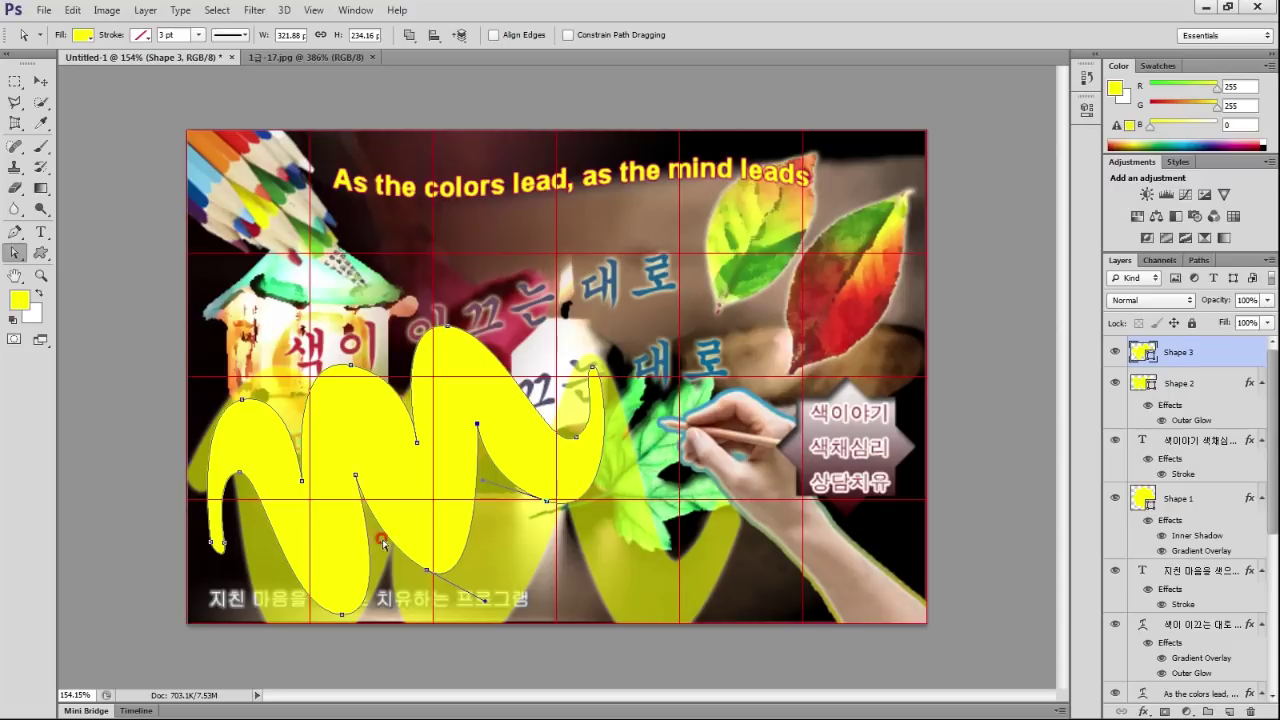
pyautogui.click(424, 476)
pyautogui.click(1219, 345)
# Enable Gradient Overlay on Shape 3 with the left stop set to orange f79a3c.
pyautogui.doubleClick(1225, 349)
pyautogui.click(252, 385)
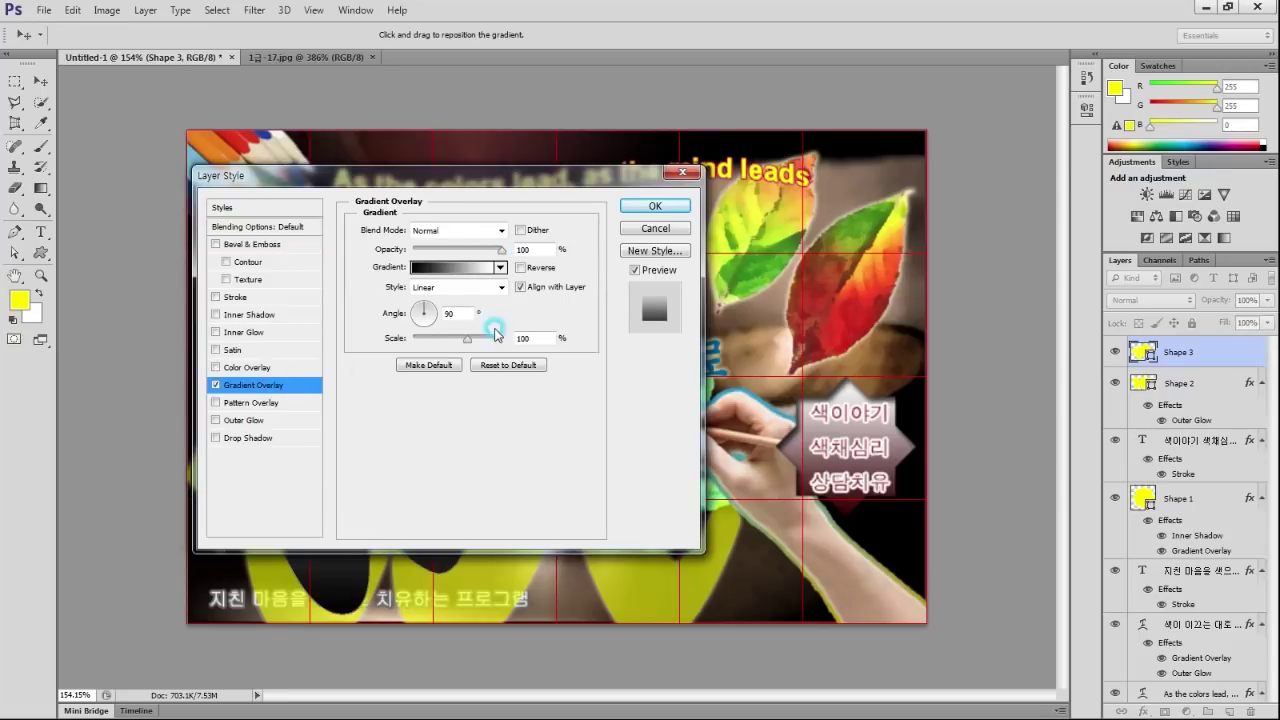
pyautogui.click(470, 268)
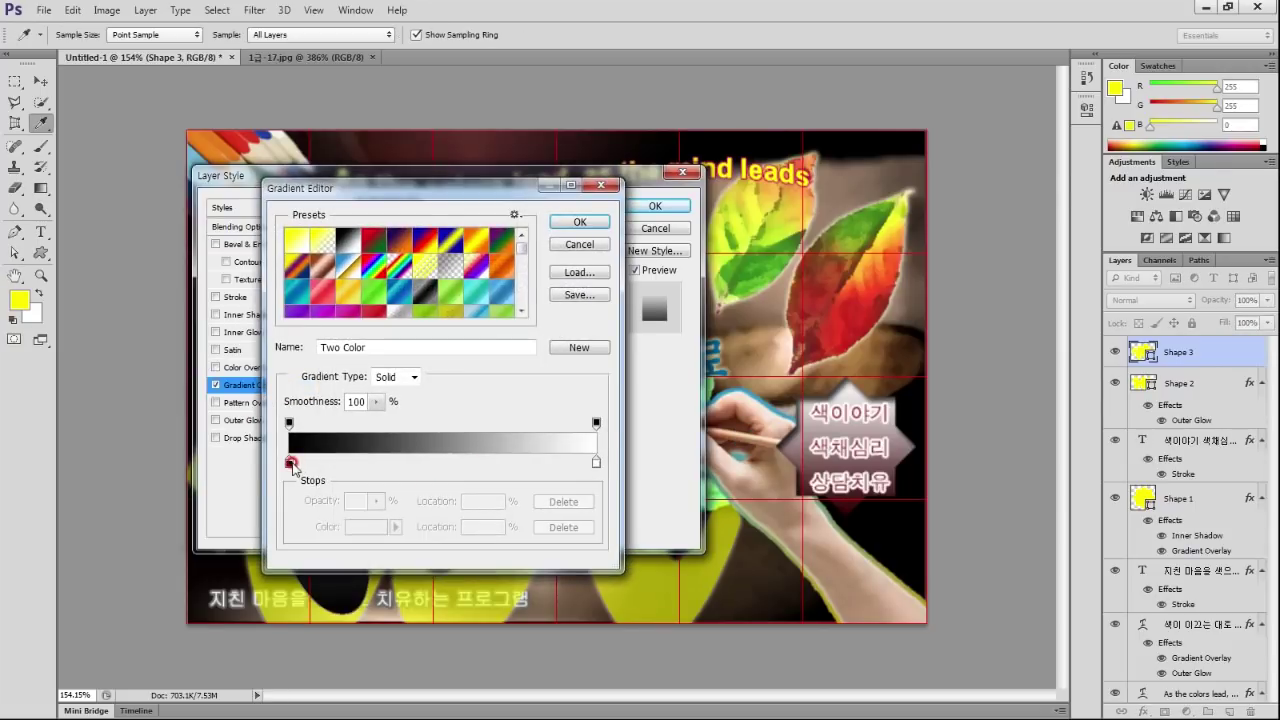
pyautogui.click(291, 463)
pyautogui.click(366, 526)
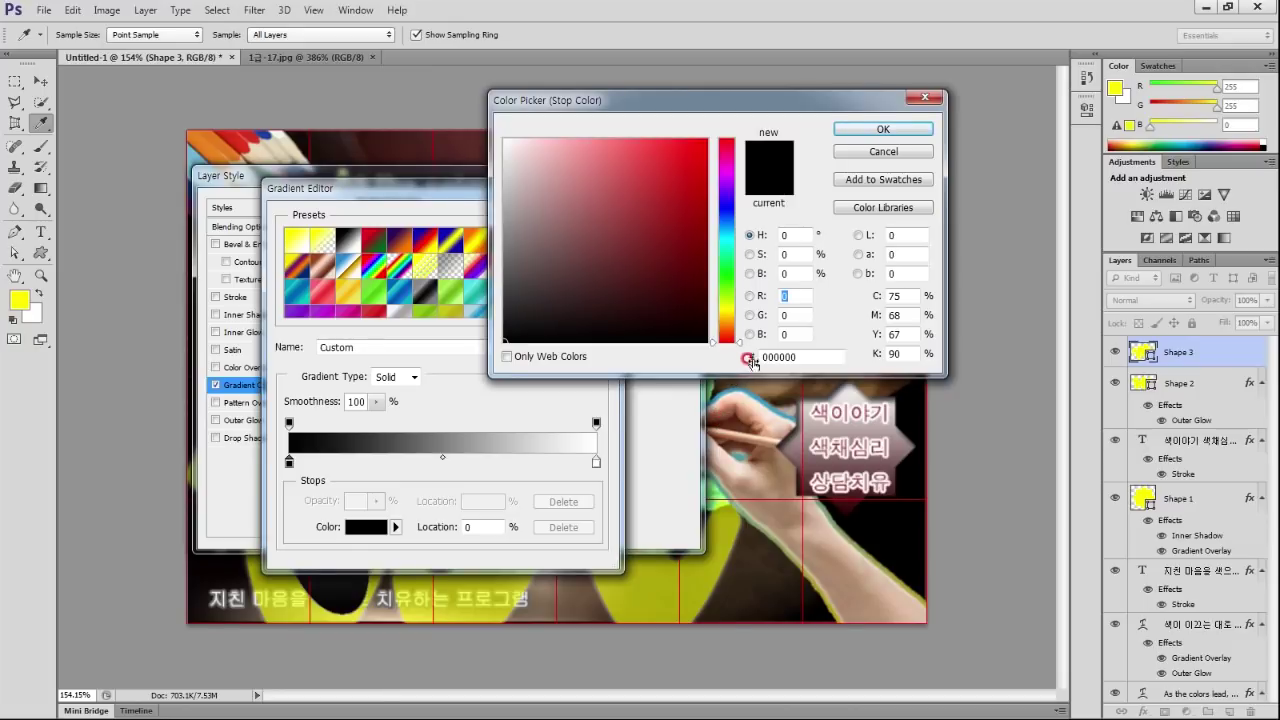
pyautogui.doubleClick(808, 357)
pyautogui.write('f')
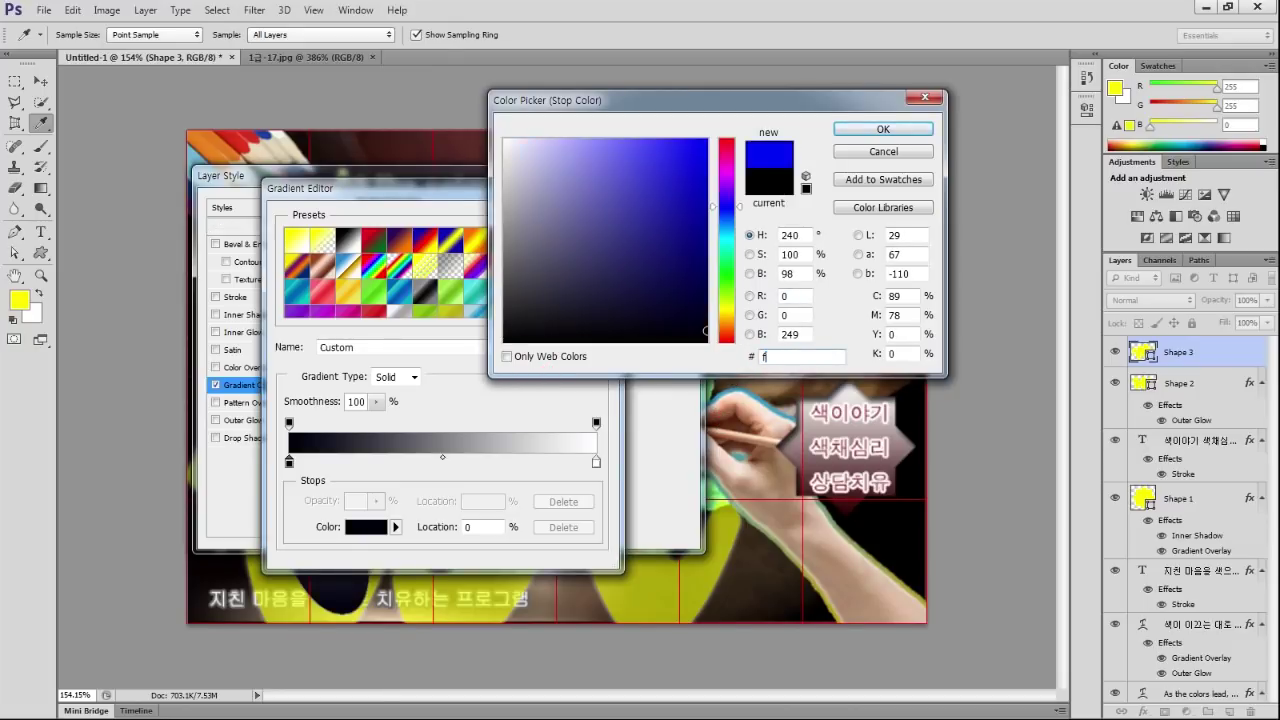
pyautogui.write('79a3c')
pyautogui.click(884, 129)
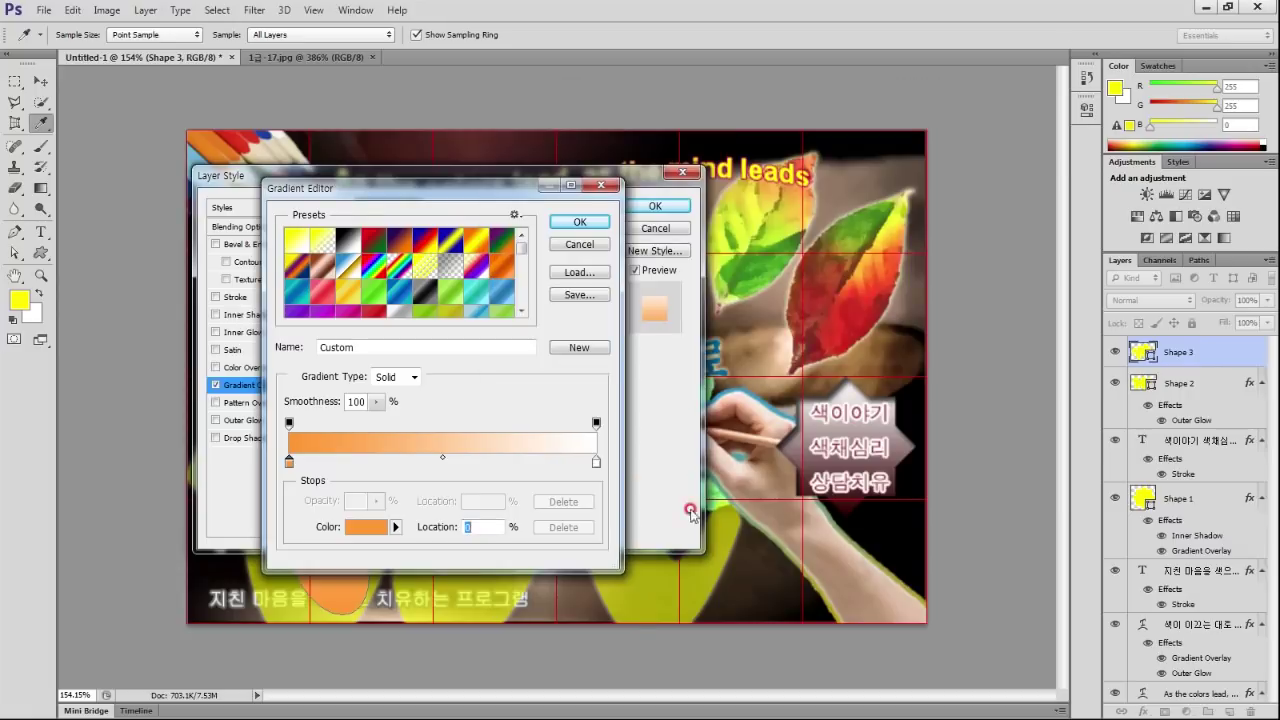
# Set the right gradient stop to purple 606 and apply the gradient.
pyautogui.click(596, 461)
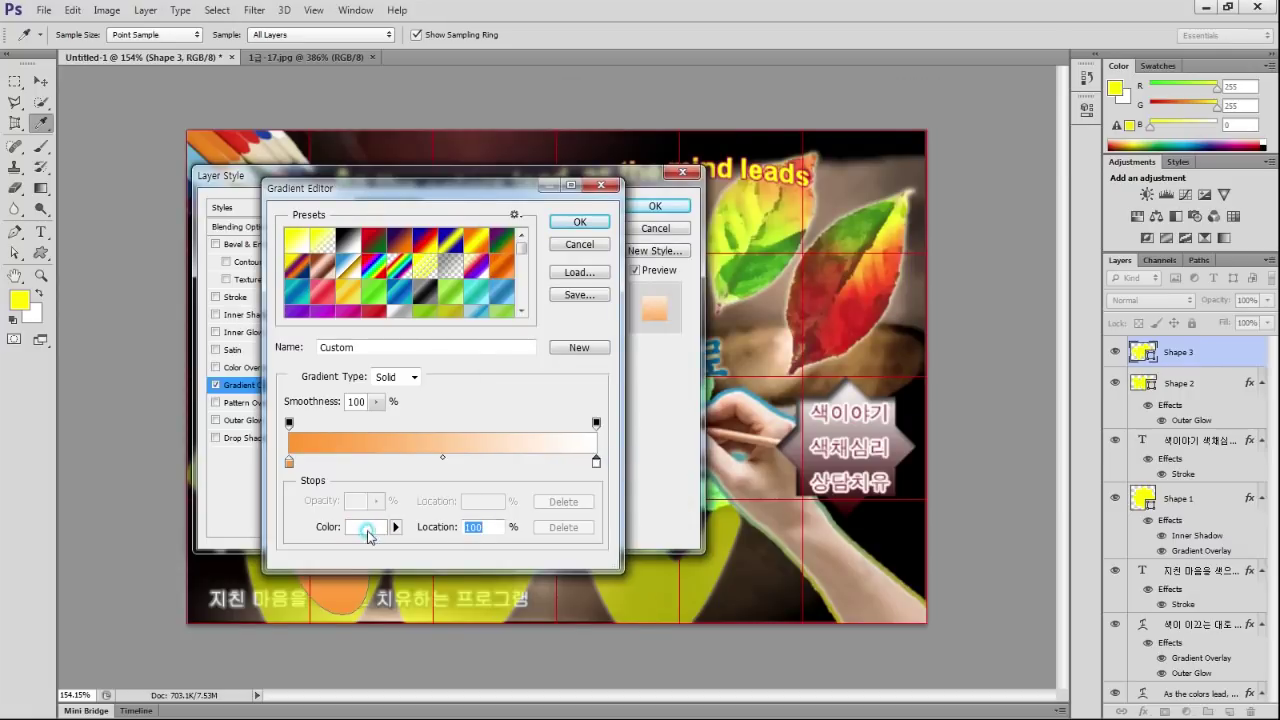
pyautogui.click(367, 528)
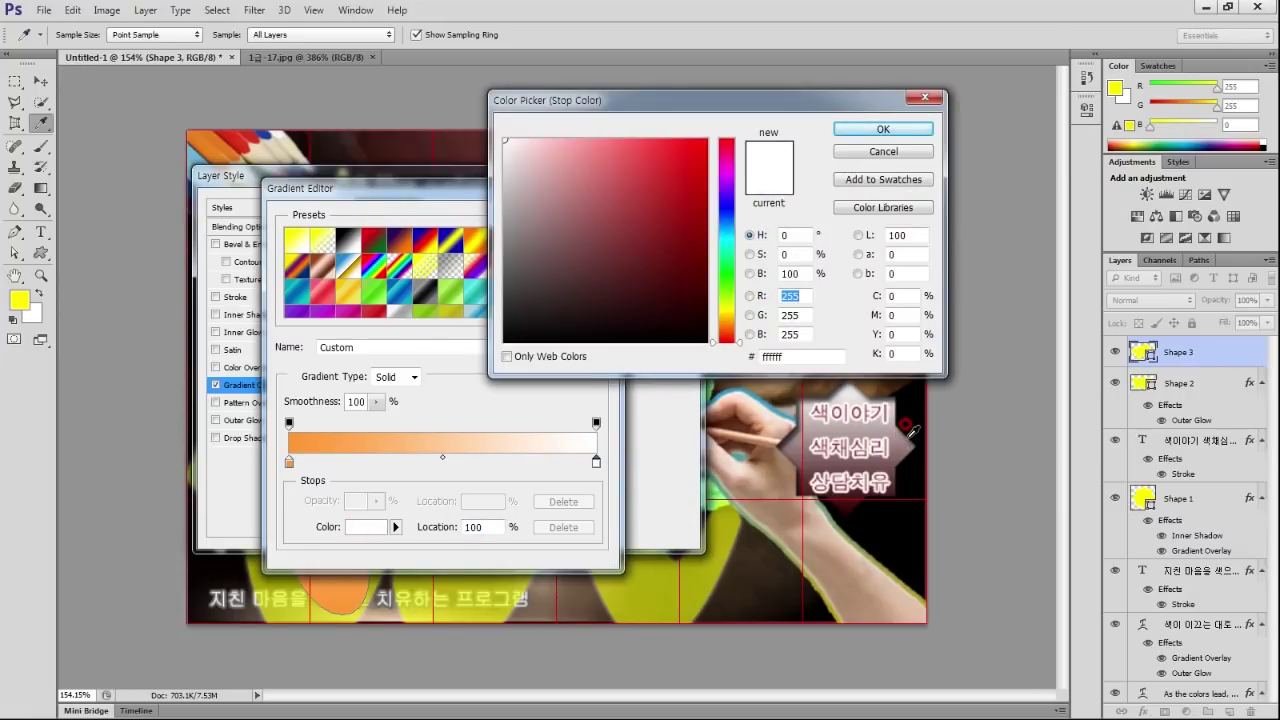
pyautogui.doubleClick(785, 356)
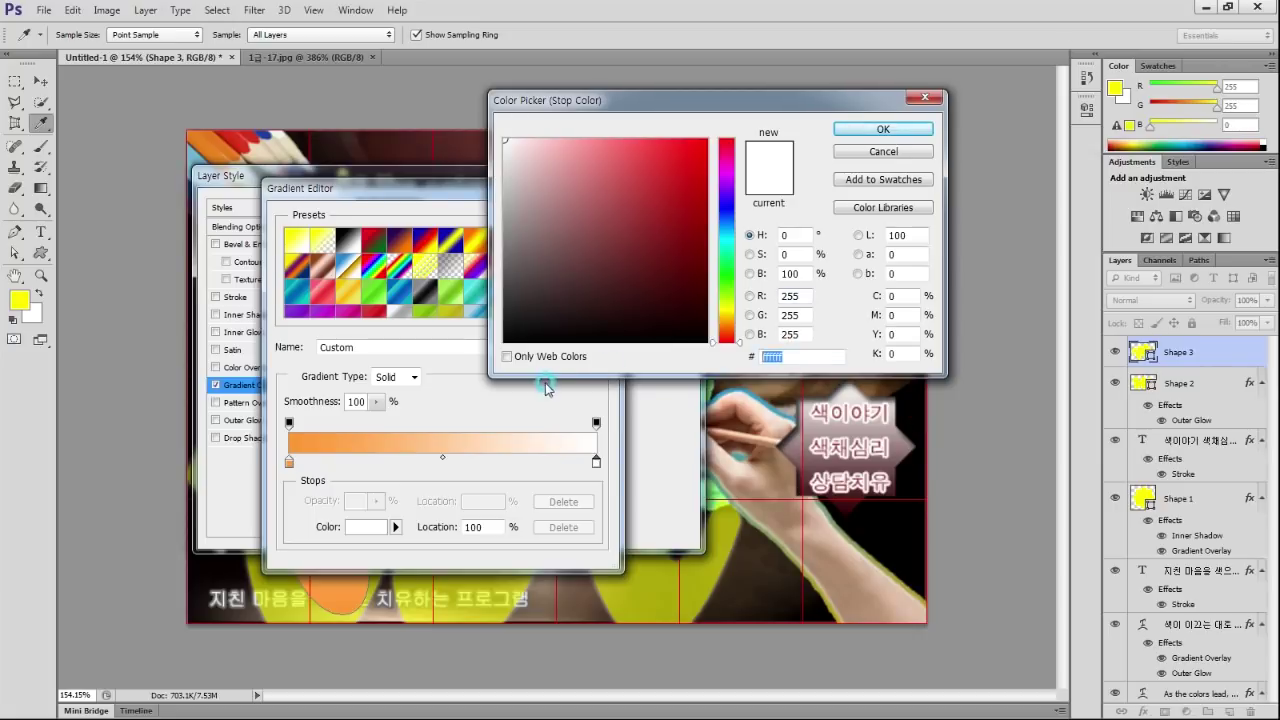
pyautogui.write('606')
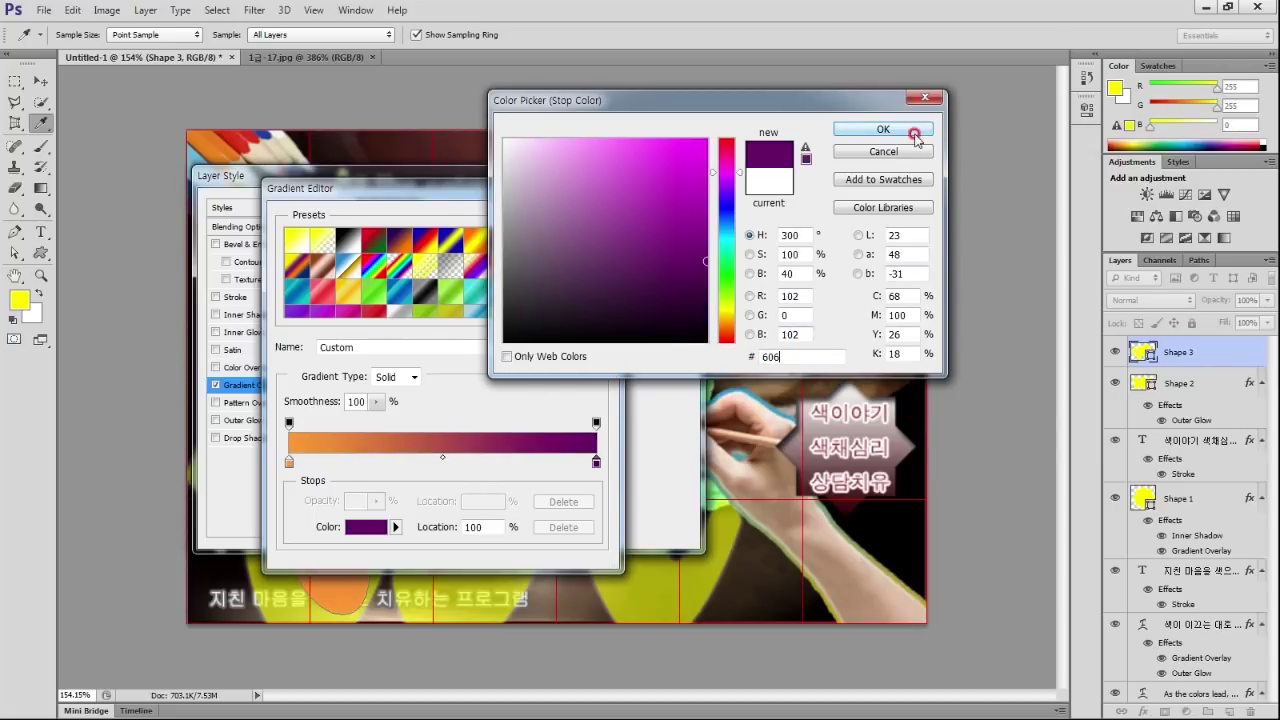
pyautogui.click(897, 137)
pyautogui.click(588, 224)
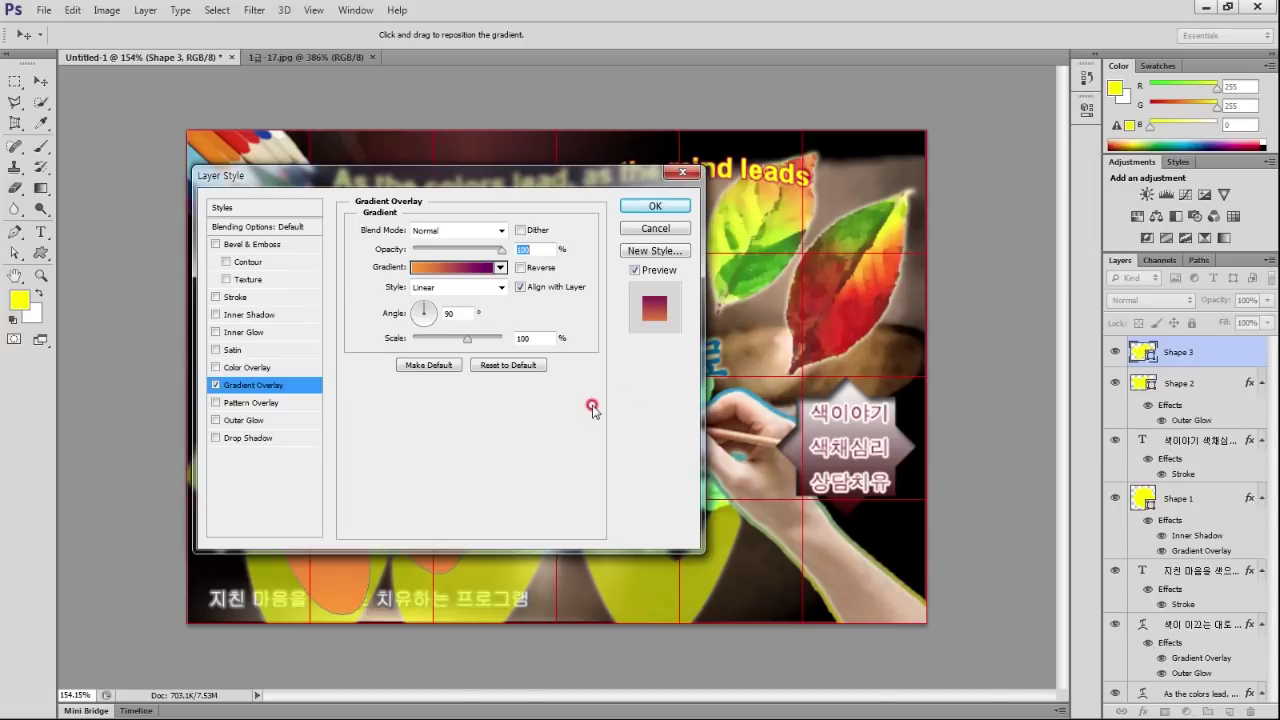
pyautogui.moveTo(489, 180)
pyautogui.mouseDown()
pyautogui.moveTo(1083, 249)
pyautogui.moveTo(923, 164)
pyautogui.mouseUp()
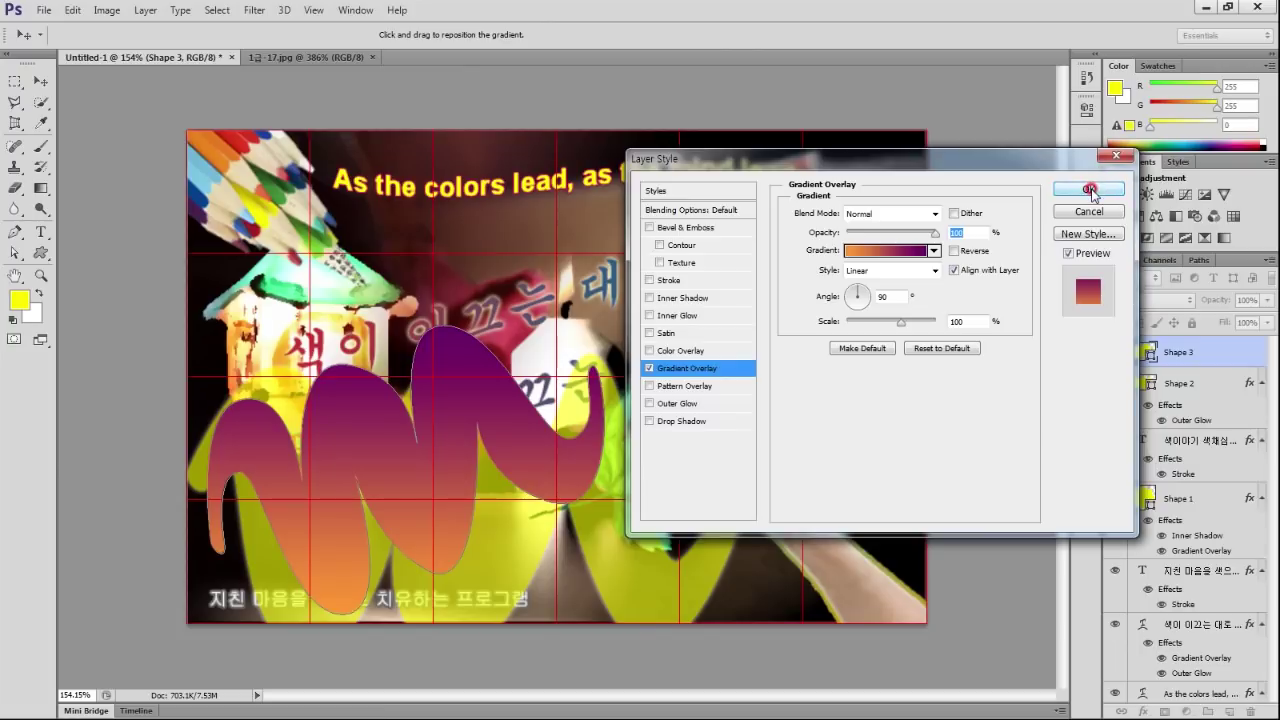
pyautogui.click(1090, 190)
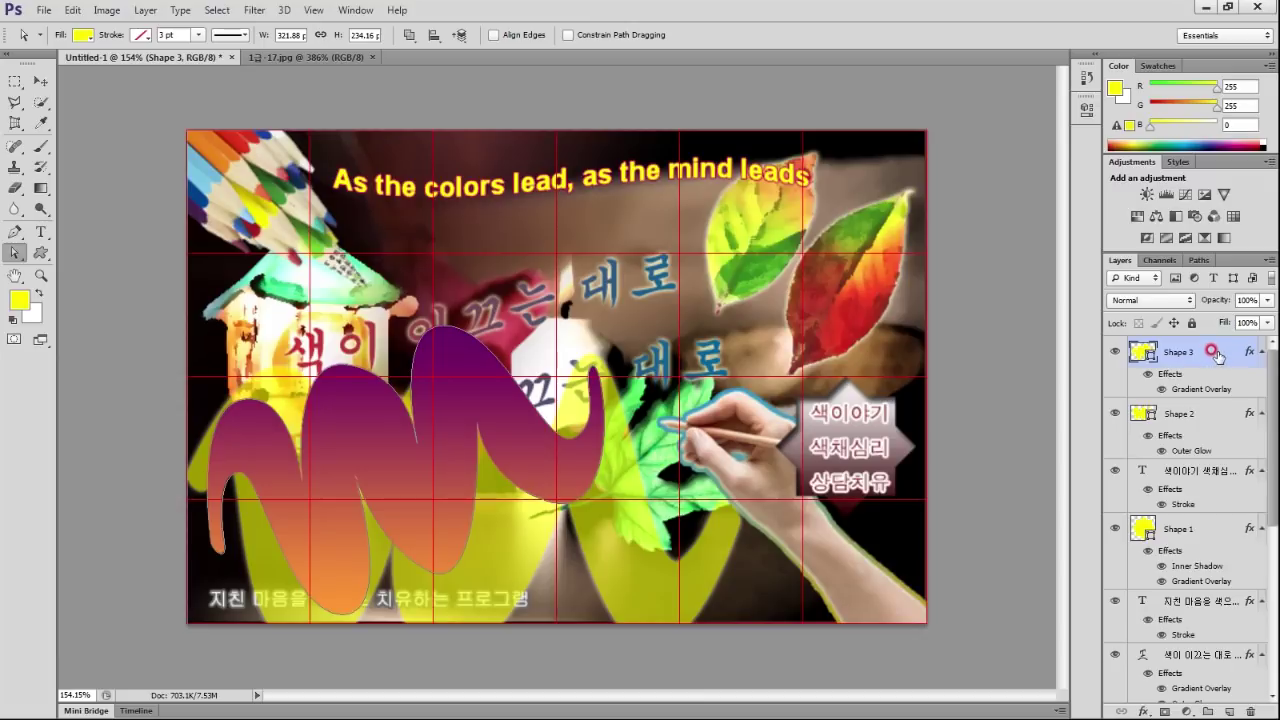
# Add an Outer Glow to Shape 3 and set its opacity to 60%.
pyautogui.doubleClick(1212, 352)
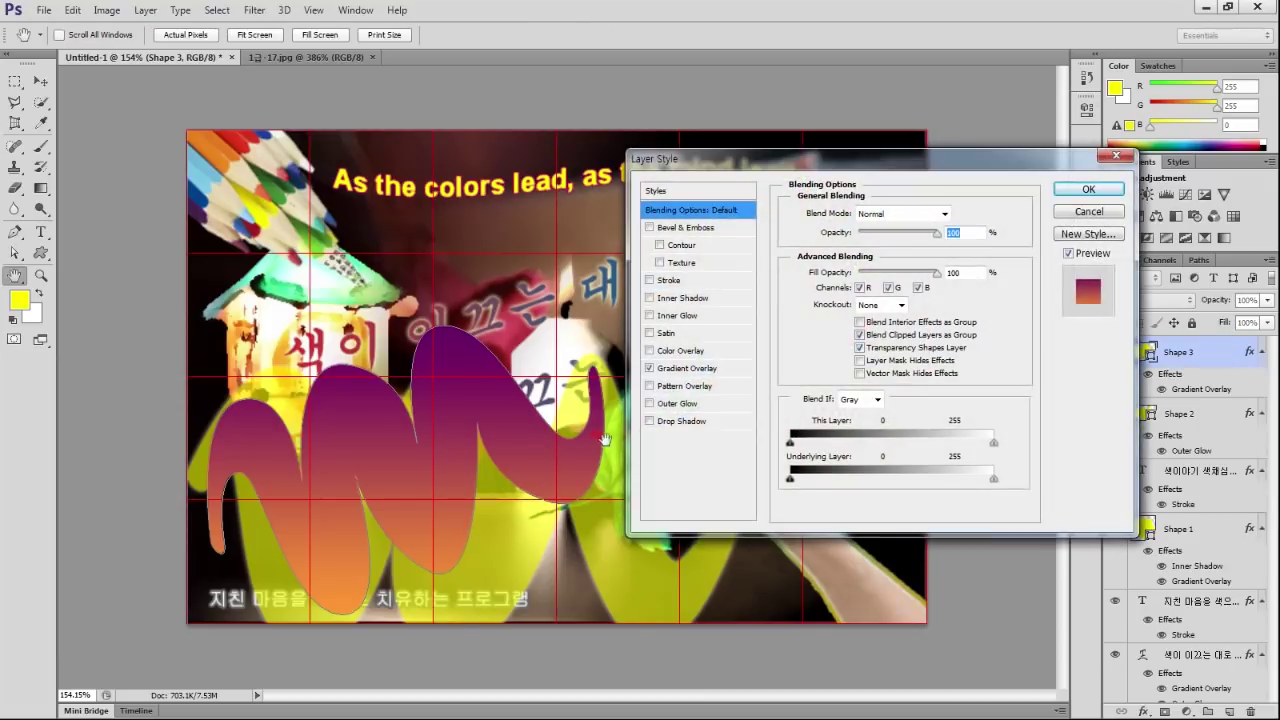
pyautogui.click(677, 403)
pyautogui.click(1088, 190)
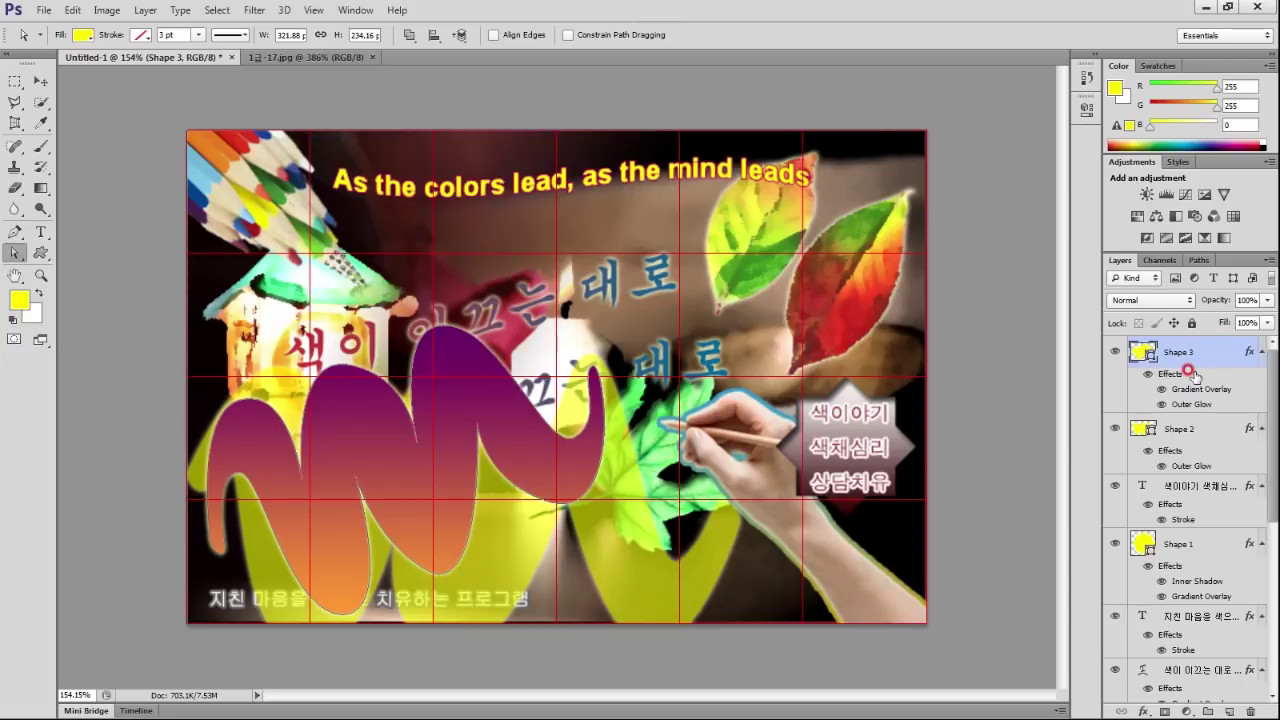
pyautogui.press('6')
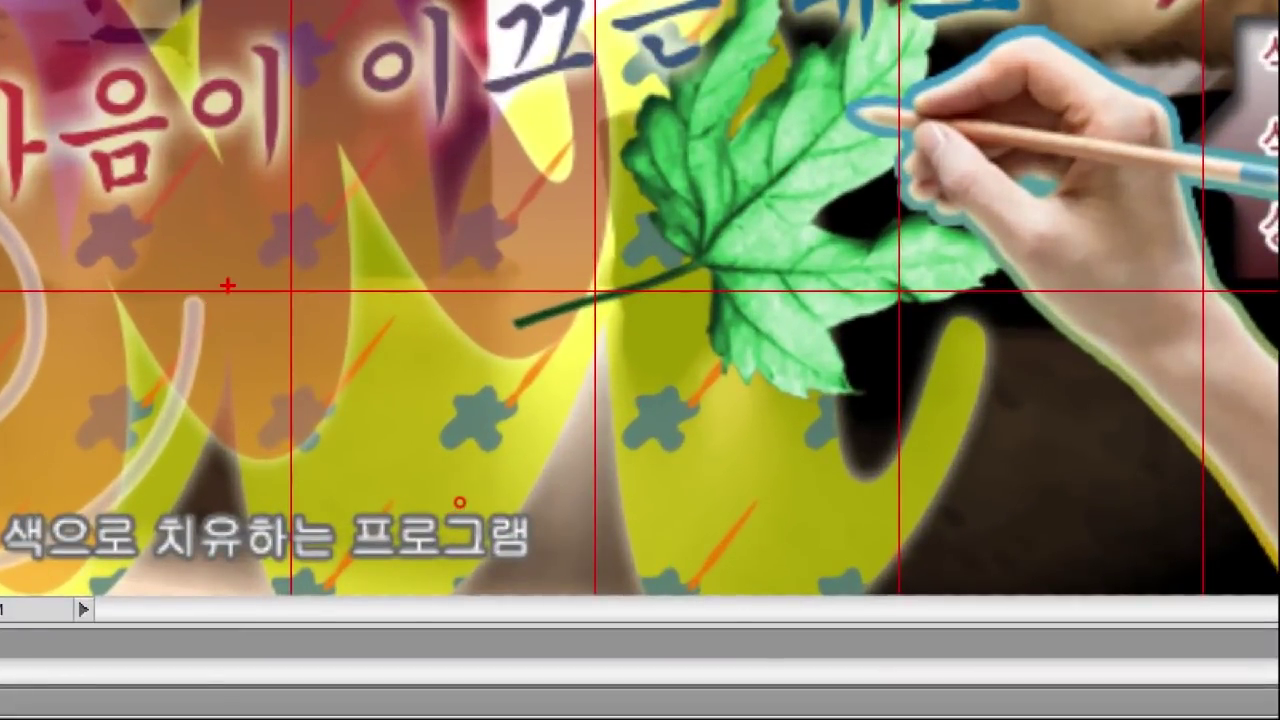
# Drag the floating sample window away so the Untitled-1 poster shows again.
pyautogui.moveTo(228, 286); pyautogui.dragTo(229, 485)
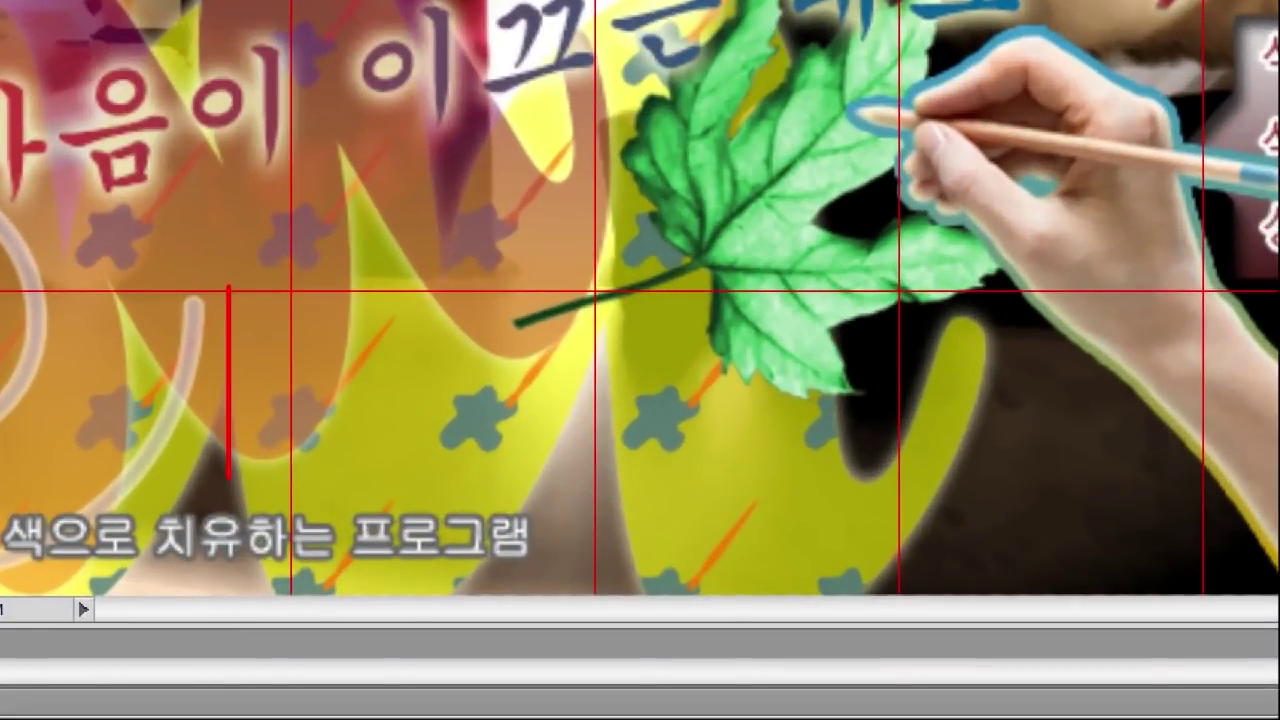
pyautogui.moveTo(241, 284)
pyautogui.mouseDown()
pyautogui.moveTo(415, 390)
pyautogui.moveTo(358, 472)
pyautogui.moveTo(229, 478)
pyautogui.mouseUp()
pyautogui.moveTo(416, 306)
pyautogui.mouseDown()
pyautogui.moveTo(440, 299)
pyautogui.moveTo(620, 440)
pyautogui.moveTo(418, 470)
pyautogui.mouseUp()
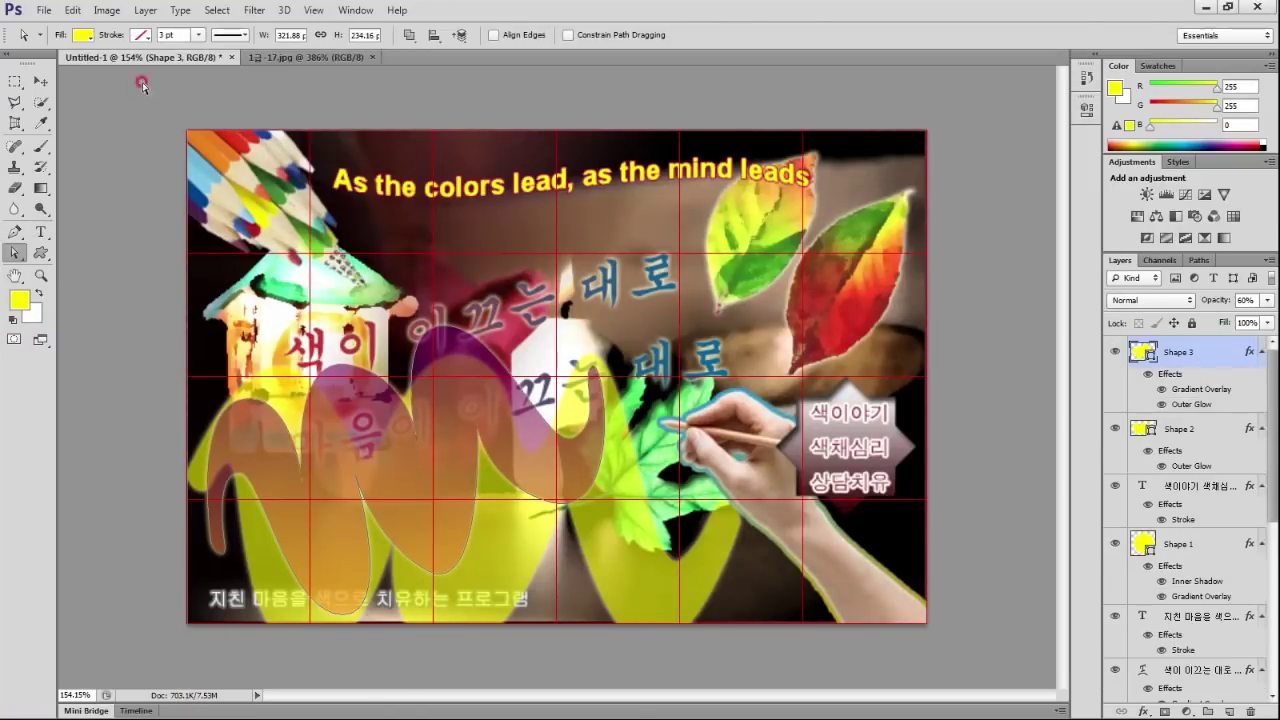
# Start a new 50 × 50 pixel document with transparent background contents.
pyautogui.click(44, 10)
pyautogui.click(58, 28)
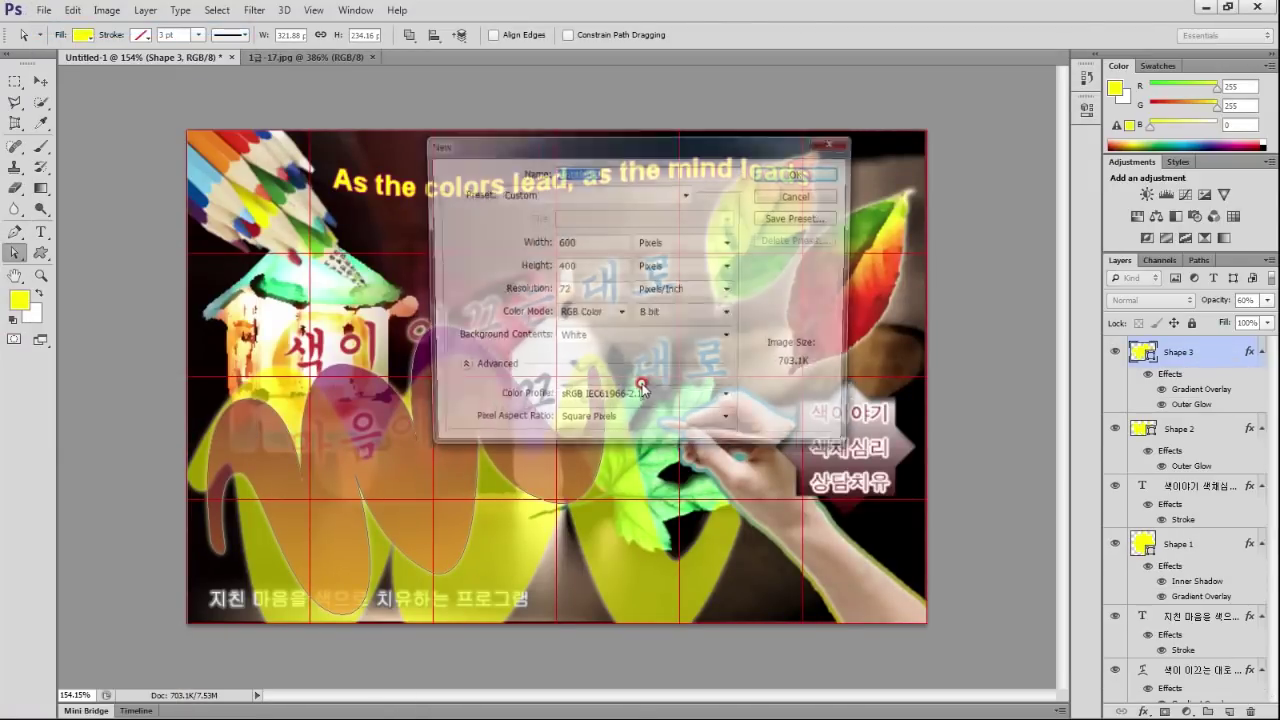
pyautogui.write('50')
pyautogui.press('Tab')
pyautogui.press('Tab')
pyautogui.write('50')
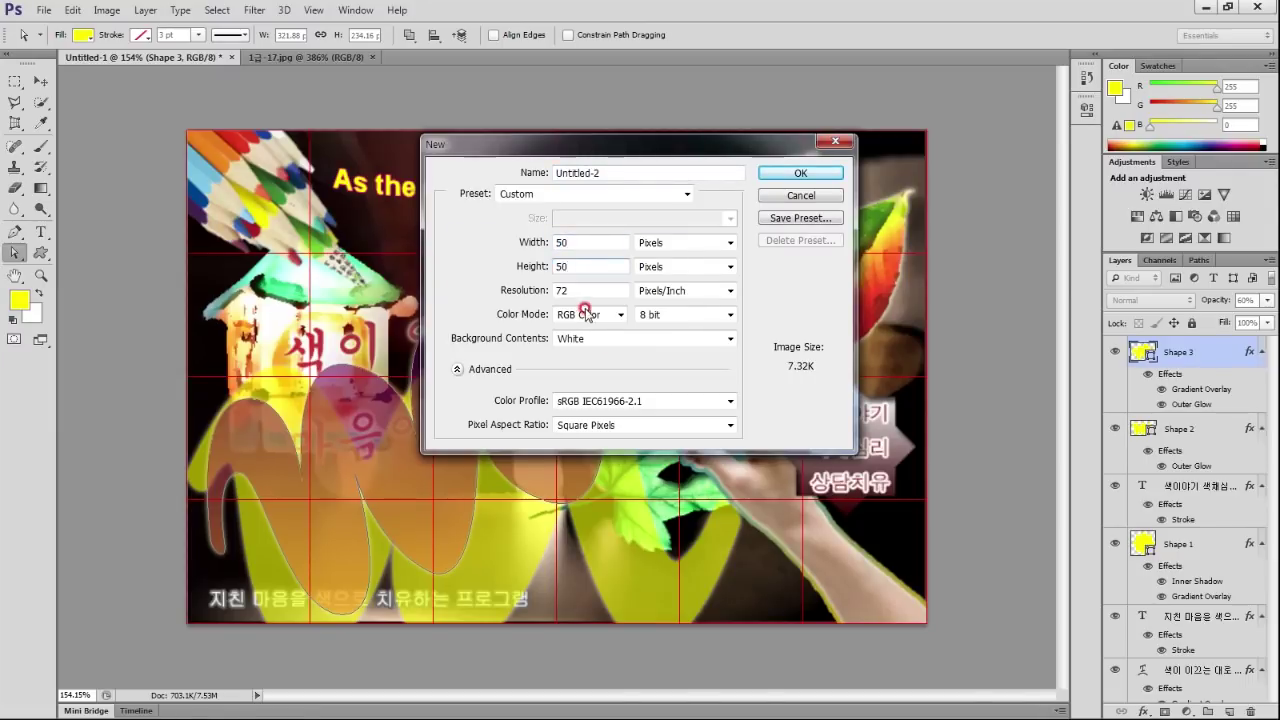
pyautogui.click(567, 342)
pyautogui.click(592, 384)
# Create the document, zoom in, and draw a paintbrush custom shape diagonally across it.
pyautogui.click(791, 175)
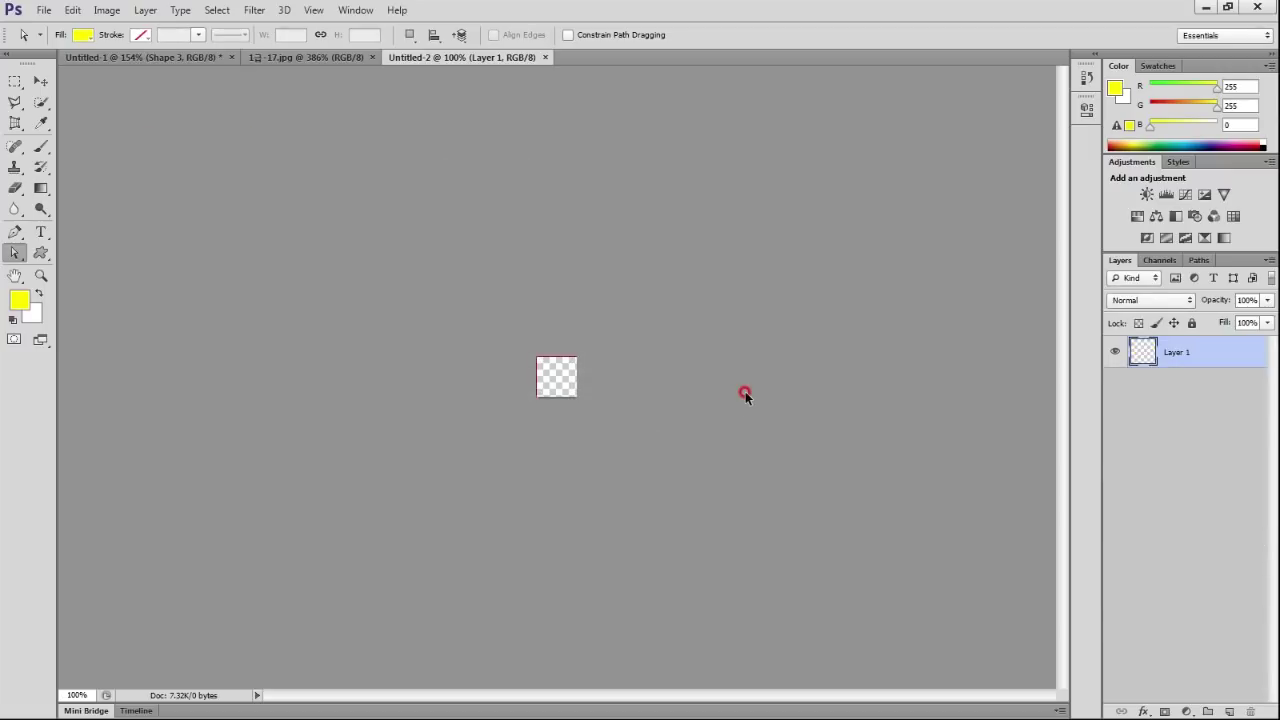
pyautogui.hotkey('ctrl', '0')
pyautogui.click(153, 673)
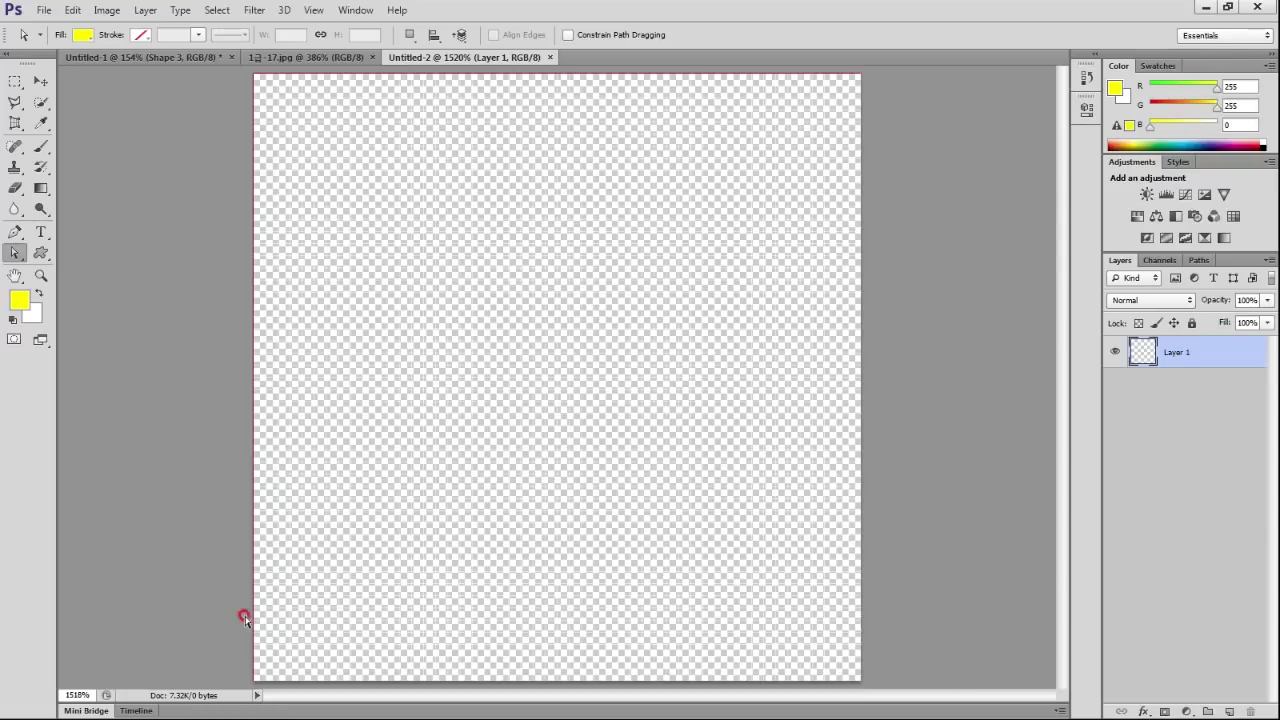
pyautogui.click(50, 254)
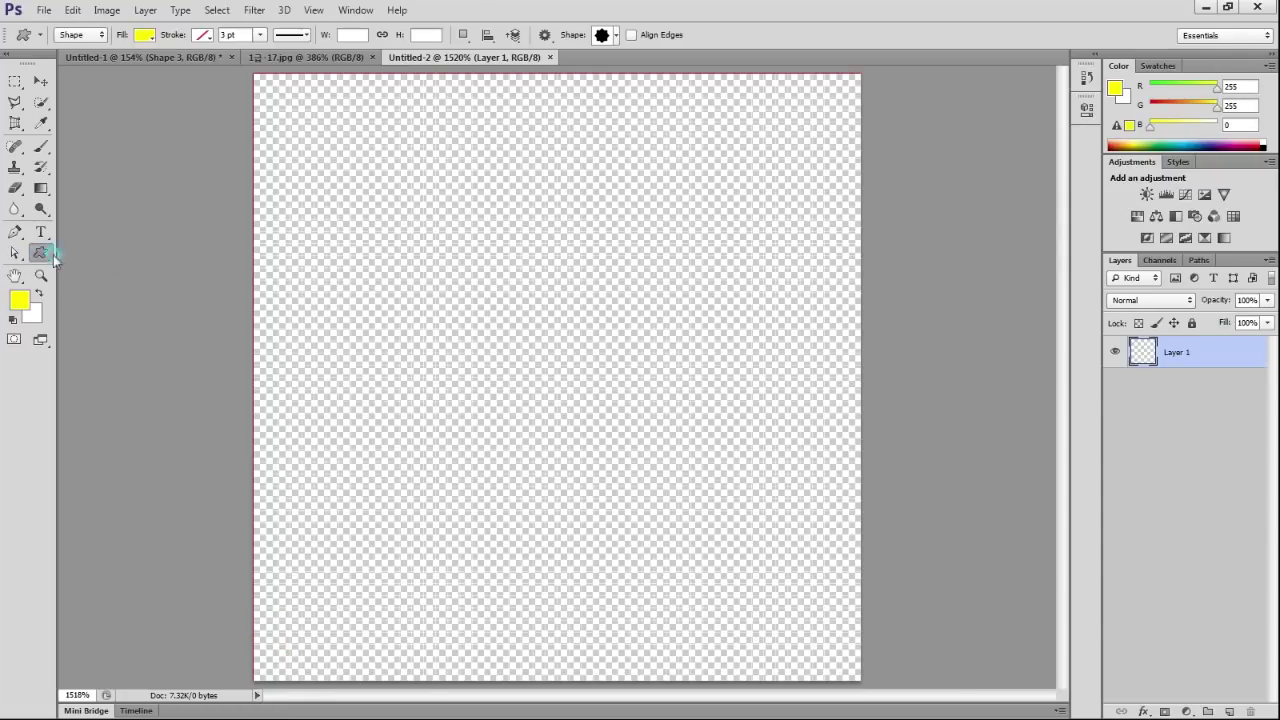
pyautogui.click(616, 35)
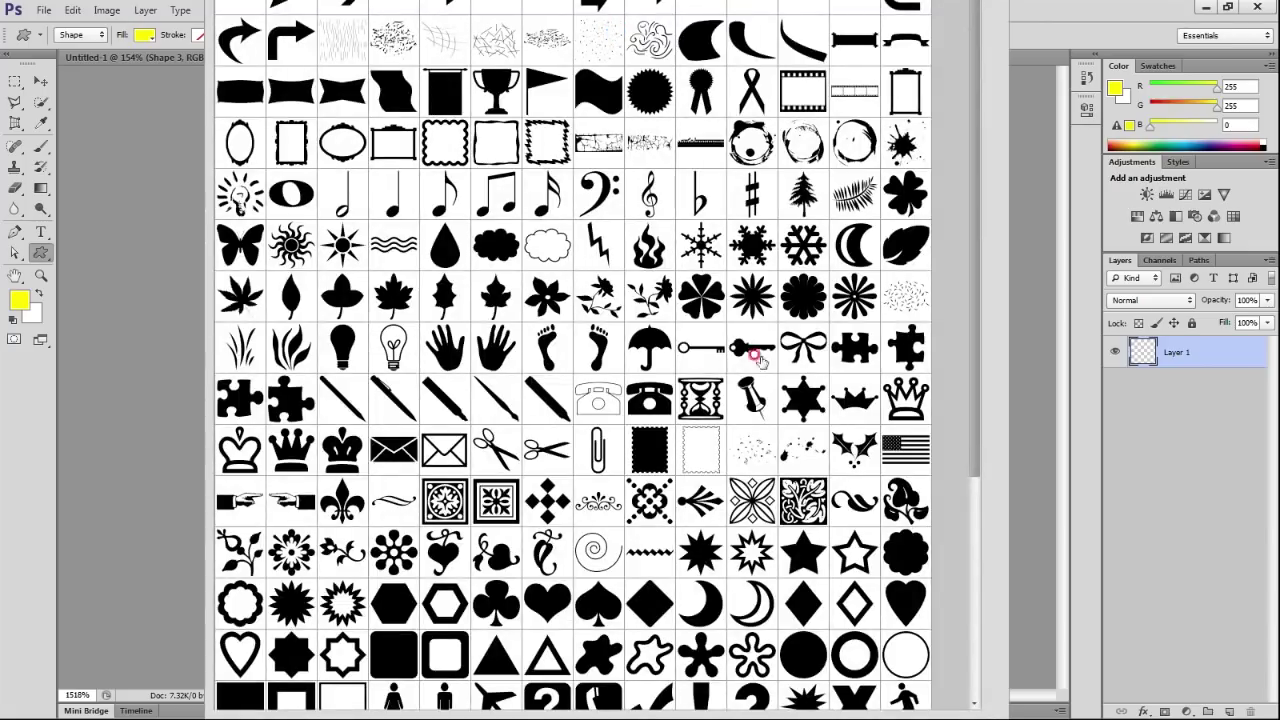
pyautogui.click(491, 399)
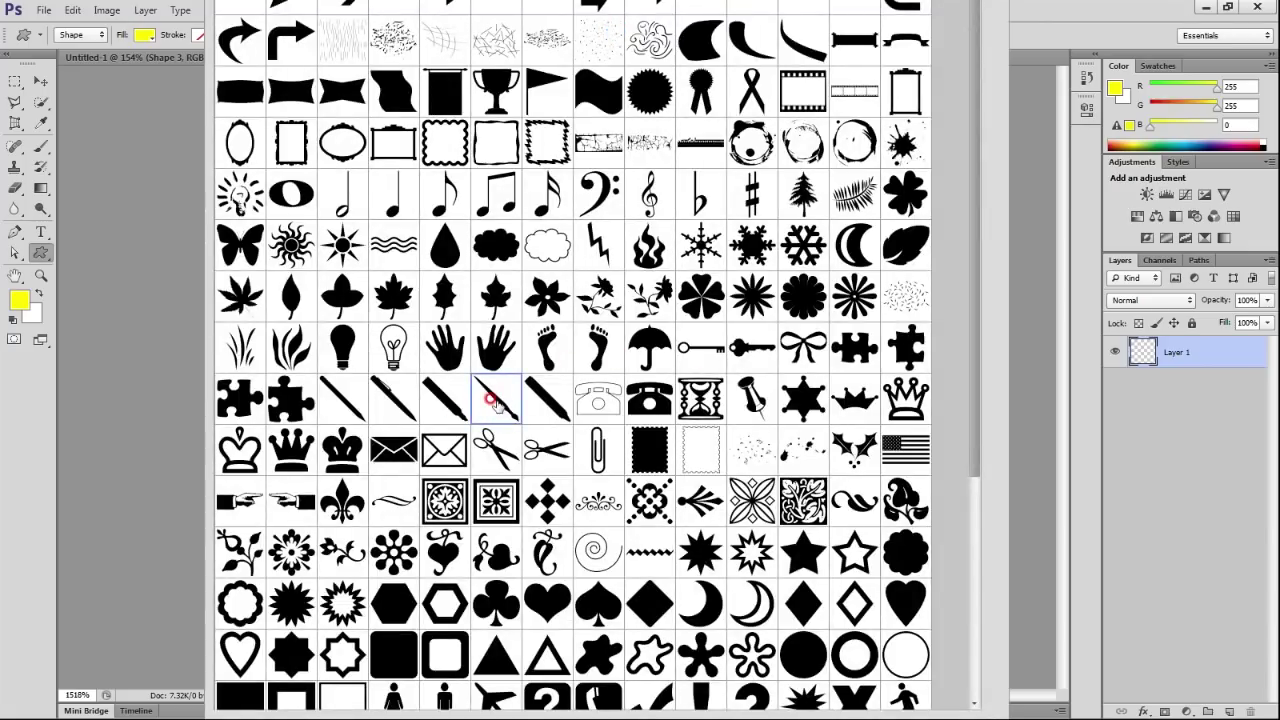
pyautogui.doubleClick(491, 399)
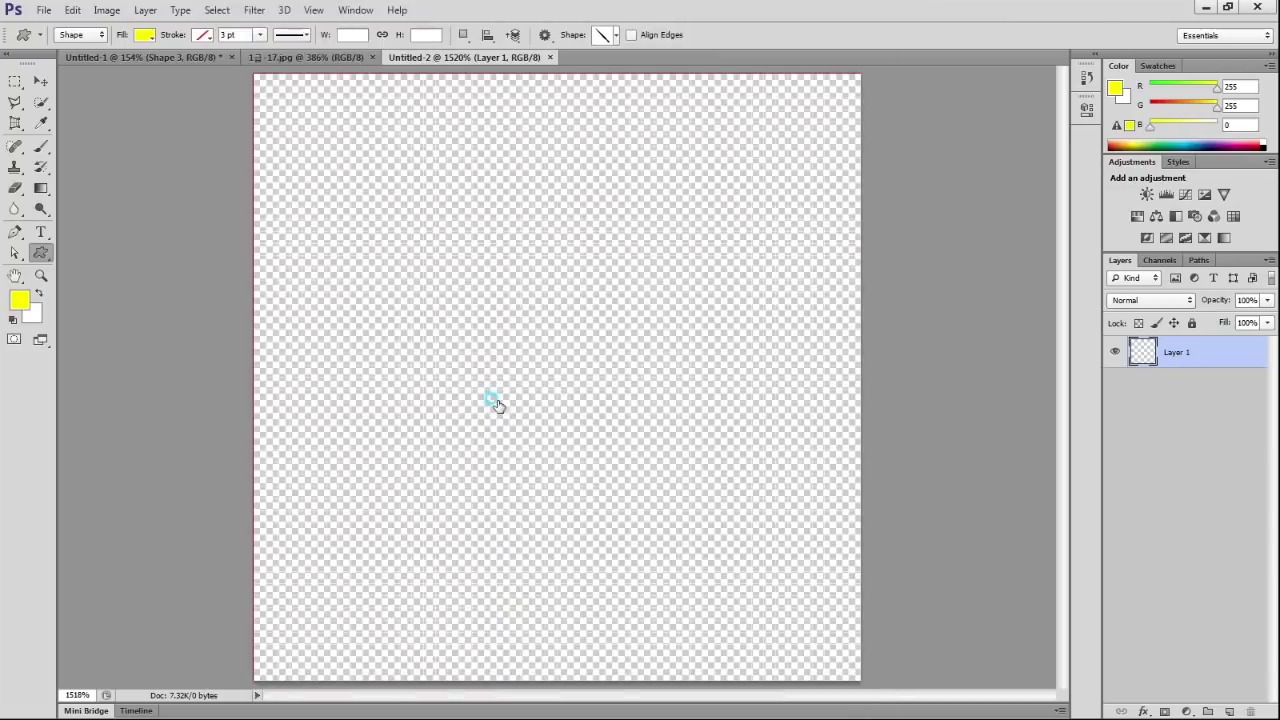
pyautogui.moveTo(535, 122); pyautogui.dragTo(813, 412)
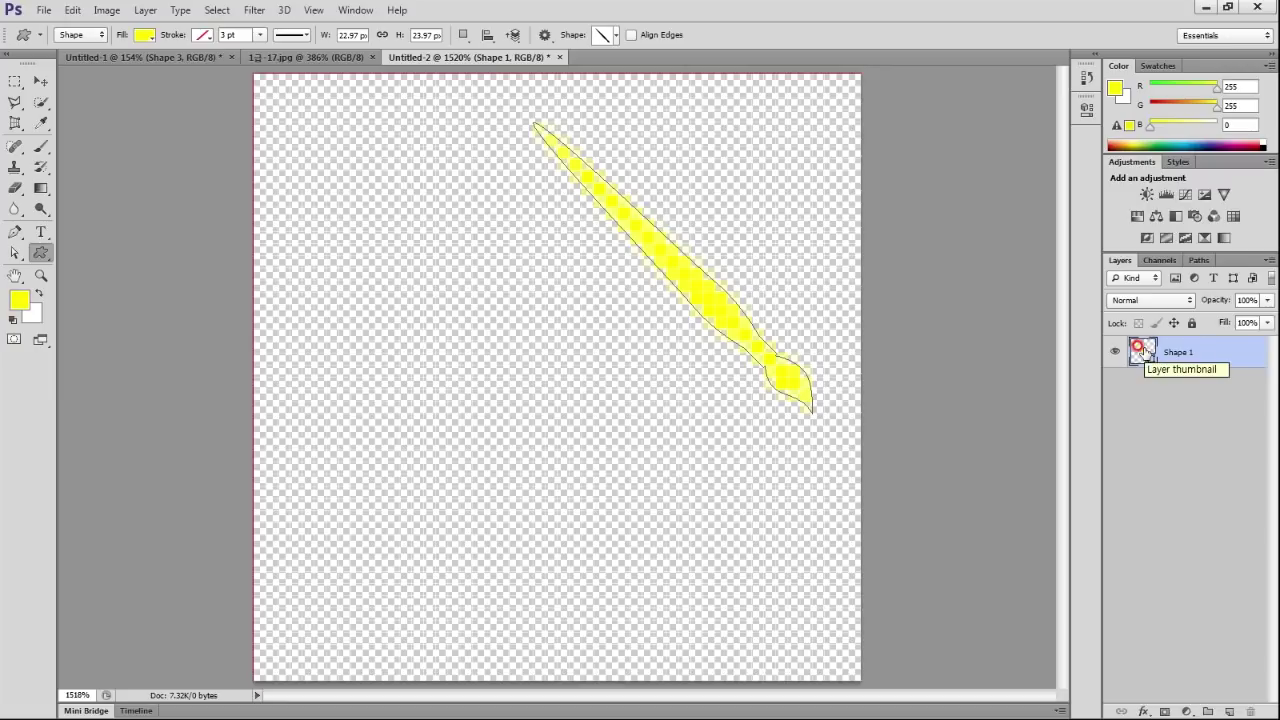
# Fill the paintbrush with orange ff6600 and flip it horizontally.
pyautogui.doubleClick(1141, 349)
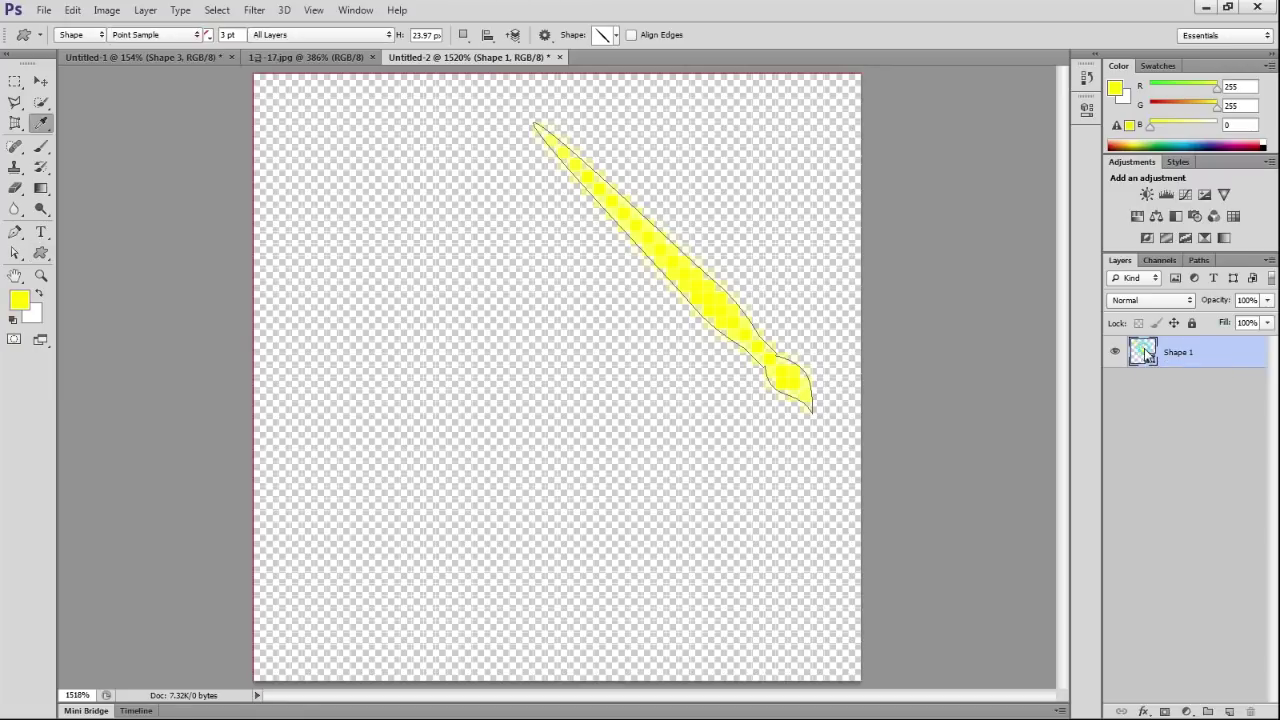
pyautogui.click(800, 357)
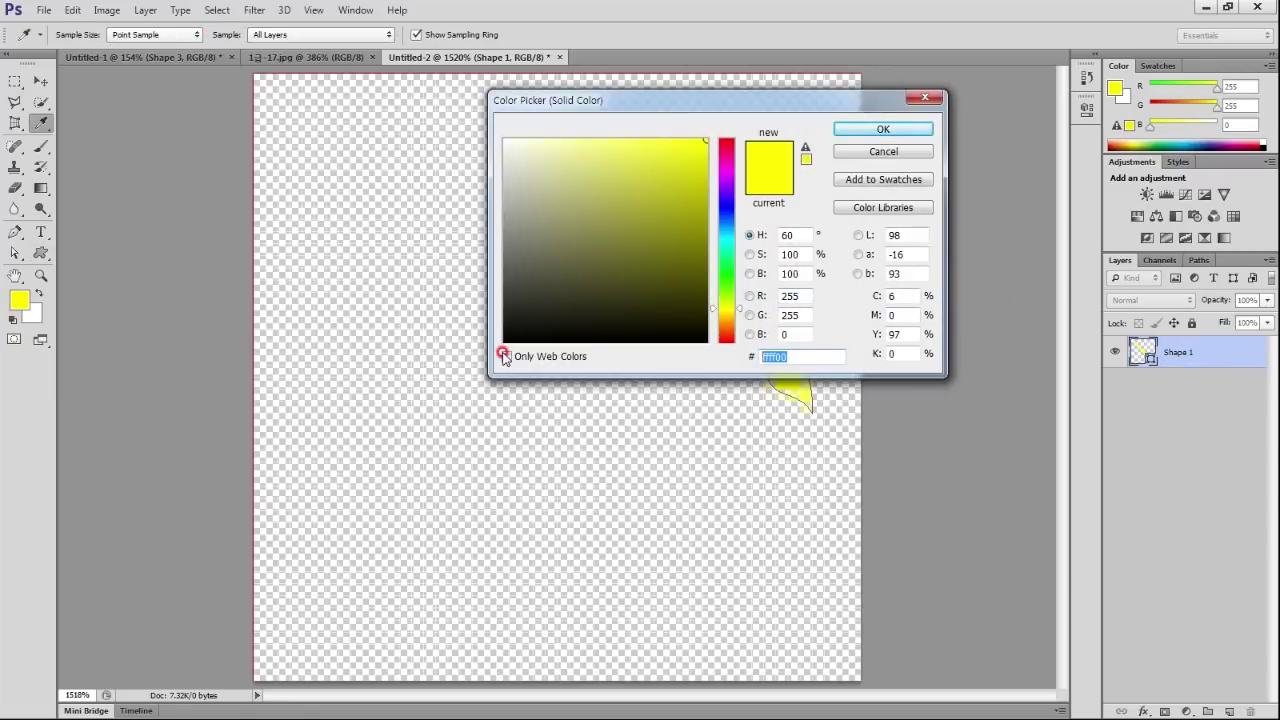
pyautogui.write('ff6600')
pyautogui.click(883, 129)
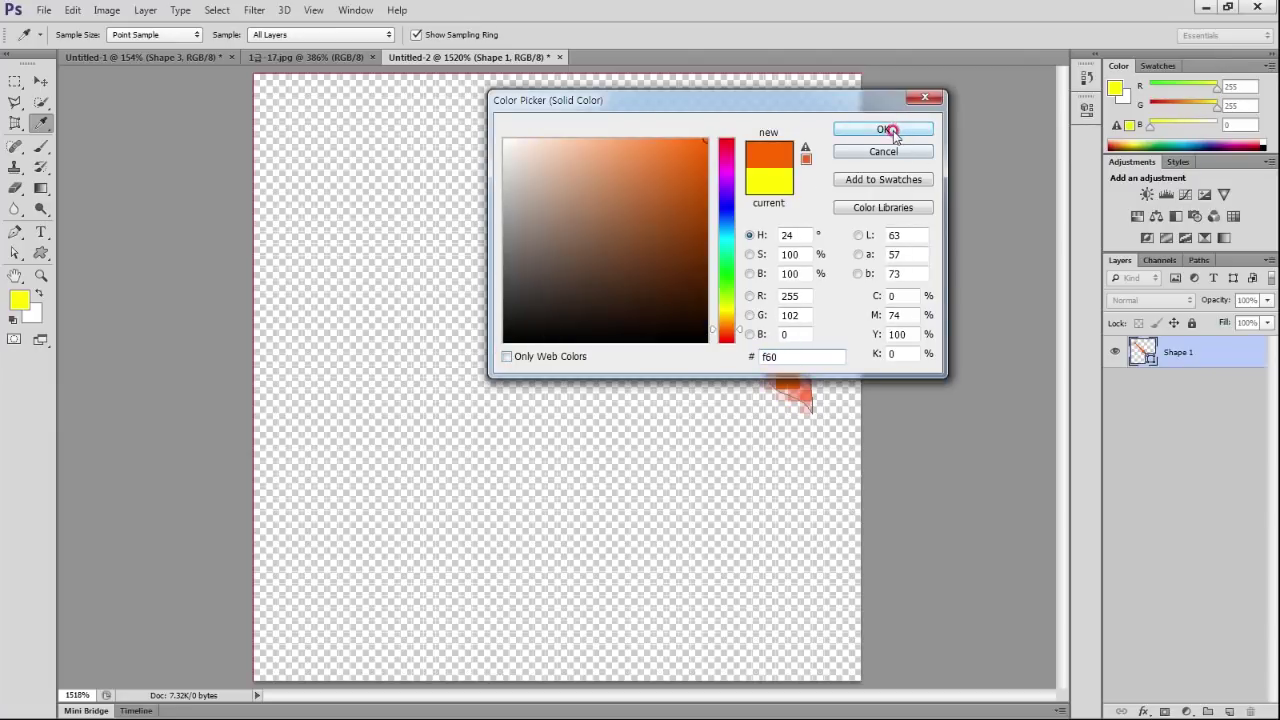
pyautogui.hotkey('ctrl', 't')
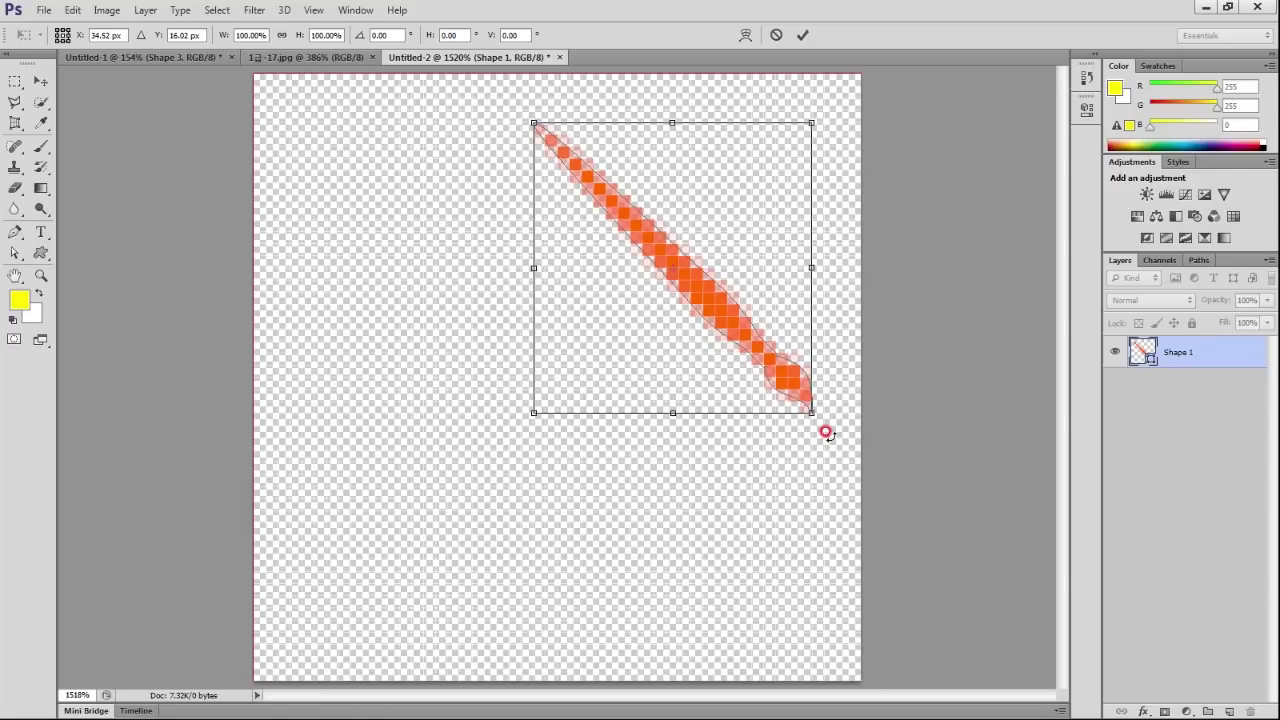
pyautogui.press('Escape')
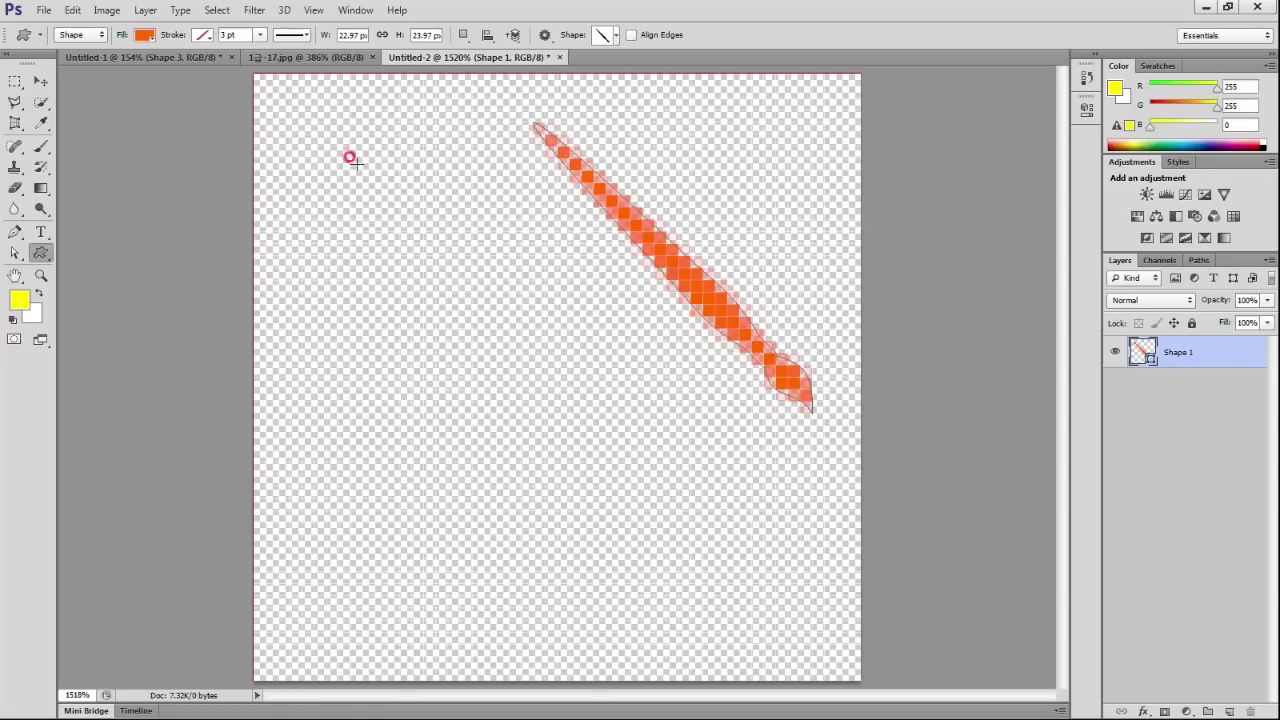
pyautogui.click(72, 10)
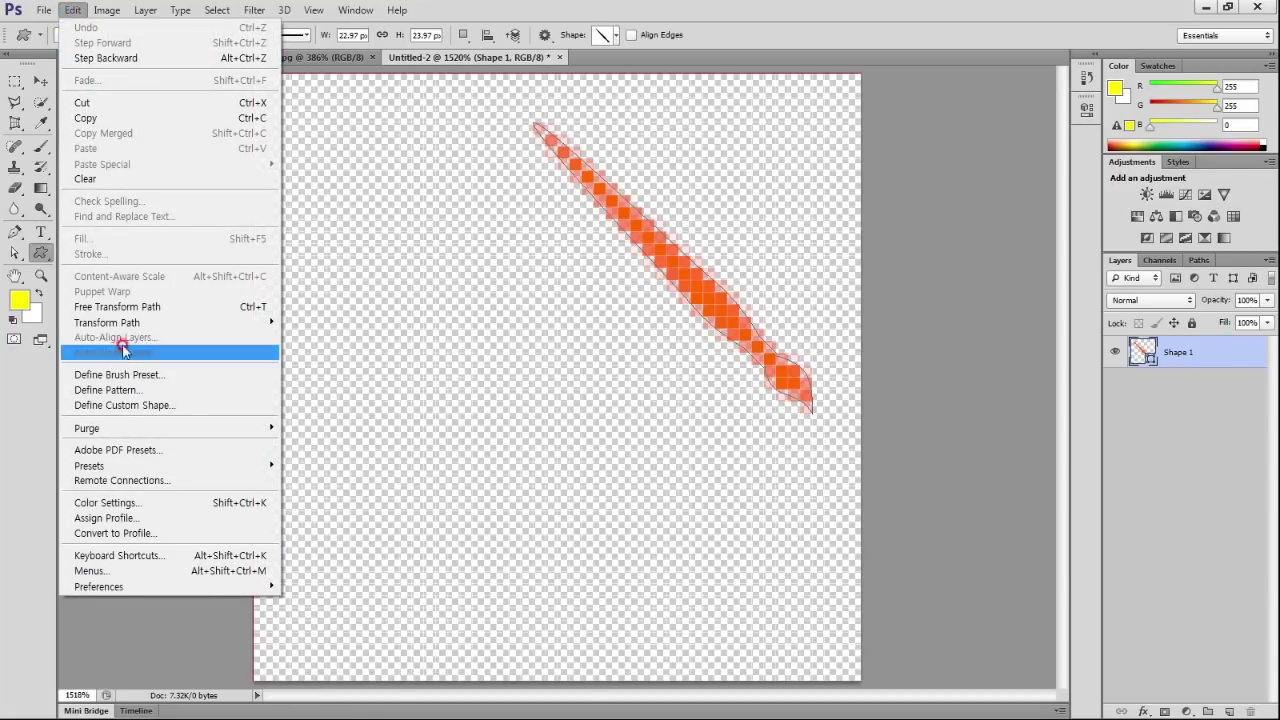
pyautogui.moveTo(107, 322)
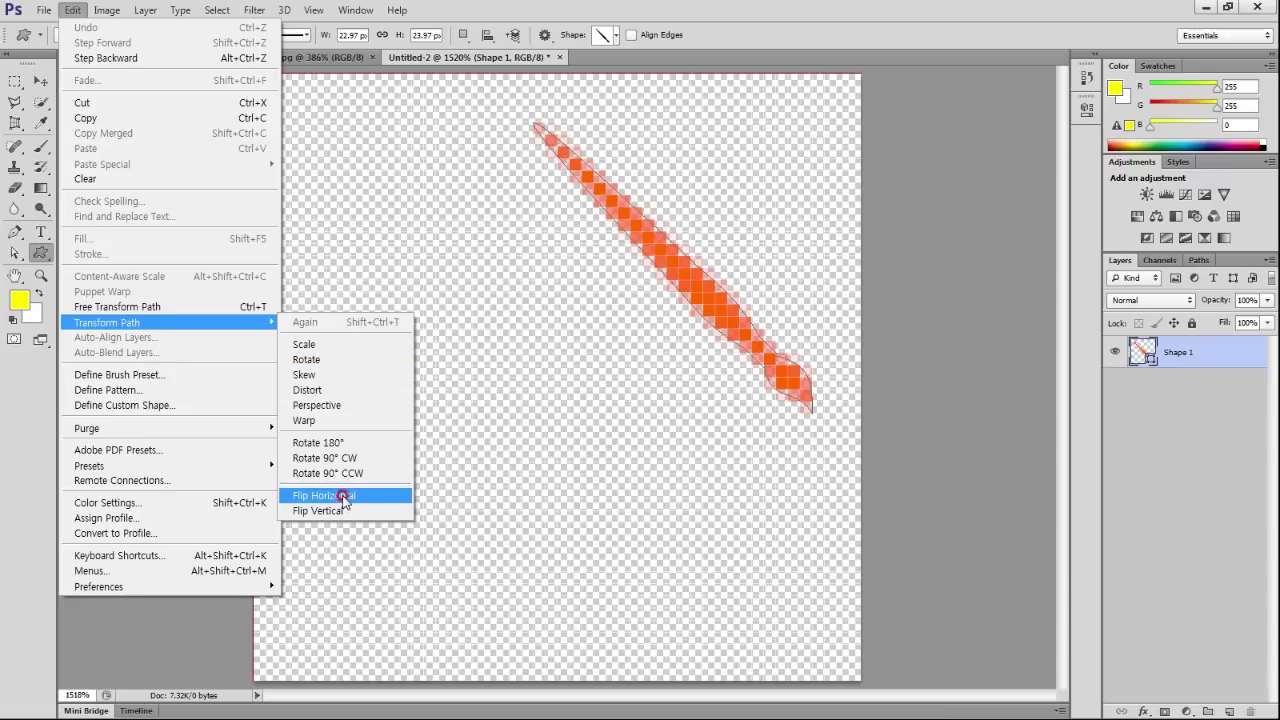
pyautogui.click(340, 495)
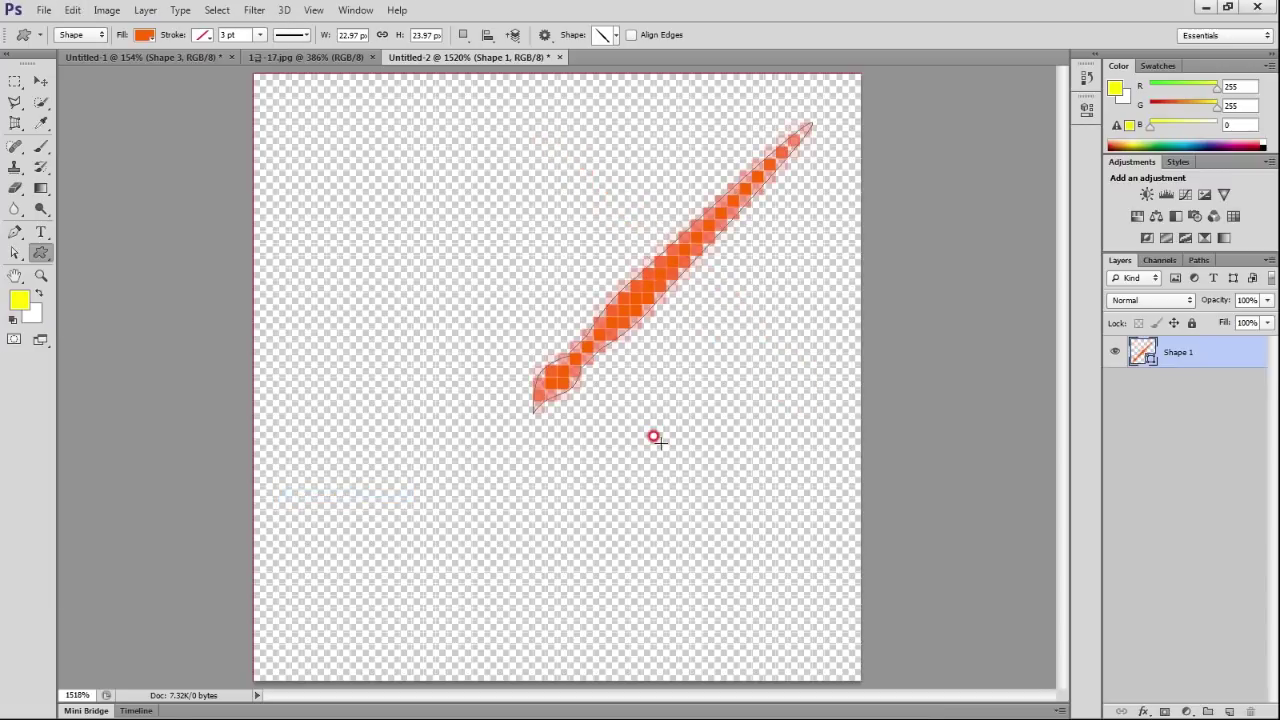
pyautogui.click(40, 80)
pyautogui.click(40, 253)
# Draw a splat custom shape and place its layer beneath the paintbrush.
pyautogui.click(613, 36)
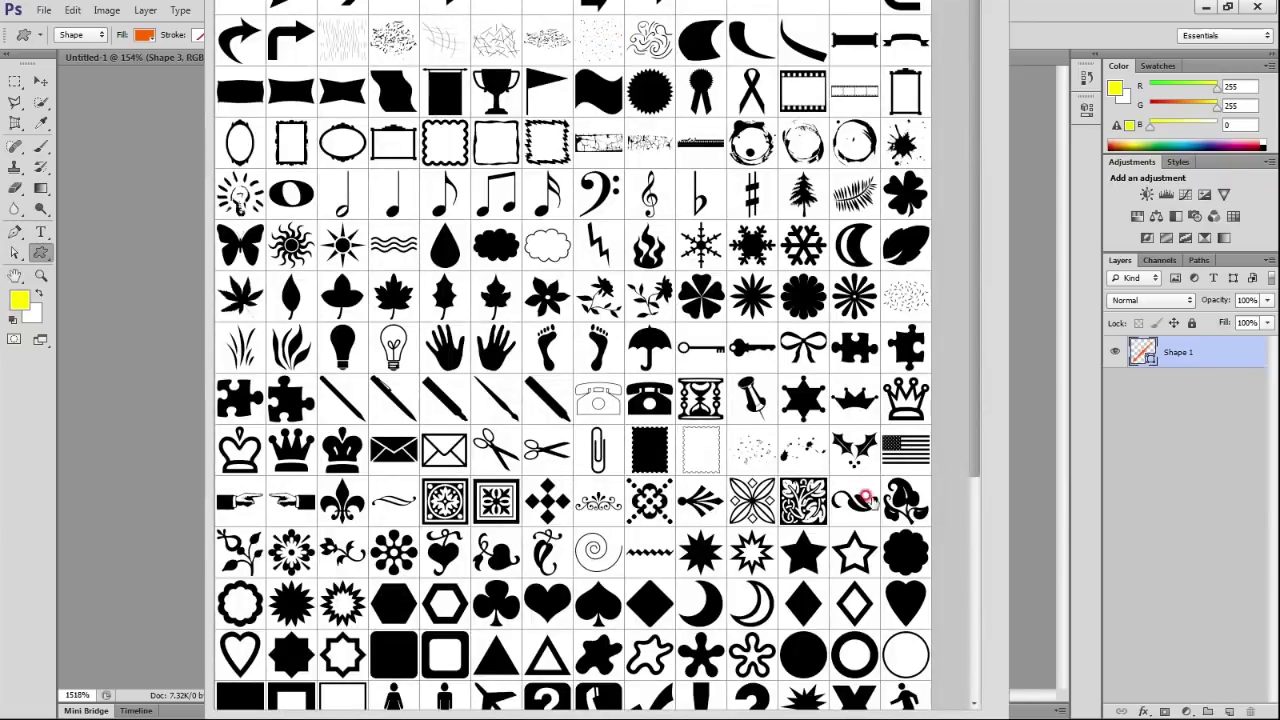
pyautogui.click(597, 658)
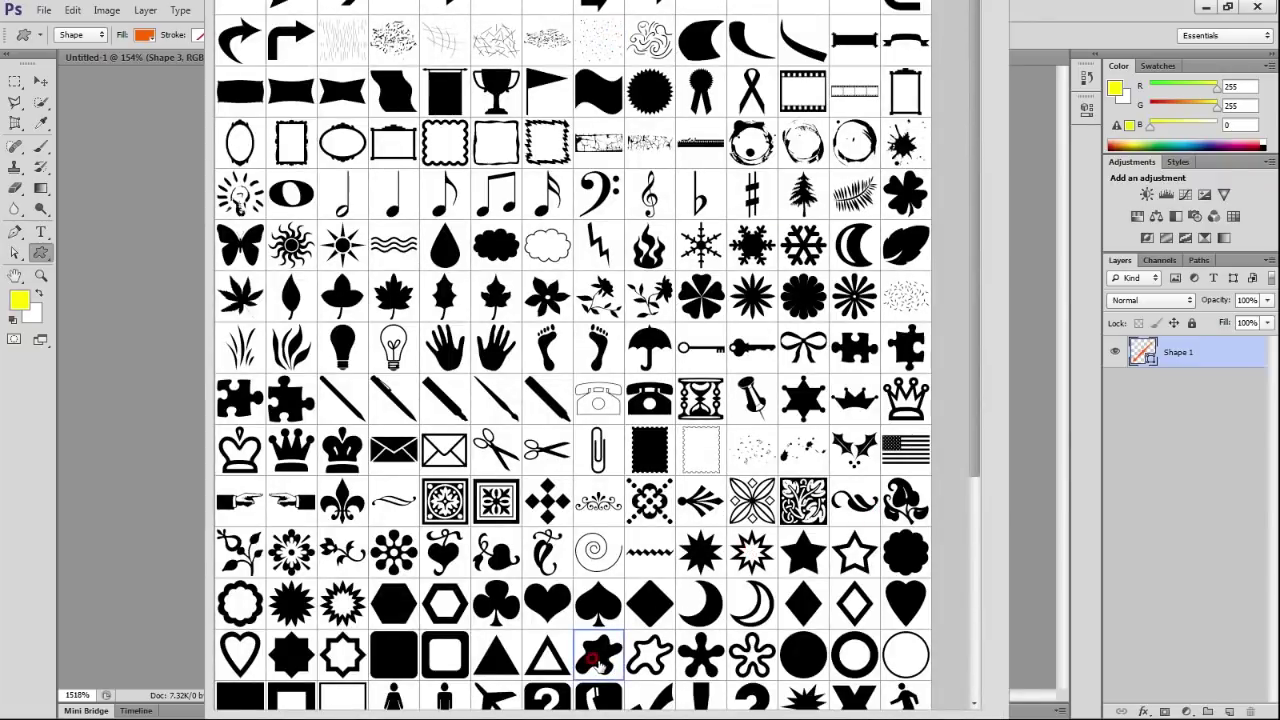
pyautogui.doubleClick(597, 658)
pyautogui.moveTo(326, 358); pyautogui.dragTo(654, 626)
pyautogui.click(40, 81)
pyautogui.moveTo(455, 512)
pyautogui.mouseDown()
pyautogui.moveTo(410, 522)
pyautogui.moveTo(413, 510)
pyautogui.mouseUp()
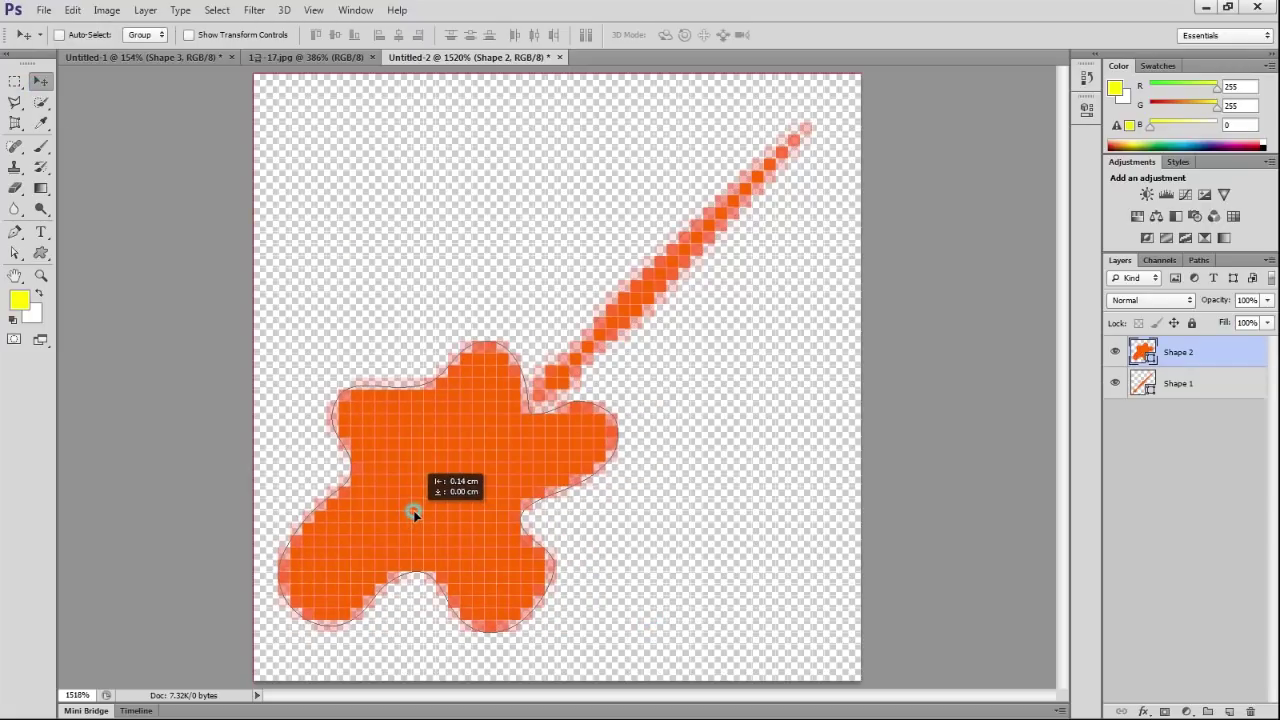
pyautogui.moveTo(1170, 355); pyautogui.dragTo(1172, 383)
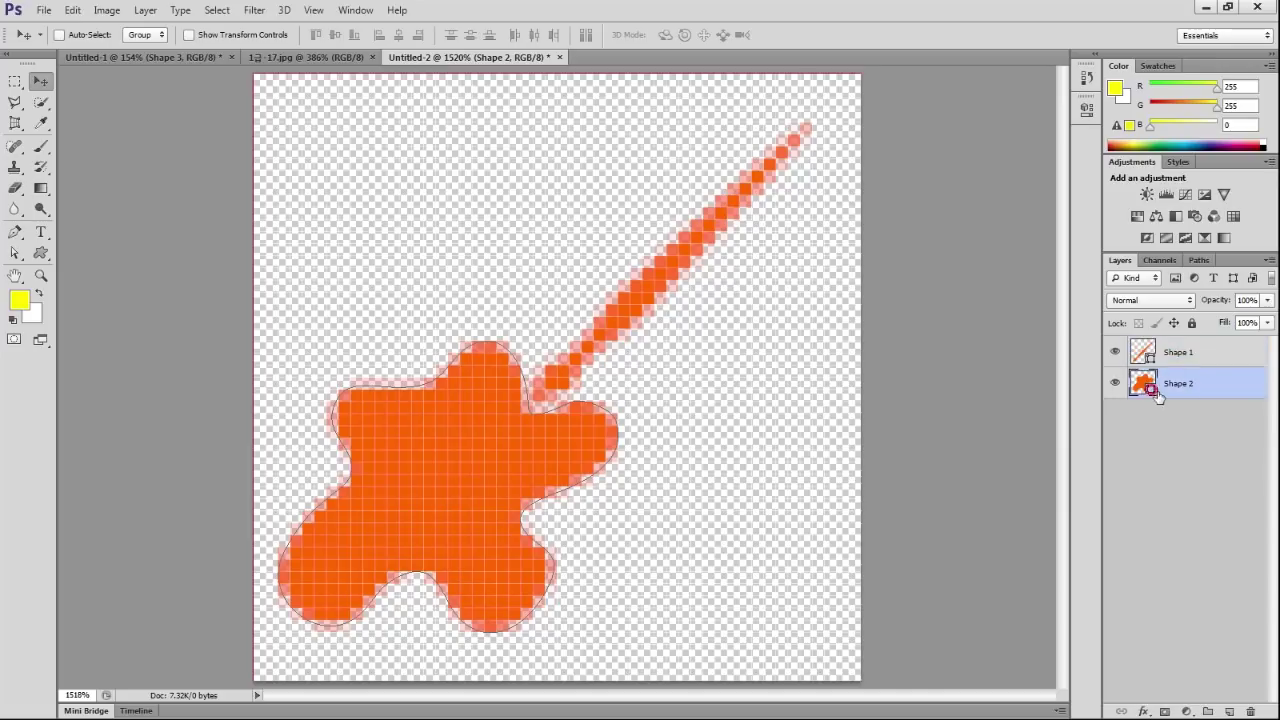
# Colour the splat blue 369 and nudge the paintbrush so its tip rests on it.
pyautogui.doubleClick(1142, 383)
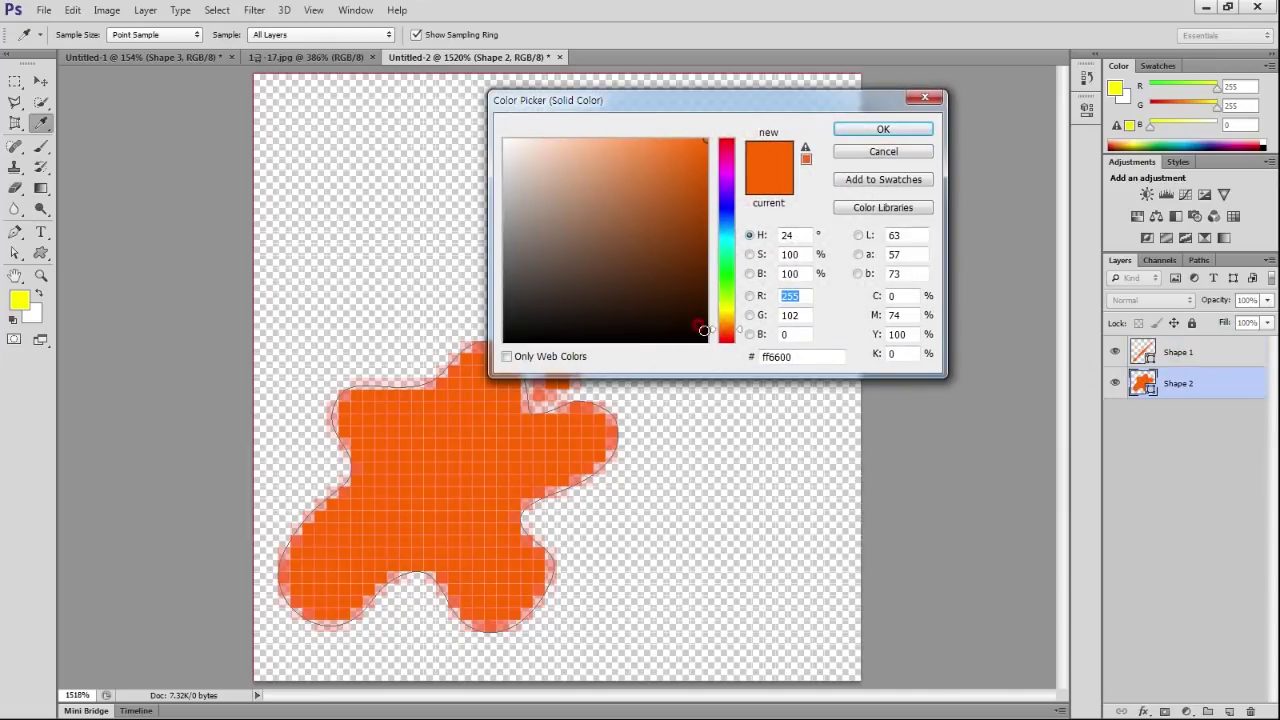
pyautogui.click(810, 362)
pyautogui.write('369')
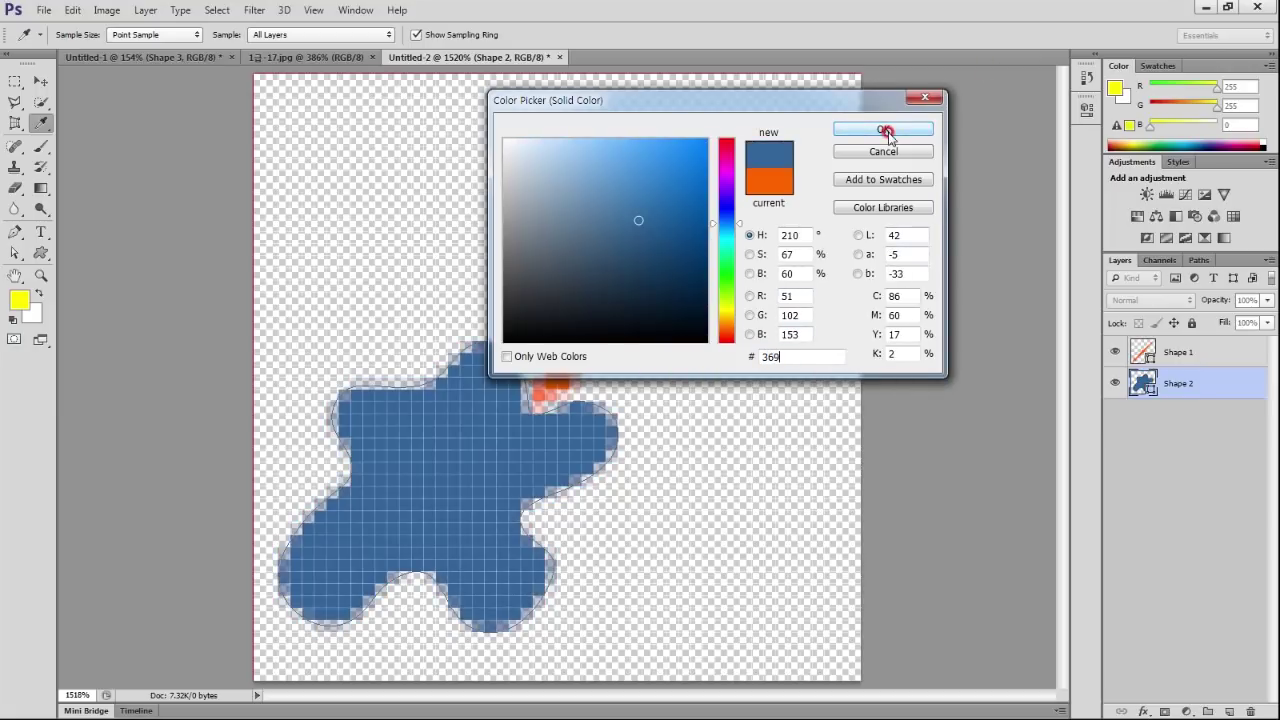
pyautogui.click(884, 129)
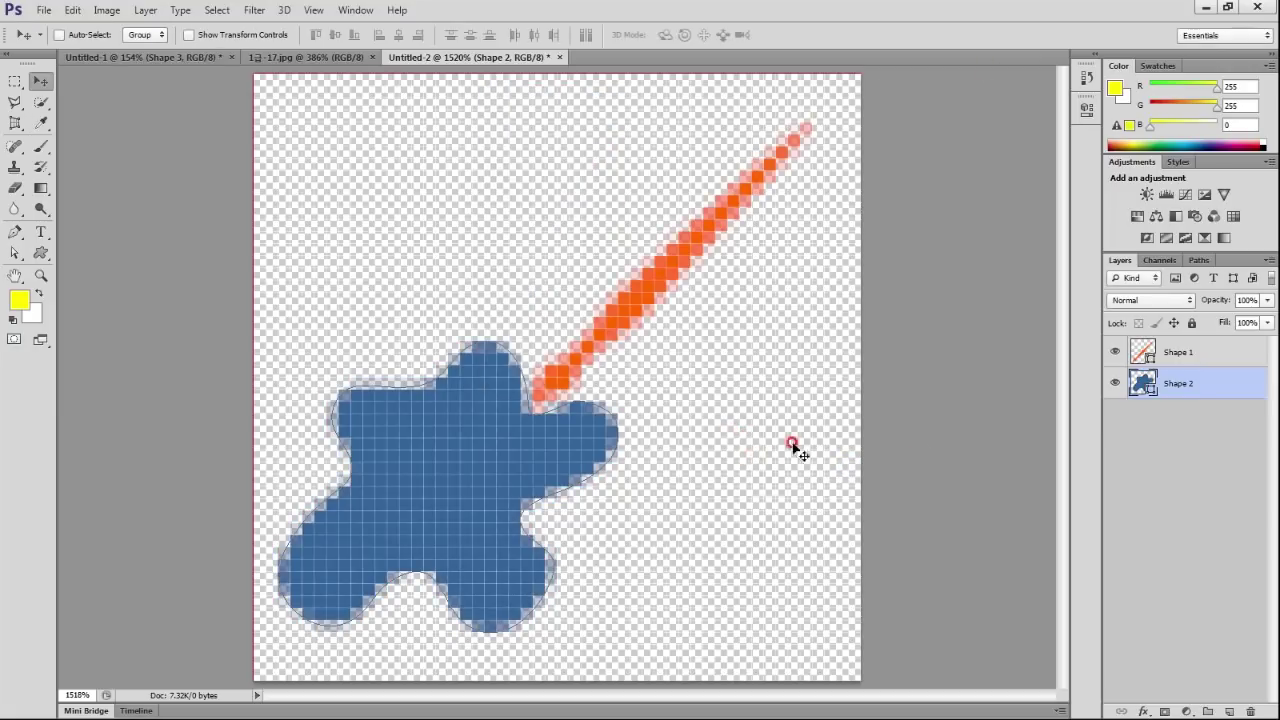
pyautogui.click(1124, 341)
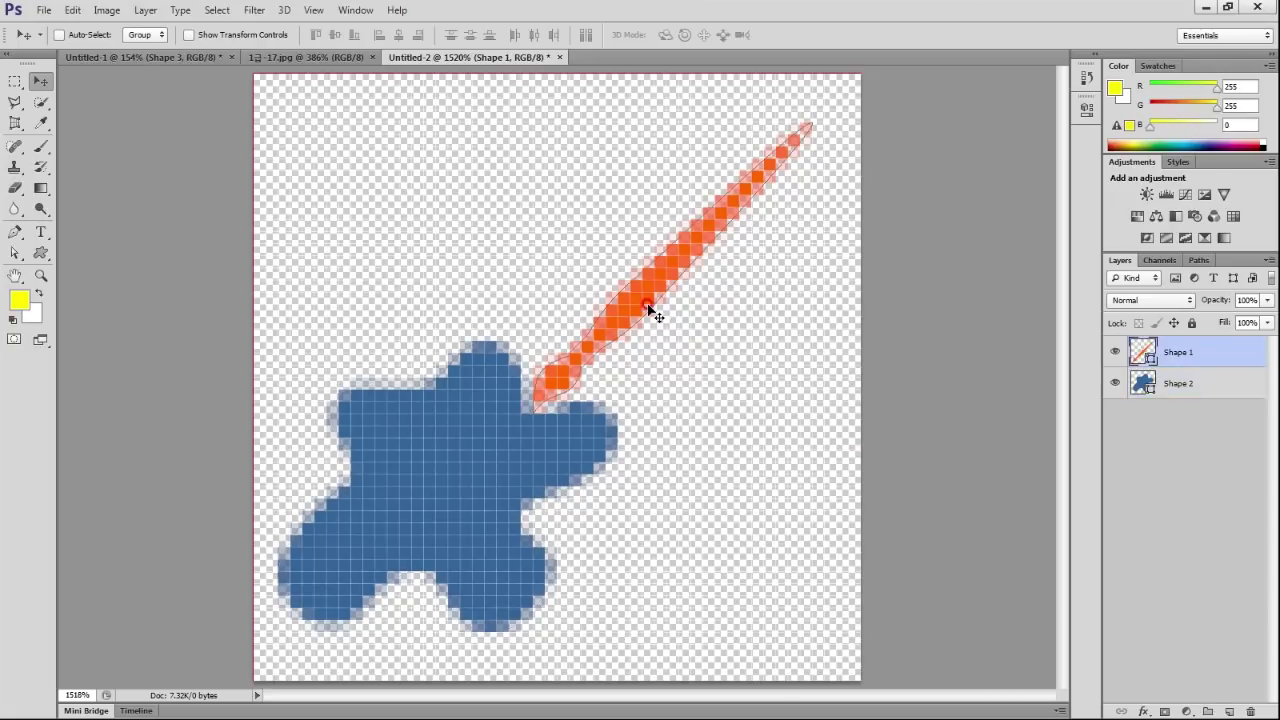
pyautogui.moveTo(652, 306); pyautogui.dragTo(656, 308)
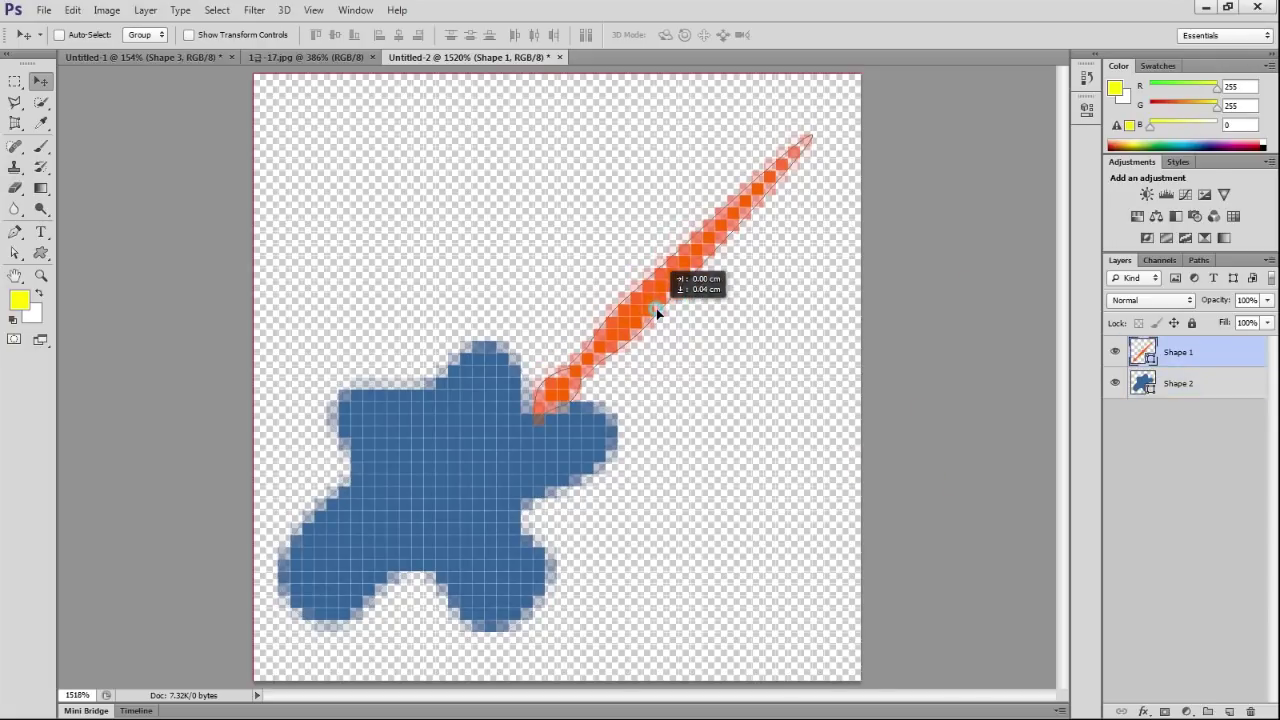
pyautogui.moveTo(656, 308); pyautogui.dragTo(661, 317)
pyautogui.click(78, 10)
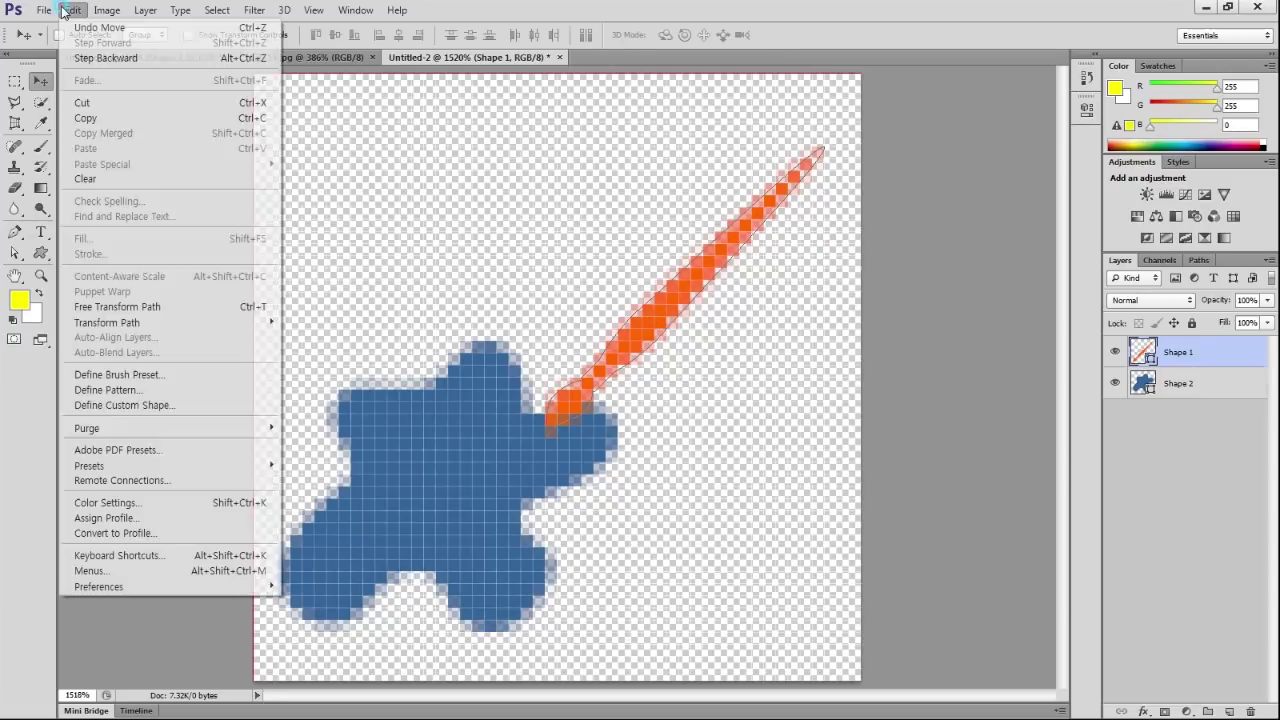
# Define the splat artwork as Pattern 8 and return to the Untitled-1 poster.
pyautogui.click(121, 390)
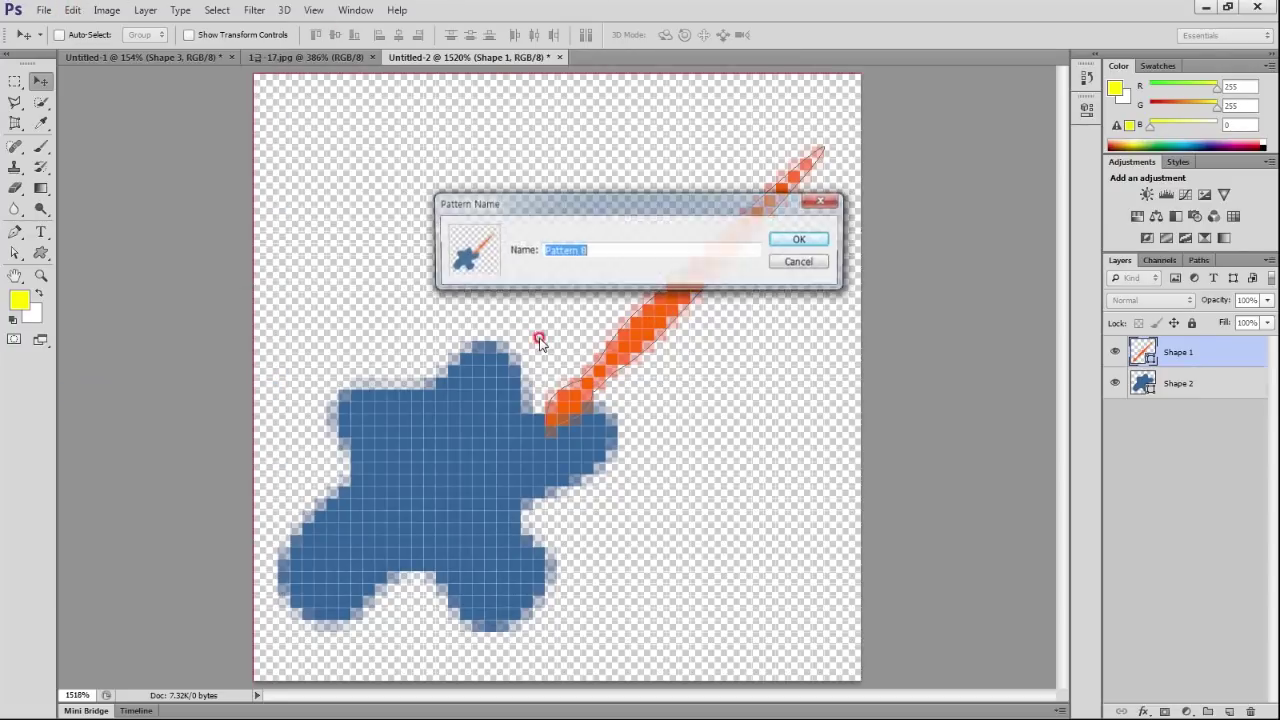
pyautogui.click(797, 240)
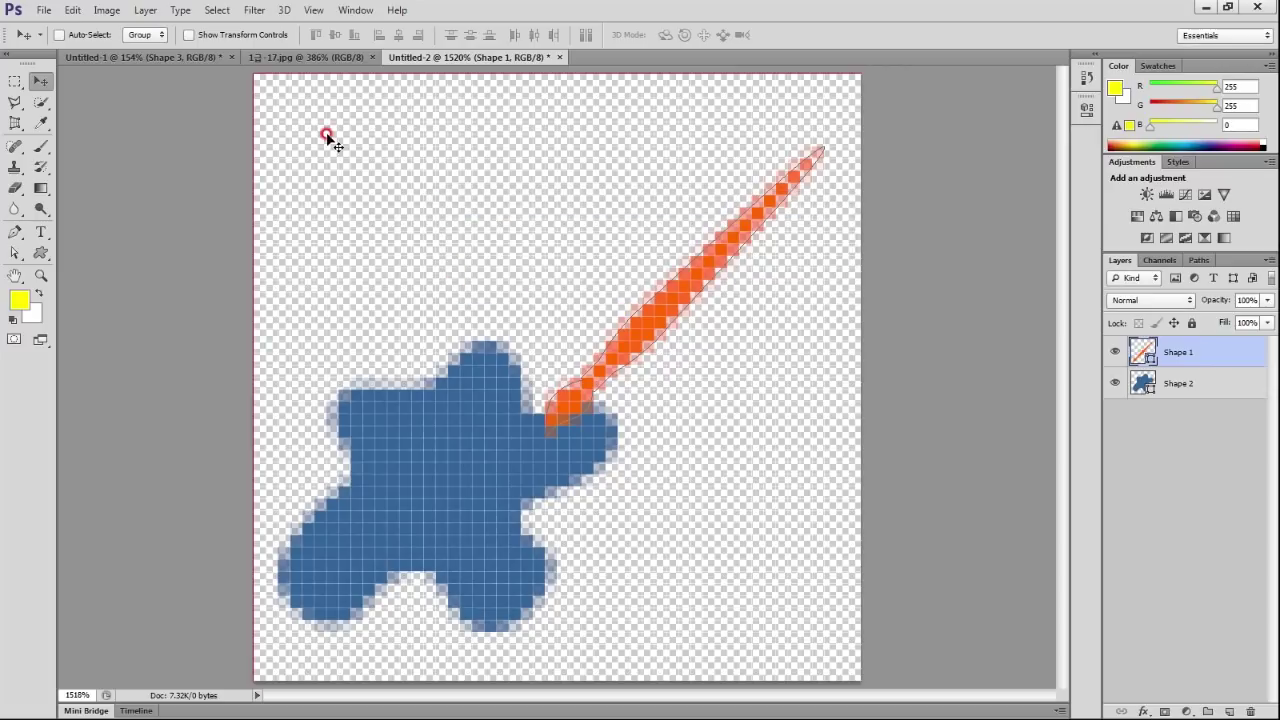
pyautogui.click(186, 57)
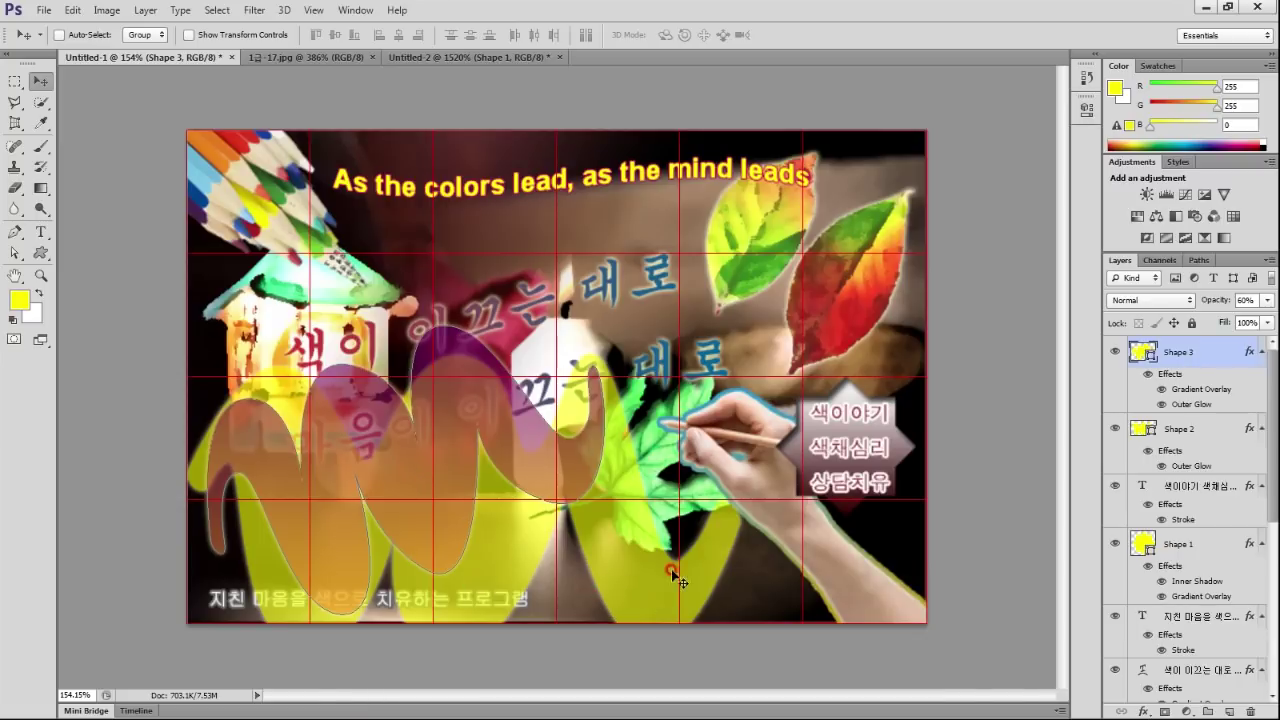
# On a new Layer 7, fill the Shape 2 wave's area with the blue splat pattern at 70% opacity.
pyautogui.click(1224, 711)
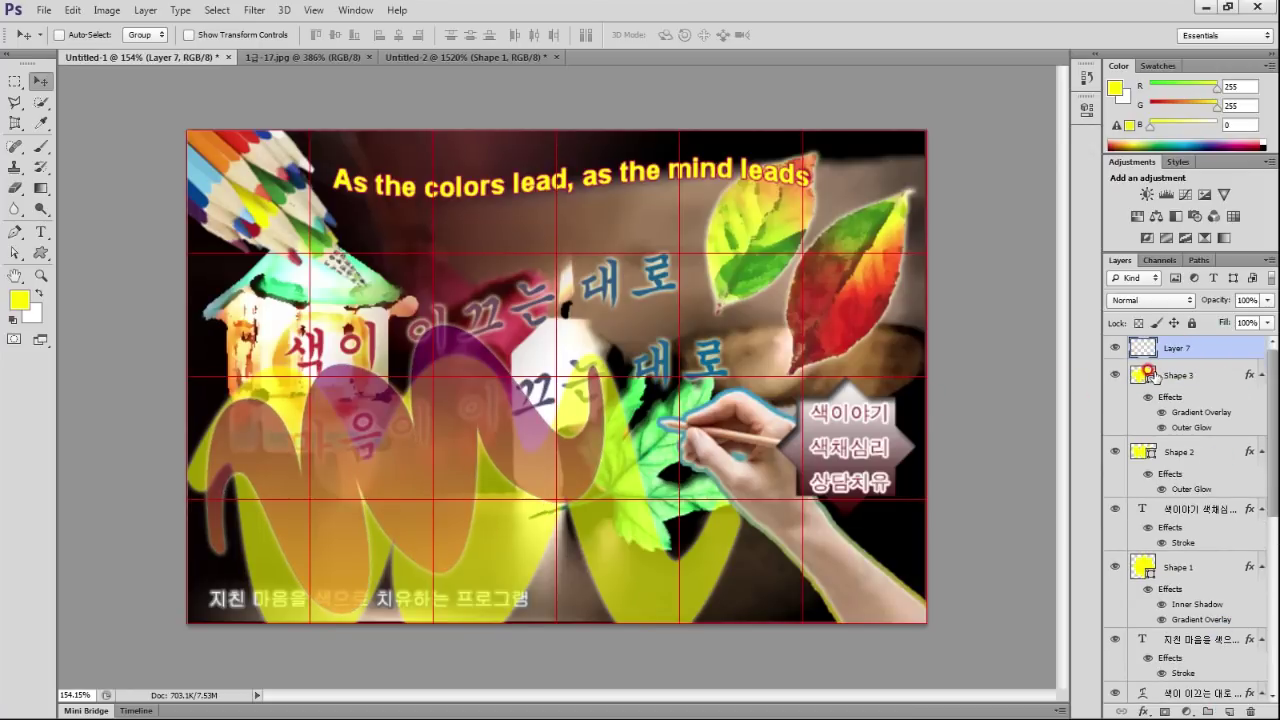
pyautogui.keyDown('ctrl'); pyautogui.click(1144, 454); pyautogui.keyUp('ctrl')
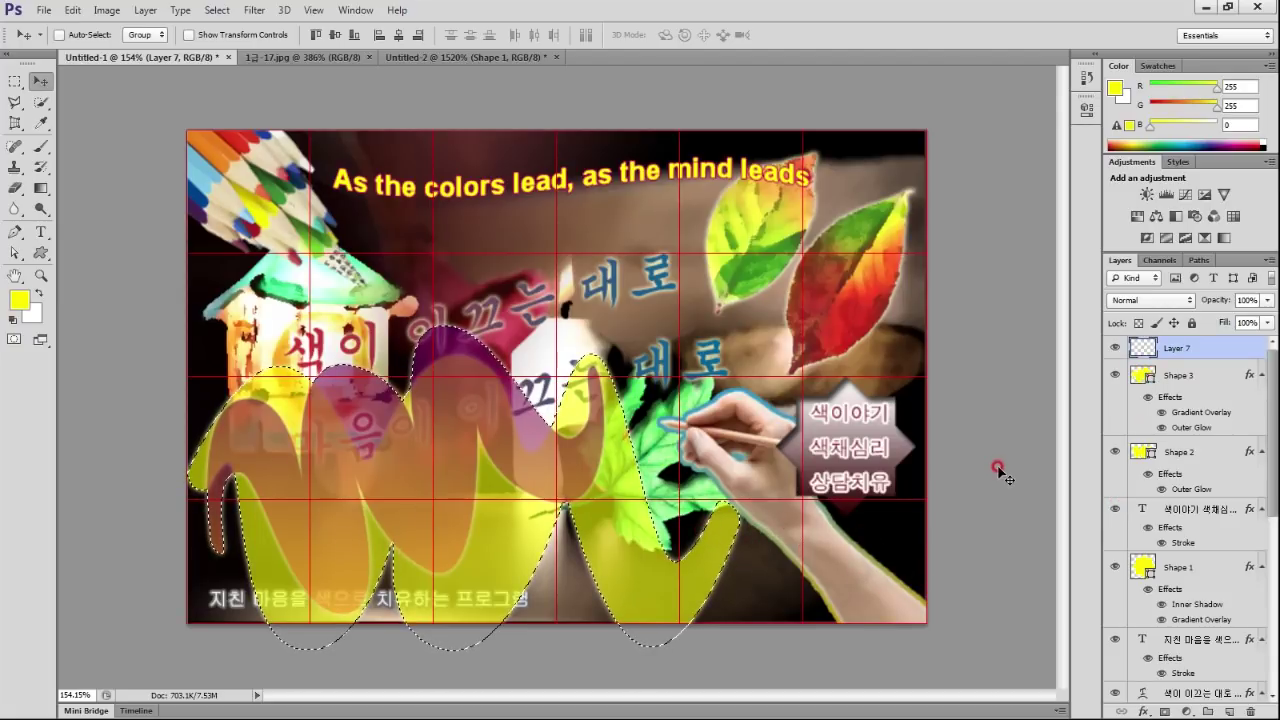
pyautogui.click(73, 10)
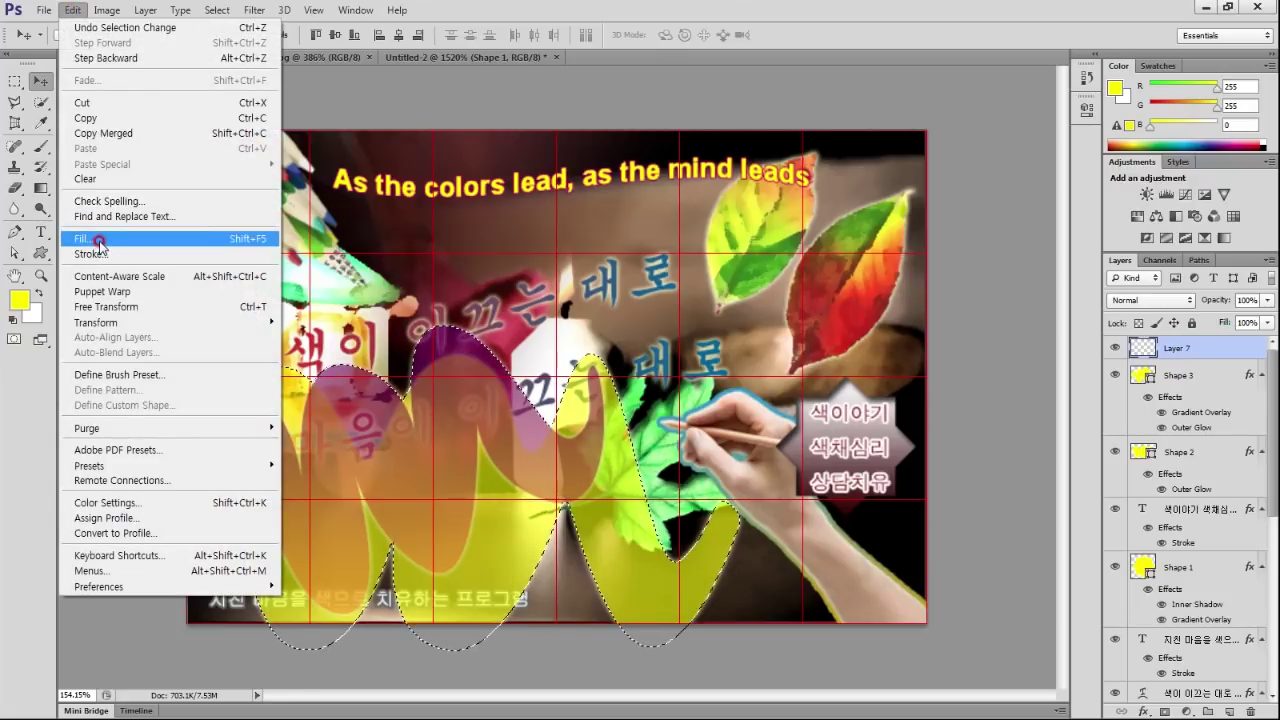
pyautogui.click(80, 239)
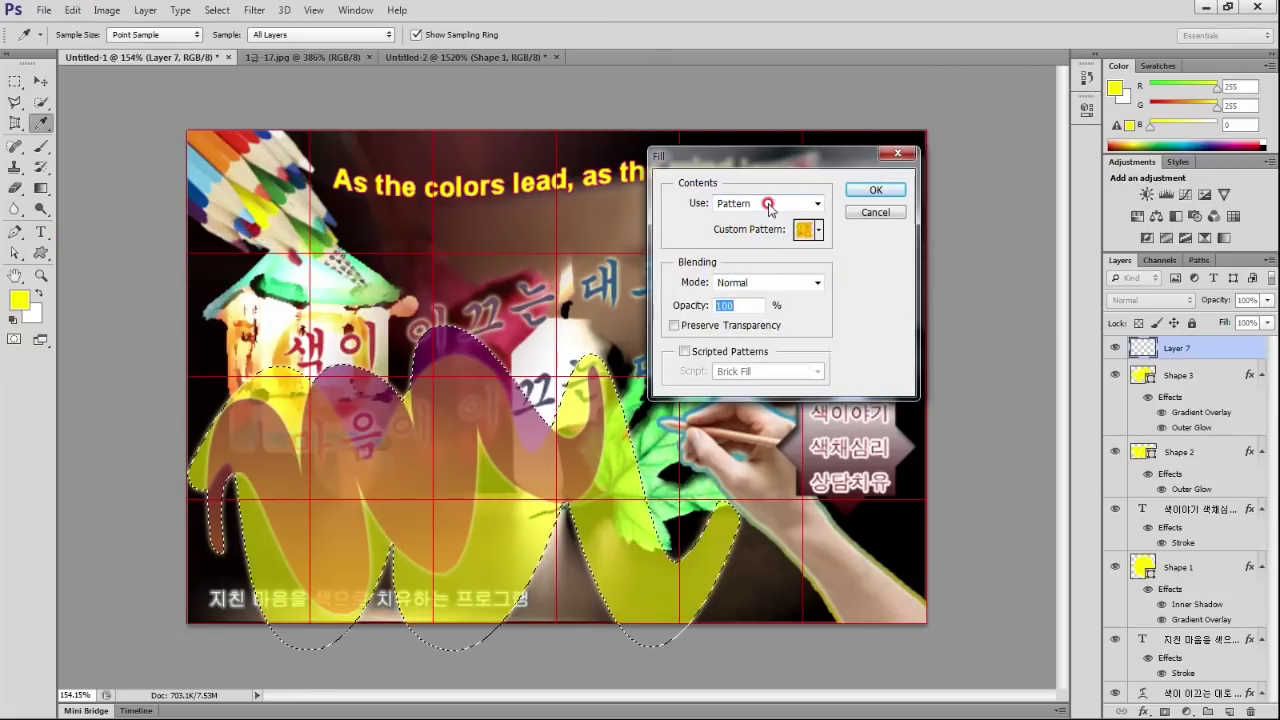
pyautogui.click(818, 230)
pyautogui.click(728, 318)
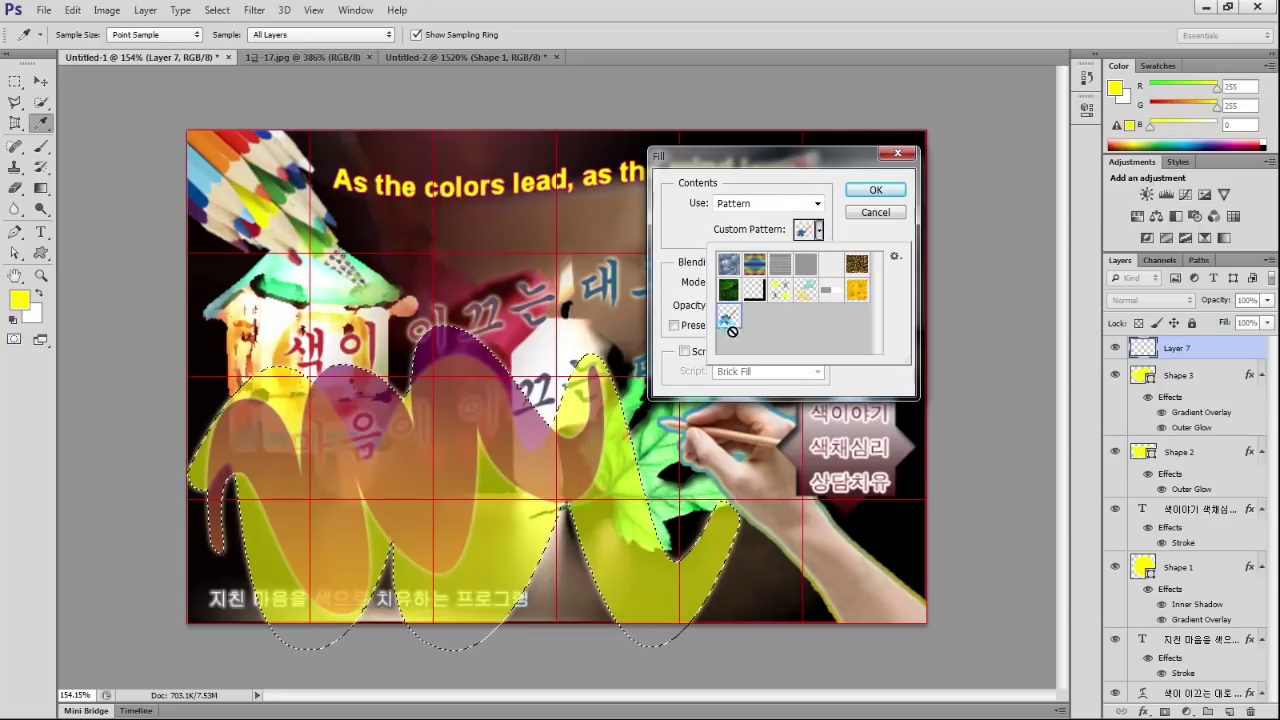
pyautogui.click(888, 265)
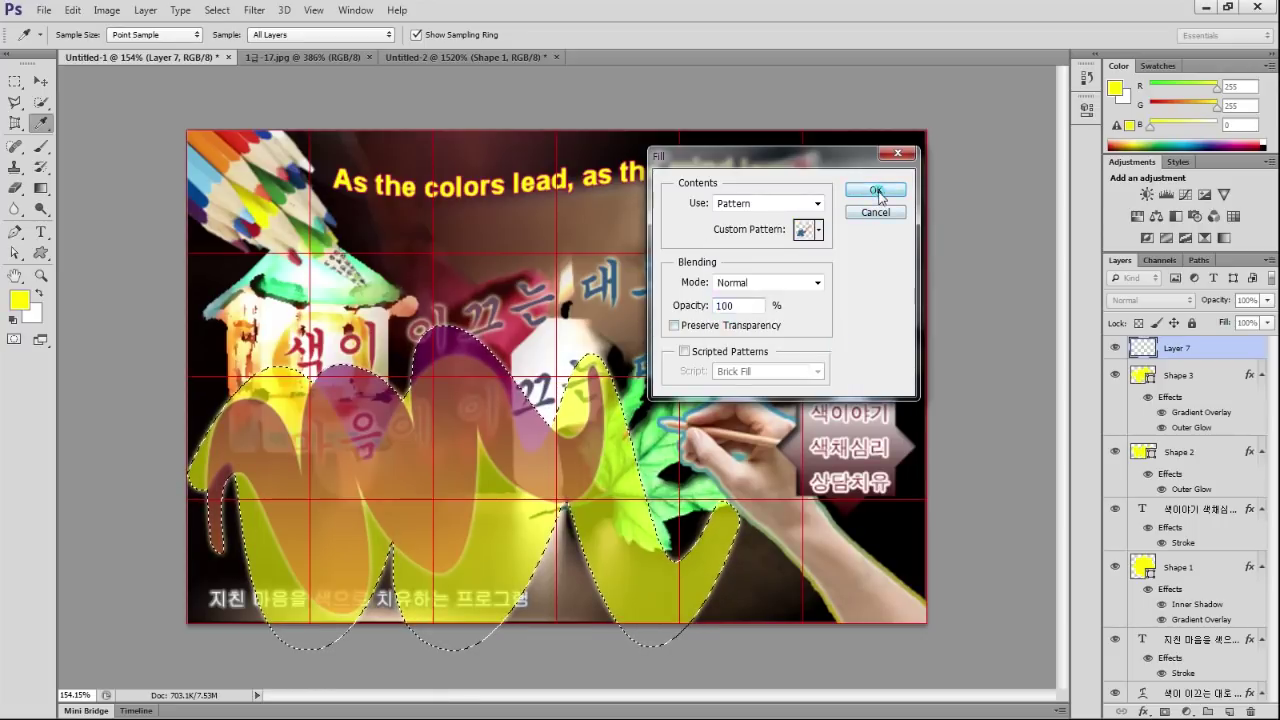
pyautogui.click(875, 190)
pyautogui.press('v')
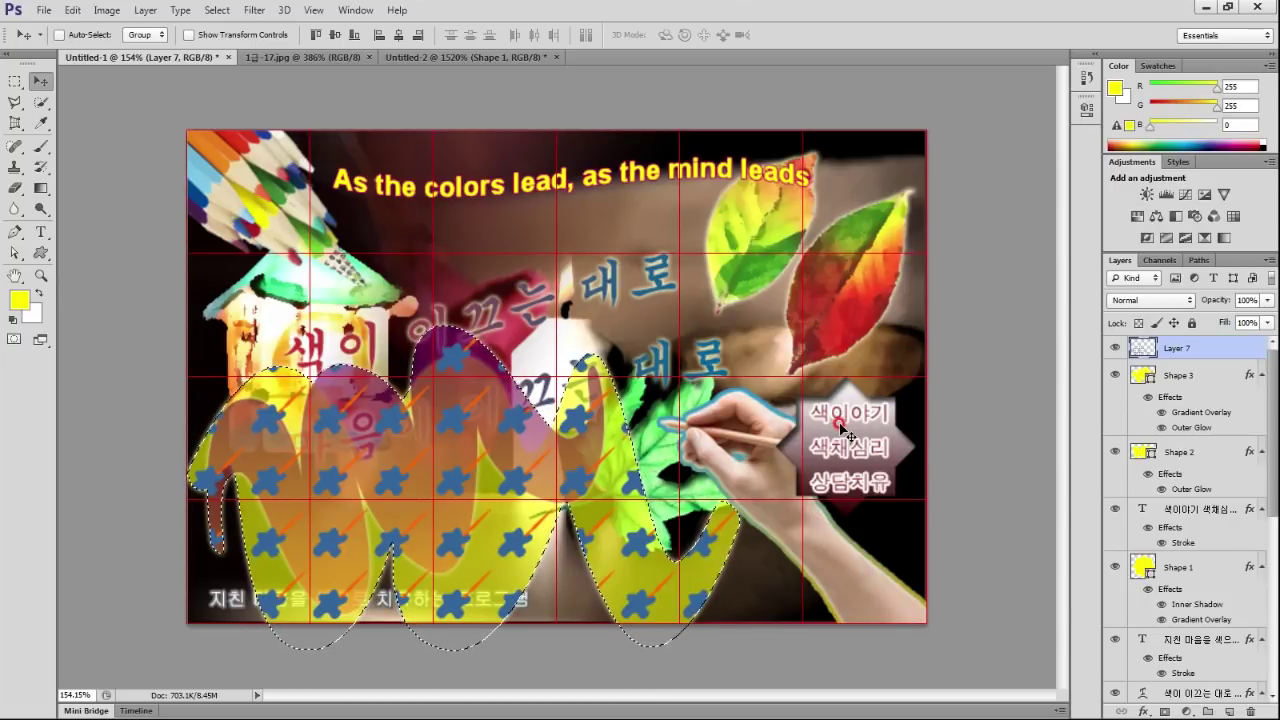
pyautogui.press('7')
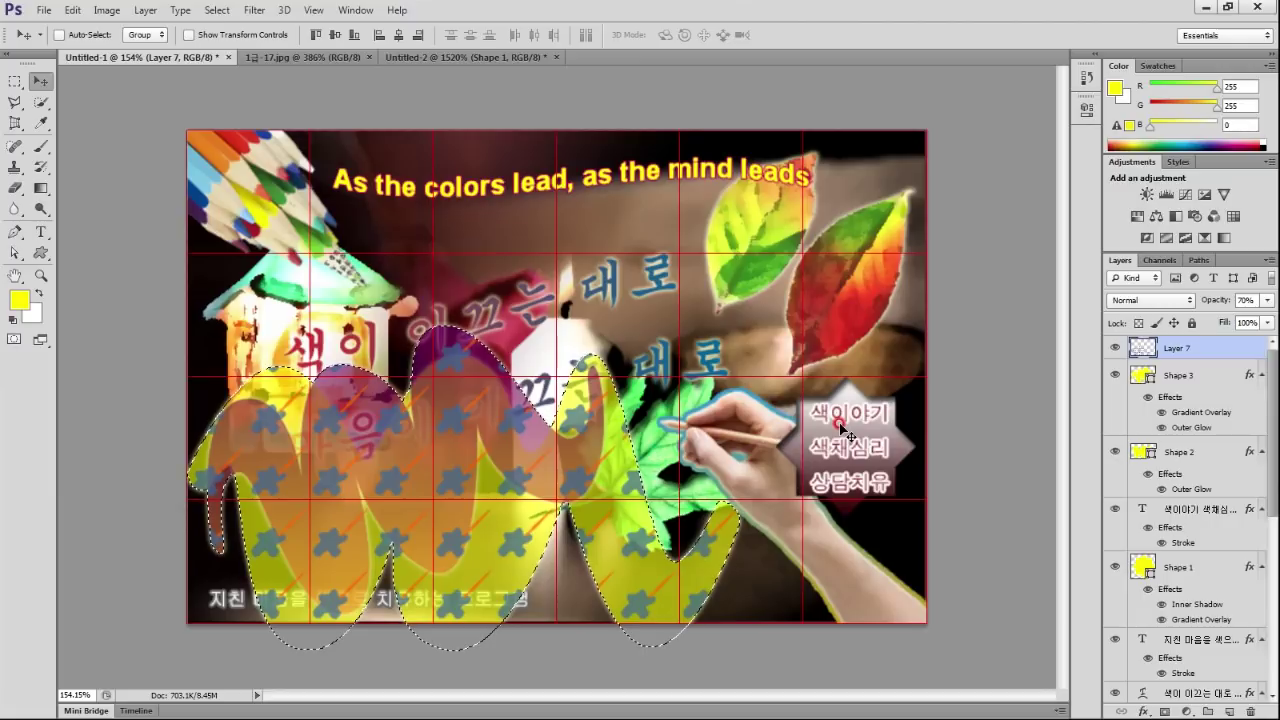
pyautogui.hotkey('ctrl', 'd')
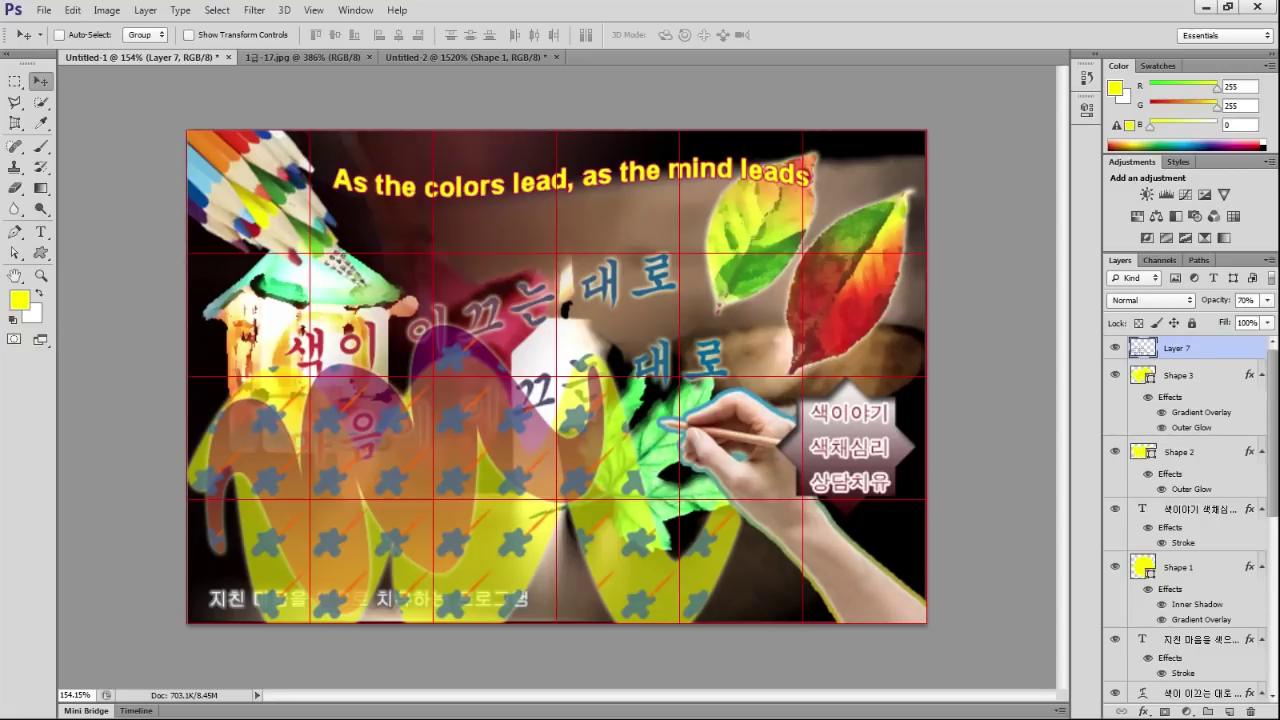
# Check the tutorial PDF, then choose the spiral in the Custom Shape tool.
pyautogui.hotkey('alt', 'Tab')
pyautogui.click(41, 253)
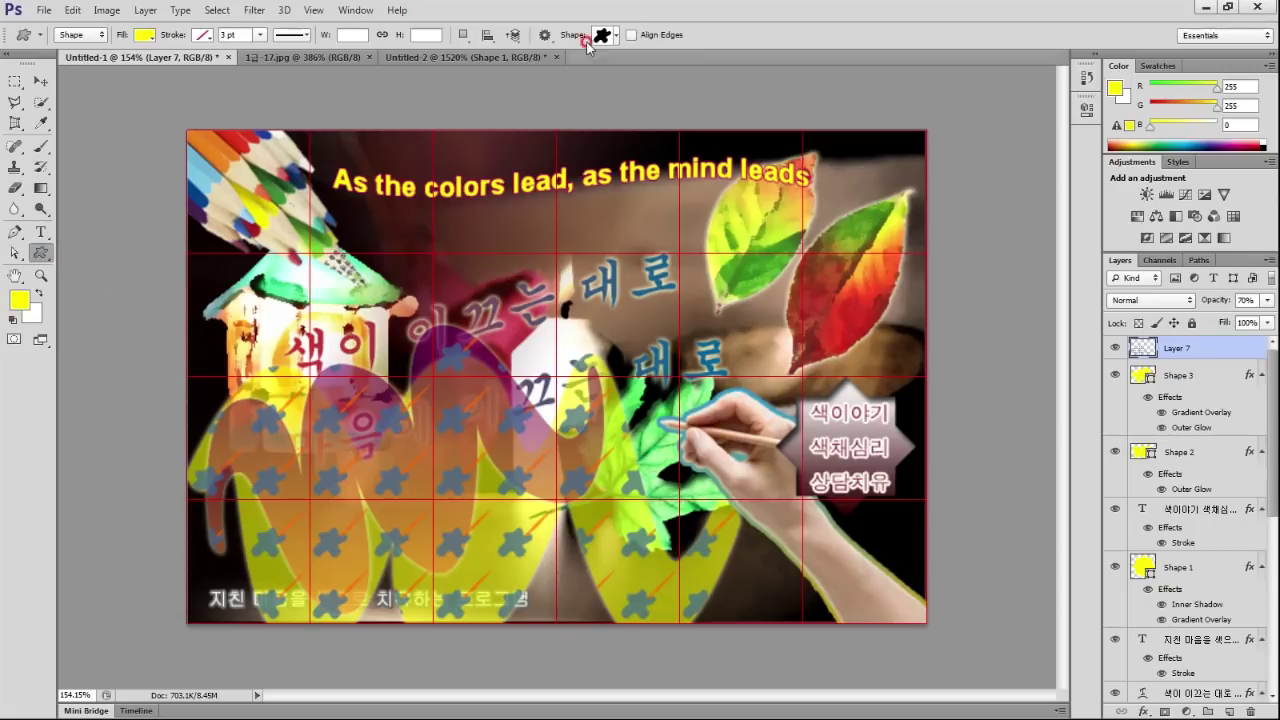
pyautogui.click(615, 35)
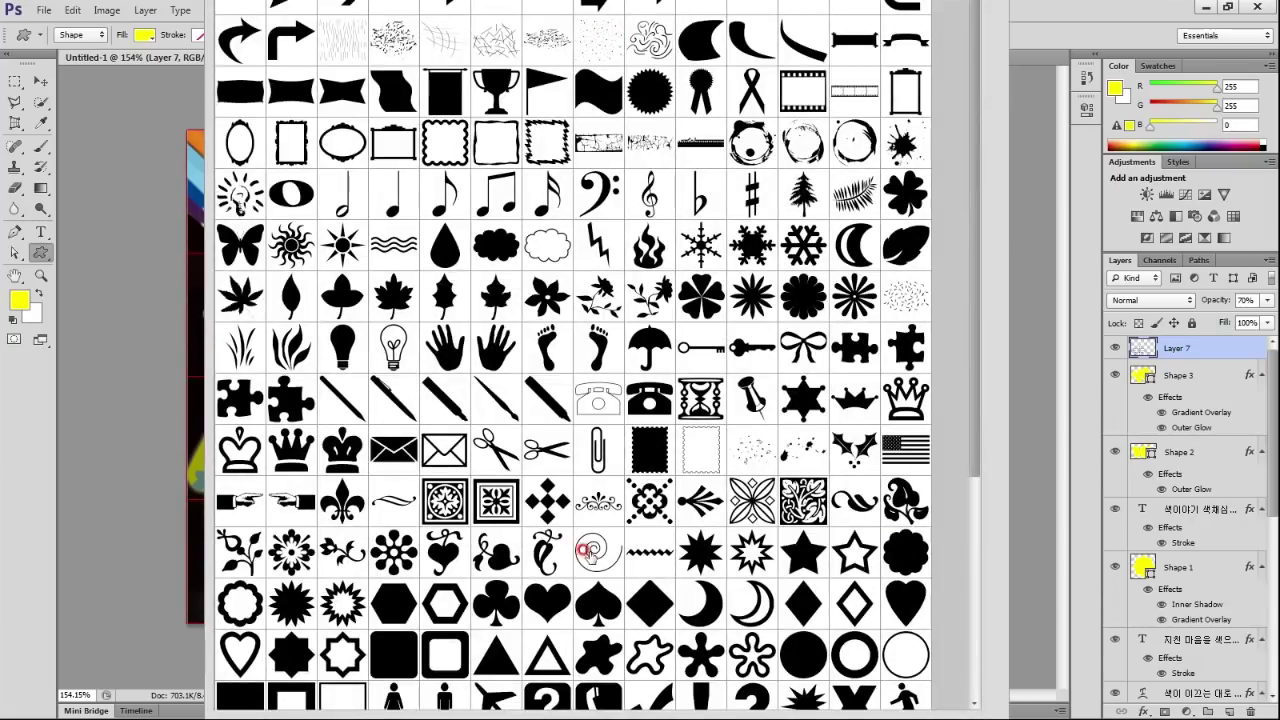
pyautogui.click(590, 552)
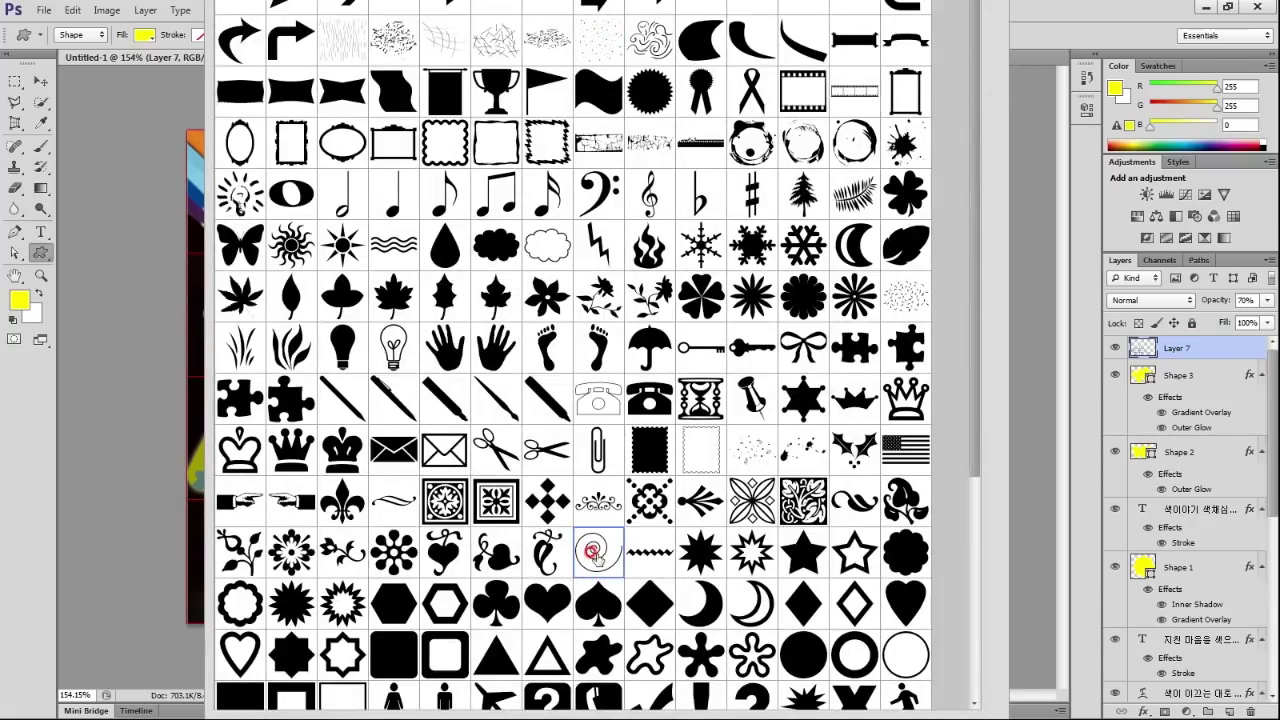
# Draw a spiral in the lower-left of the poster and shift it slightly up and left.
pyautogui.click(592, 552)
pyautogui.moveTo(219, 431); pyautogui.dragTo(421, 606)
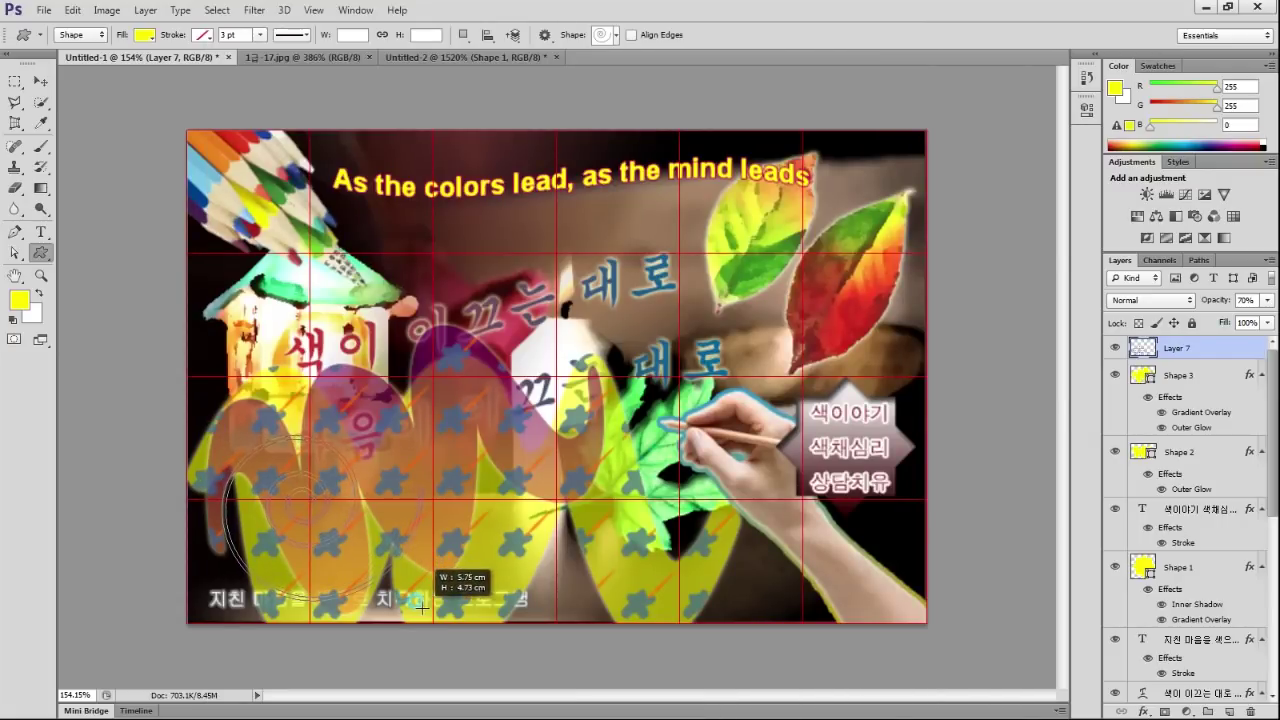
pyautogui.moveTo(421, 606); pyautogui.dragTo(450, 622)
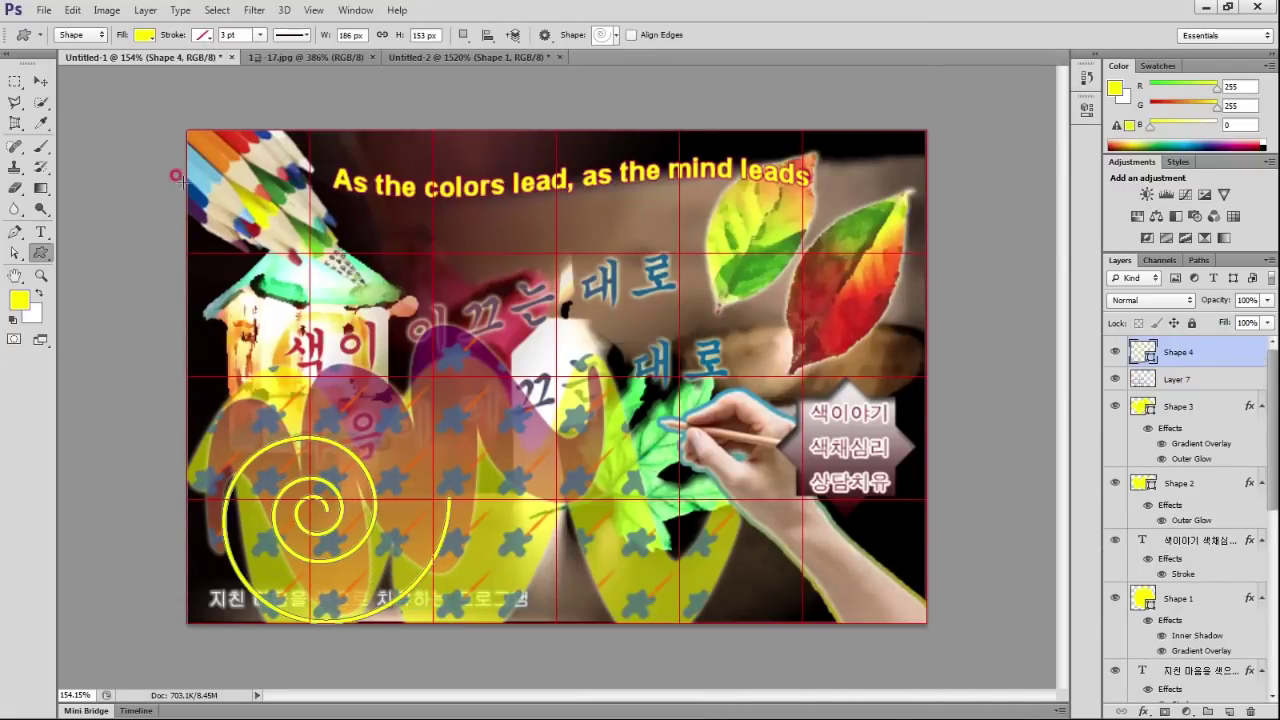
pyautogui.click(42, 81)
pyautogui.moveTo(309, 516); pyautogui.dragTo(271, 501)
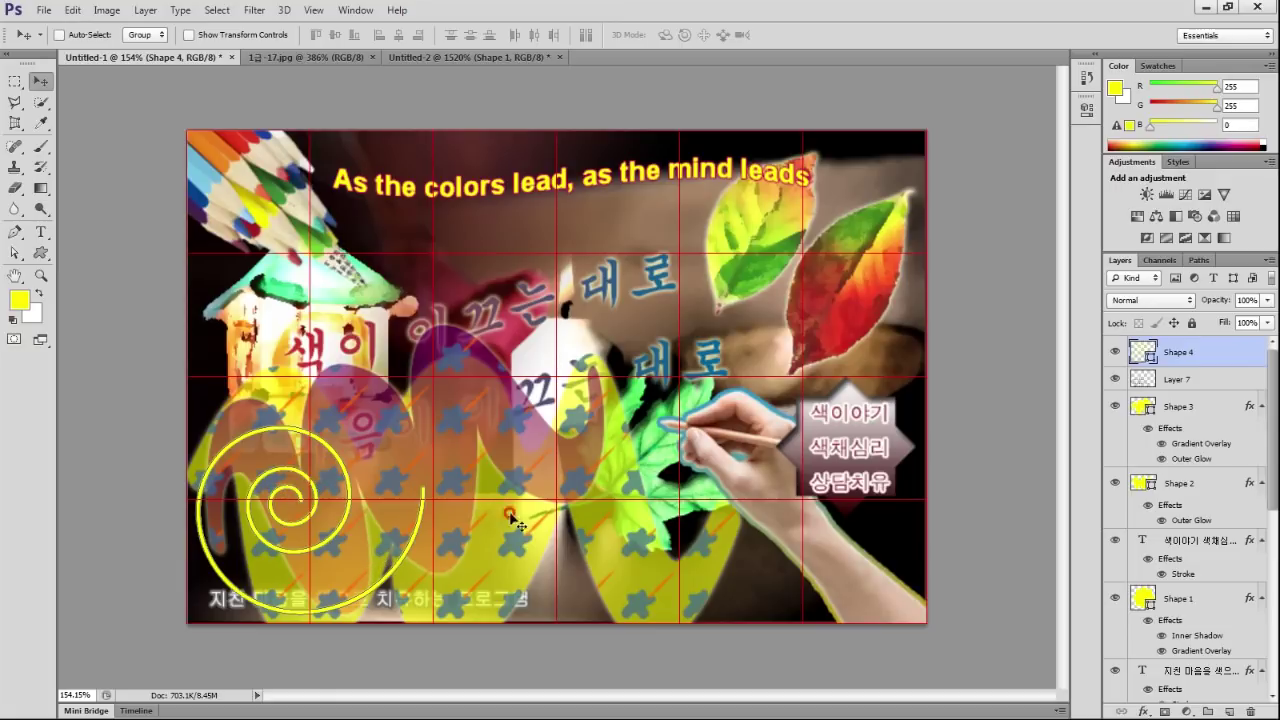
# Change the spiral's fill colour to lavender #ccccff.
pyautogui.doubleClick(1142, 351)
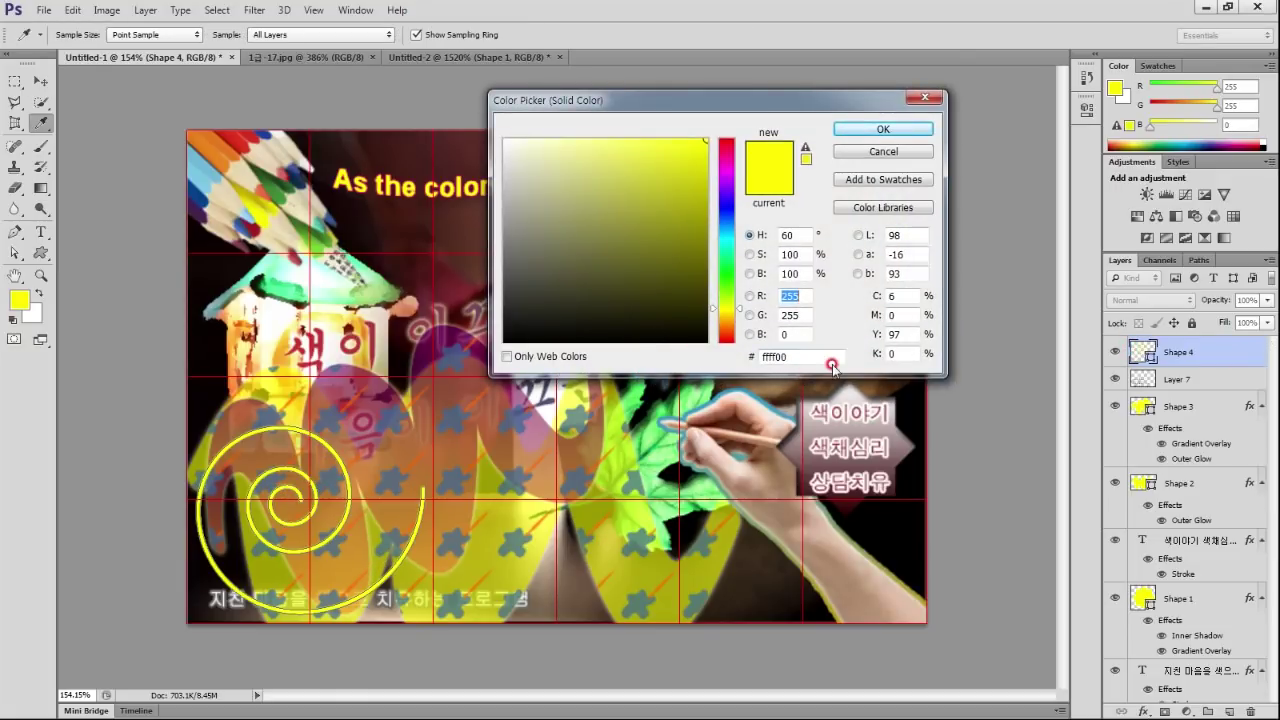
pyautogui.moveTo(835, 356); pyautogui.dragTo(655, 352)
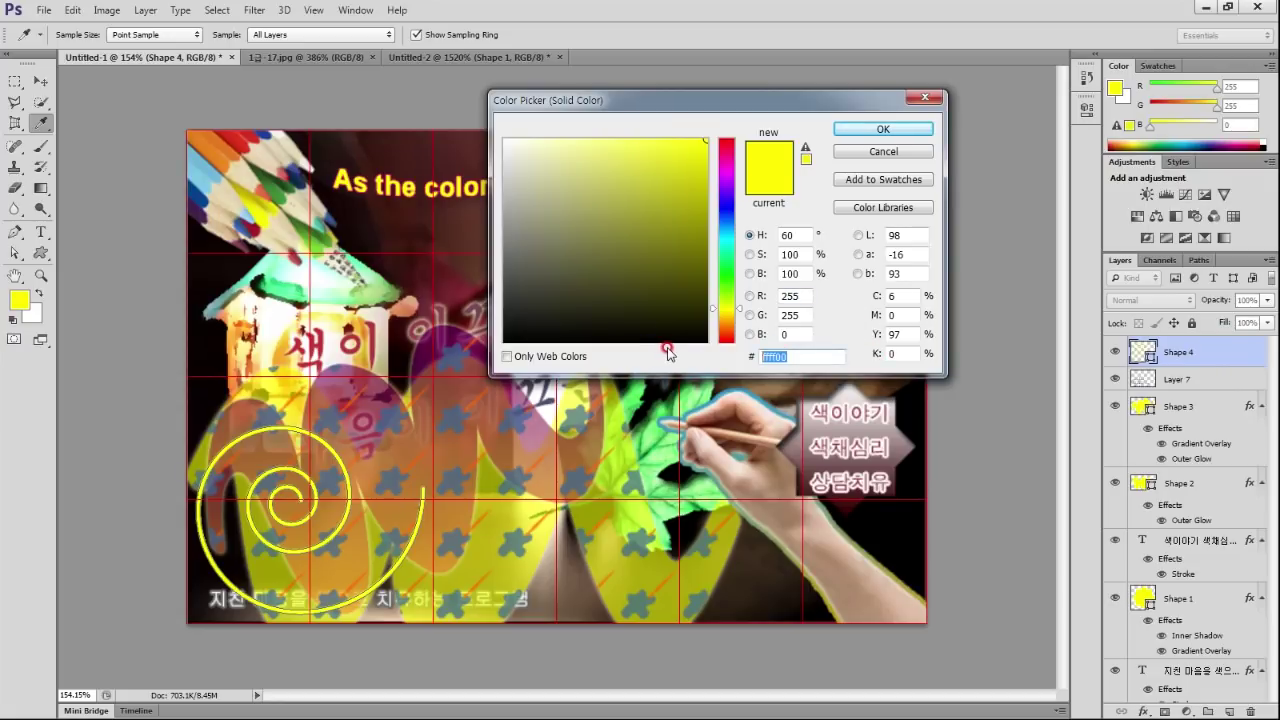
pyautogui.write('ccf')
pyautogui.click(871, 128)
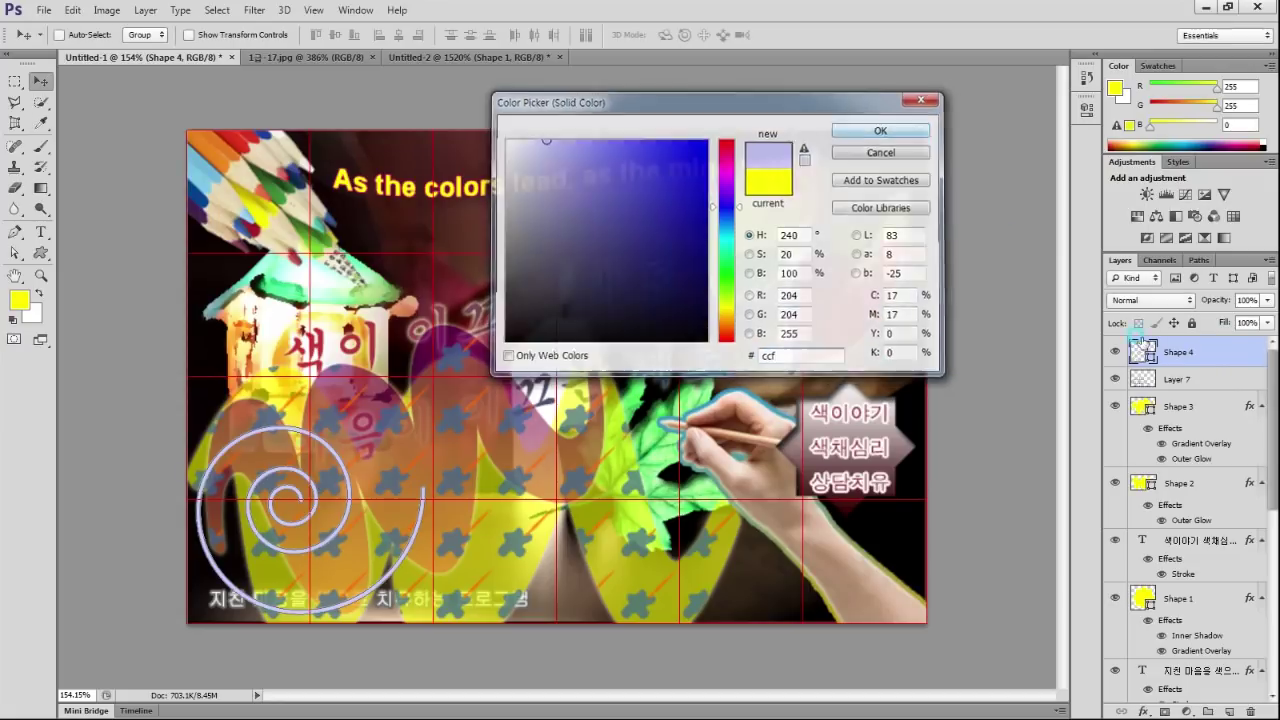
pyautogui.doubleClick(1220, 348)
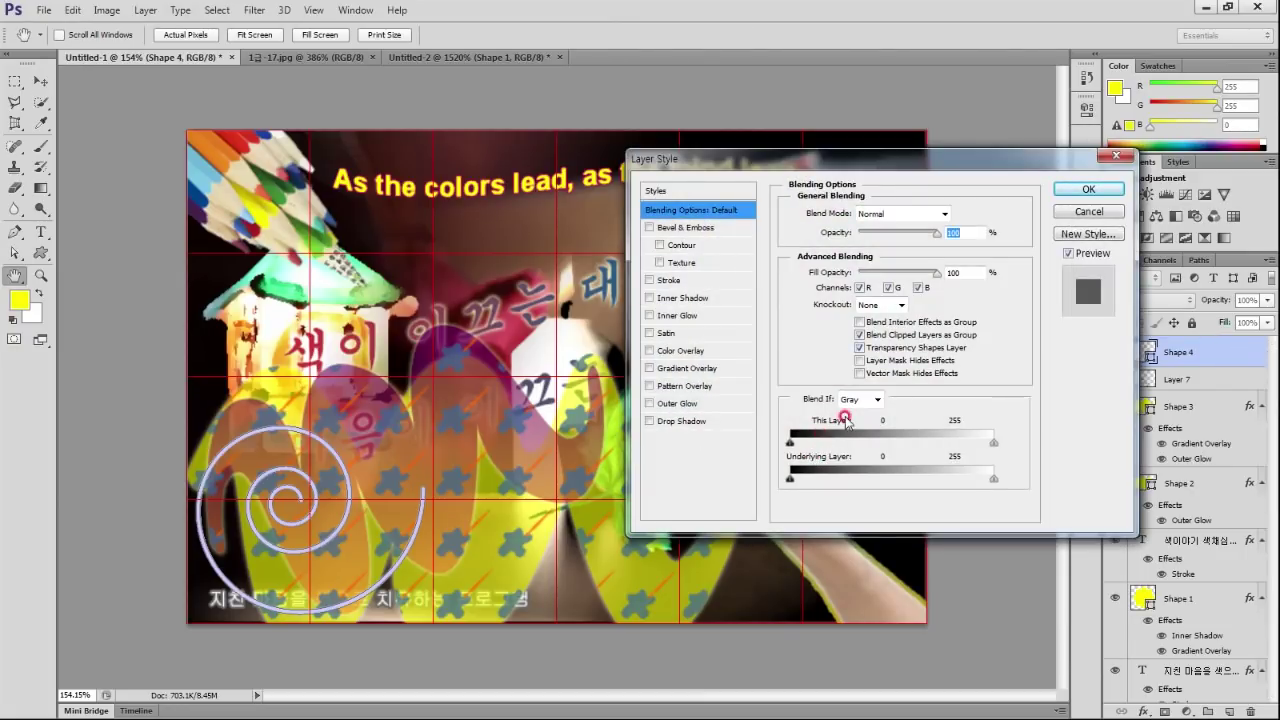
# Give the Shape 4 spiral a 2 px white Stroke effect.
pyautogui.click(686, 280)
pyautogui.click(943, 211)
pyautogui.click(849, 210)
pyautogui.moveTo(849, 211); pyautogui.dragTo(851, 211)
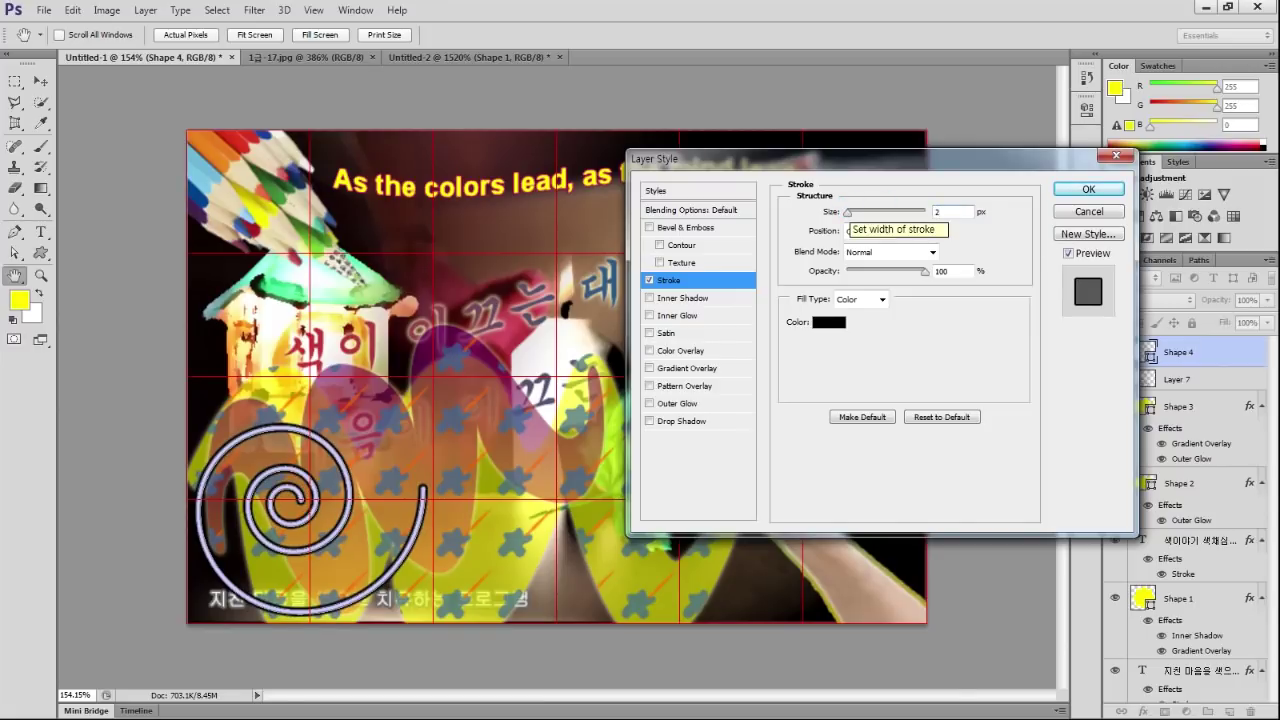
pyautogui.click(829, 320)
pyautogui.click(505, 140)
pyautogui.click(880, 128)
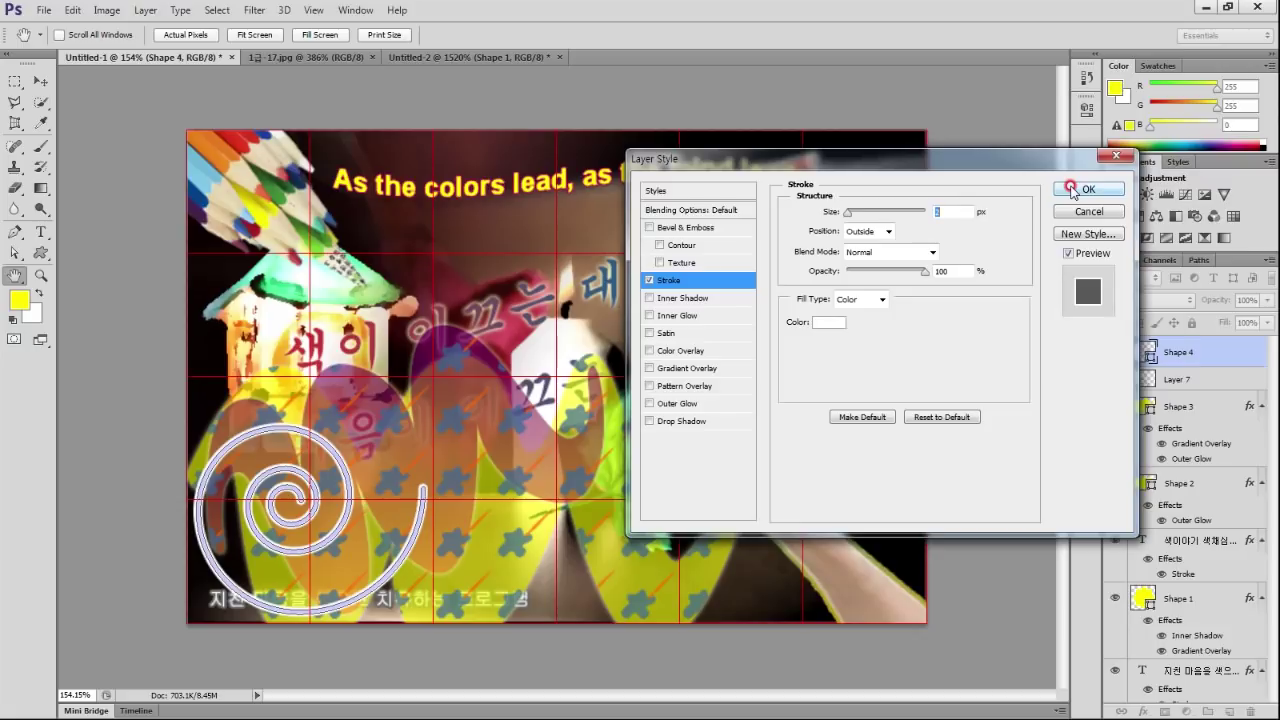
pyautogui.click(1072, 190)
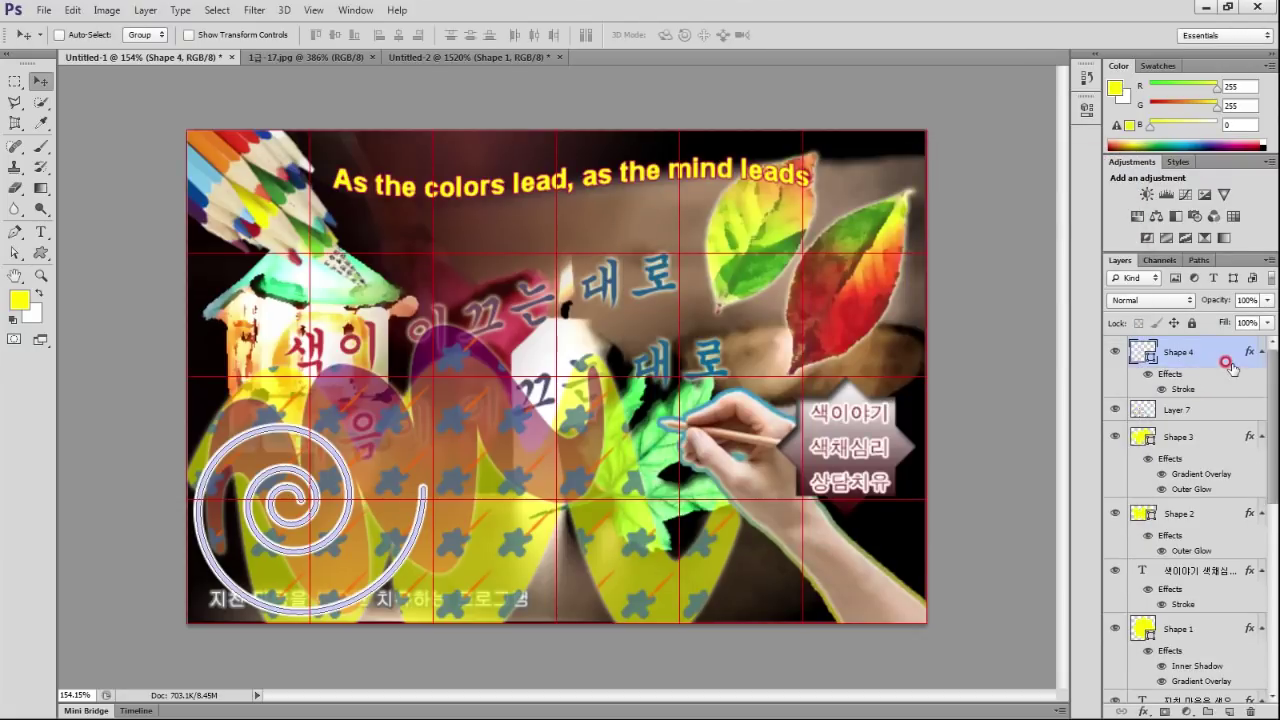
# Lower Shape 4 opacity to 50% and bring the Korean caption layer to the top.
pyautogui.press('5')
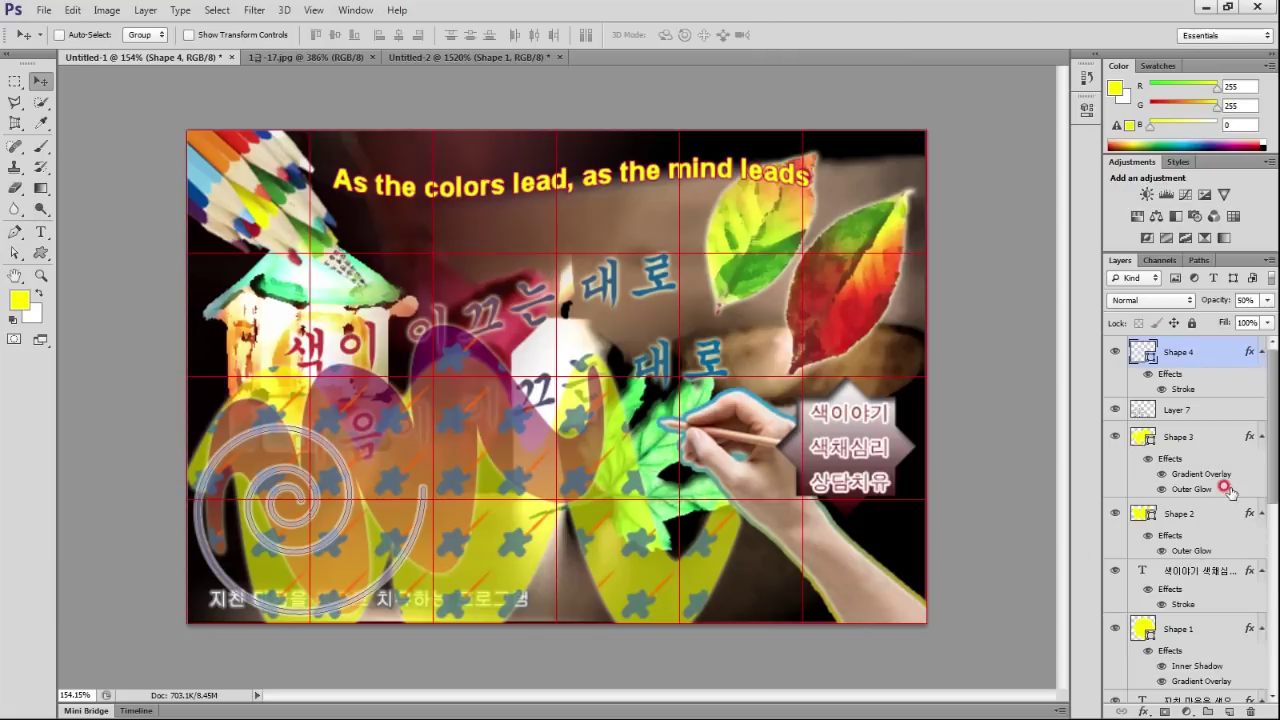
pyautogui.moveTo(1272, 485); pyautogui.dragTo(1272, 607)
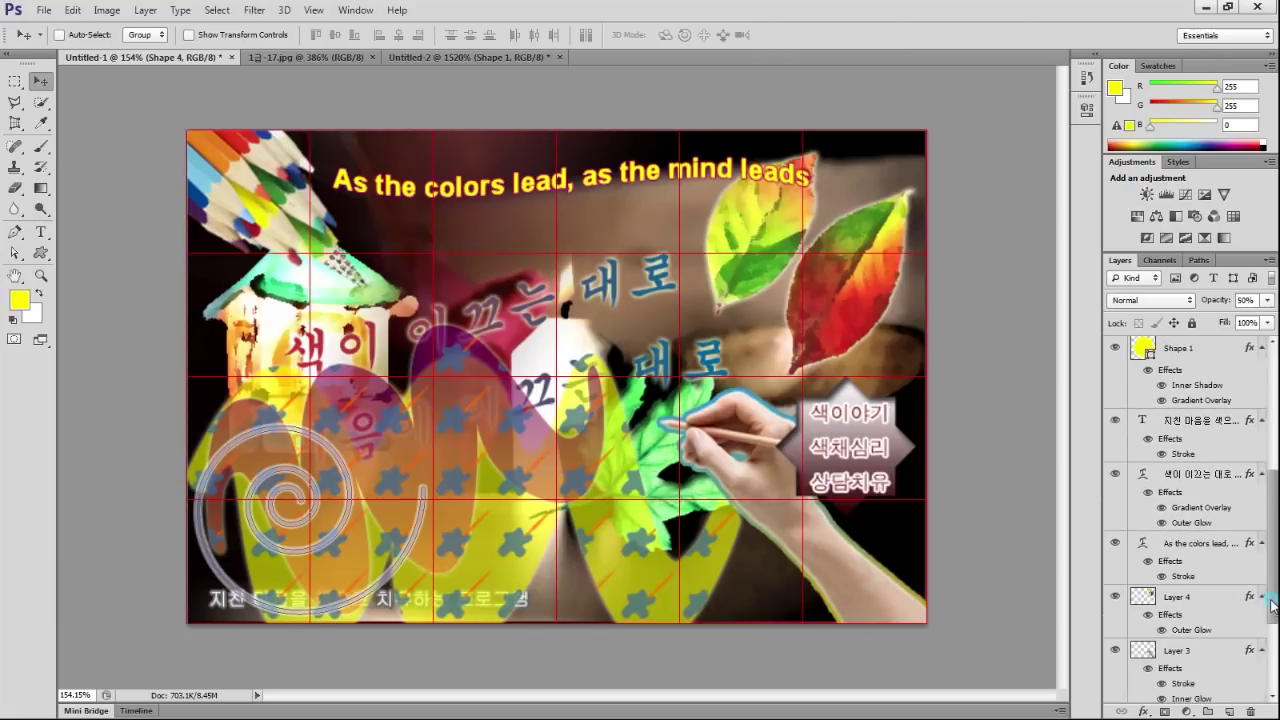
pyautogui.click(1200, 420)
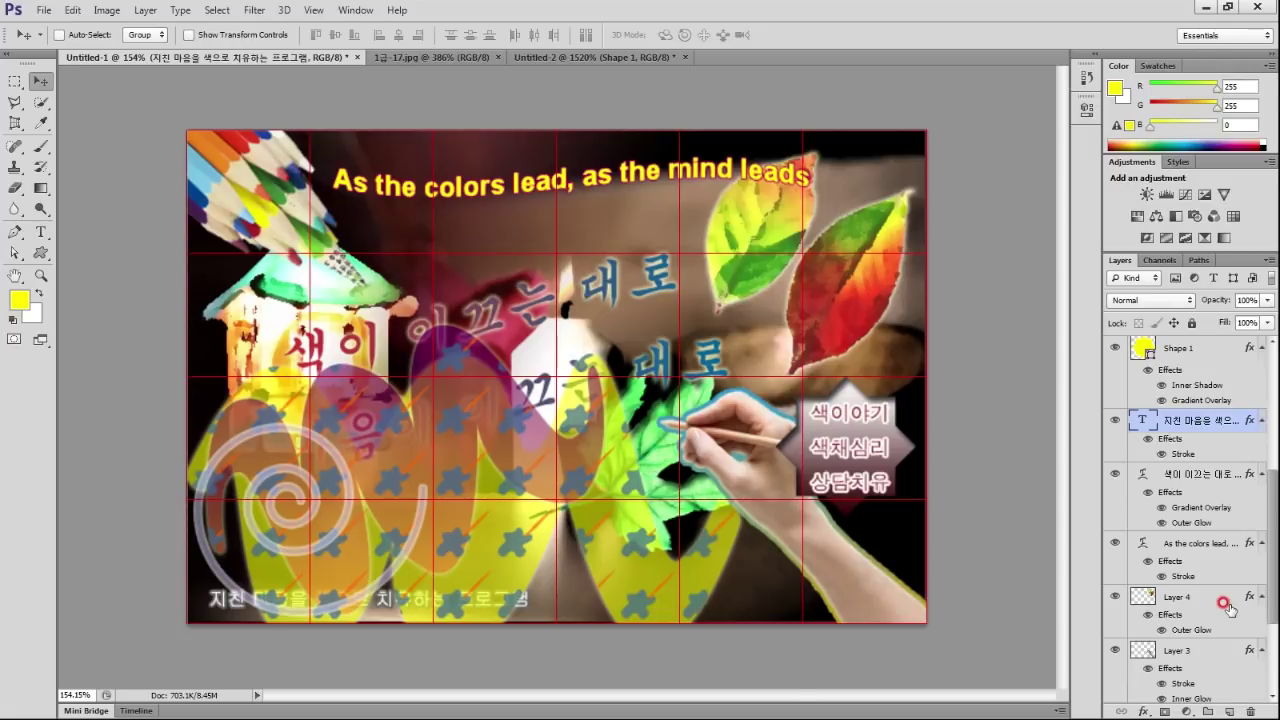
pyautogui.hotkey('ctrl', 'shift', ']')
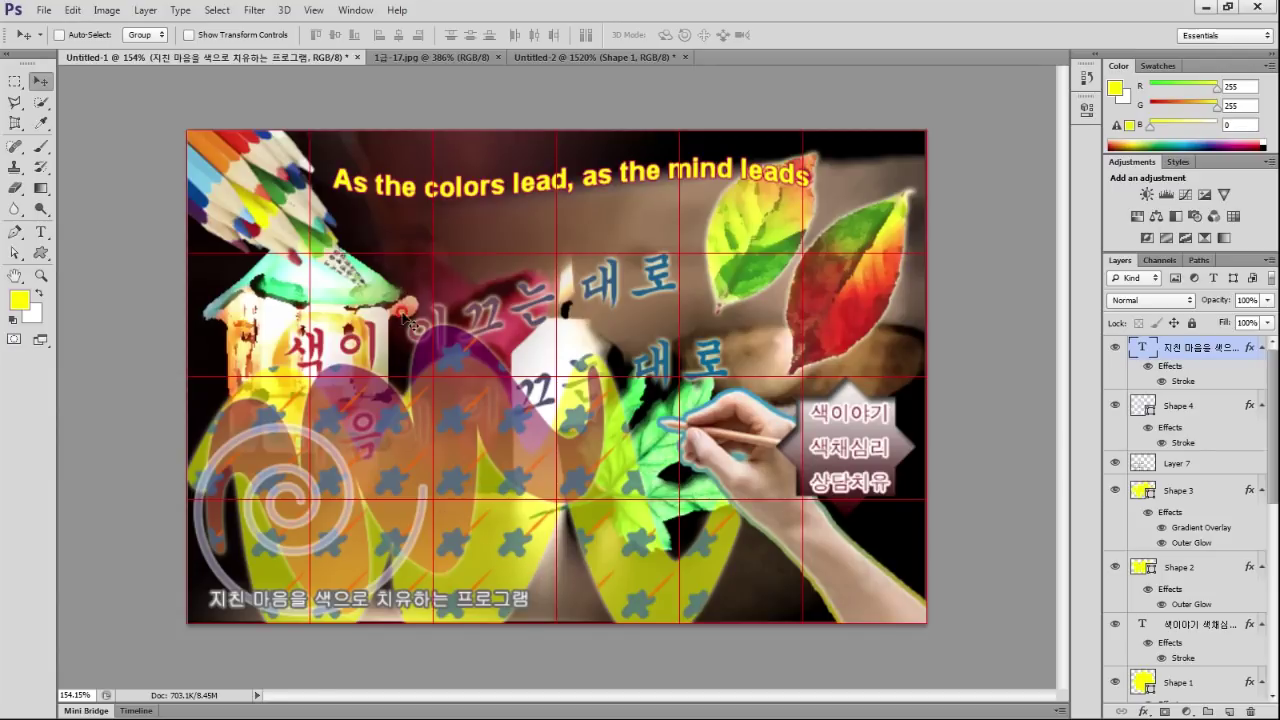
# Bring the 색이 이끄는 대로 text layer to the top of the stack.
pyautogui.keyDown('ctrl'); pyautogui.click(368, 352); pyautogui.keyUp('ctrl')
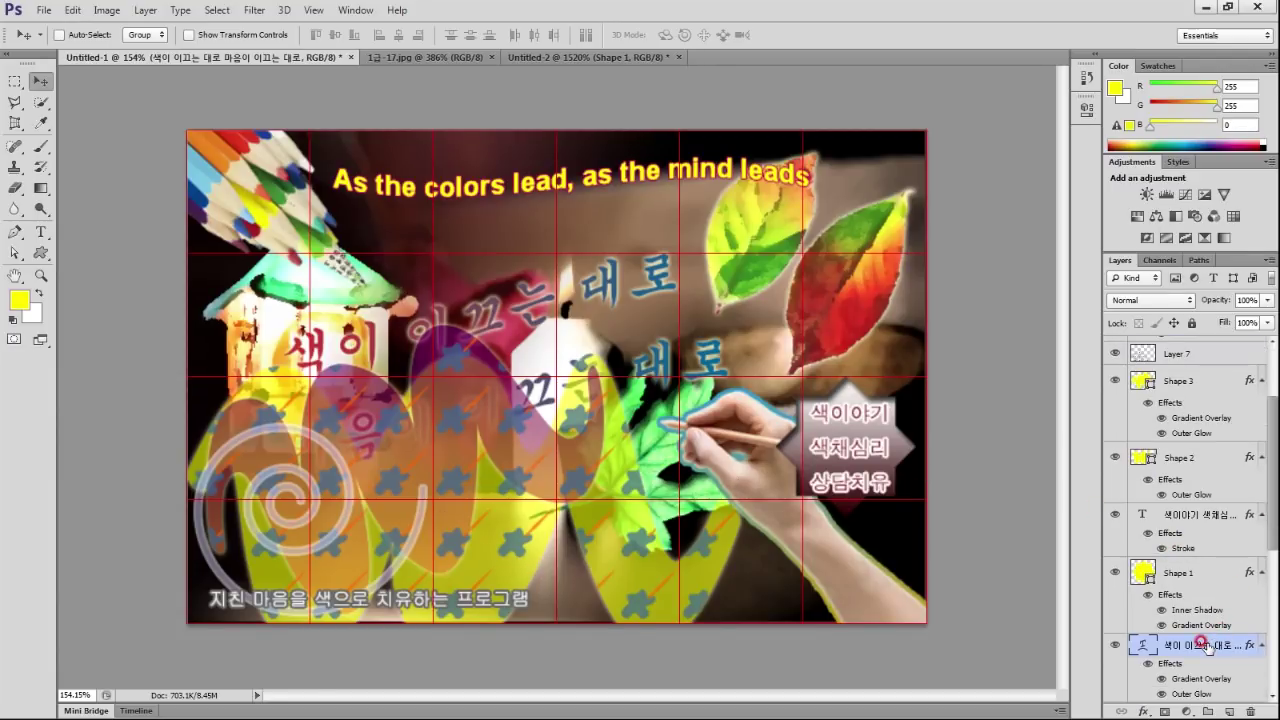
pyautogui.hotkey('ctrl', 'shift', ']')
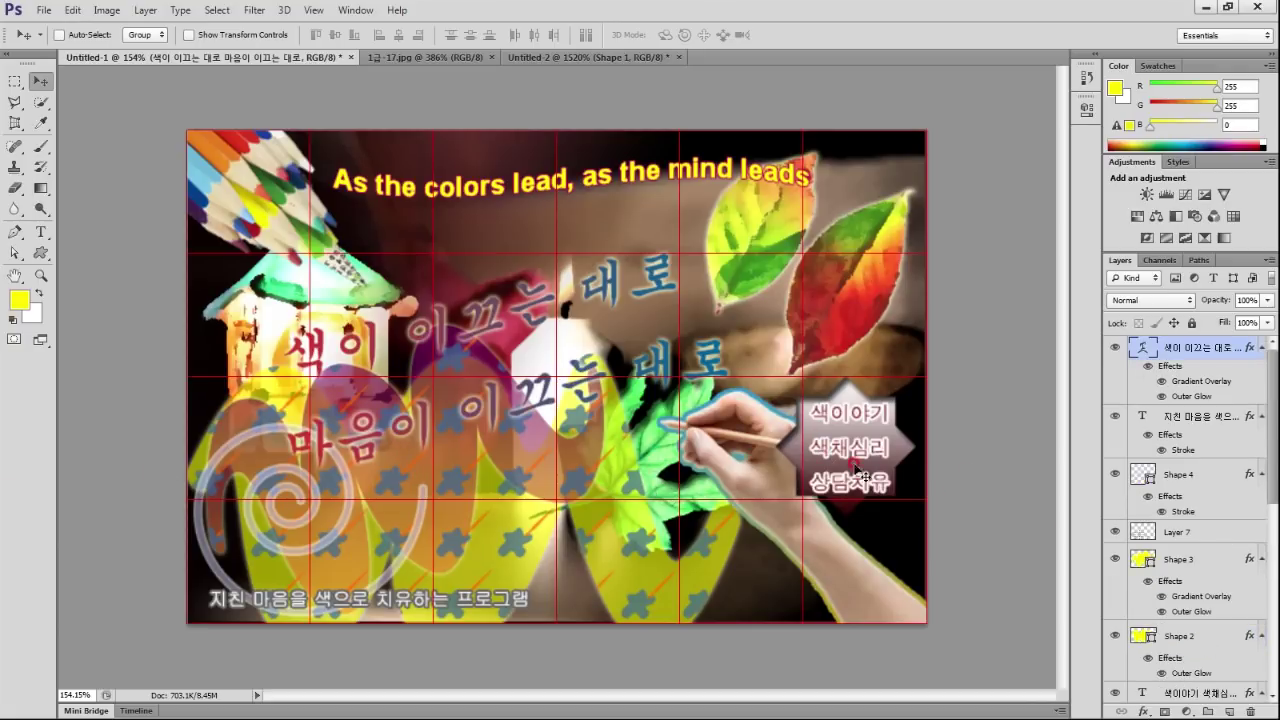
pyautogui.keyDown('ctrl'); pyautogui.click(760, 492); pyautogui.keyUp('ctrl')
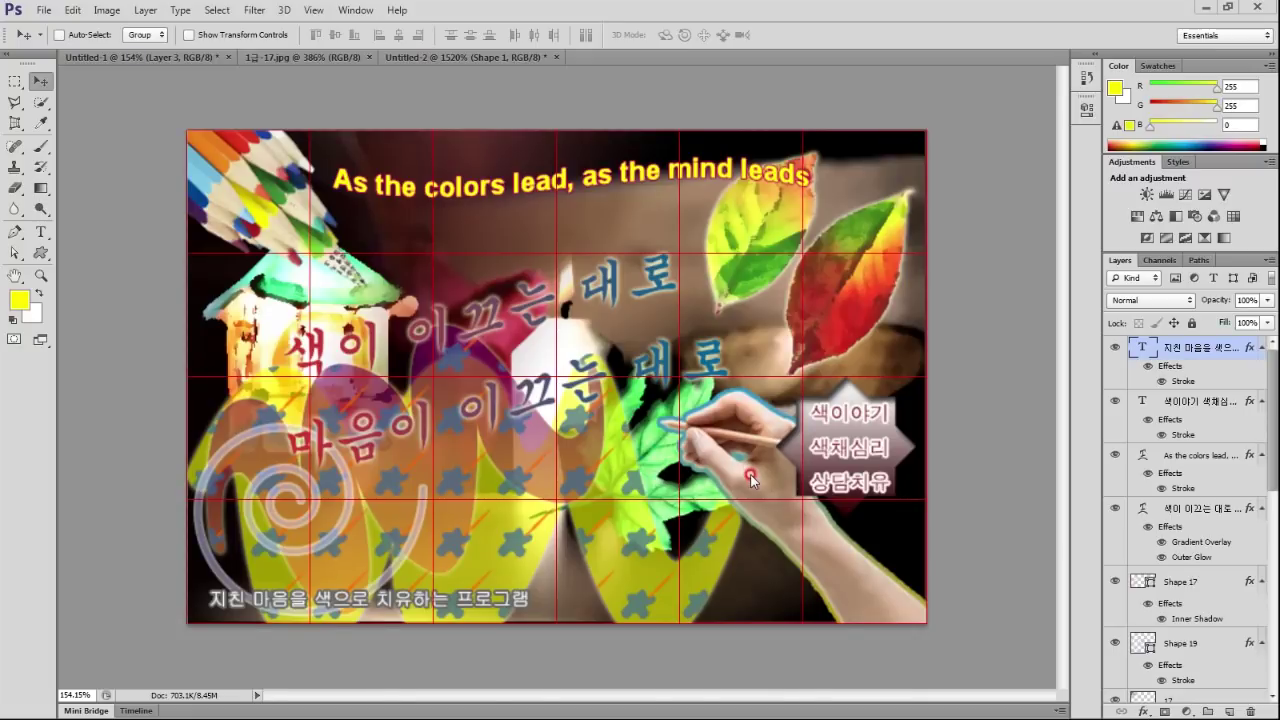
# Bring the hand-and-pencil layer to the top and nudge it into place.
pyautogui.keyDown('ctrl'); pyautogui.click(750, 477); pyautogui.keyUp('ctrl')
pyautogui.moveTo(763, 483); pyautogui.dragTo(783, 505)
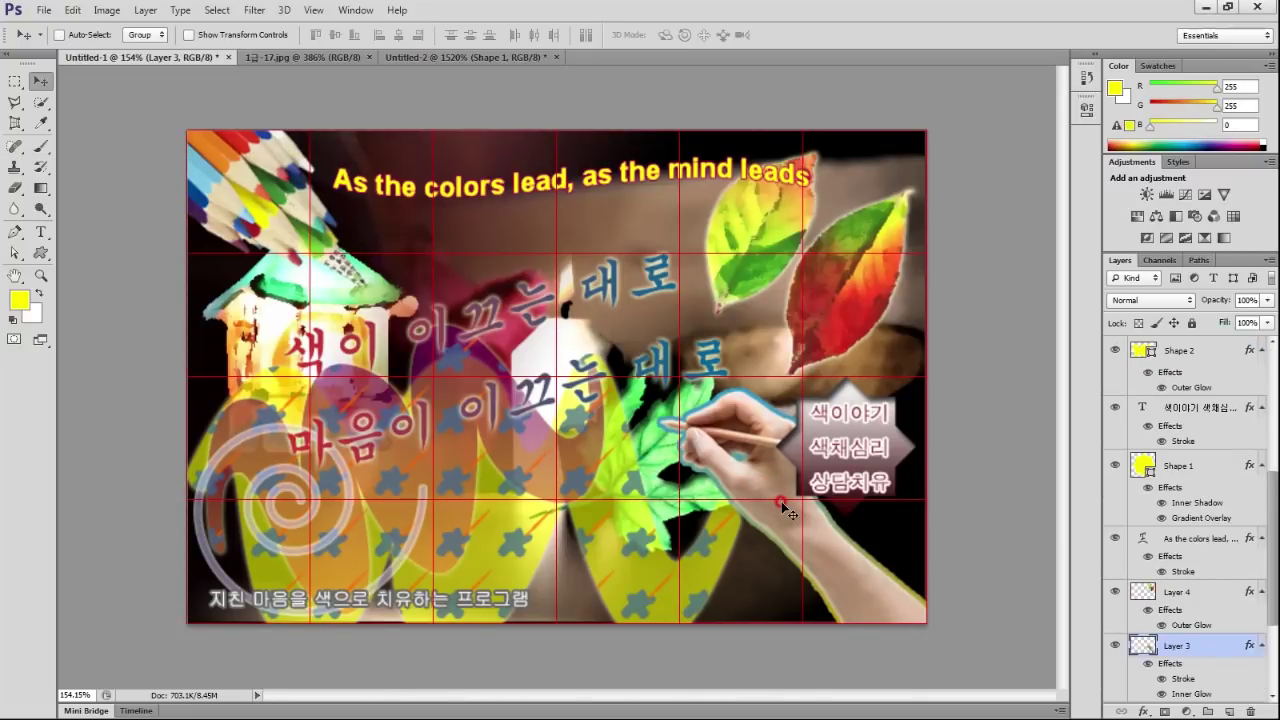
pyautogui.hotkey('ctrl', 'shift', ']')
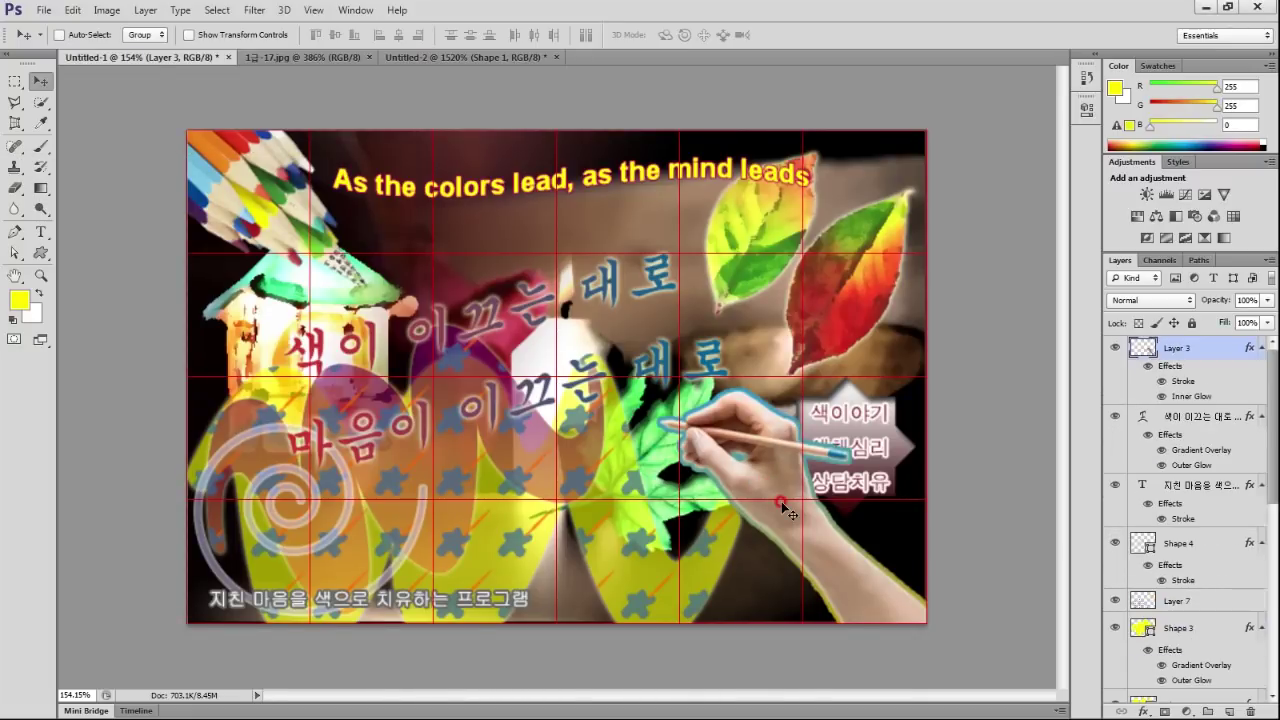
pyautogui.moveTo(763, 497); pyautogui.dragTo(748, 491)
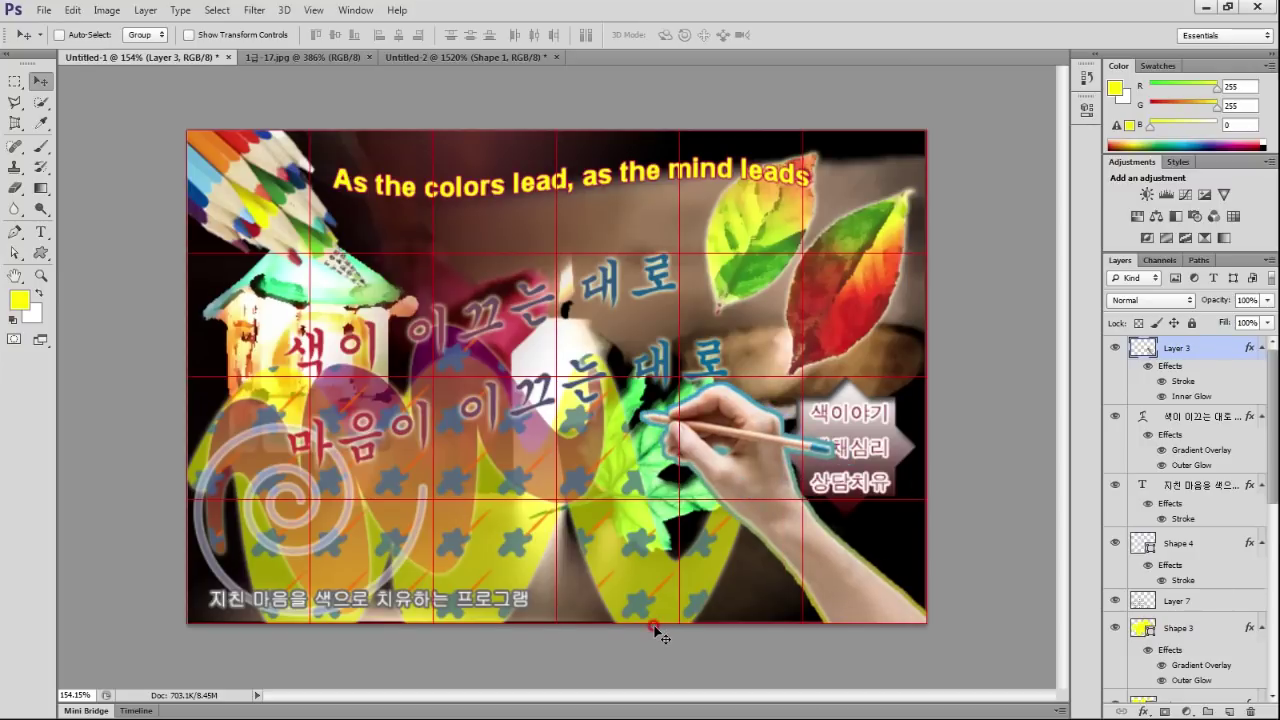
pyautogui.press('Down')
pyautogui.press('Down')
pyautogui.press('Down')
pyautogui.press('Down')
pyautogui.press('Down')
pyautogui.press('Down')
pyautogui.press('Down')
pyautogui.press('Down')
pyautogui.press('Down')
pyautogui.press('Down')
pyautogui.press('Down')
pyautogui.press('Down')
pyautogui.press('Up')
pyautogui.press('Up')
pyautogui.press('Up')
pyautogui.press('Up')
pyautogui.press('Up')
pyautogui.press('Up')
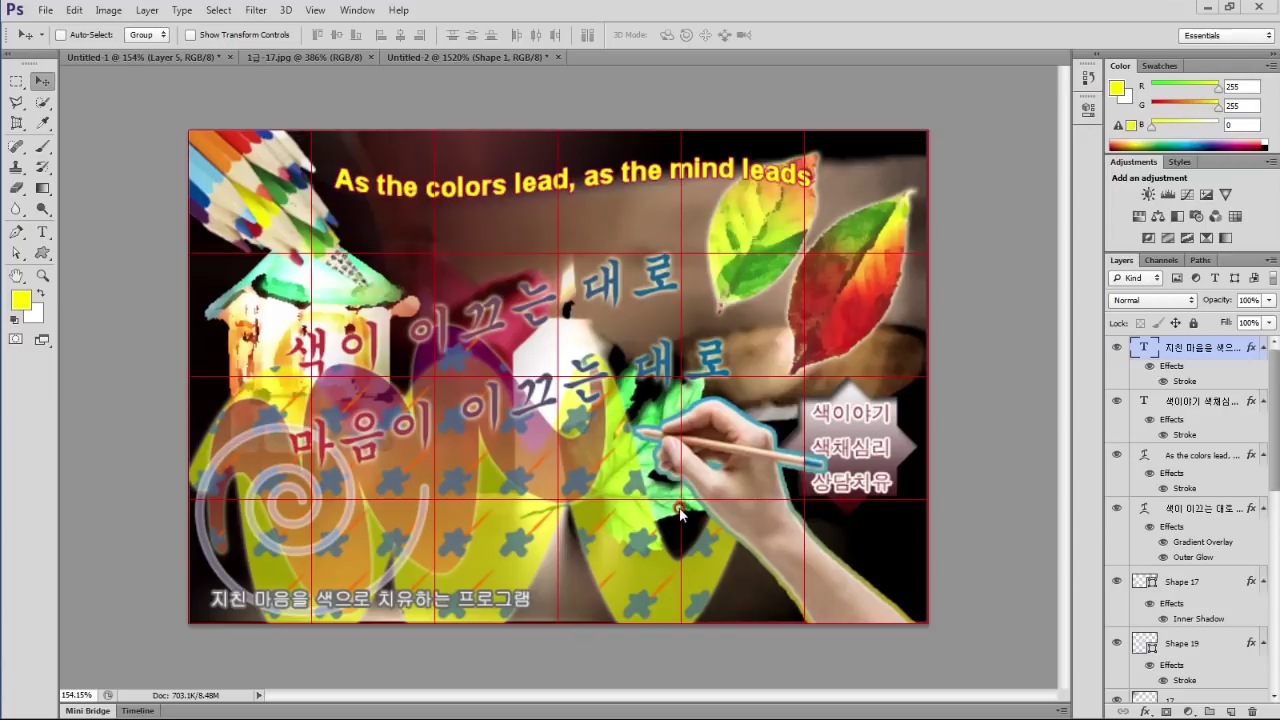
# Move the green leaf Layer 5 above Shape 3 and compare with the reference PDF.
pyautogui.click(1204, 655)
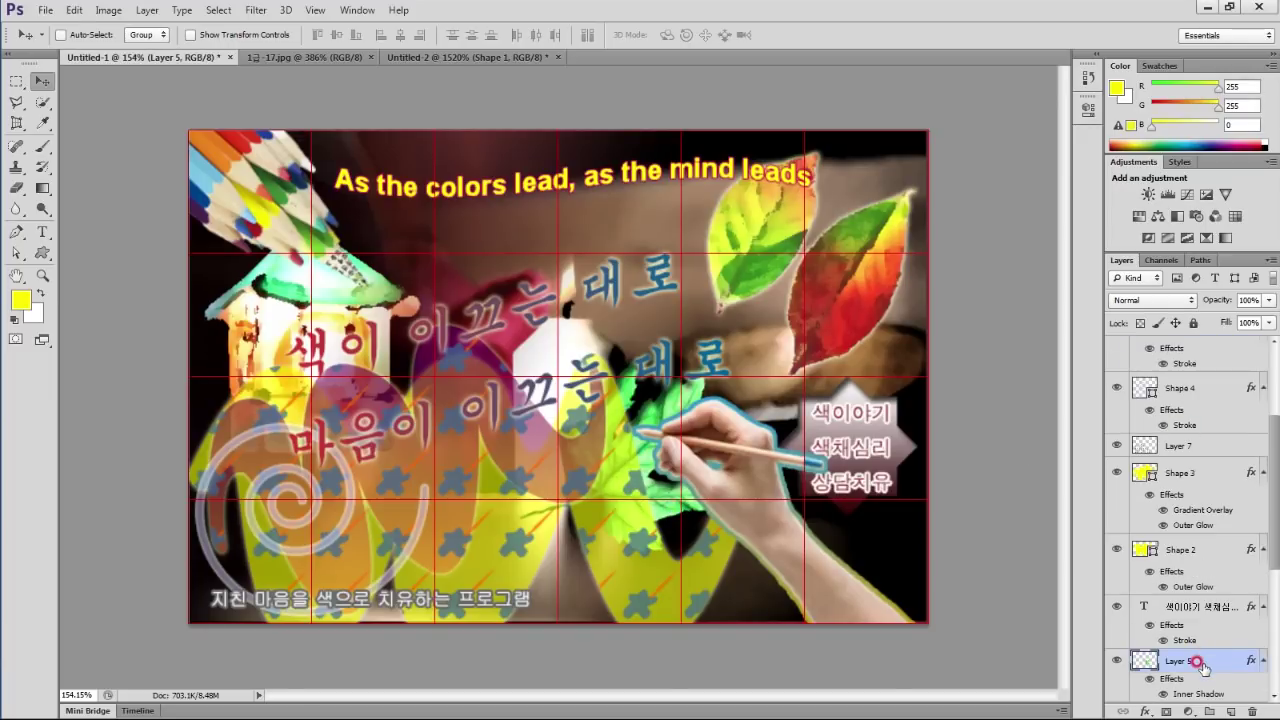
pyautogui.moveTo(1204, 663); pyautogui.dragTo(1219, 464)
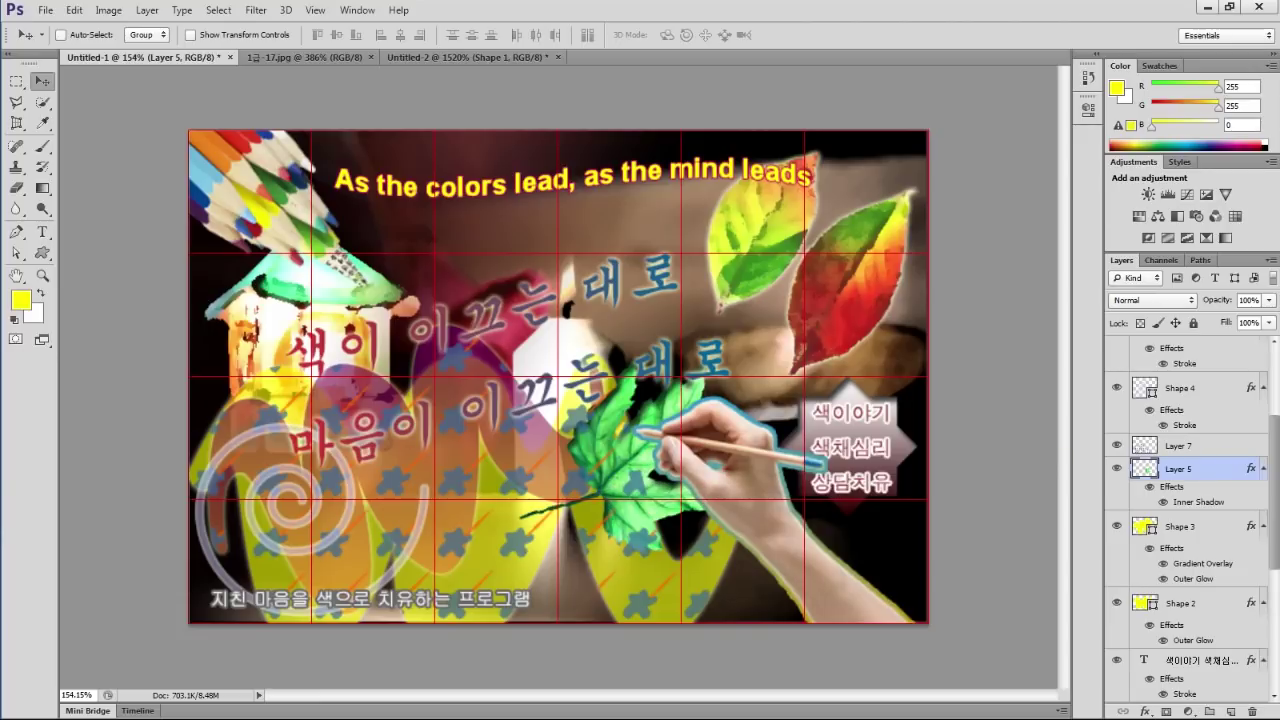
pyautogui.hotkey('alt', 'Tab')
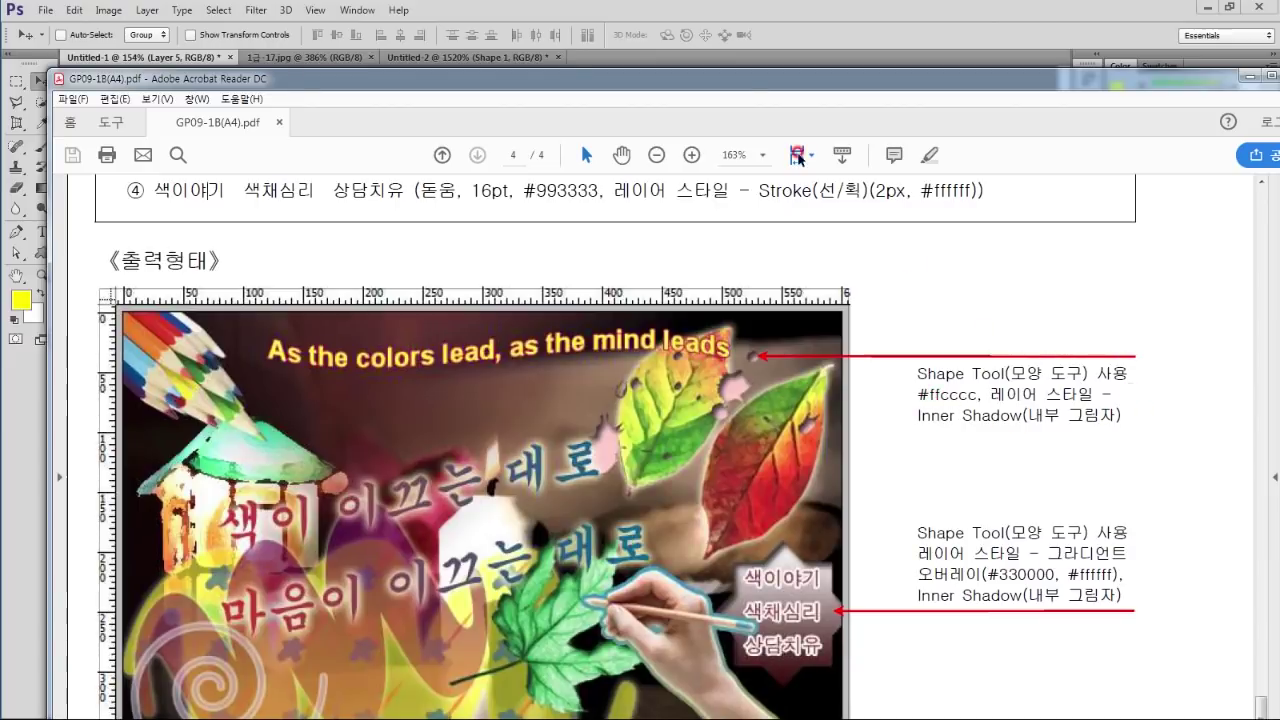
pyautogui.hotkey('alt', 'Tab')
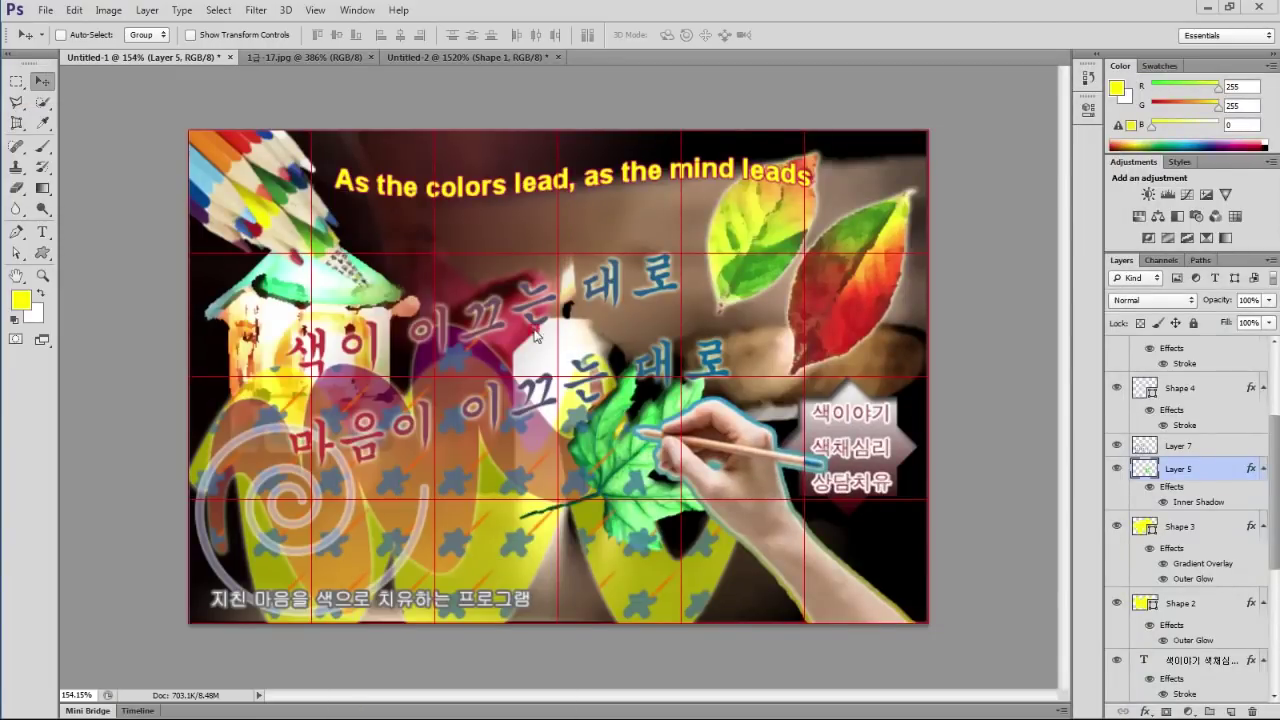
pyautogui.click(43, 255)
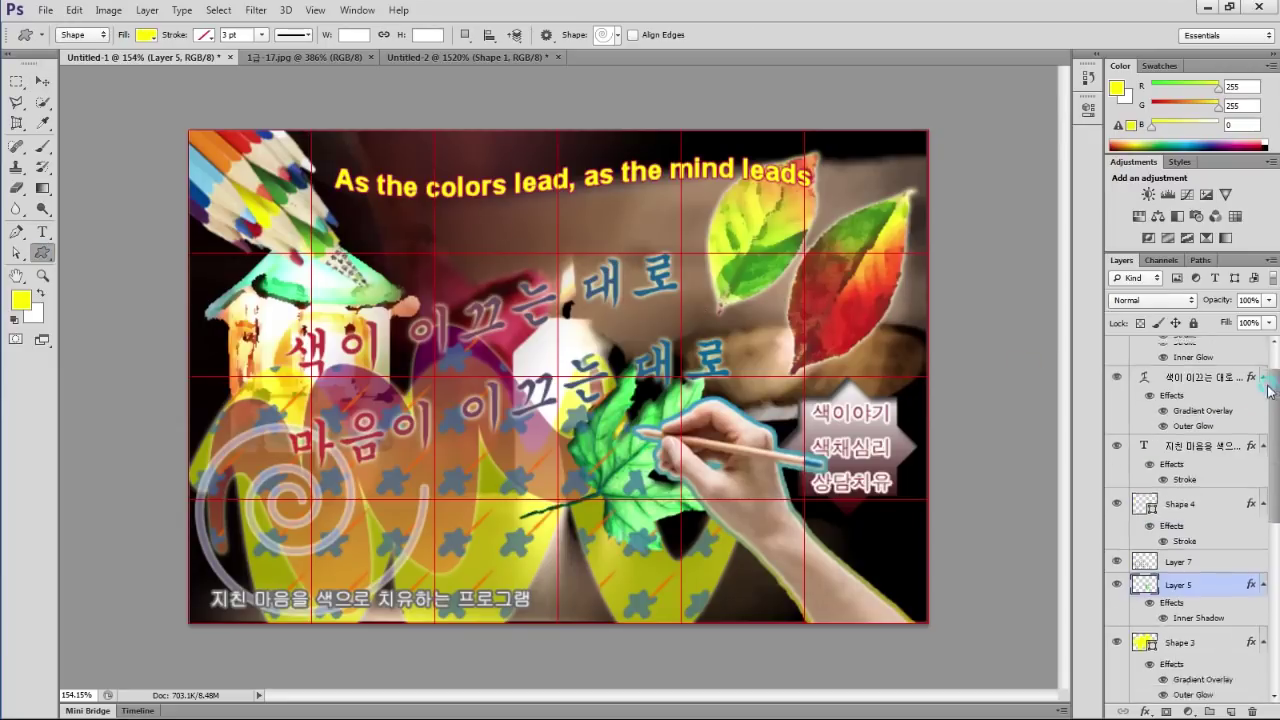
# Draw a yellow splatter shape, Shape 5, above Layer 3 across the upper leaf tops.
pyautogui.moveTo(1276, 437); pyautogui.dragTo(1266, 302)
pyautogui.click(1176, 345)
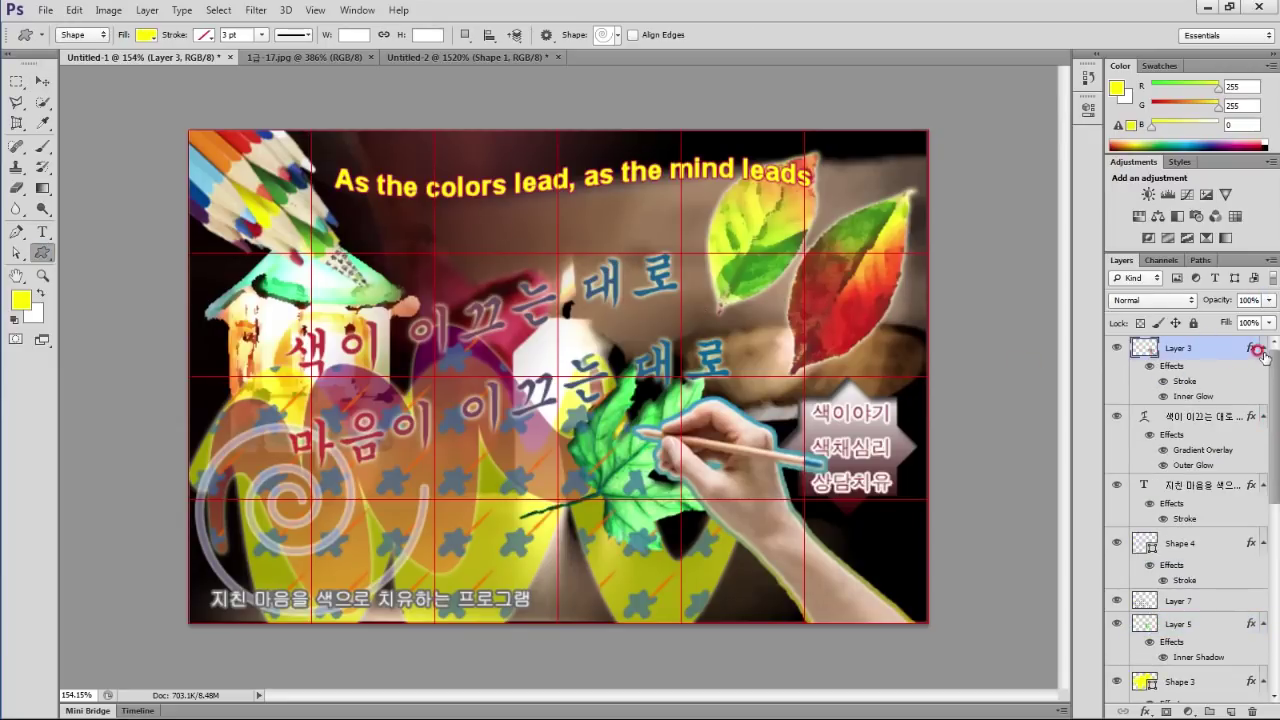
pyautogui.click(617, 36)
pyautogui.click(803, 452)
pyautogui.click(803, 452)
pyautogui.moveTo(706, 176); pyautogui.dragTo(893, 325)
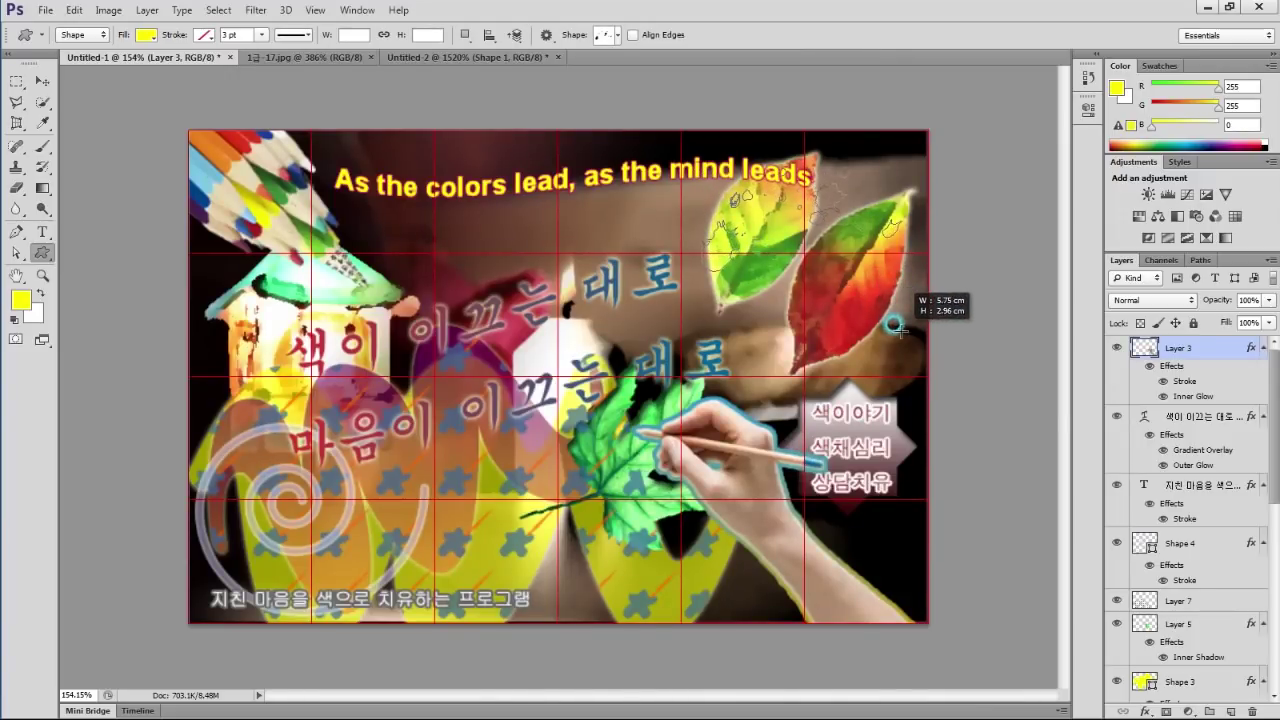
pyautogui.moveTo(893, 325); pyautogui.dragTo(894, 318)
pyautogui.click(1243, 379)
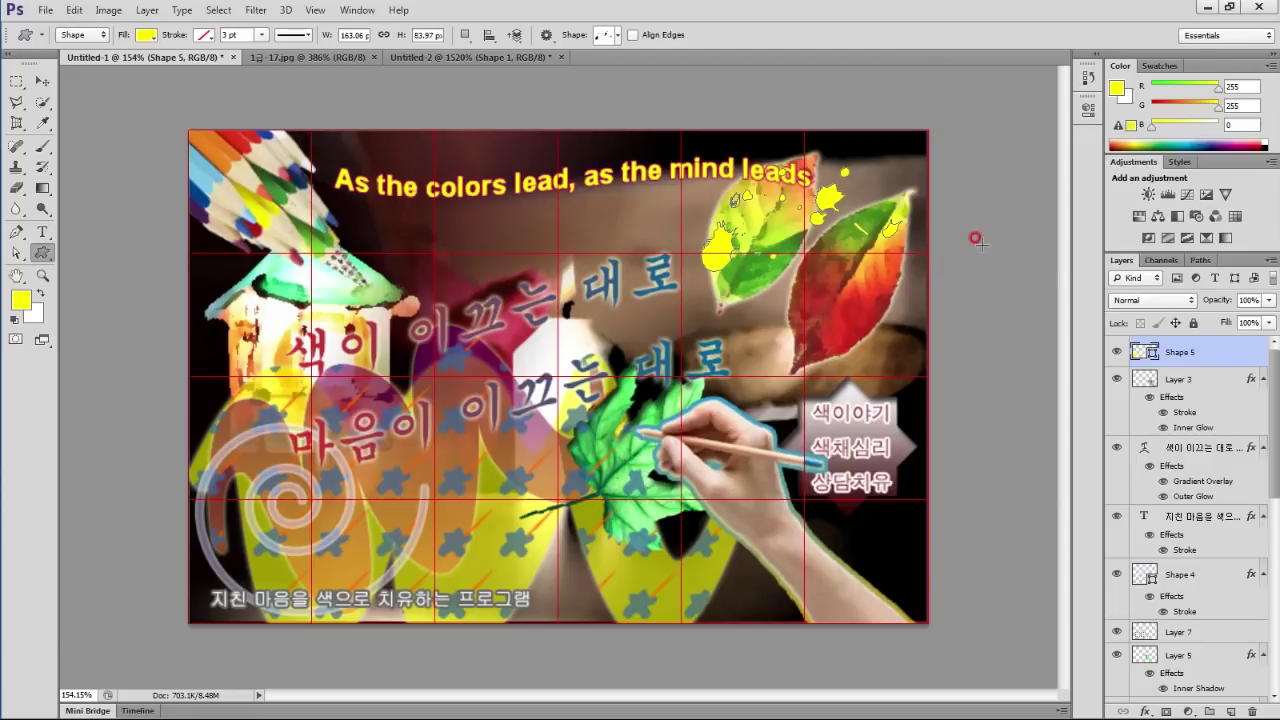
# Change the splatter's fill colour to light pink #ffcccc.
pyautogui.doubleClick(1145, 350)
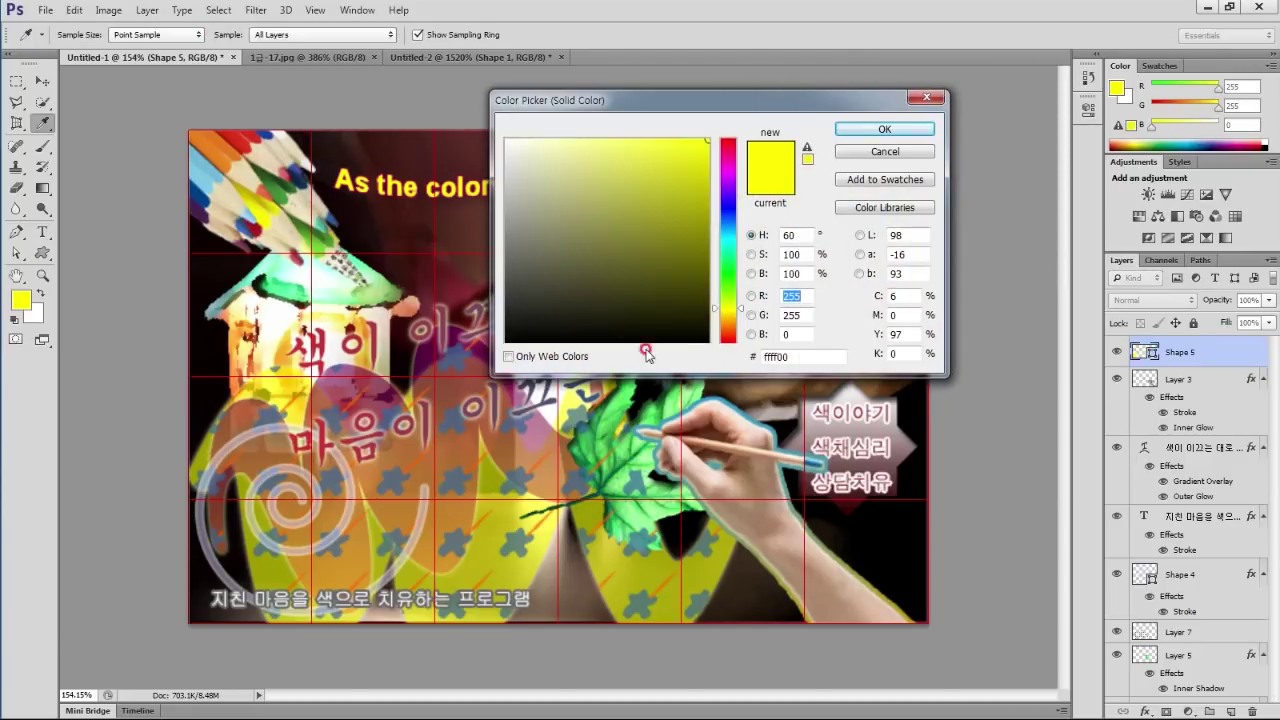
pyautogui.click(787, 355)
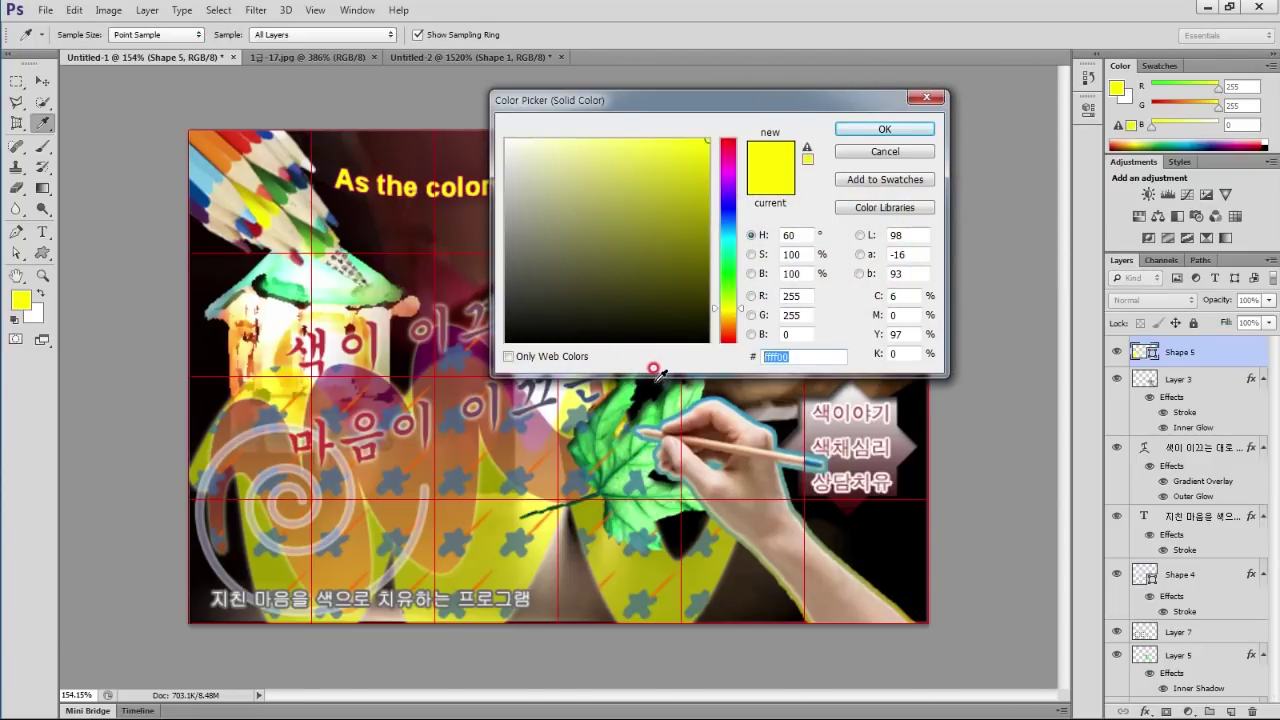
pyautogui.write('fc')
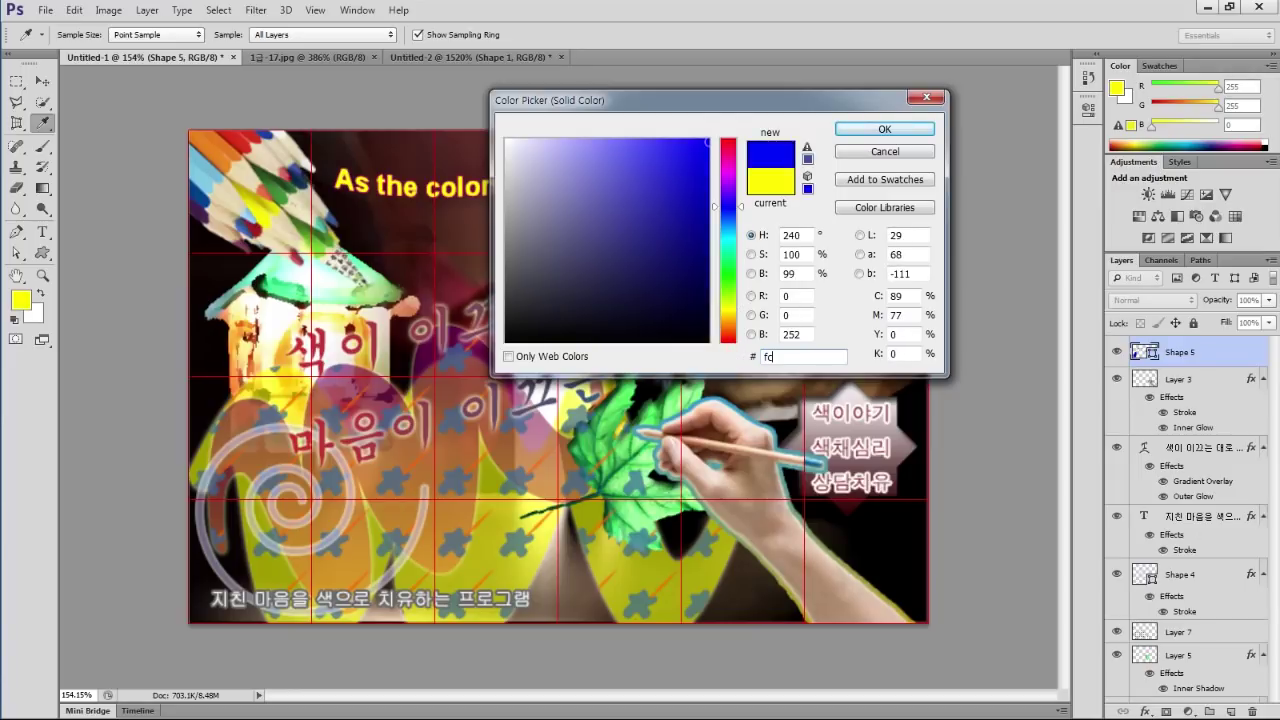
pyautogui.write('c')
pyautogui.click(913, 126)
# Add an Inner Shadow layer effect to Shape 5.
pyautogui.doubleClick(1210, 356)
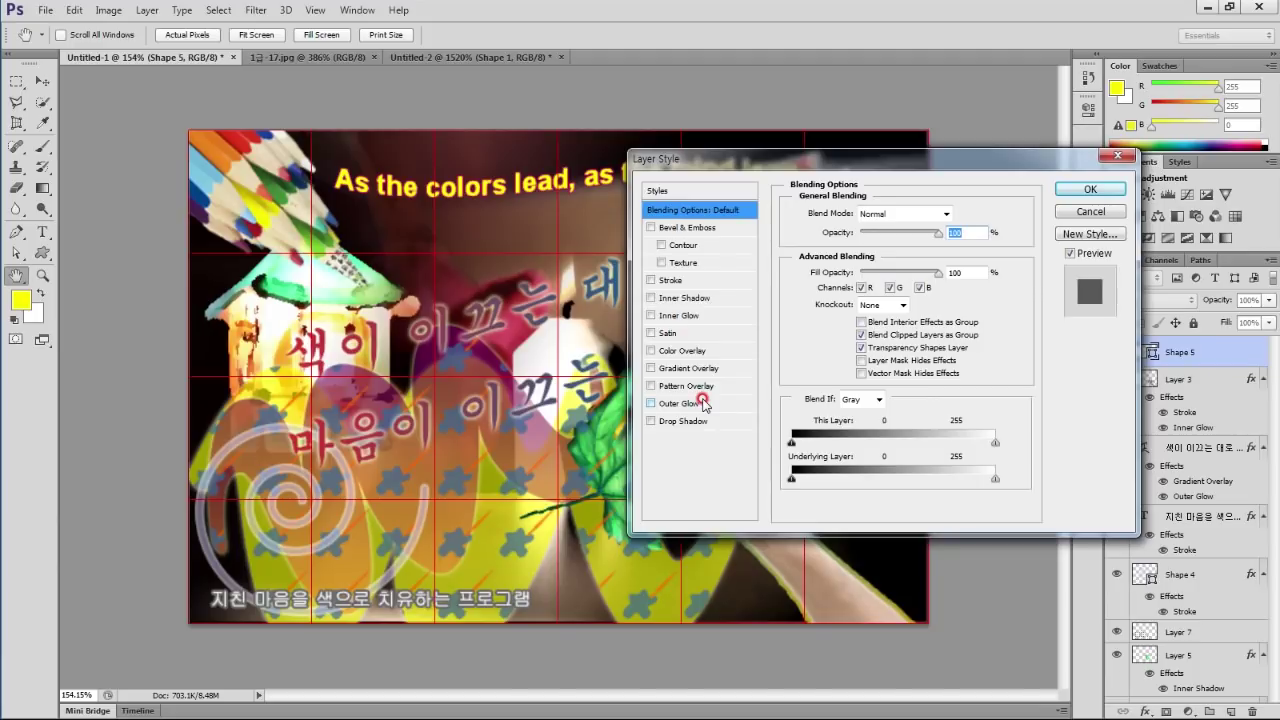
pyautogui.click(688, 298)
pyautogui.moveTo(940, 160); pyautogui.dragTo(808, 338)
pyautogui.click(964, 352)
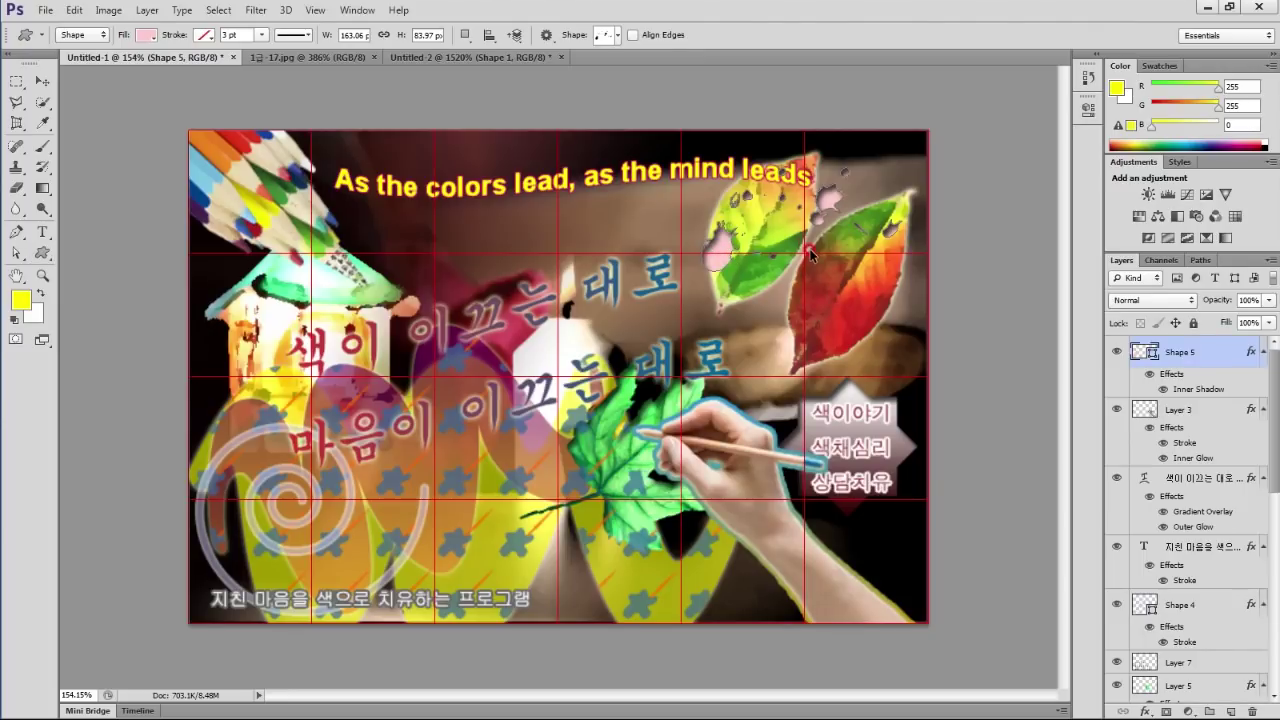
# Scale the splatter to about 118% and move Shape 5 below the 색이 이끄는 대로 layer.
pyautogui.hotkey('ctrl', 't')
pyautogui.moveTo(702, 268)
pyautogui.mouseDown()
pyautogui.moveTo(665, 288)
pyautogui.moveTo(679, 289)
pyautogui.mouseUp()
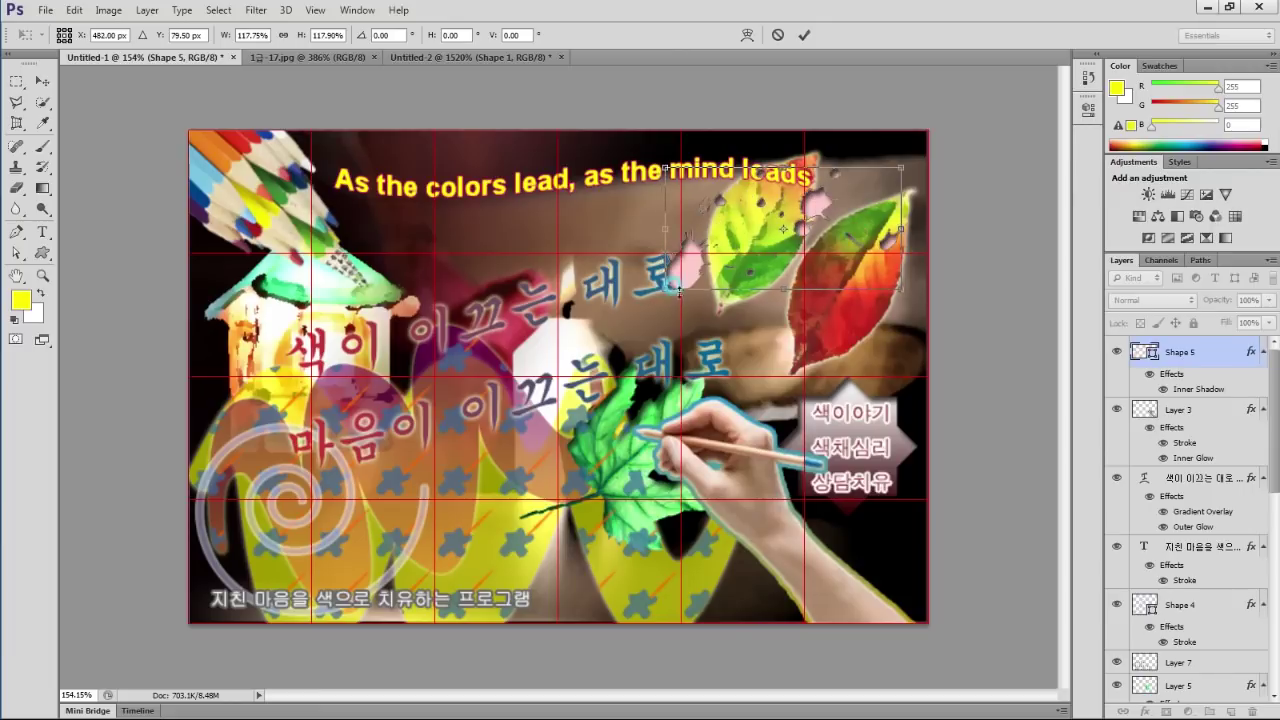
pyautogui.press('Return')
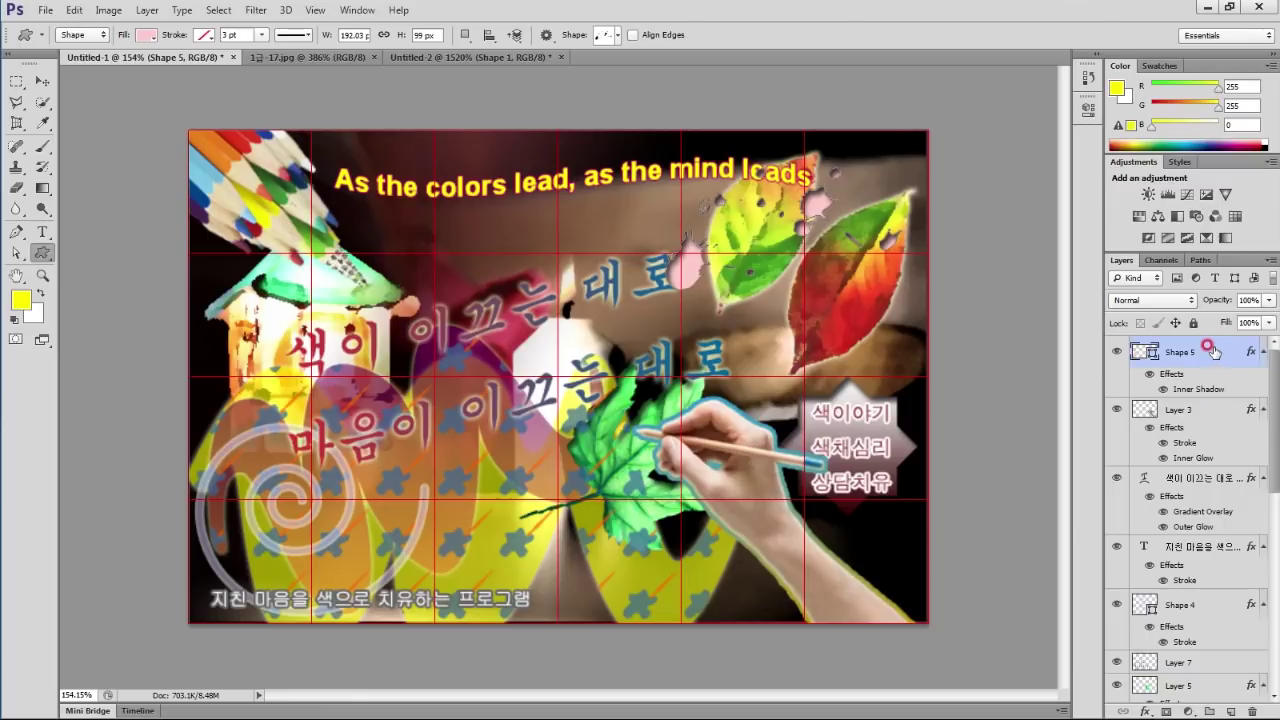
pyautogui.moveTo(1210, 350); pyautogui.dragTo(1200, 538)
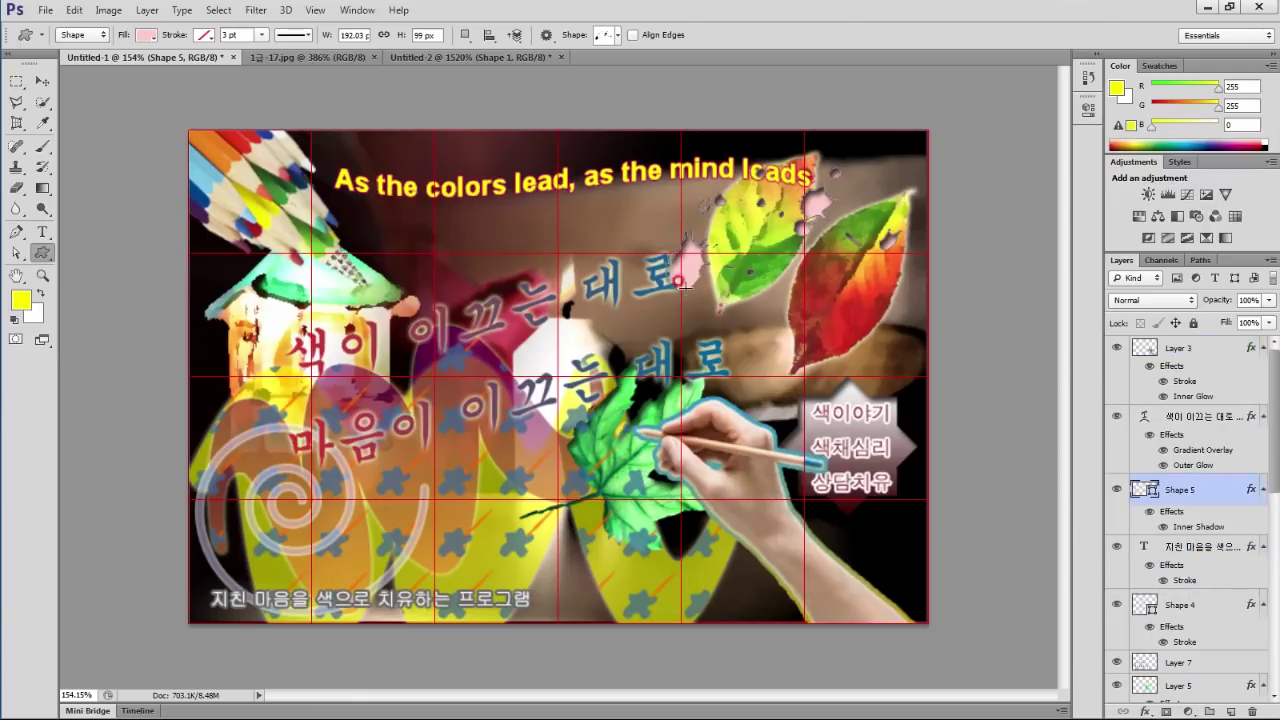